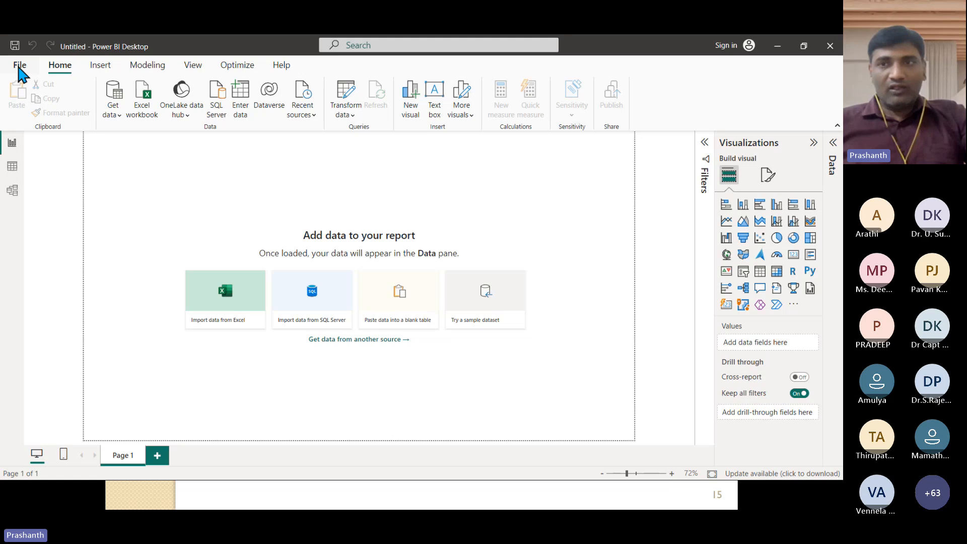
Examine the full list of available data source connectors in the Get Data dialog, then close it without connecting
left_click(114, 112)
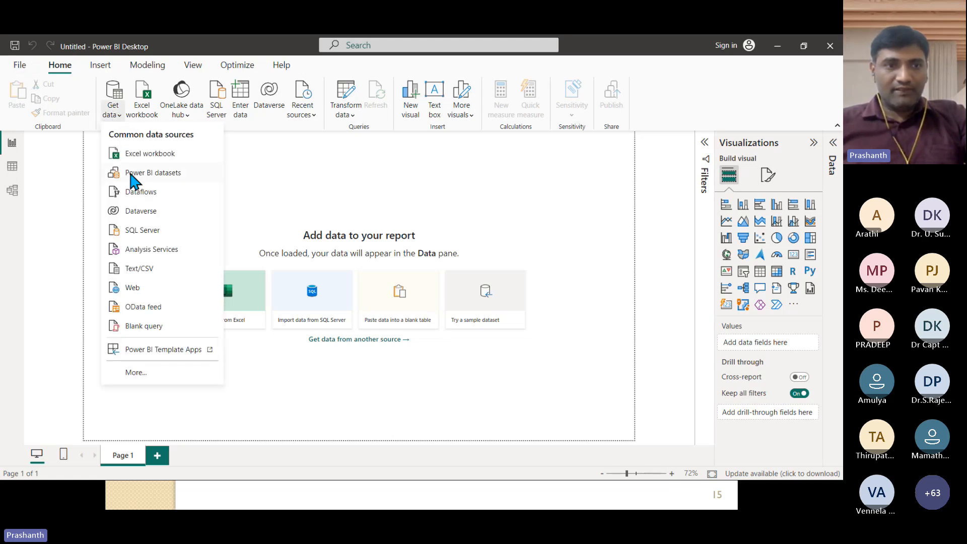
left_click(140, 373)
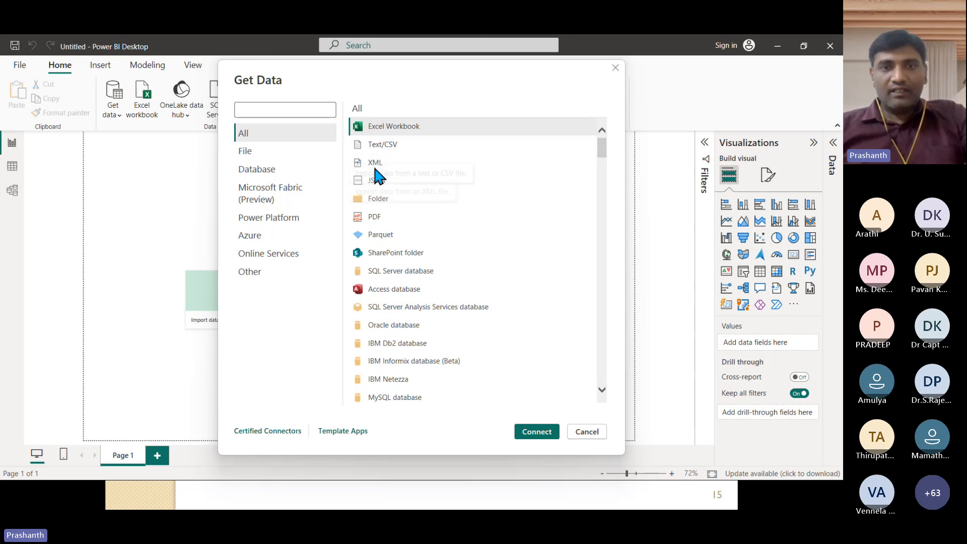
scroll(434, 189, "down", 1)
scroll(432, 190, "down", 2)
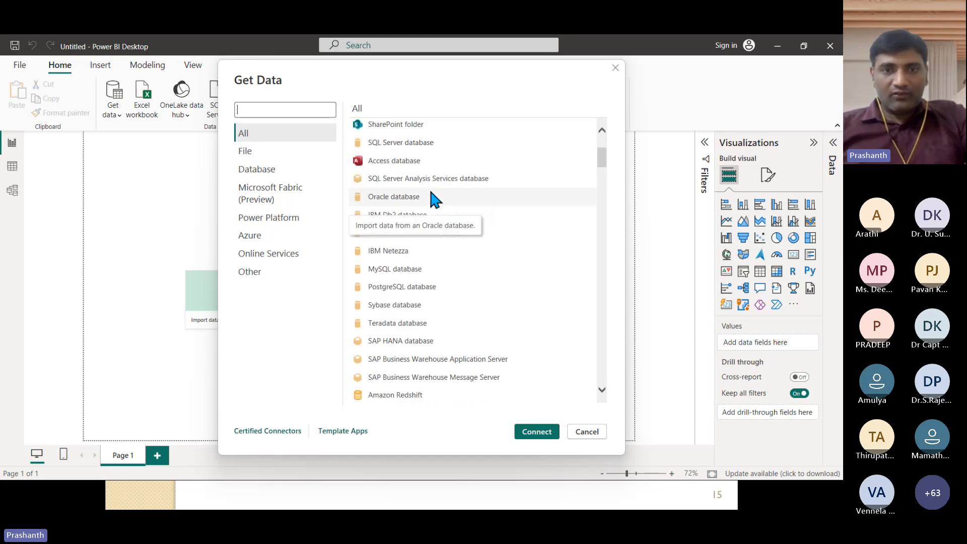
scroll(428, 189, "down", 5)
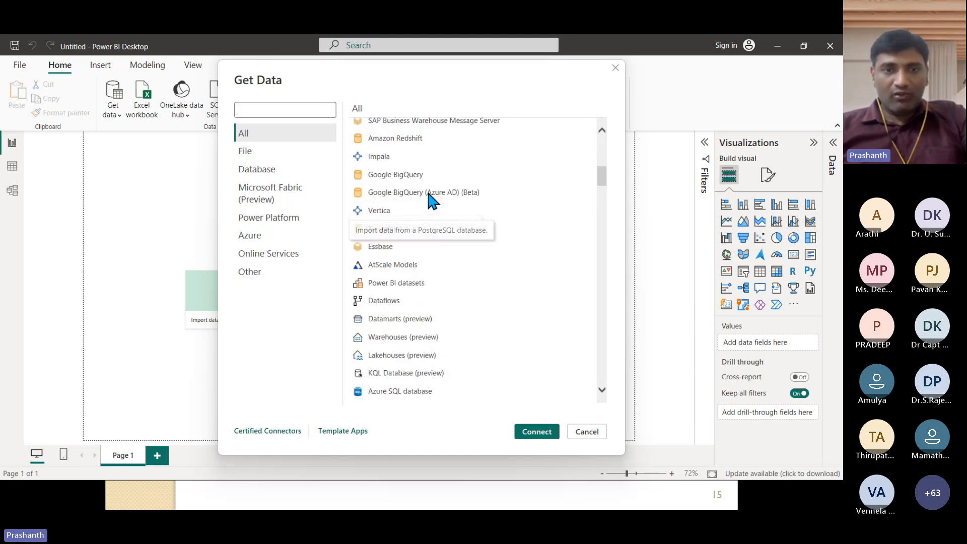
scroll(433, 227, "down", 20)
scroll(444, 227, "up", 20)
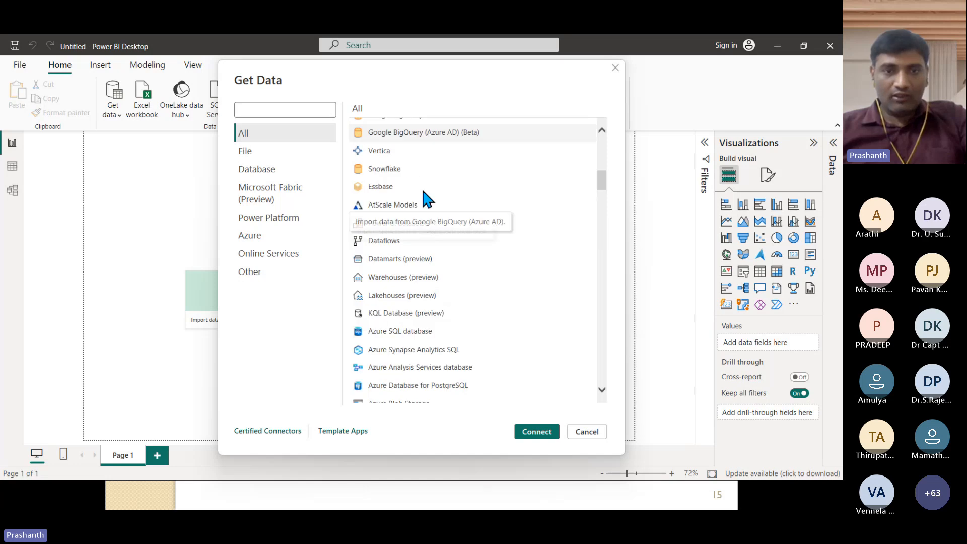
scroll(456, 297, "down", 20)
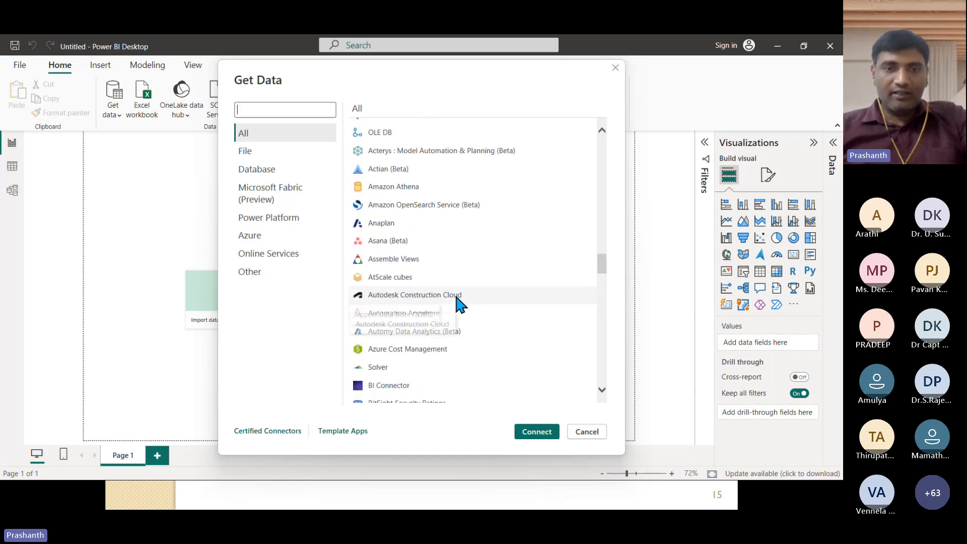
scroll(456, 298, "down", 10)
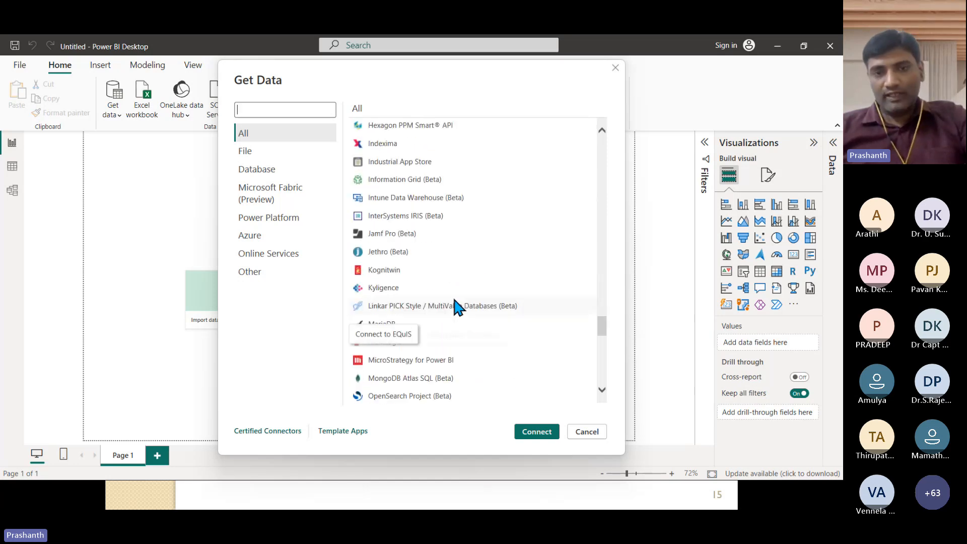
scroll(456, 298, "up", 7)
scroll(456, 297, "down", 15)
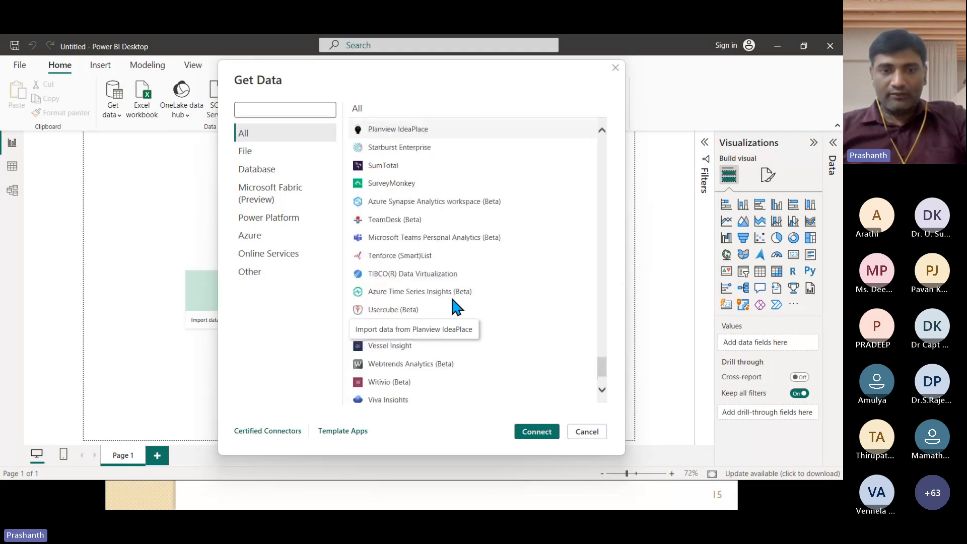
scroll(452, 299, "up", 15)
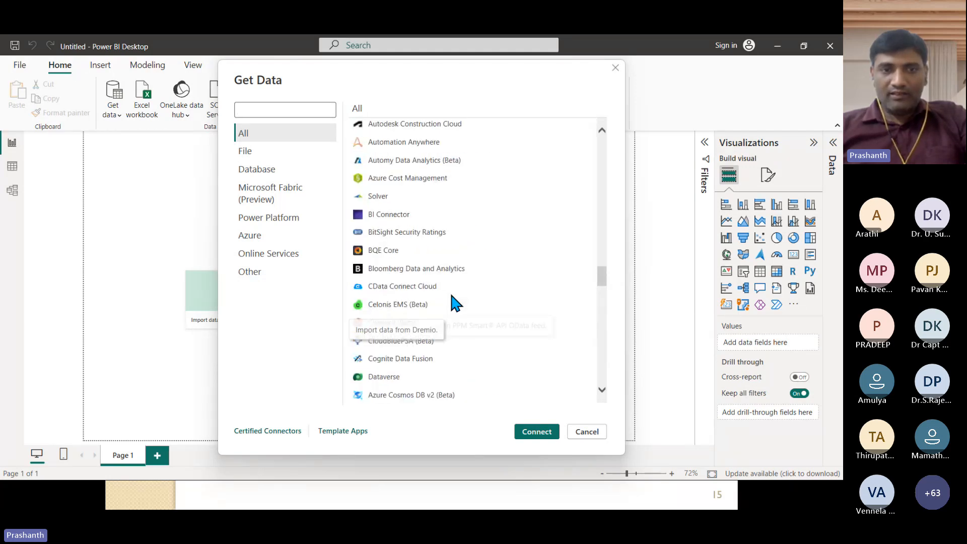
scroll(449, 291, "up", 10)
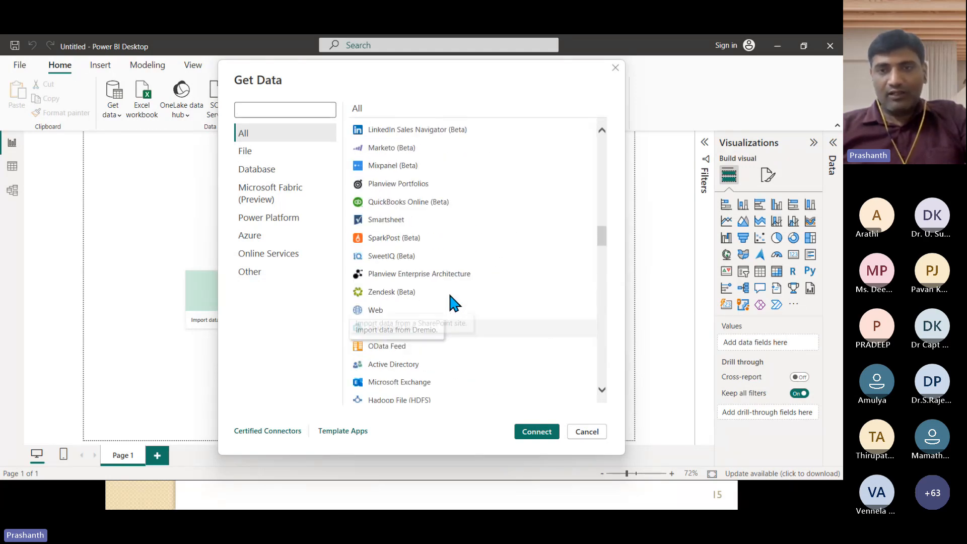
scroll(448, 295, "up", 10)
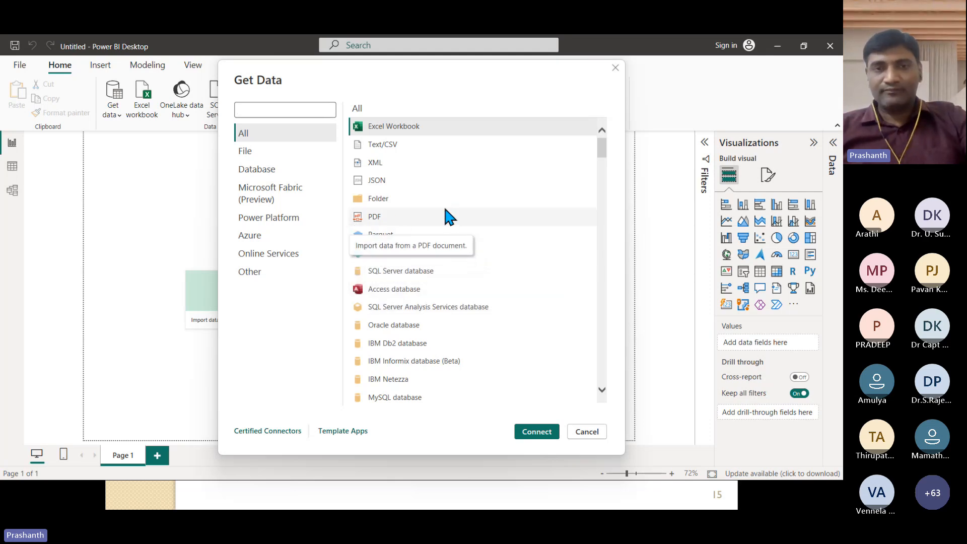
left_click(587, 432)
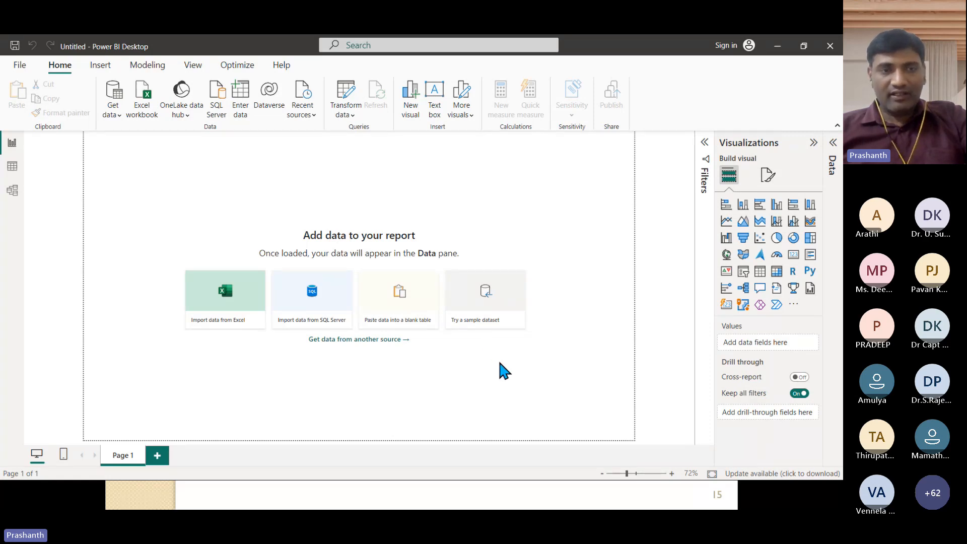
left_click(119, 121)
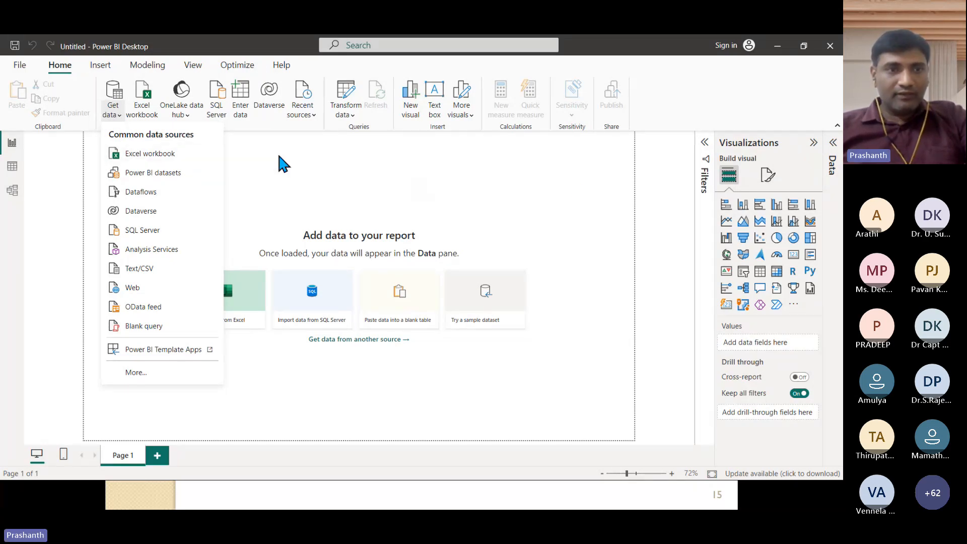
left_click(142, 156)
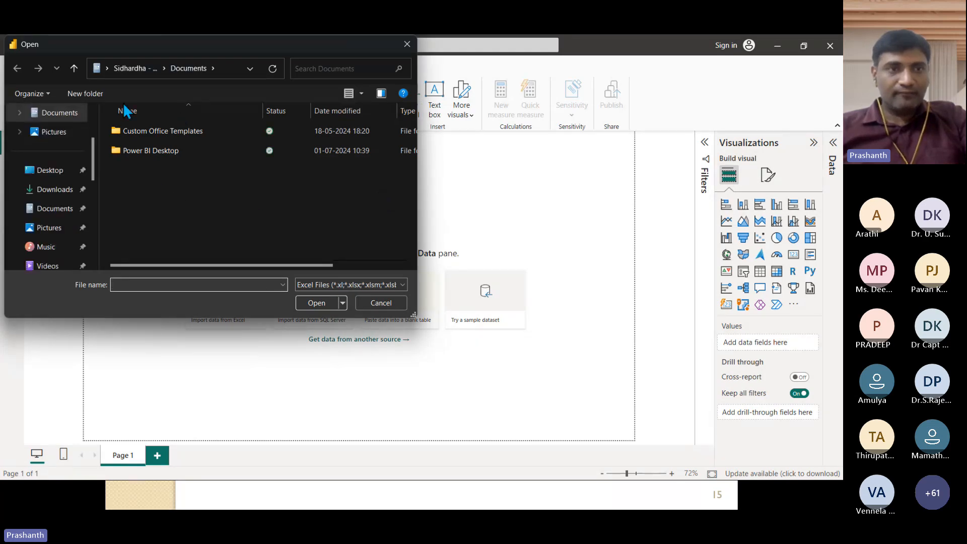
scroll(78, 244, "down", 6)
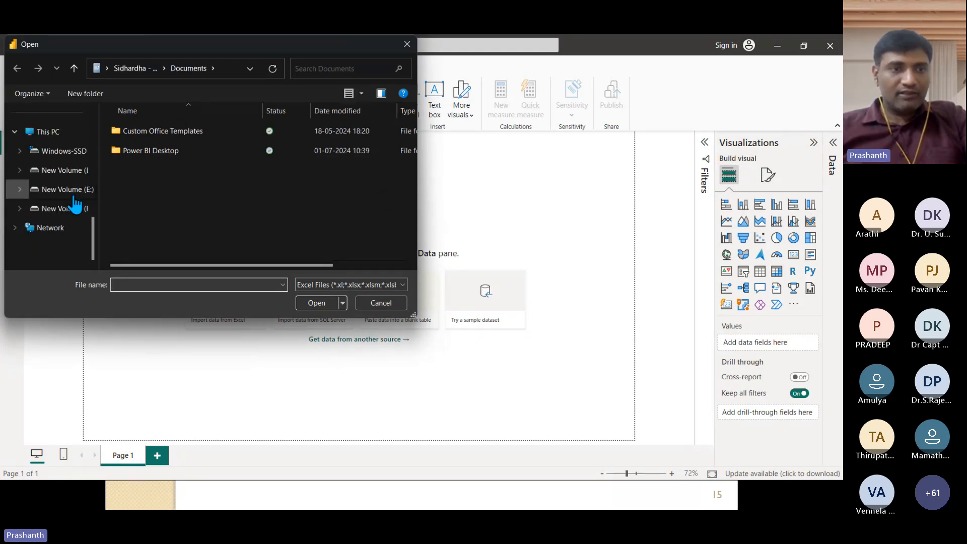
left_click(51, 132)
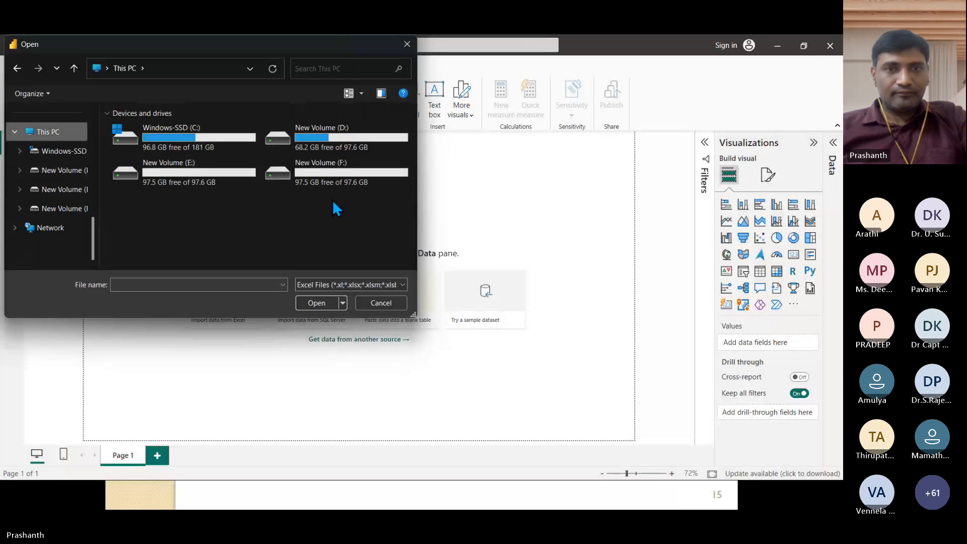
double_click(313, 136)
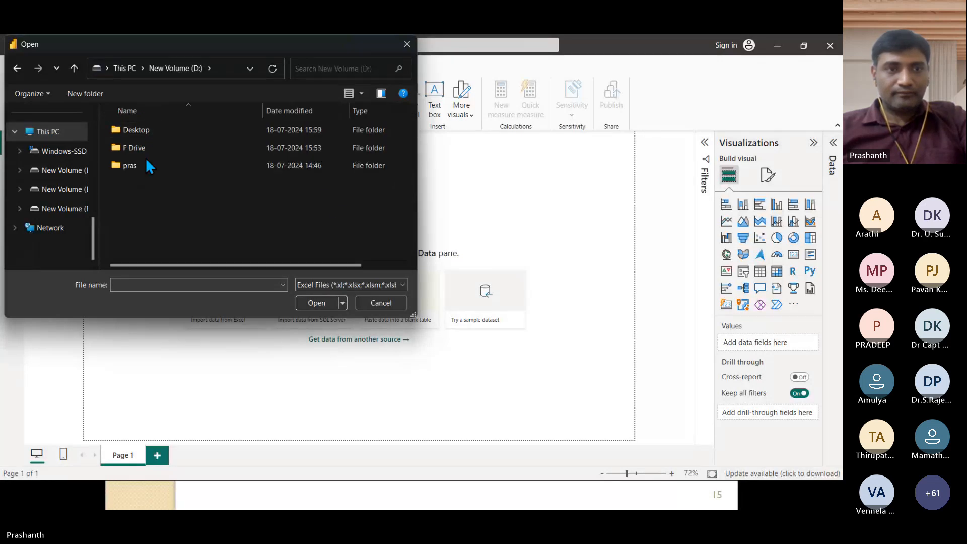
double_click(136, 130)
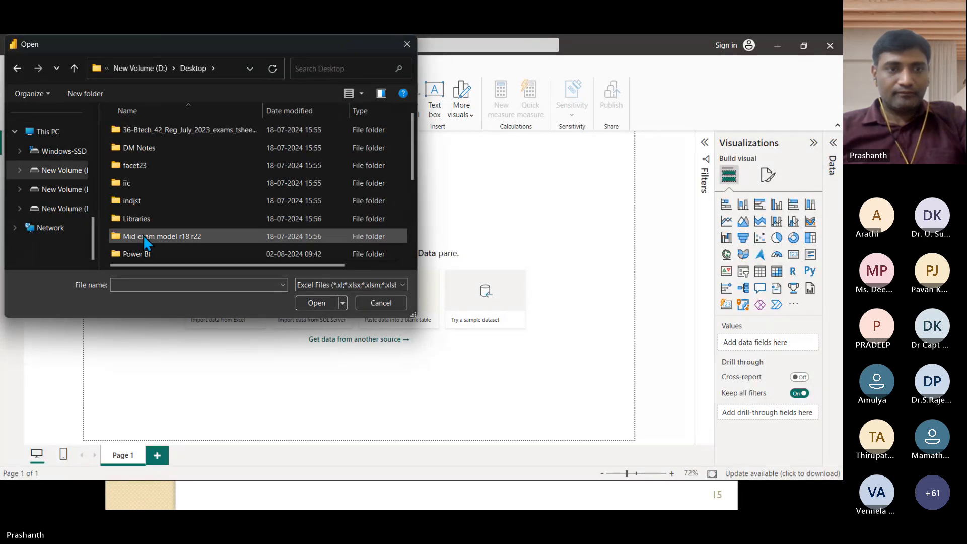
double_click(144, 251)
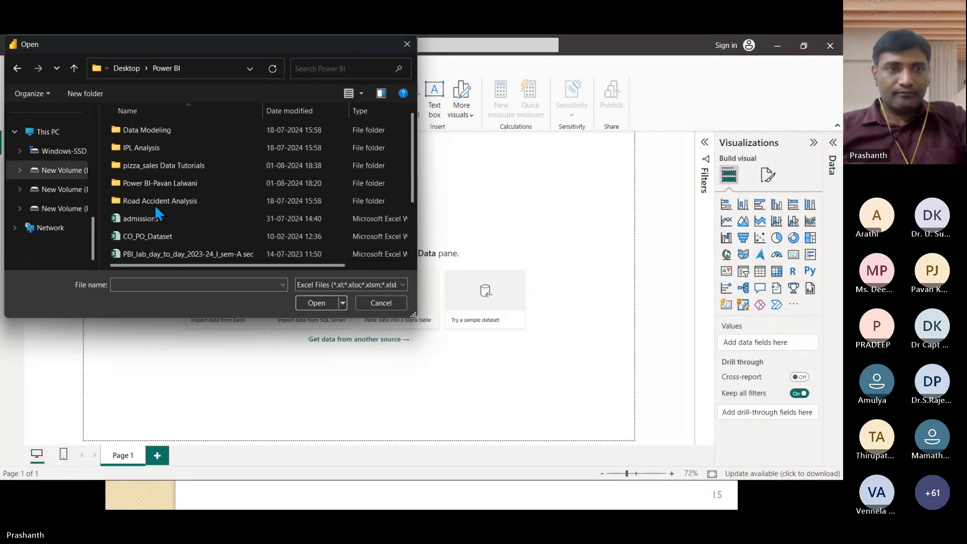
double_click(183, 182)
double_click(147, 131)
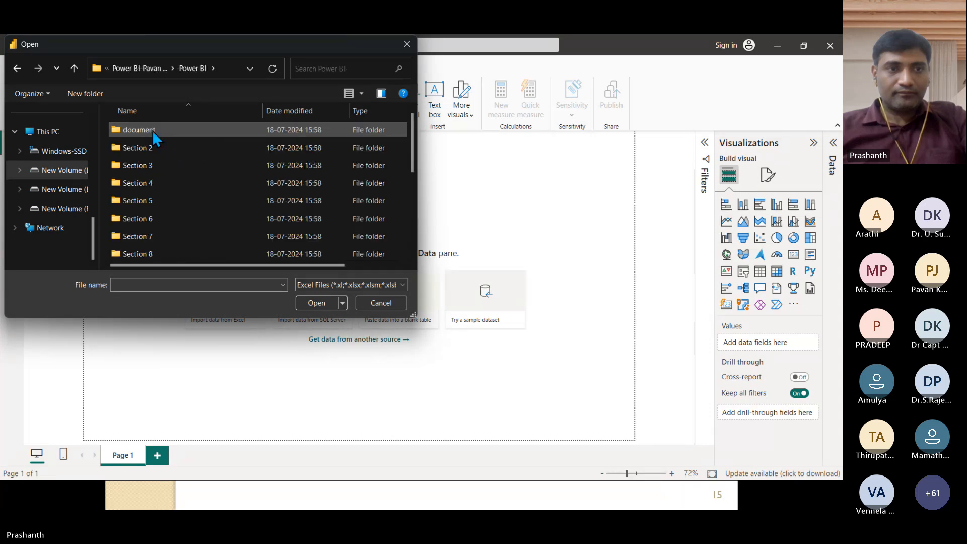
scroll(152, 138, "down", 2)
scroll(149, 144, "up", 2)
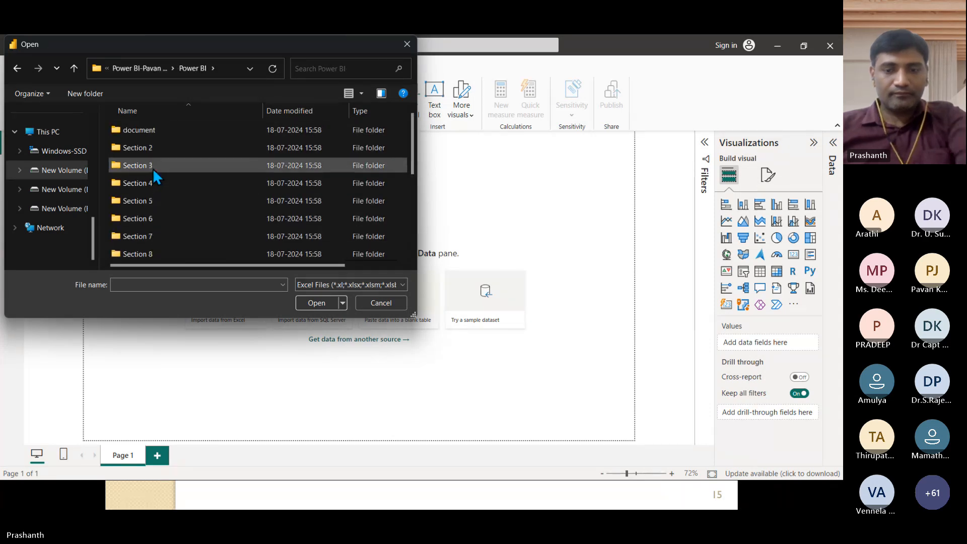
key("BackSpace")
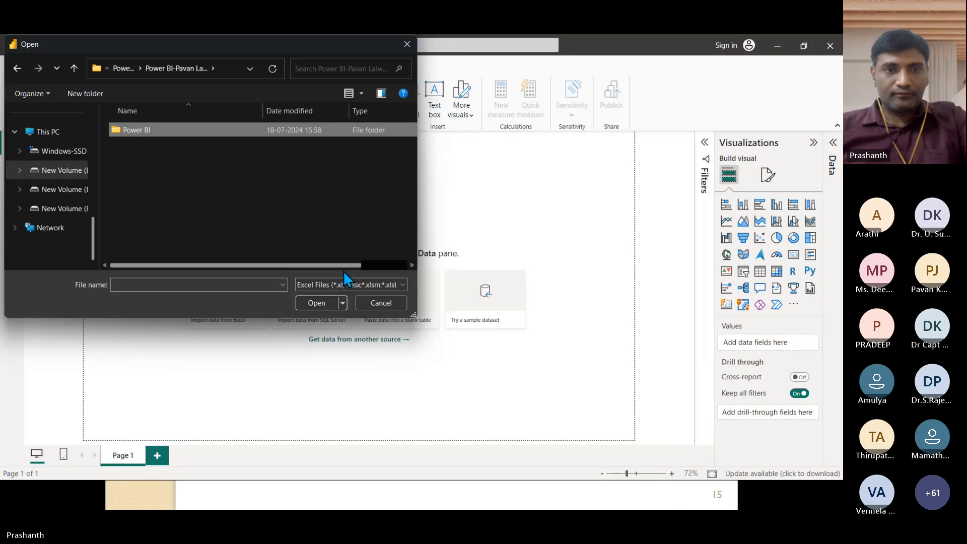
left_click(359, 284)
left_click(343, 304)
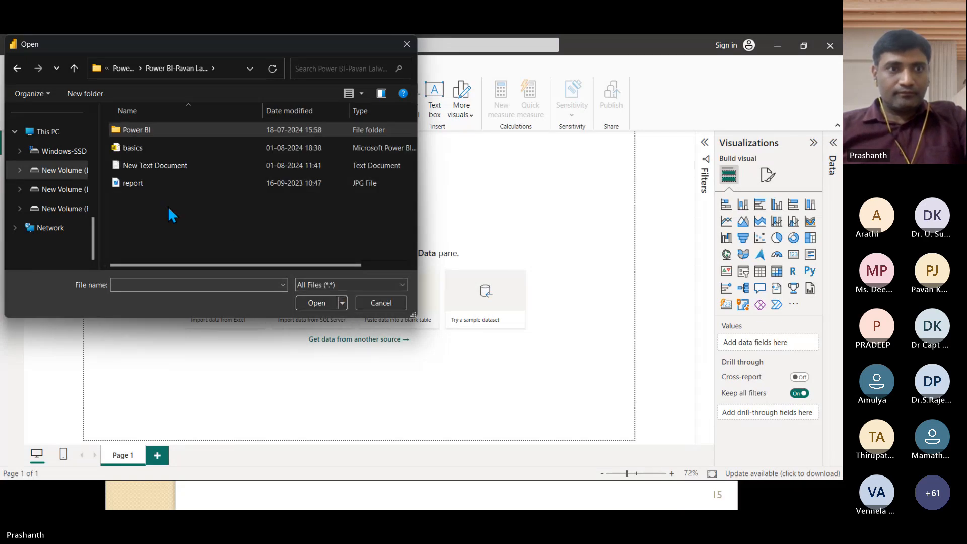
double_click(146, 132)
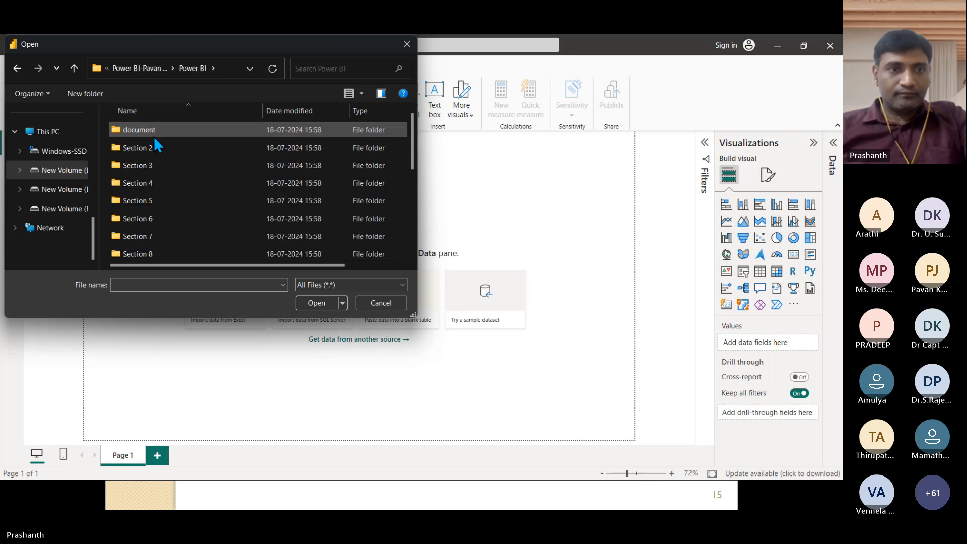
double_click(153, 134)
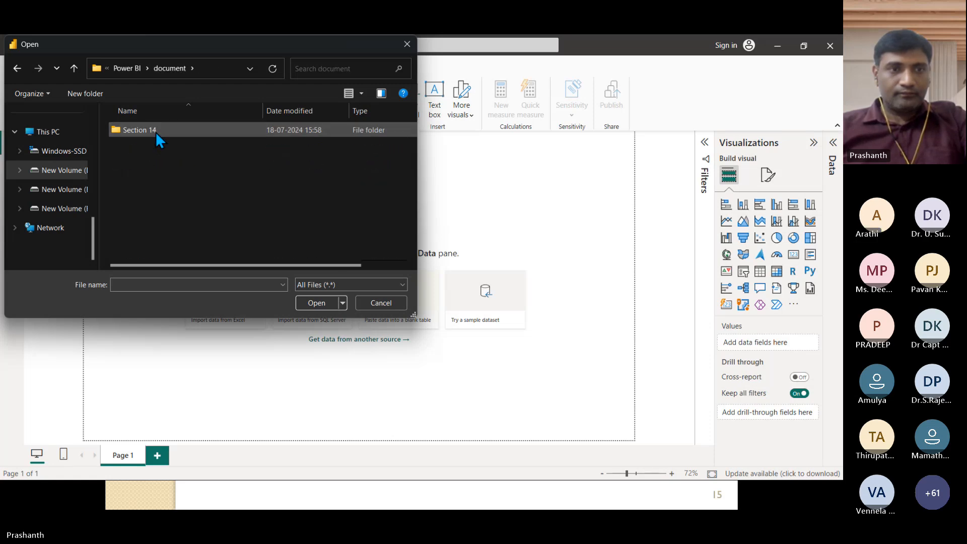
left_click(389, 302)
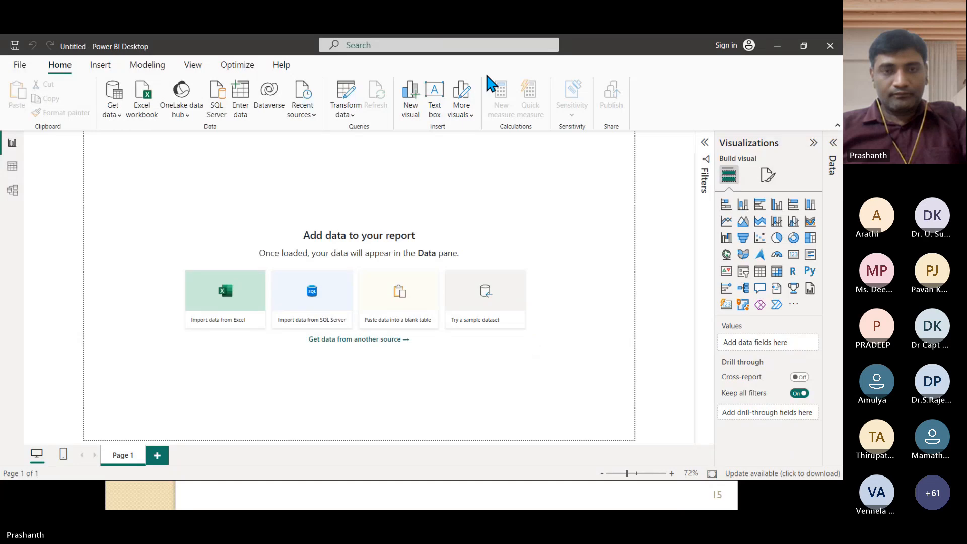
key("alt+Tab")
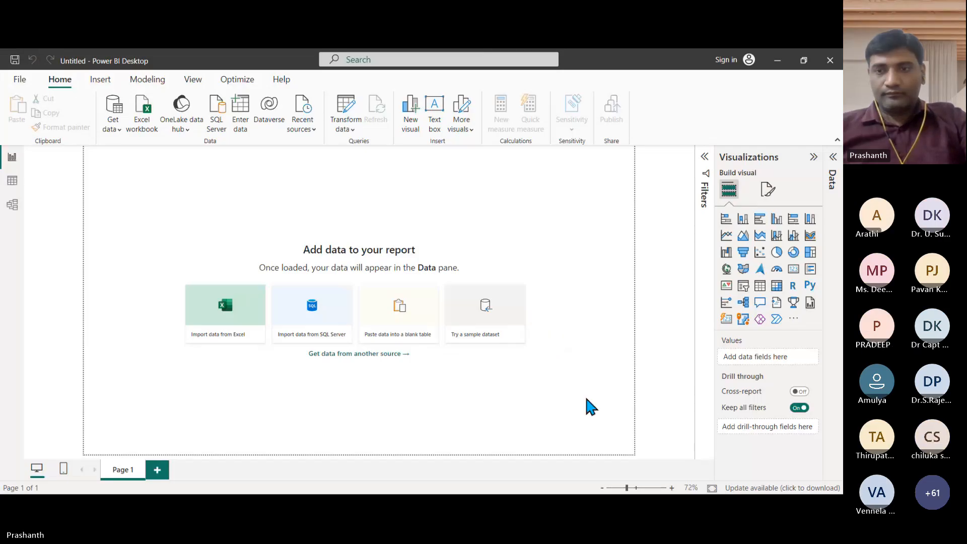
Start importing data from an Excel workbook and browse to the New Volume (D:) drive
left_click(118, 130)
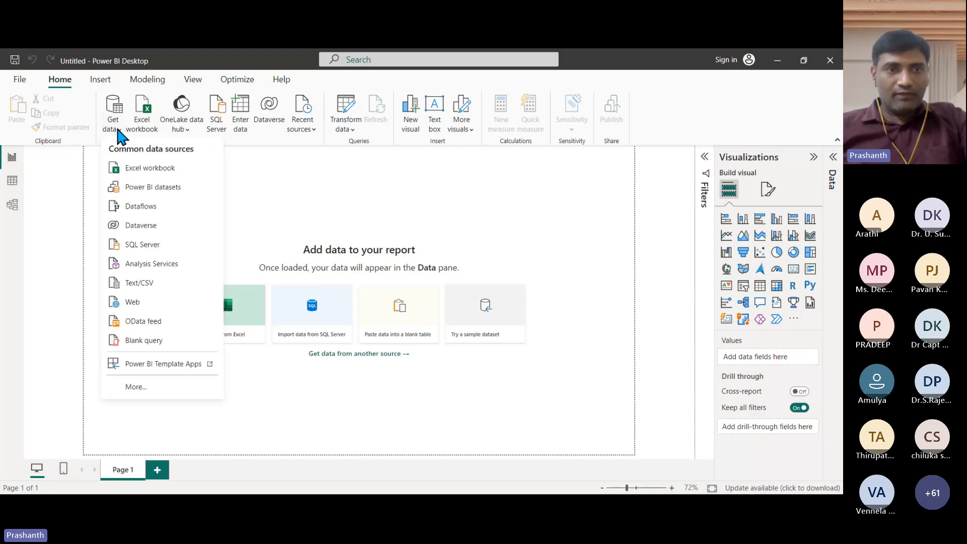
left_click(154, 168)
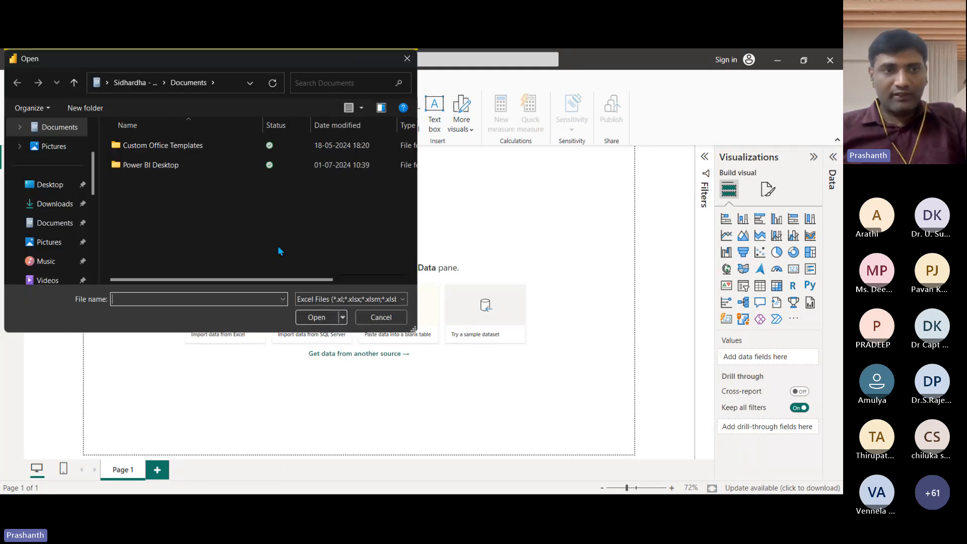
scroll(151, 201, "right", 2)
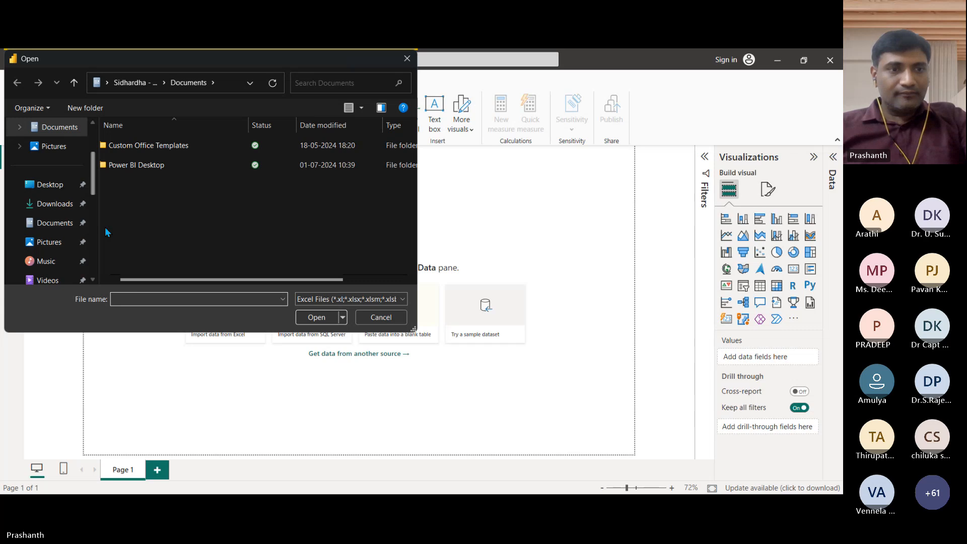
scroll(53, 254, "down", 3)
scroll(54, 253, "down", 2)
left_click(50, 204)
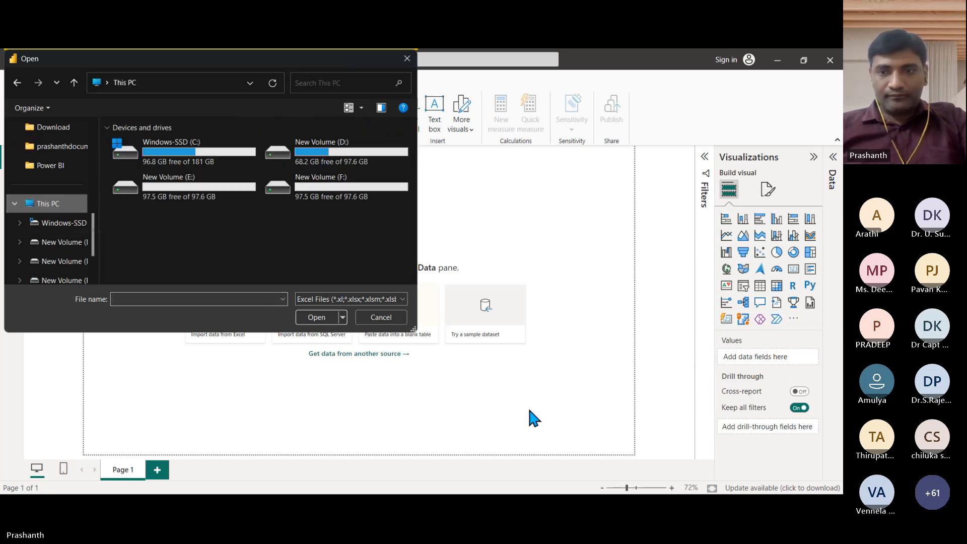
left_click(341, 163)
double_click(341, 162)
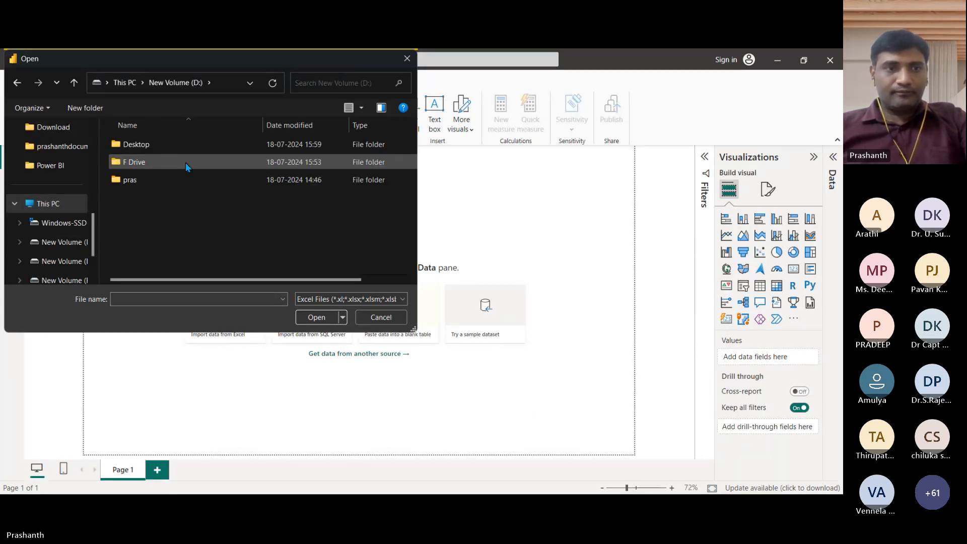
Browse from Desktop through the Power BI folders to the inner Section 2 folder and open the Sample - Superstore workbook
left_click(154, 143)
double_click(154, 143)
scroll(138, 220, "down", 3)
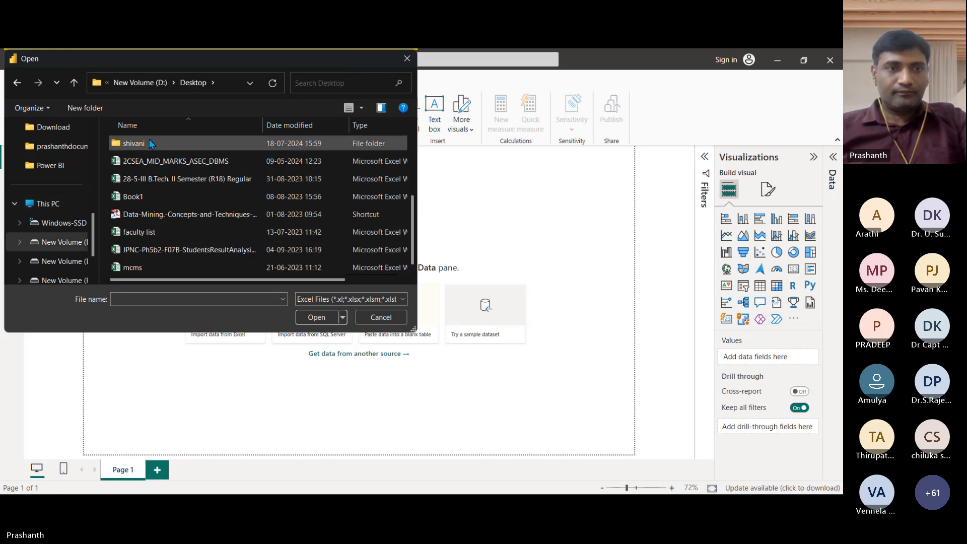
scroll(149, 139, "up", 1)
double_click(154, 177)
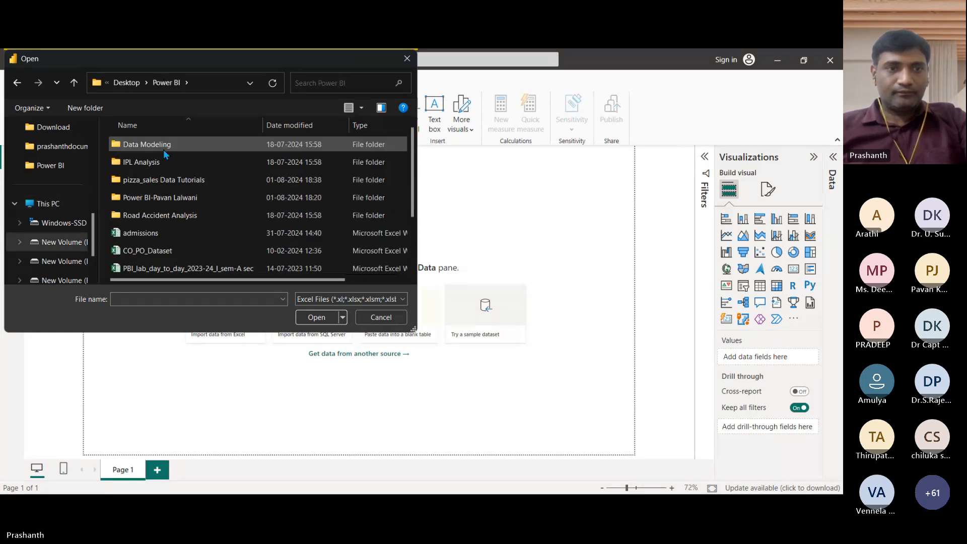
double_click(151, 197)
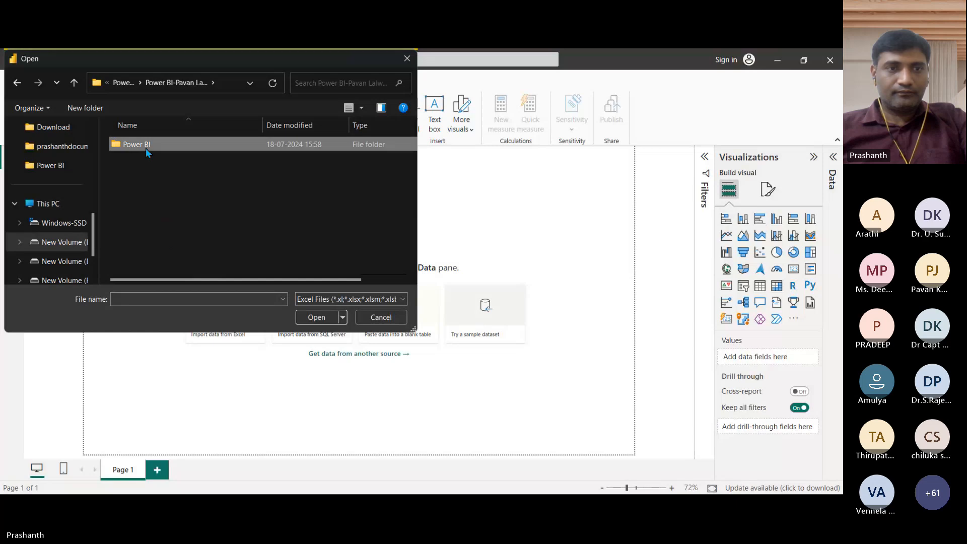
double_click(147, 148)
double_click(147, 165)
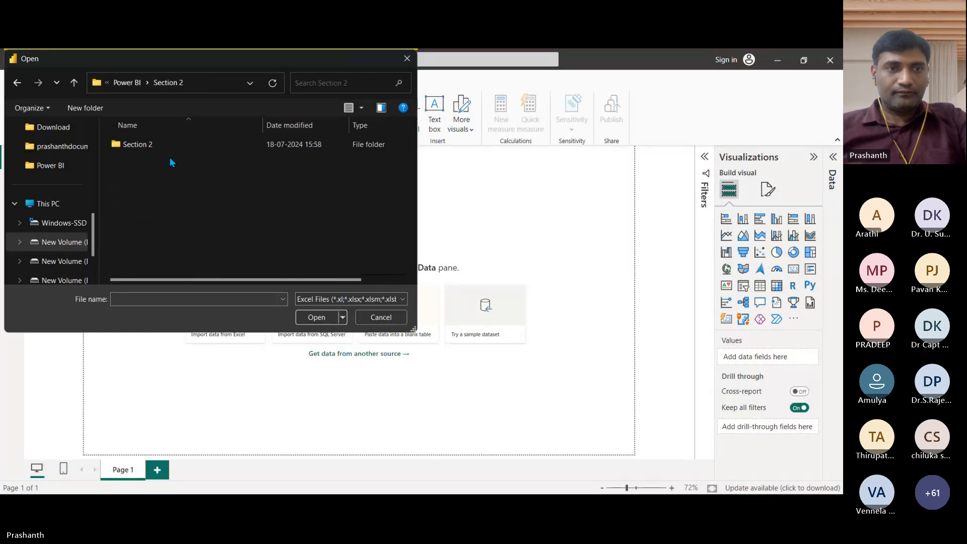
double_click(153, 146)
left_click(174, 234)
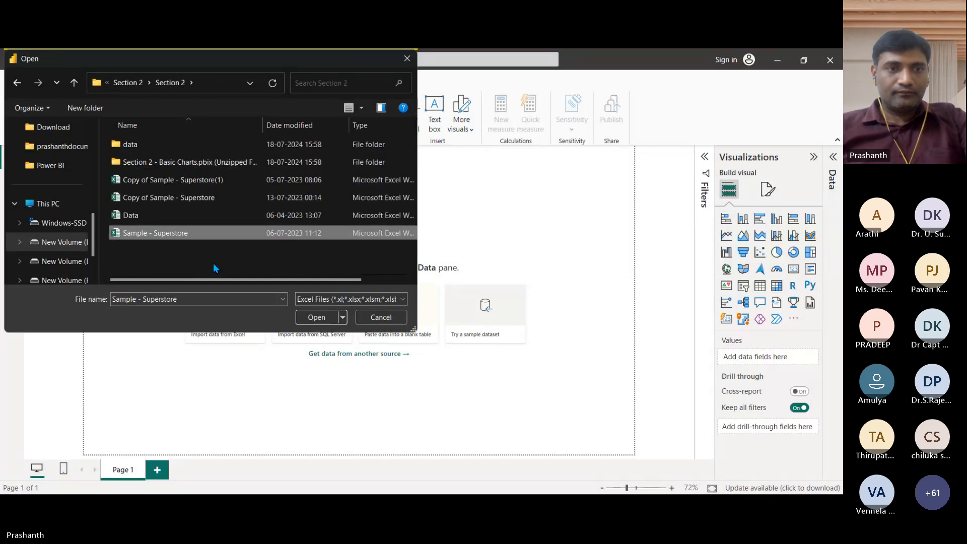
left_click(318, 315)
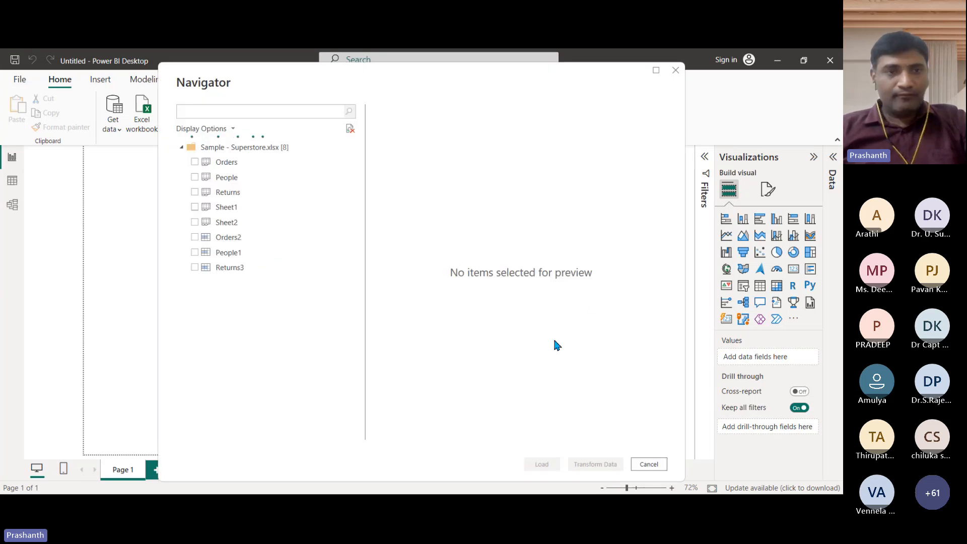
Reposition the Navigator window, select the Orders sheet for preview, and load it into the report
left_click(649, 464)
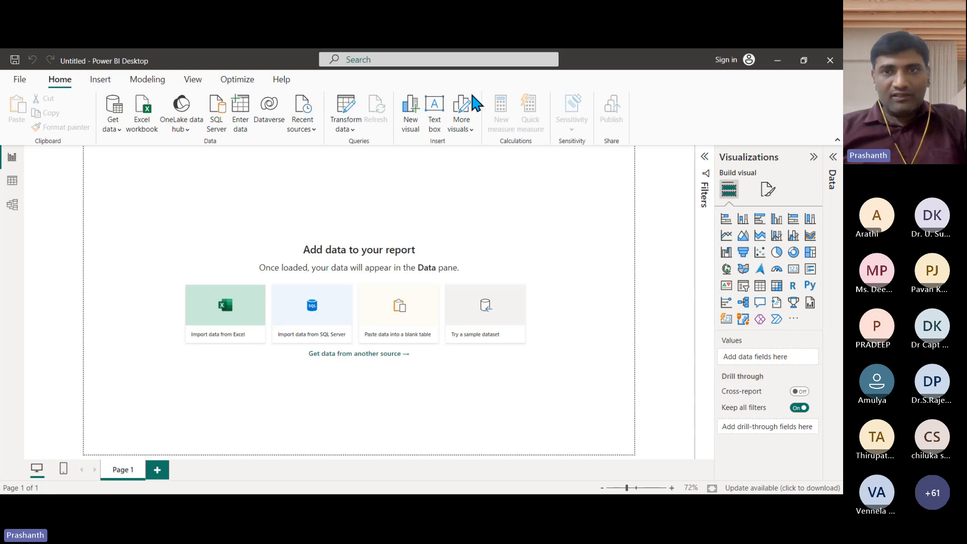
left_click_drag(564, 71, 483, 86)
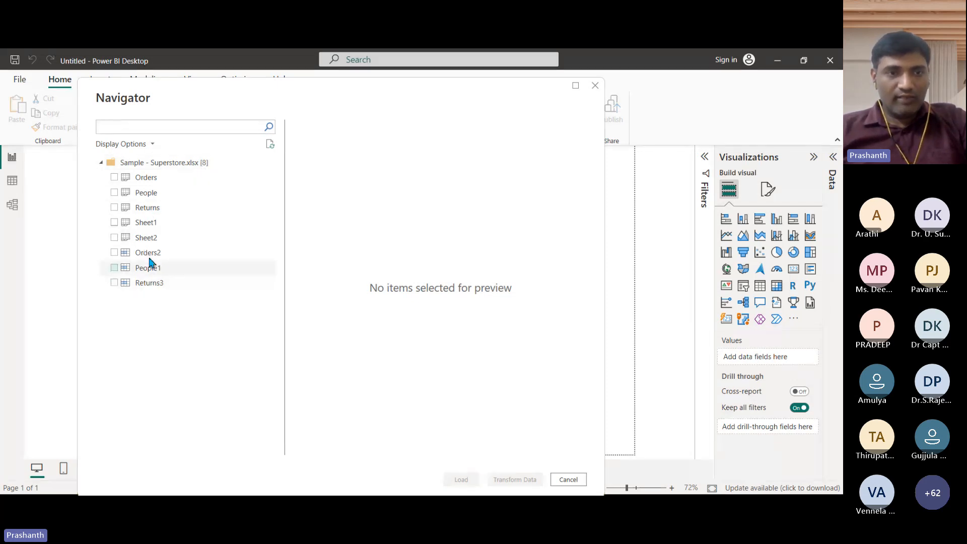
left_click(114, 177)
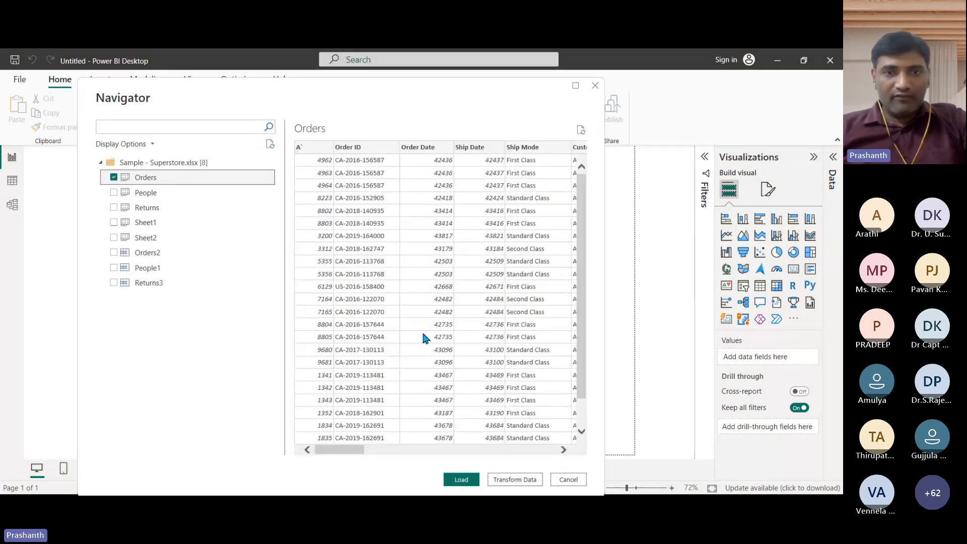
left_click_drag(352, 450, 338, 468)
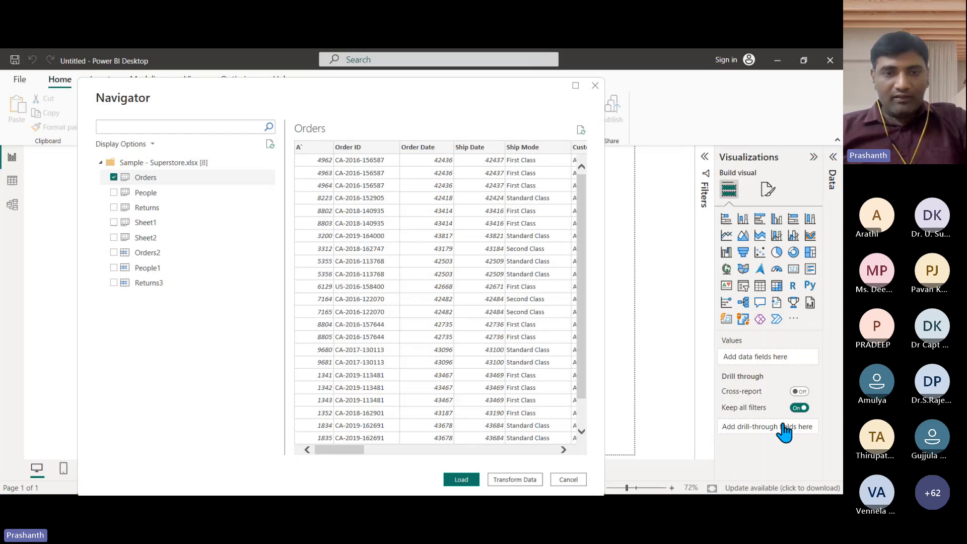
left_click(461, 480)
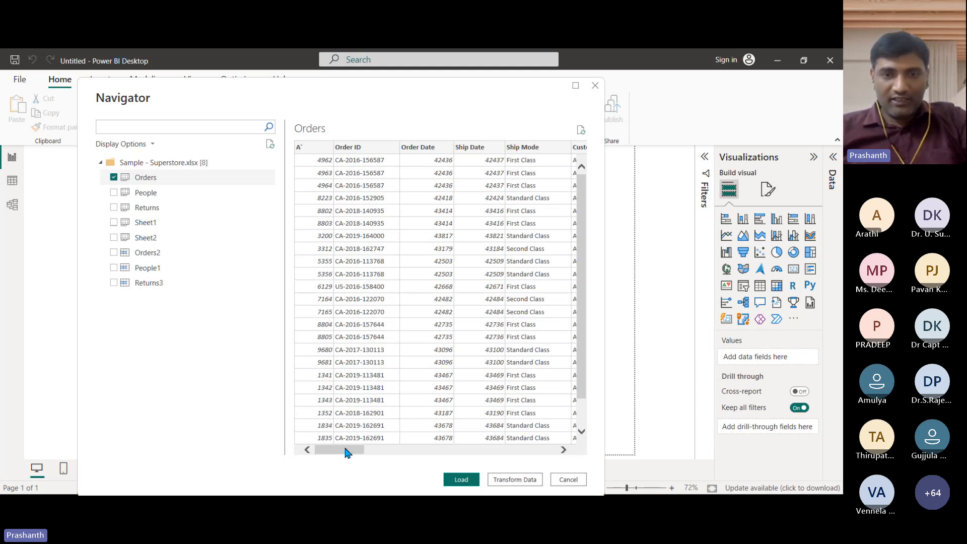
mouse_move(347, 452)
left_mouse_down()
mouse_move(384, 449)
mouse_move(348, 453)
left_mouse_up()
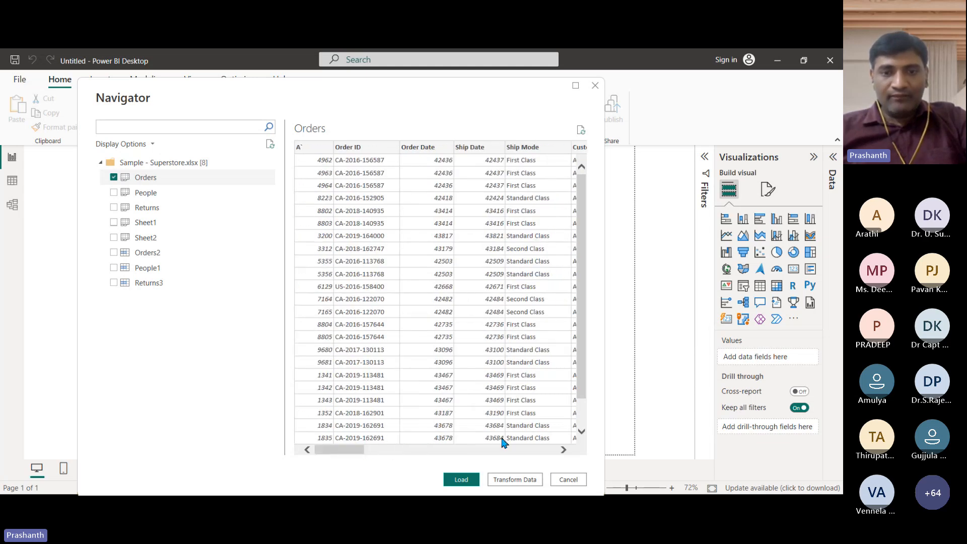
left_click(461, 480)
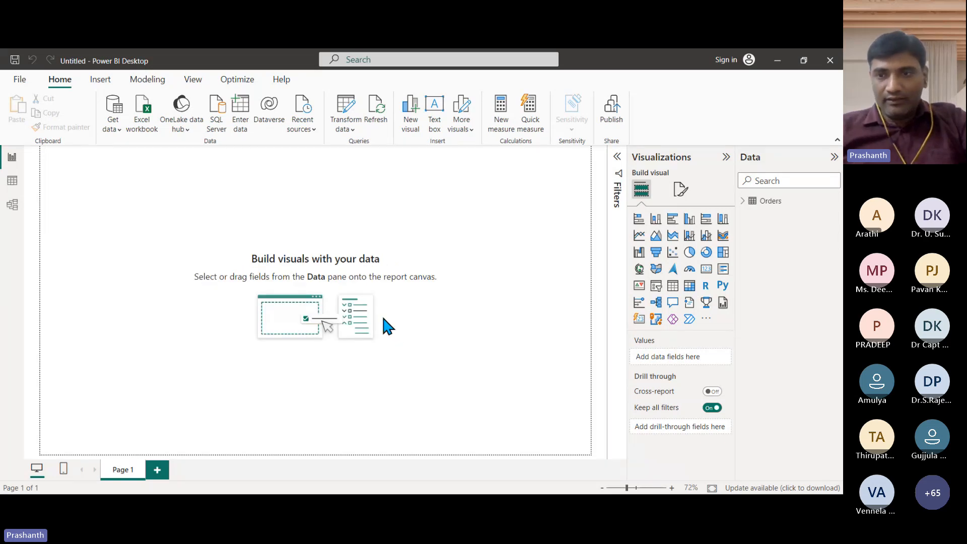
Collapse the Data and Visualizations panes, and expand only the Data pane again
left_click(834, 157)
left_click(814, 157)
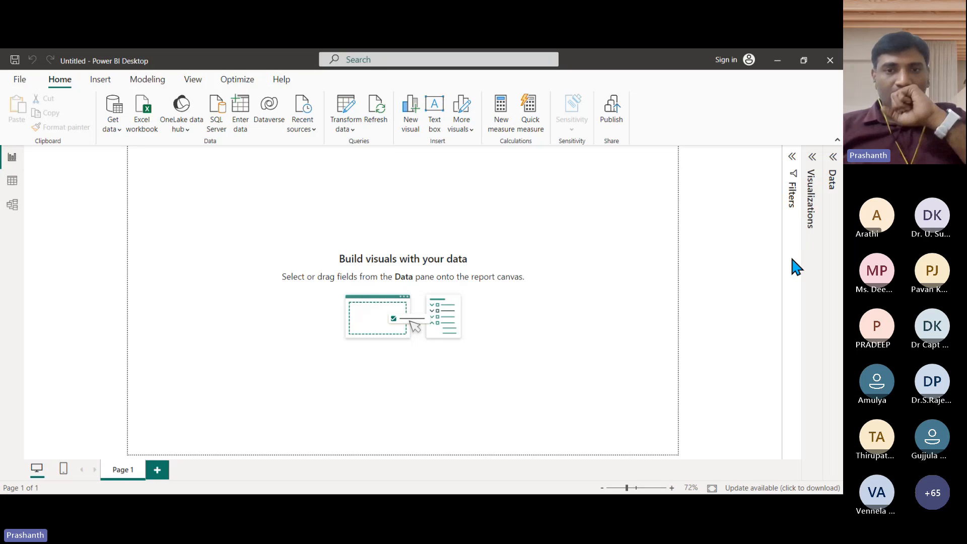
left_click(834, 164)
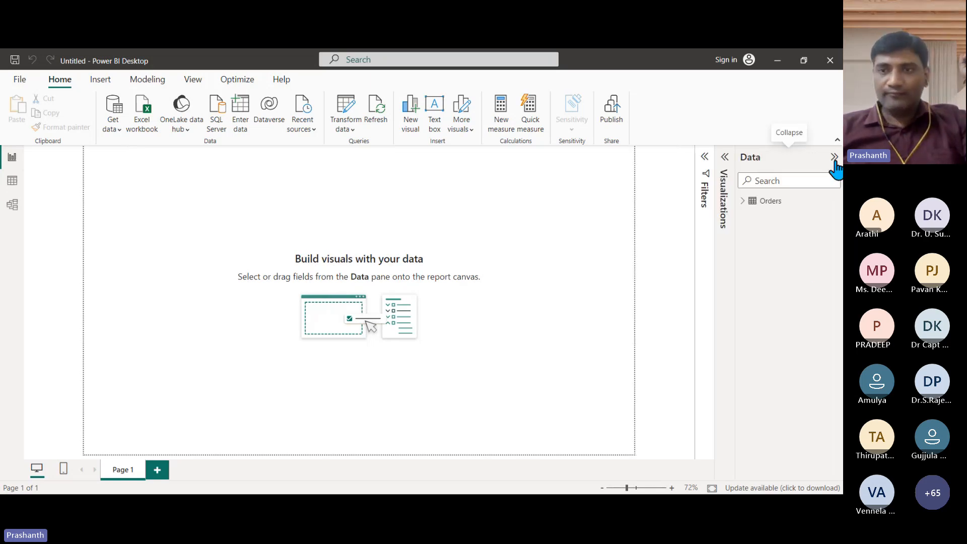
Examine the full list of fields in the loaded Orders table, then collapse the table
left_click(742, 201)
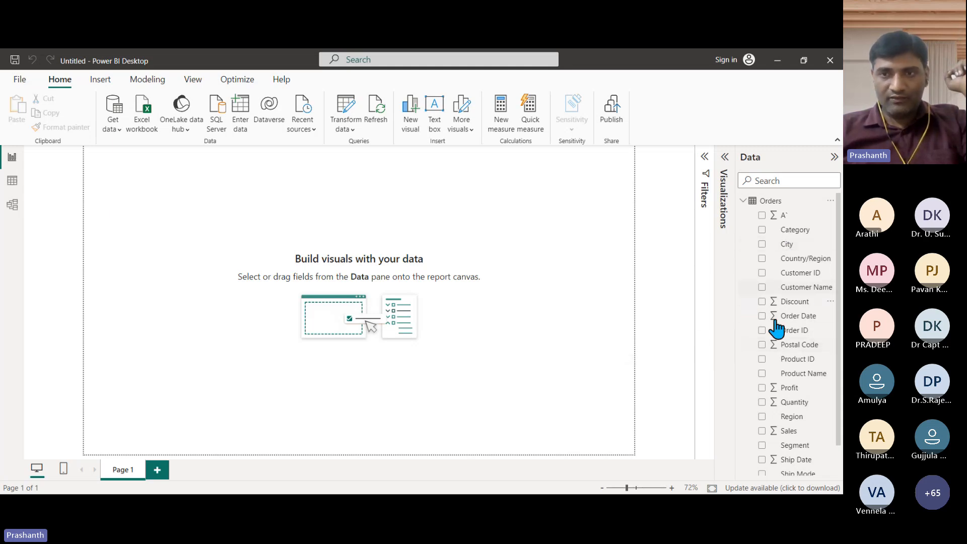
left_click(744, 202)
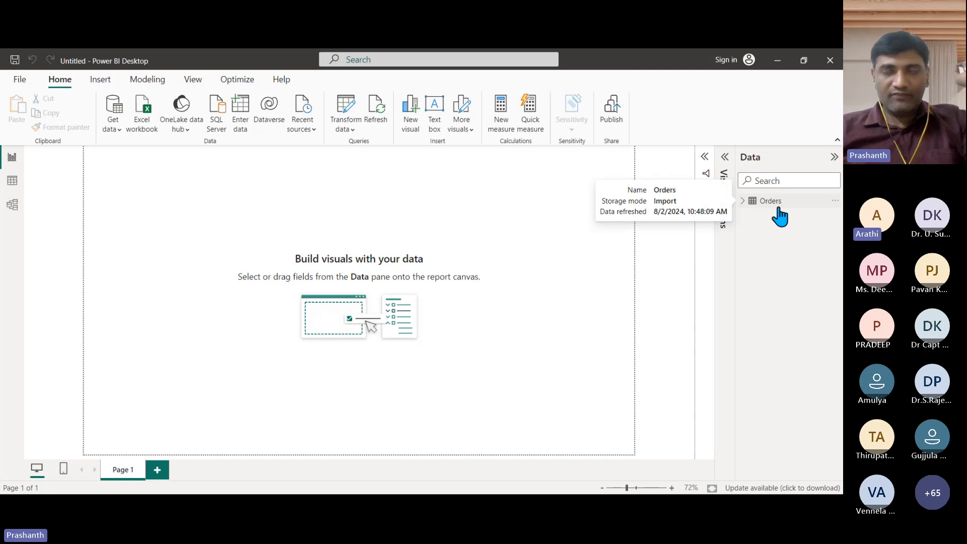
left_click(743, 202)
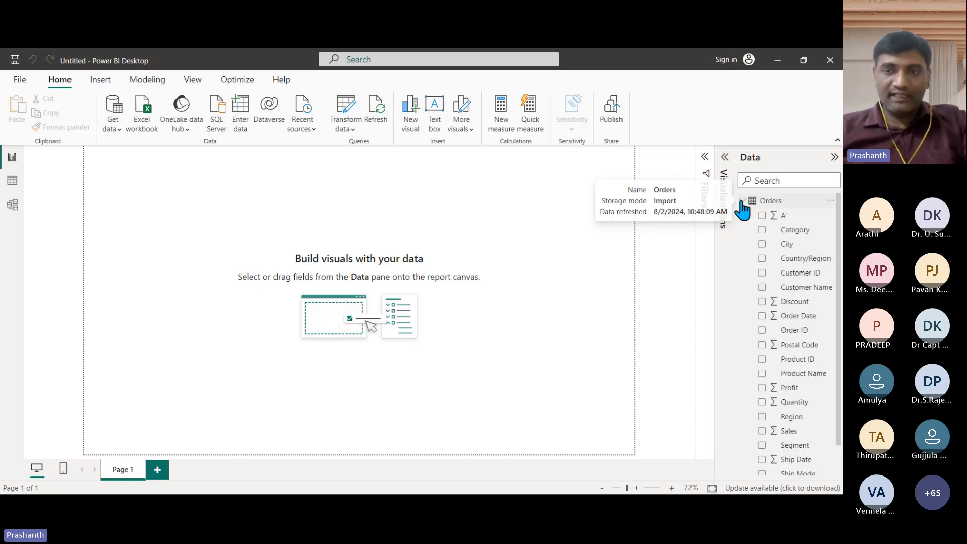
scroll(790, 230, "down", 1)
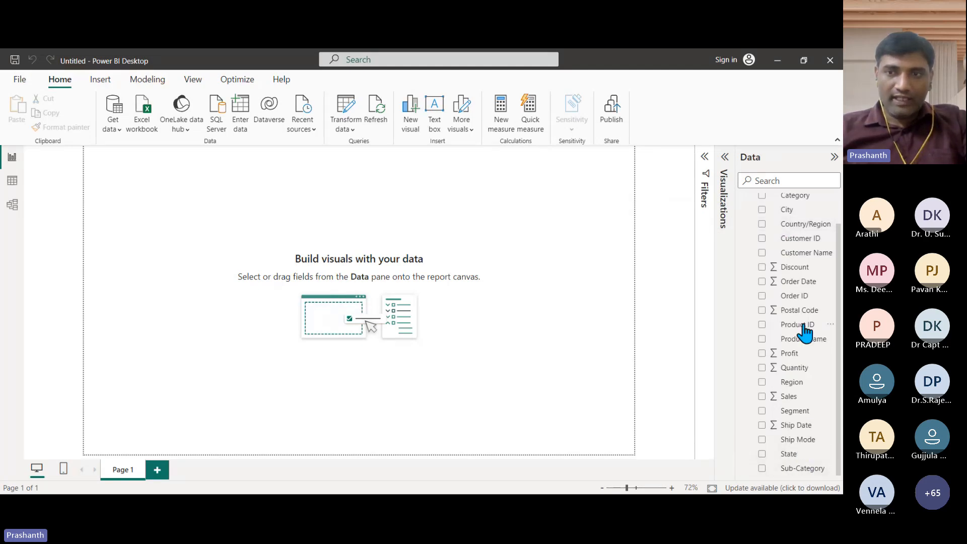
scroll(796, 227, "up", 1)
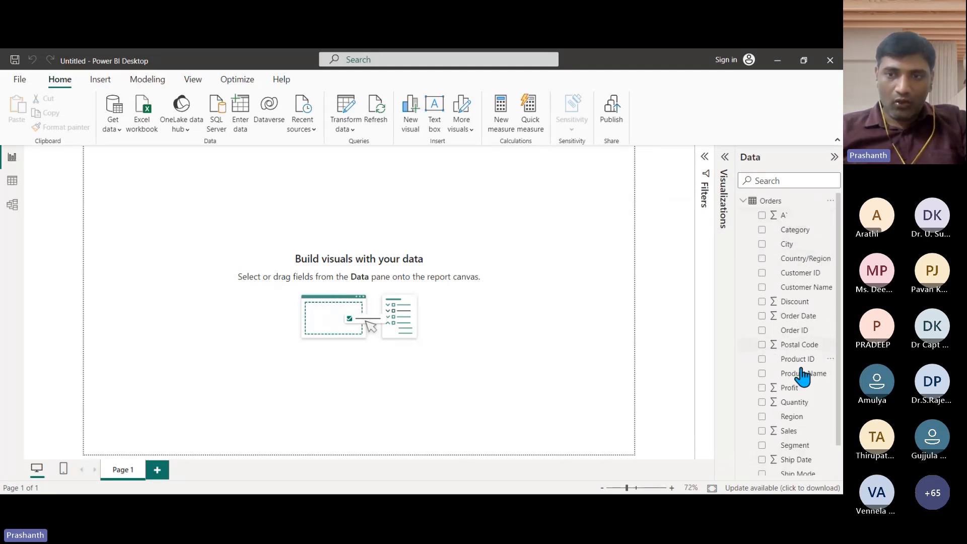
scroll(802, 423, "down", 1)
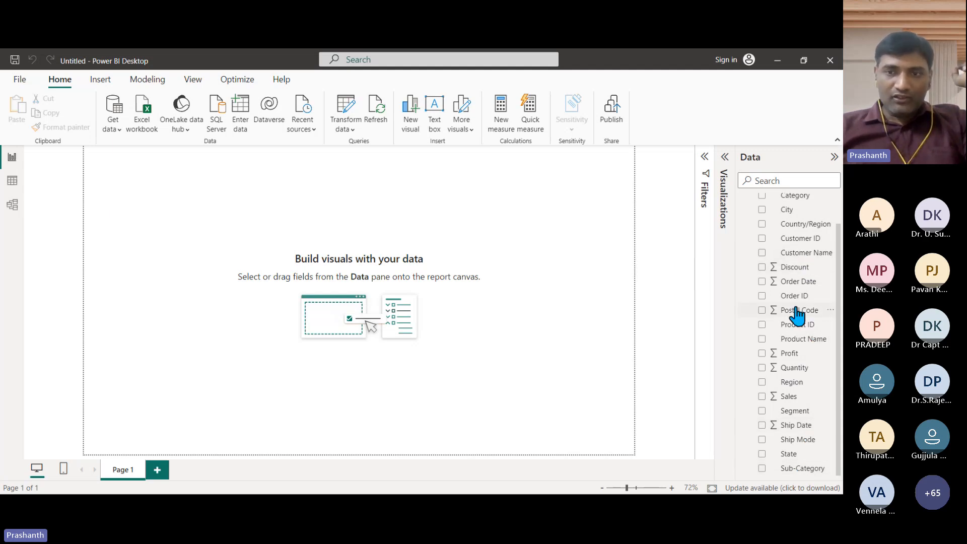
scroll(804, 313, "up", 1)
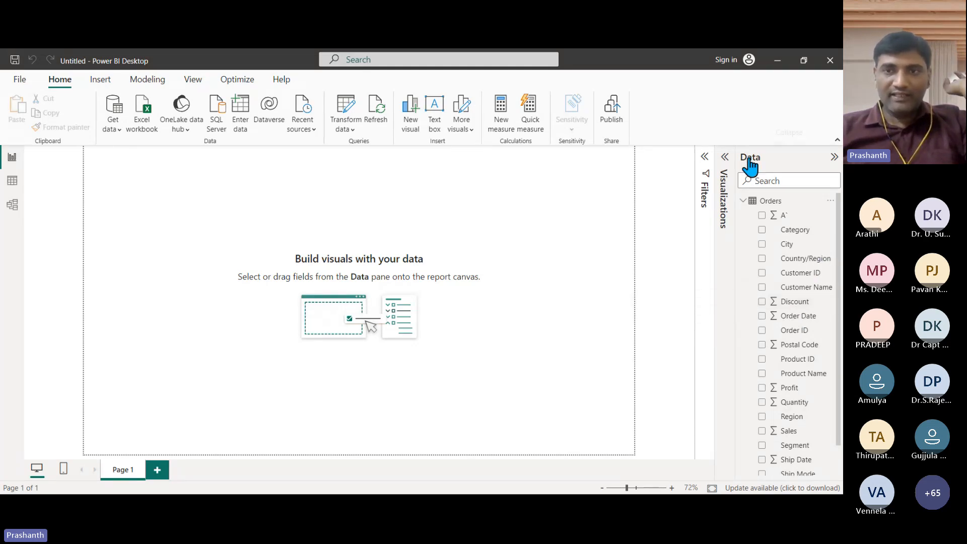
left_click(744, 201)
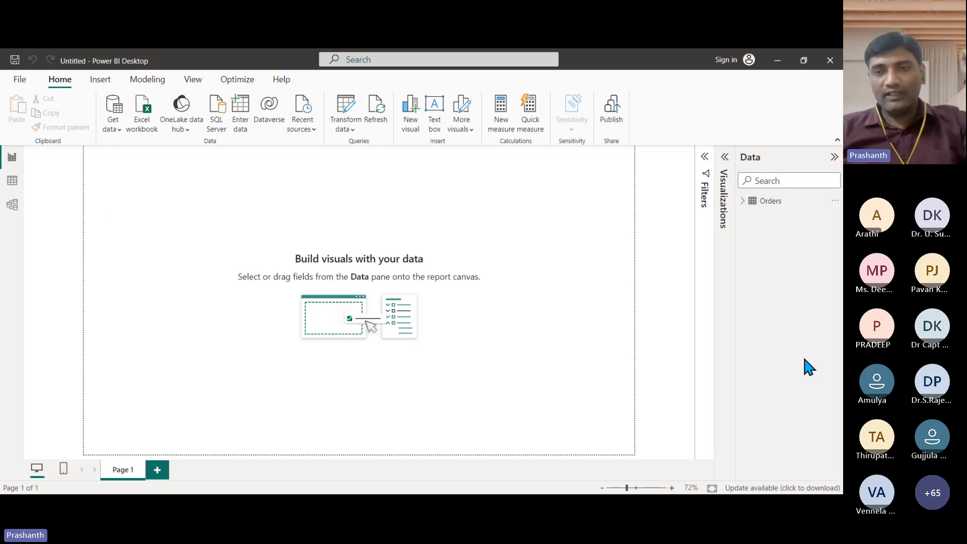
Show the list of common data sources and close it without choosing one
left_click(118, 130)
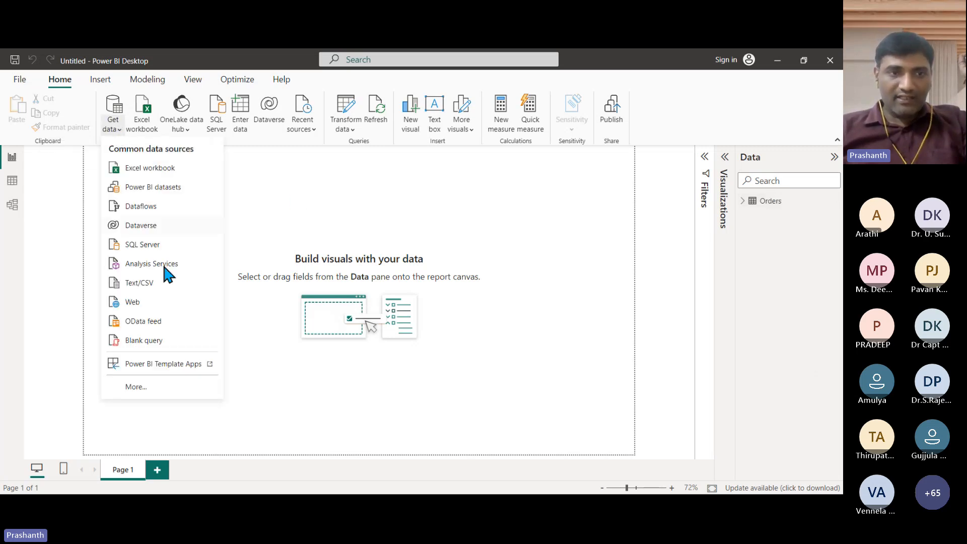
left_click(372, 199)
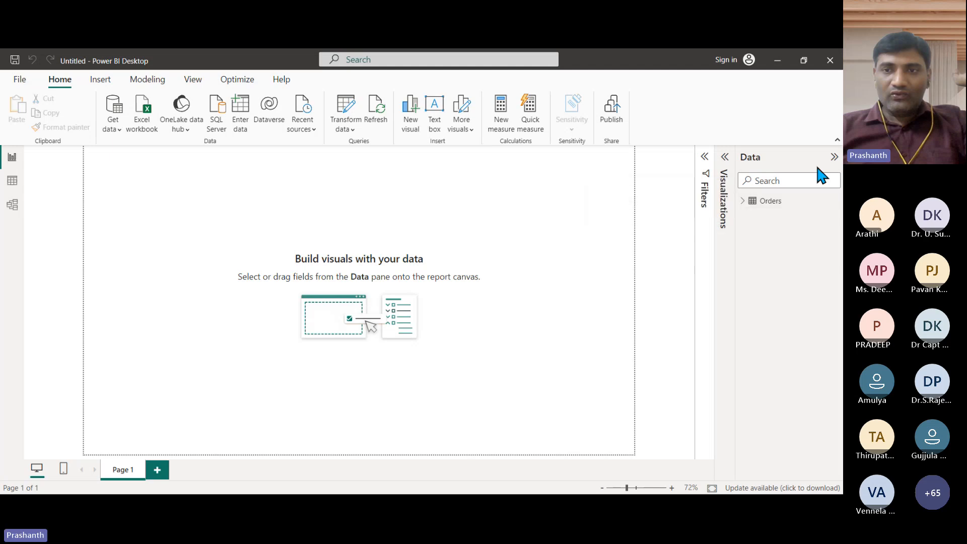
Collapse the Data pane and view the Visualizations and Filters panes one after the other, leaving each collapsed
left_click(834, 157)
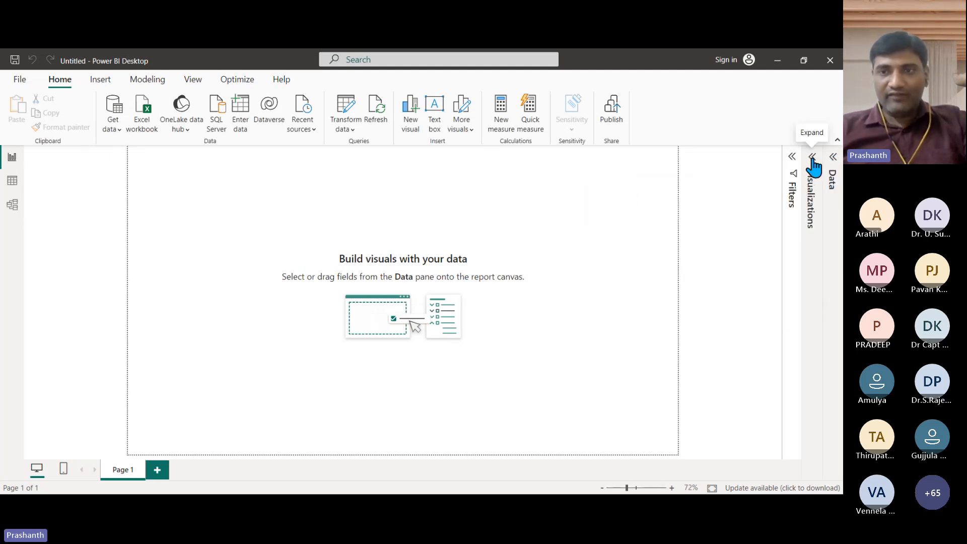
left_click(813, 158)
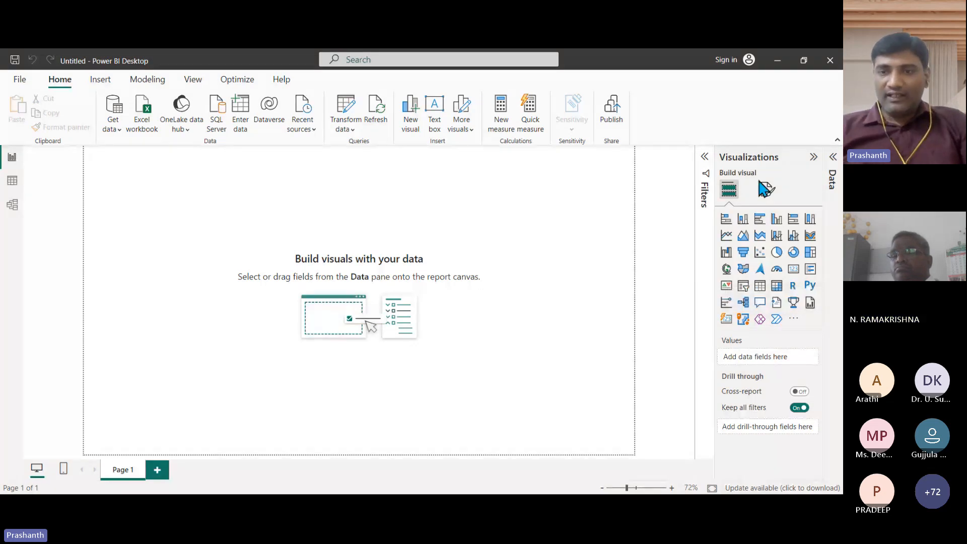
left_click(814, 160)
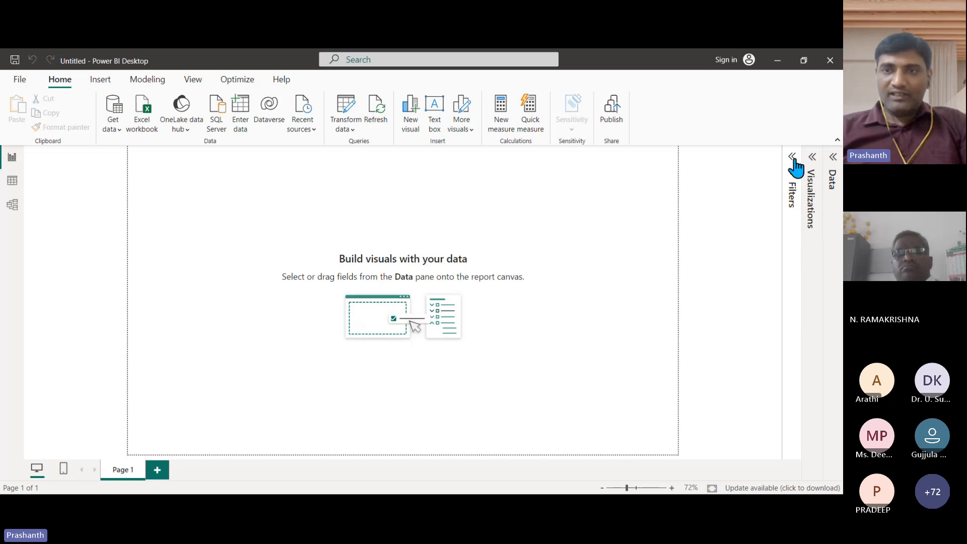
left_click(792, 159)
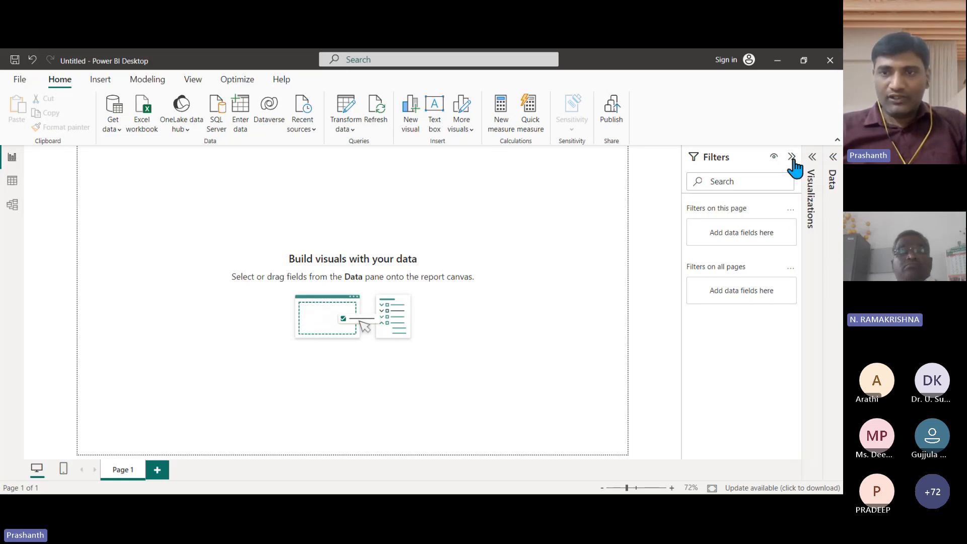
left_click(792, 157)
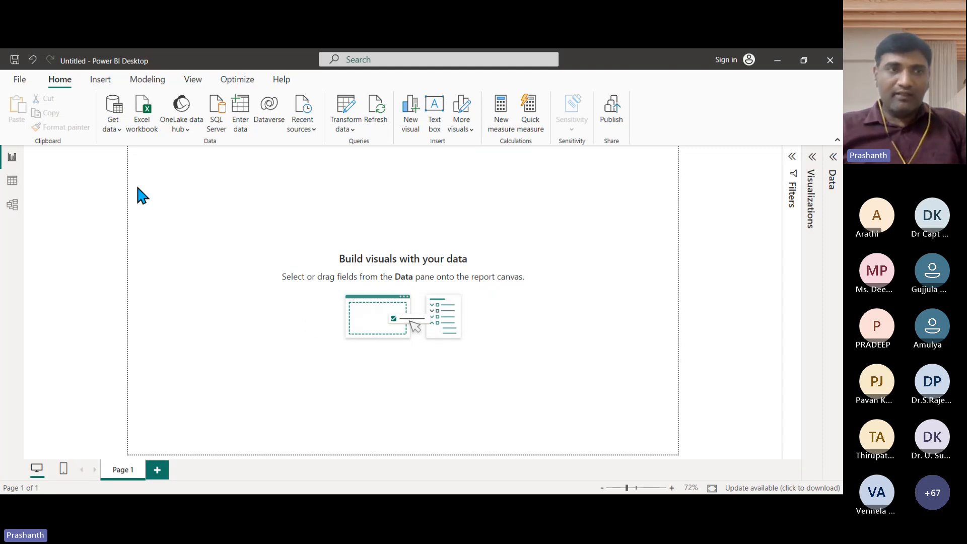
Switch to the Table view of Orders, expand its field list, and collapse the Data pane to widen the grid
left_click(14, 192)
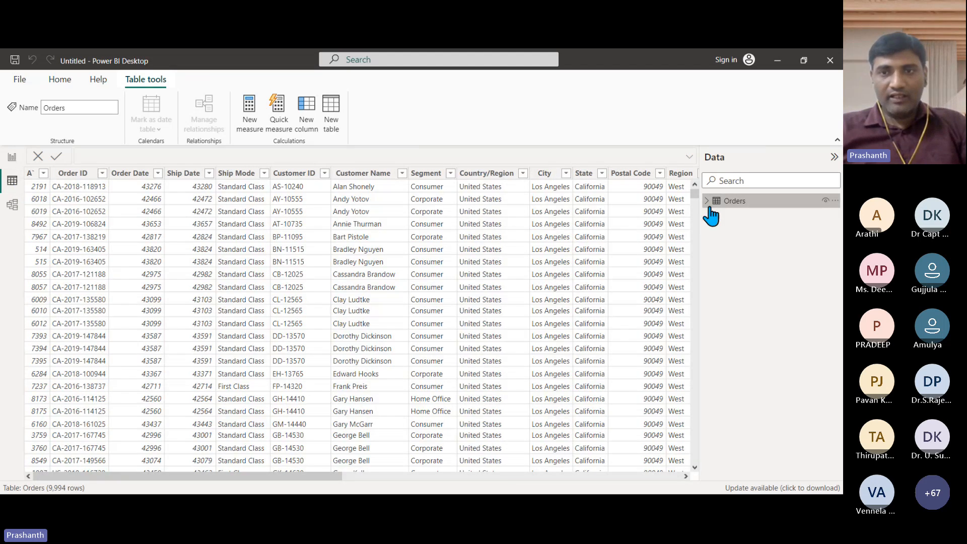
left_click(708, 201)
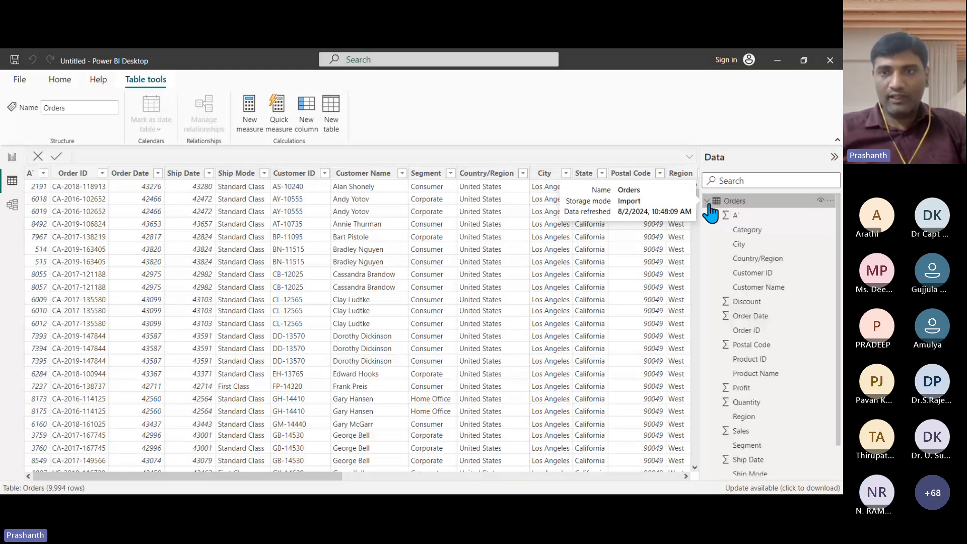
left_click(834, 158)
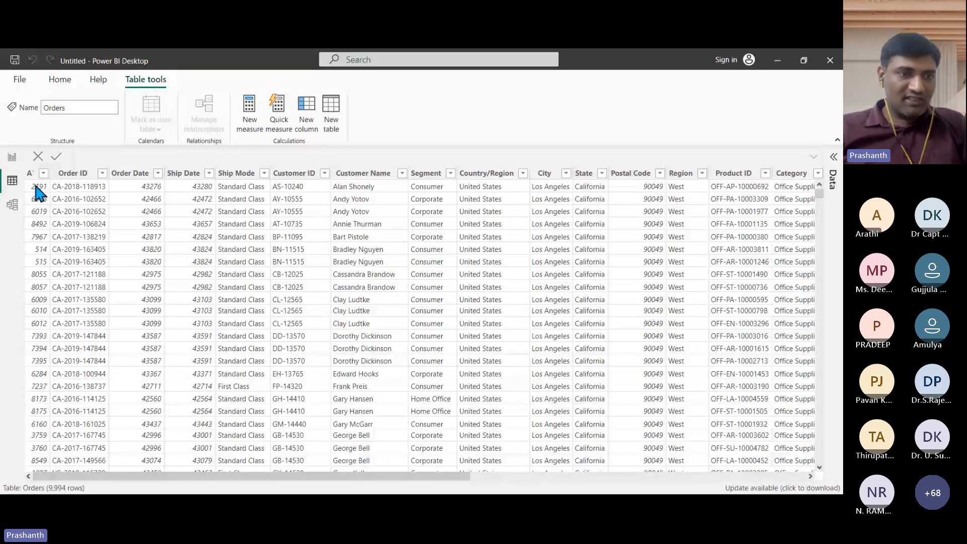
Select the Order ID column, then view the sort and filter options of Order Date without applying any
left_click(74, 174)
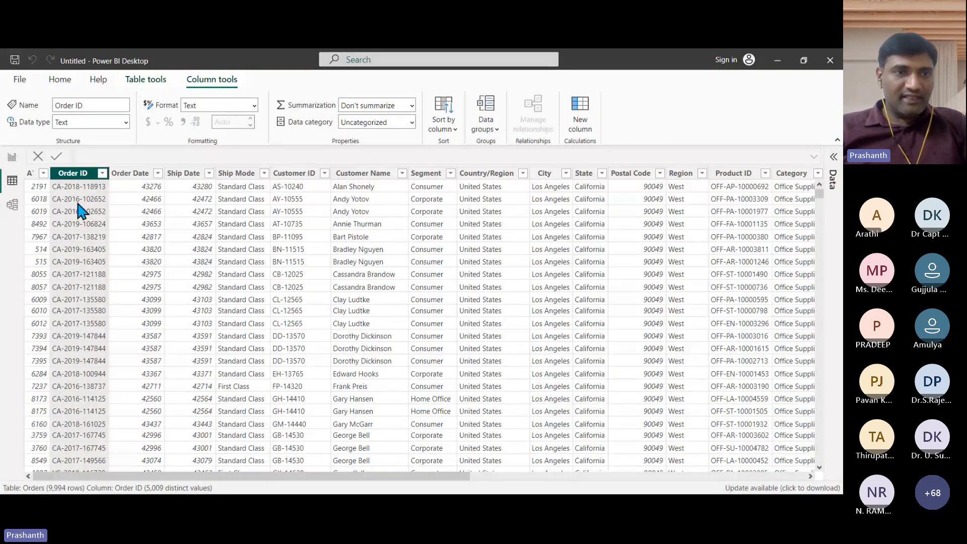
left_click(157, 173)
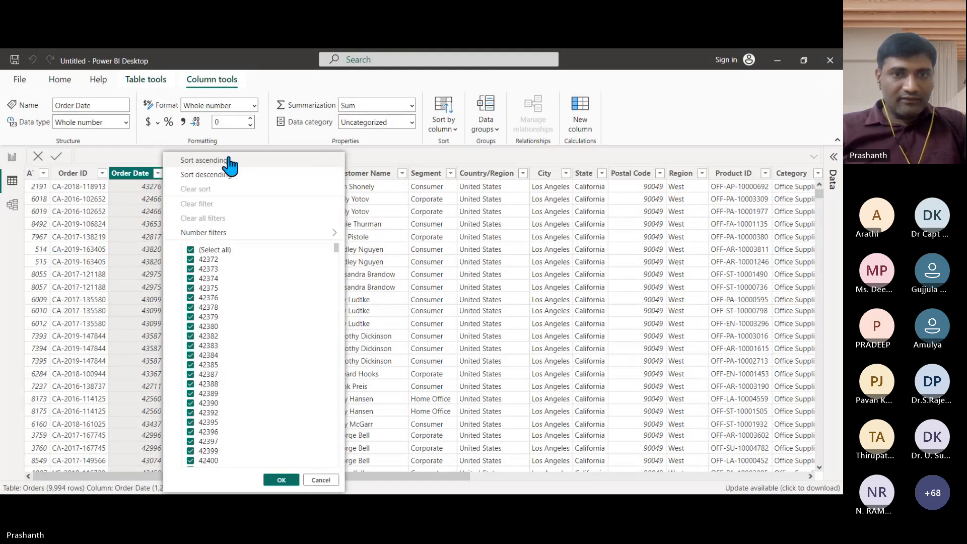
left_click(417, 150)
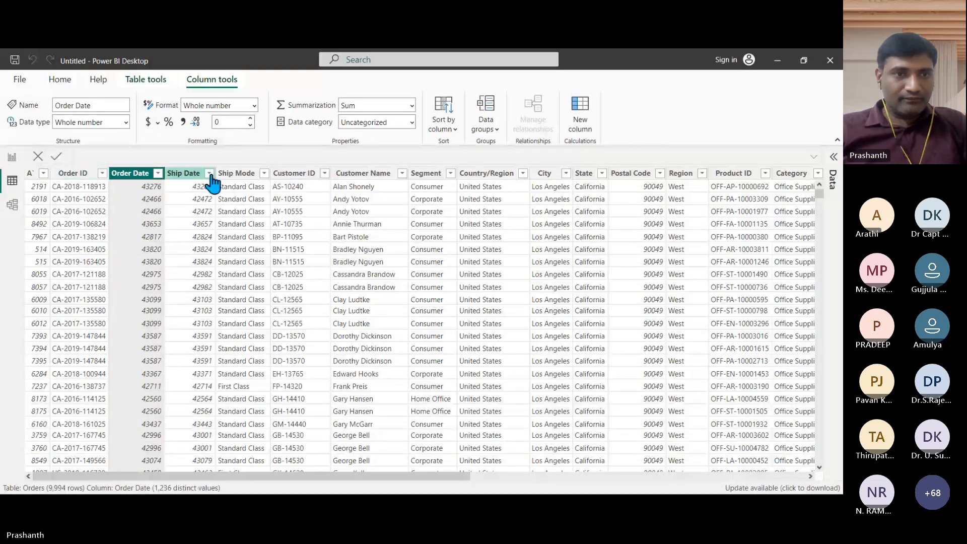
Widen the Ship Date column slightly and inspect the Order Date and Ship Date columns
left_click_drag(212, 177, 230, 176)
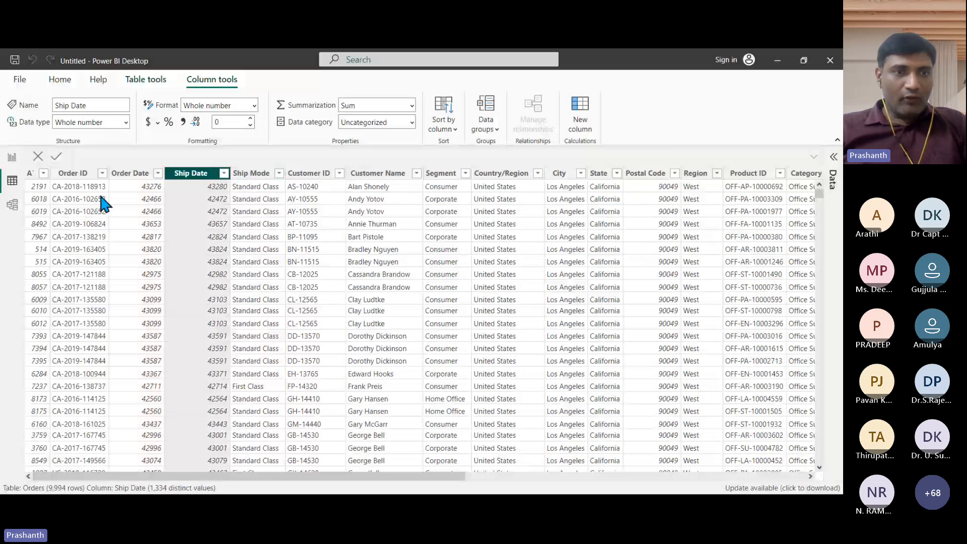
left_click(123, 176)
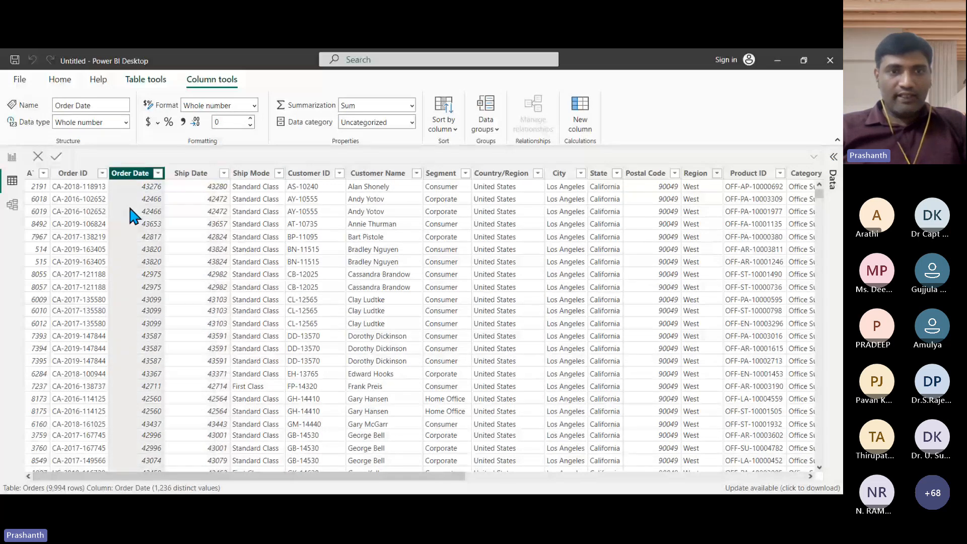
left_click(194, 176)
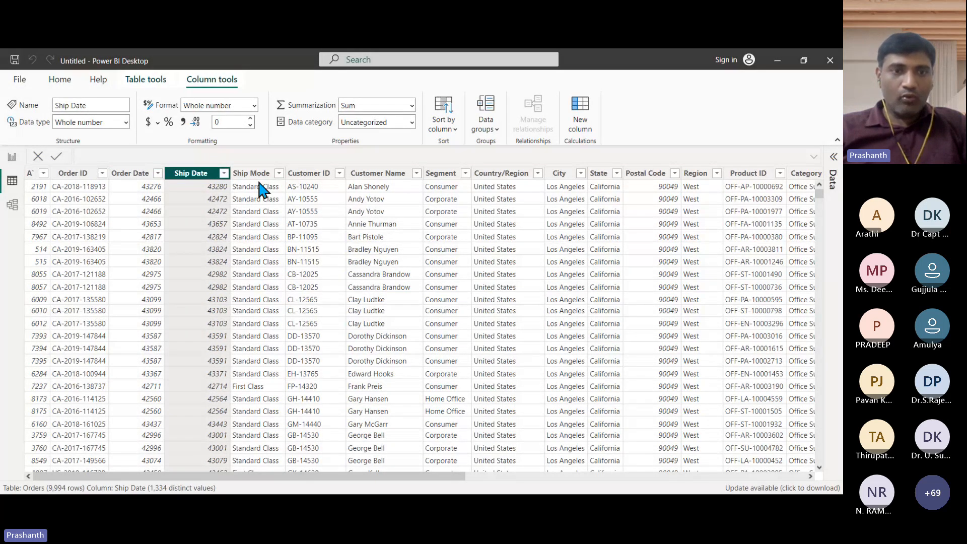
Examine the Ship Mode, Customer ID, Customer Name and Segment columns of the Orders table one by one
left_click(258, 190)
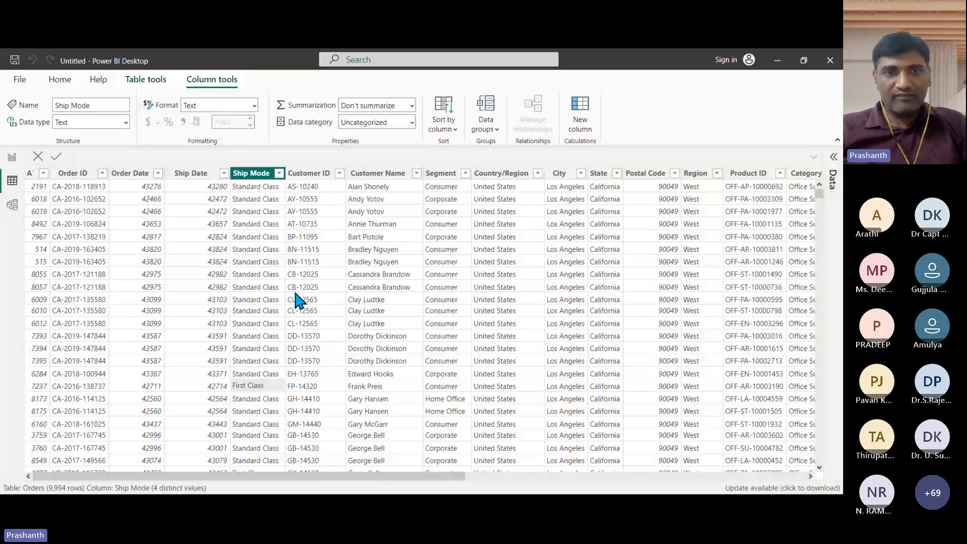
left_click(309, 174)
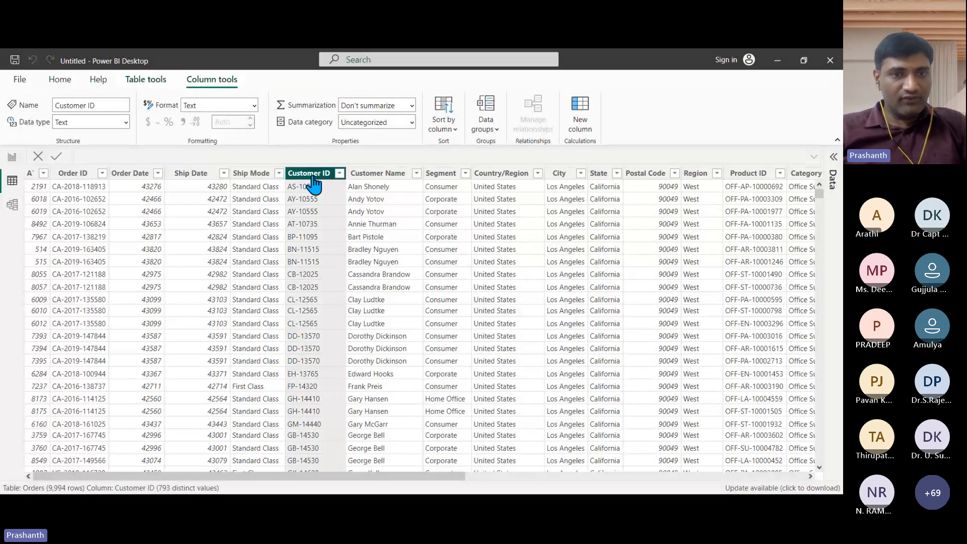
left_click(379, 174)
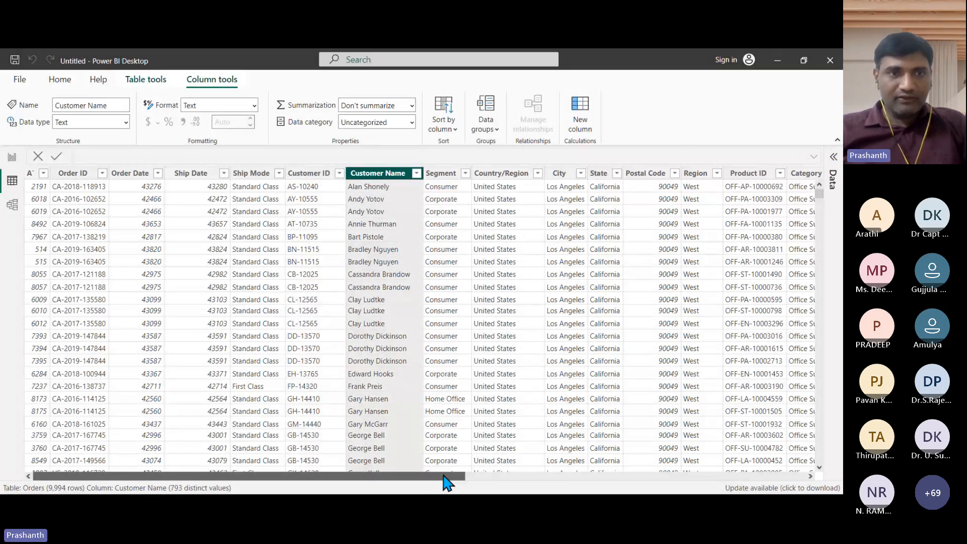
left_click_drag(443, 477, 591, 477)
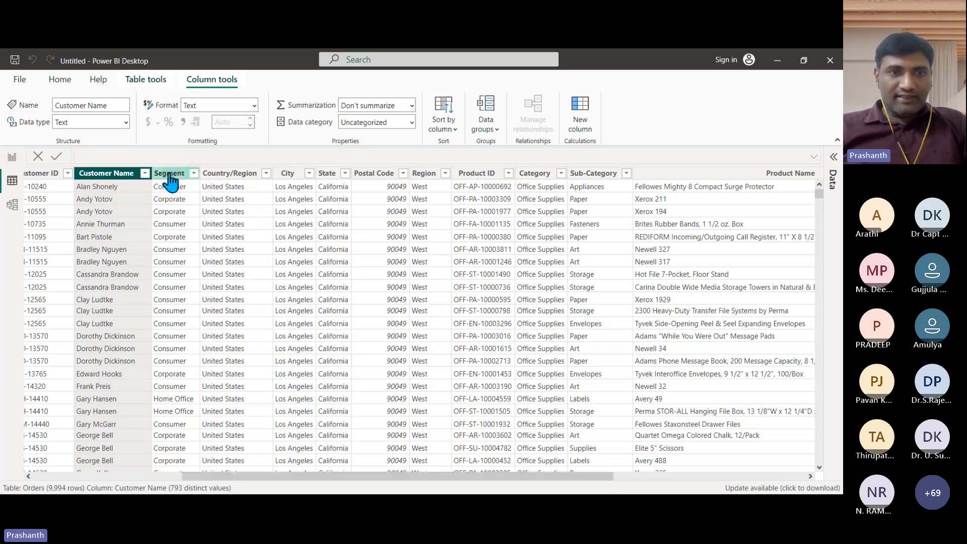
left_click(171, 177)
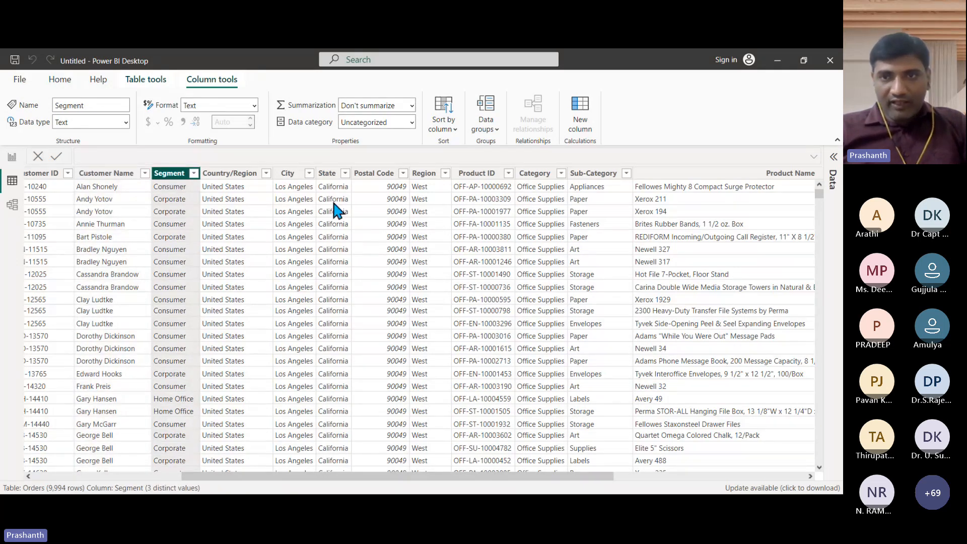
mouse_move(590, 478)
left_mouse_down()
mouse_move(787, 479)
mouse_move(588, 480)
left_mouse_up()
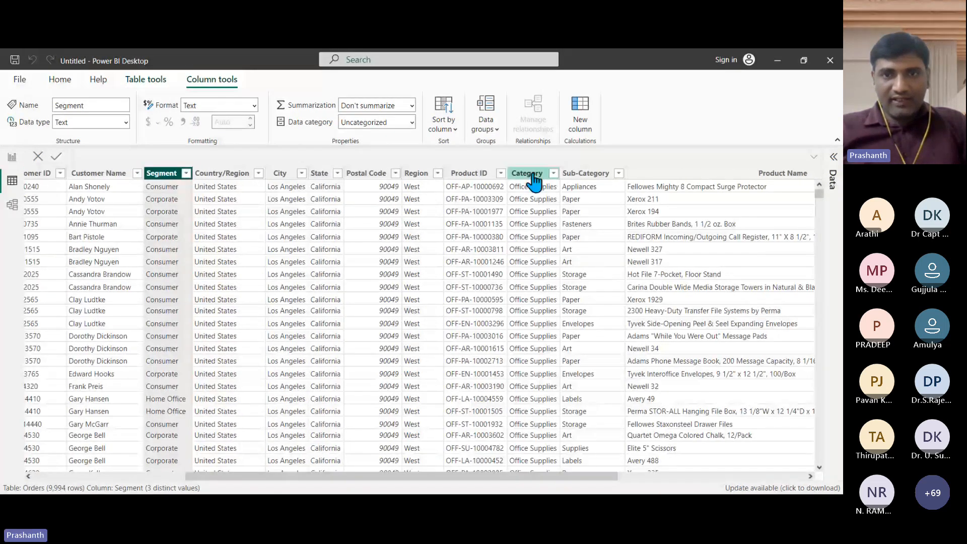
View the filter values of the Category and Sub-Category columns, closing each list without applying a filter
left_click(534, 176)
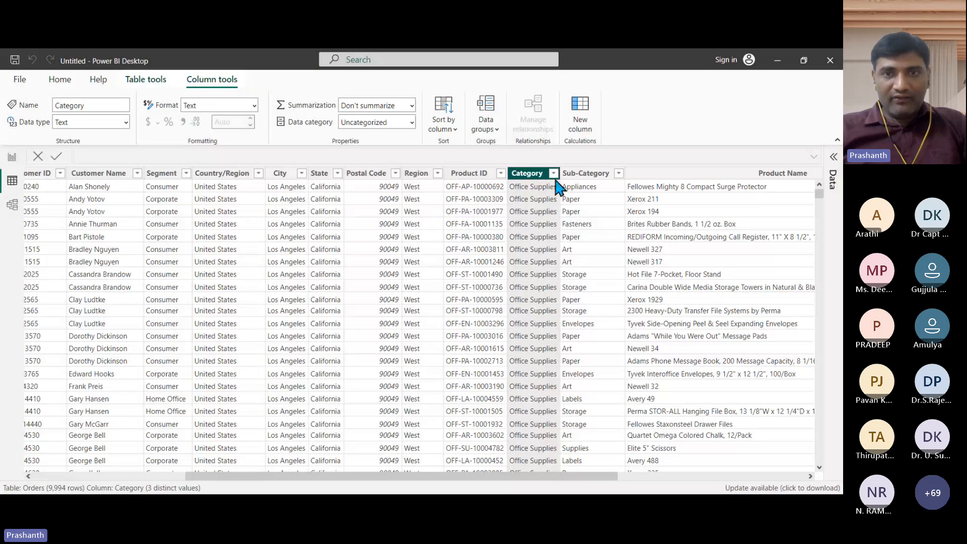
left_click(554, 173)
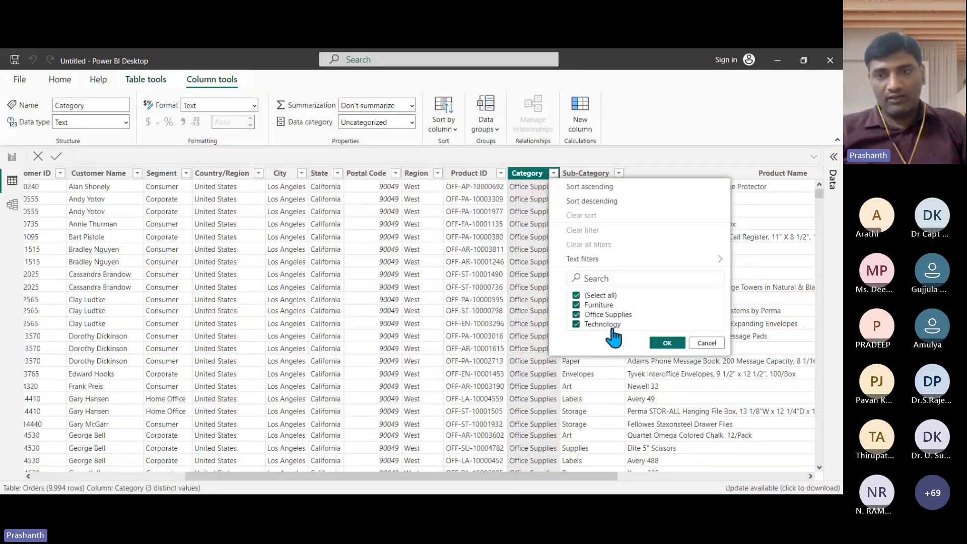
left_click(696, 339)
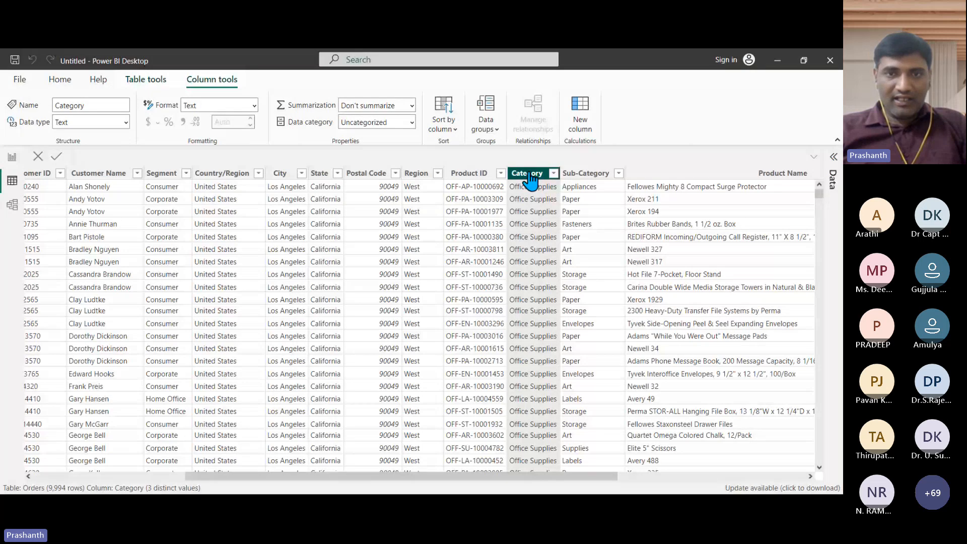
left_click(619, 173)
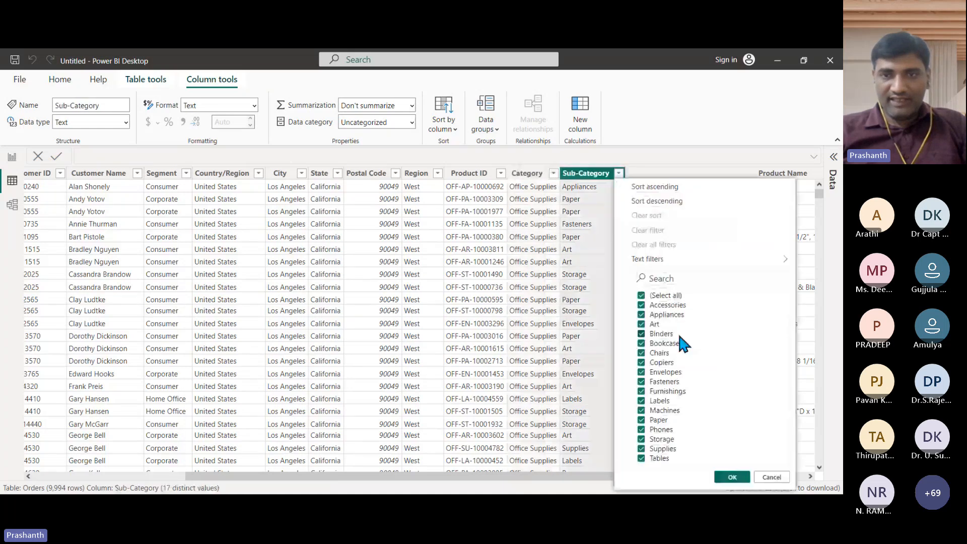
left_click(599, 310)
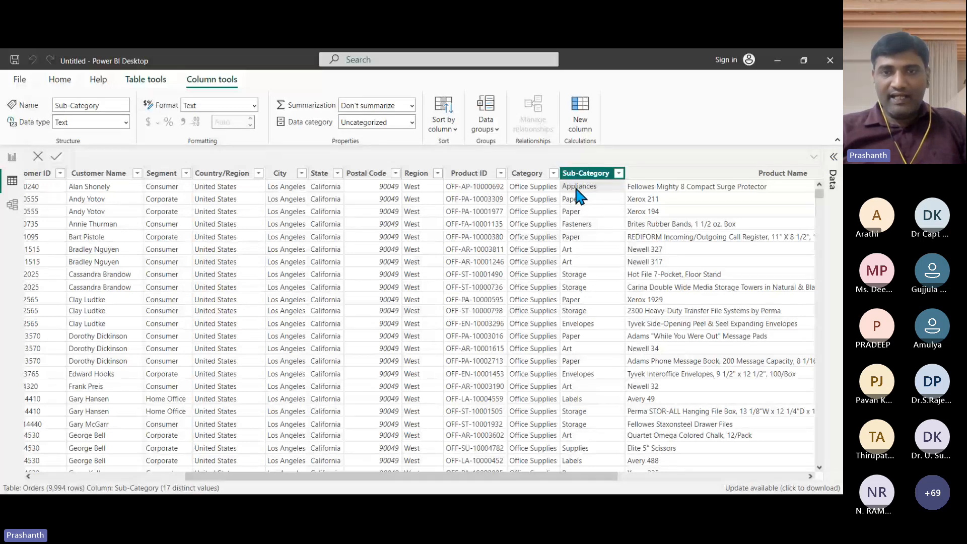
Compare individual Category entries with the Sub-Category entries in the upper rows of the grid
left_click(532, 196)
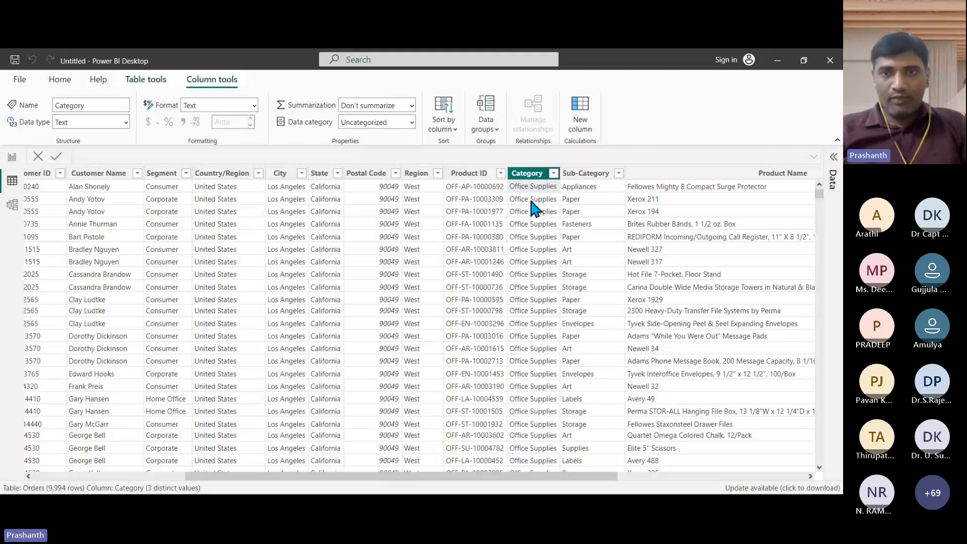
key("Right")
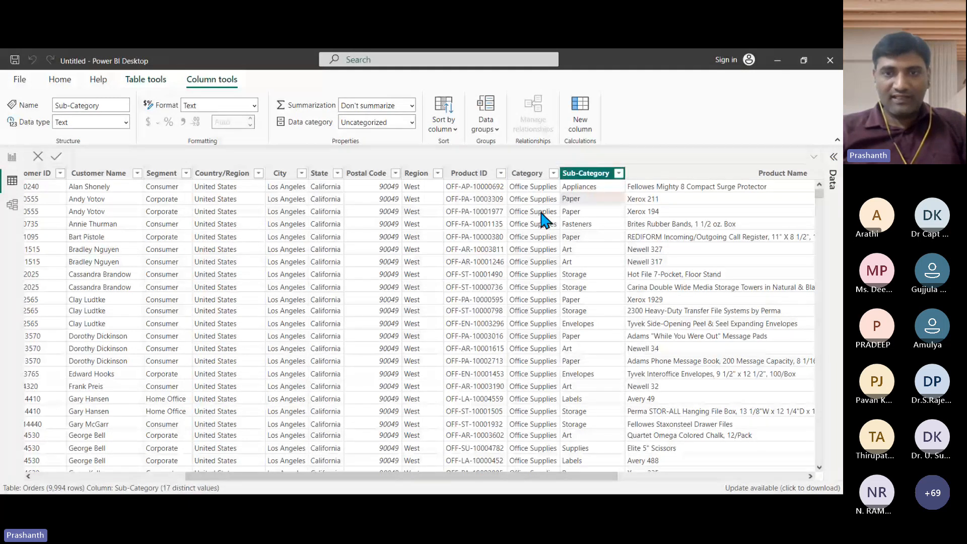
key("Down")
key("Down")
left_click(555, 251)
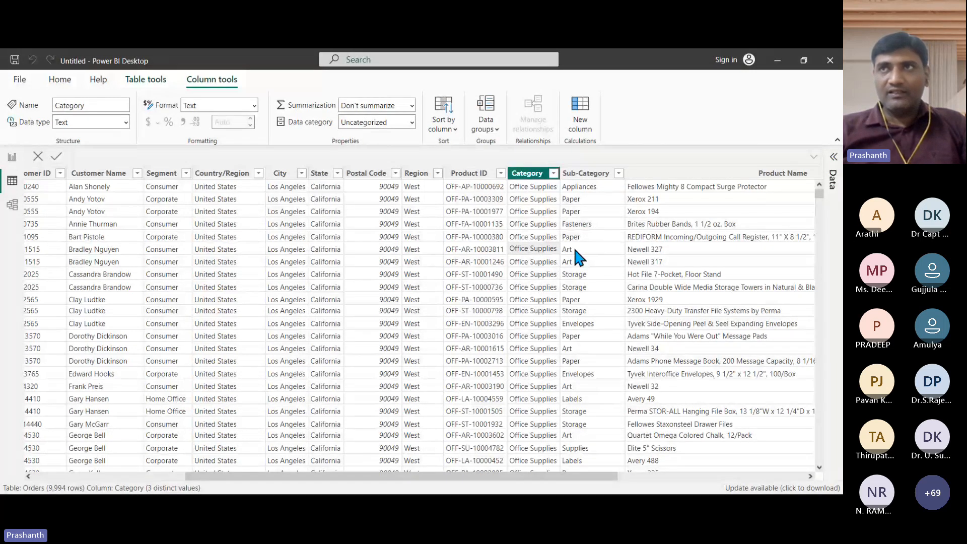
left_click(575, 249)
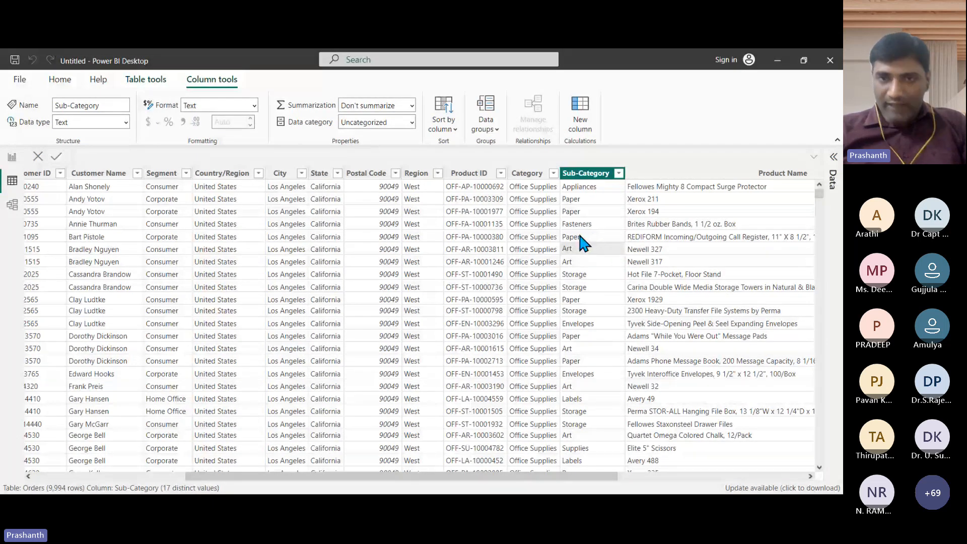
Examine the Product Name column together with the Category and Sub-Category columns to follow the product hierarchy
left_click(662, 186)
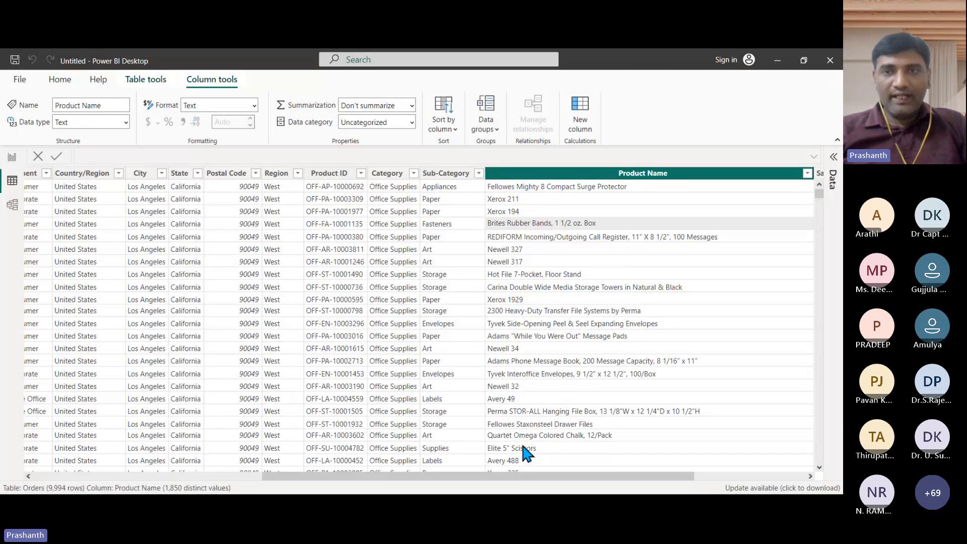
left_click(361, 191)
left_click(390, 179)
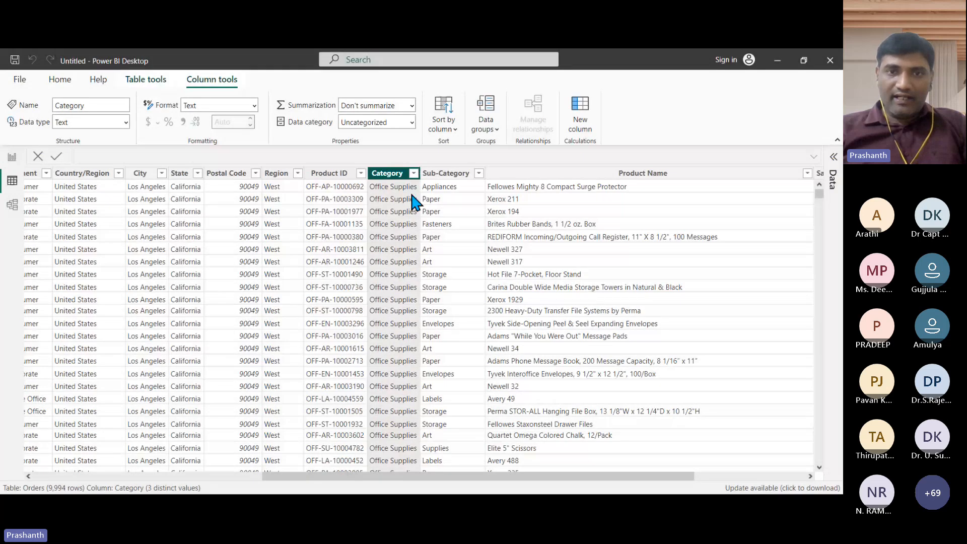
left_click(448, 177)
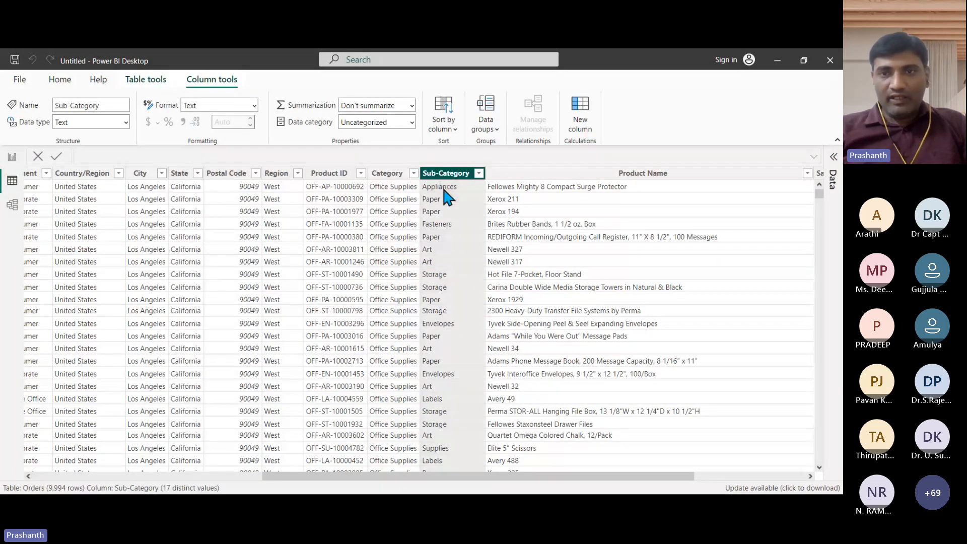
left_click(618, 178)
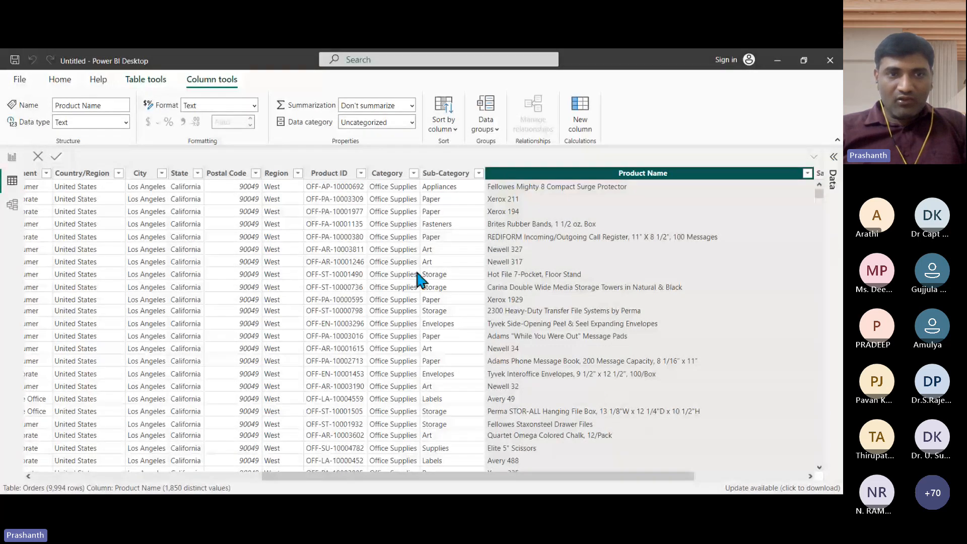
left_click(393, 174)
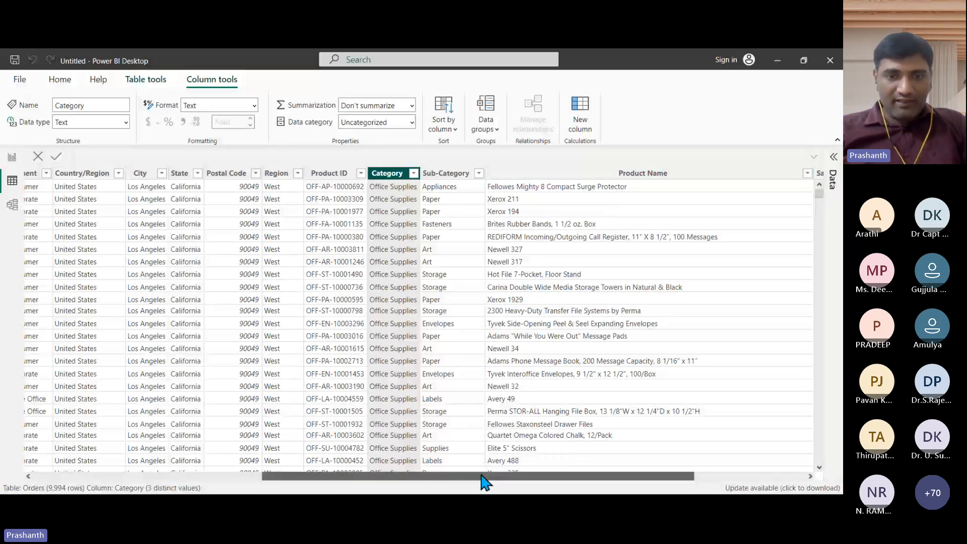
Select the Region column and review its list of filter values without applying a filter
left_click_drag(481, 479, 402, 482)
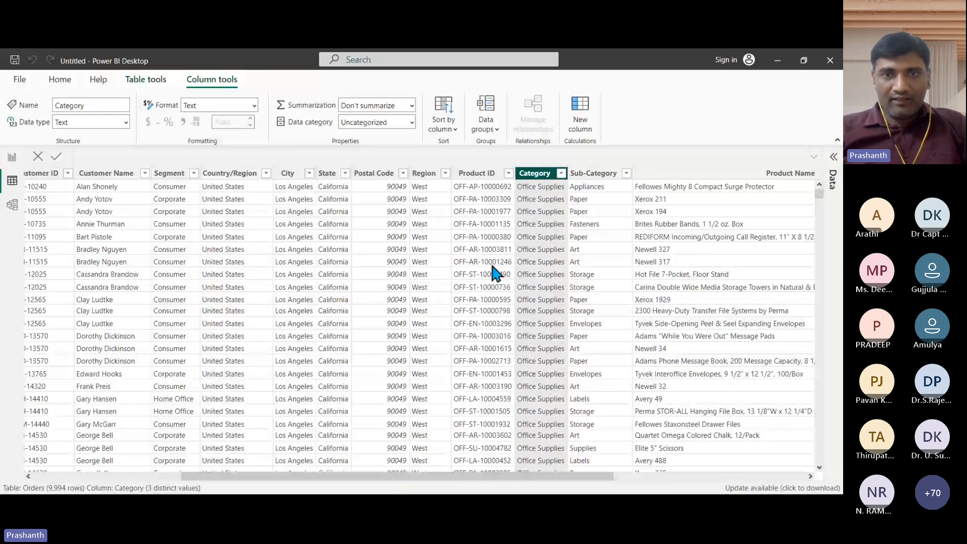
left_click(427, 177)
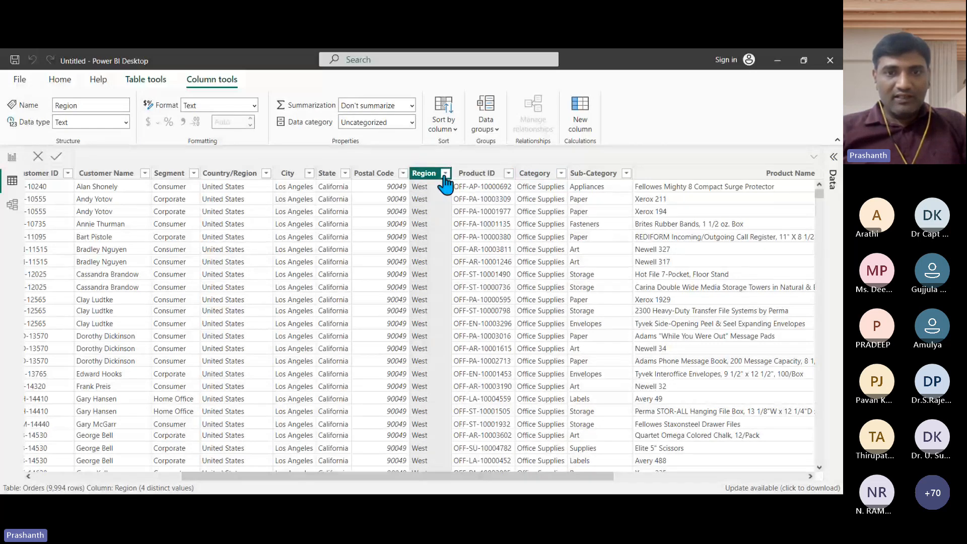
left_click(446, 174)
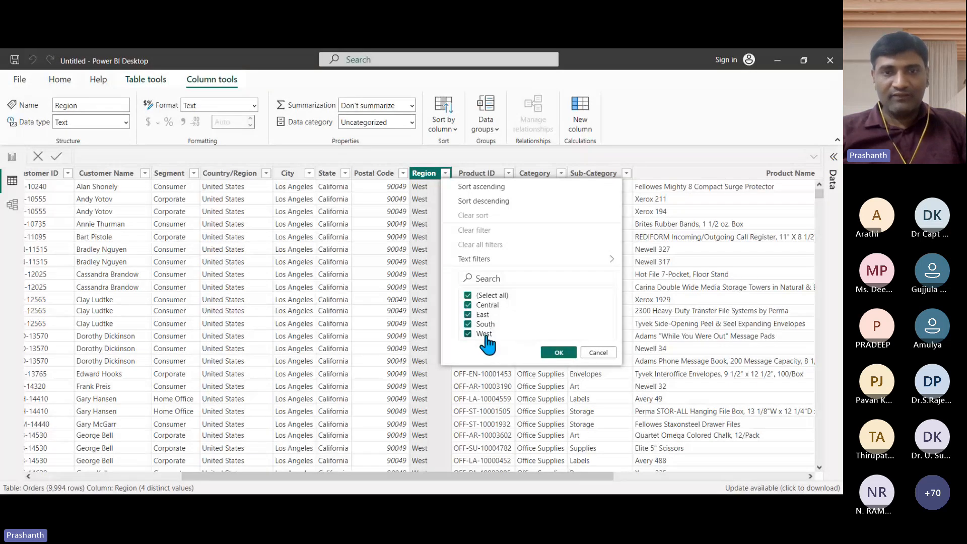
left_click(602, 354)
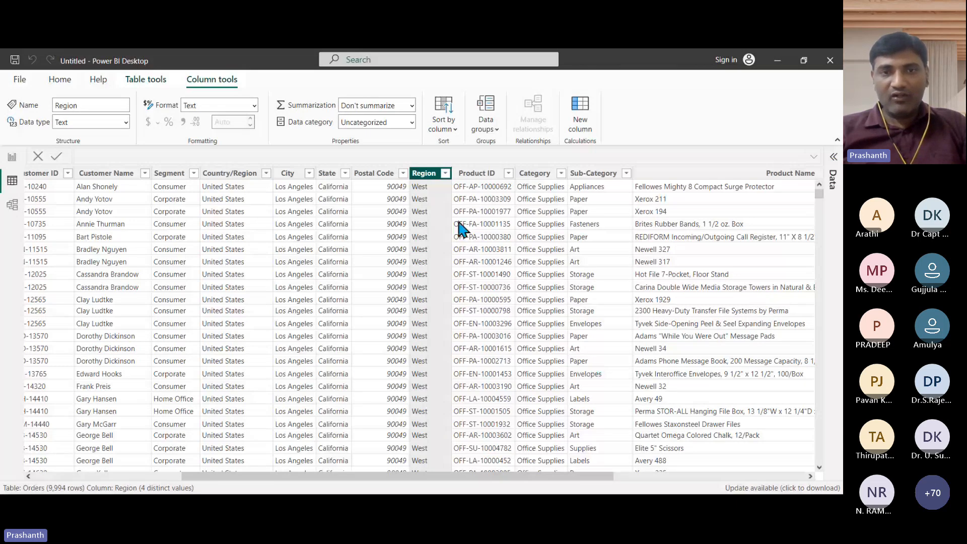
left_click(446, 173)
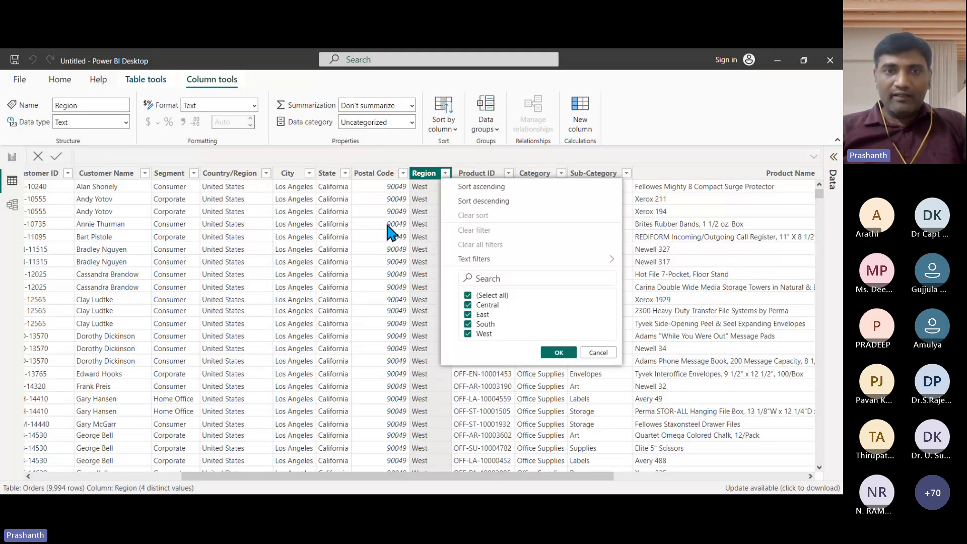
Examine the location columns State, City, Country/Region and Postal Code, then select the Segment column
left_click(335, 217)
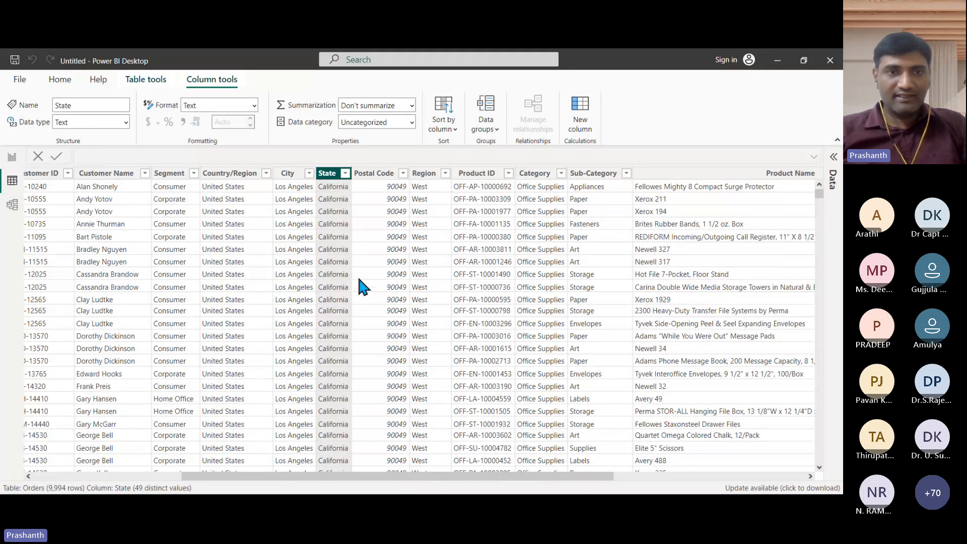
left_click(286, 176)
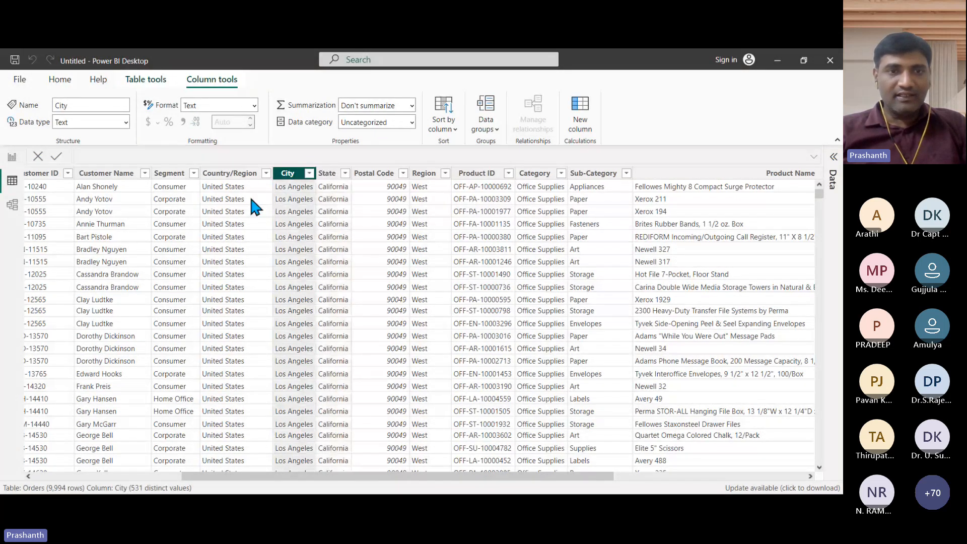
left_click(237, 182)
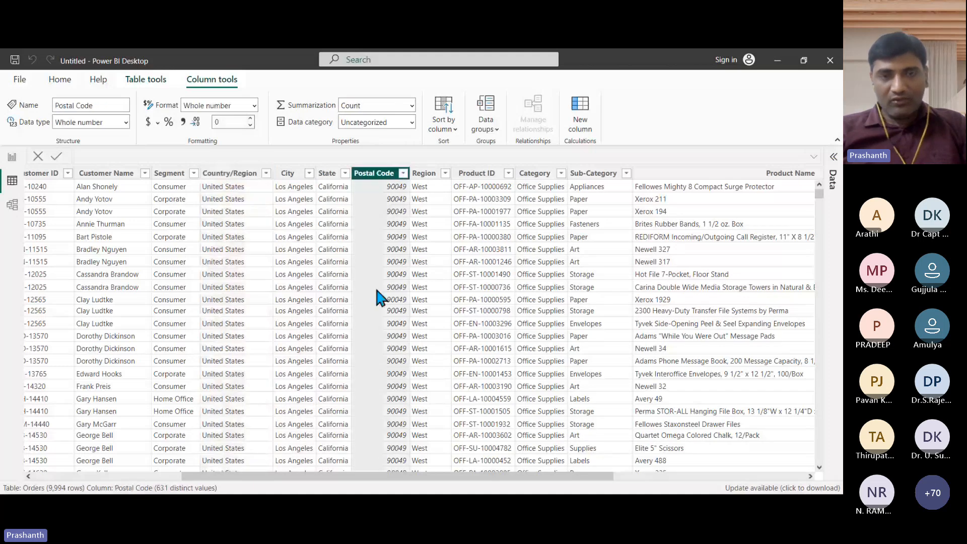
left_click(167, 174)
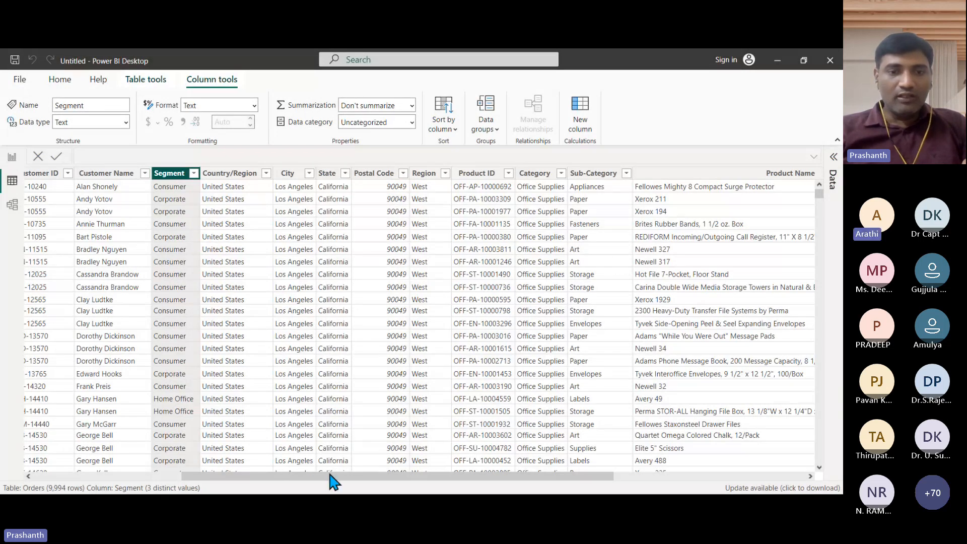
Examine the numeric columns Sales, Quantity, Discount and Profit one after another in the first row of the Orders table
left_click(405, 473)
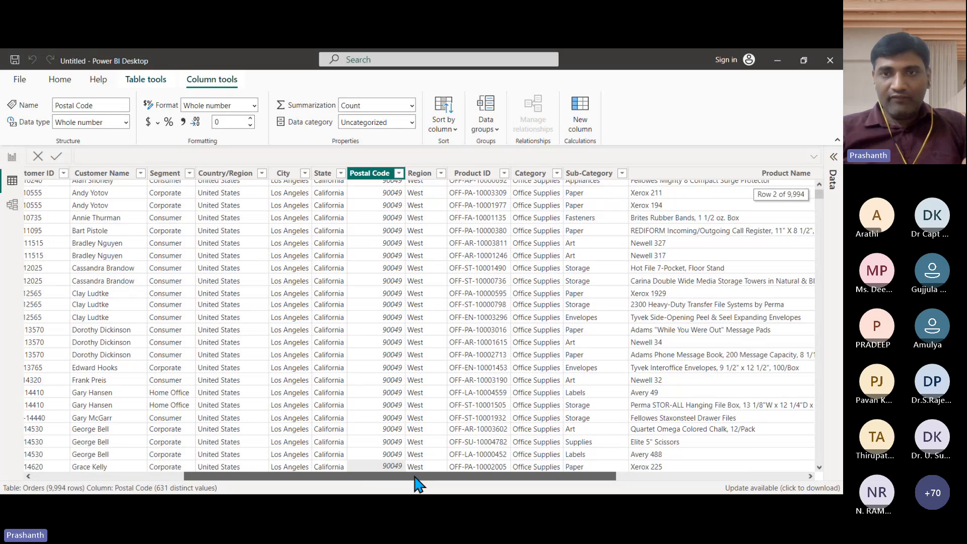
left_click_drag(416, 477, 693, 276)
left_click(624, 174)
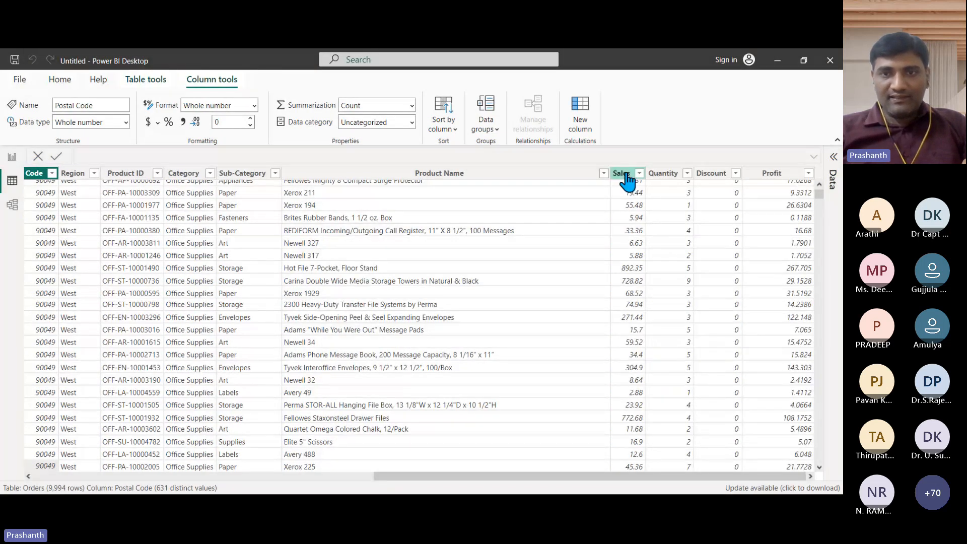
scroll(611, 245, "up", 1)
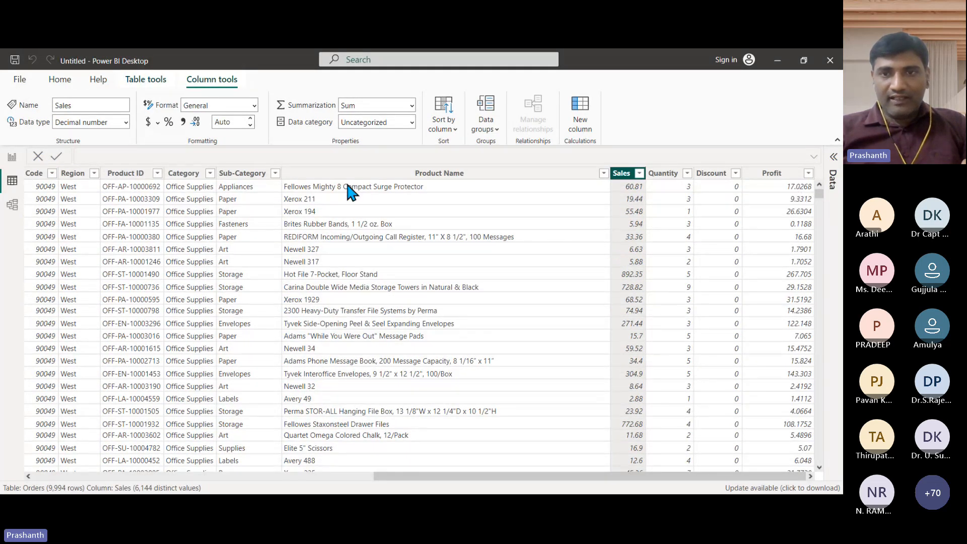
left_click(634, 188)
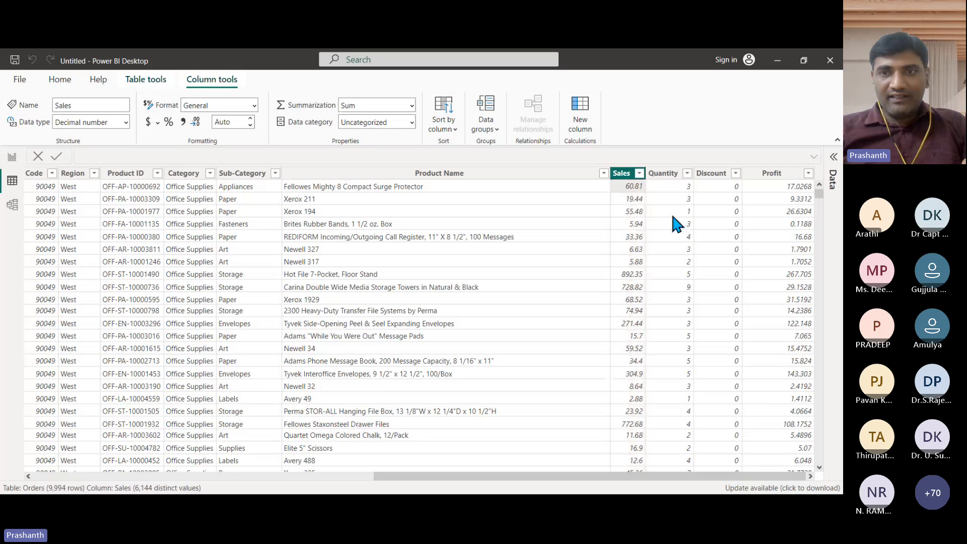
left_click(676, 187)
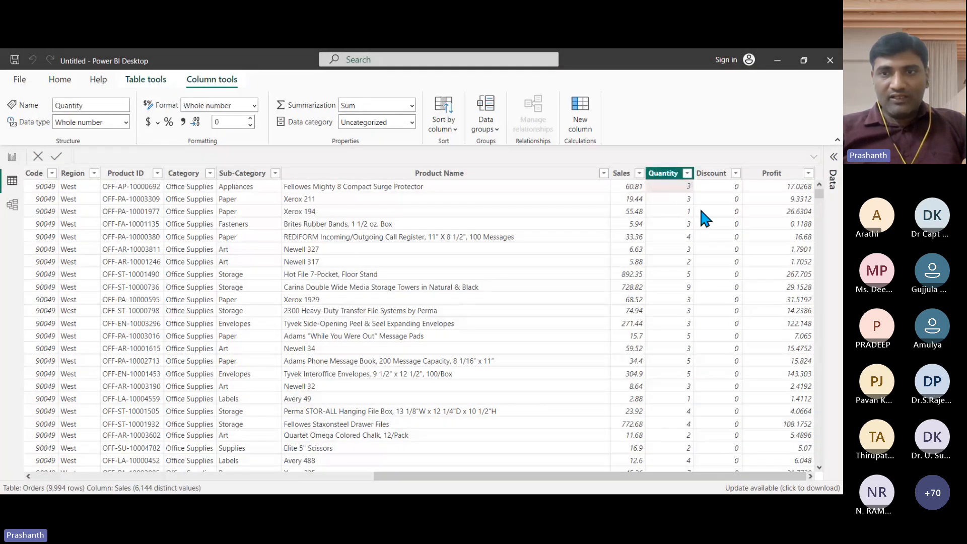
left_click(727, 188)
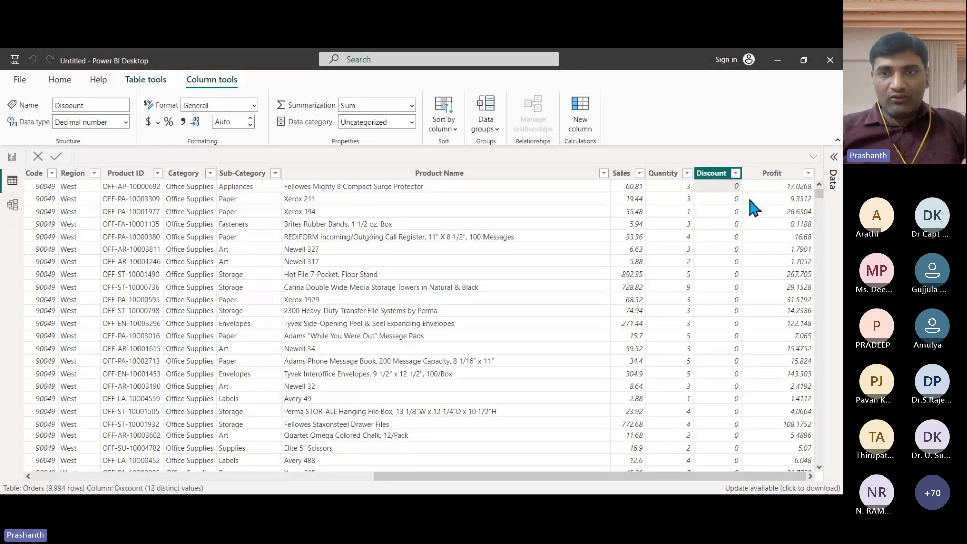
left_click(793, 190)
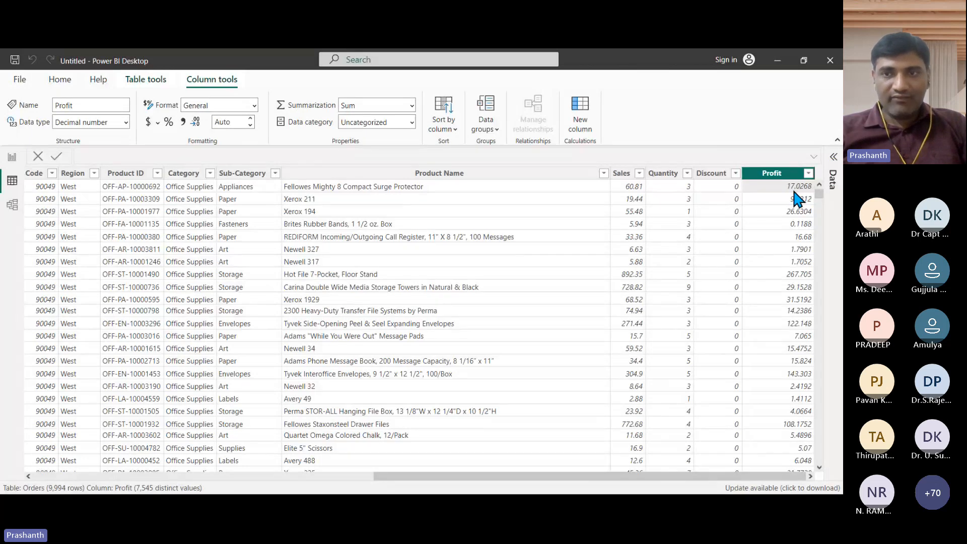
Trace the Fellowes Mighty 8 Compact Surge Protector record across its Product Name, Sales, Quantity, Discount and Profit values
left_click(634, 187)
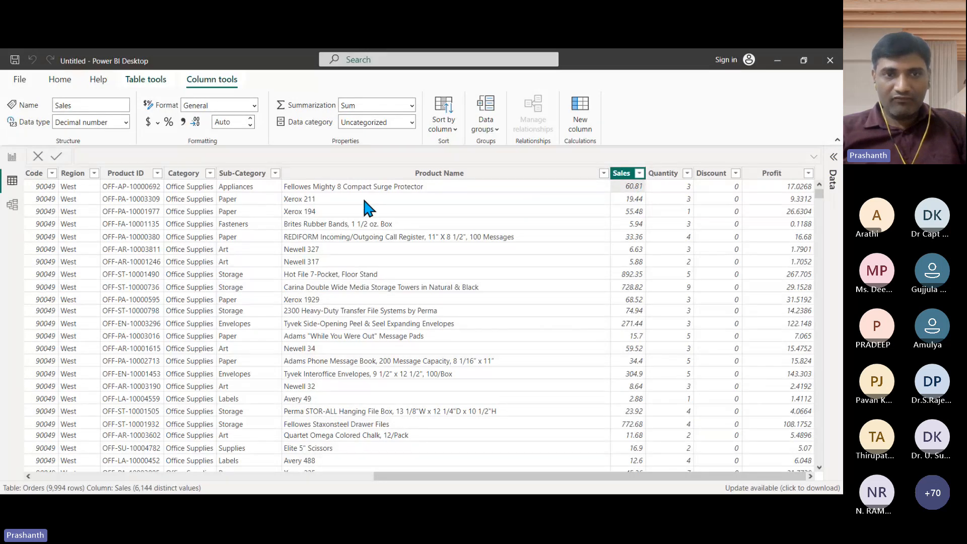
left_click(382, 187)
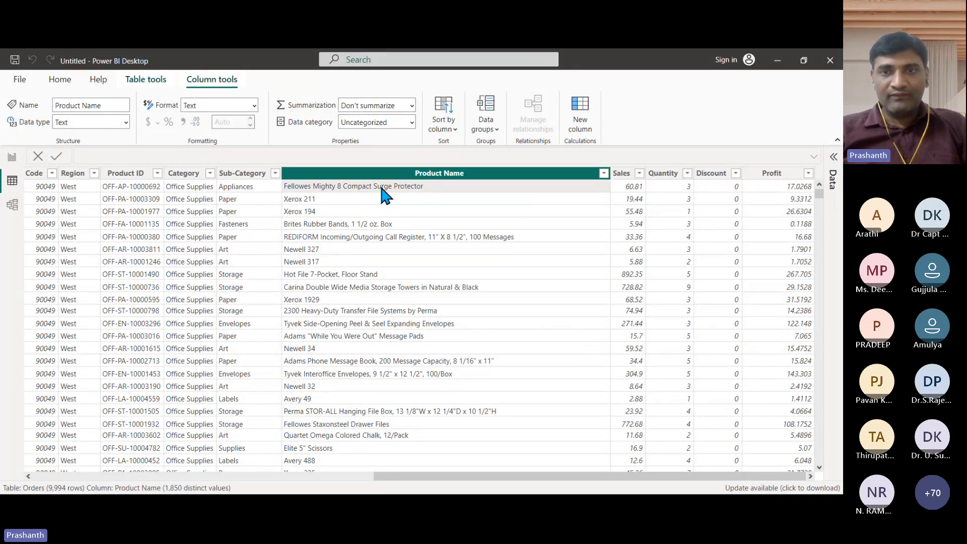
left_click(676, 187)
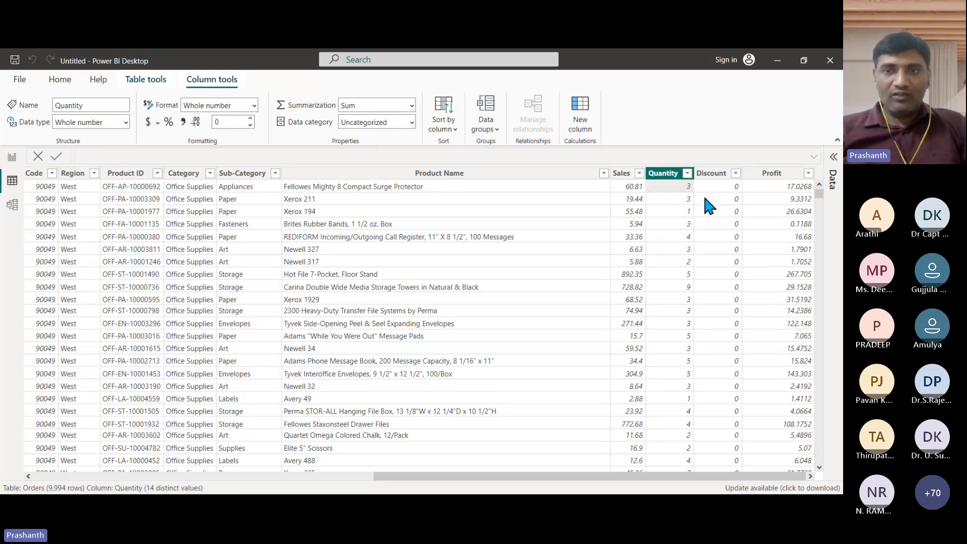
left_click(734, 191)
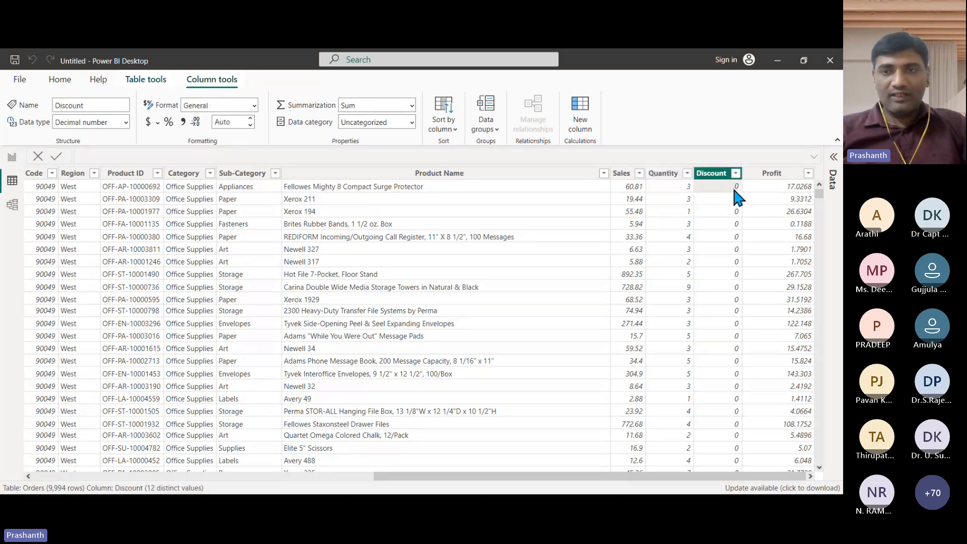
left_click(780, 191)
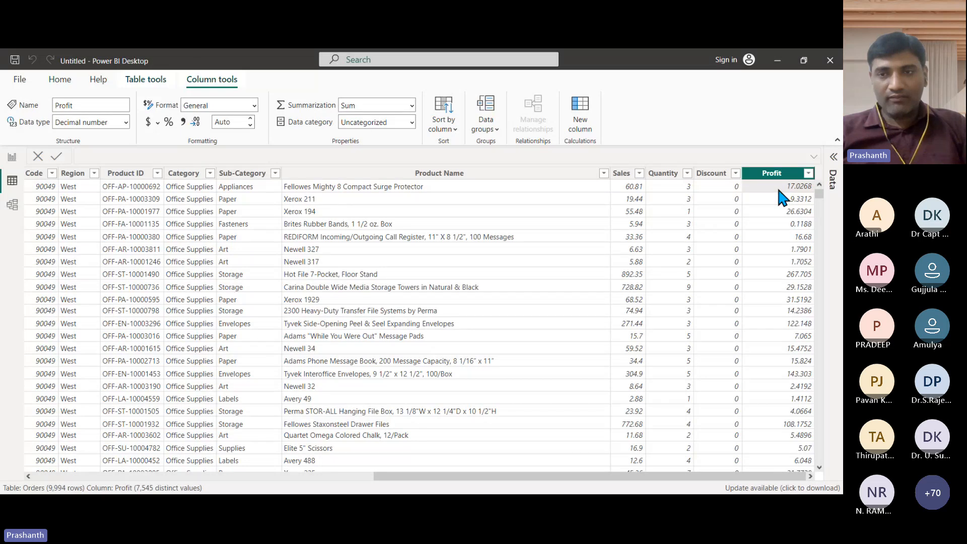
left_click(630, 193)
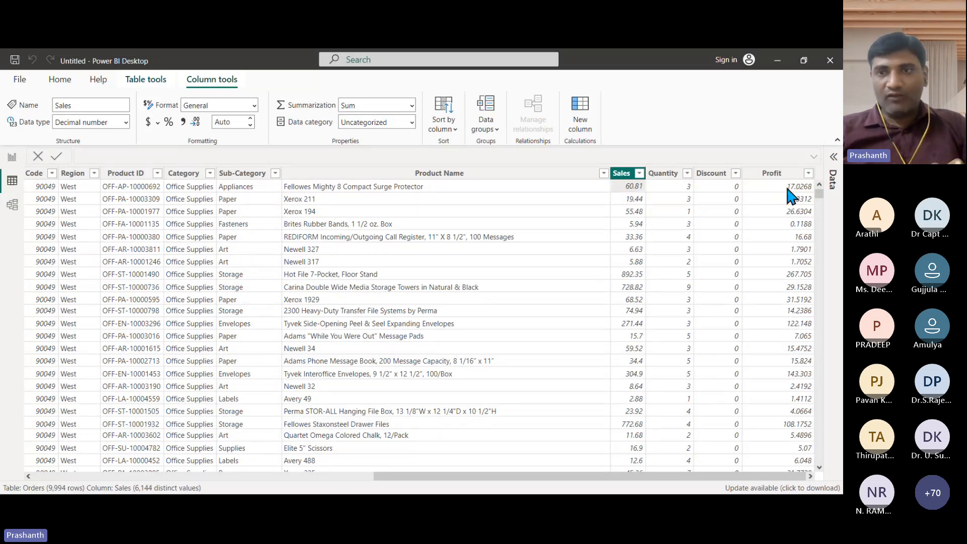
left_click(791, 196)
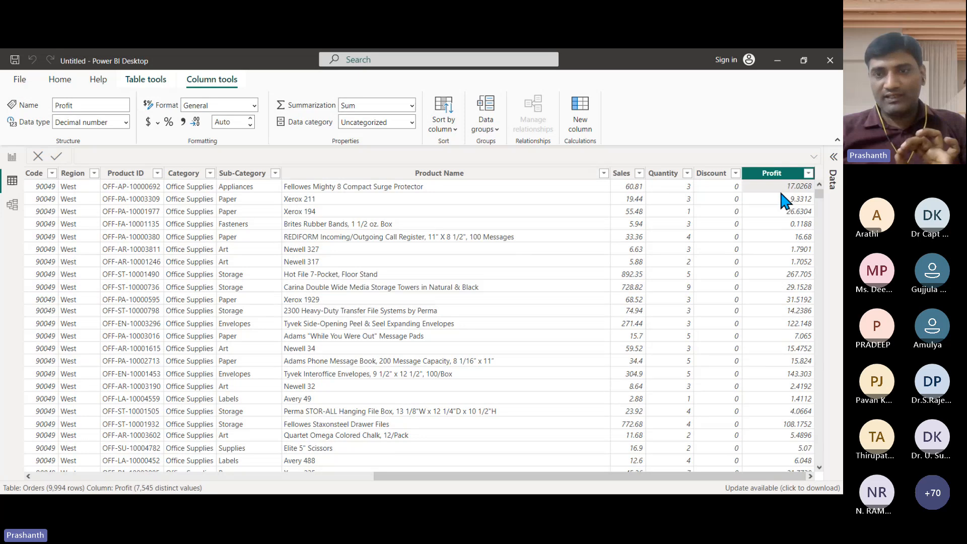
Look through further Orders rows for their Profit and Discount values and return to the first row
scroll(763, 204, "down", 5)
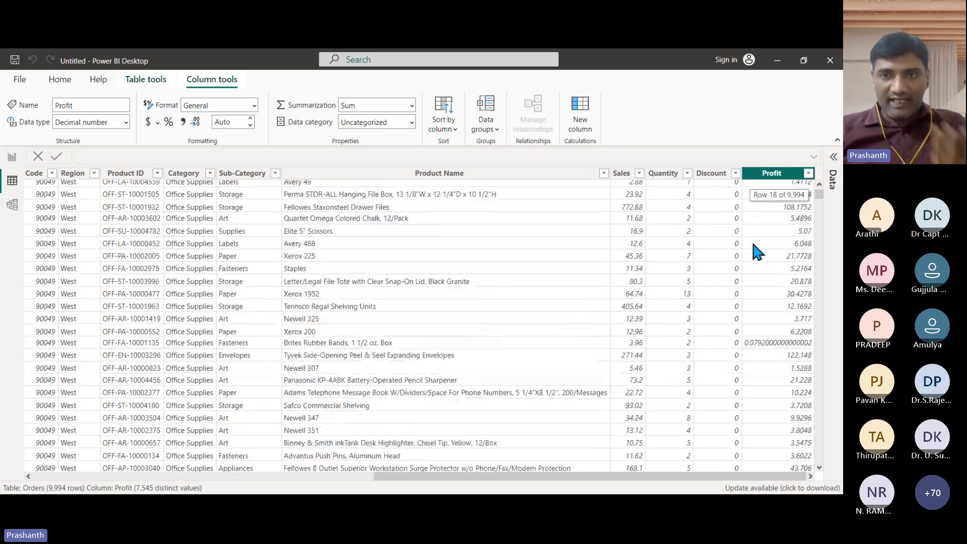
scroll(753, 251, "down", 20)
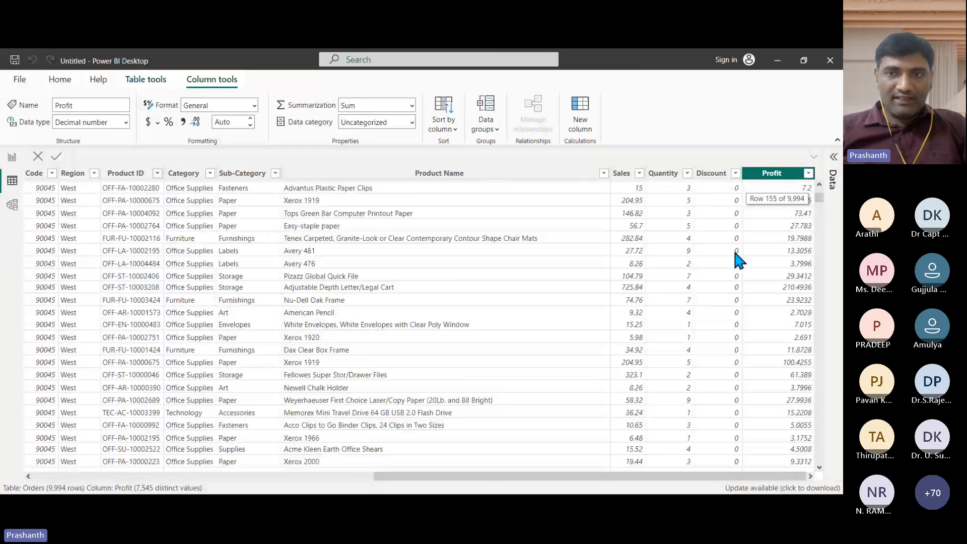
scroll(736, 257, "down", 4)
mouse_move(820, 198)
left_mouse_down()
mouse_move(821, 464)
mouse_move(810, 199)
left_mouse_up()
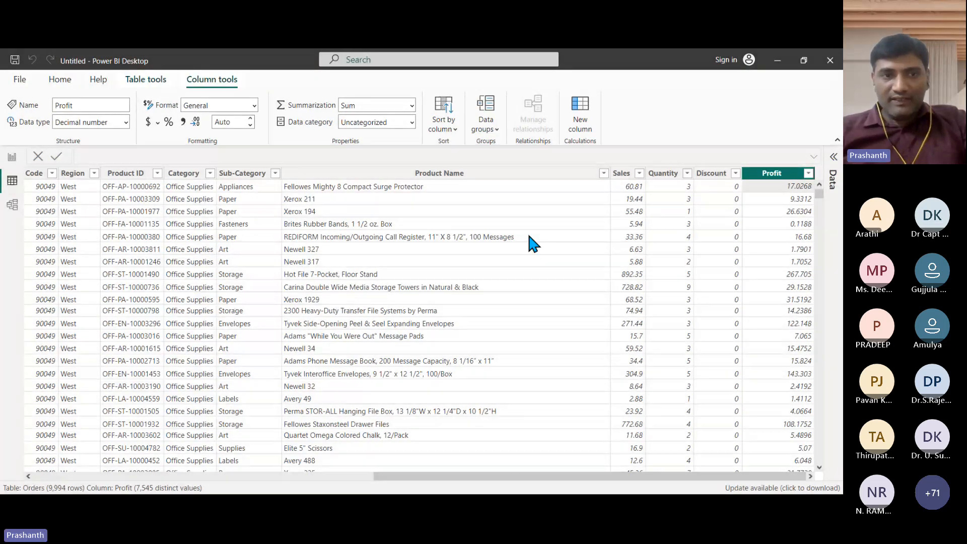
Open the Model view and inspect the Orders table's fields and properties
left_click(12, 205)
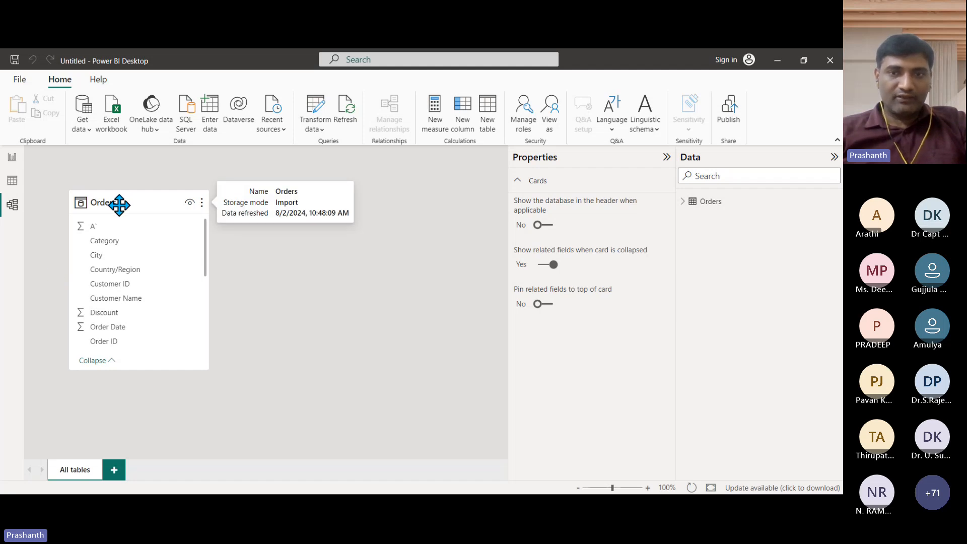
left_click(685, 206)
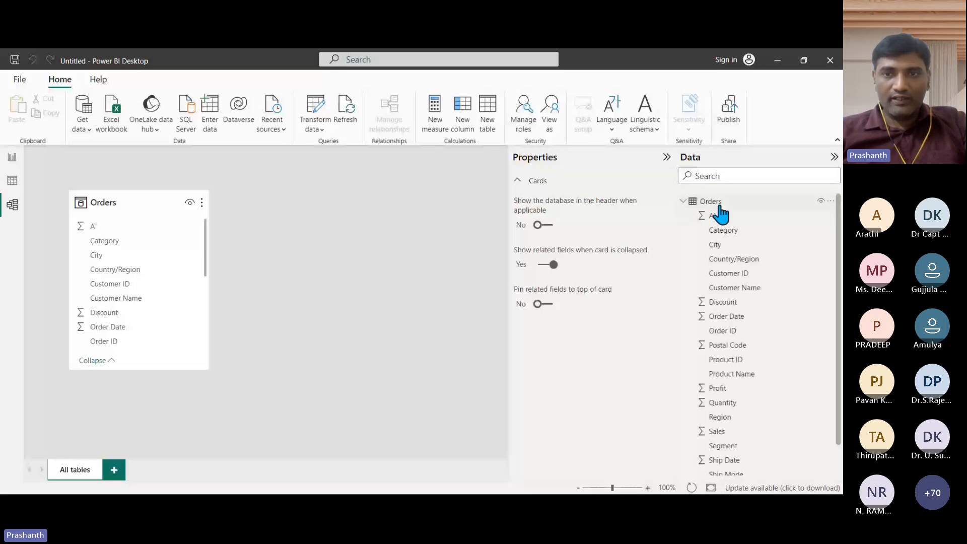
left_click(687, 204)
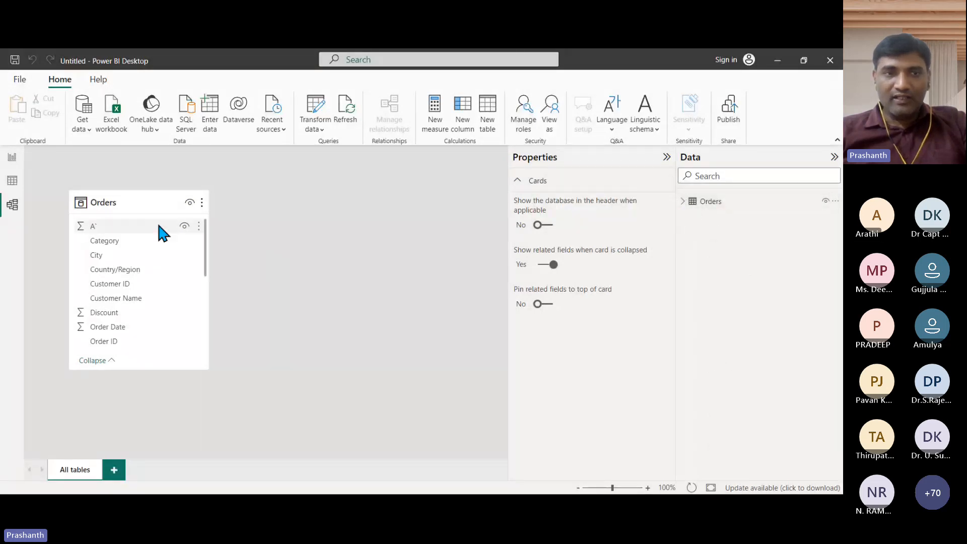
left_click(131, 213)
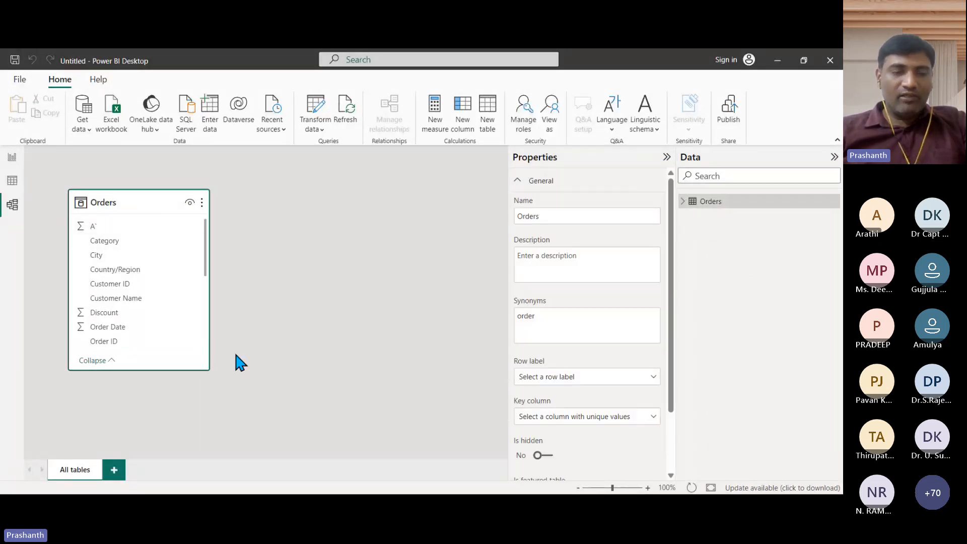
left_click(287, 327)
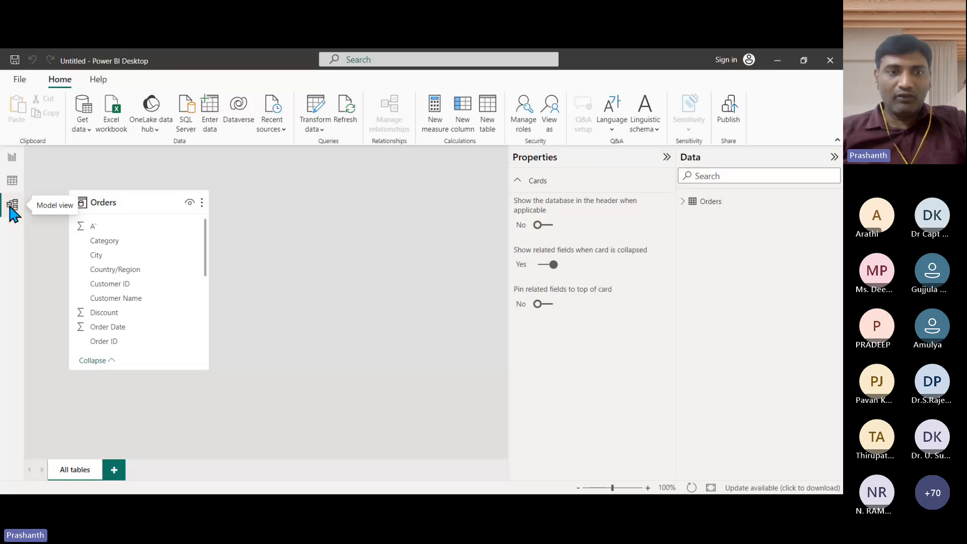
mouse_move(128, 203)
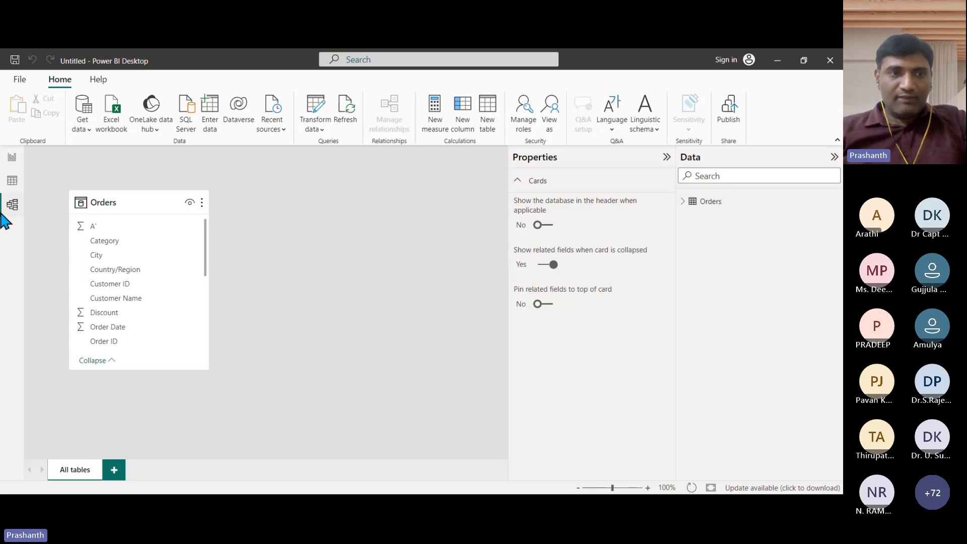
Compare the Report, Table and Model views, return to the Report view and check the Transform data options without choosing one
left_click(12, 156)
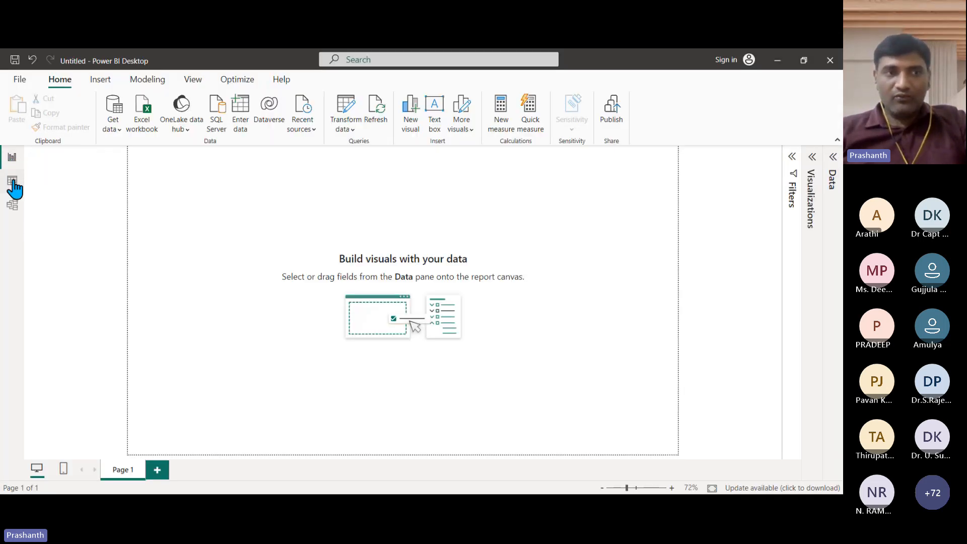
left_click(13, 181)
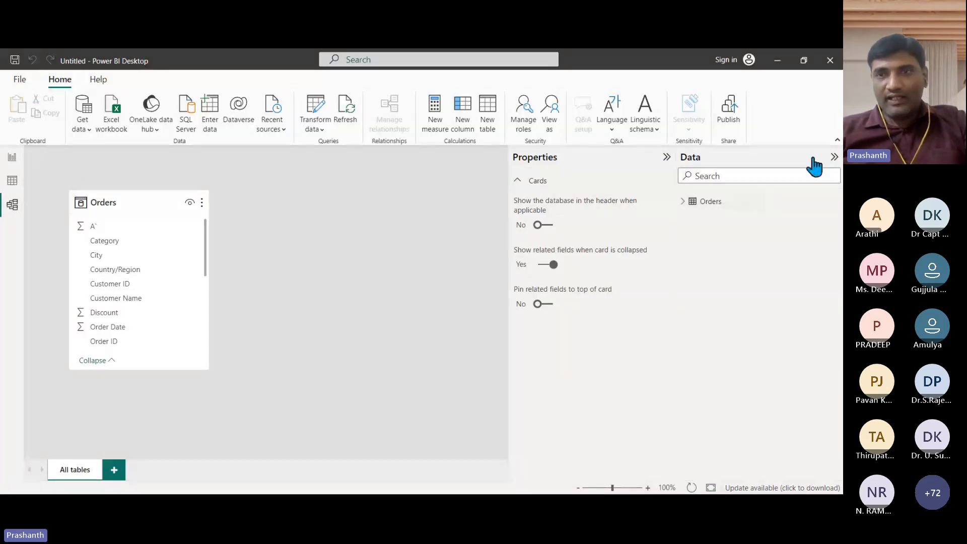
left_click(13, 157)
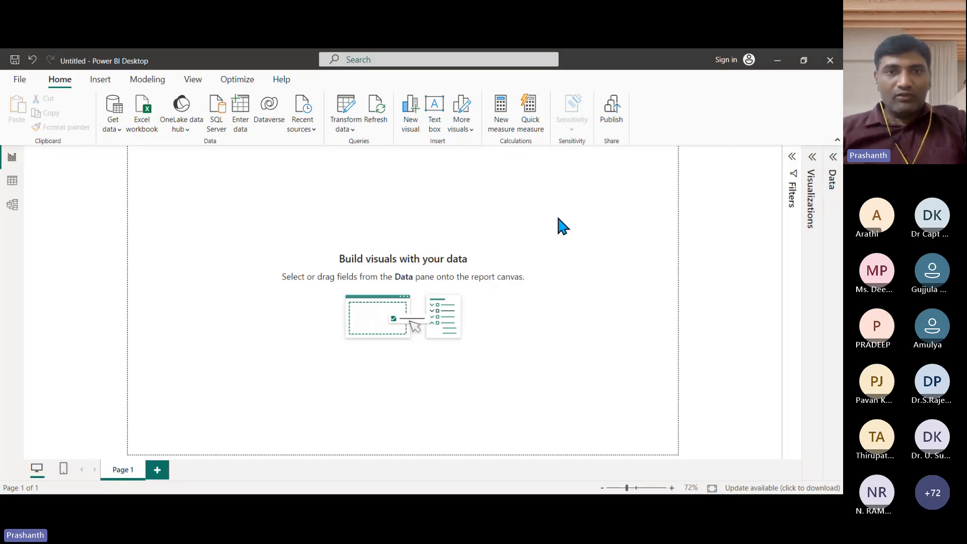
left_click(348, 130)
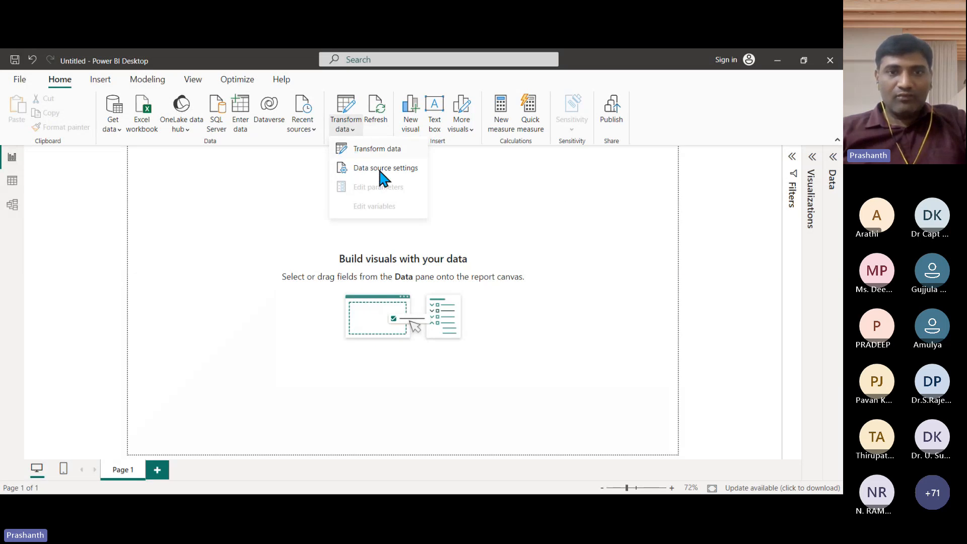
left_click(576, 220)
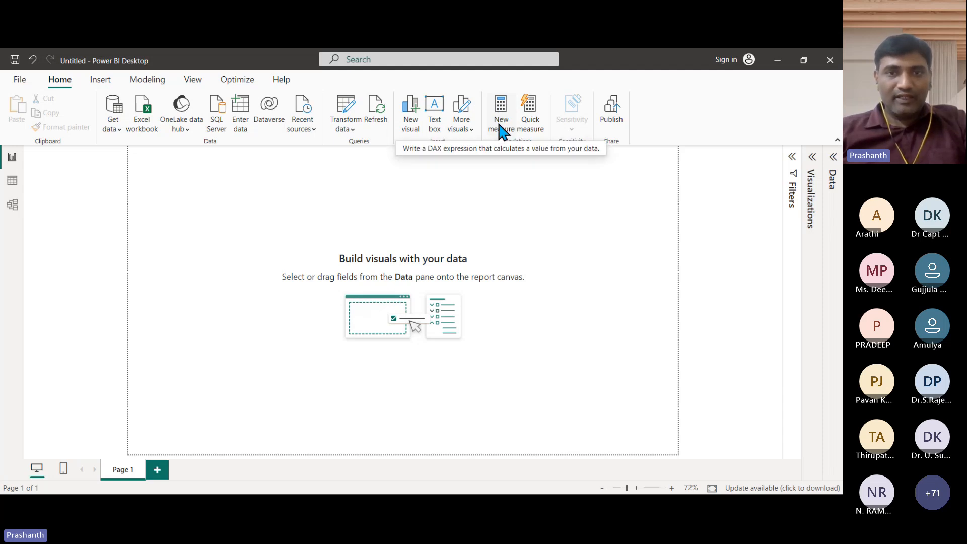
Expand the Data pane and the Orders table in the Report view to review its full list of fields
left_click(832, 158)
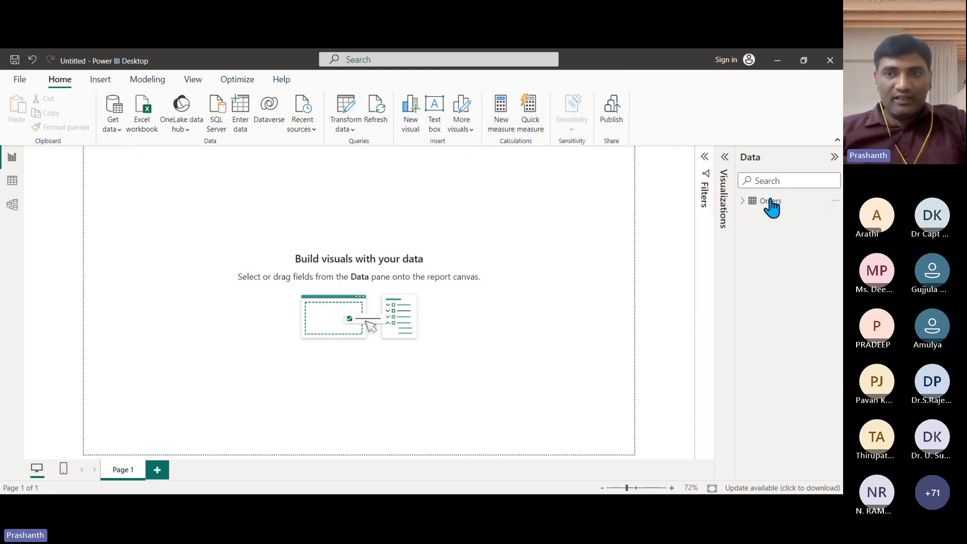
left_click(748, 200)
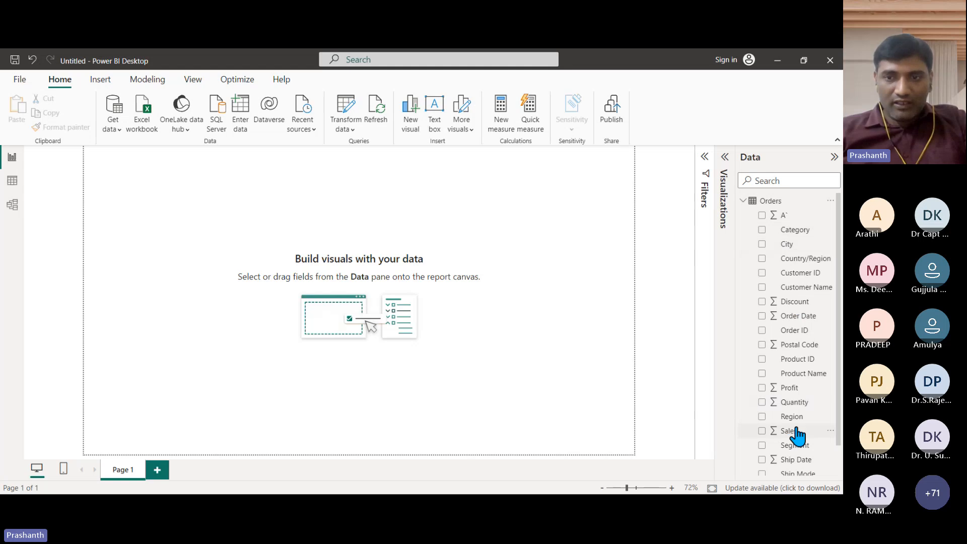
scroll(804, 352, "down", 1)
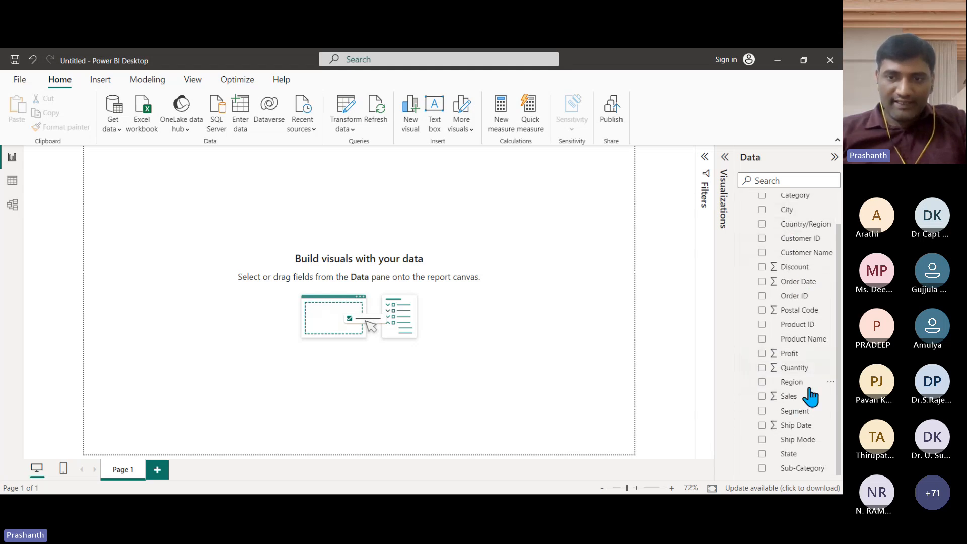
scroll(809, 406, "up", 1)
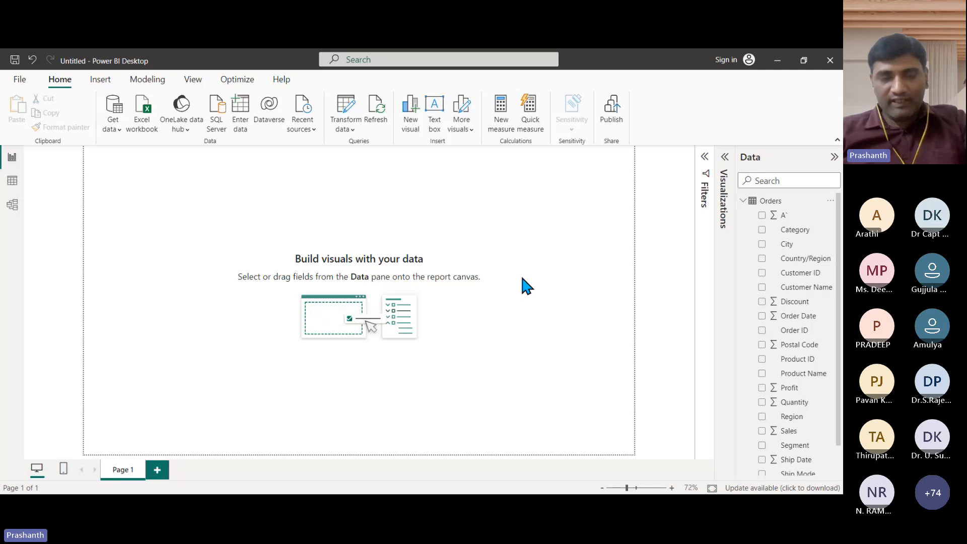
Select the Sales column in the Table view and compare it with the Orders field list in the Report view
left_click(13, 181)
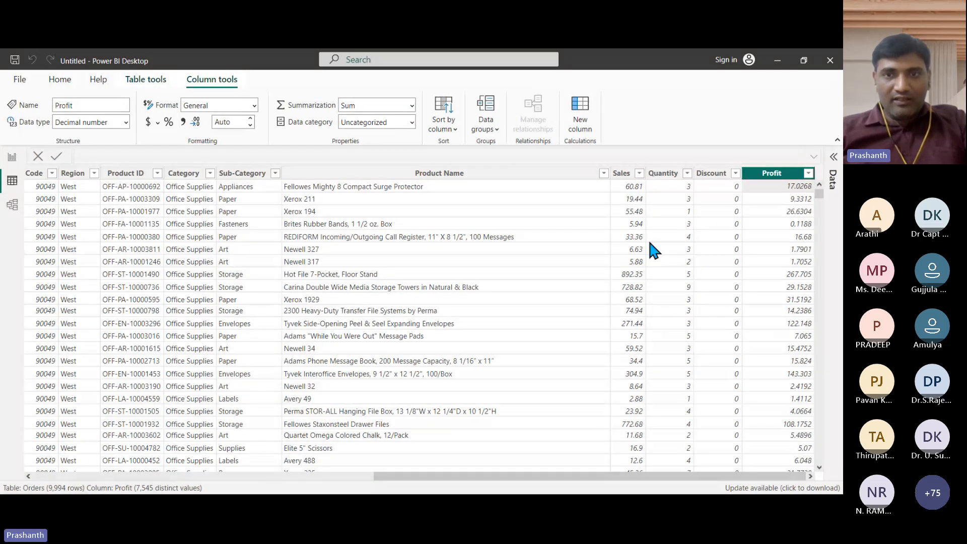
left_click(623, 174)
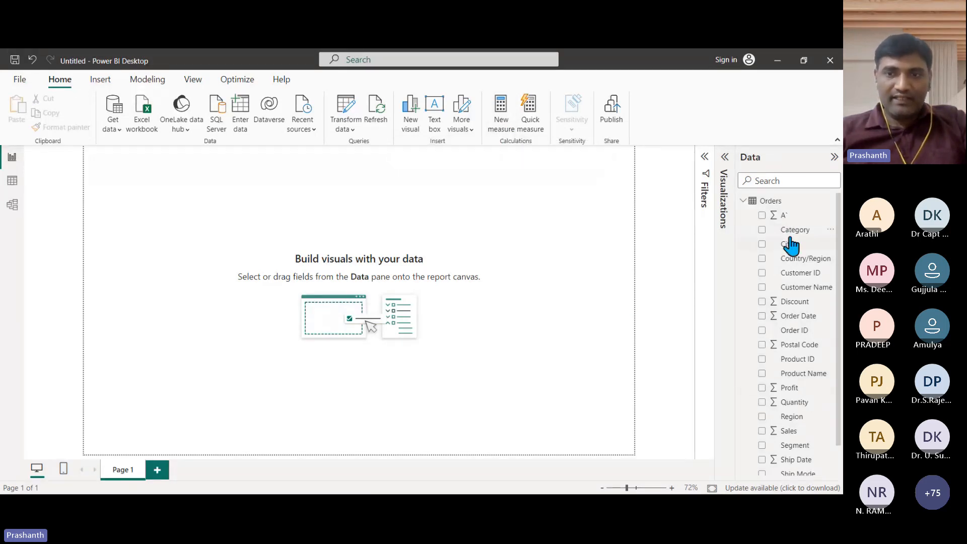
scroll(791, 246, "down", 2)
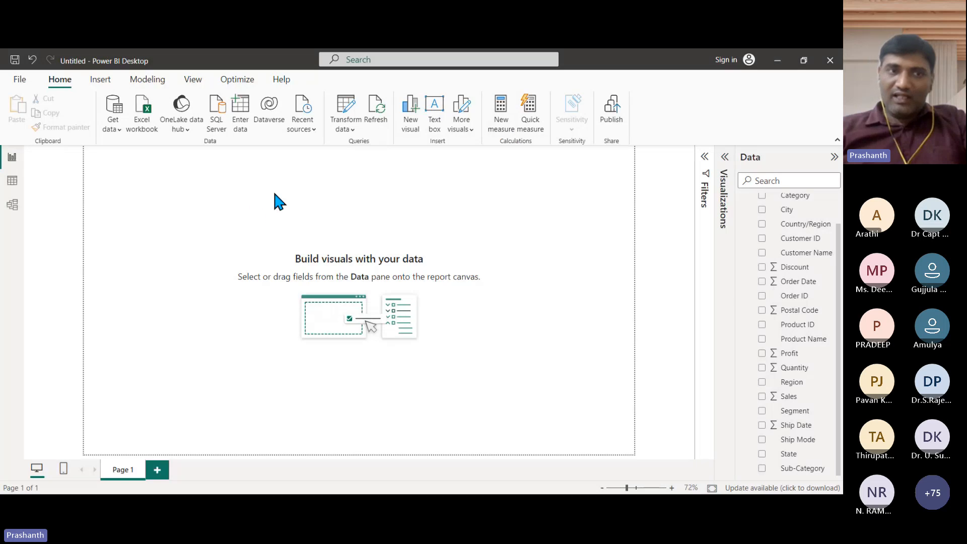
Inspect the Product Name column of the Orders table in the Table view, then return to the Report view
left_click(149, 82)
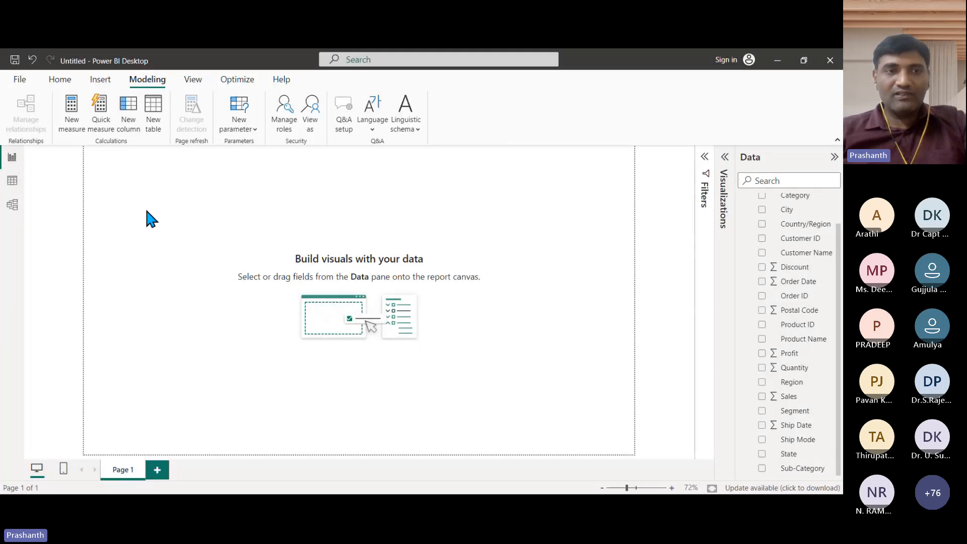
left_click(13, 181)
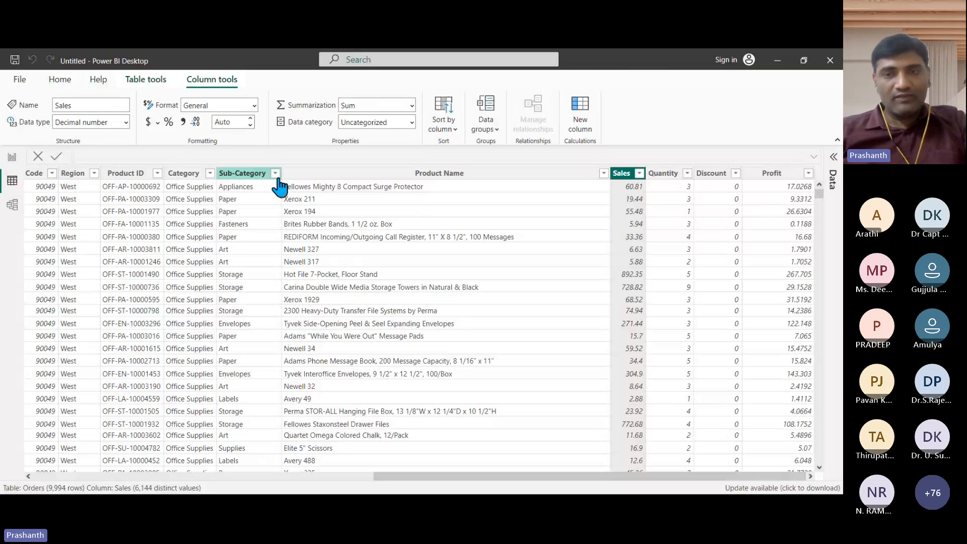
left_click(527, 310)
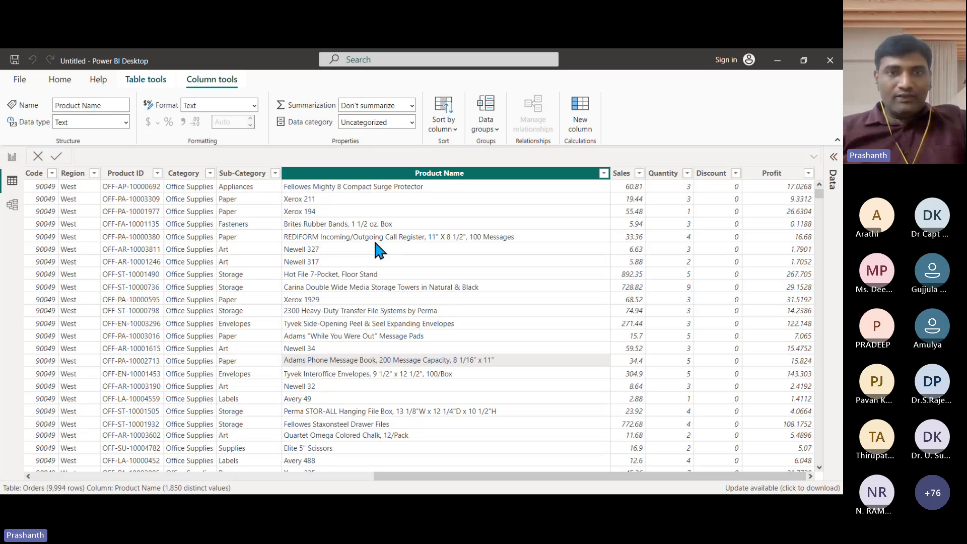
left_click(12, 157)
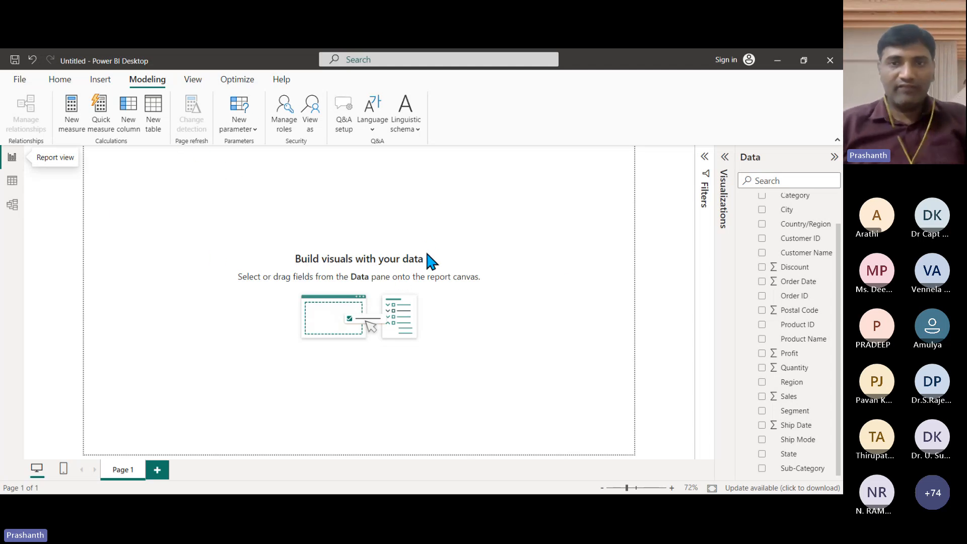
Review the full Orders field list in the Data pane, noting which fields carry the sum symbol
scroll(808, 324, "up", 2)
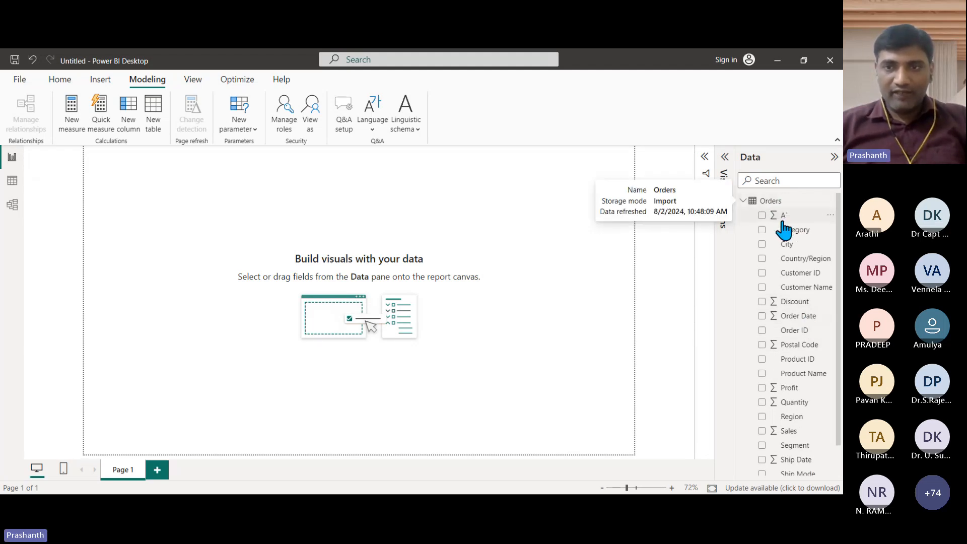
scroll(782, 403, "down", 2)
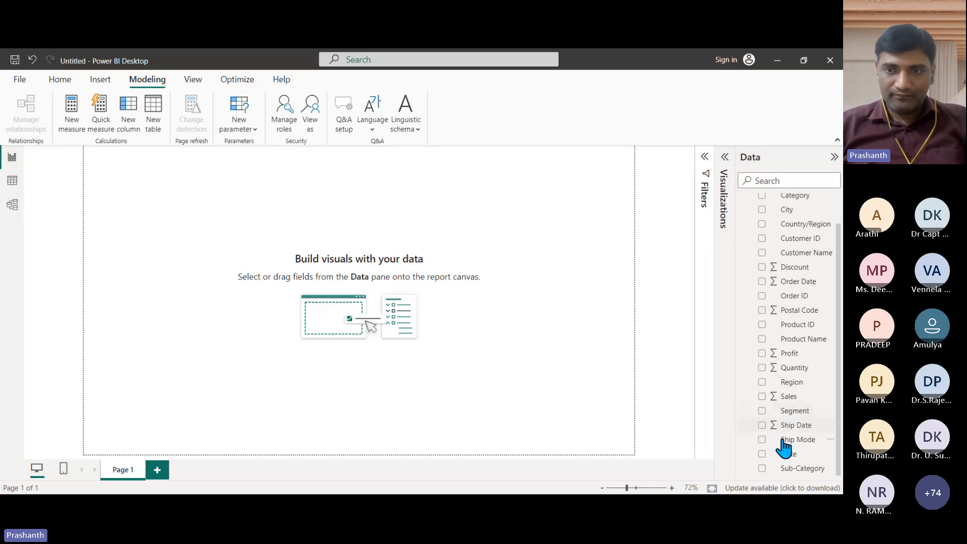
scroll(784, 454, "up", 2)
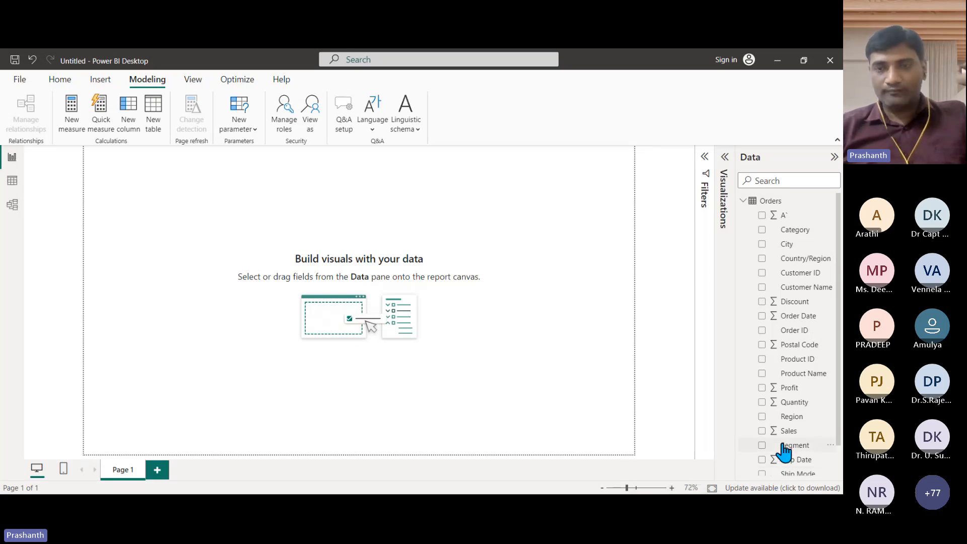
scroll(800, 380, "down", 2)
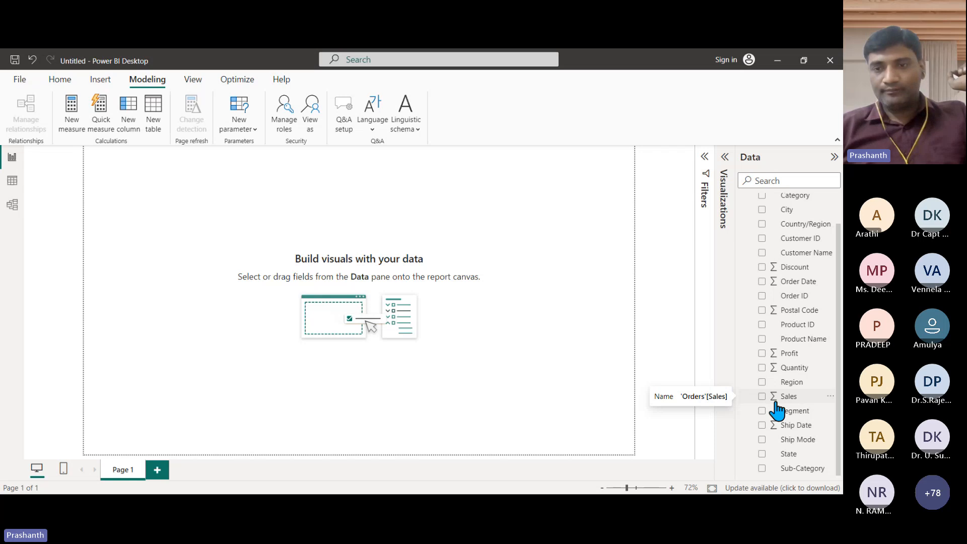
scroll(776, 411, "up", 1)
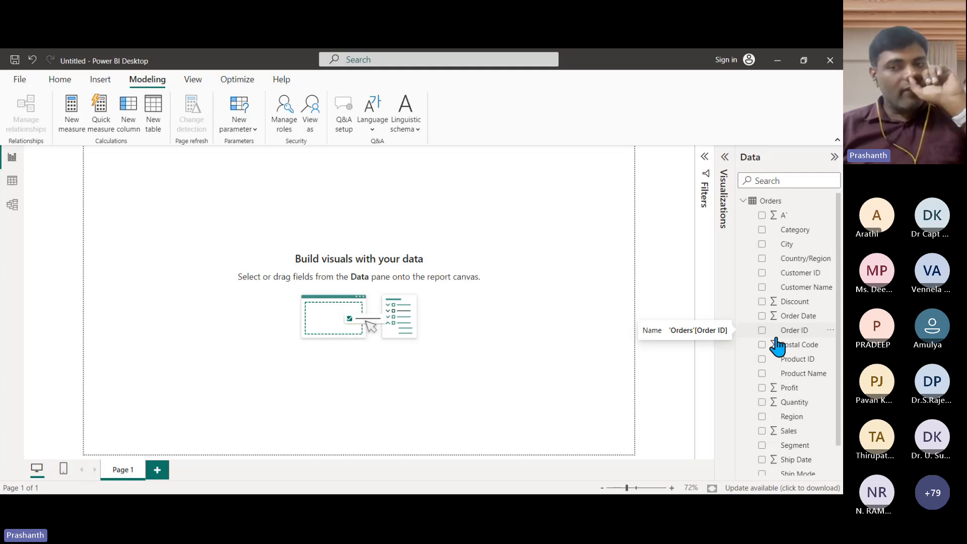
scroll(777, 342, "down", 2)
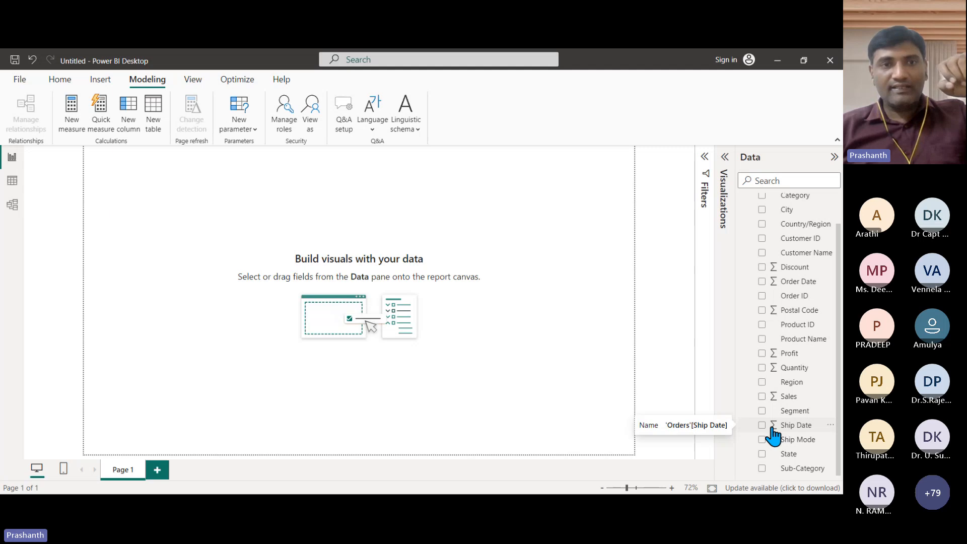
left_click(62, 81)
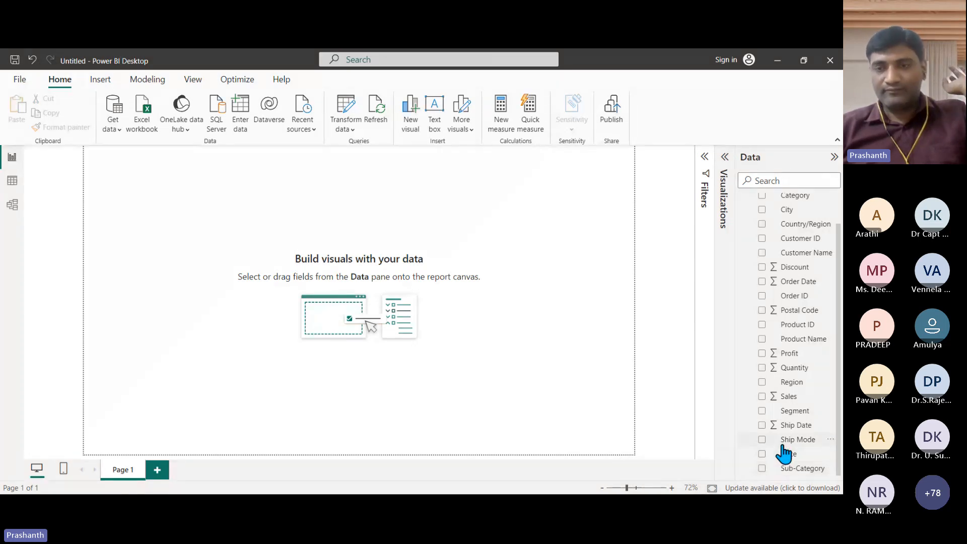
scroll(785, 453, "up", 2)
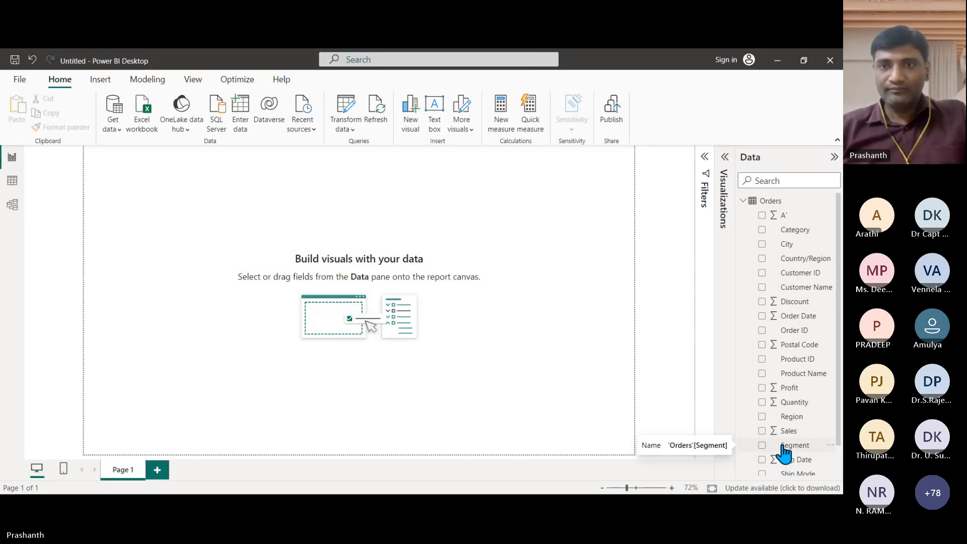
Expand the Visualizations pane and keep the Data pane open beside it
left_click(834, 157)
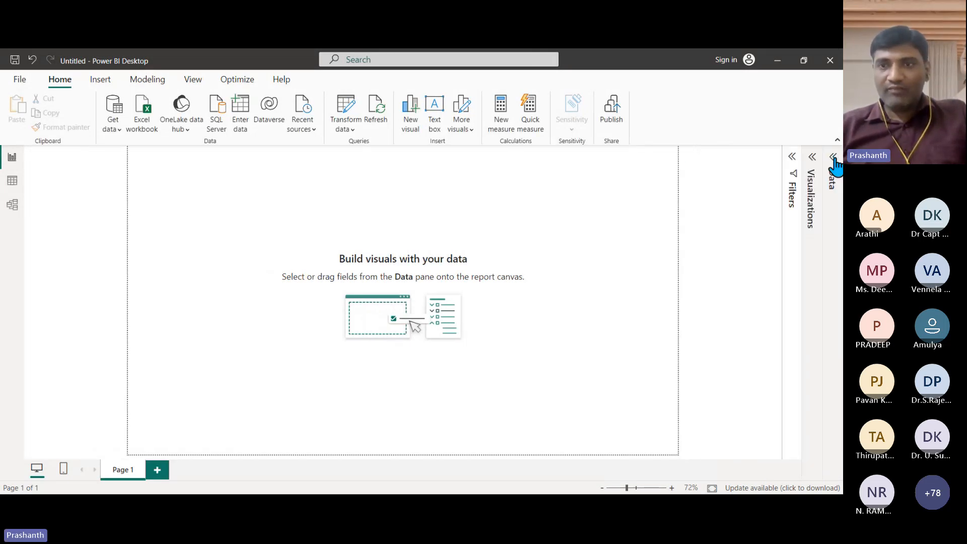
left_click(832, 174)
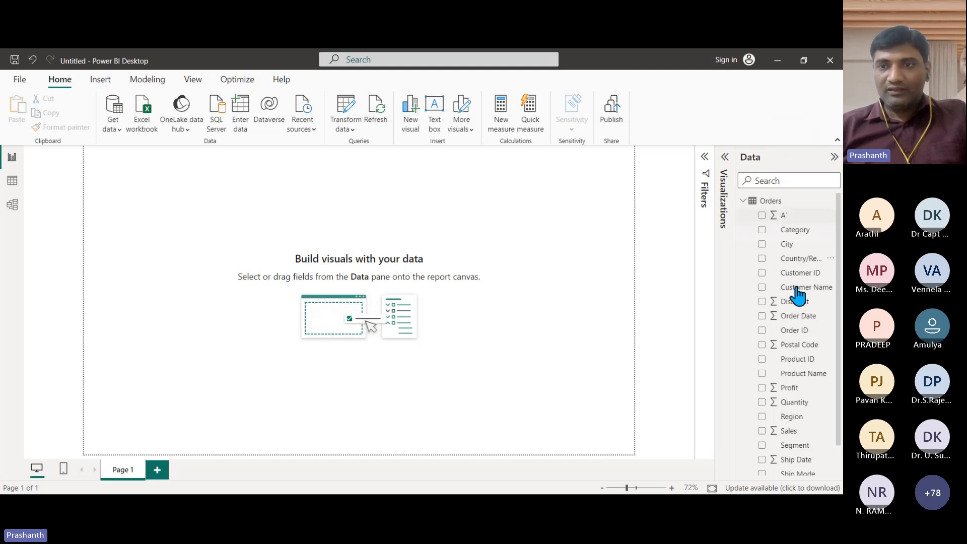
left_click(834, 158)
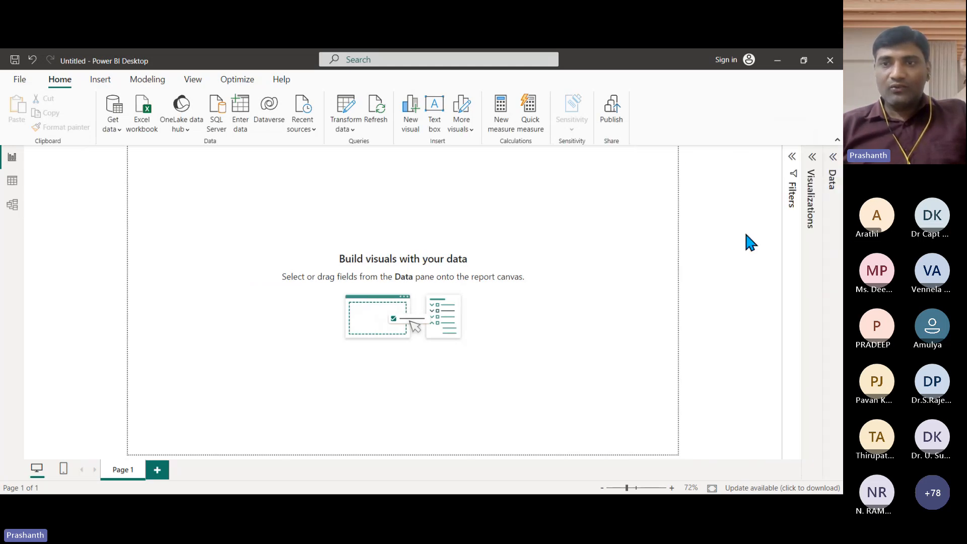
left_click(813, 157)
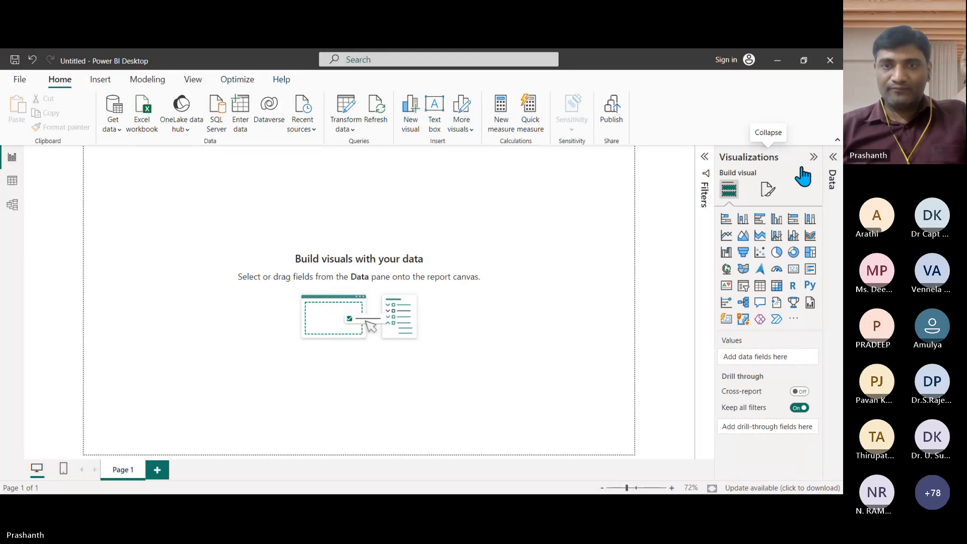
left_click(833, 171)
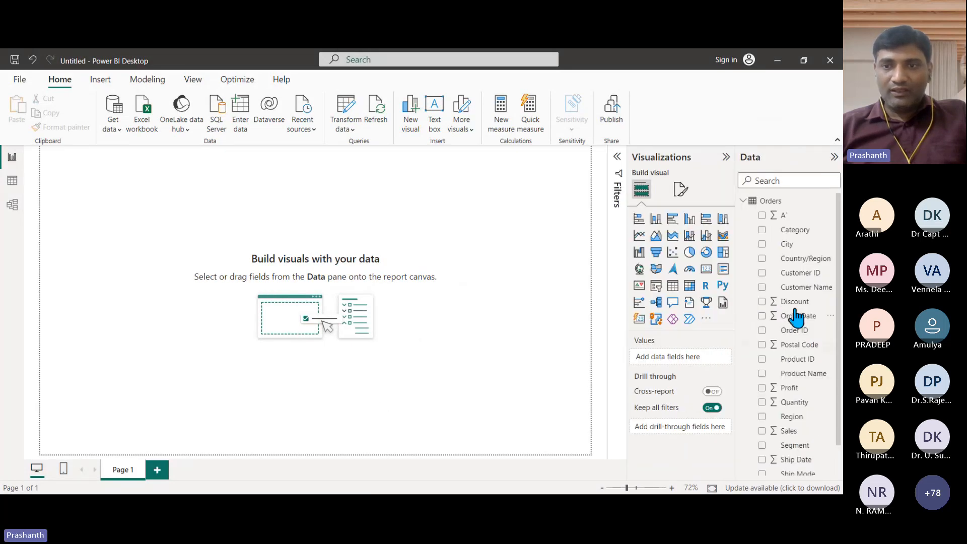
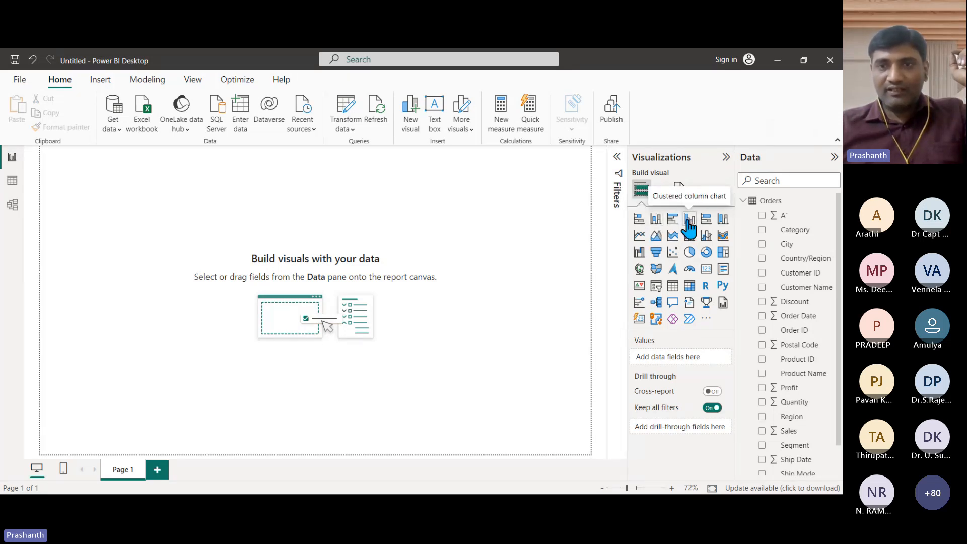
Try adding an empty clustered column chart to Page 1, and delete it from the canvas
left_click(687, 222)
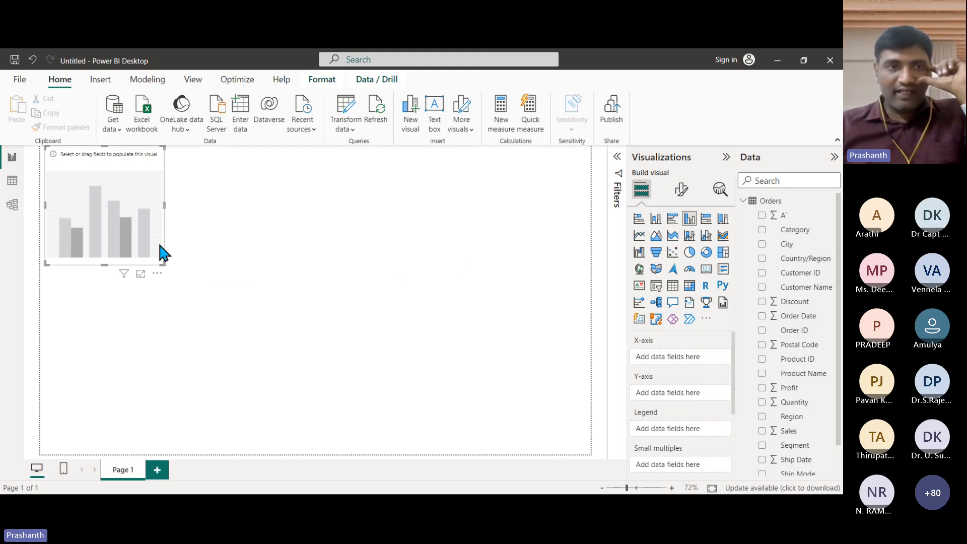
left_click(399, 243)
left_click(103, 218)
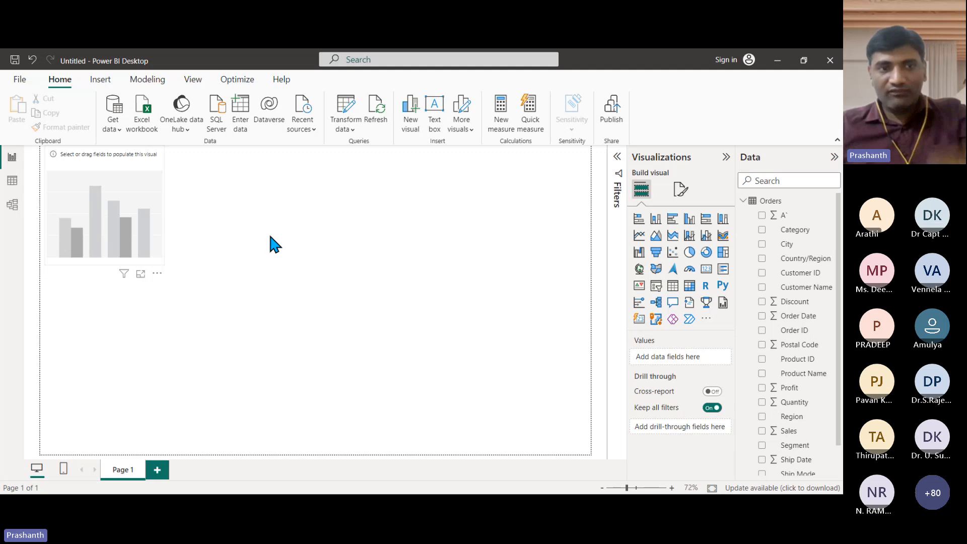
key("Delete")
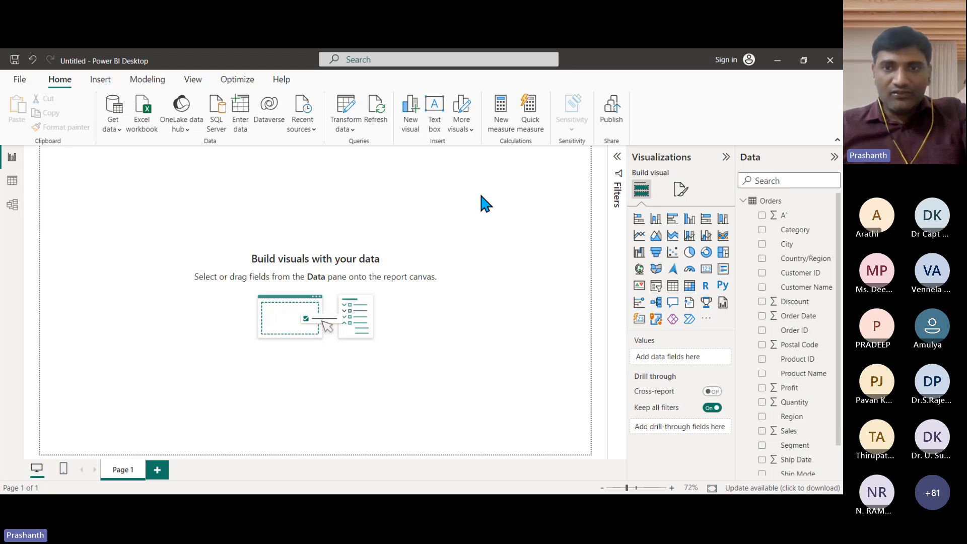
Open the report page's format settings and examine the page name under Page information
left_click(681, 190)
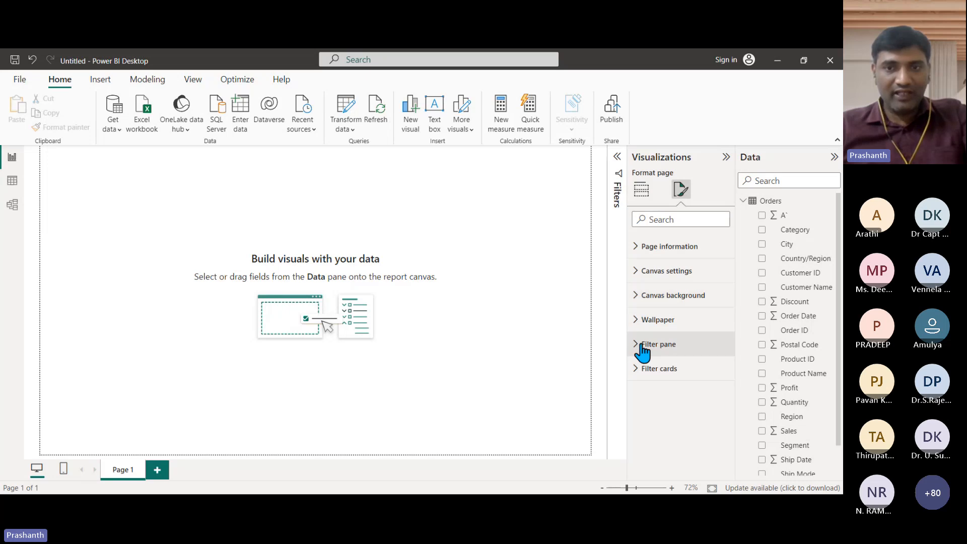
left_click(637, 248)
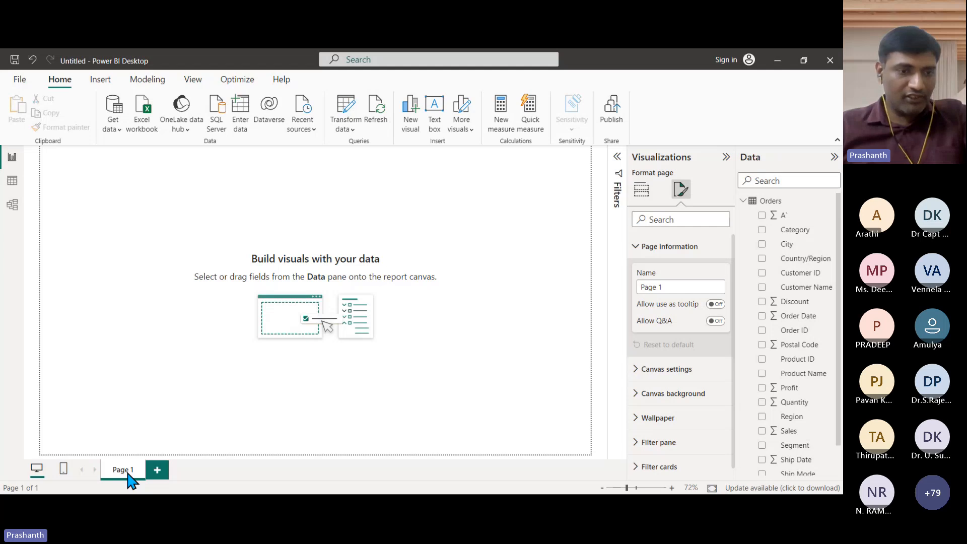
triple_click(671, 288)
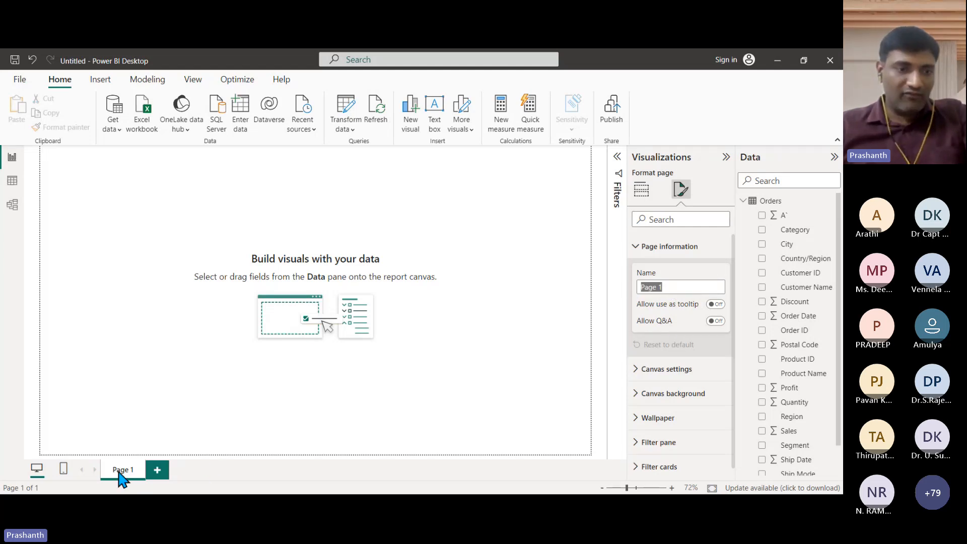
left_click(337, 397)
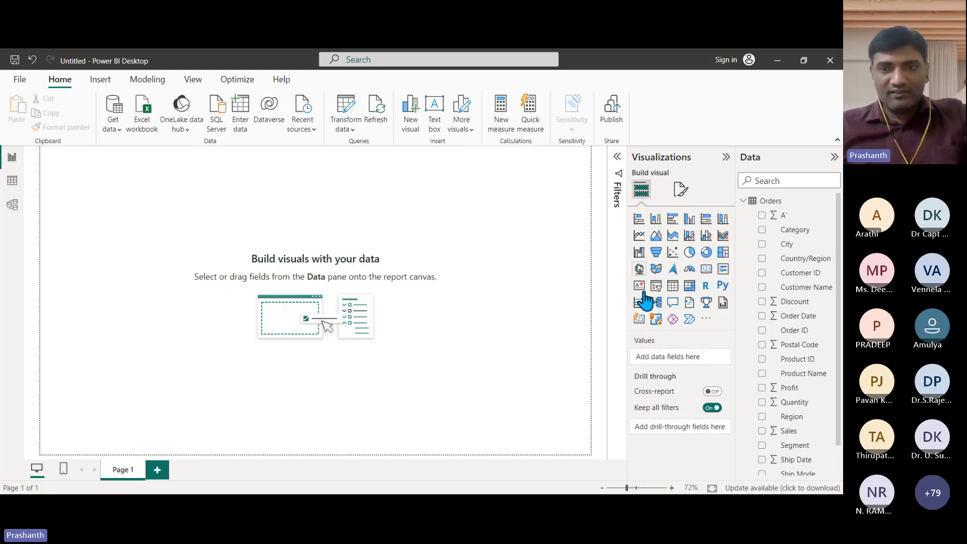
Set the report page's canvas type to Custom and check the available vertical alignment options
left_click(680, 189)
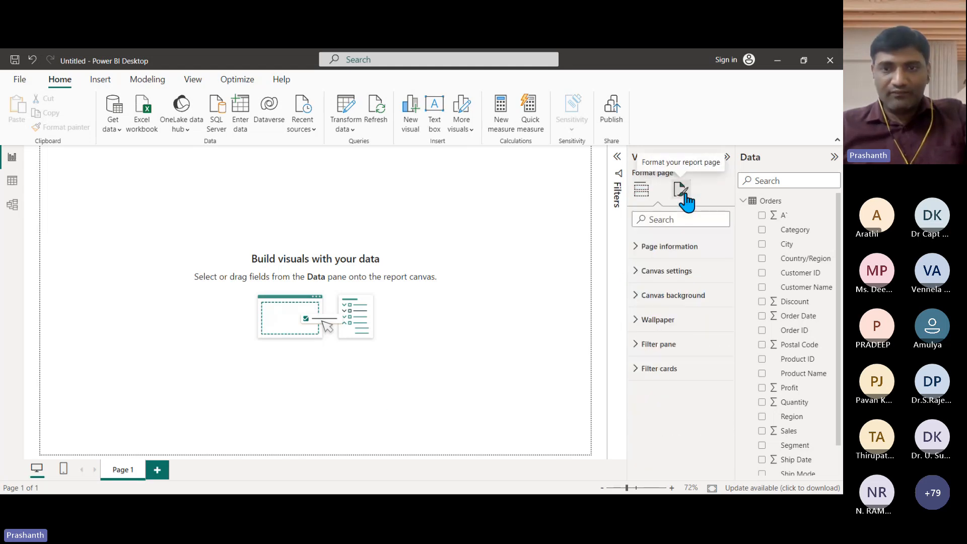
left_click(638, 278)
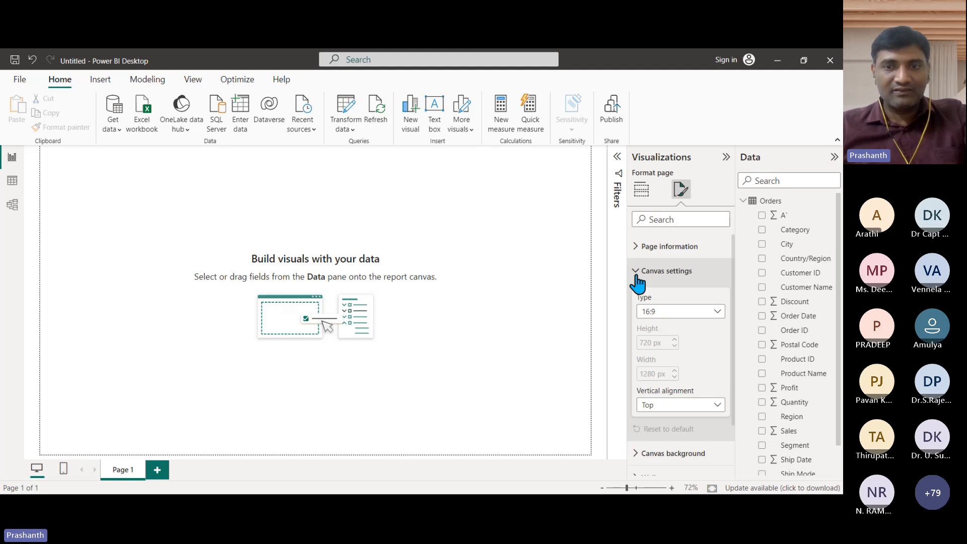
left_click(663, 315)
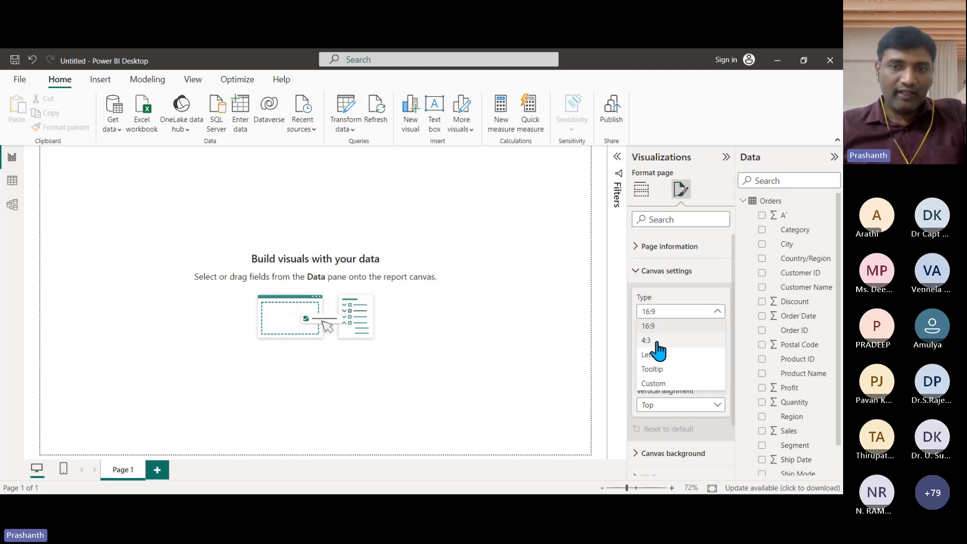
left_click(655, 386)
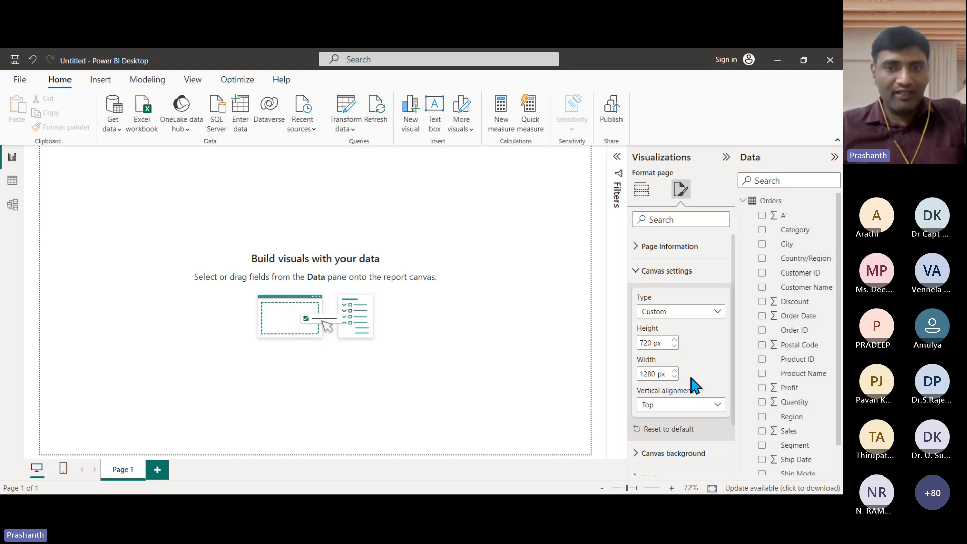
scroll(693, 383, "down", 2)
left_click(668, 345)
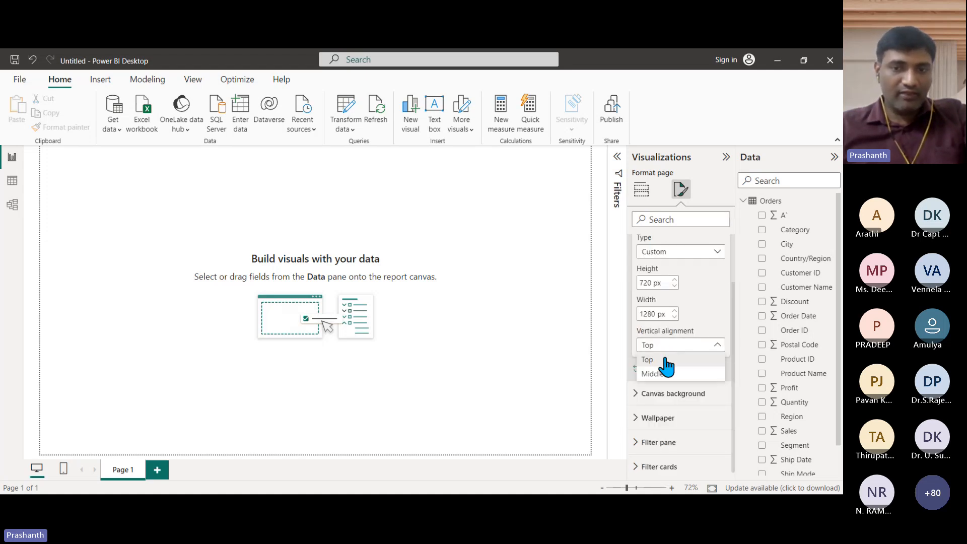
left_click(709, 308)
scroll(708, 308, "up", 2)
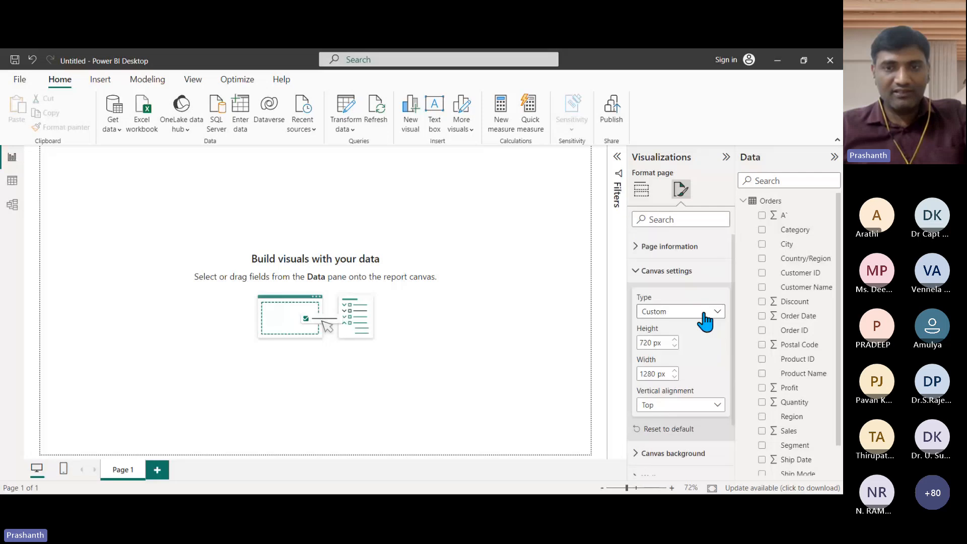
left_click(635, 275)
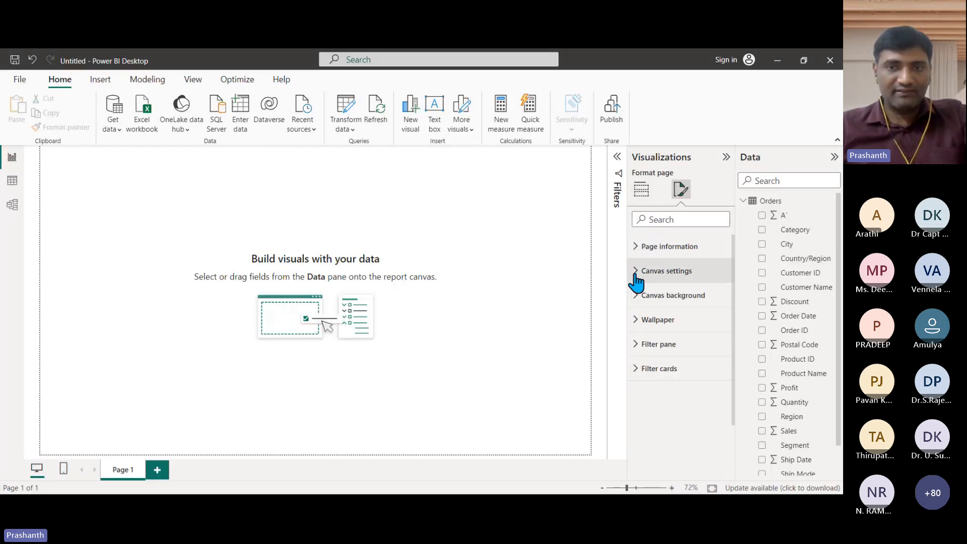
Set the canvas background color of Page 1 to the bright blue from the recent colors
left_click(635, 298)
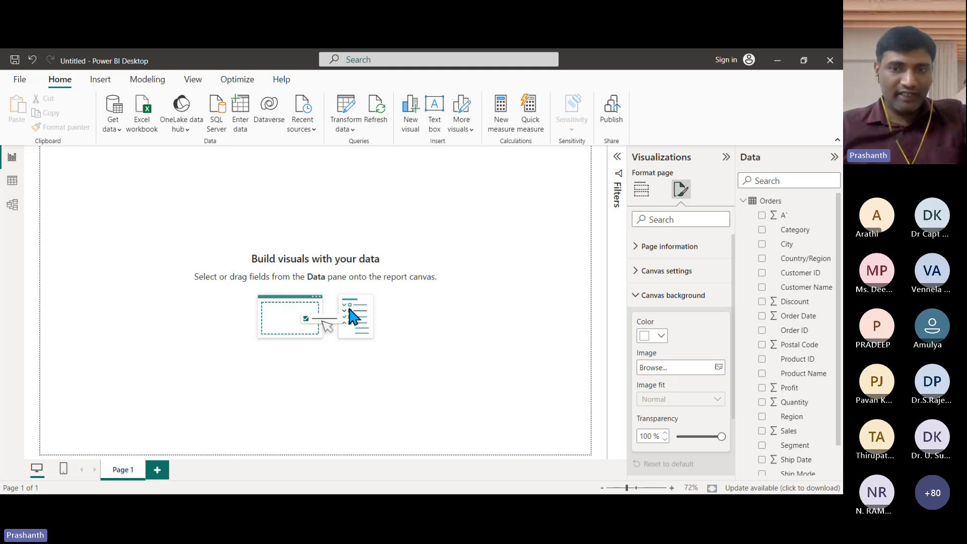
left_click(660, 337)
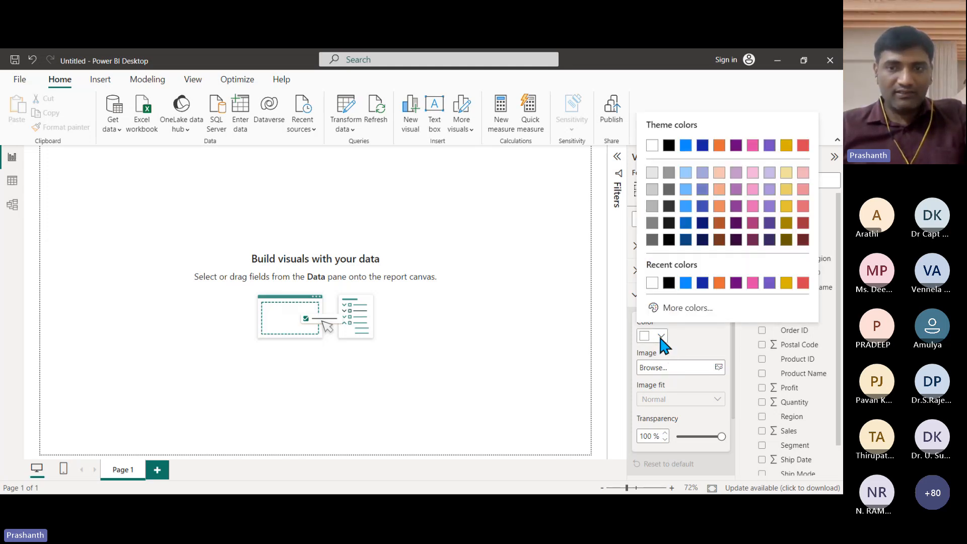
left_click(687, 284)
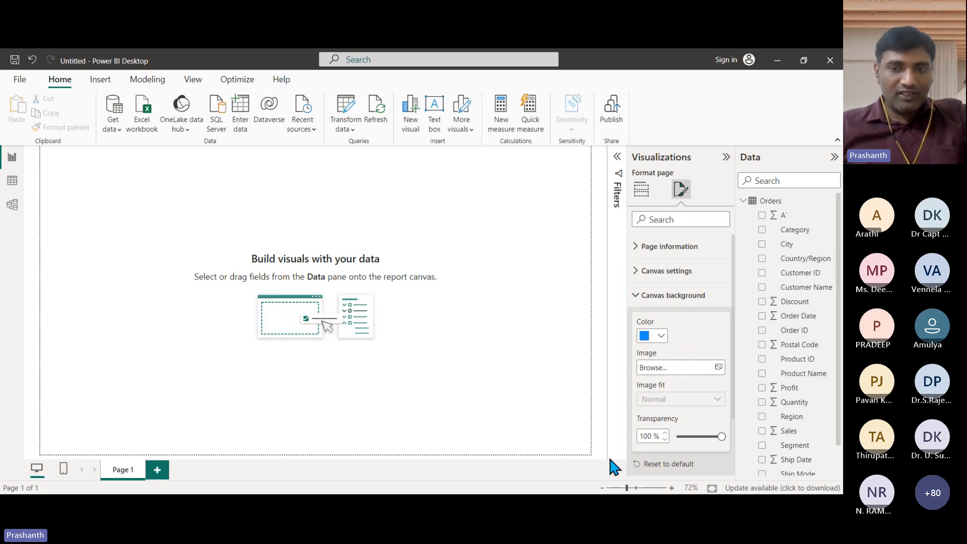
Try the canvas background at 44% transparency, restore it to 100%, and open the background image picker without choosing a file
left_click_drag(722, 436, 697, 436)
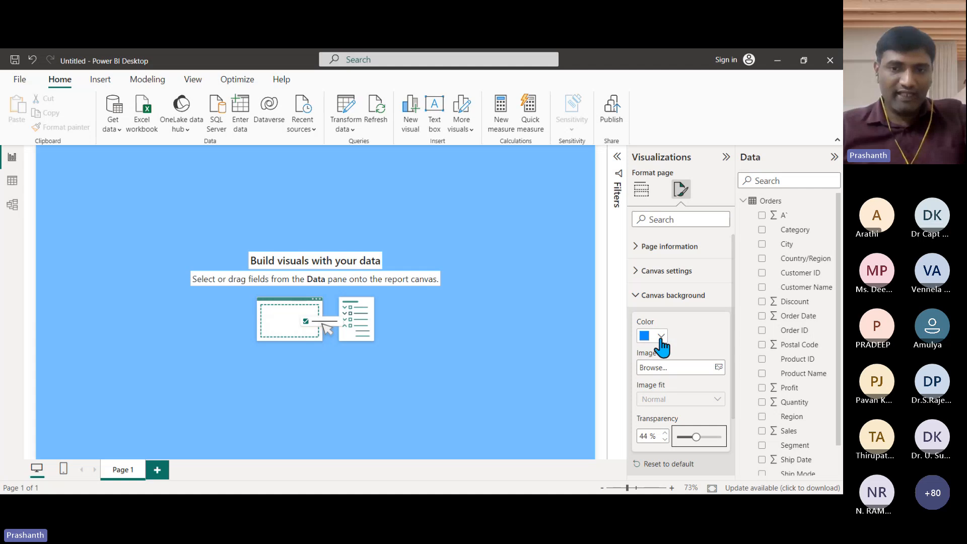
left_click_drag(697, 436, 723, 435)
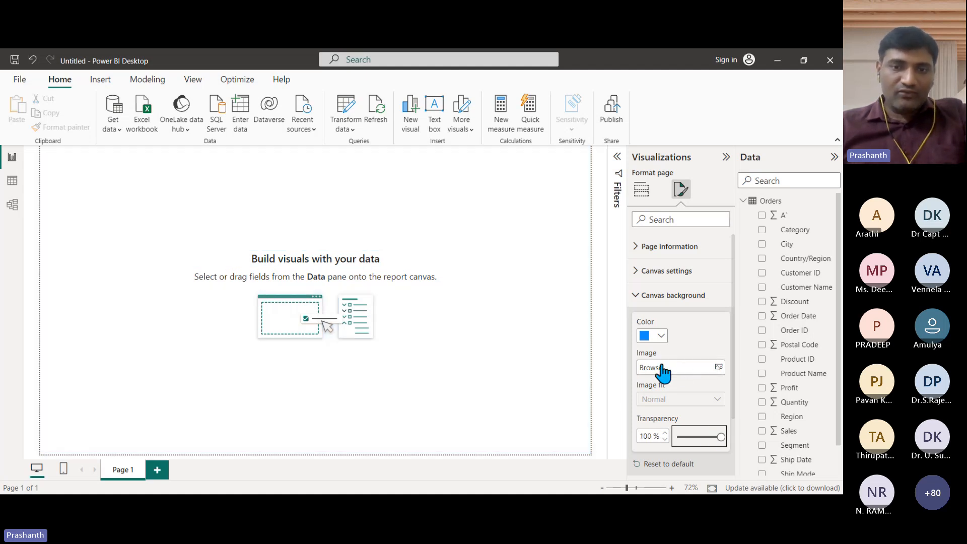
left_click(657, 367)
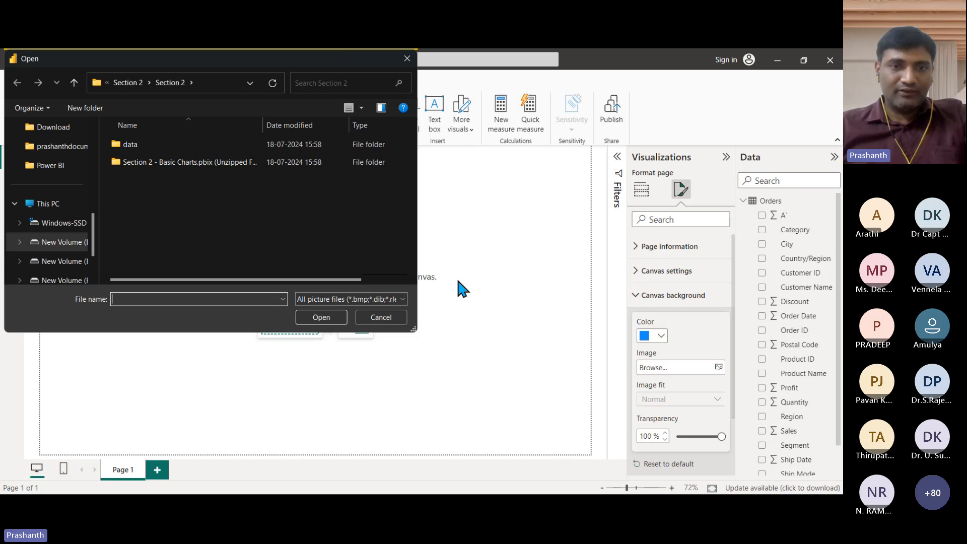
left_click(381, 316)
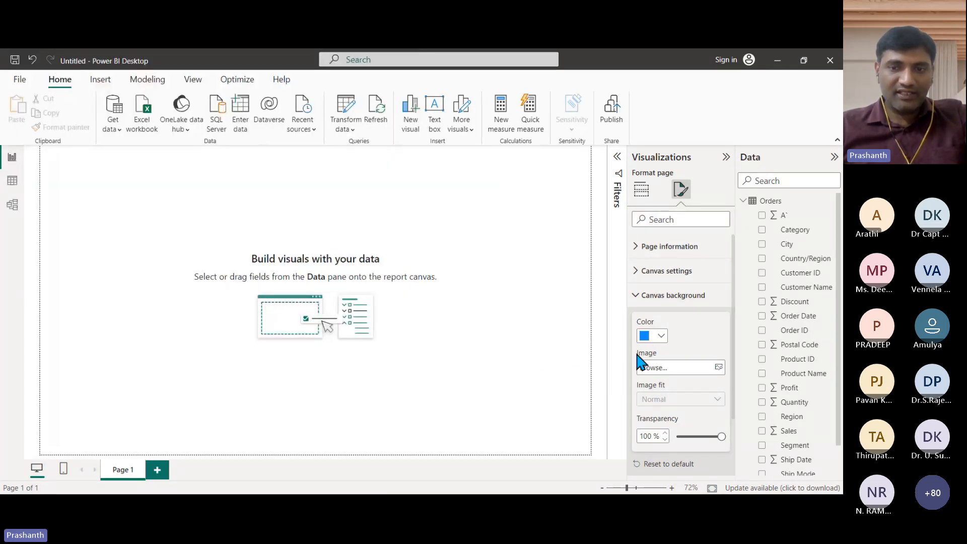
left_click(669, 370)
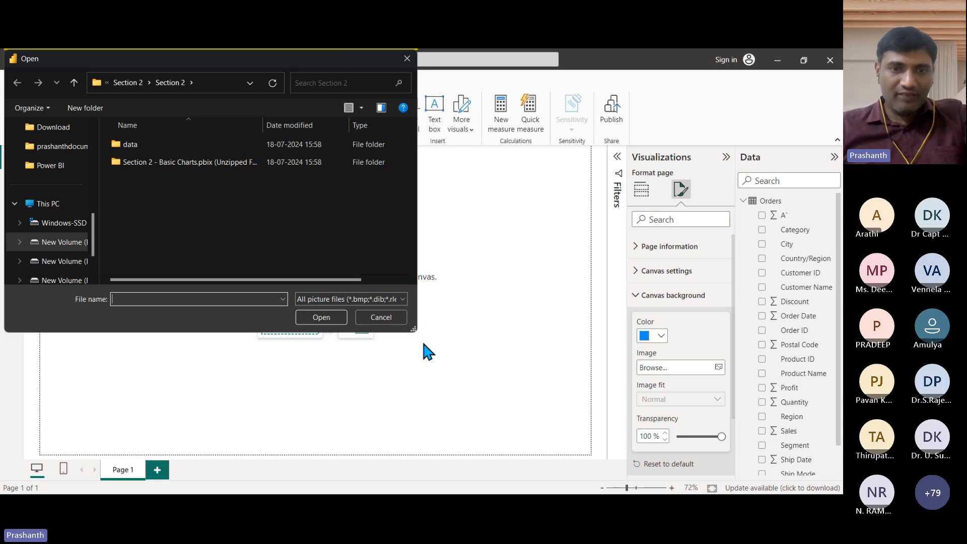
left_click(382, 317)
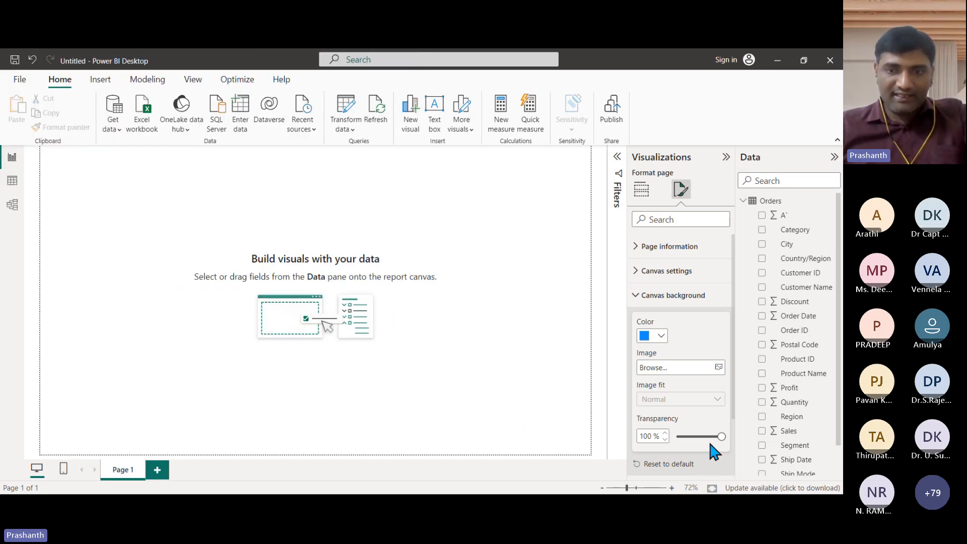
Set the canvas background transparency to 59% and return from the page formatting to building visuals
left_click_drag(721, 436, 704, 437)
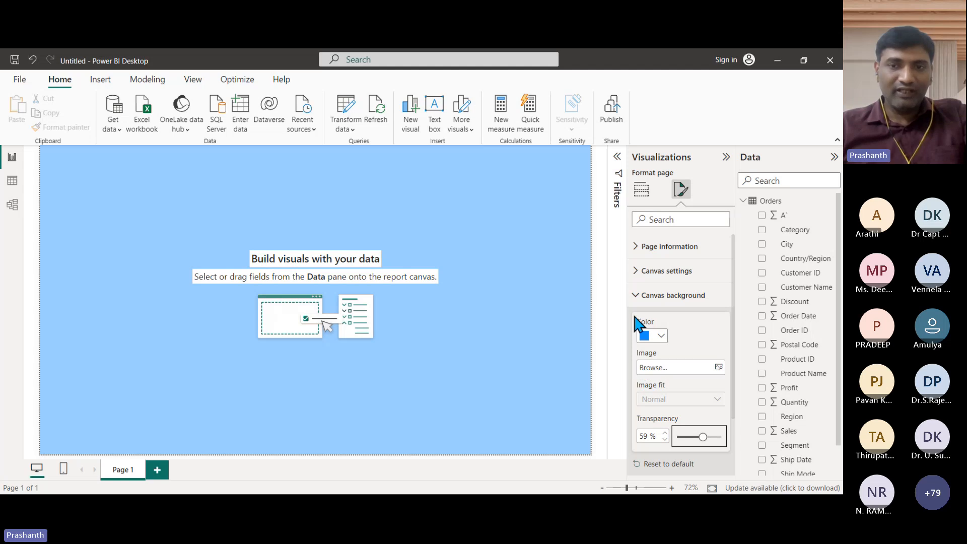
left_click(637, 298)
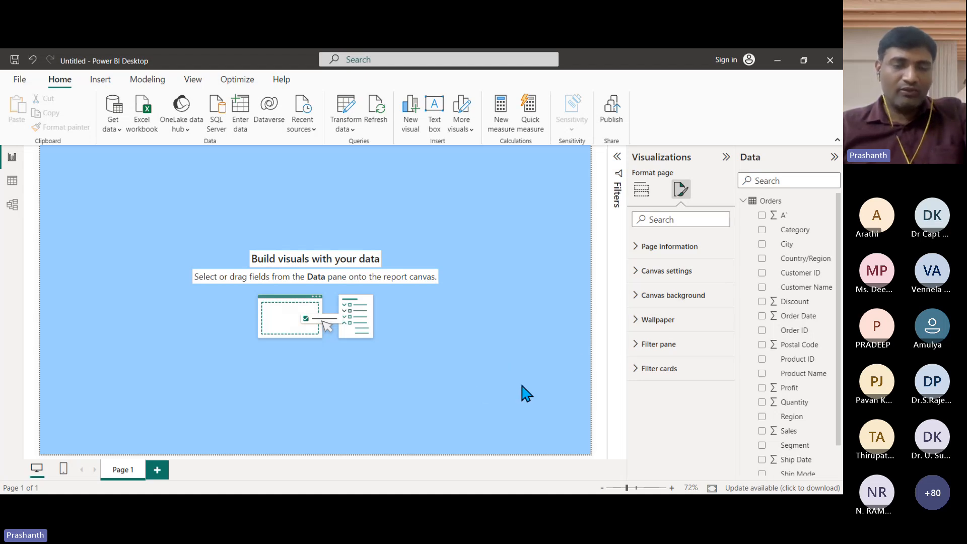
left_click(525, 400)
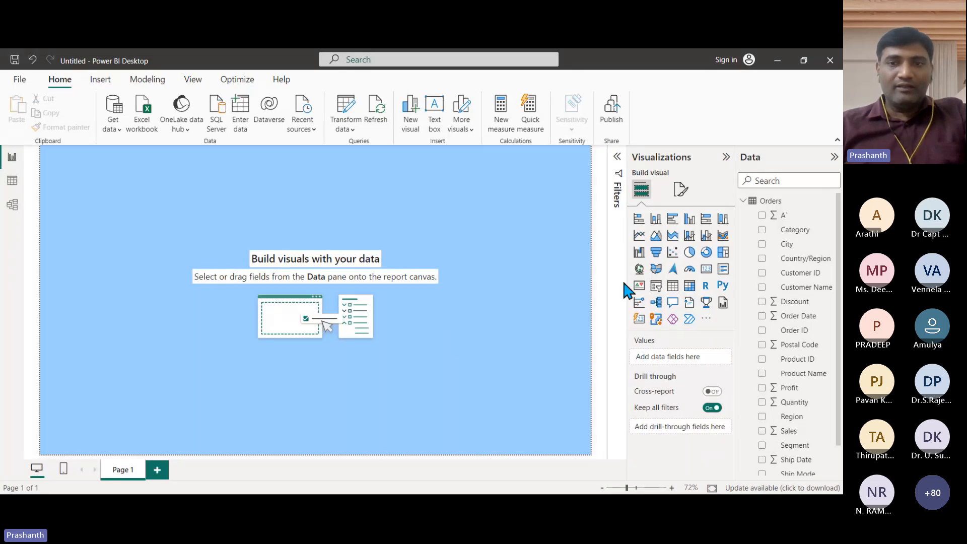
Add an empty clustered column chart to Page 1, enlarge it to about half the page width, and shift it slightly right
left_click(690, 222)
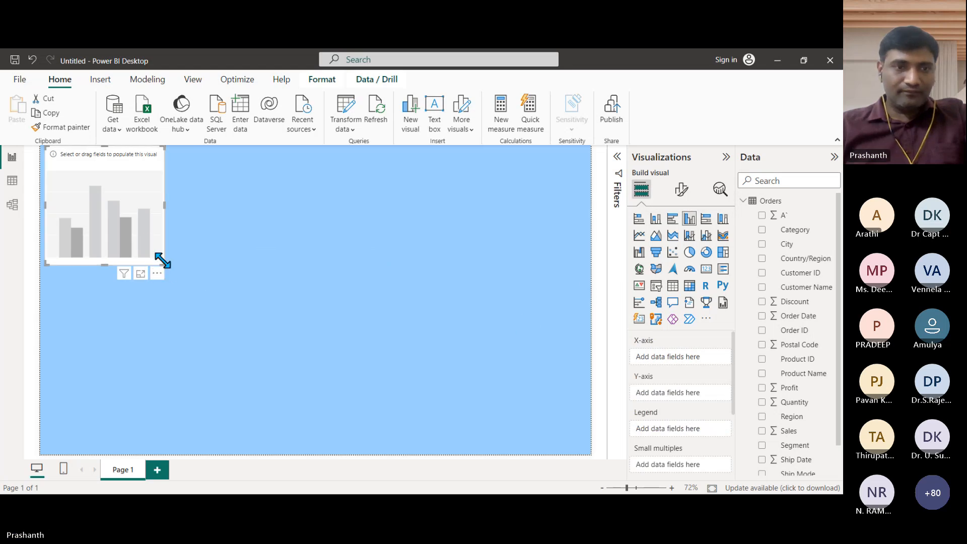
left_click_drag(163, 261, 332, 351)
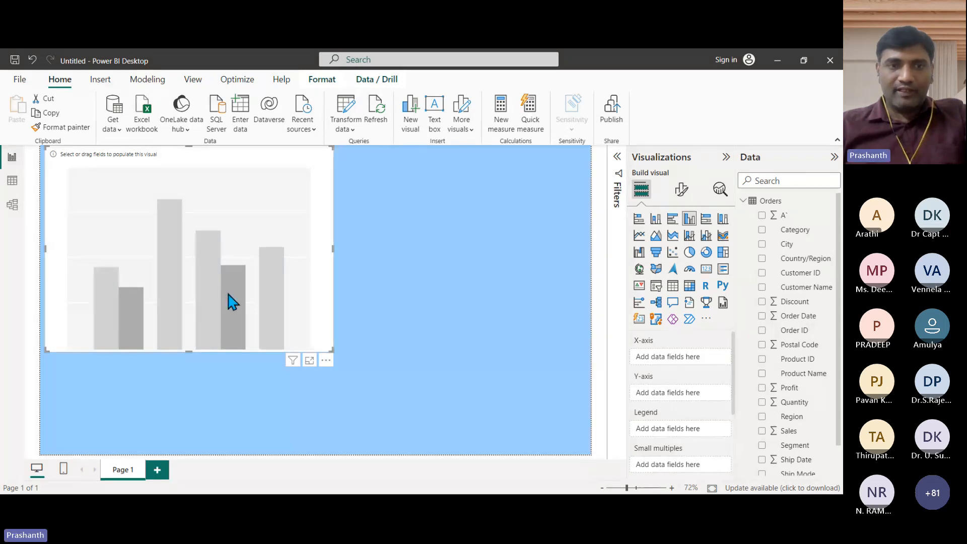
left_click_drag(237, 294, 265, 293)
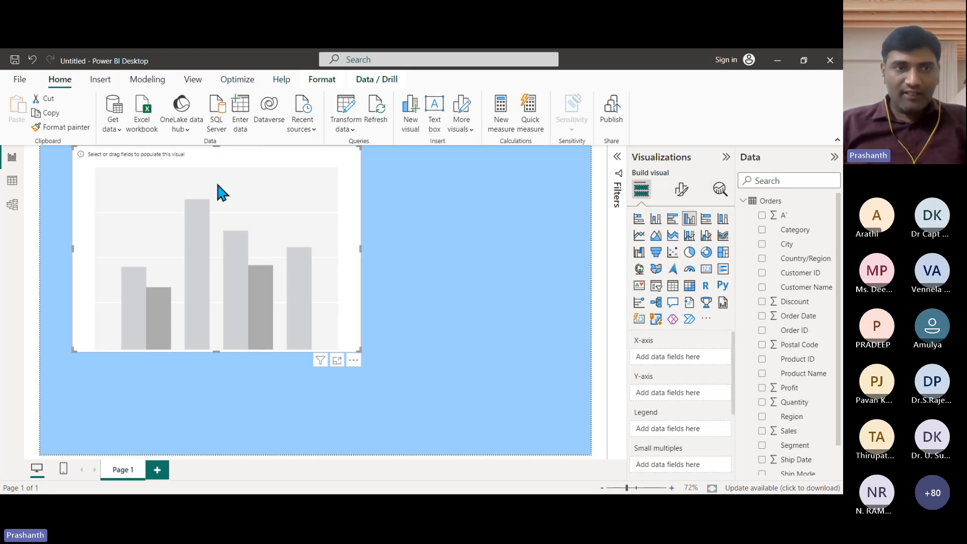
left_click(443, 317)
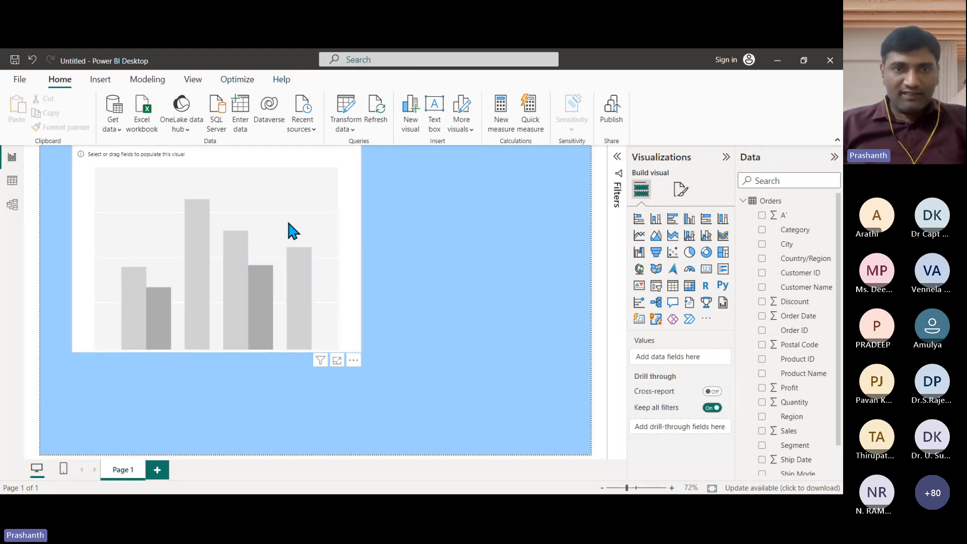
Assign Category to the column chart's X-axis and Sales to its Y-axis, and enlarge the chart to cover most of the page
left_click(292, 231)
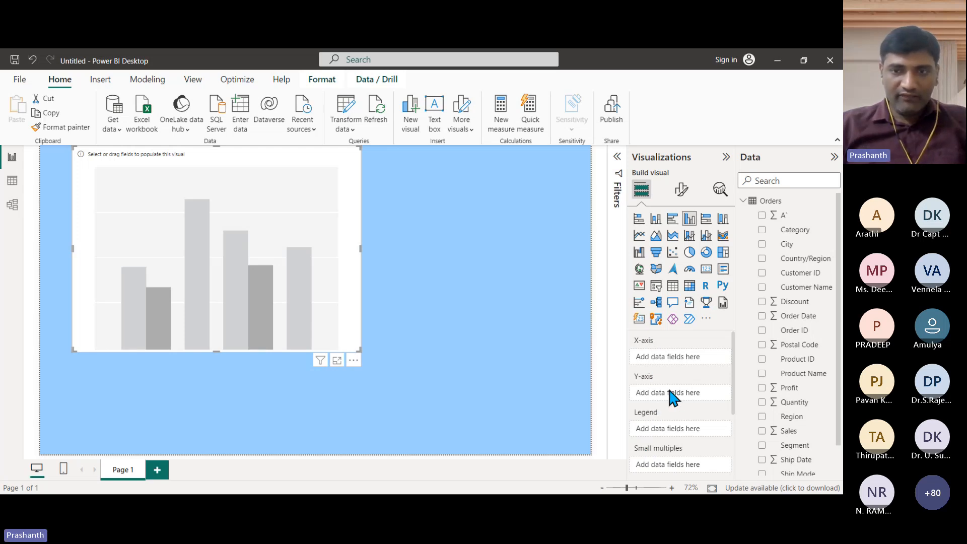
scroll(670, 390, "down", 1)
scroll(669, 385, "up", 1)
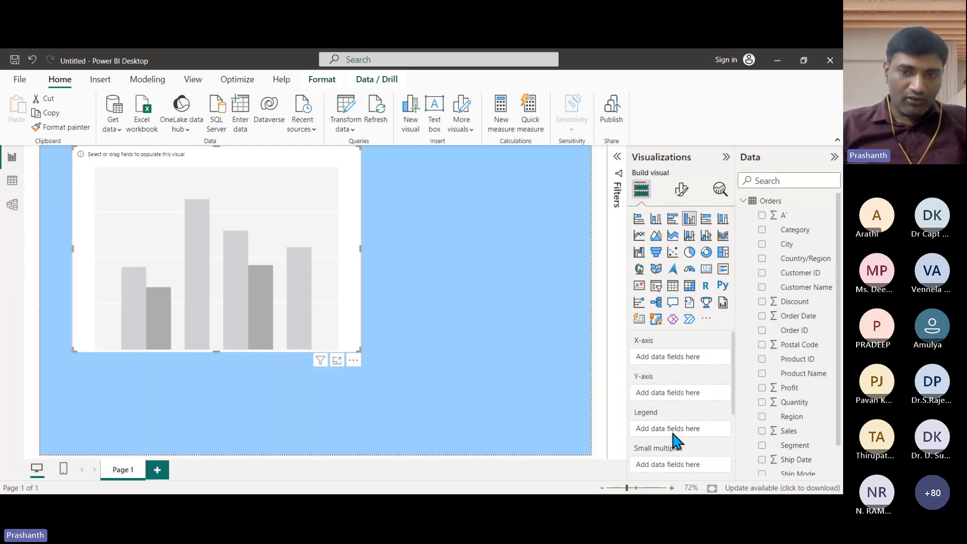
scroll(675, 438, "down", 1)
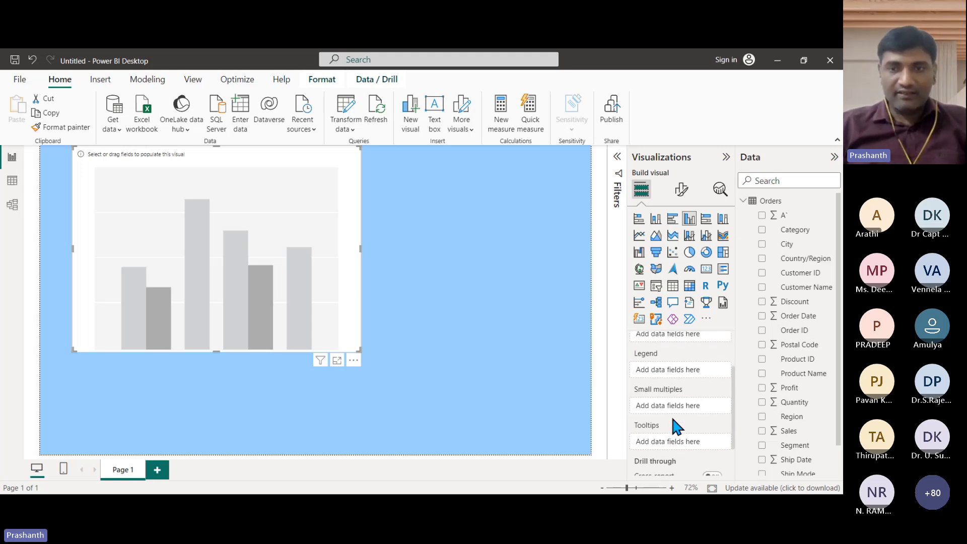
scroll(673, 420, "up", 1)
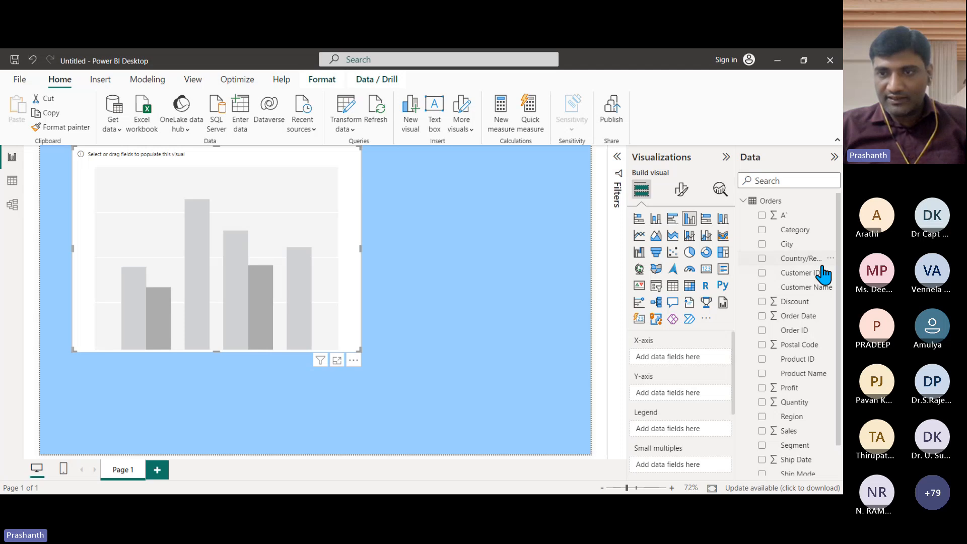
left_click_drag(796, 232, 689, 358)
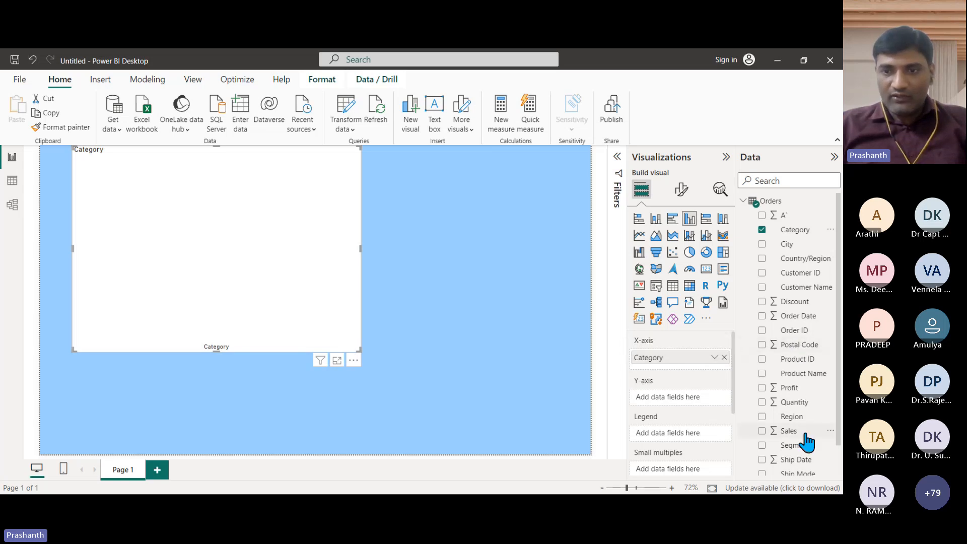
left_click_drag(794, 432, 678, 401)
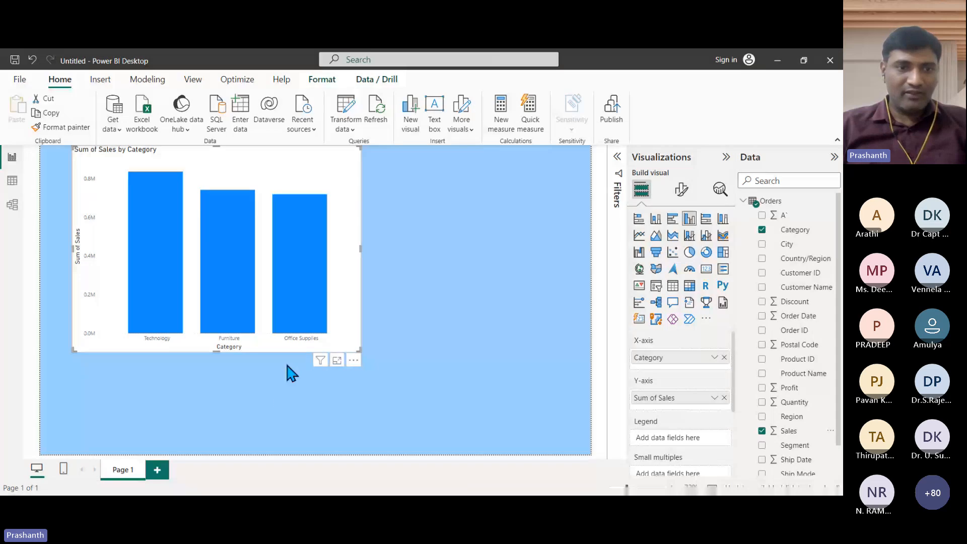
left_click_drag(359, 350, 482, 418)
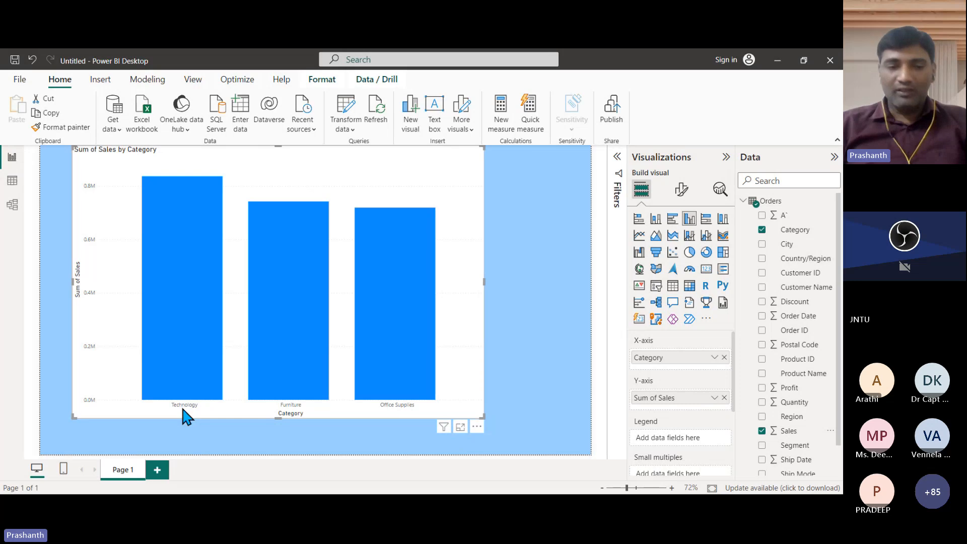
Check the distinct Category values in the Orders table data, and return to the report to inspect the Technology column
left_click(12, 181)
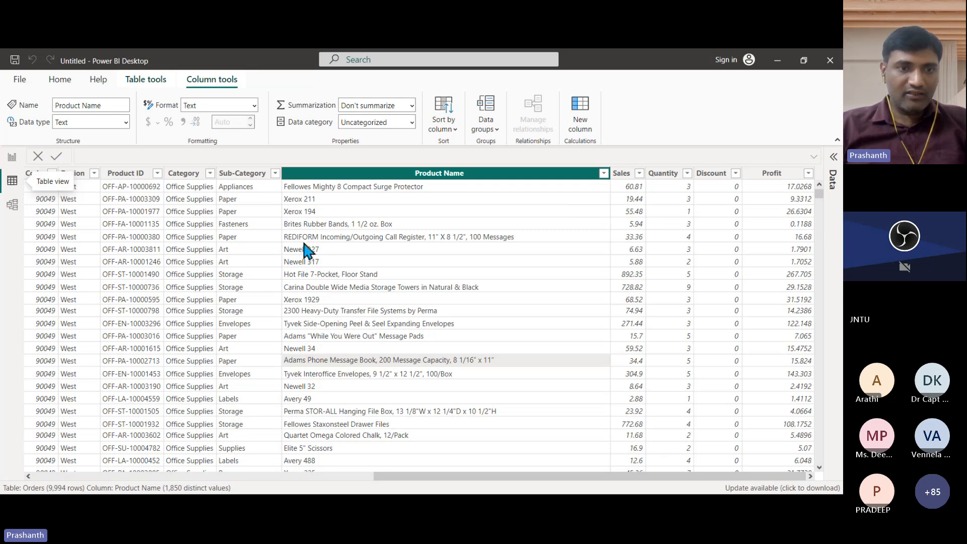
left_click(210, 173)
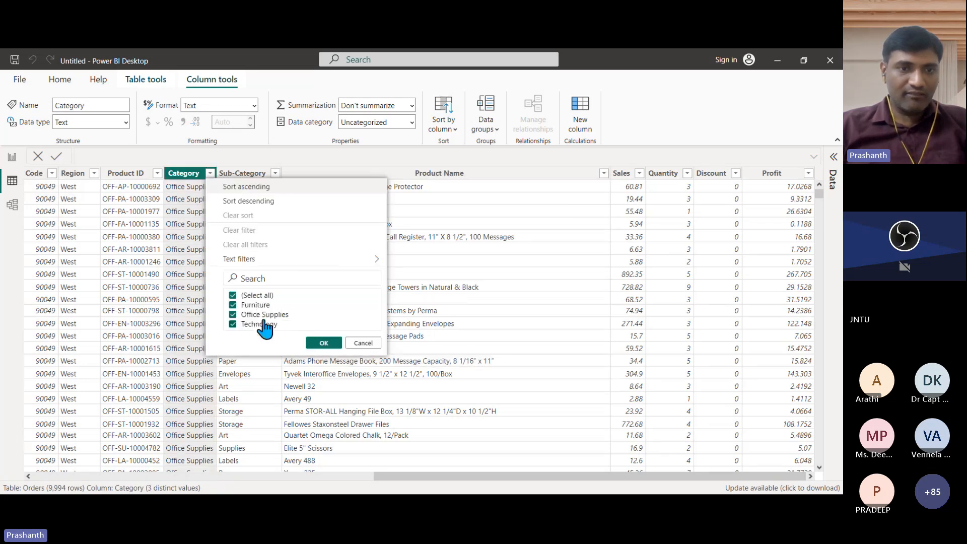
left_click(12, 157)
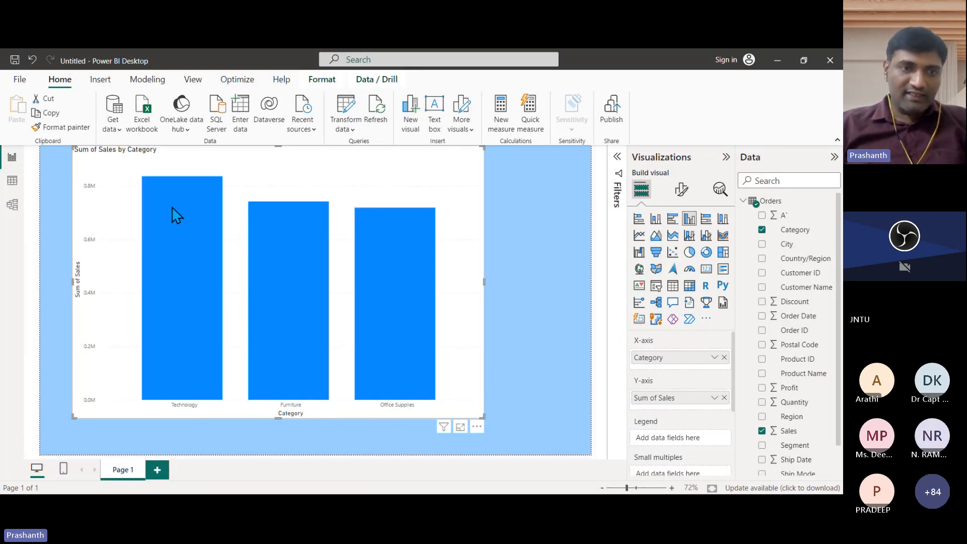
mouse_move(180, 193)
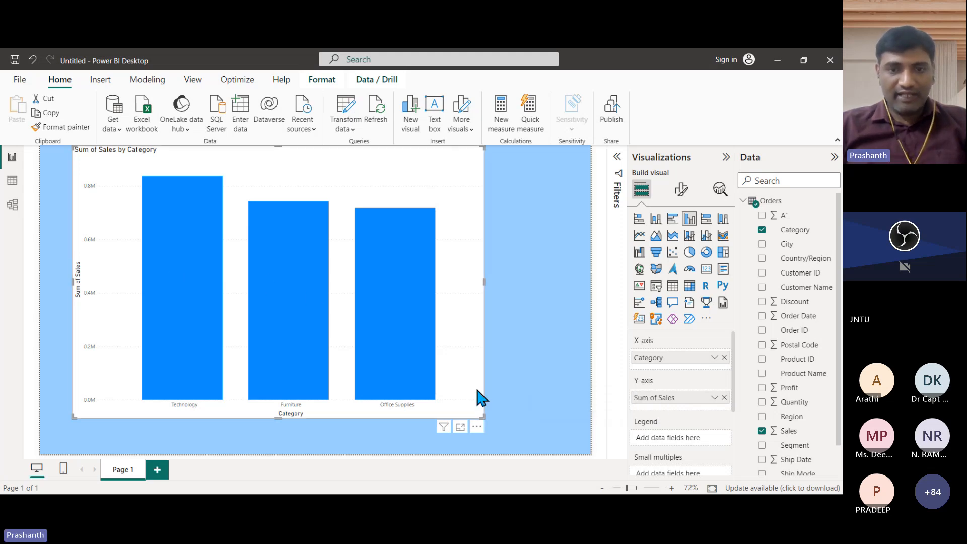
Move the column chart slightly down from the page's upper edge and sort its axis ascending by Sum of Sales
left_click_drag(470, 390, 471, 402)
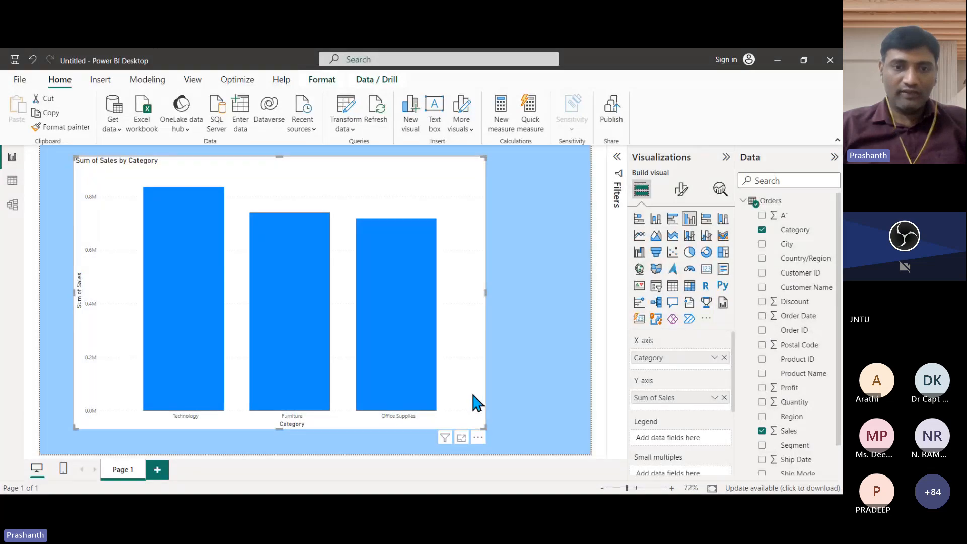
left_click(477, 439)
mouse_move(501, 446)
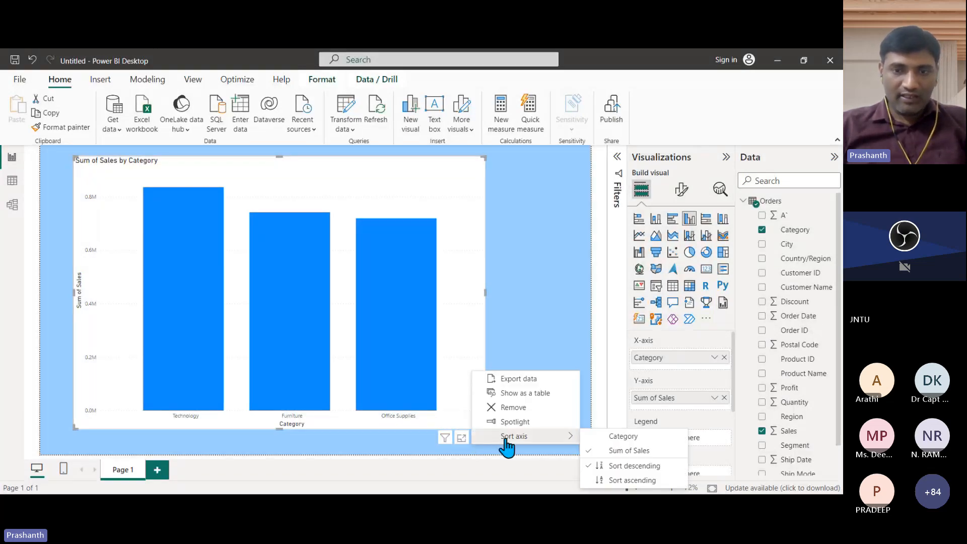
left_click(652, 482)
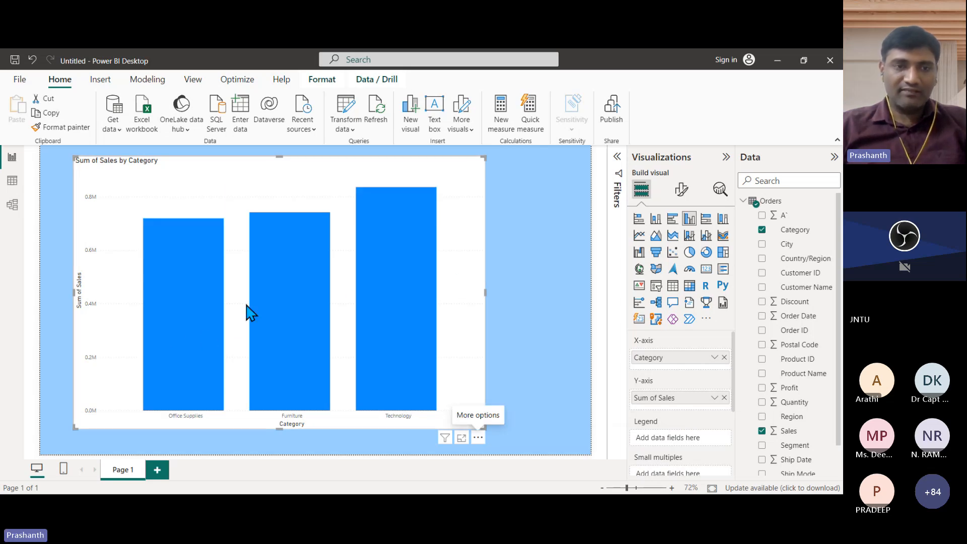
Examine the Sum of Sales for the Technology, Furniture and Office Supplies columns in the chart
mouse_move(415, 288)
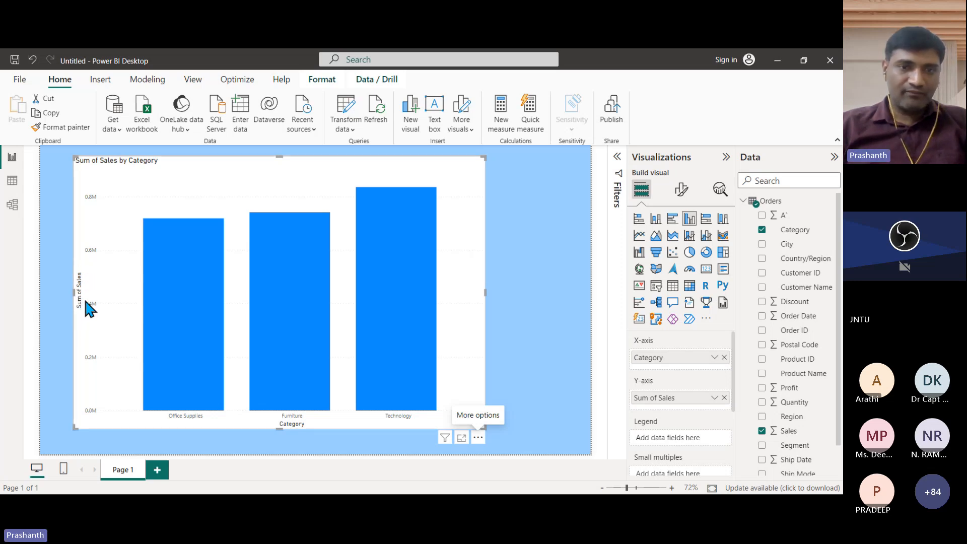
scroll(660, 368, "down", 2)
scroll(659, 377, "up", 1)
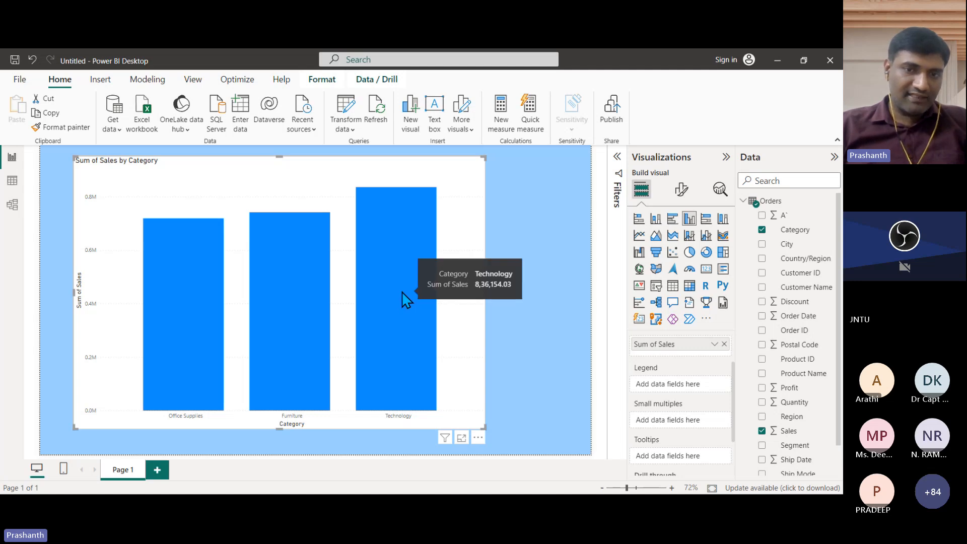
mouse_move(315, 277)
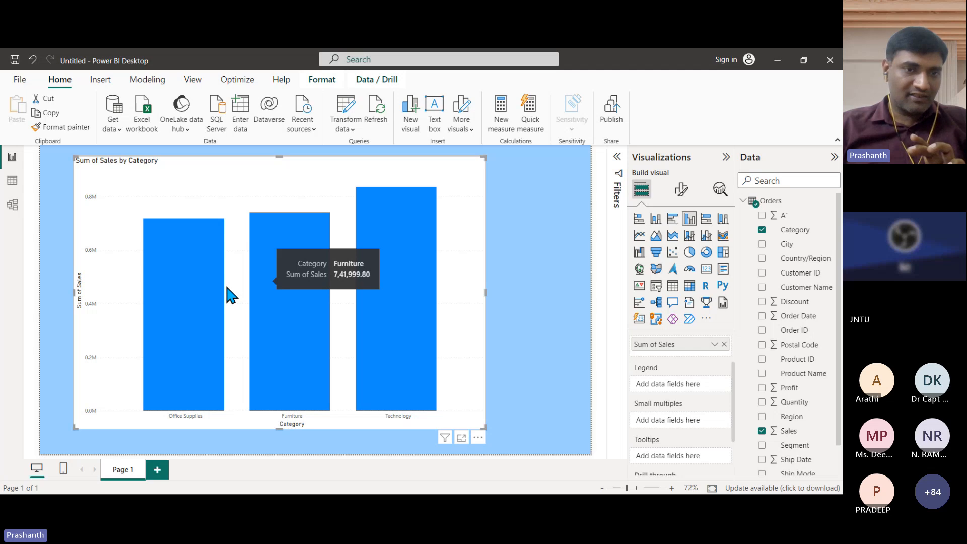
mouse_move(173, 294)
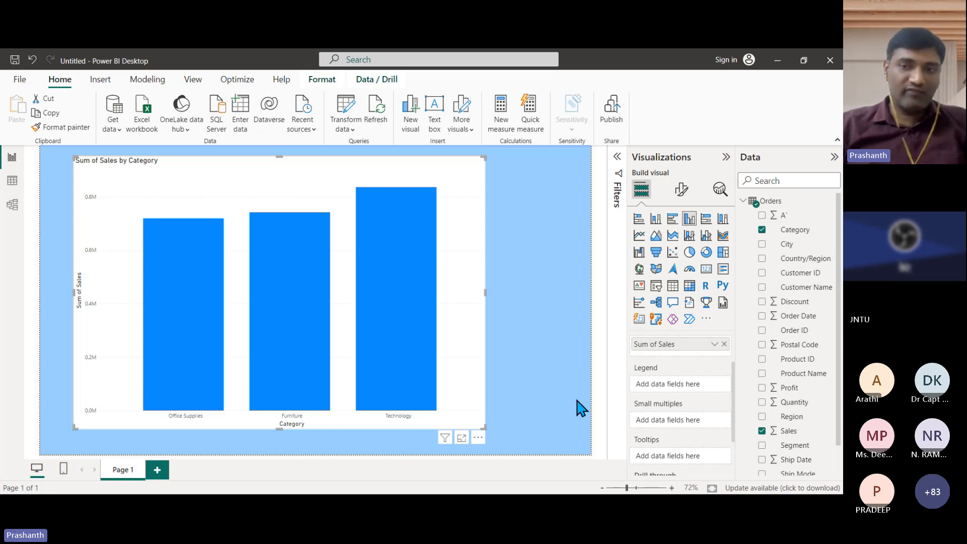
Check the distinct Region values in the Orders table data without filtering, and return to the report page
left_click(12, 181)
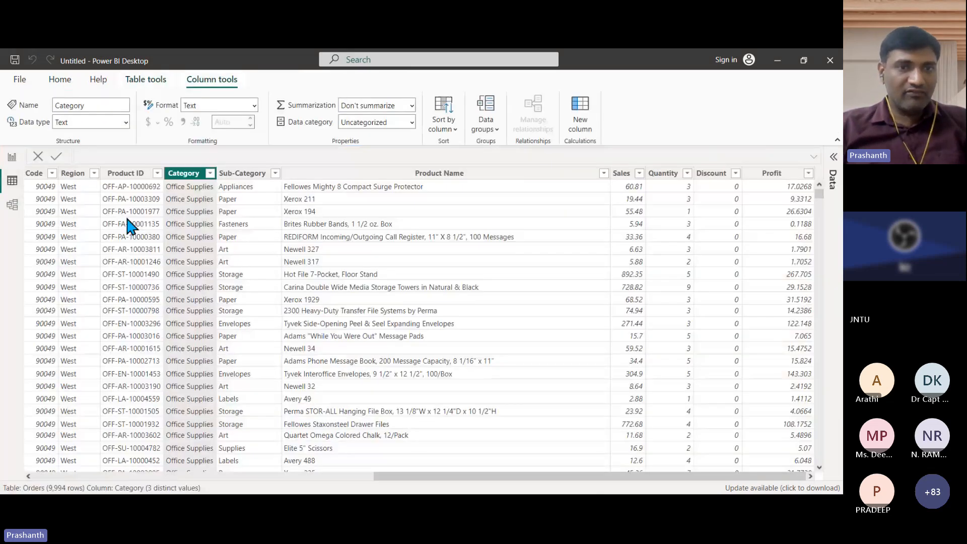
left_click(94, 172)
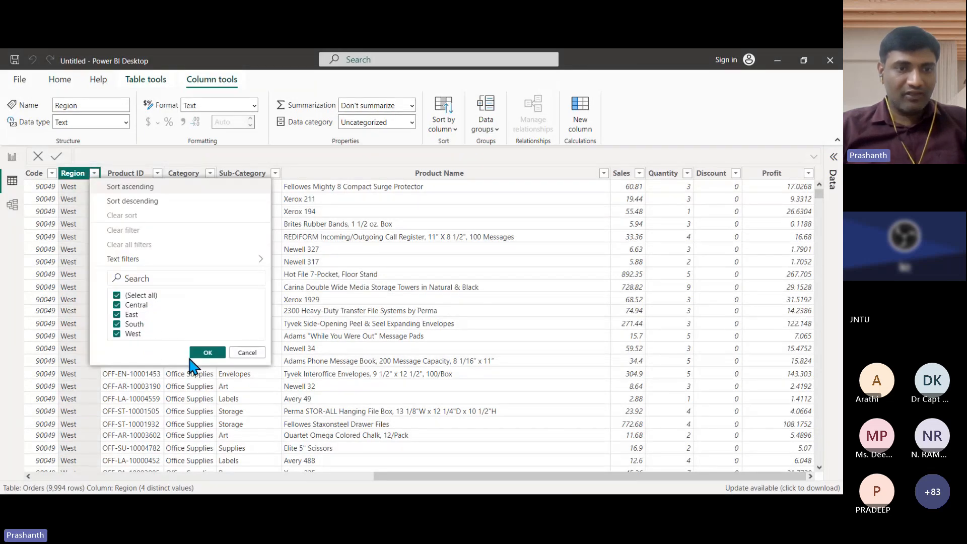
left_click(247, 353)
left_click(12, 156)
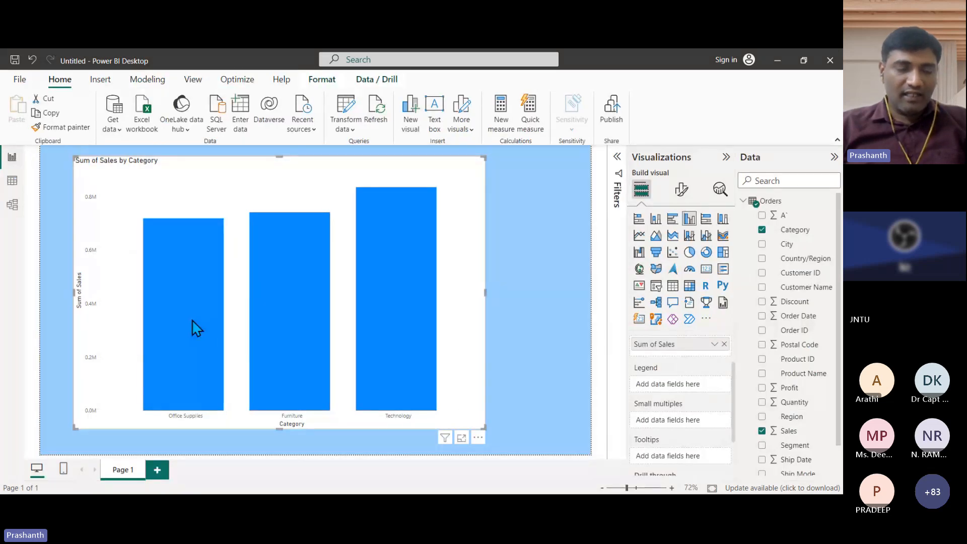
mouse_move(192, 322)
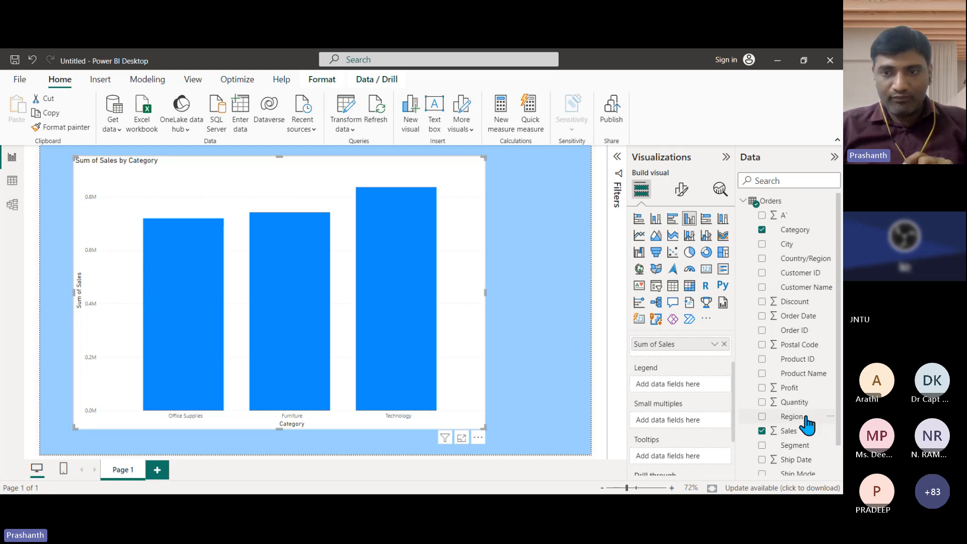
Add Region as the column chart's legend and examine the regional columns within each category
left_click_drag(799, 416, 691, 387)
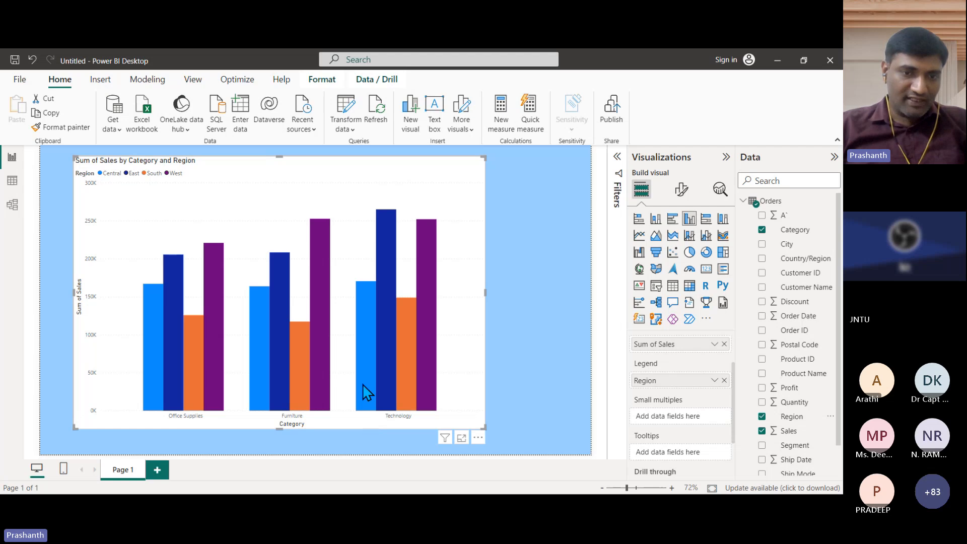
mouse_move(386, 387)
mouse_move(434, 390)
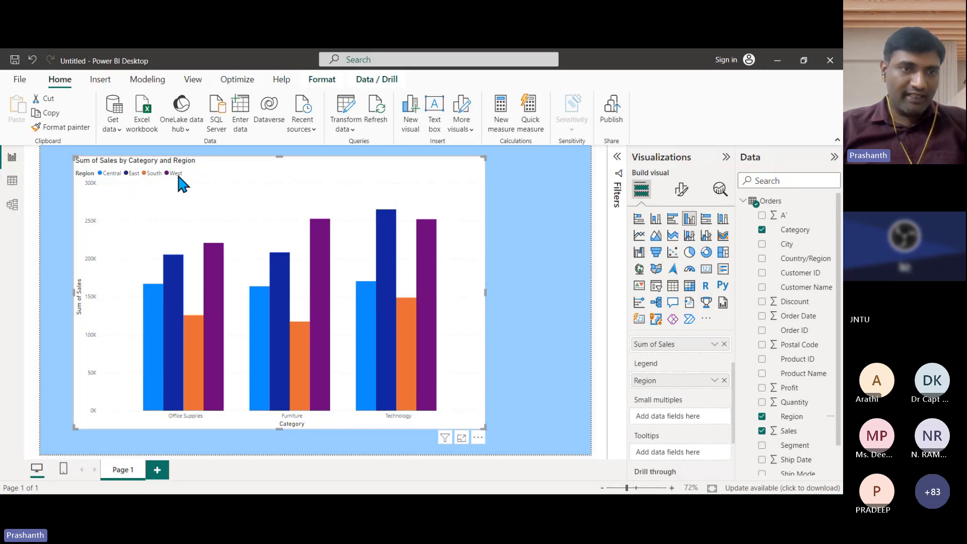
mouse_move(428, 272)
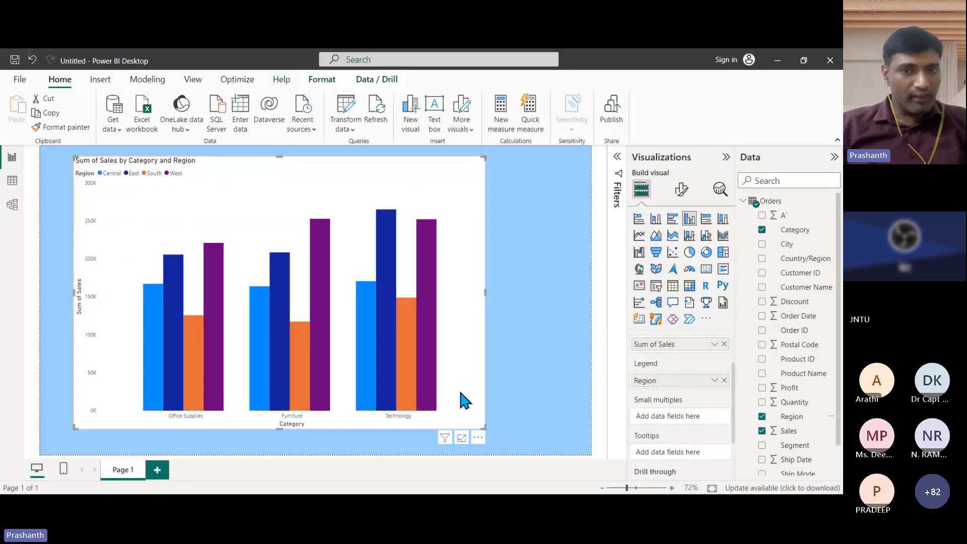
Replace Sum of Sales with Profit on the chart's Y-axis and inspect the Central column for Furniture
left_click(725, 344)
left_click_drag(790, 388, 678, 355)
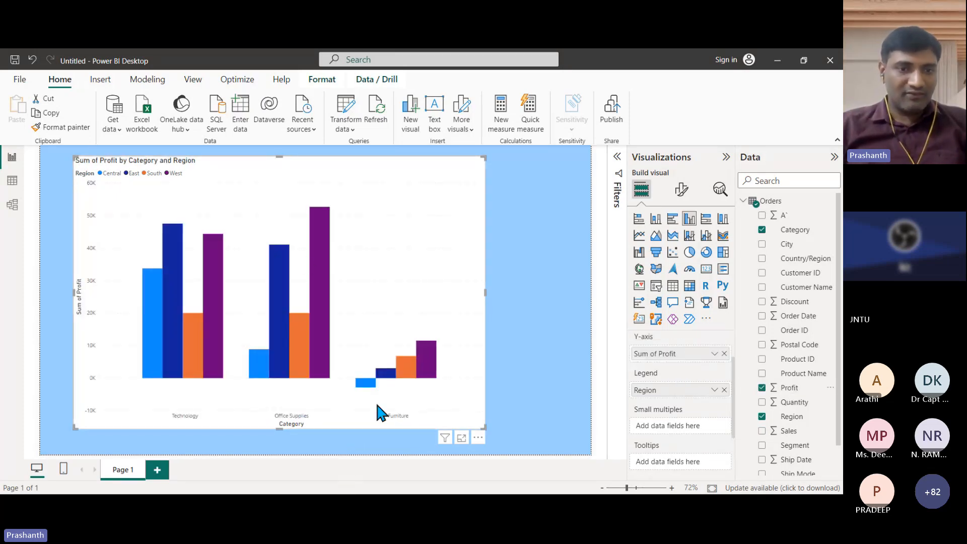
mouse_move(366, 391)
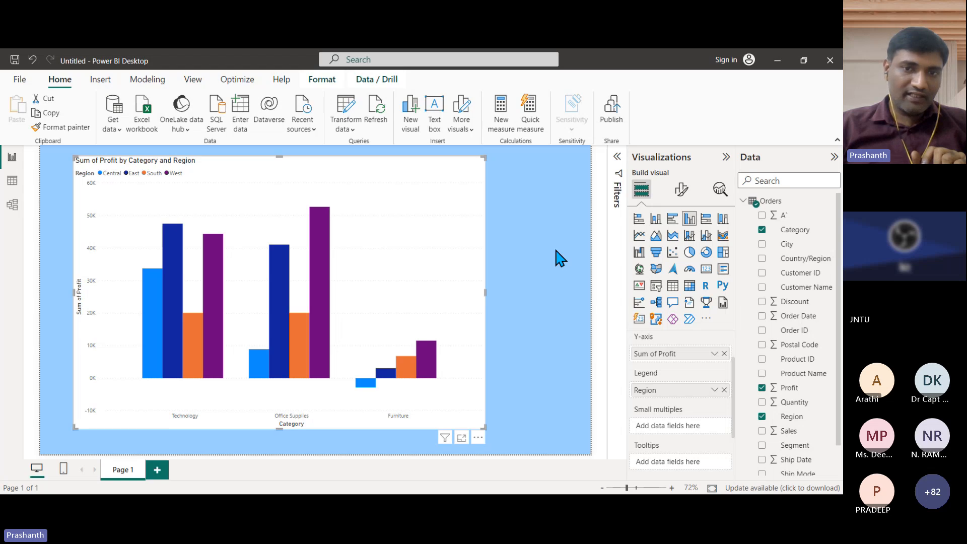
View the format options for the page, and open the visual format options of the column chart
left_click(541, 291)
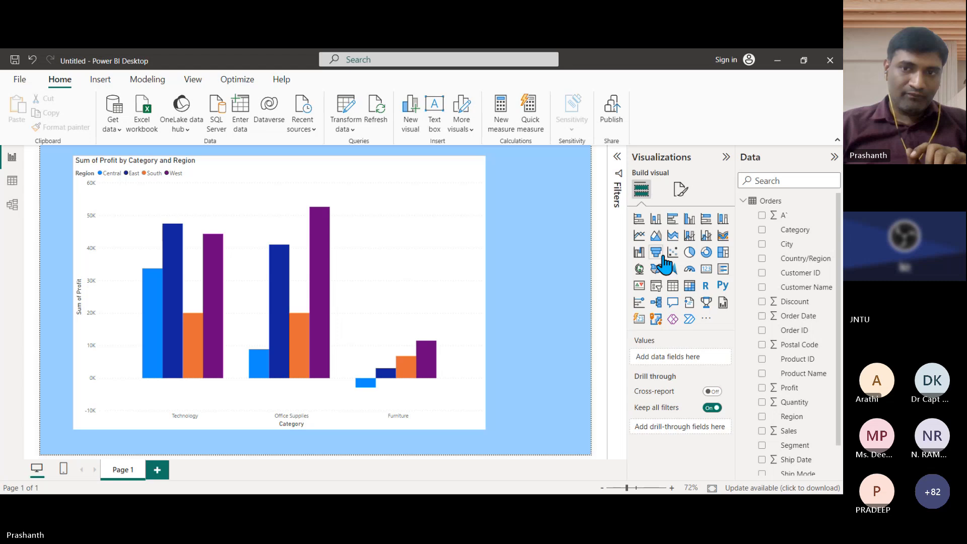
left_click(682, 194)
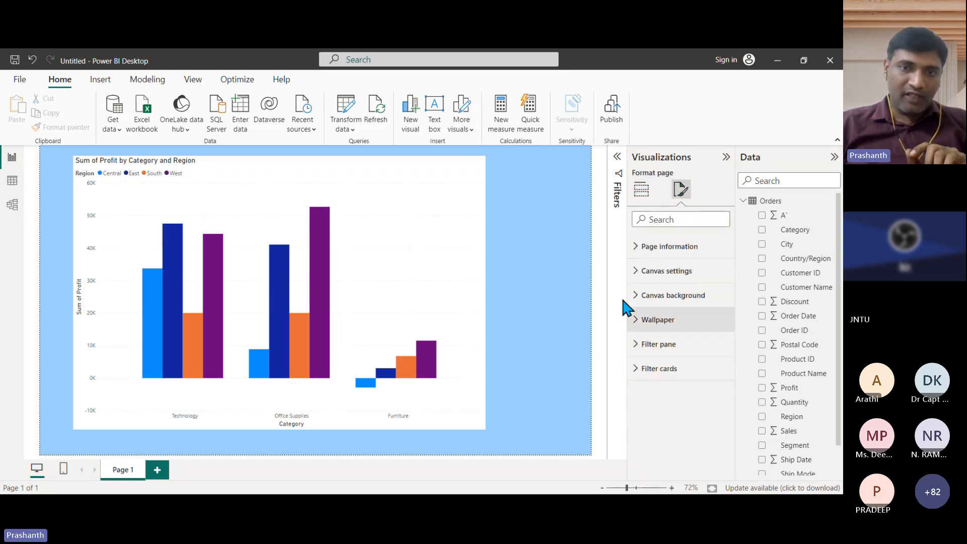
left_click(461, 213)
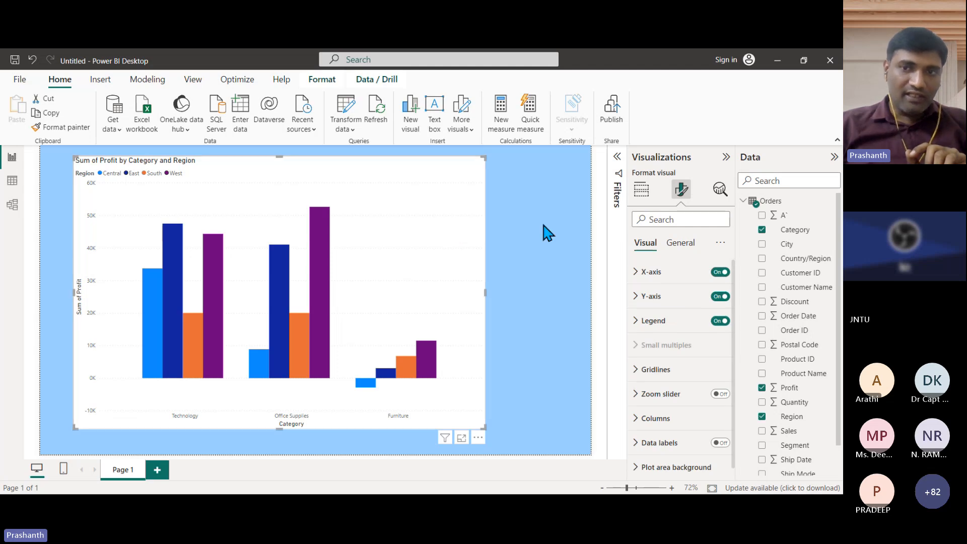
left_click(644, 192)
left_click(683, 200)
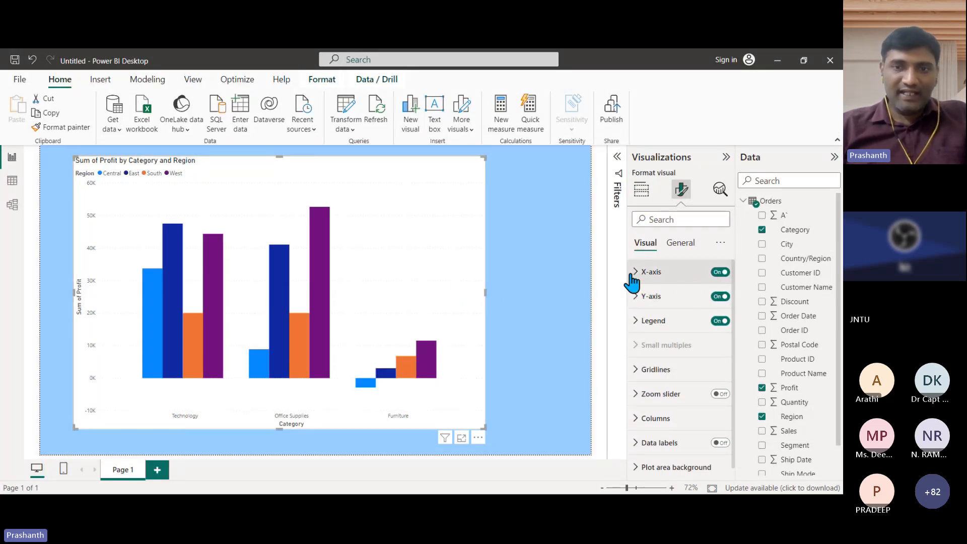
Switch the chart's X-axis off and back on
left_click(721, 275)
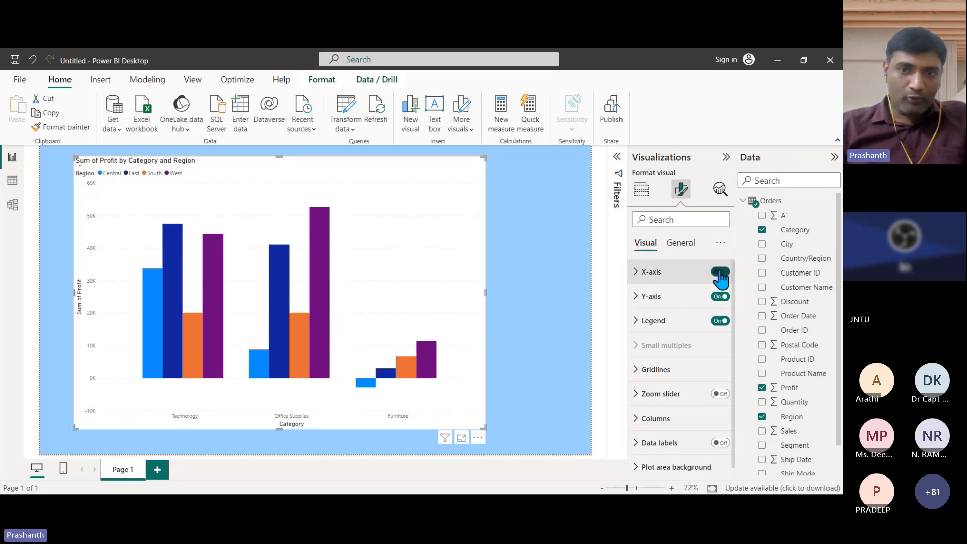
left_click(721, 275)
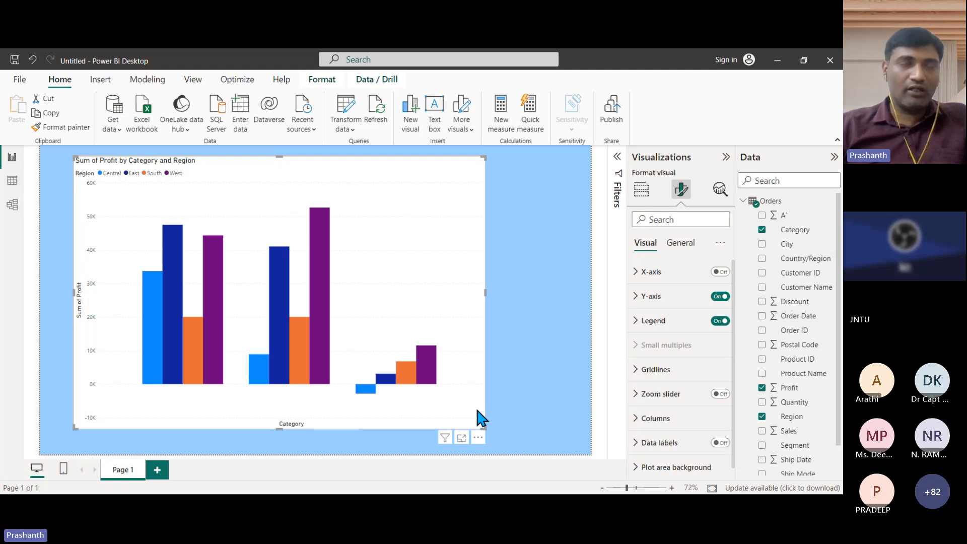
left_click(721, 272)
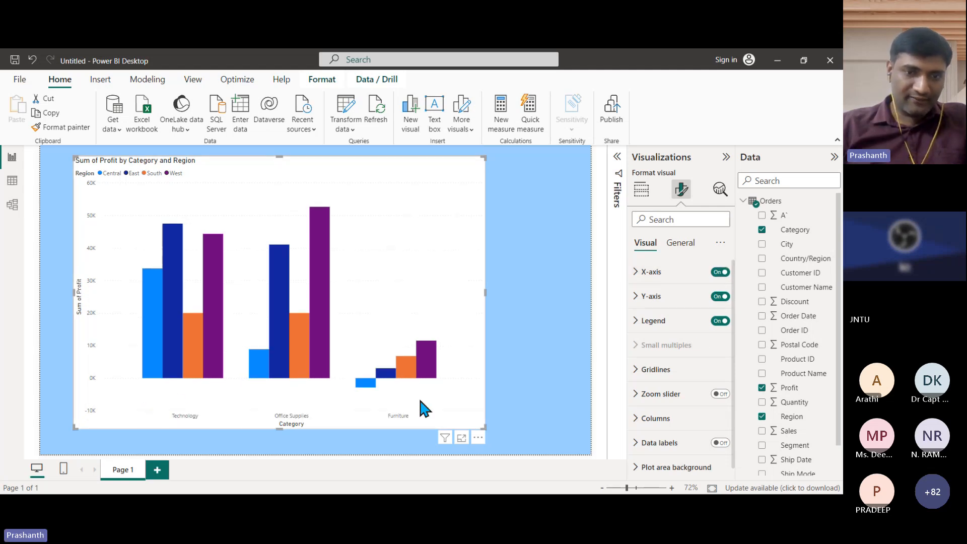
Format the chart's X-axis values with font size 19, bold, in orange
left_click(638, 273)
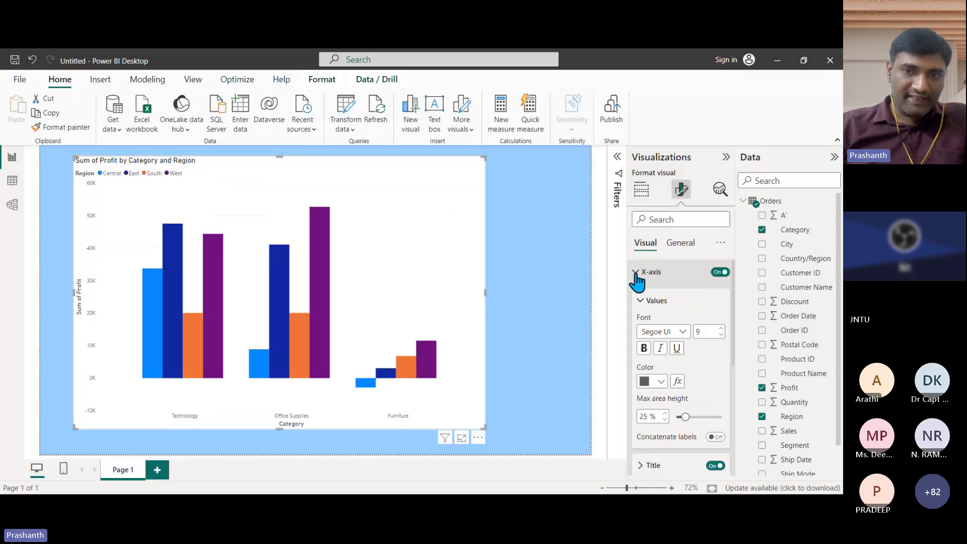
scroll(647, 293, "down", 2)
scroll(649, 302, "up", 2)
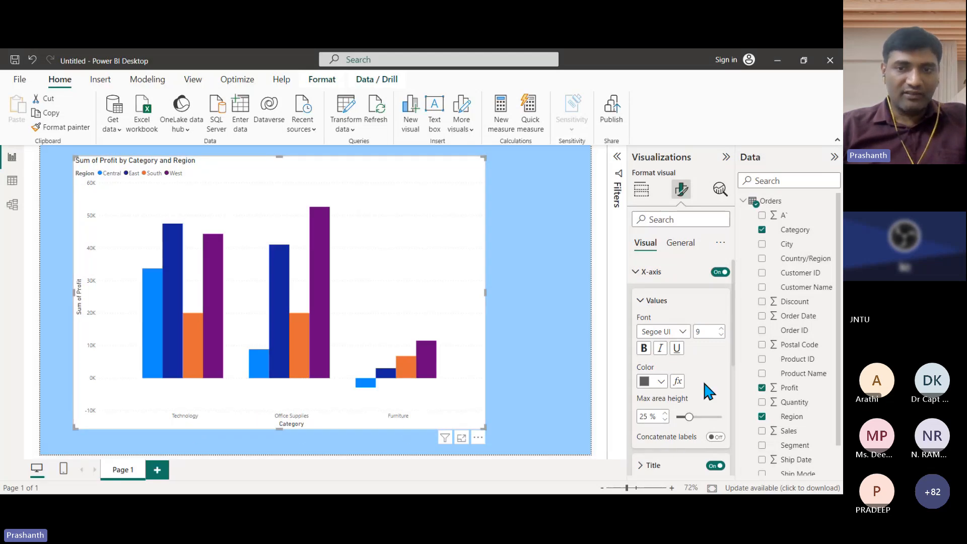
double_click(708, 333)
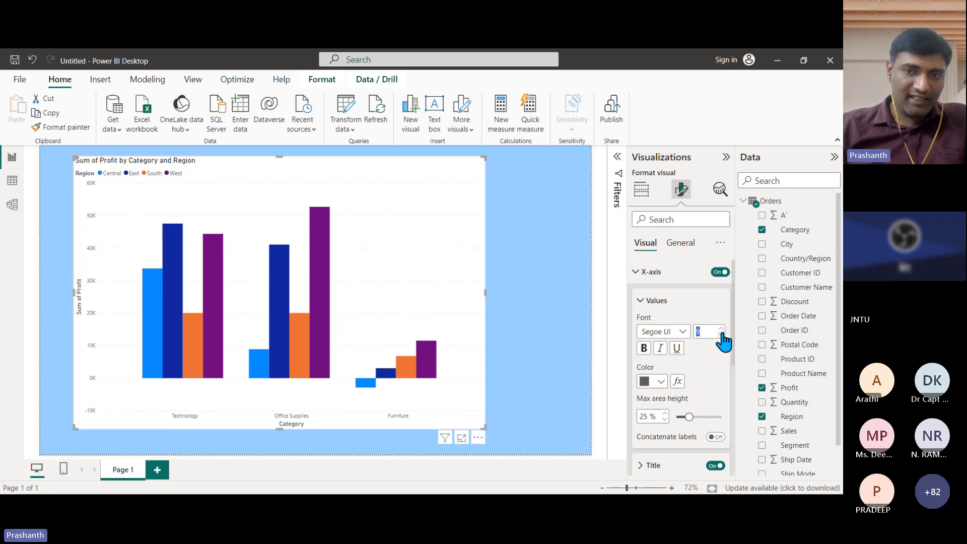
type("12")
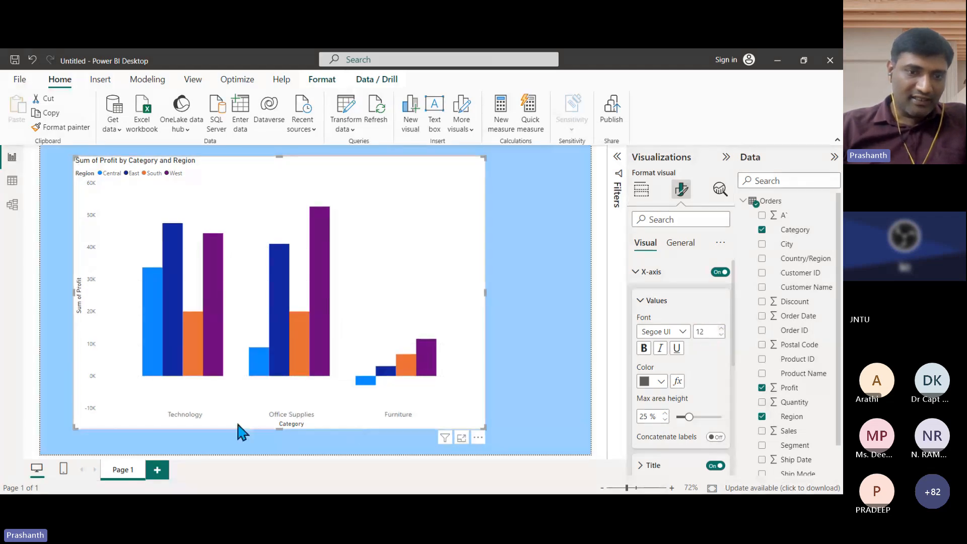
left_click(721, 328)
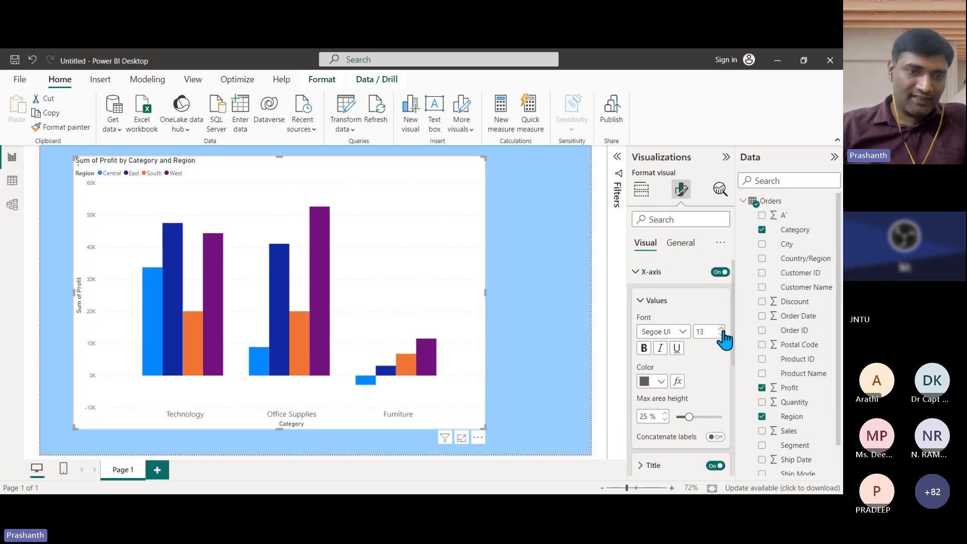
left_click(721, 328)
left_click(722, 328)
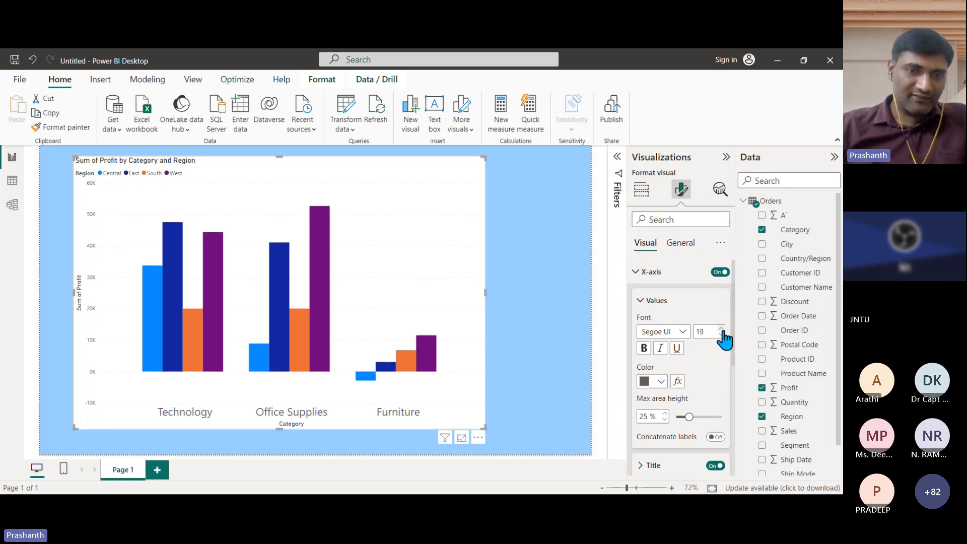
left_click(645, 348)
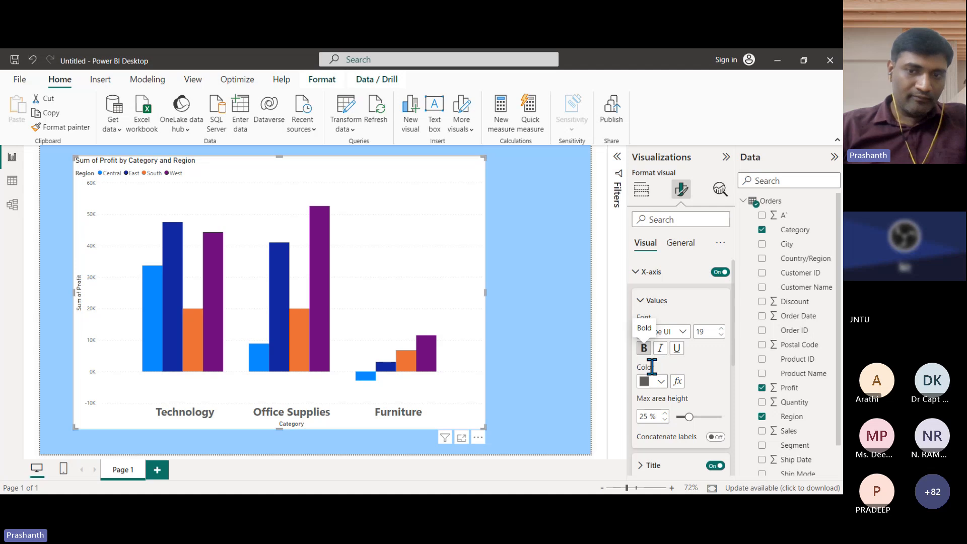
left_click(661, 382)
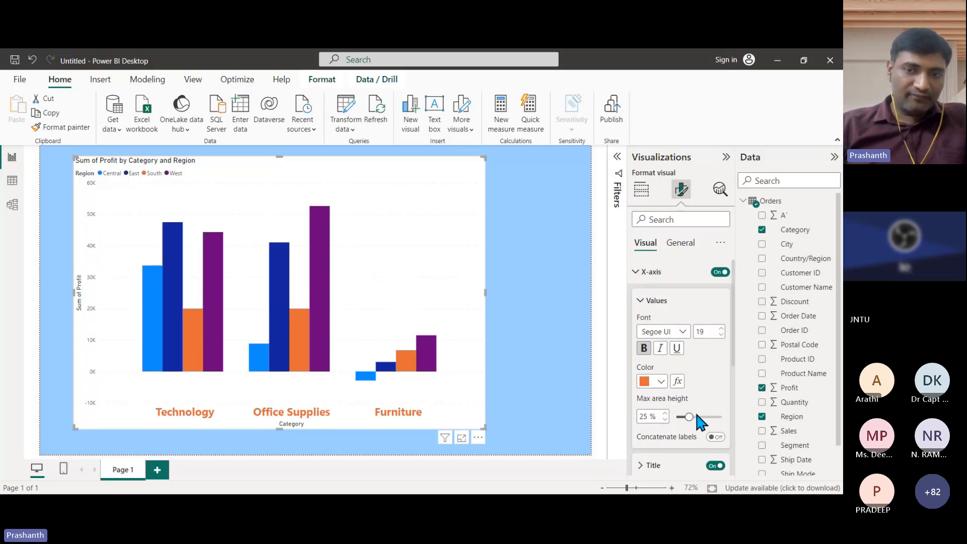
Review the remaining X-axis options and switch the X-axis title off and back on
scroll(660, 333, "down", 2)
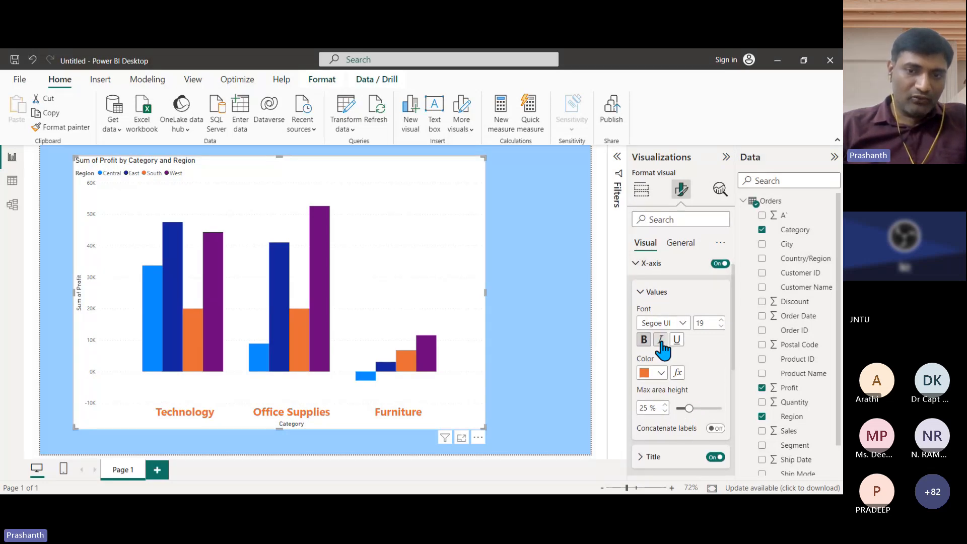
scroll(655, 342, "down", 2)
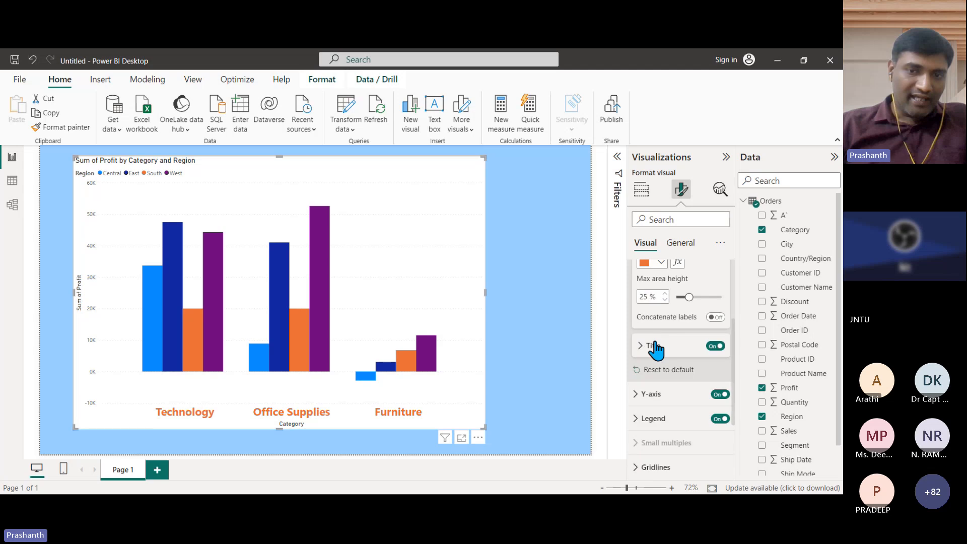
scroll(647, 330, "up", 4)
scroll(655, 325, "down", 2)
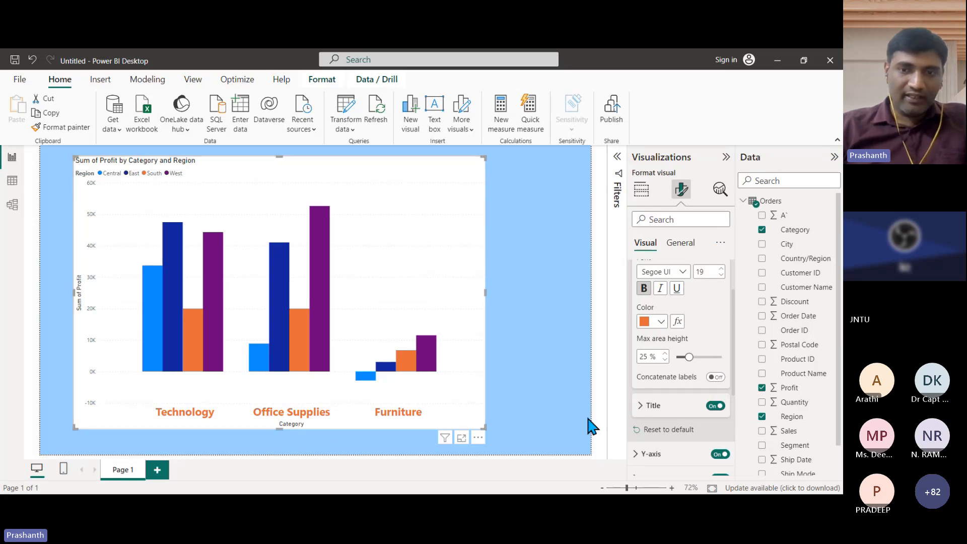
left_click(644, 414)
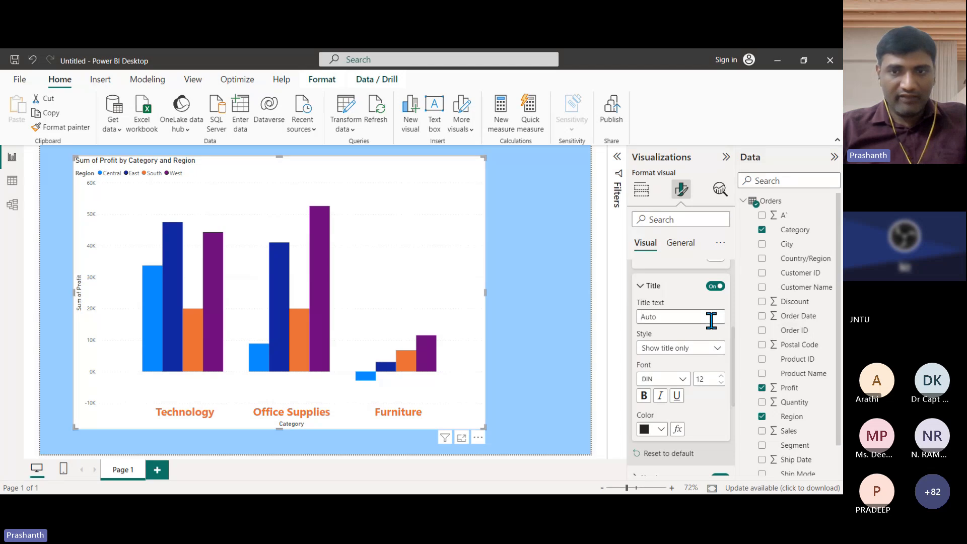
left_click(715, 288)
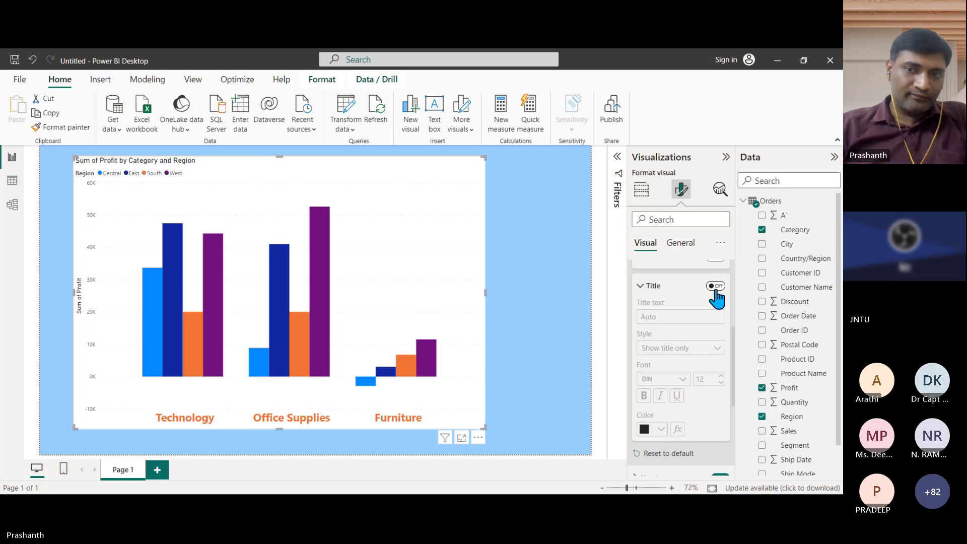
left_click(715, 286)
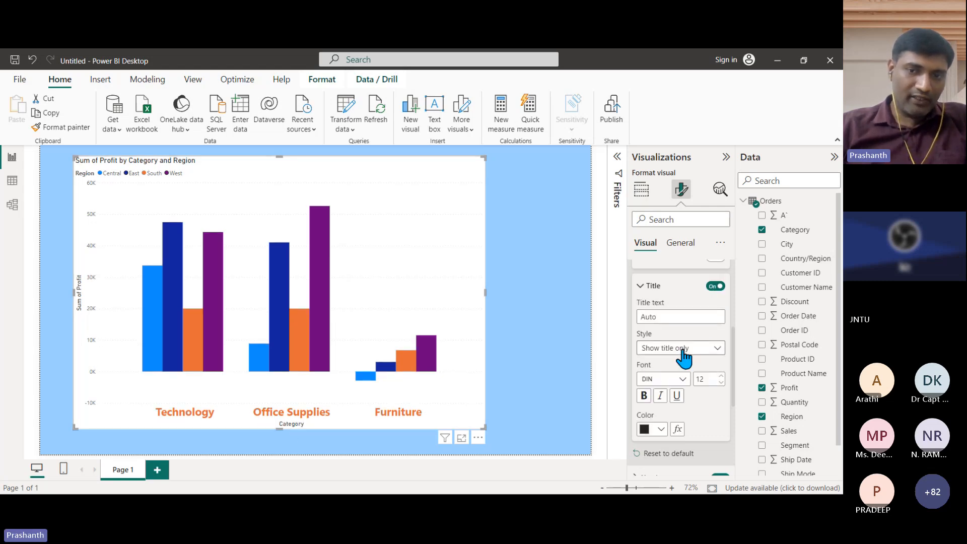
left_click(716, 287)
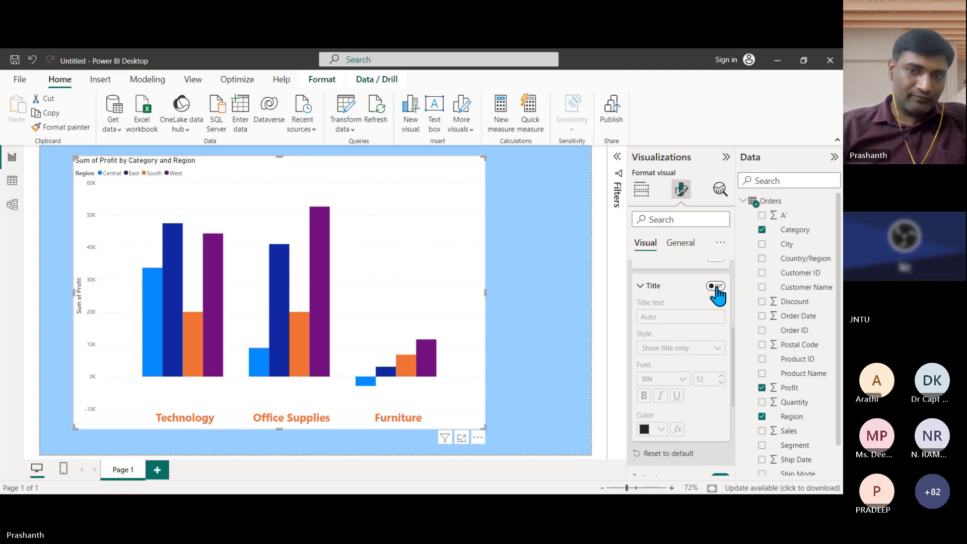
left_click(715, 286)
scroll(677, 338, "down", 2)
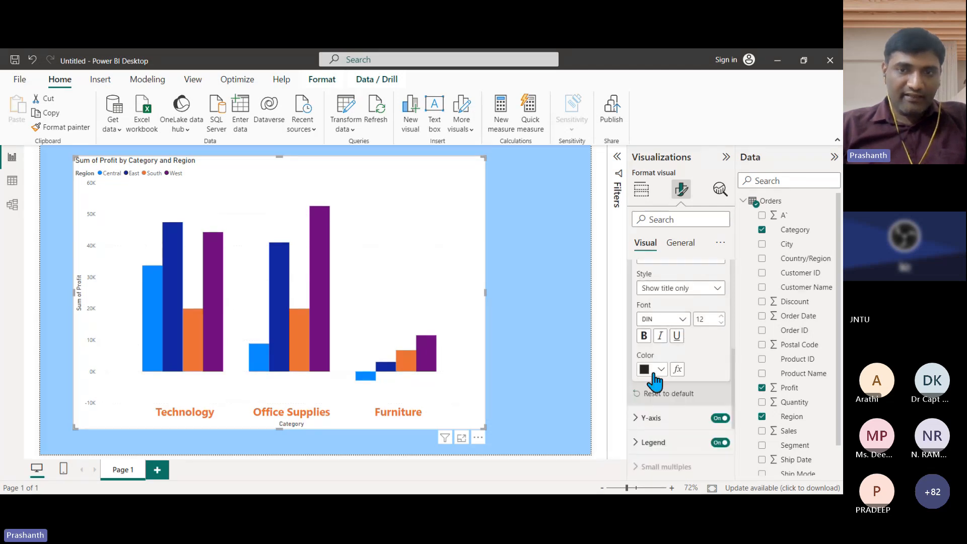
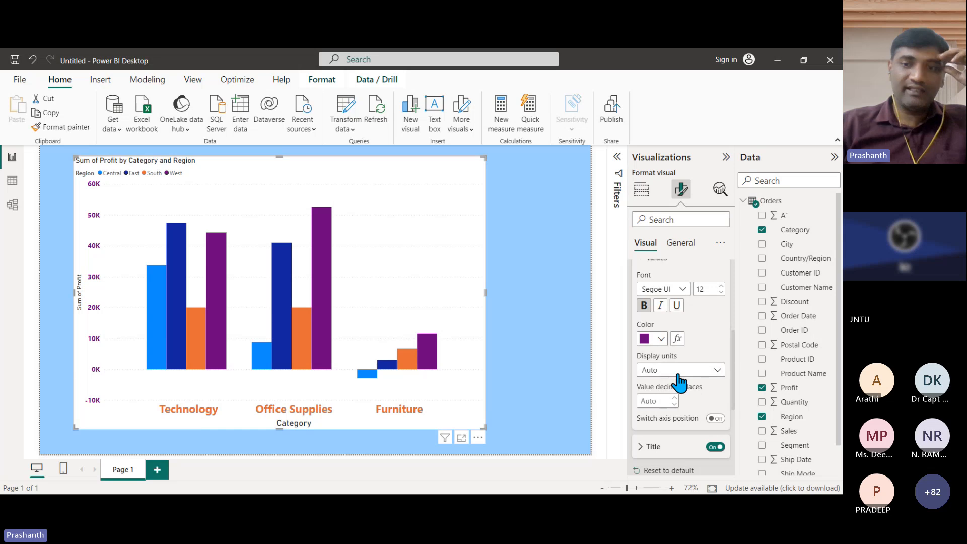
Turn off the chart's Y-axis title and return to the chart's field assignments
scroll(681, 385, "up", 2)
scroll(689, 381, "down", 3)
scroll(689, 381, "down", 1)
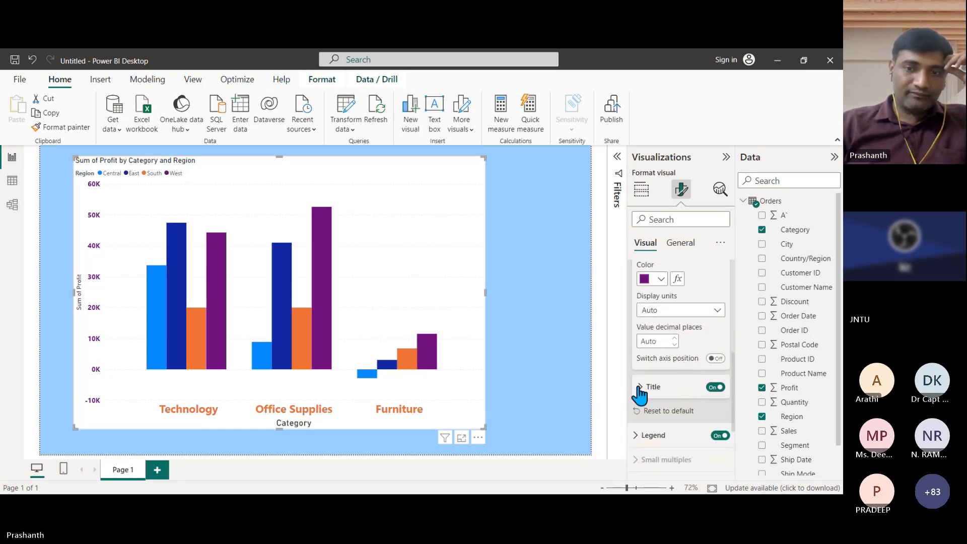
left_click(640, 391)
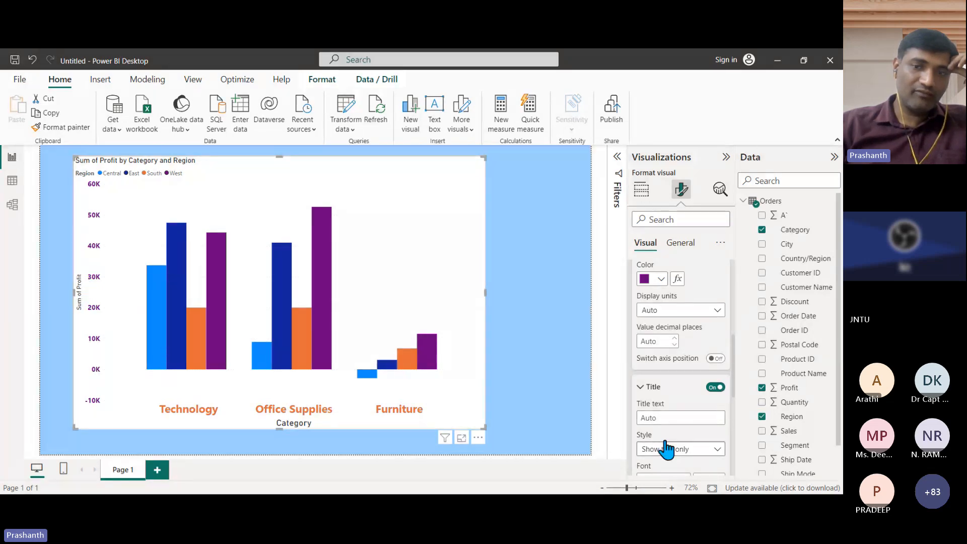
left_click(716, 389)
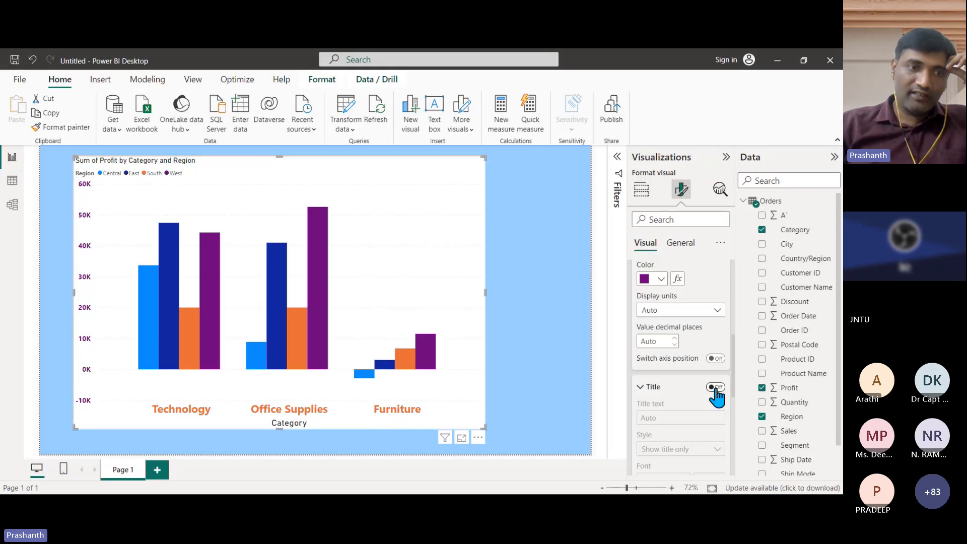
left_click(647, 387)
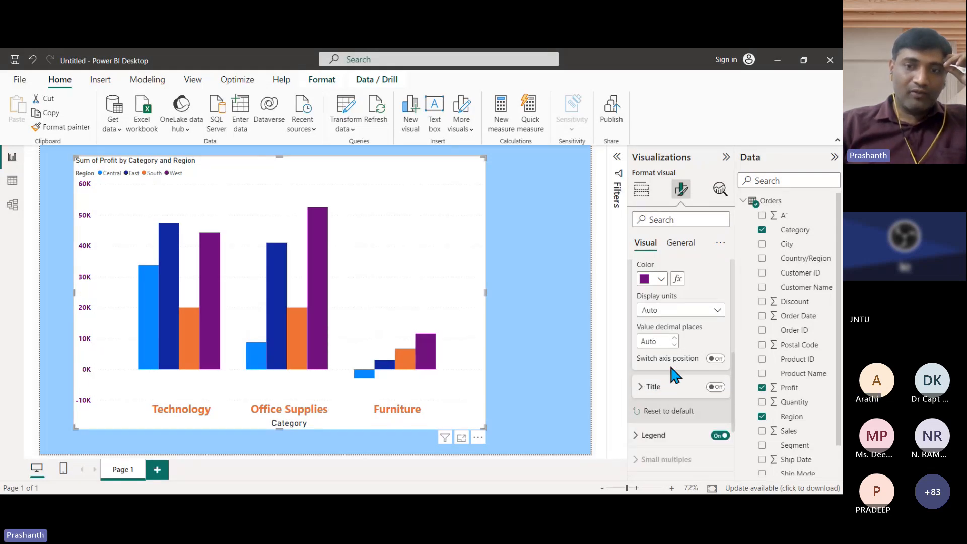
scroll(671, 369, "down", 2)
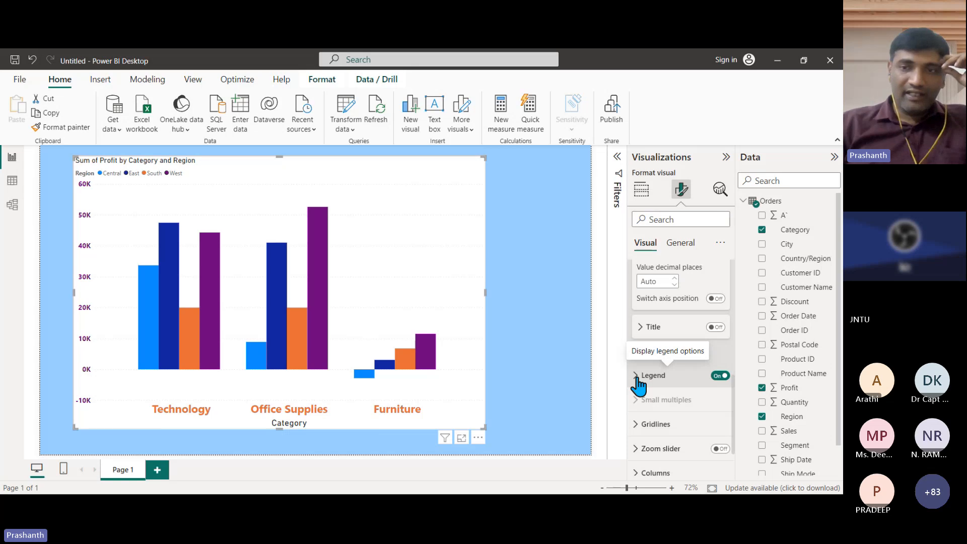
left_click(642, 190)
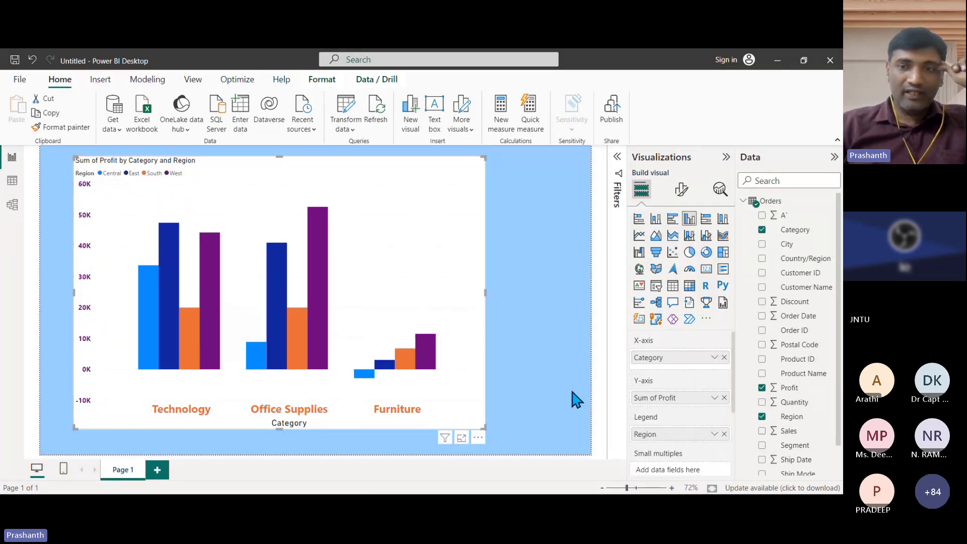
Switch the chart's legend off and back on
left_click(683, 191)
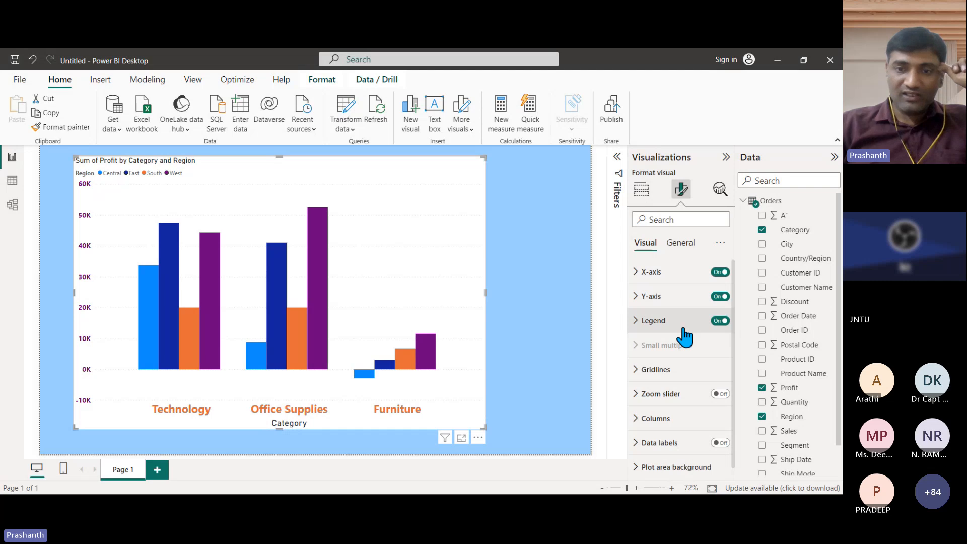
scroll(700, 386, "down", 1)
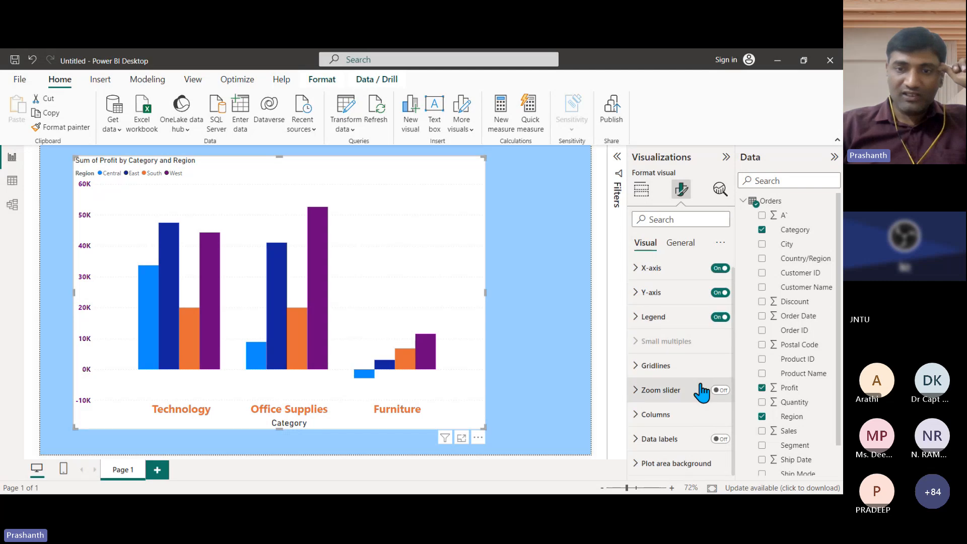
left_click(637, 318)
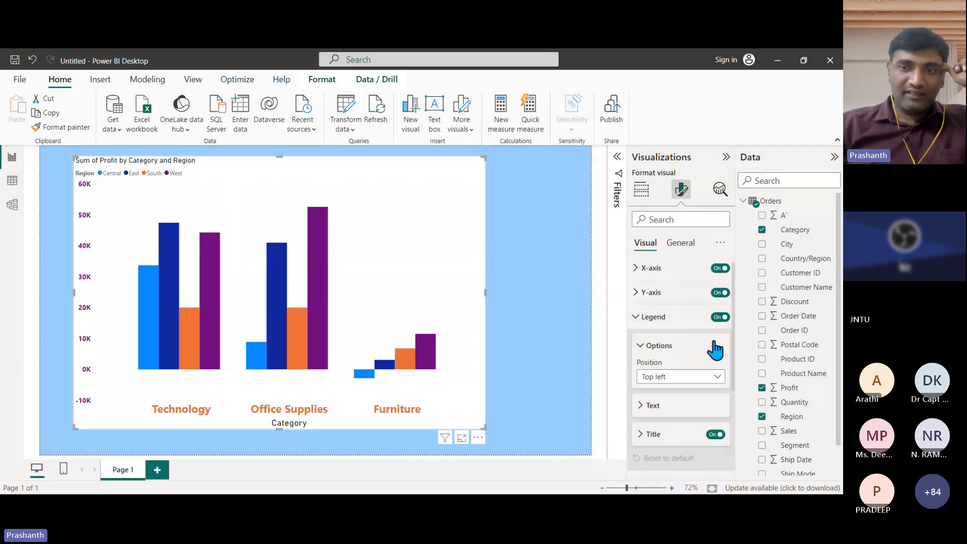
left_click(720, 318)
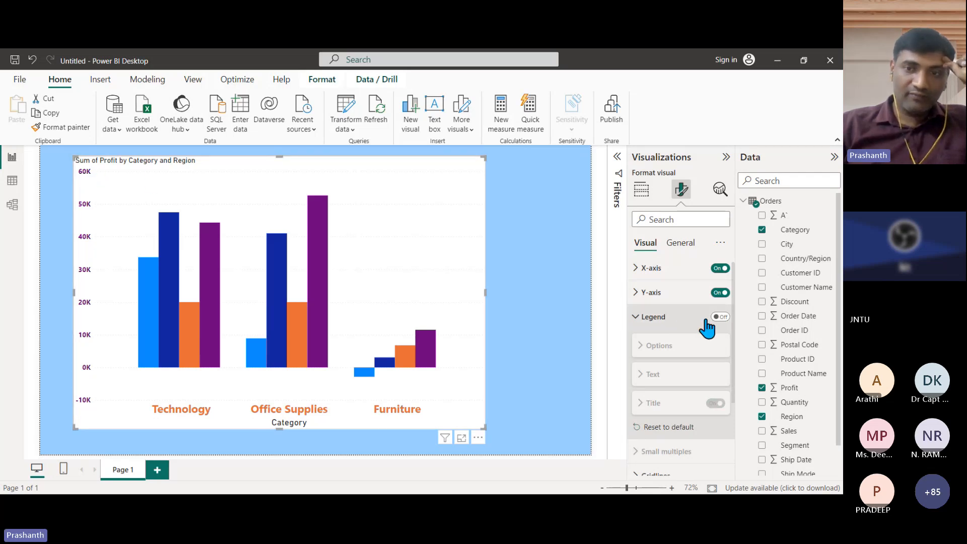
left_click(721, 318)
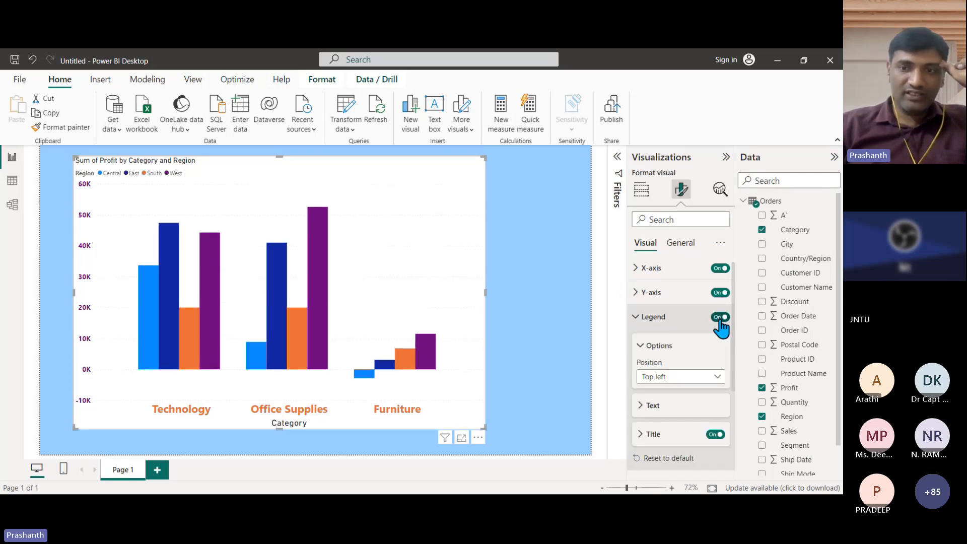
Try the legend position Top center, and settle on Center right for the chart's legend
left_click(671, 379)
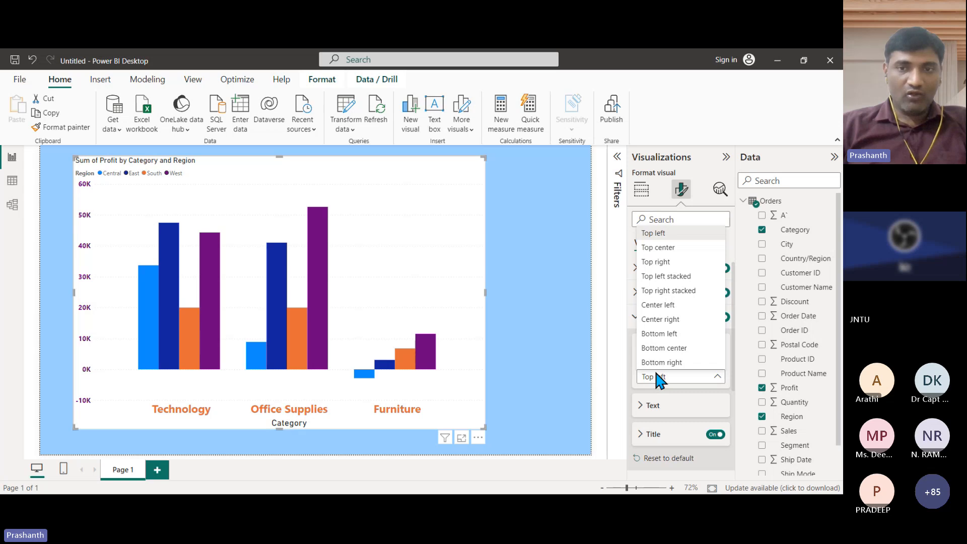
left_click(683, 249)
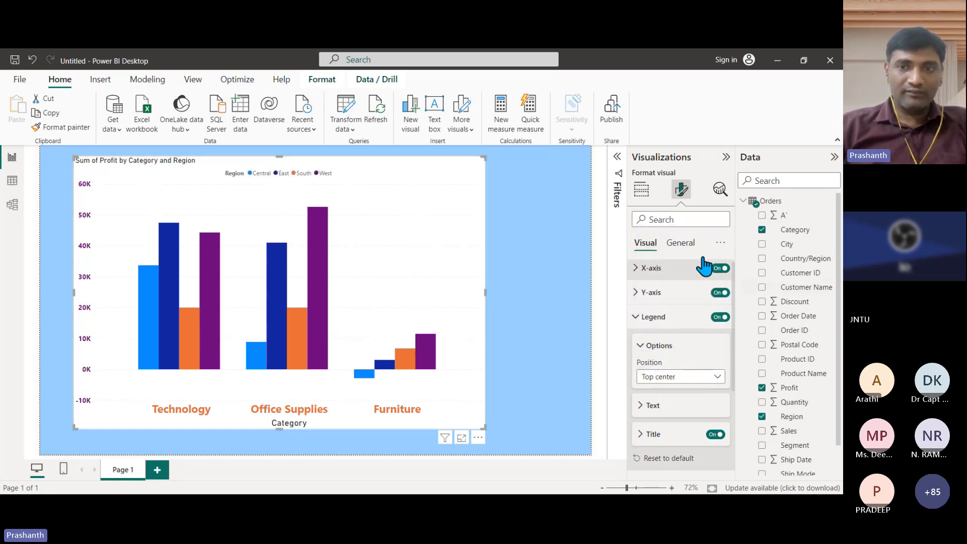
left_click(674, 378)
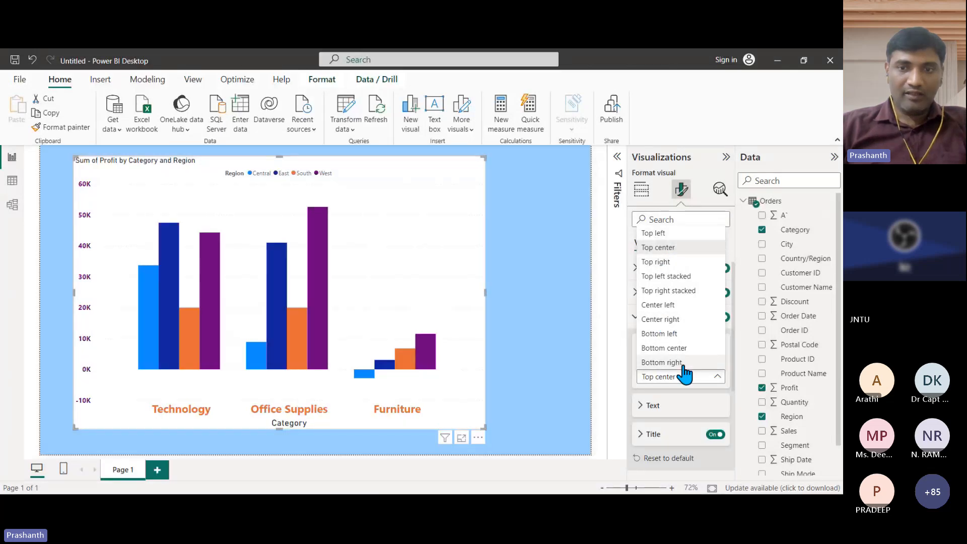
left_click(683, 319)
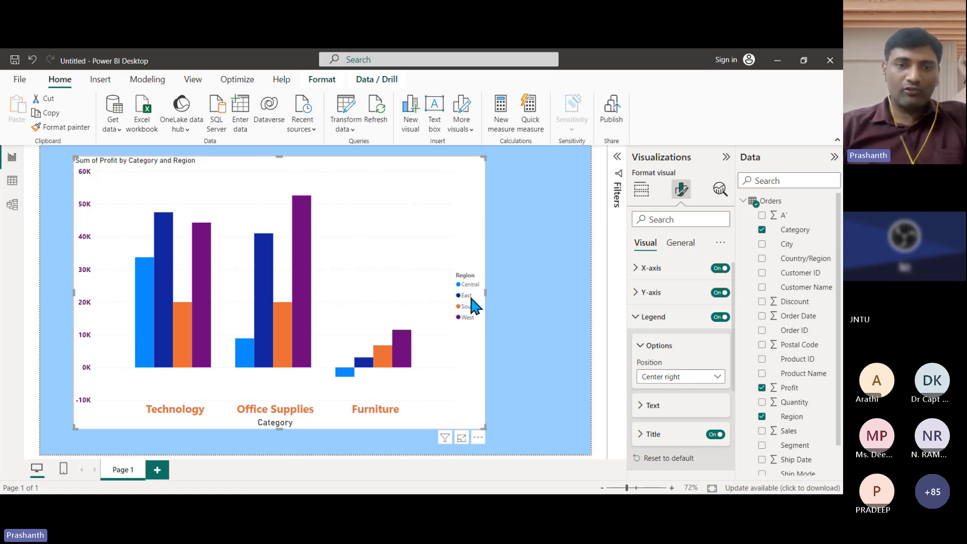
mouse_move(405, 361)
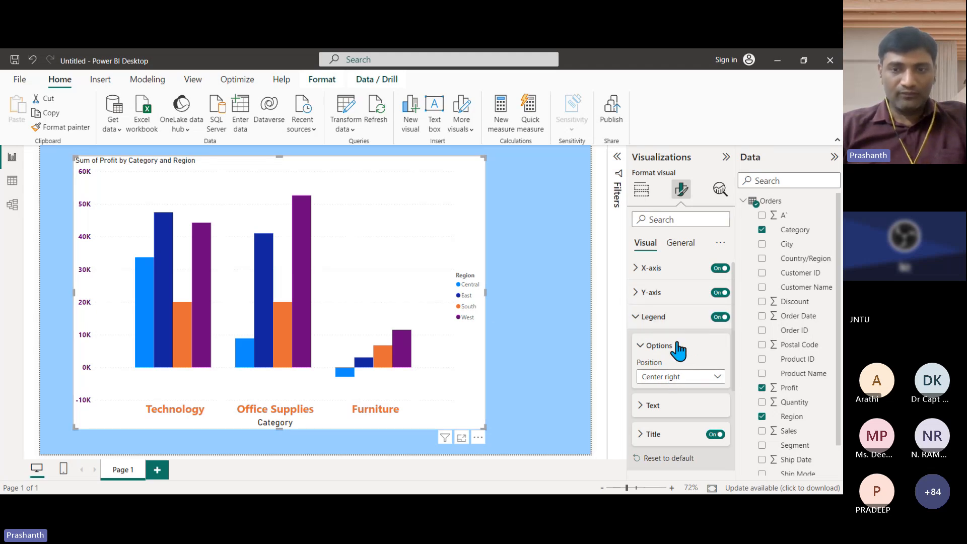
Increase the font size of the chart's legend text to 17
scroll(675, 383, "down", 1)
scroll(674, 377, "down", 2)
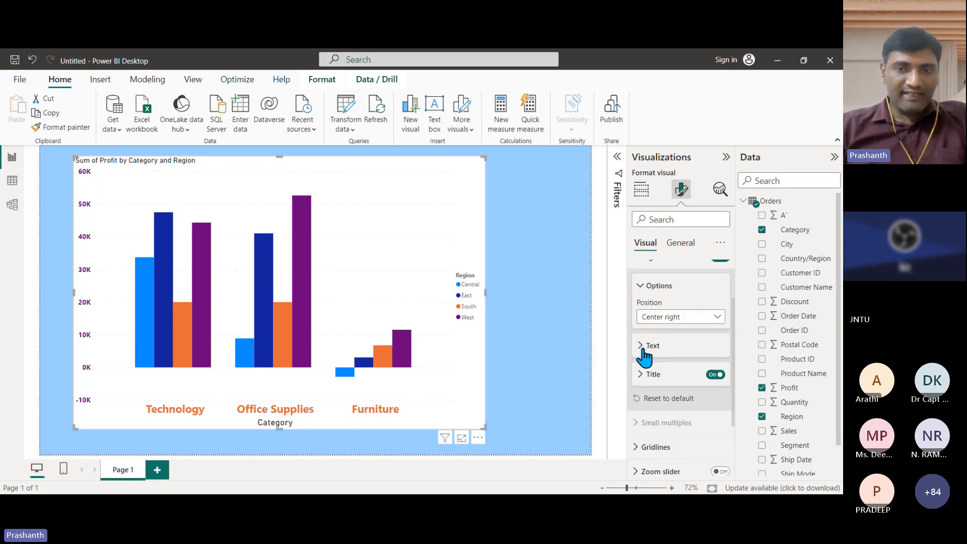
left_click(642, 346)
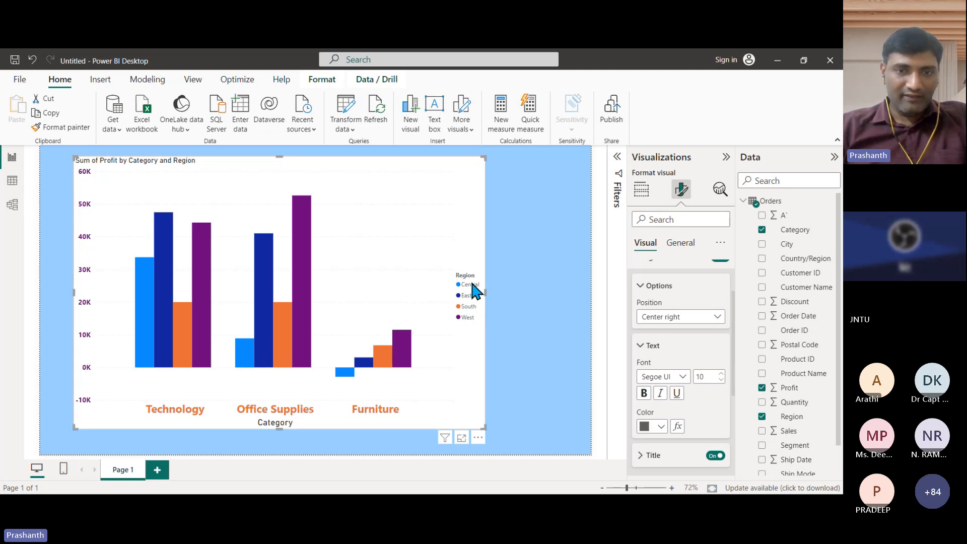
scroll(726, 370, "down", 3)
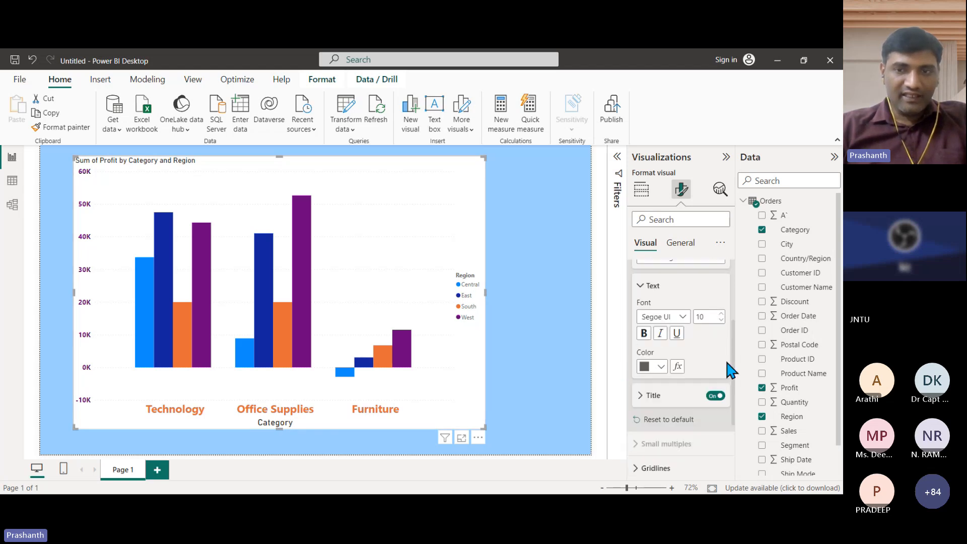
left_click(723, 313)
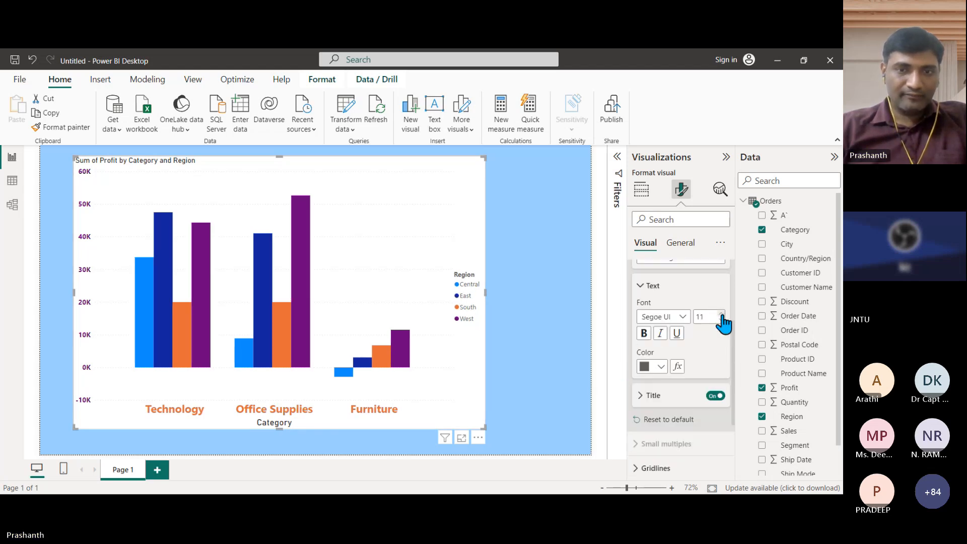
left_click(723, 314)
left_click(723, 314)
left_click(723, 315)
left_click(724, 314)
left_click(724, 314)
left_click(724, 314)
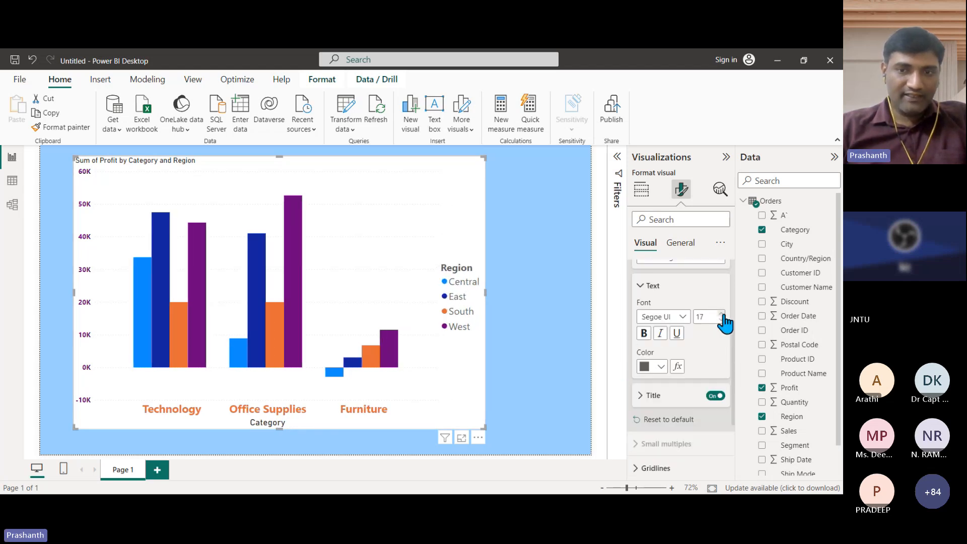
left_click(661, 366)
left_click(663, 367)
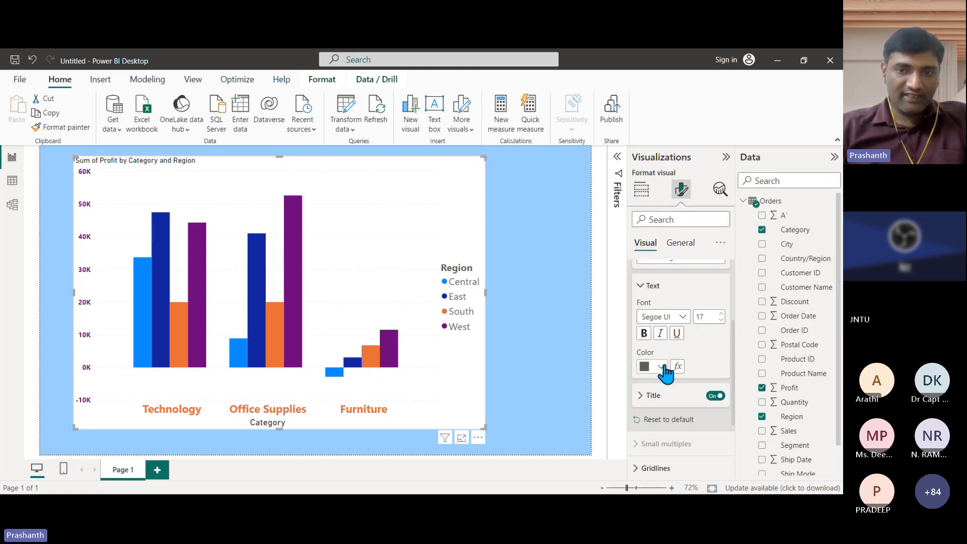
Replace the legend's title text with "sdfdfsd" and close the legend settings
left_click(643, 396)
scroll(645, 405, "down", 2)
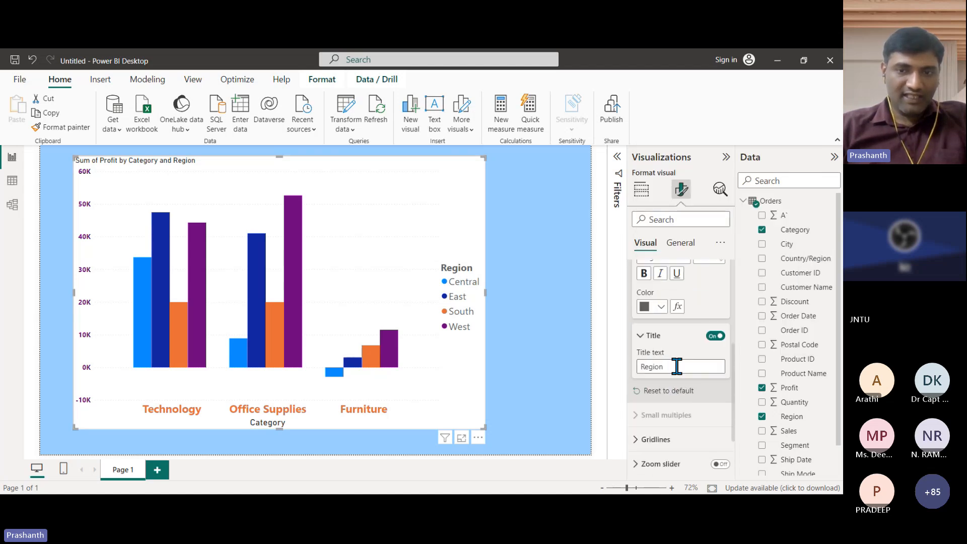
left_click(676, 366)
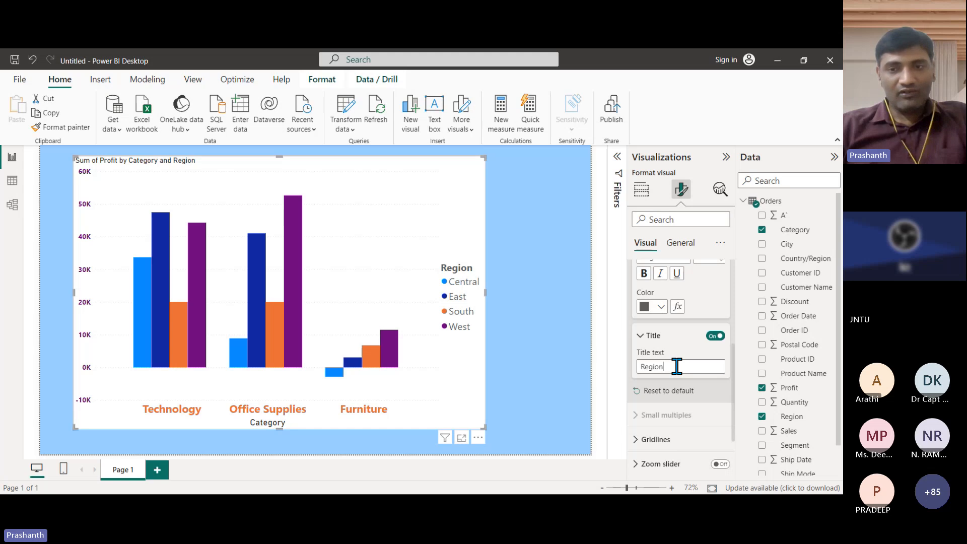
left_click_drag(639, 367, 686, 372)
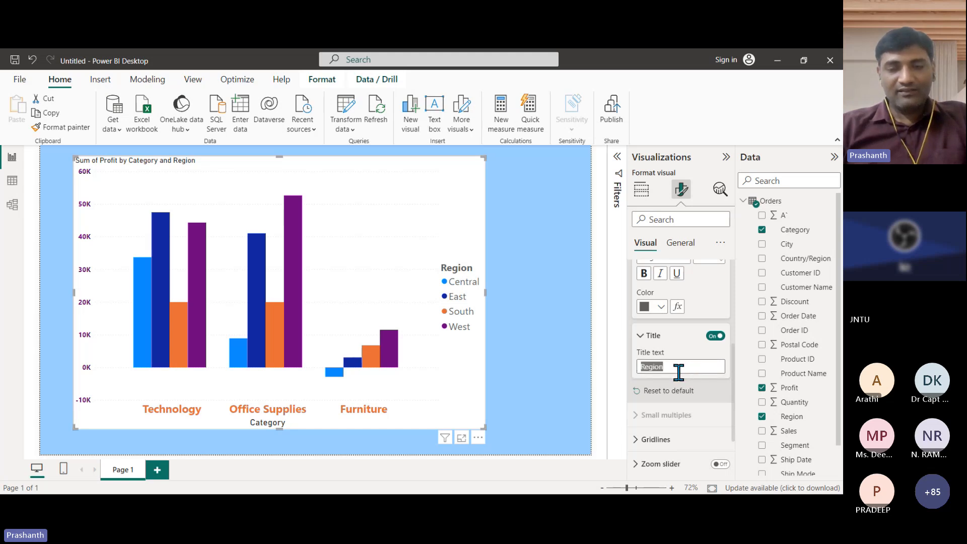
type("sdfdfsd")
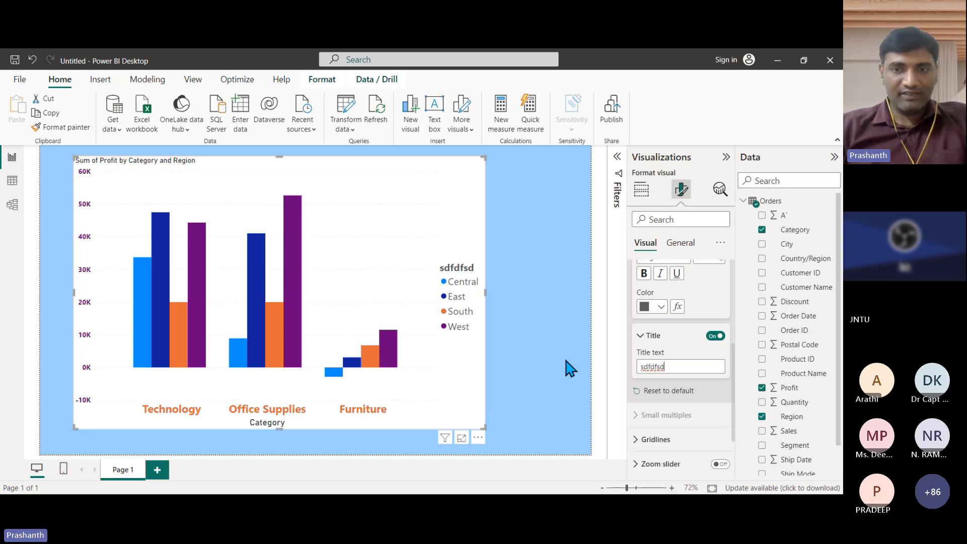
left_click(675, 367)
left_click(641, 336)
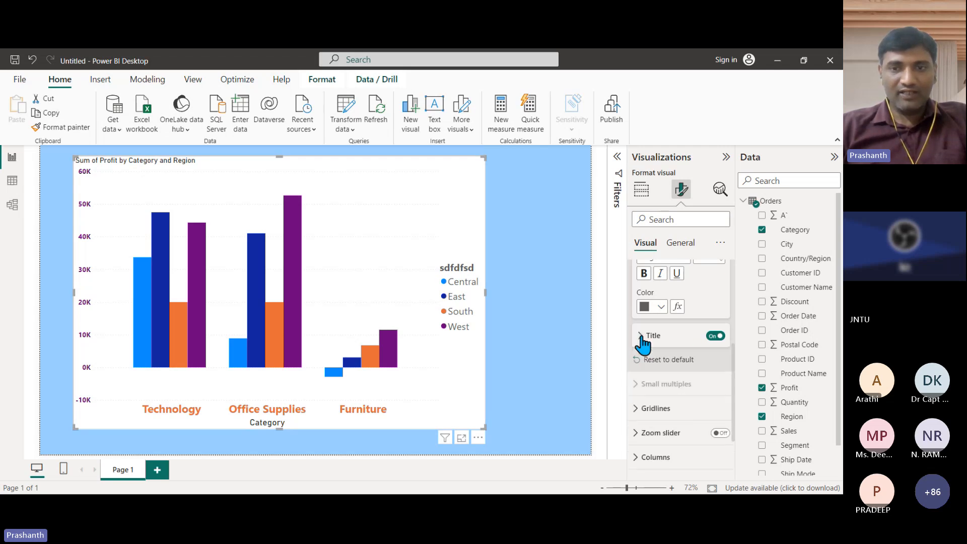
scroll(676, 348, "up", 2)
scroll(680, 353, "up", 3)
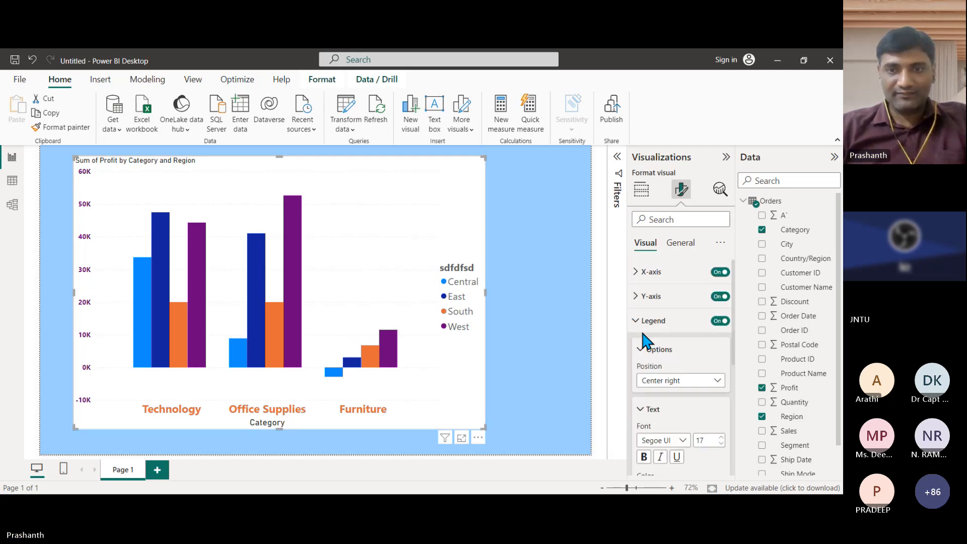
left_click(647, 323)
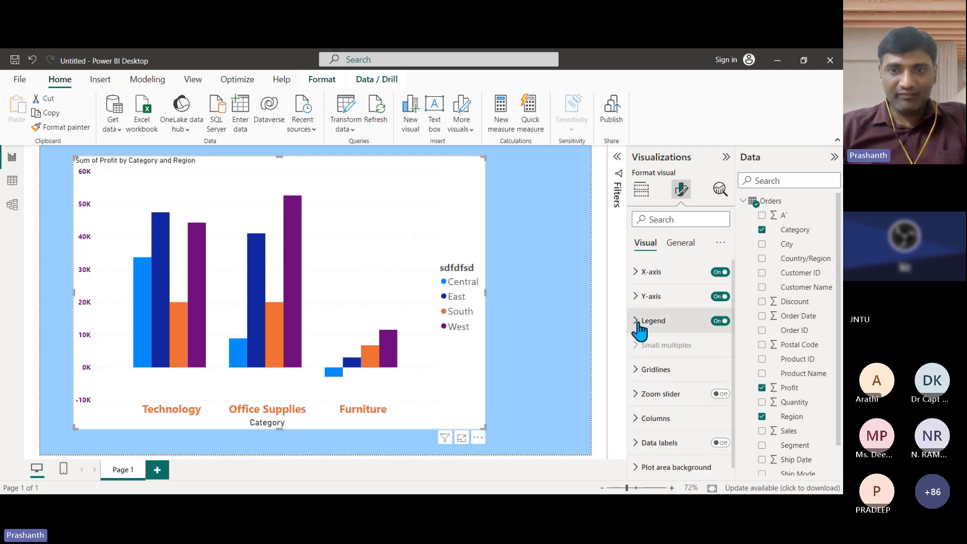
Glance at the gridline settings and recolour the Central region's columns pink
left_click(641, 371)
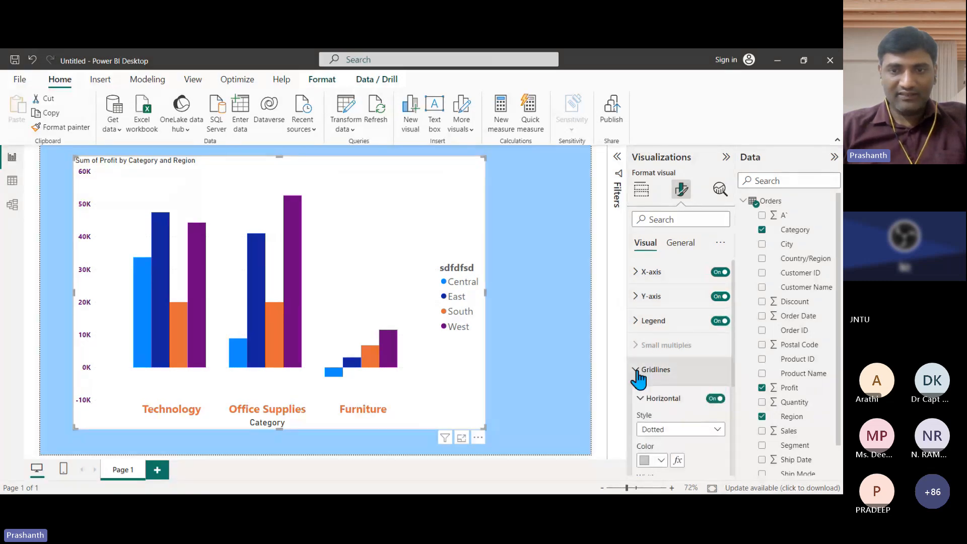
left_click(655, 369)
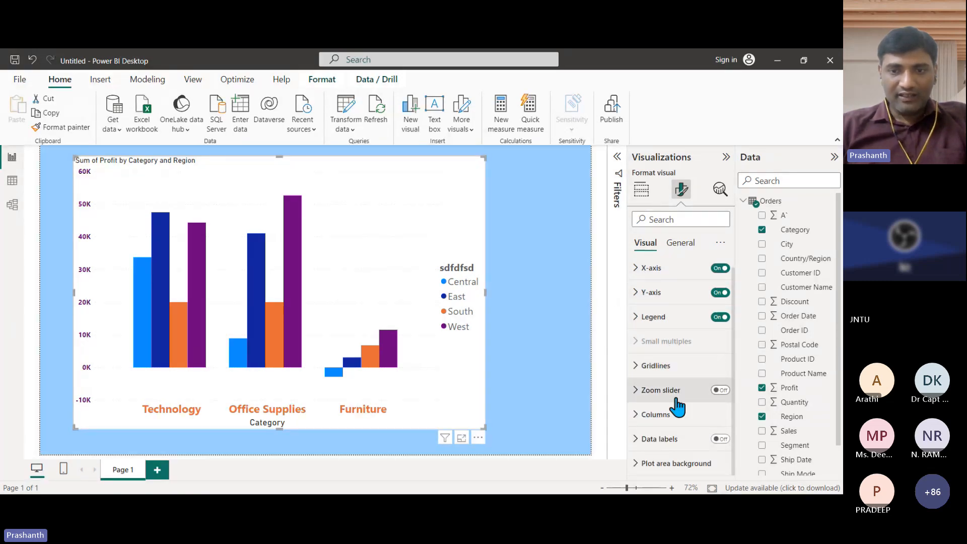
left_click(639, 415)
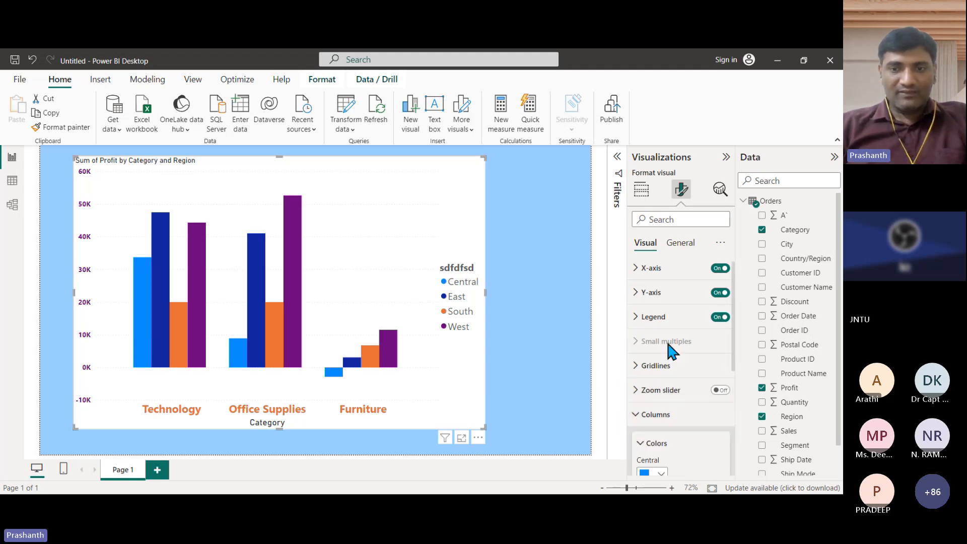
scroll(672, 348, "down", 3)
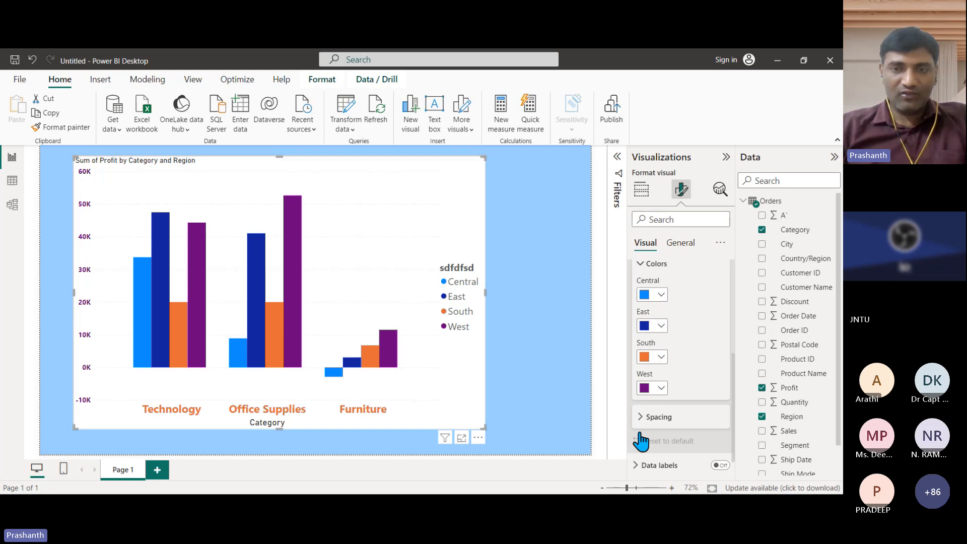
left_click(661, 295)
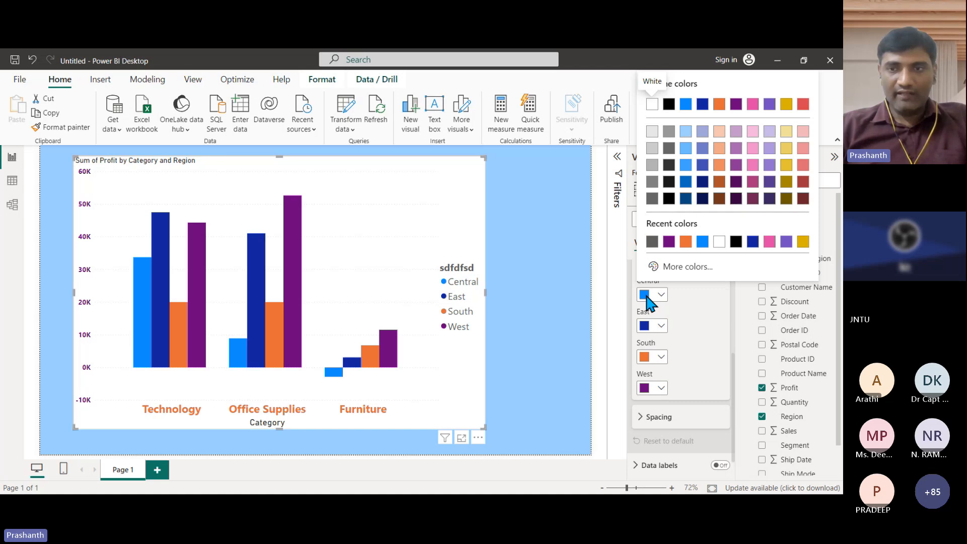
left_click(769, 242)
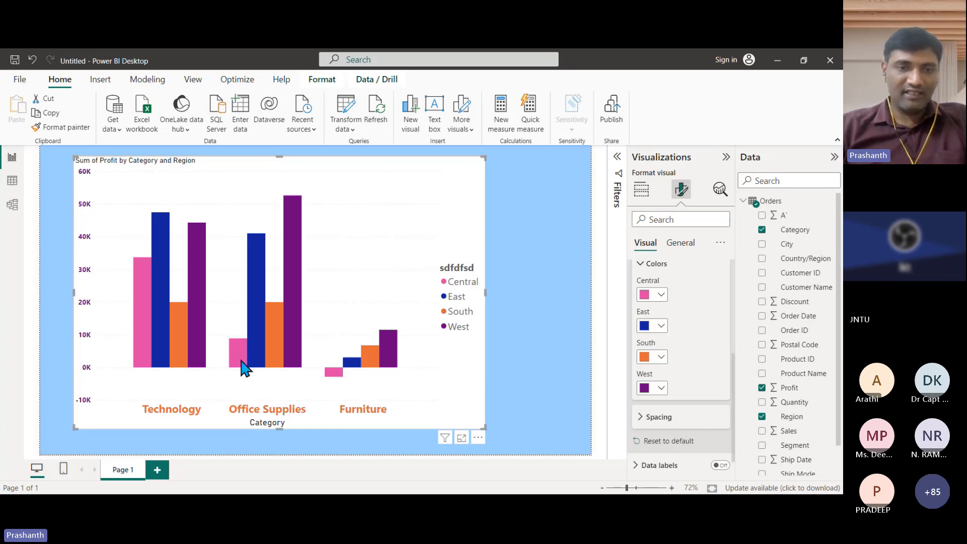
mouse_move(239, 359)
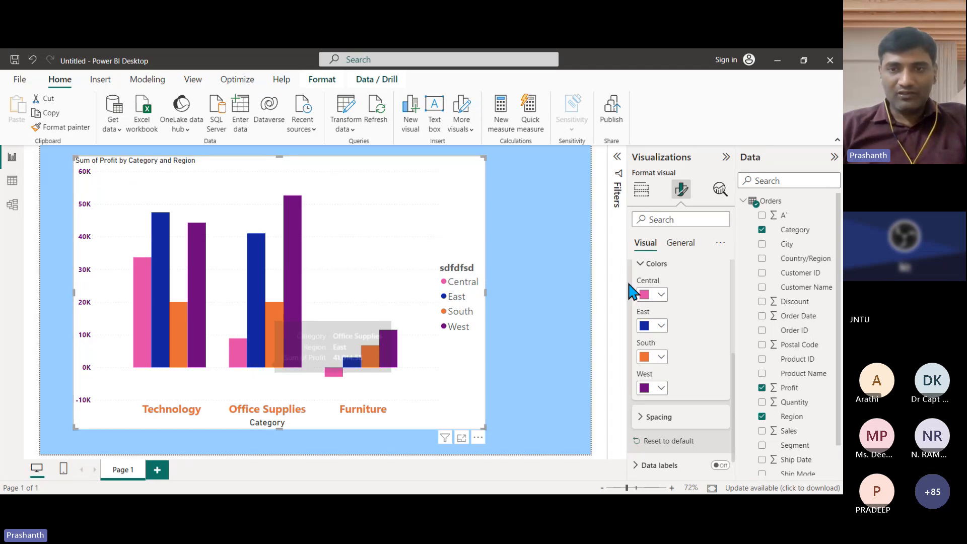
Set the inner padding in the chart's column spacing to 36 px
left_click(641, 265)
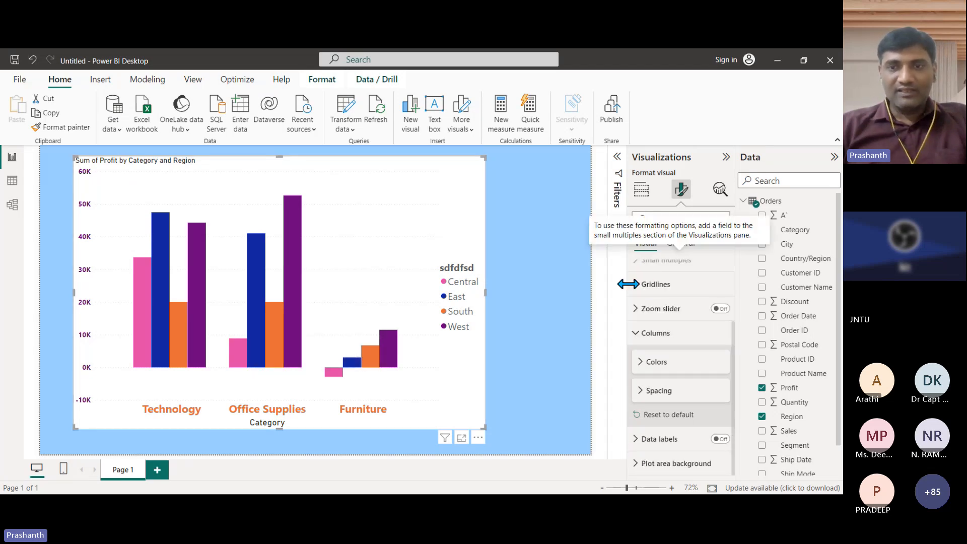
scroll(685, 371, "up", 2)
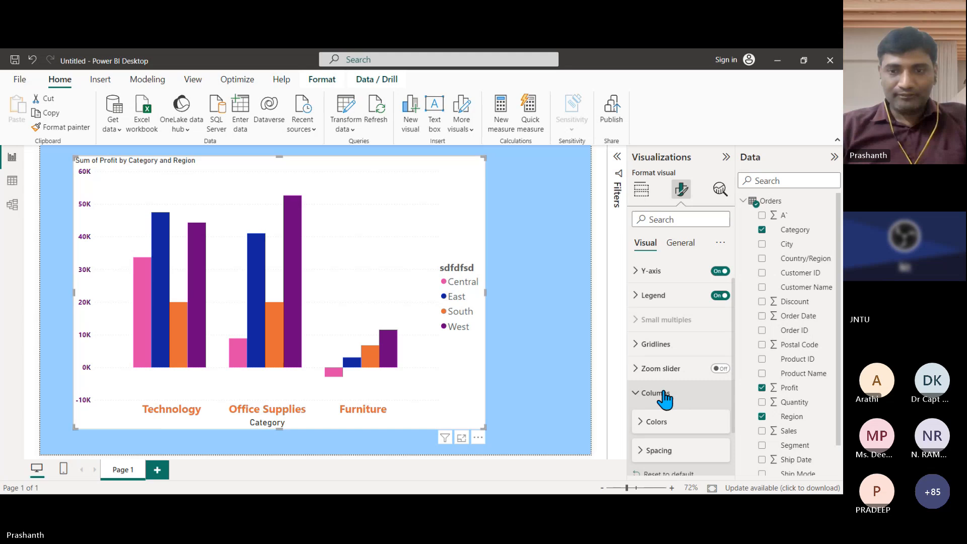
left_click(643, 424)
scroll(680, 398, "down", 1)
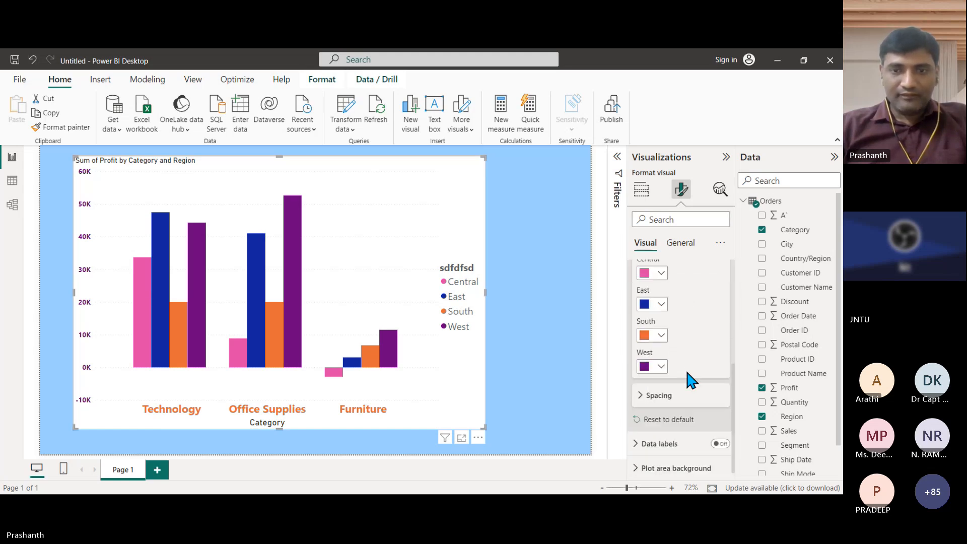
left_click(643, 395)
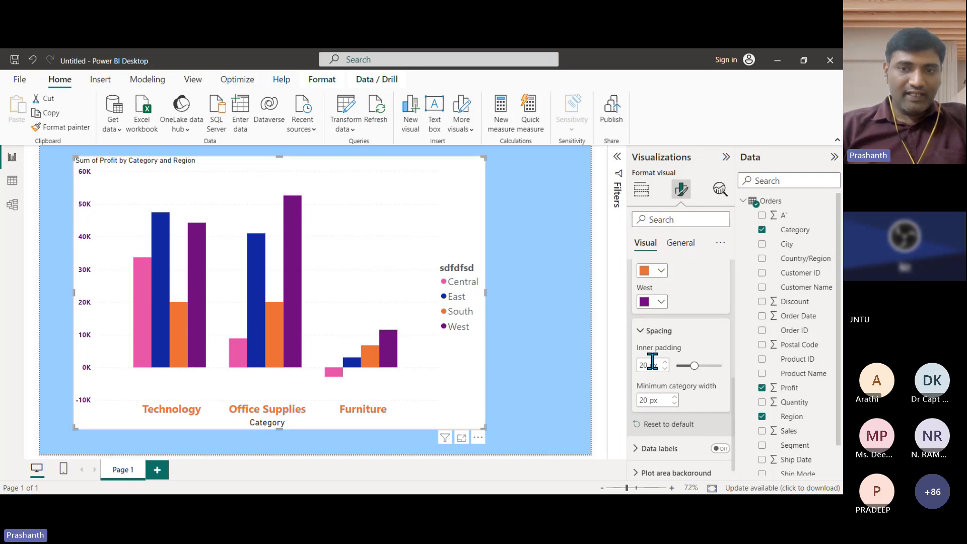
left_click_drag(692, 361, 709, 367)
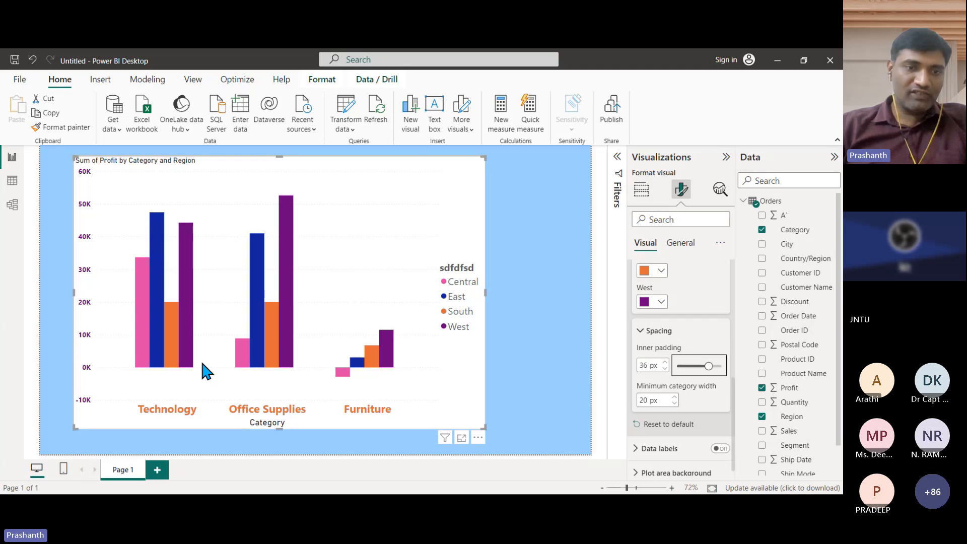
Reduce the inner padding between the chart's columns to 19 px and close the column settings
left_click_drag(709, 366, 694, 367)
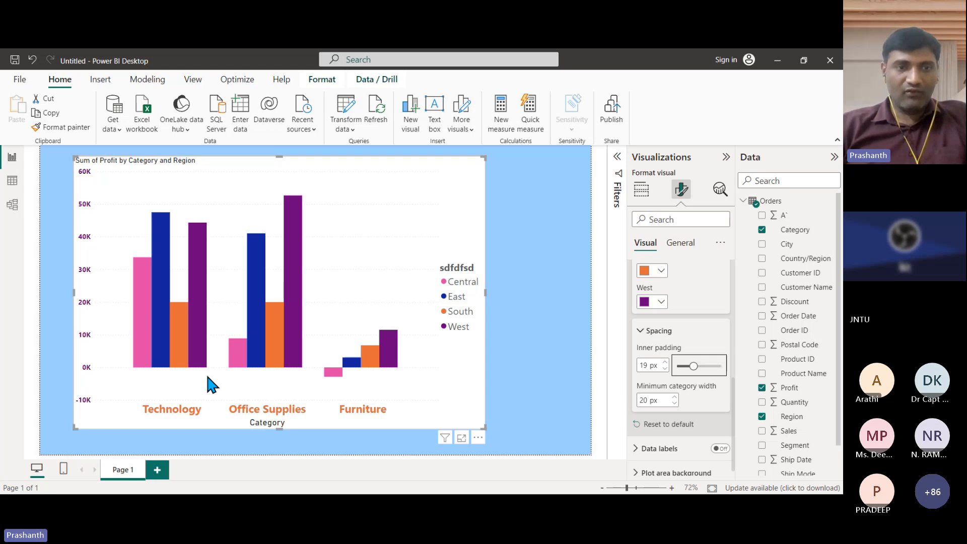
left_click(644, 333)
scroll(647, 312, "up", 3)
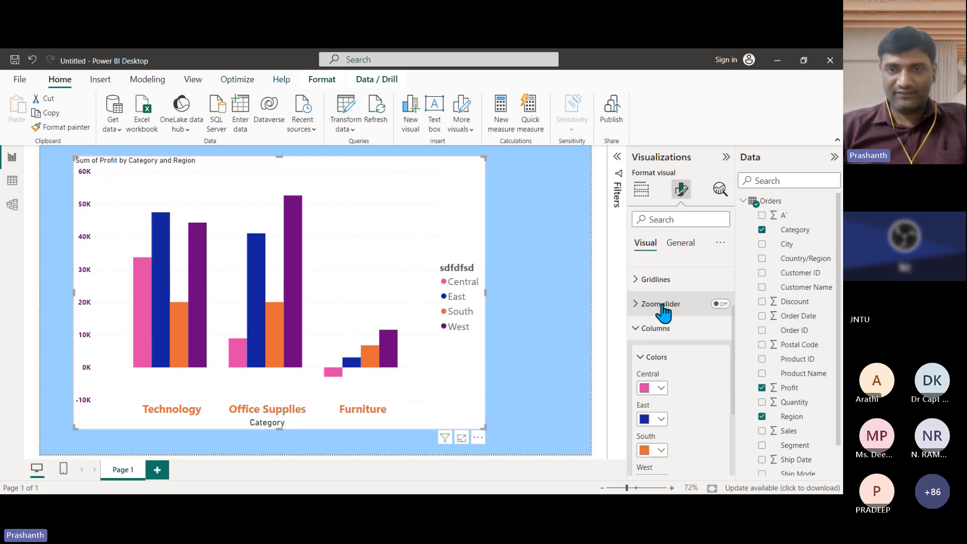
left_click(639, 335)
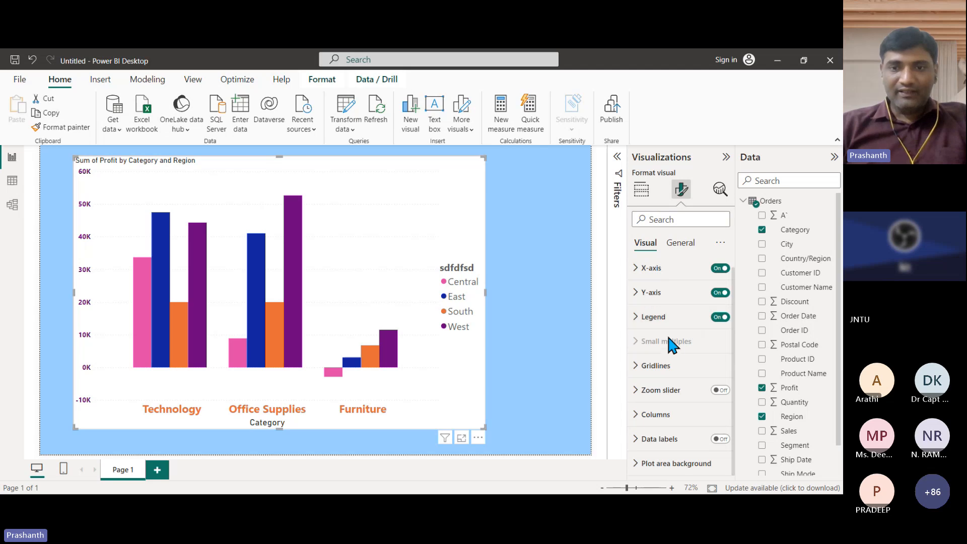
Turn on data labels for the chart's columns and inspect the label on Furniture's West column
left_click(637, 440)
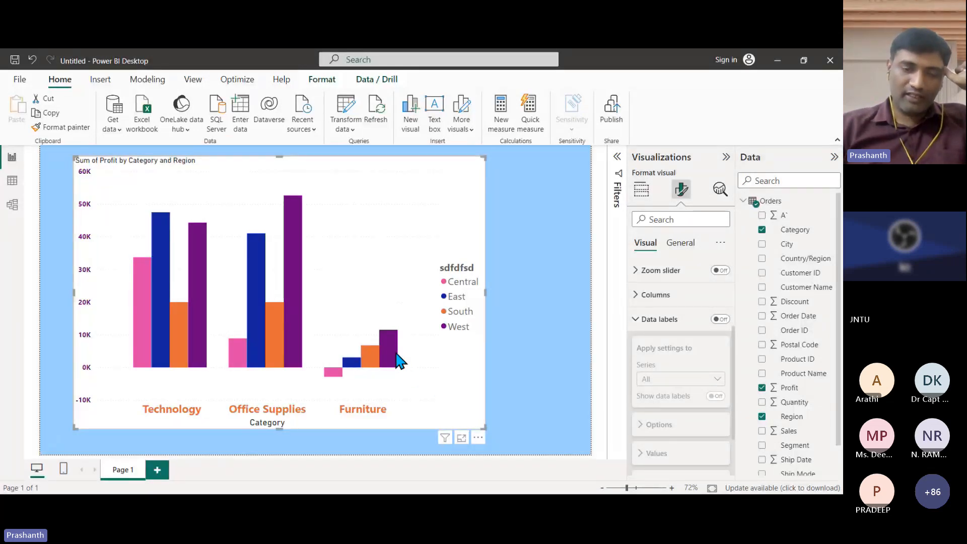
mouse_move(397, 356)
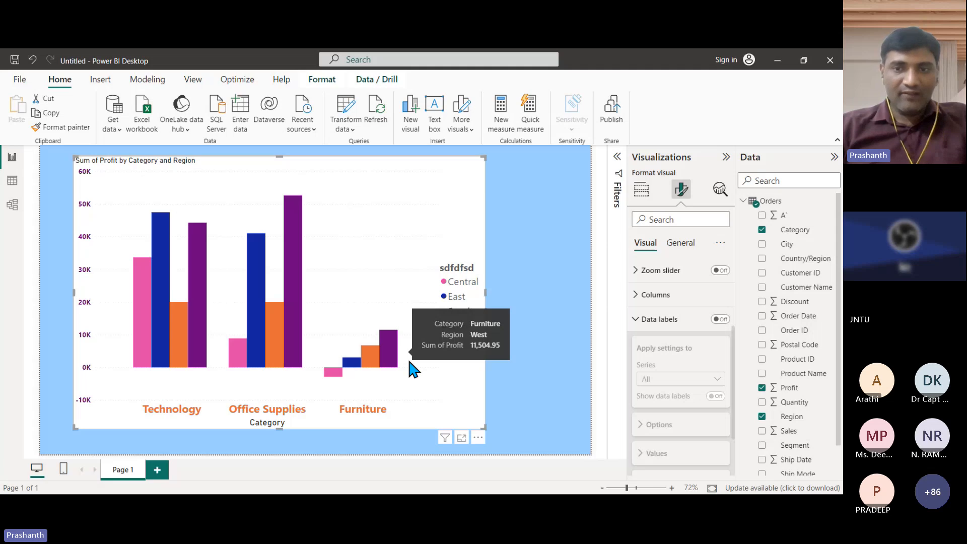
left_click(720, 320)
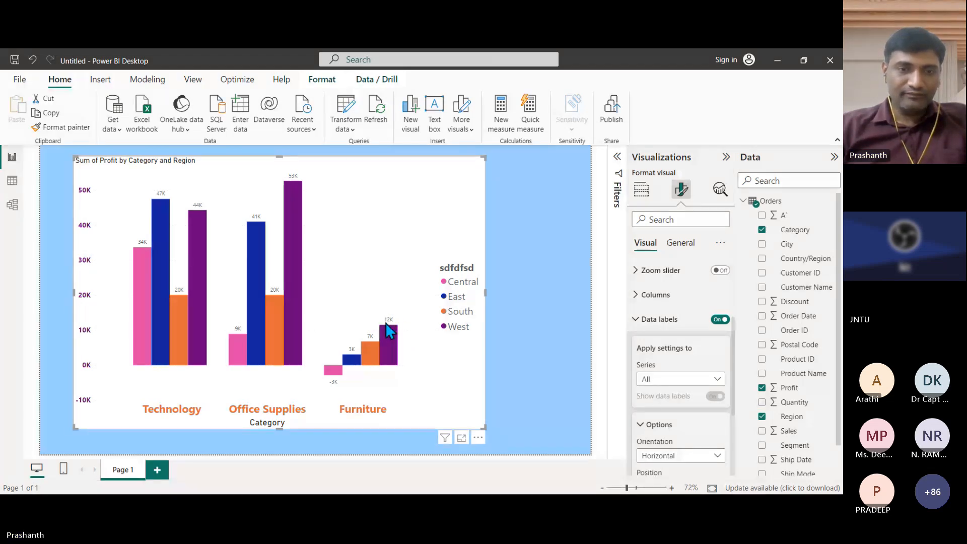
mouse_move(394, 328)
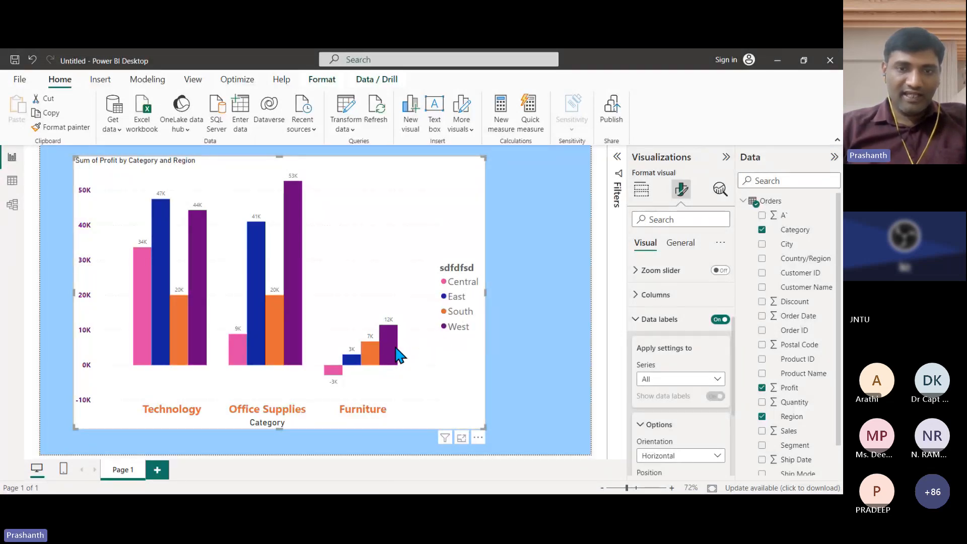
Check which fields are assigned to the chart and return to its format settings
scroll(665, 319, "up", 3)
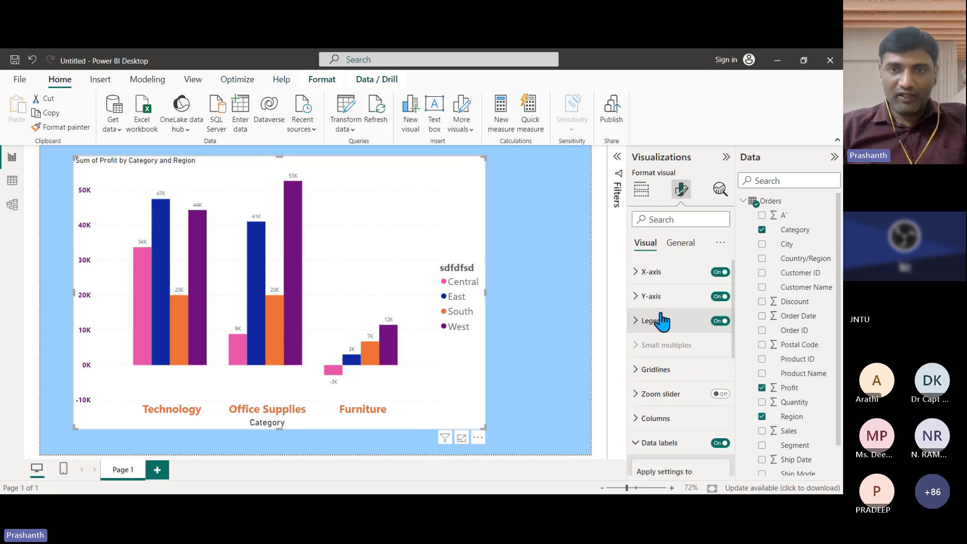
left_click(641, 191)
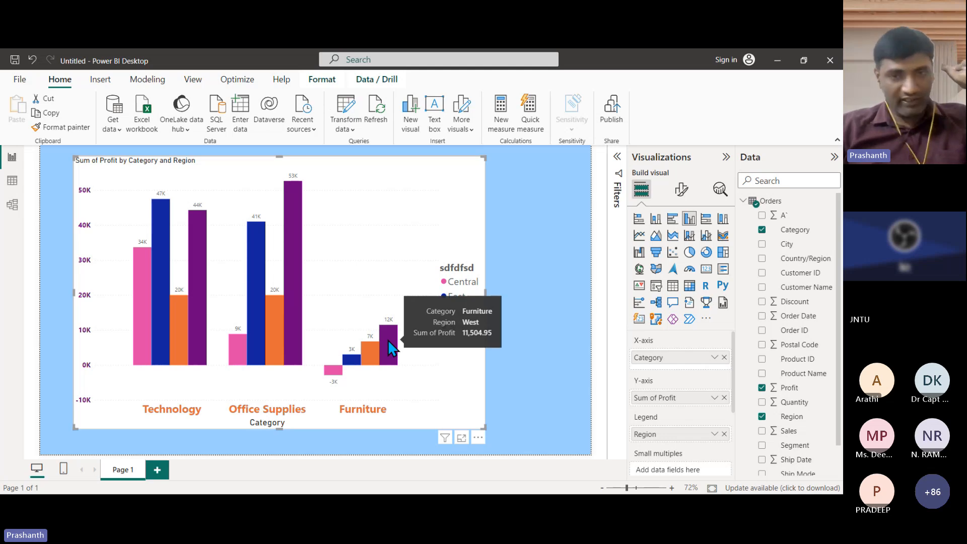
left_click(682, 190)
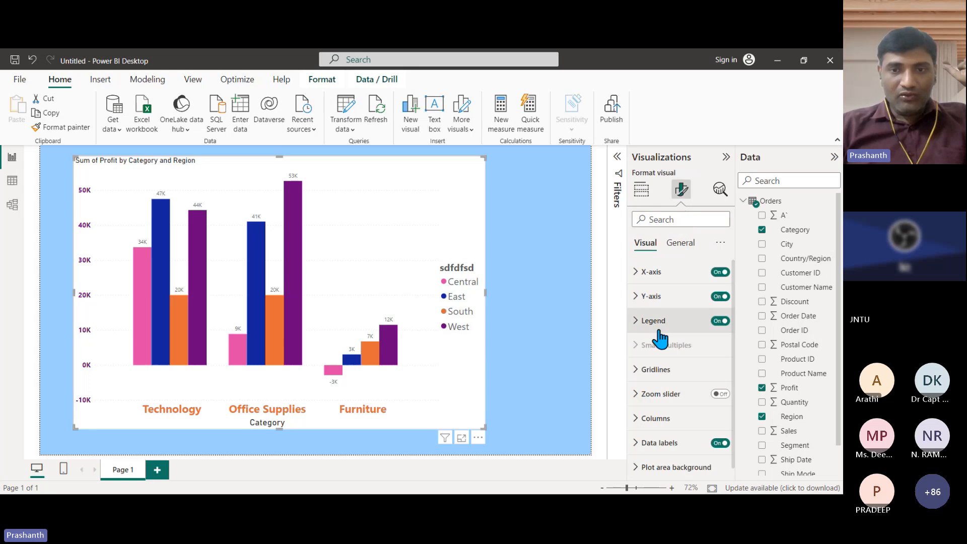
scroll(662, 413, "down", 1)
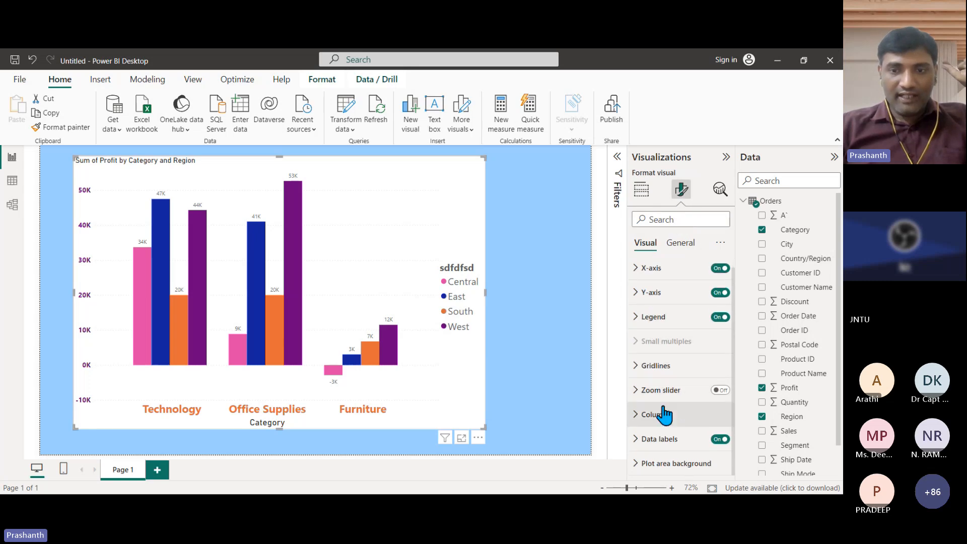
Apply the data label settings to the Central series and hide the labels on its columns
left_click(640, 443)
scroll(665, 393, "down", 3)
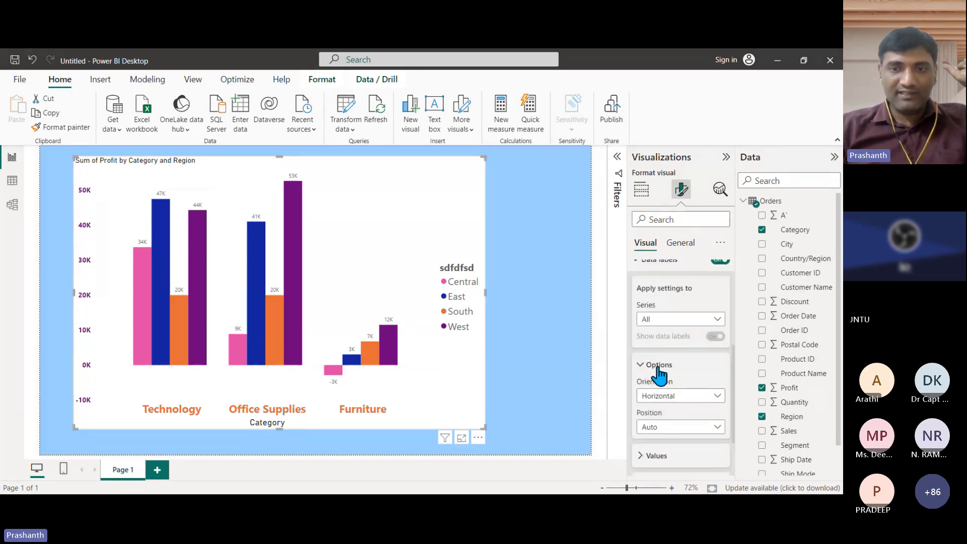
scroll(701, 290, "up", 2)
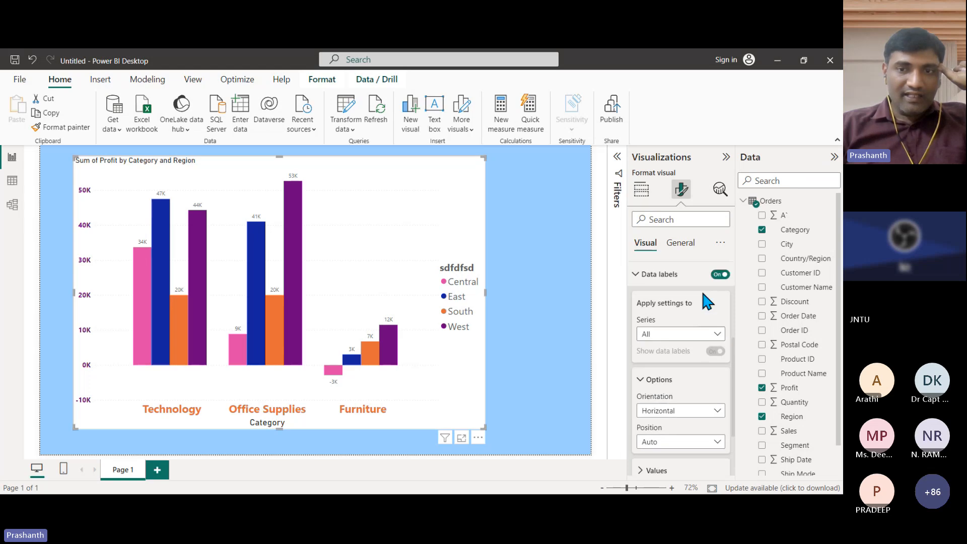
left_click(656, 380)
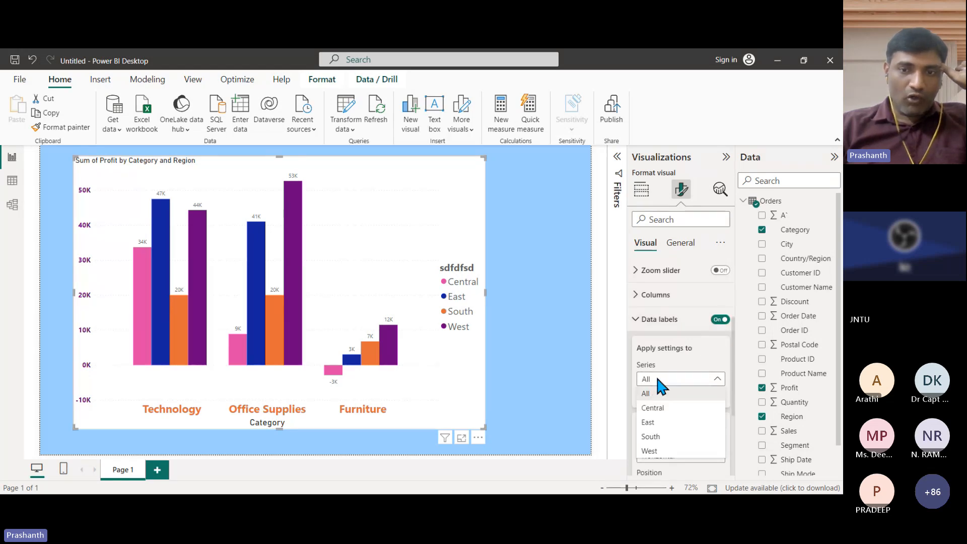
left_click(663, 409)
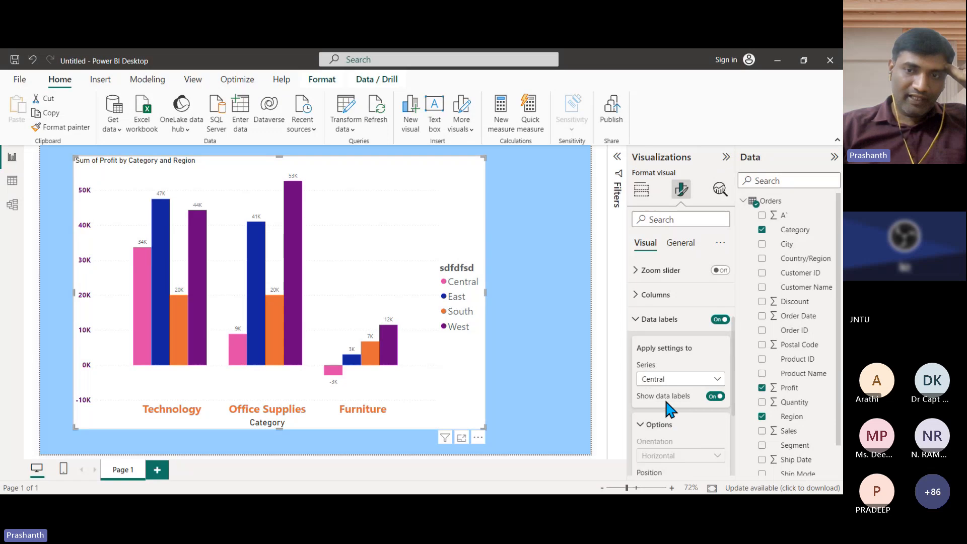
left_click(719, 320)
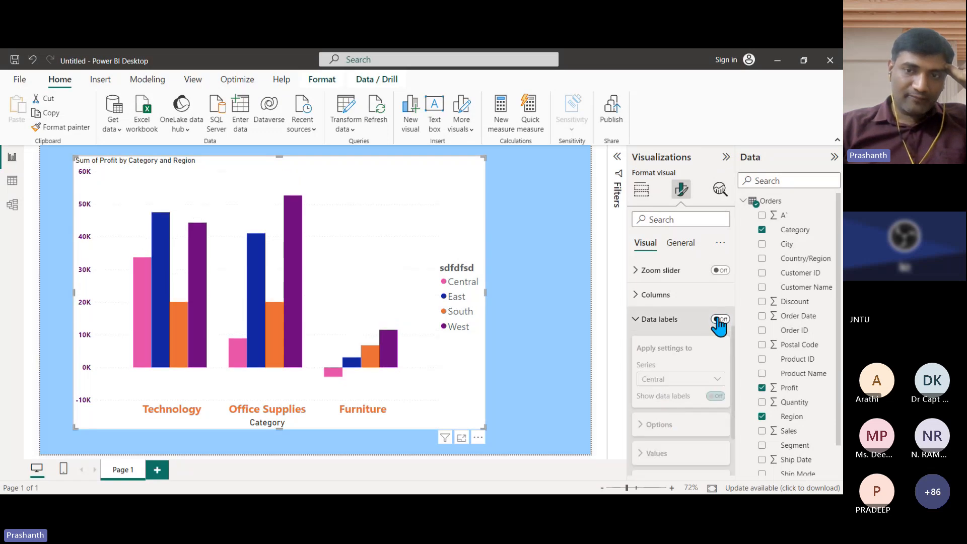
left_click(719, 321)
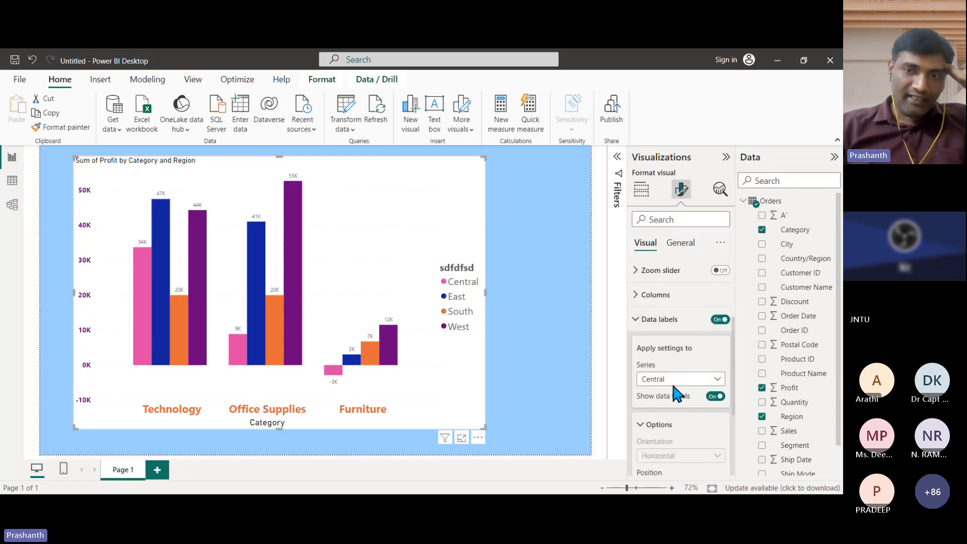
scroll(671, 436, "down", 2)
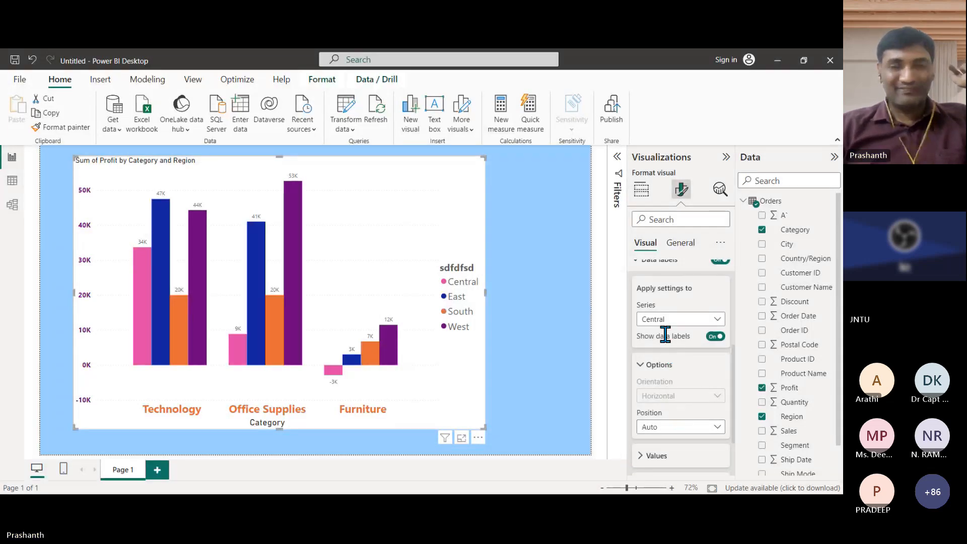
left_click(716, 337)
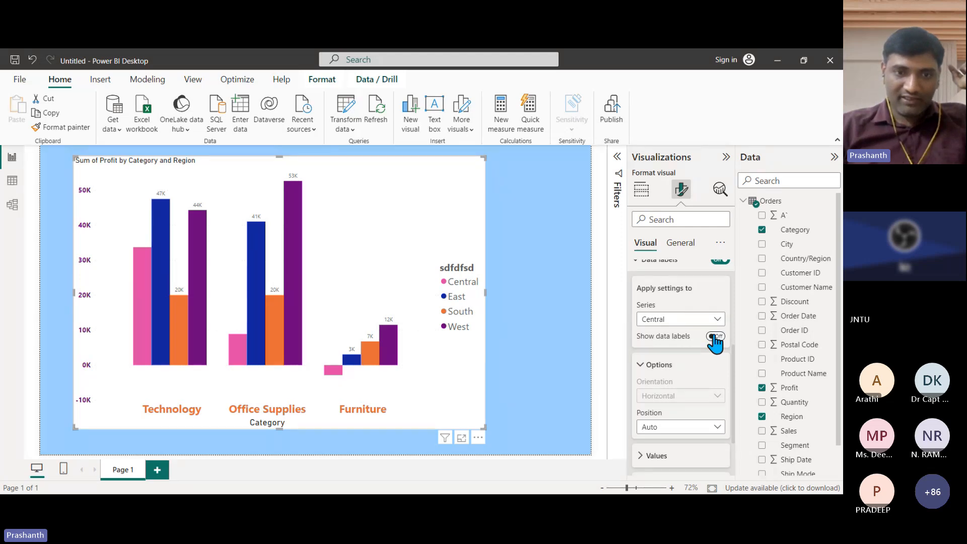
left_click(716, 338)
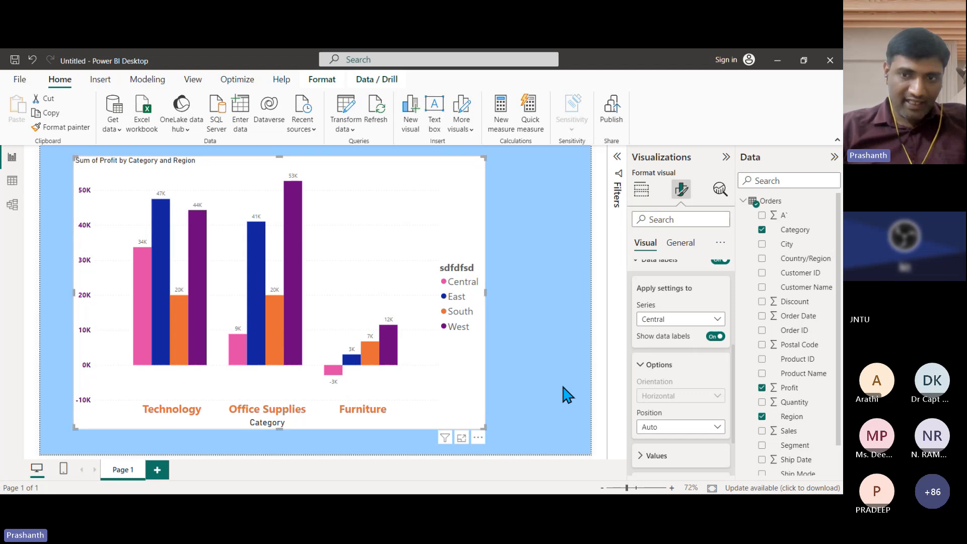
left_click(716, 336)
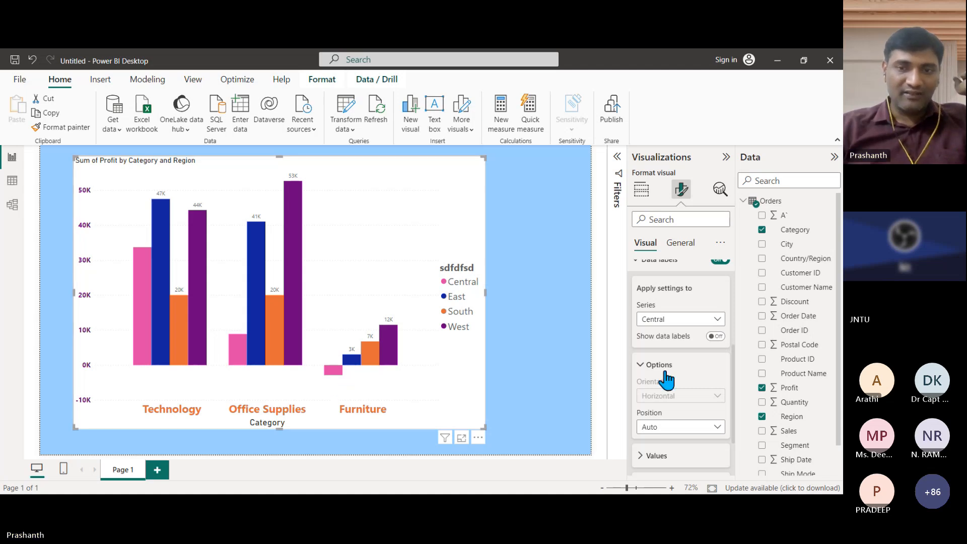
Try hiding the data labels of the East series and restore them
left_click(674, 319)
left_click(668, 363)
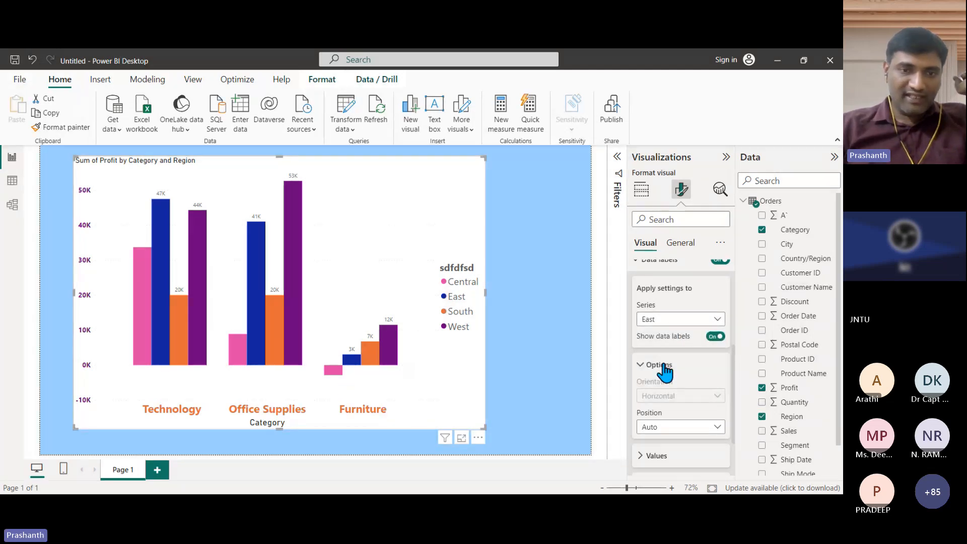
left_click(716, 336)
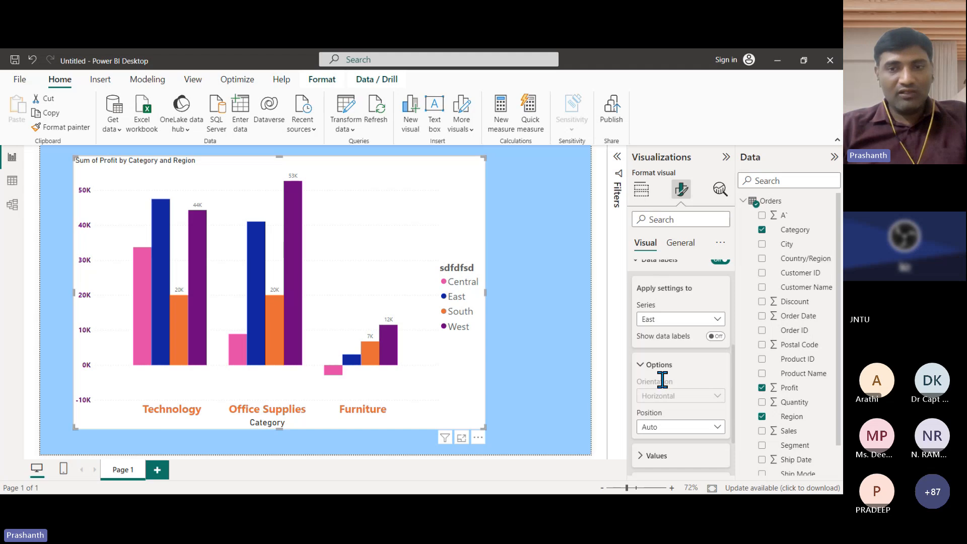
left_click(715, 337)
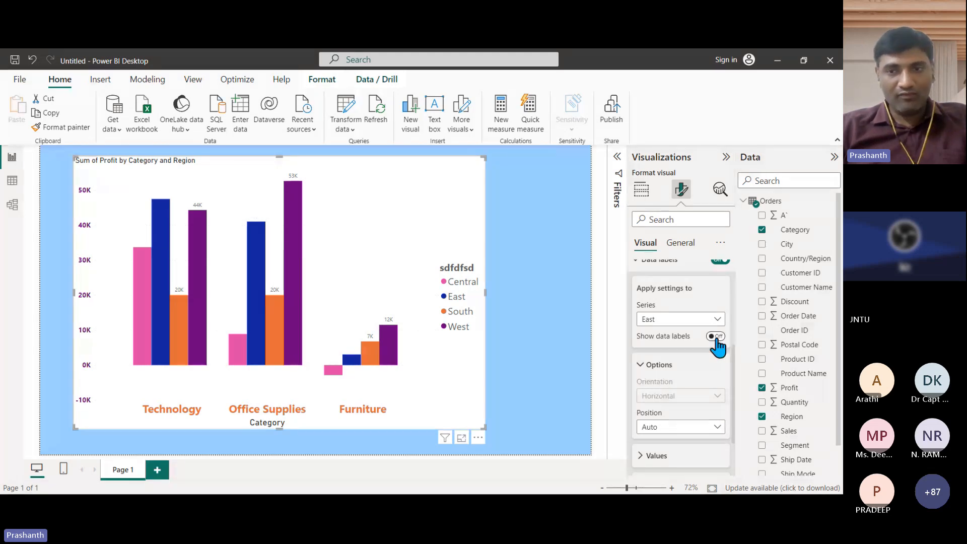
Apply the data label settings to all series, set their orientation to Vertical and examine the labels up close
left_click(688, 321)
left_click(684, 334)
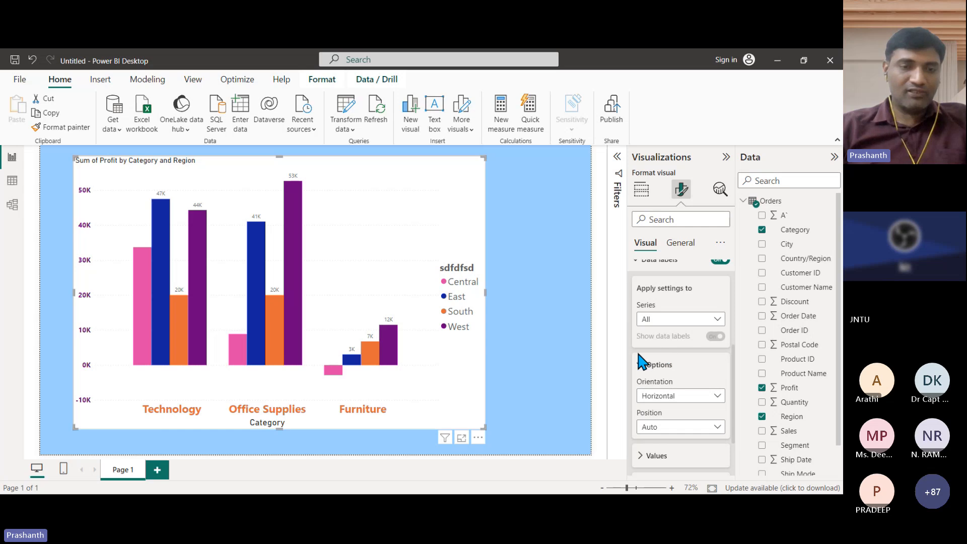
scroll(678, 372, "down", 3)
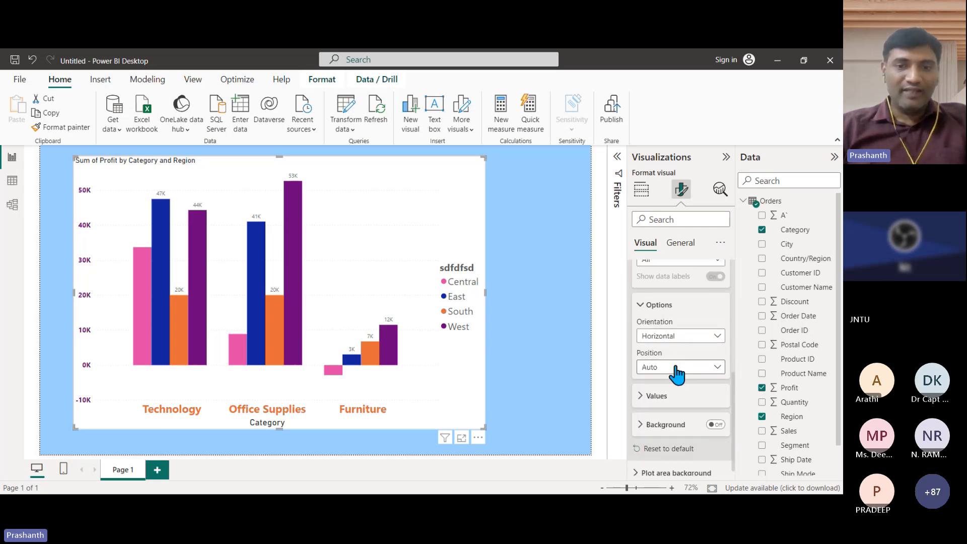
left_click(656, 337)
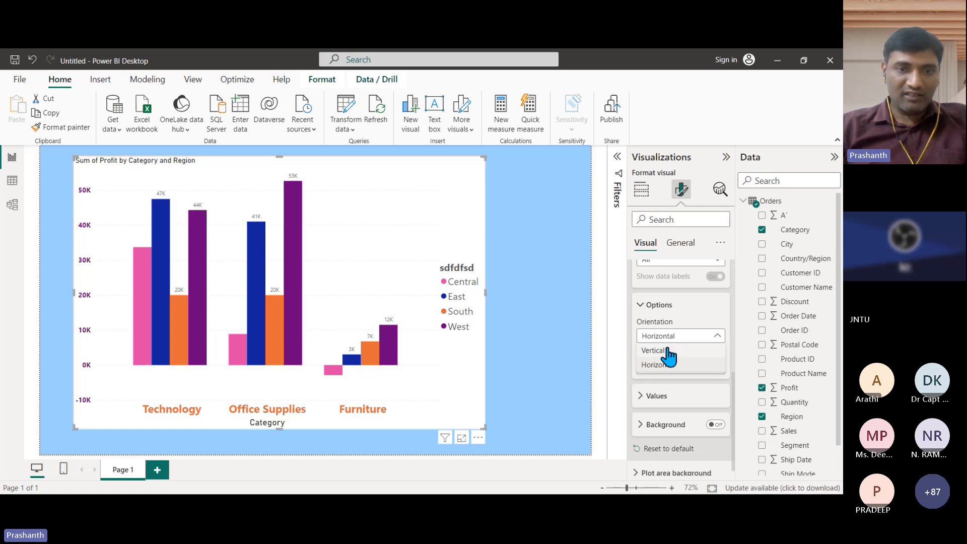
left_click(658, 351)
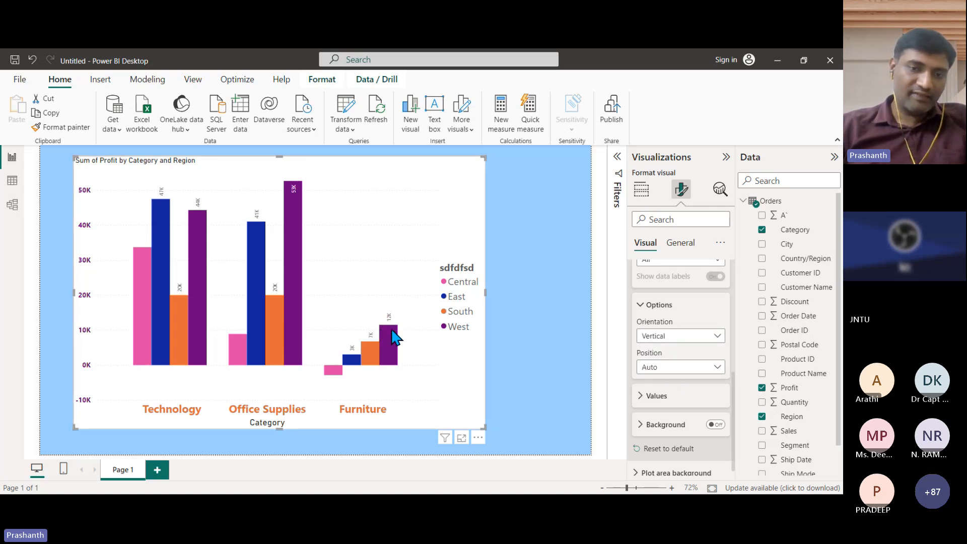
mouse_move(395, 336)
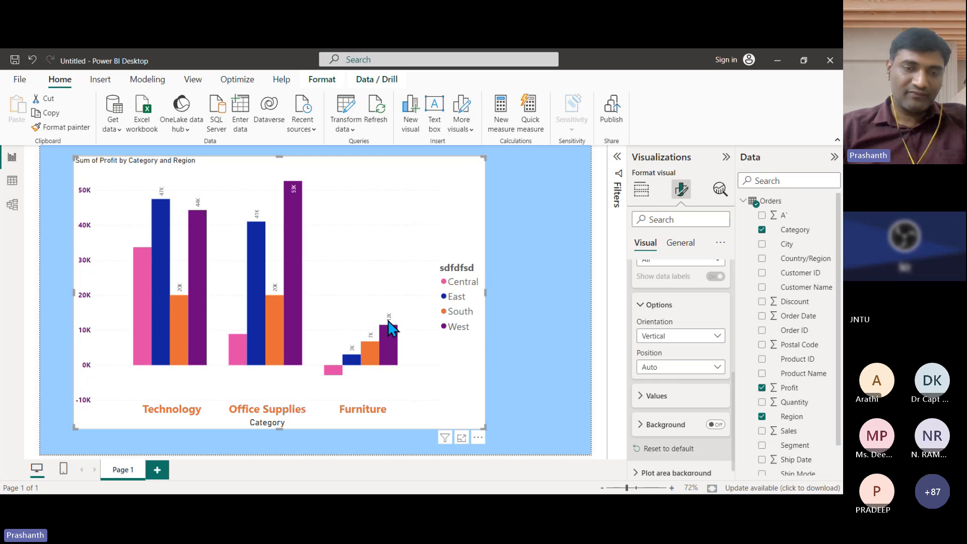
scroll(388, 325, "up", 3)
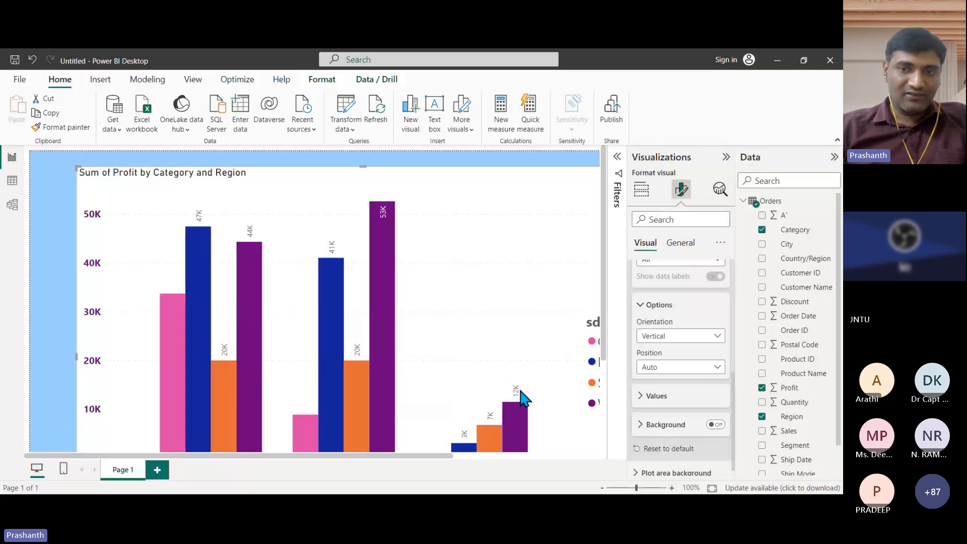
Set the data label orientation to Horizontal and open the choices for label position
left_click(666, 341)
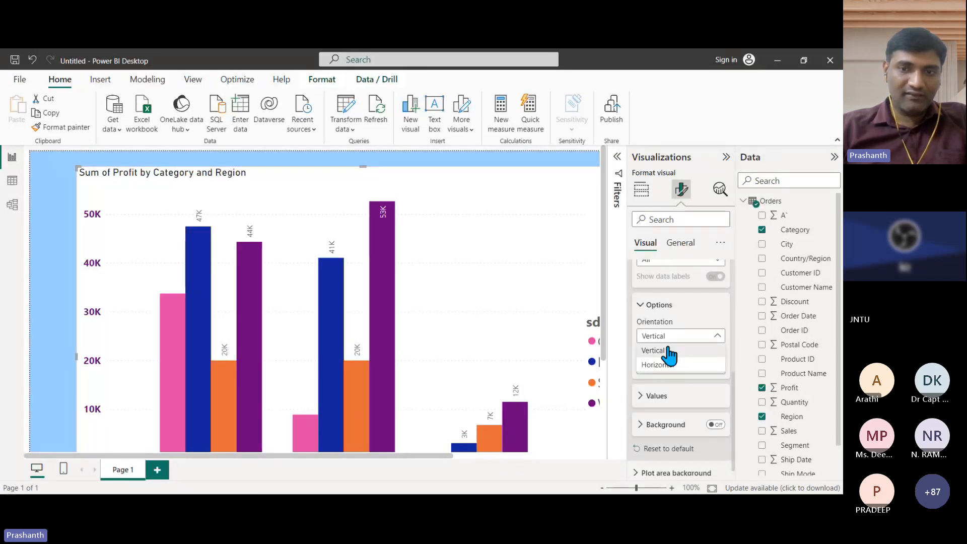
left_click(660, 365)
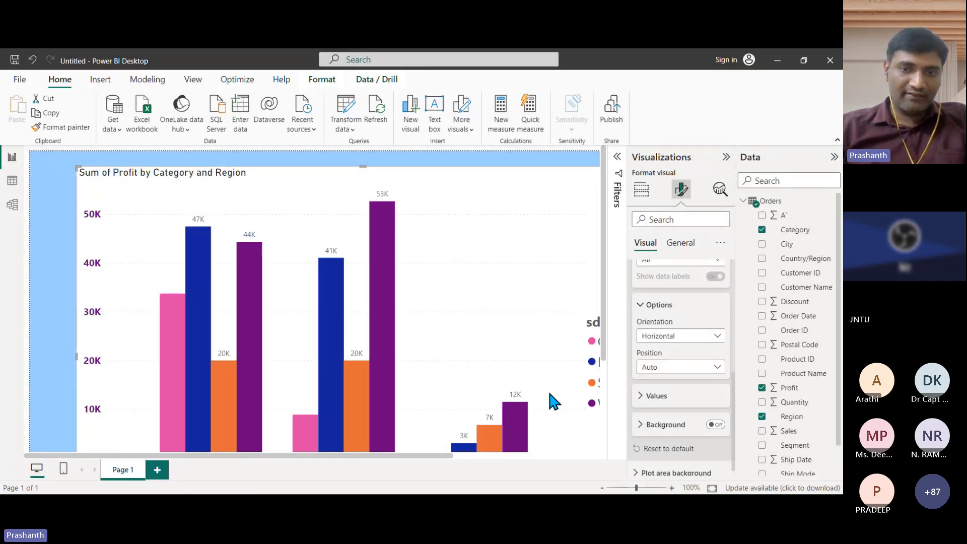
left_click(665, 368)
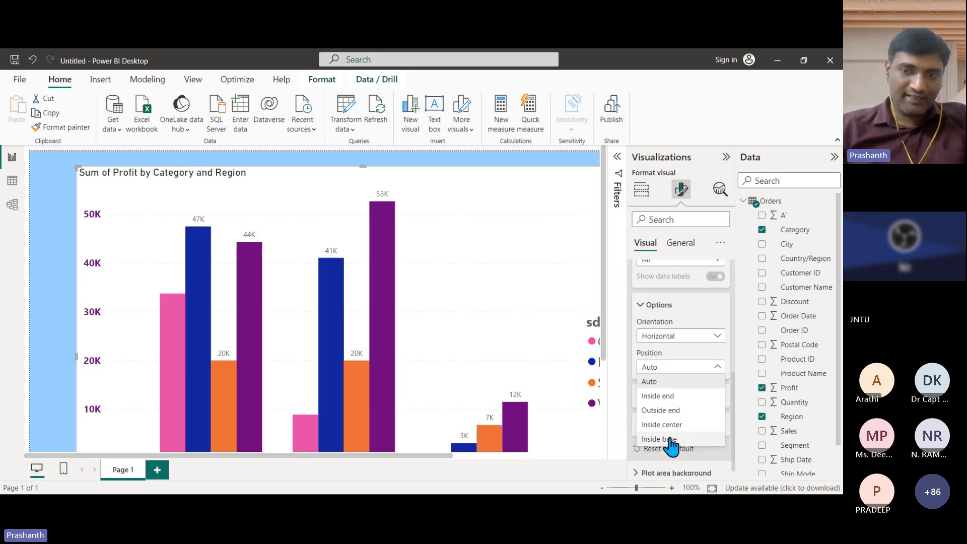
Keep the data label position on Auto and format the label values in bold at font size 15
left_click(671, 384)
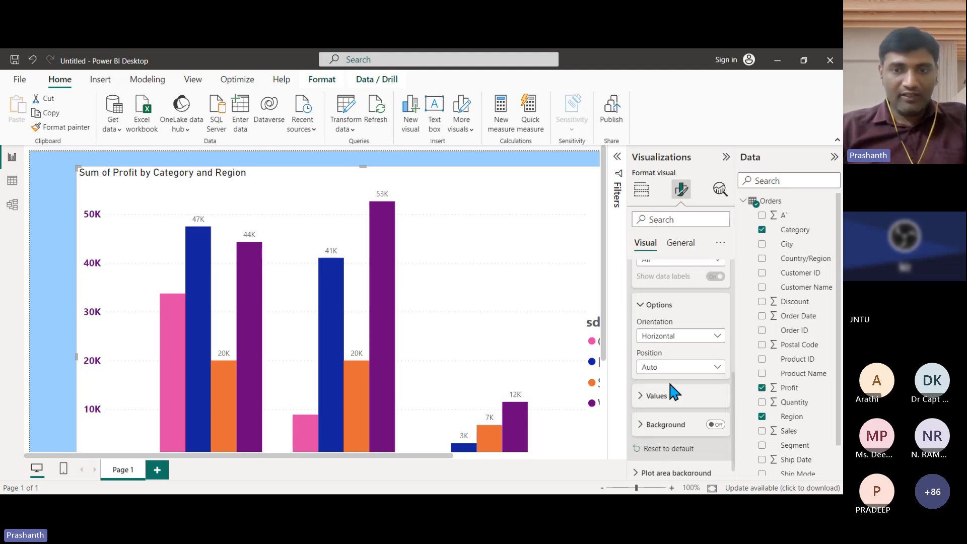
scroll(522, 361, "down", 2)
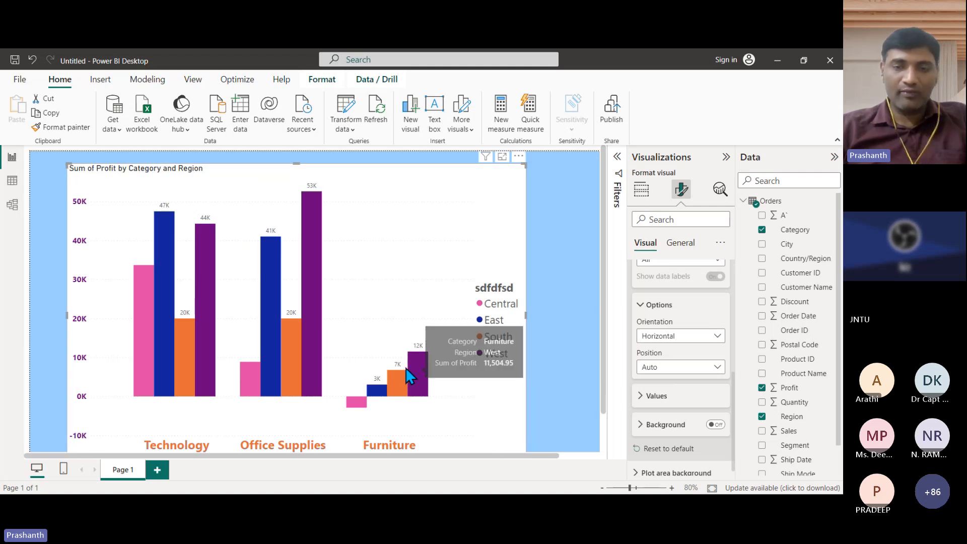
left_click(643, 397)
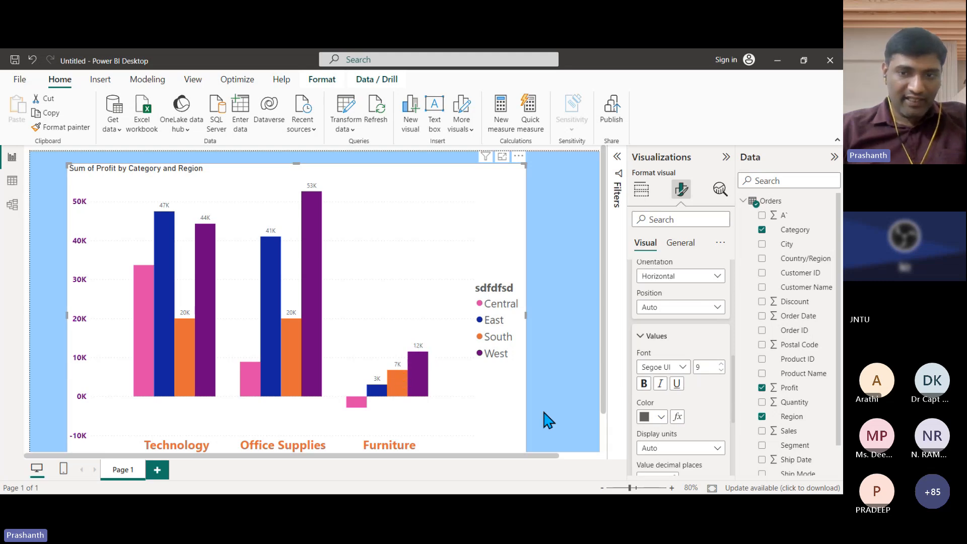
left_click(721, 364)
left_click(721, 364)
left_click(722, 363)
left_click(722, 363)
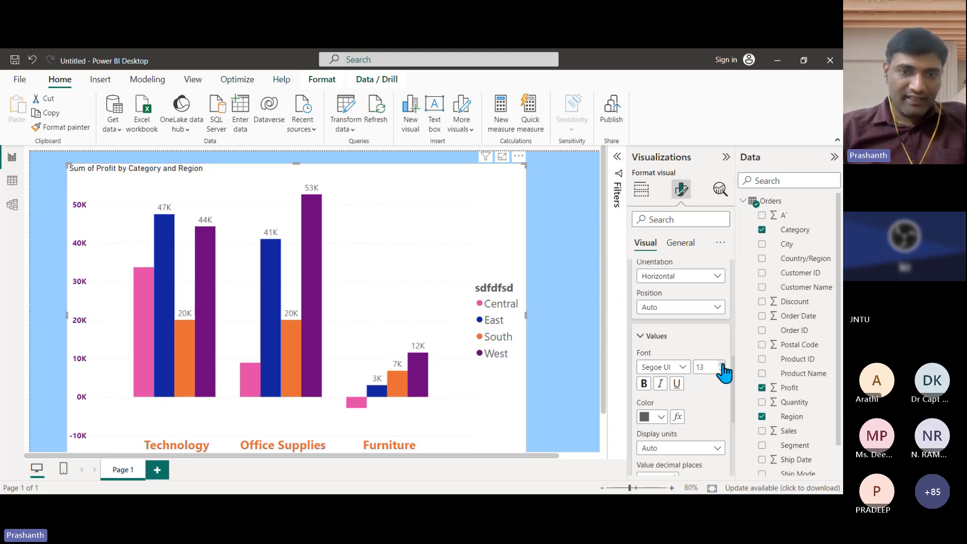
left_click(722, 364)
left_click(721, 364)
left_click(644, 384)
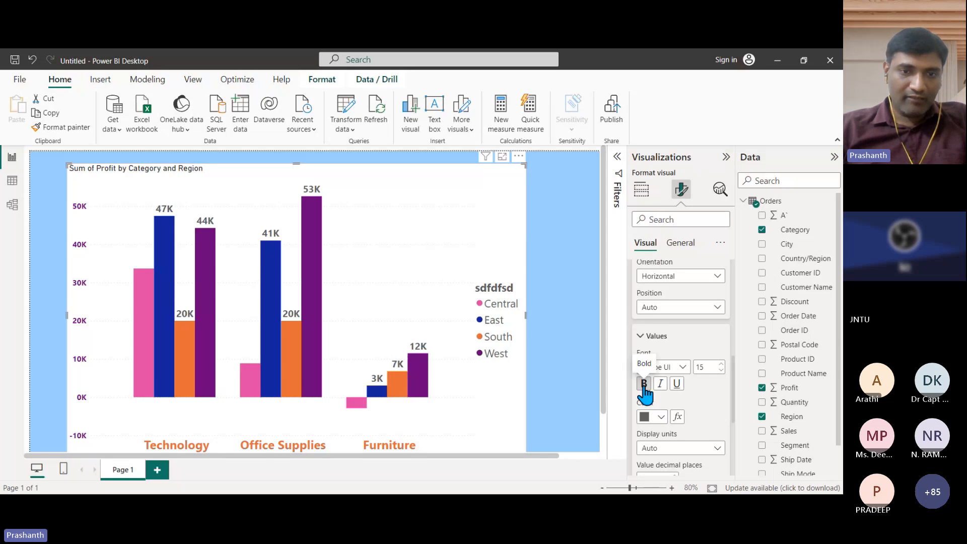
Try display units None for the data label values, and set them to Thousands
scroll(664, 433, "down", 1)
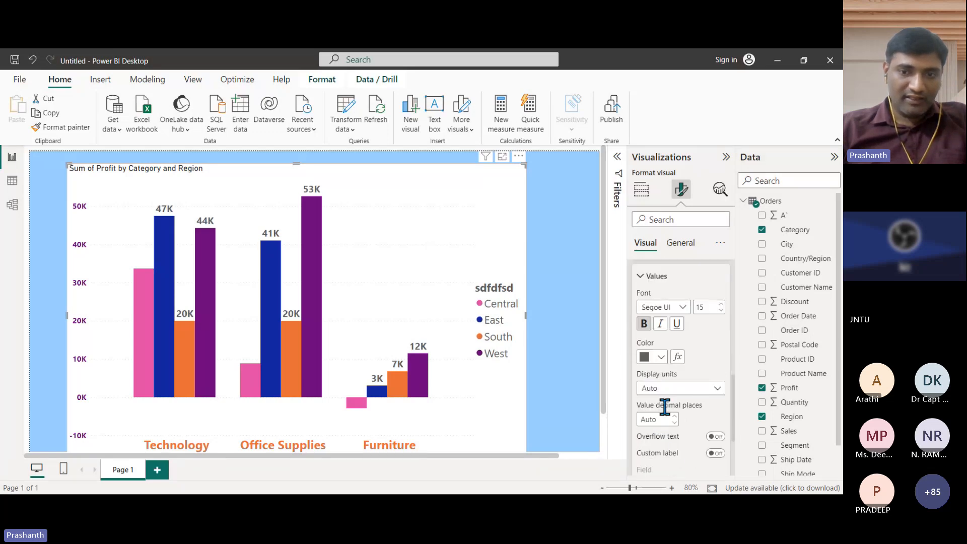
left_click(663, 389)
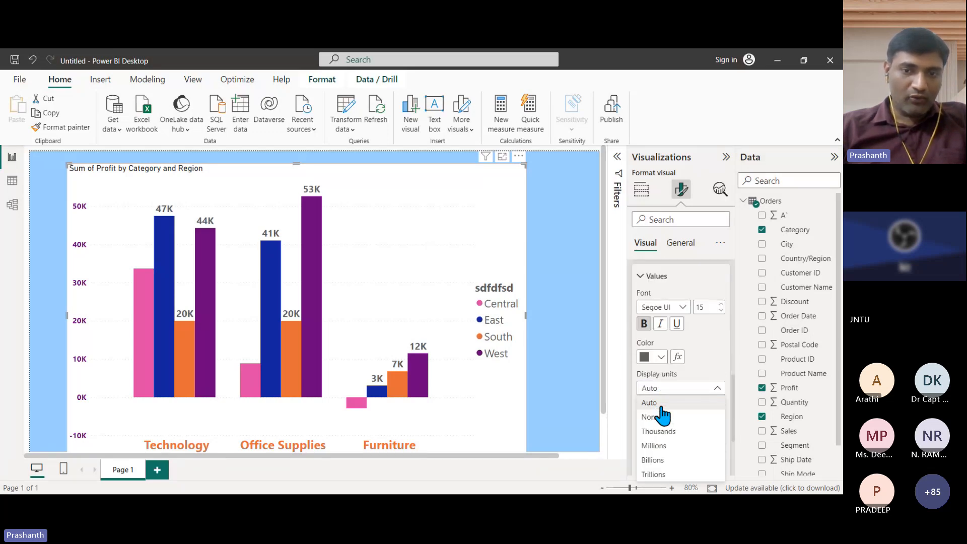
left_click(661, 417)
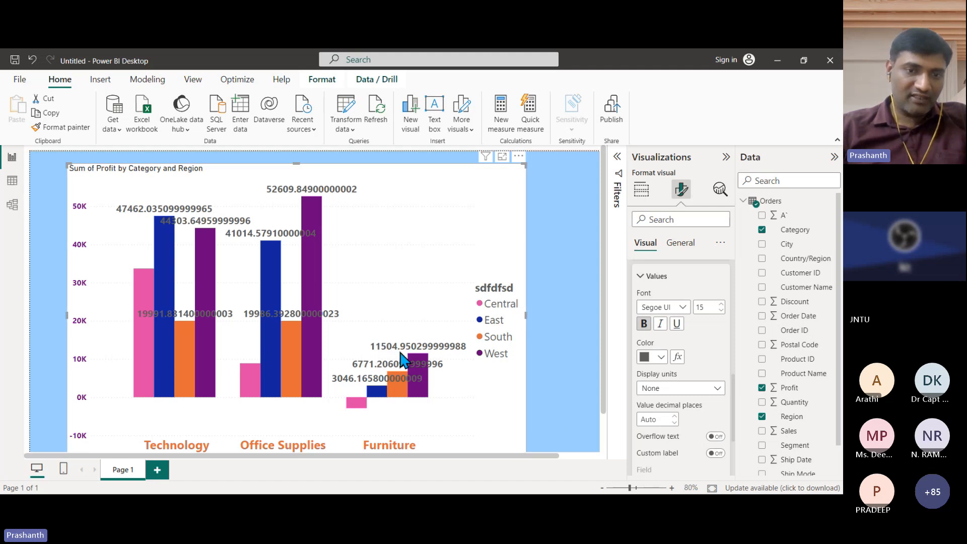
left_click(665, 398)
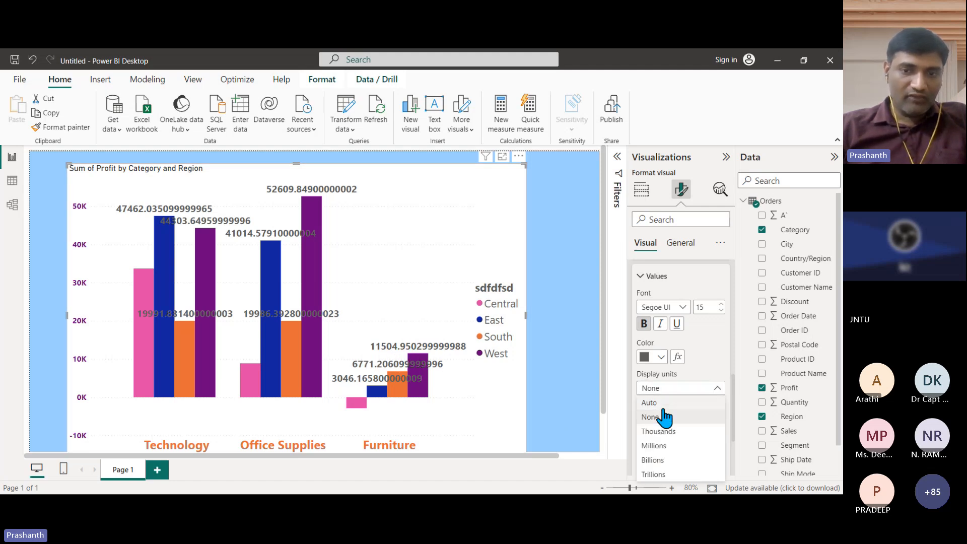
left_click(668, 433)
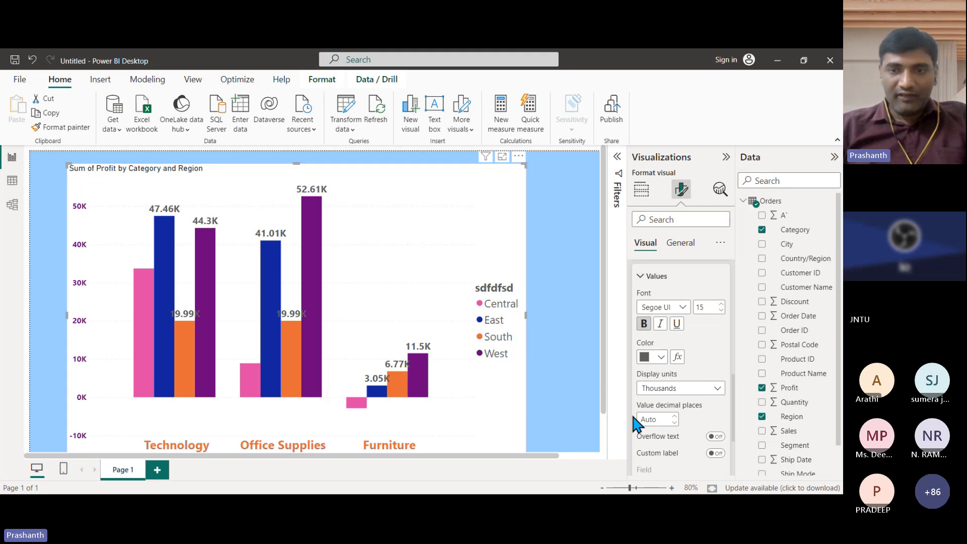
scroll(660, 401, "up", 3)
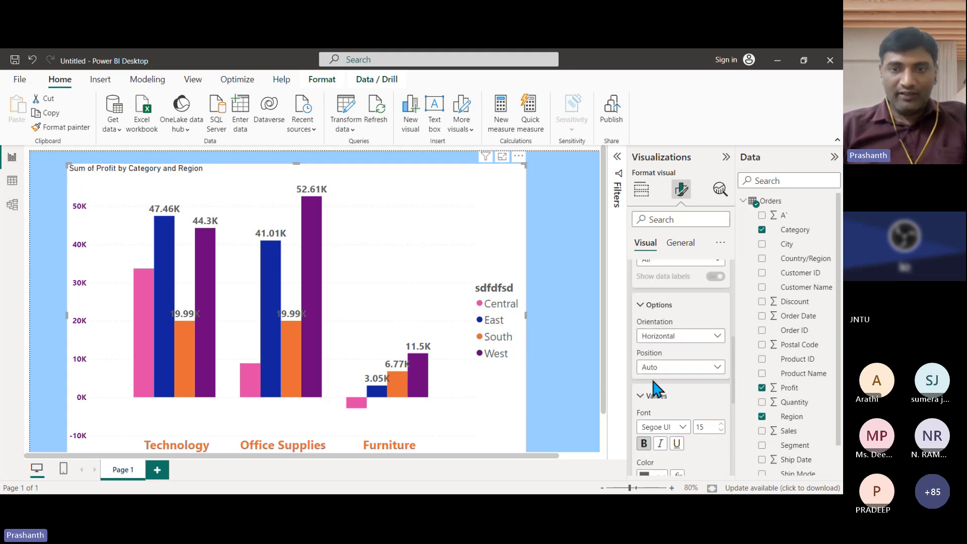
left_click(656, 395)
left_click(650, 307)
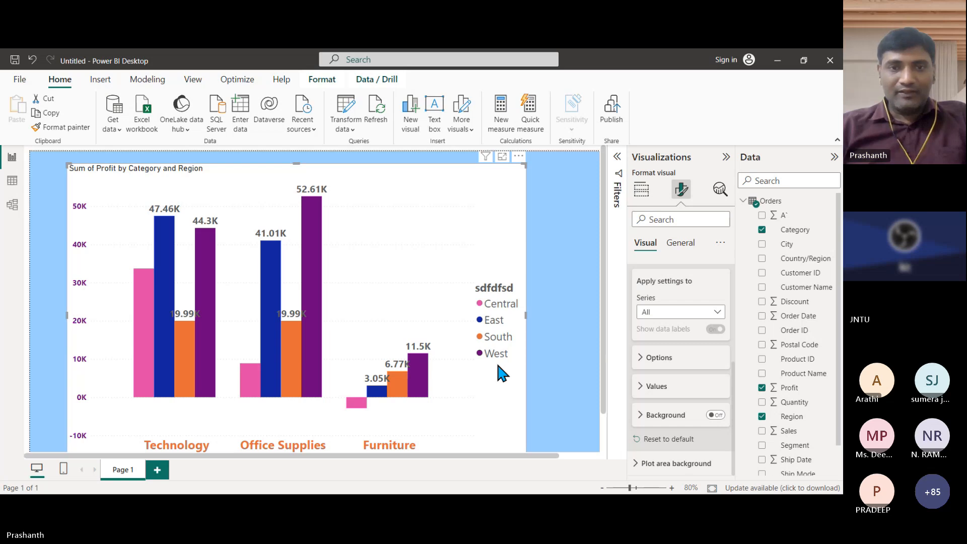
Turn on the data label background, color it purple and set its transparency to 39%
scroll(496, 361, "down", 1)
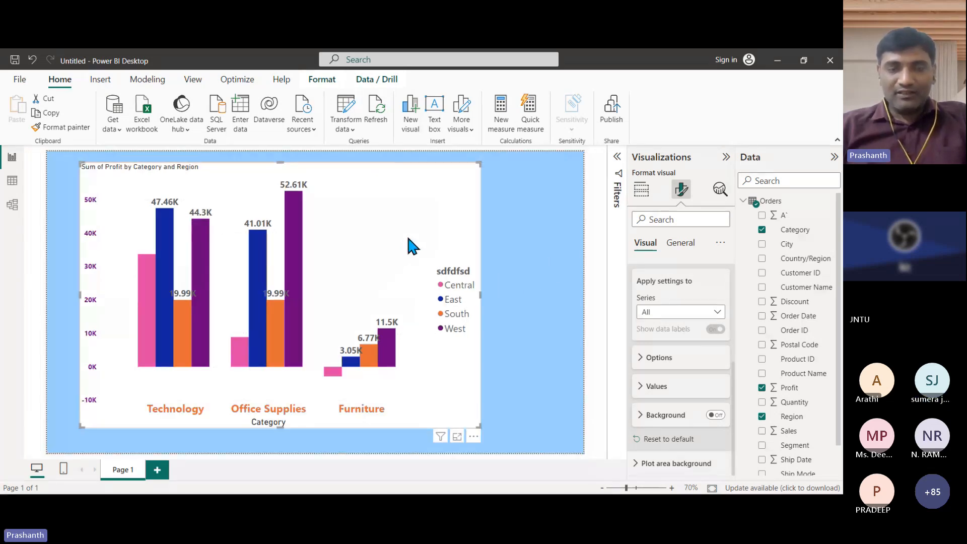
left_click(716, 416)
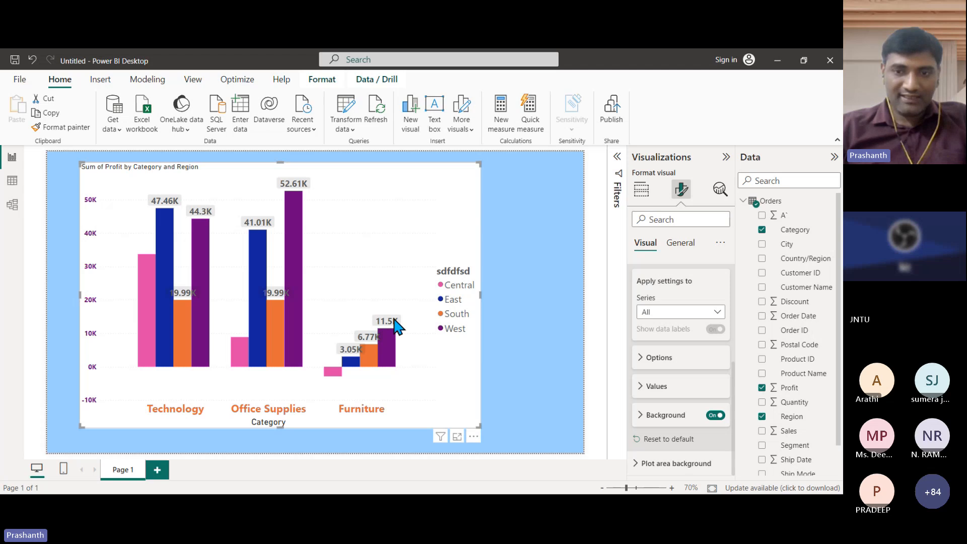
left_click(641, 419)
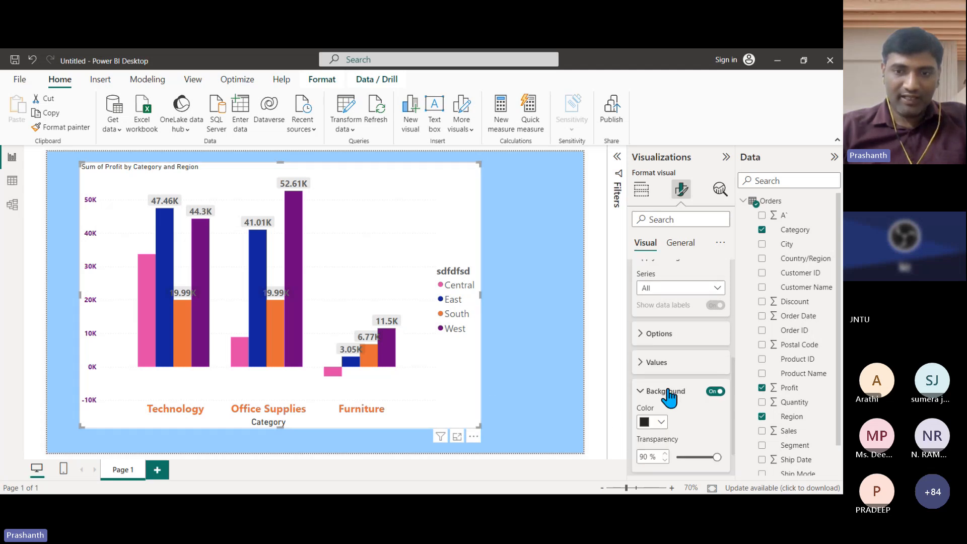
left_click(667, 387)
left_click(686, 333)
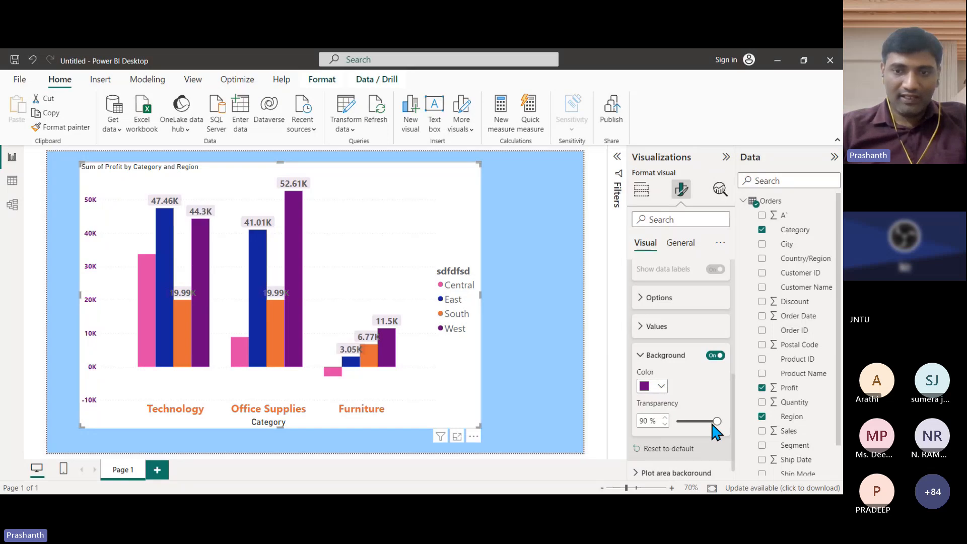
left_click_drag(717, 422, 695, 422)
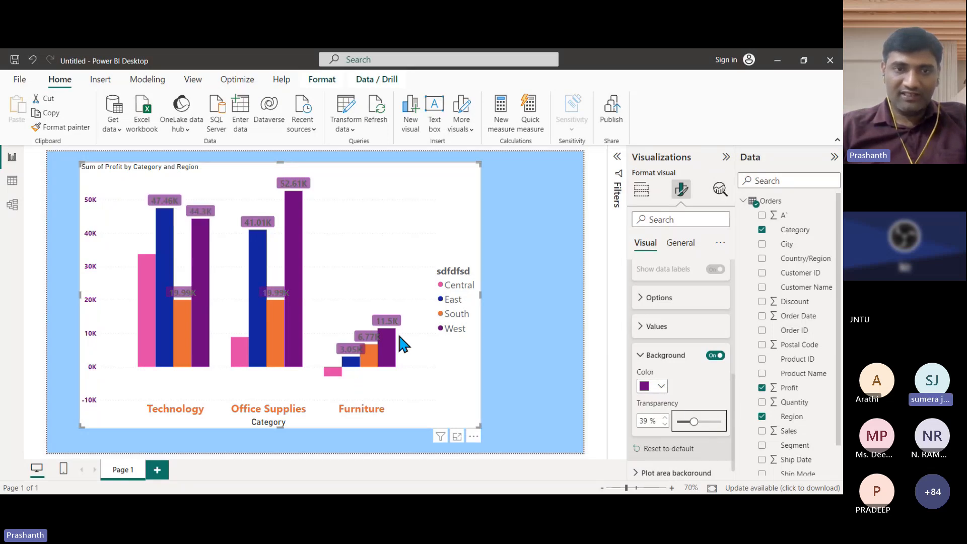
scroll(648, 361, "up", 4)
scroll(649, 362, "up", 2)
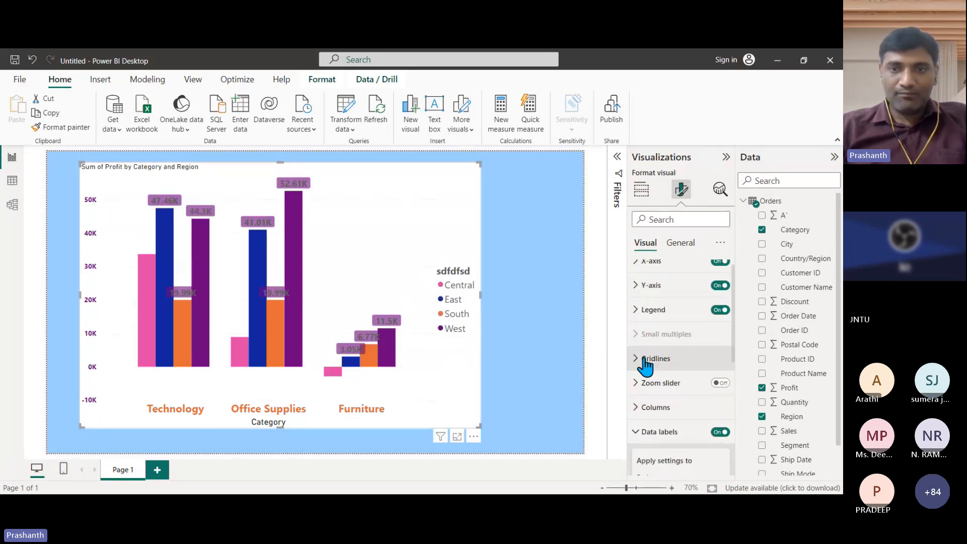
left_click(640, 438)
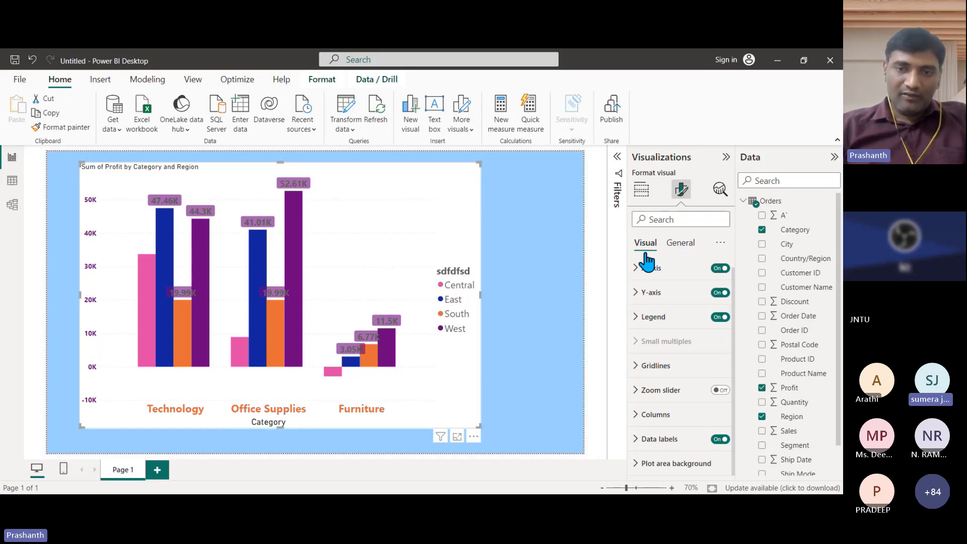
Examine the chart's general properties, including its size, position and advanced options
left_click(682, 246)
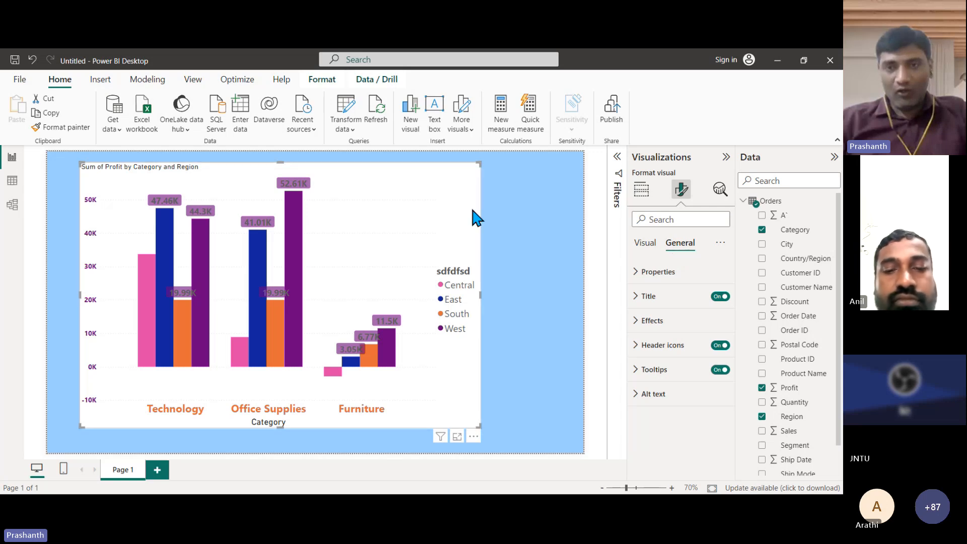
left_click(645, 244)
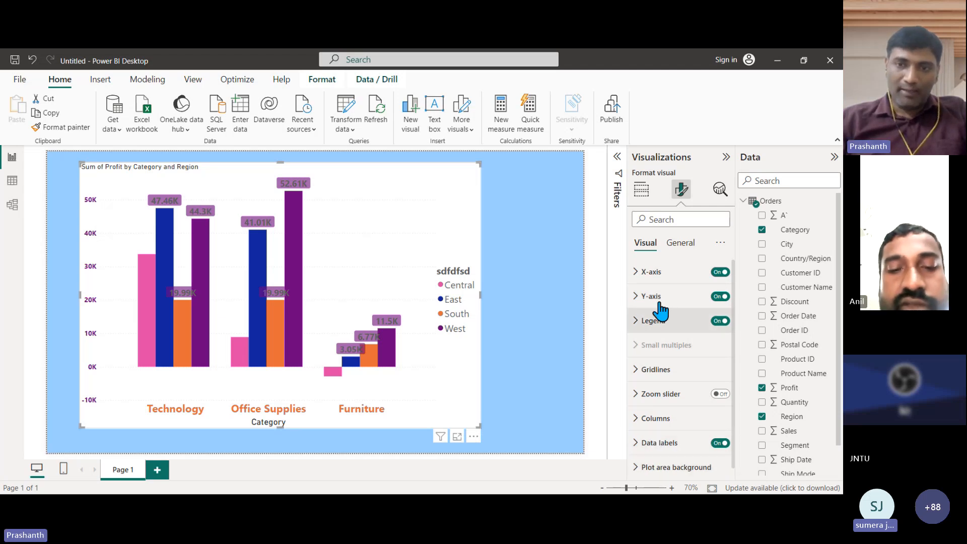
left_click(684, 245)
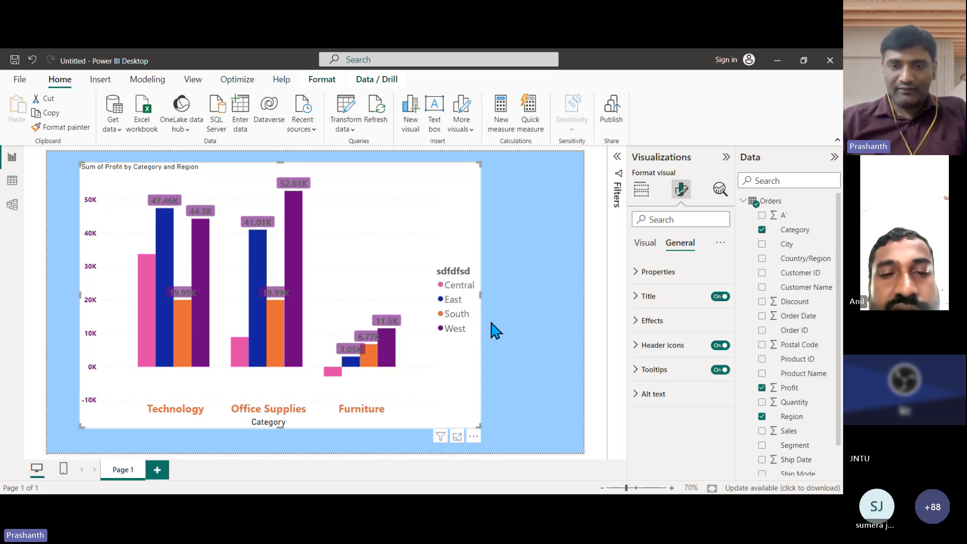
left_click(642, 274)
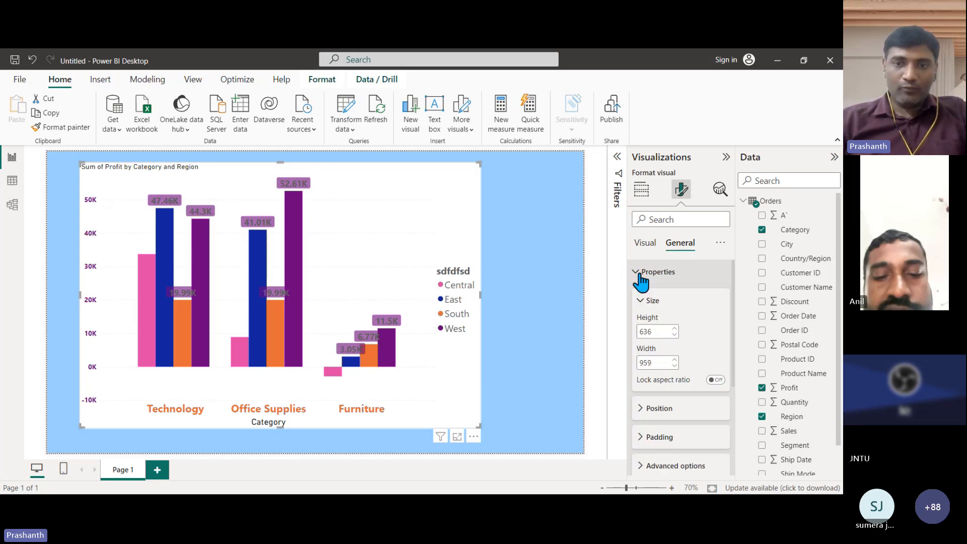
left_click(661, 331)
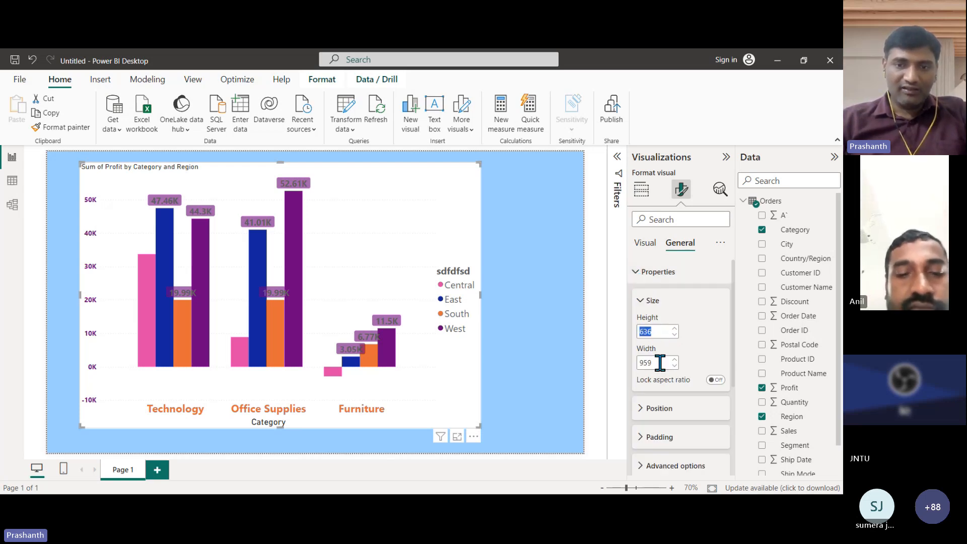
left_click(646, 409)
scroll(664, 400, "down", 3)
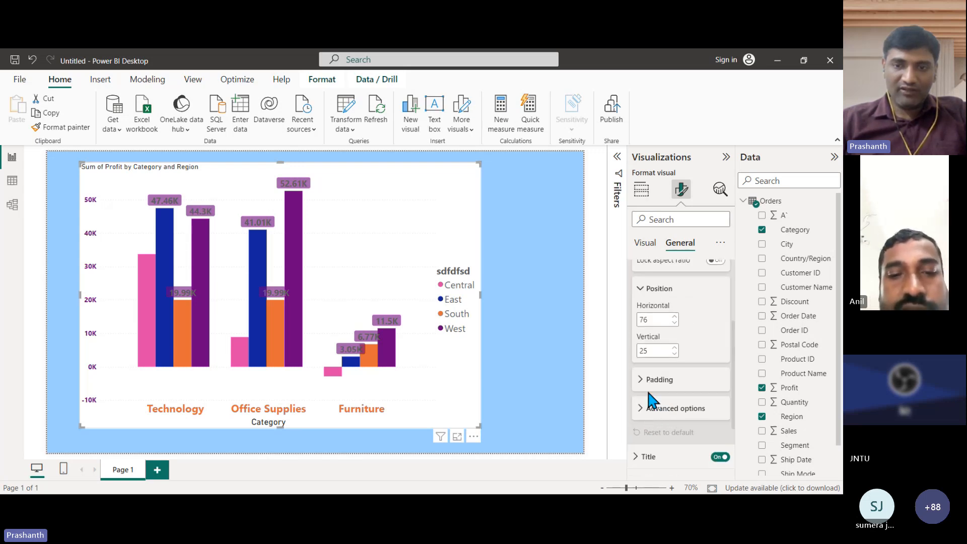
left_click(644, 413)
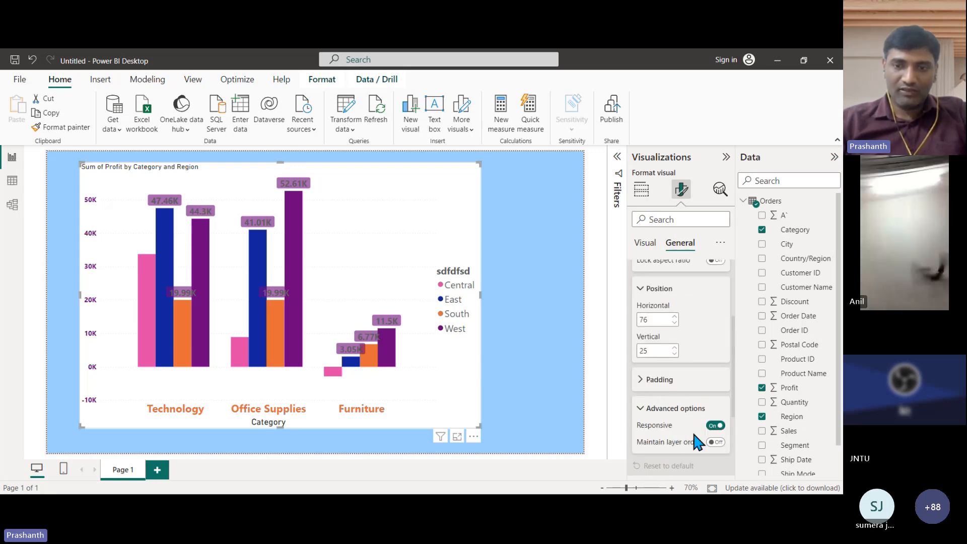
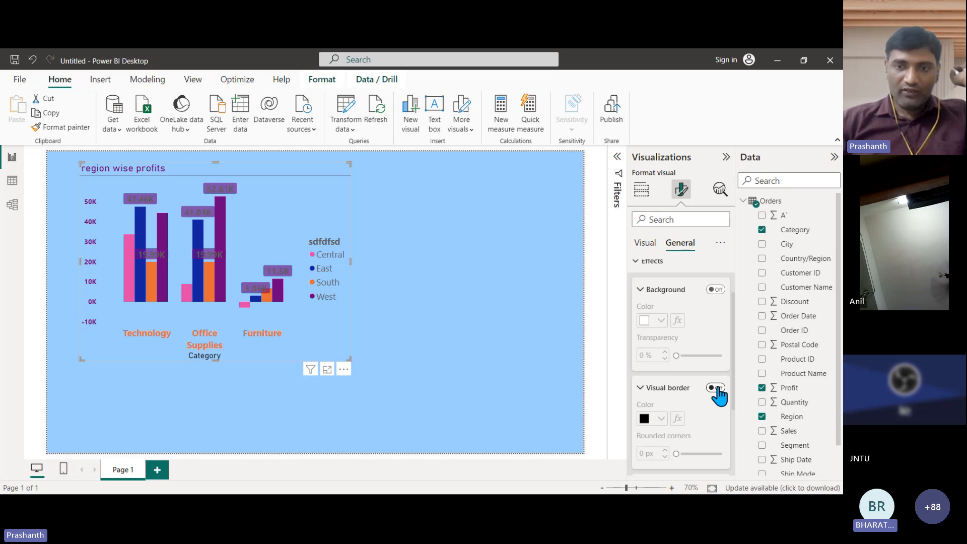
Turn on the visual border of the region wise profits chart, try dark blue, and set its color to gold
left_click(716, 388)
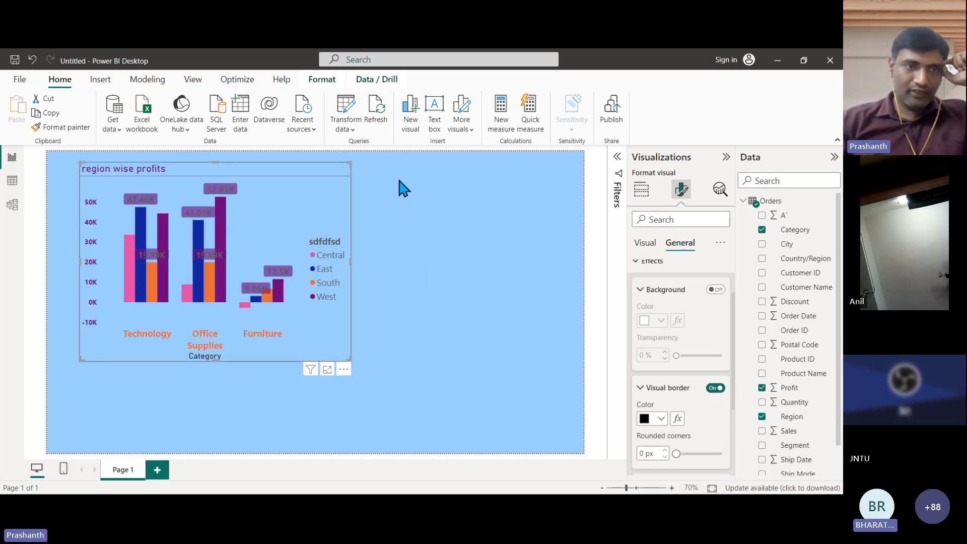
scroll(650, 342, "down", 3)
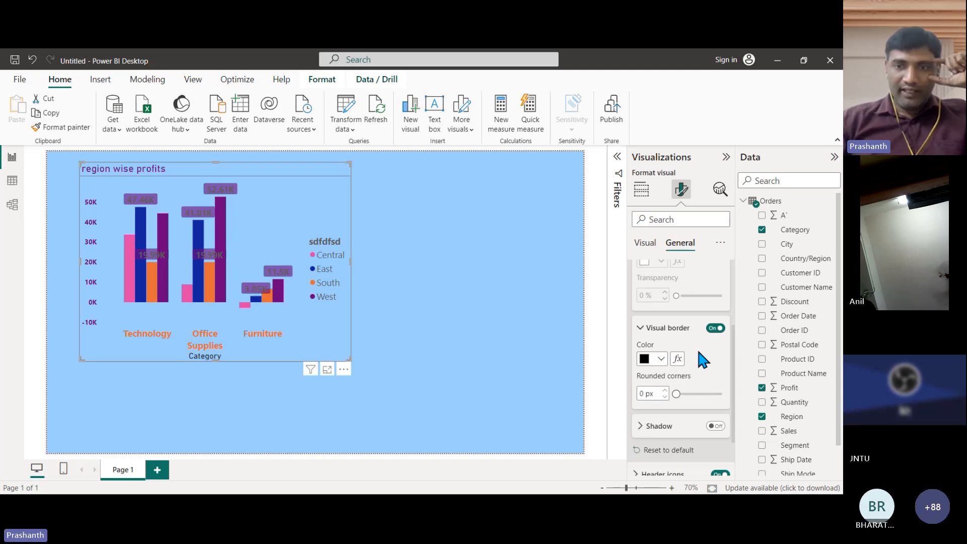
left_click(661, 359)
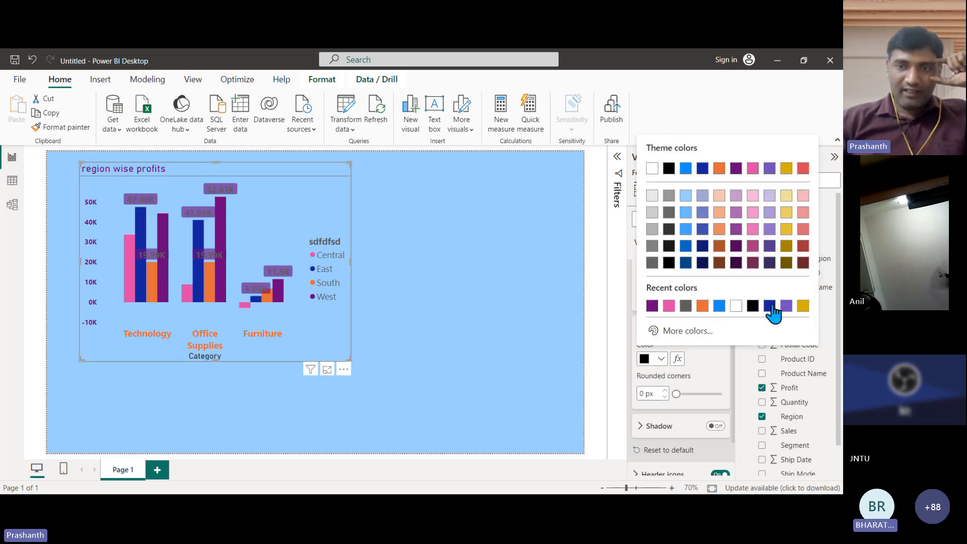
left_click(770, 306)
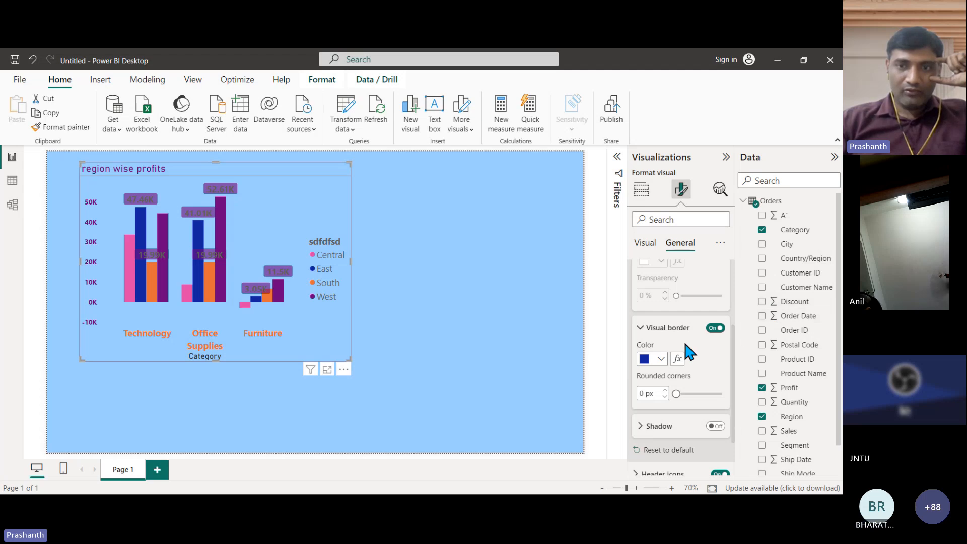
left_click(661, 358)
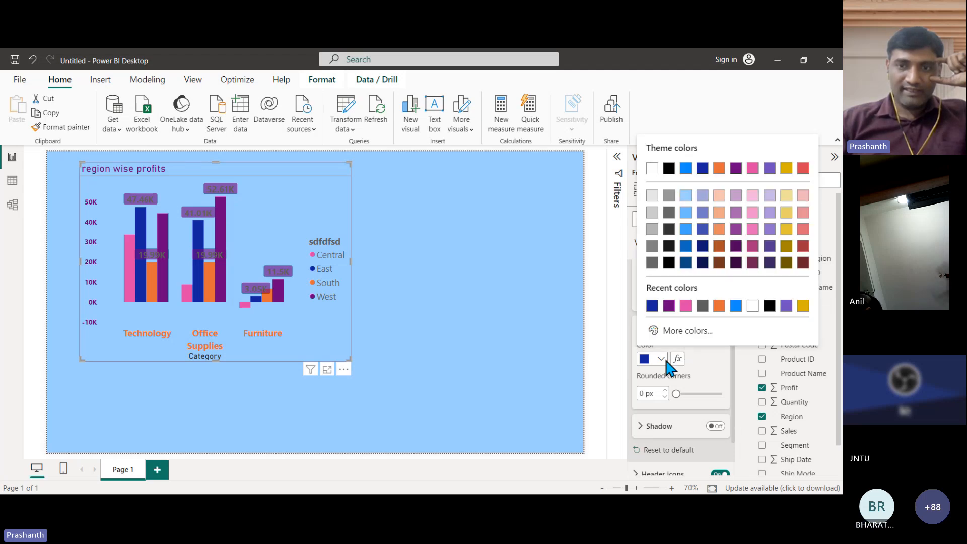
left_click(803, 306)
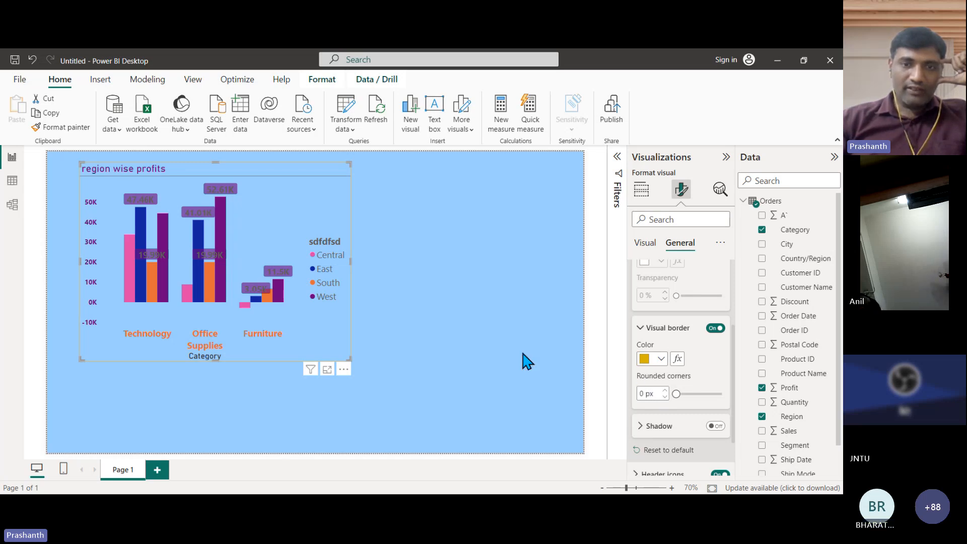
left_click(453, 316)
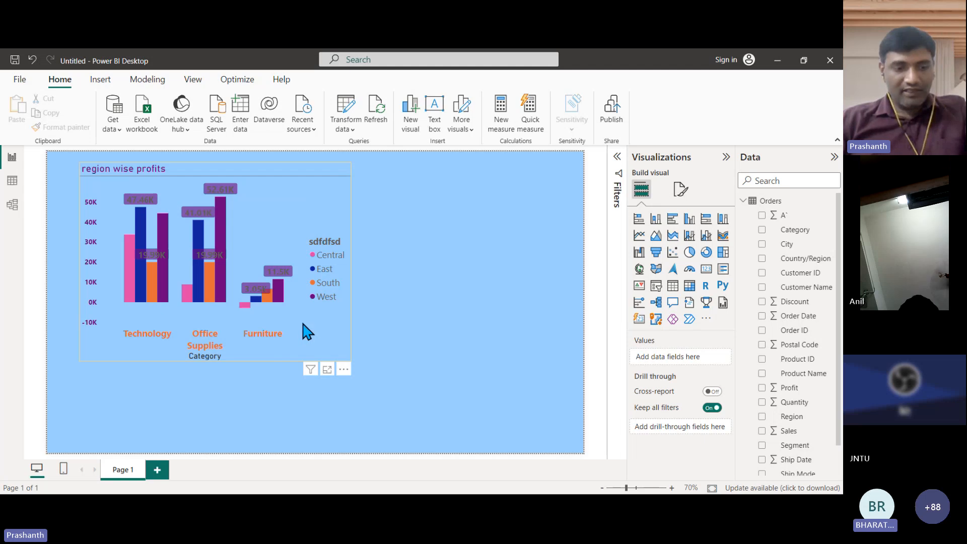
scroll(340, 305, "up", 2)
scroll(341, 306, "up", 1)
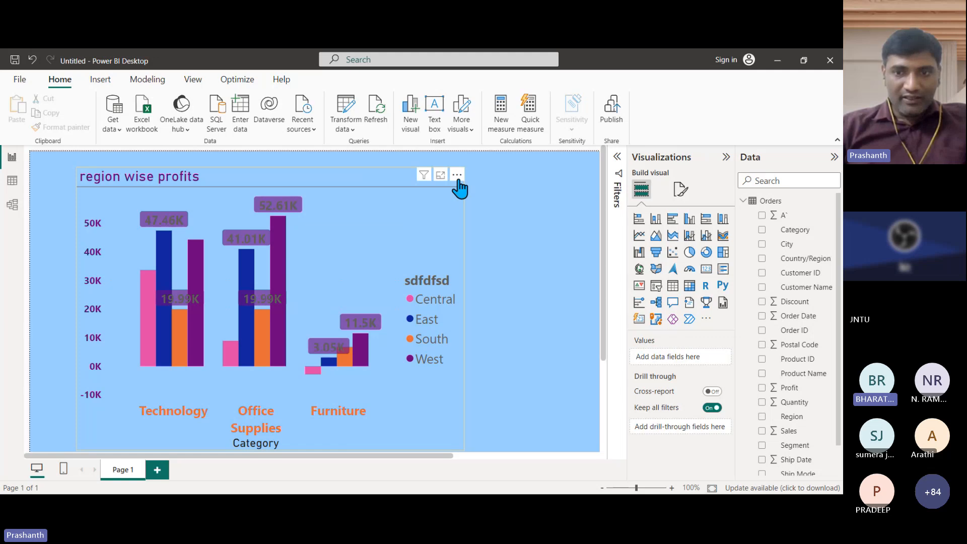
Round the corners of the region wise profits chart's visual border
left_click(680, 190)
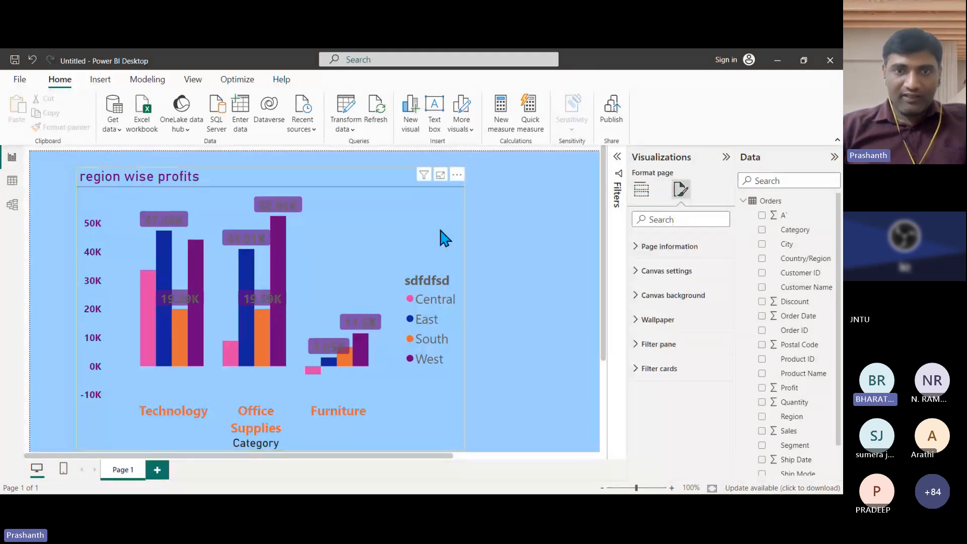
left_click(453, 236)
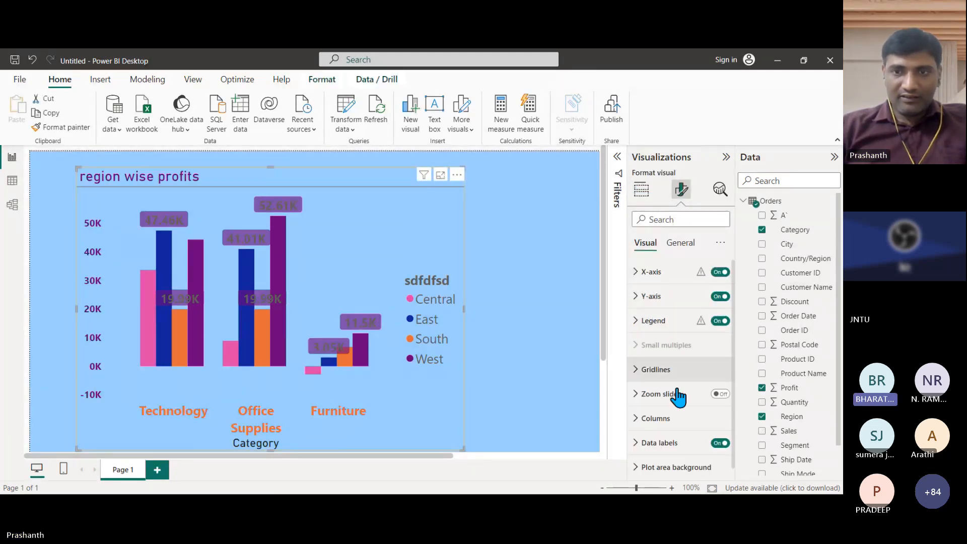
left_click(680, 243)
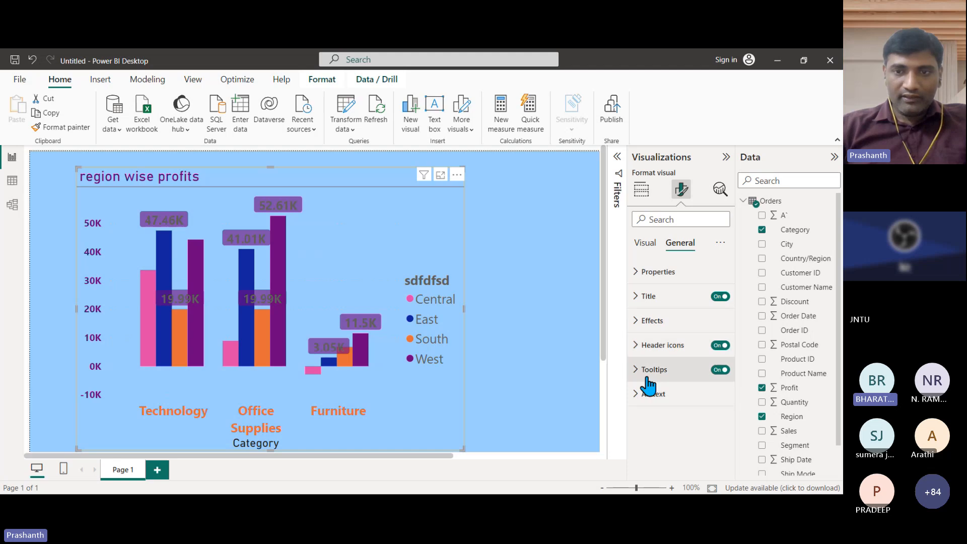
left_click(653, 321)
scroll(676, 322, "down", 4)
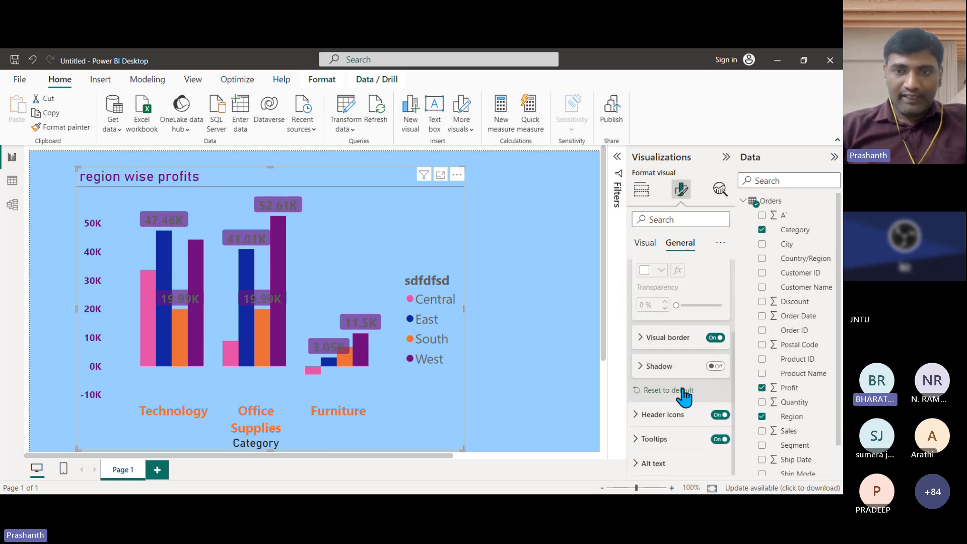
left_click(642, 339)
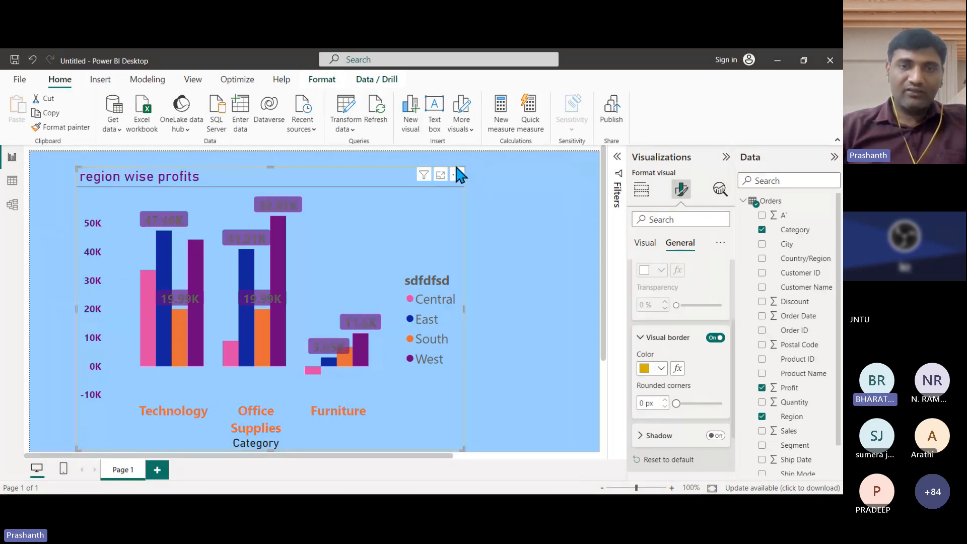
left_click(677, 405)
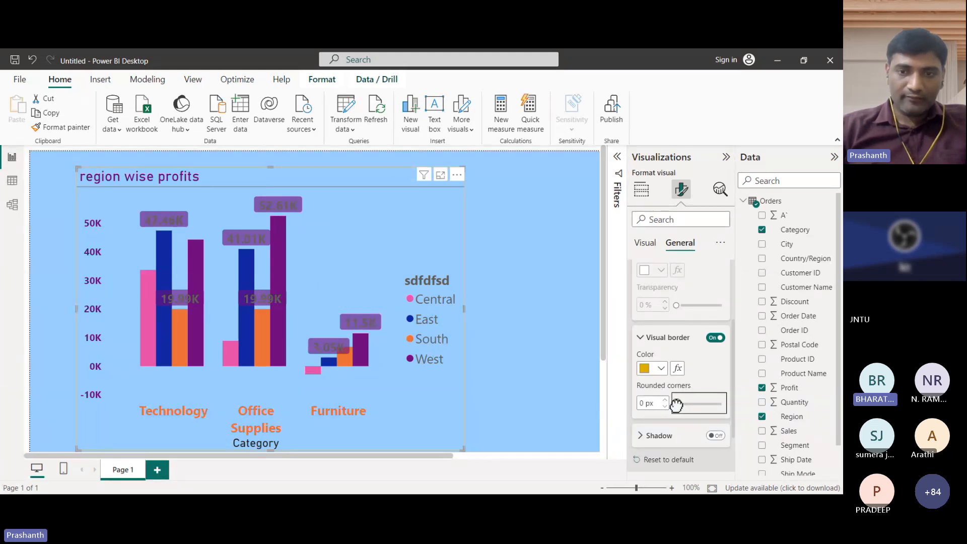
left_click_drag(677, 404, 695, 402)
left_click(563, 306)
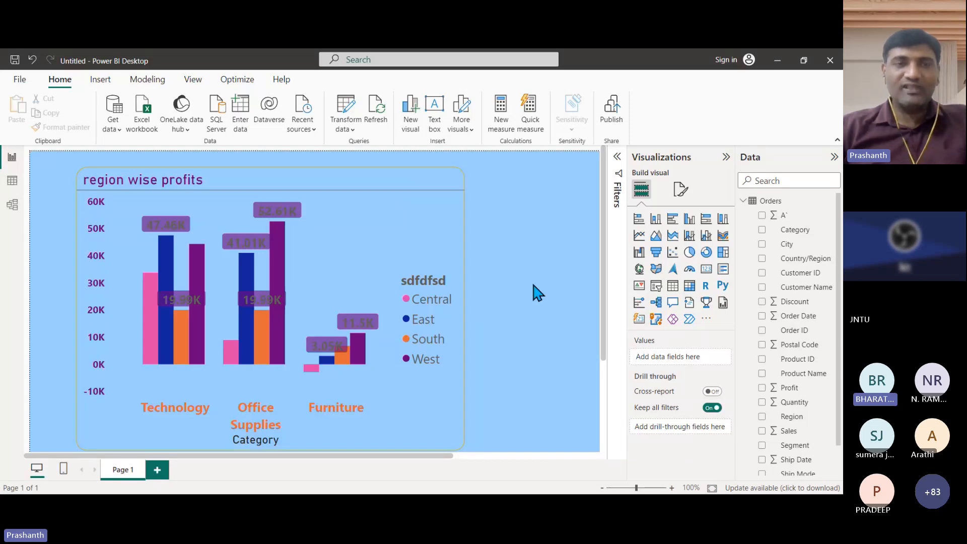
Examine the region wise profits chart's effects settings, including its background, visual border and shadow options
left_click(681, 190)
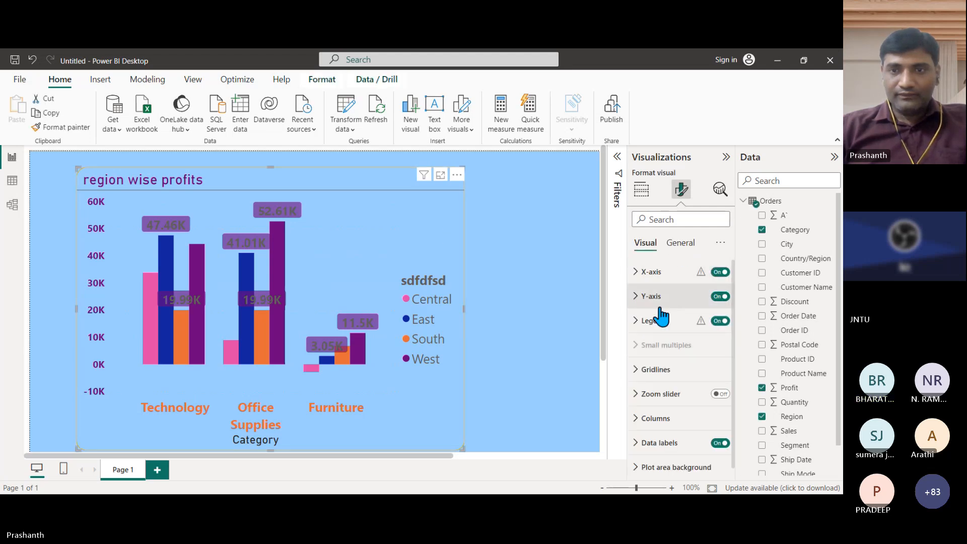
left_click(680, 243)
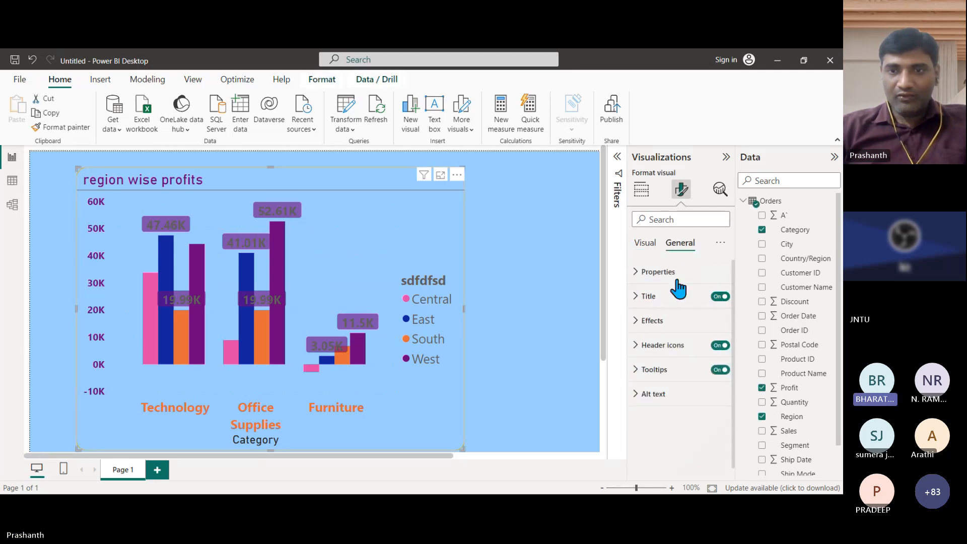
left_click(650, 321)
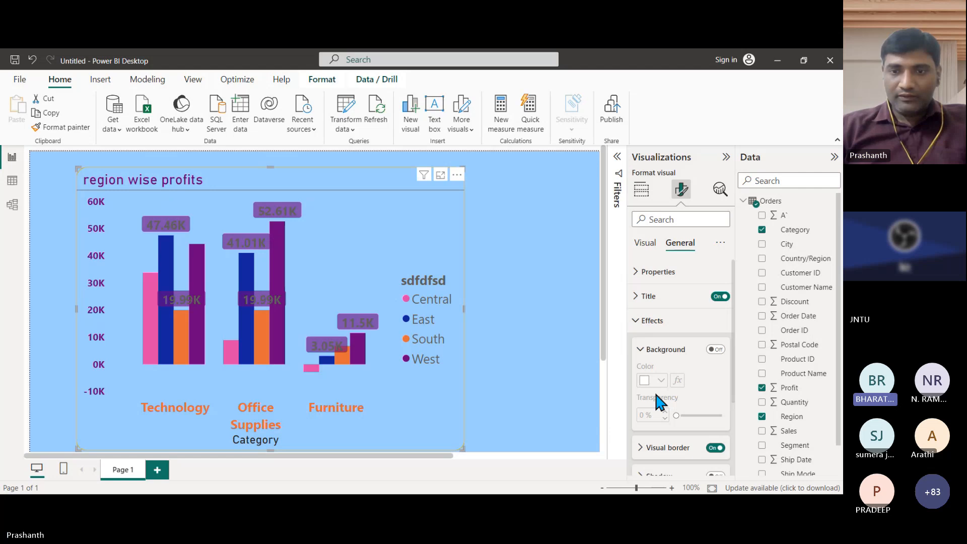
scroll(668, 404, "down", 2)
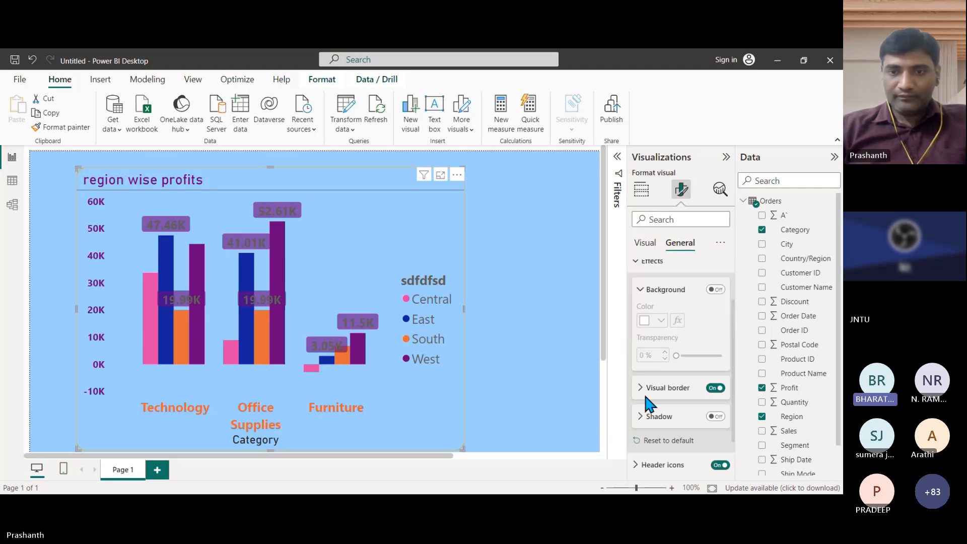
left_click(650, 388)
left_click(658, 387)
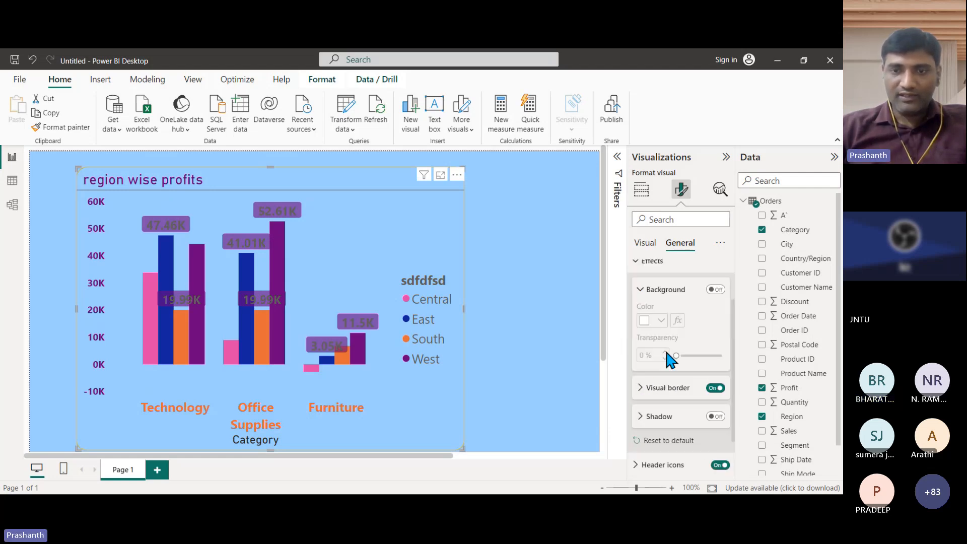
scroll(664, 348, "down", 1)
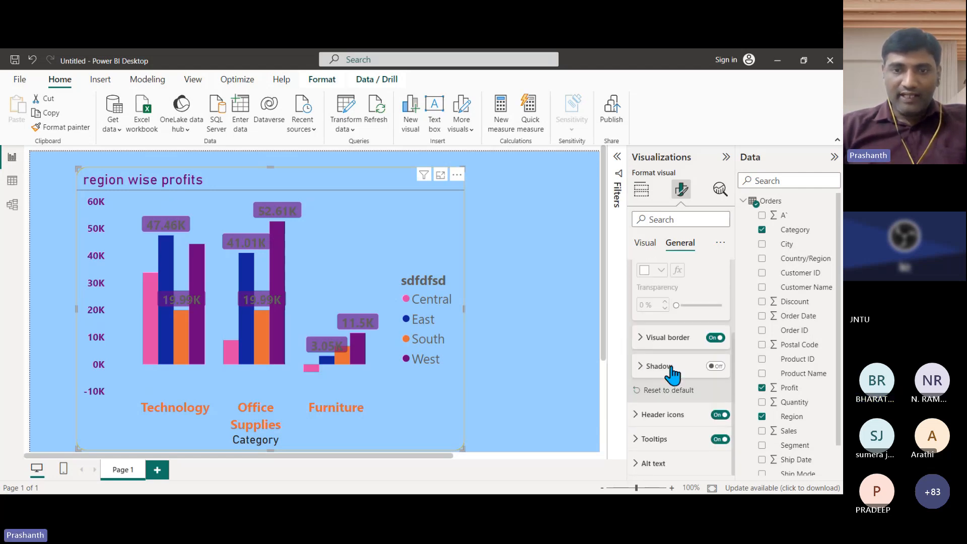
left_click(539, 363)
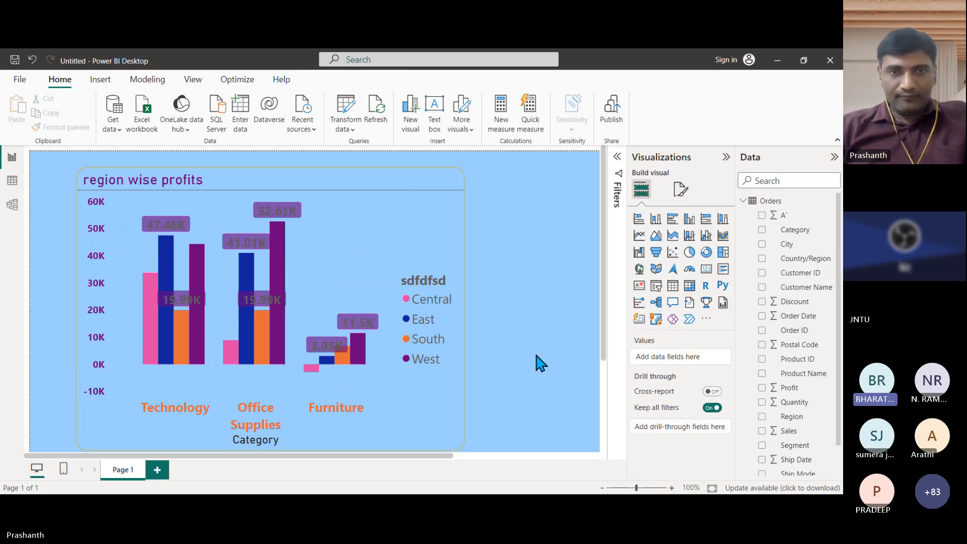
Turn on the shadow effect for the region wise profits chart
scroll(542, 364, "down", 2)
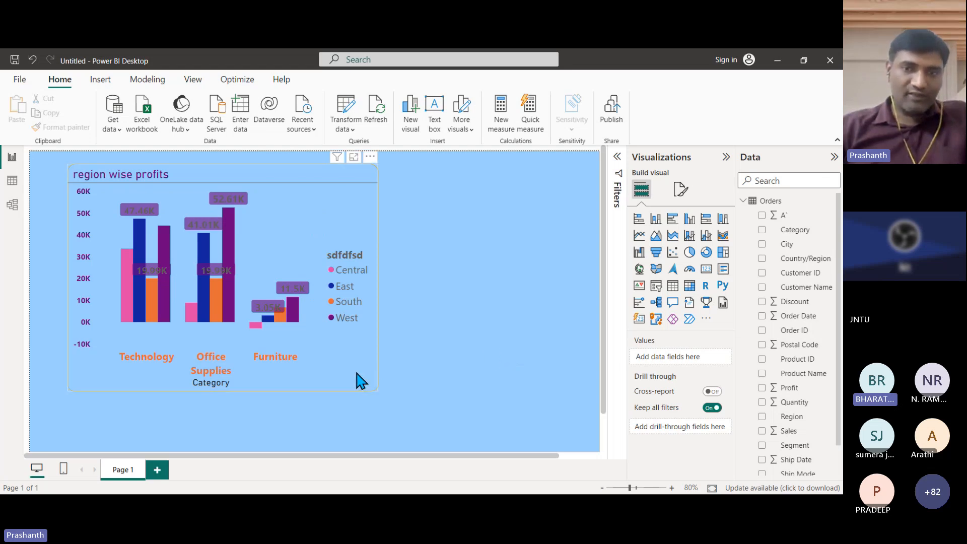
left_click(681, 189)
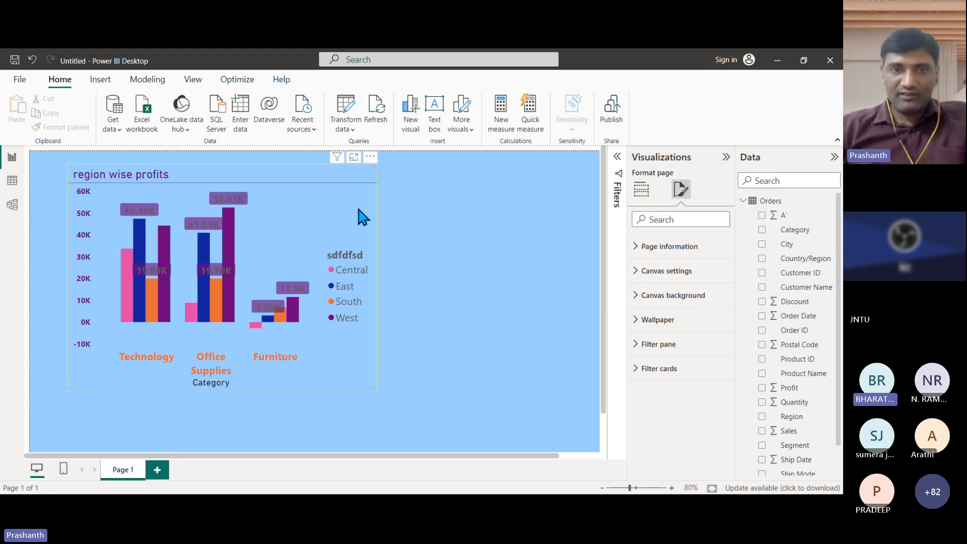
left_click(361, 218)
left_click(681, 244)
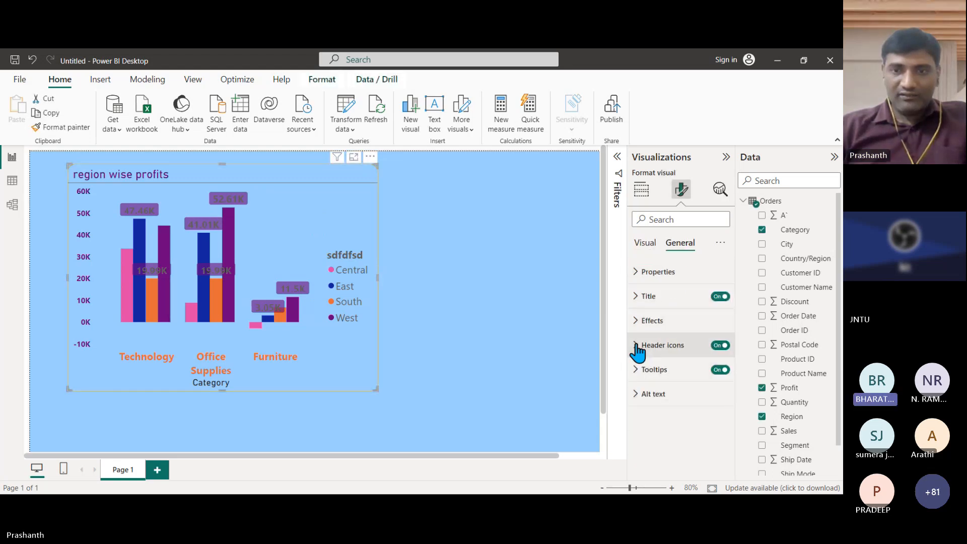
left_click(639, 320)
scroll(650, 363, "down", 2)
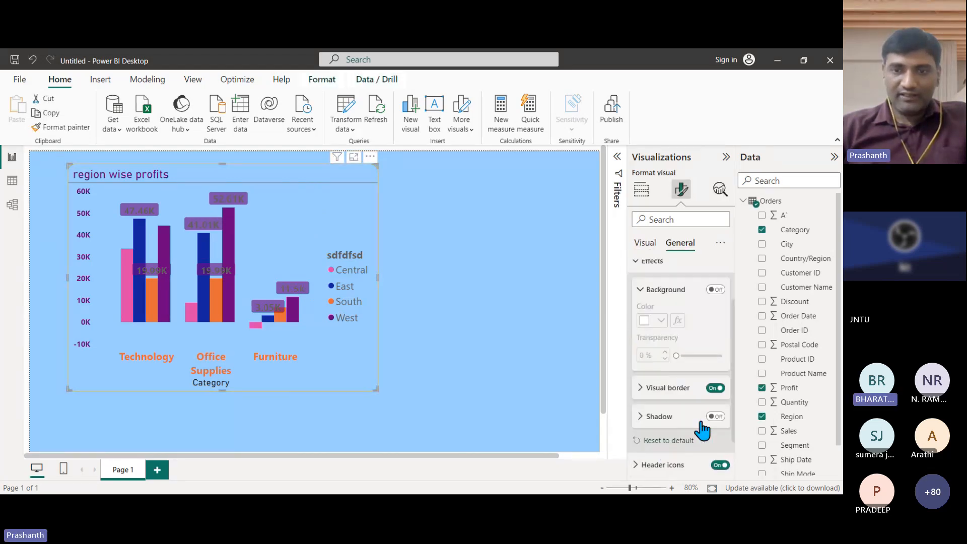
left_click(718, 417)
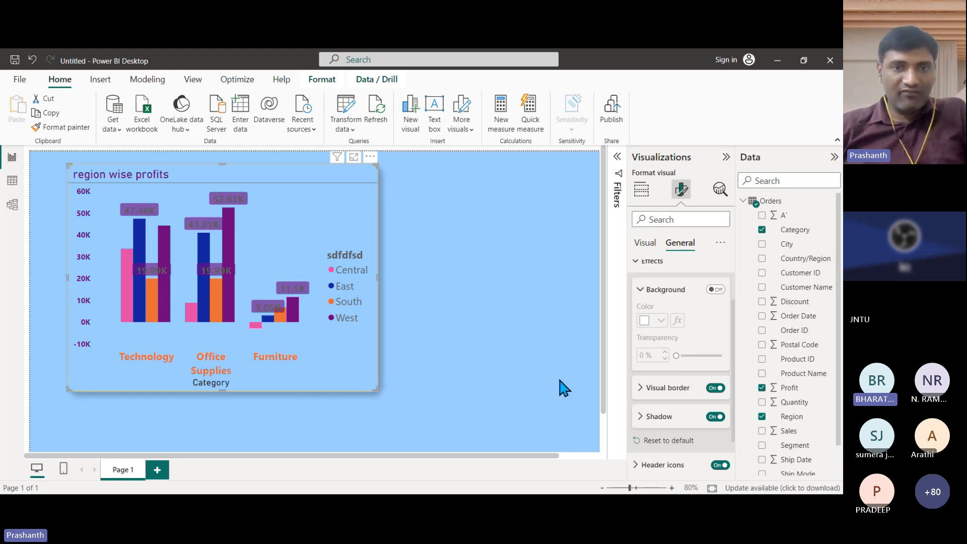
left_click(564, 388)
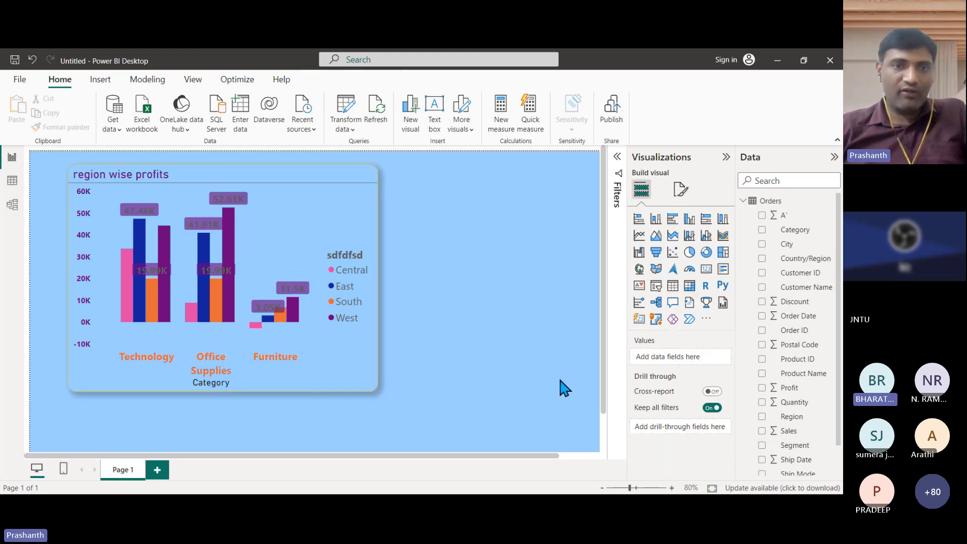
Shrink the region wise profits chart from its lower-right corner, keeping its upper-left corner in place
left_click(374, 389)
left_click_drag(375, 389, 307, 297)
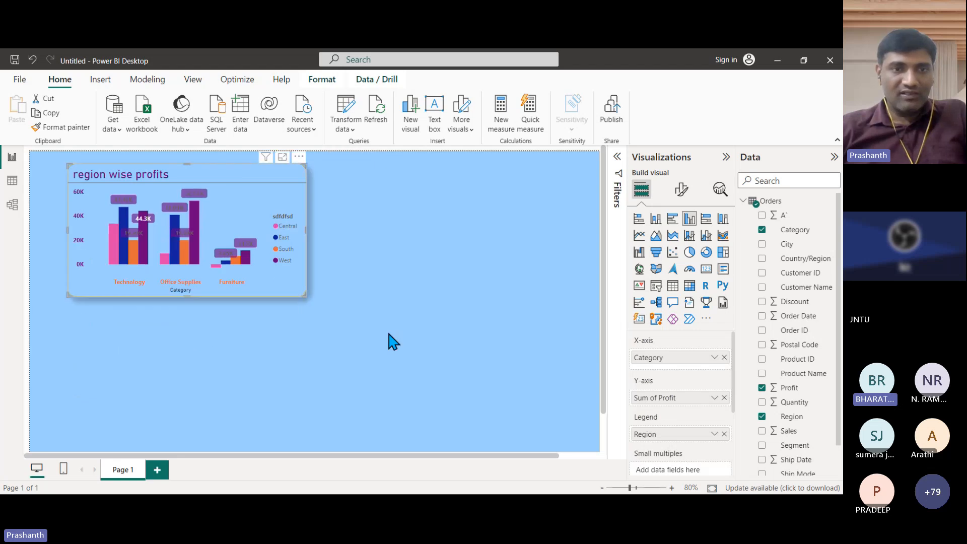
left_click(445, 393)
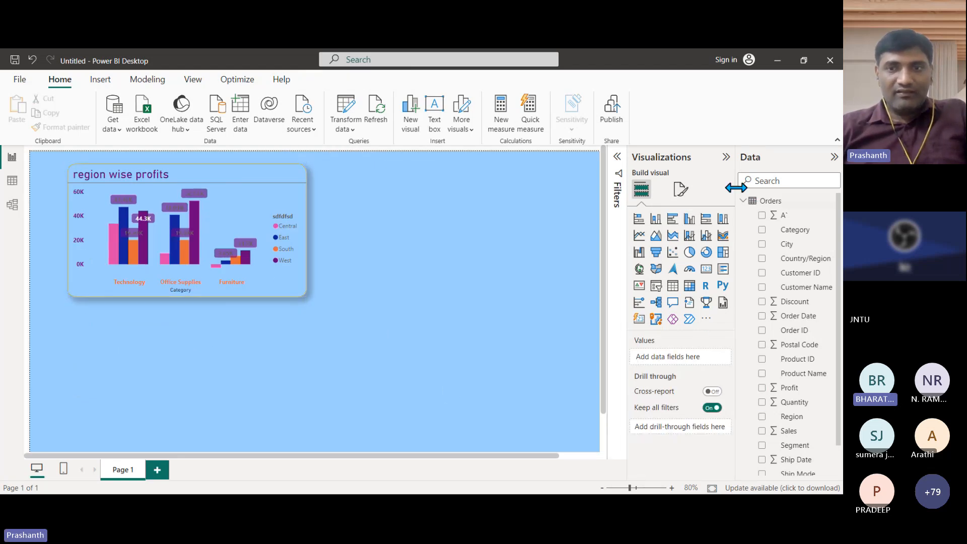
Open the detailed shadow options in the region wise profits chart's effects settings
left_click(681, 189)
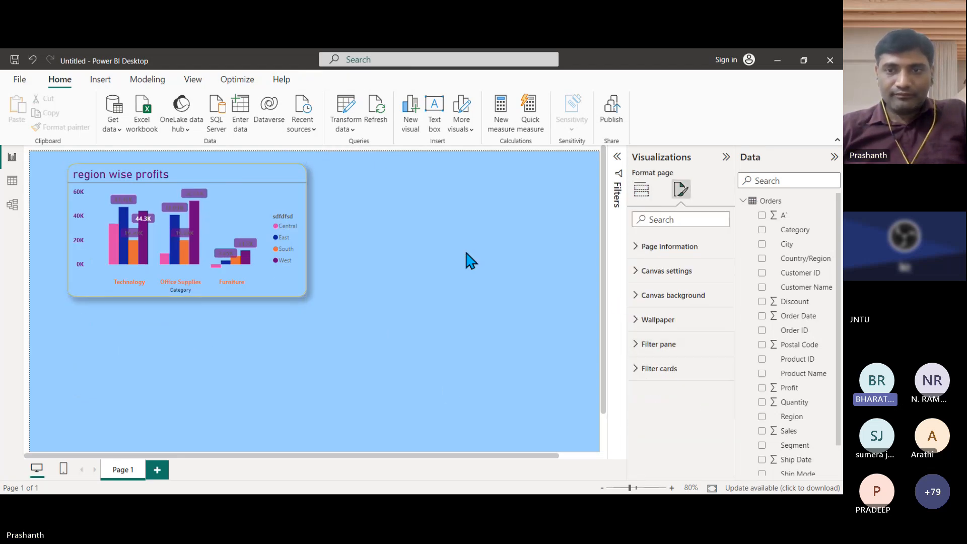
left_click(297, 199)
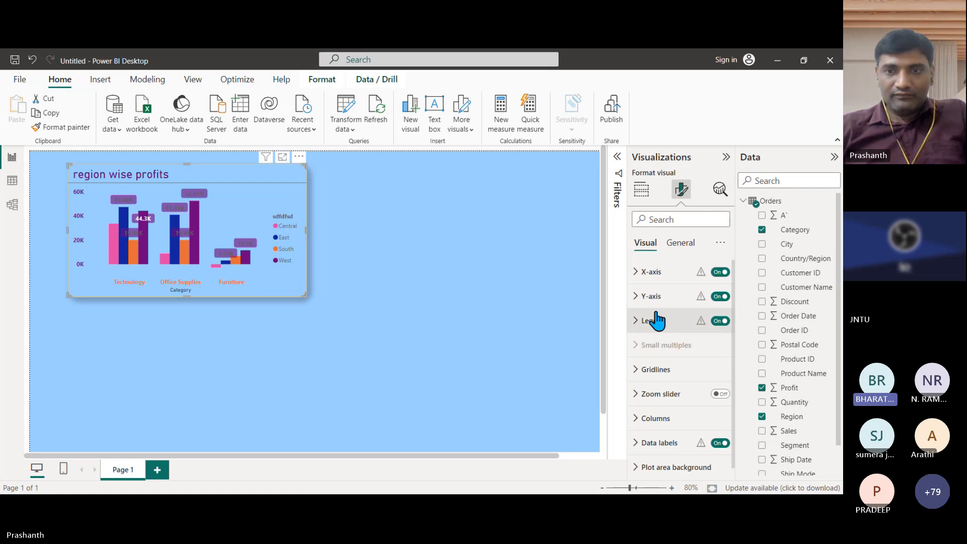
left_click(680, 244)
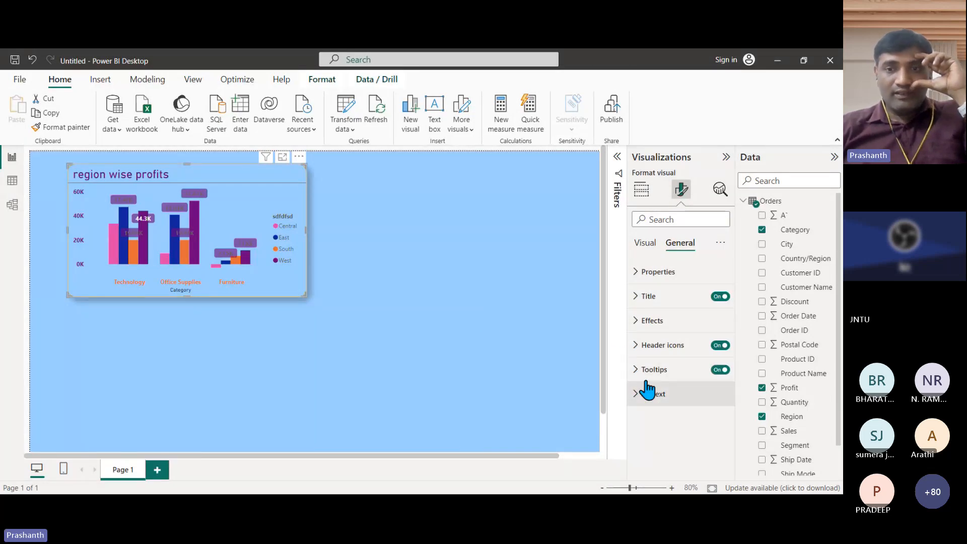
left_click(637, 325)
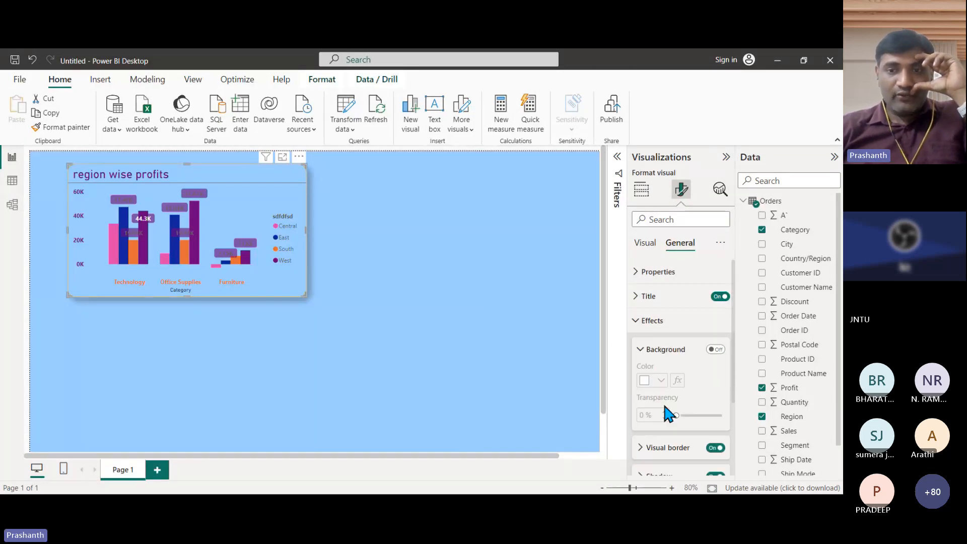
scroll(664, 403, "down", 3)
left_click(646, 366)
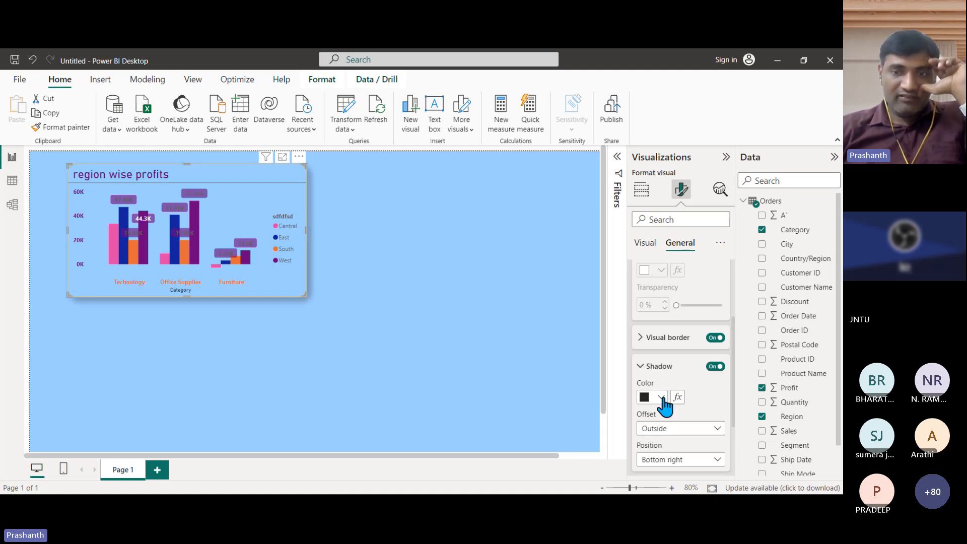
scroll(665, 403, "down", 2)
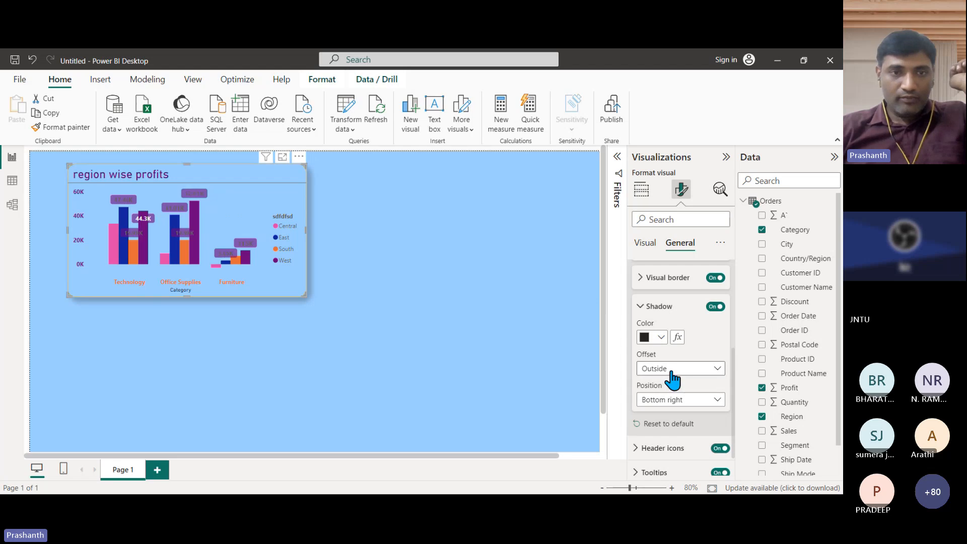
Try the Inside offset for the chart's shadow, and set it back to Outside
left_click(672, 372)
left_click(671, 397)
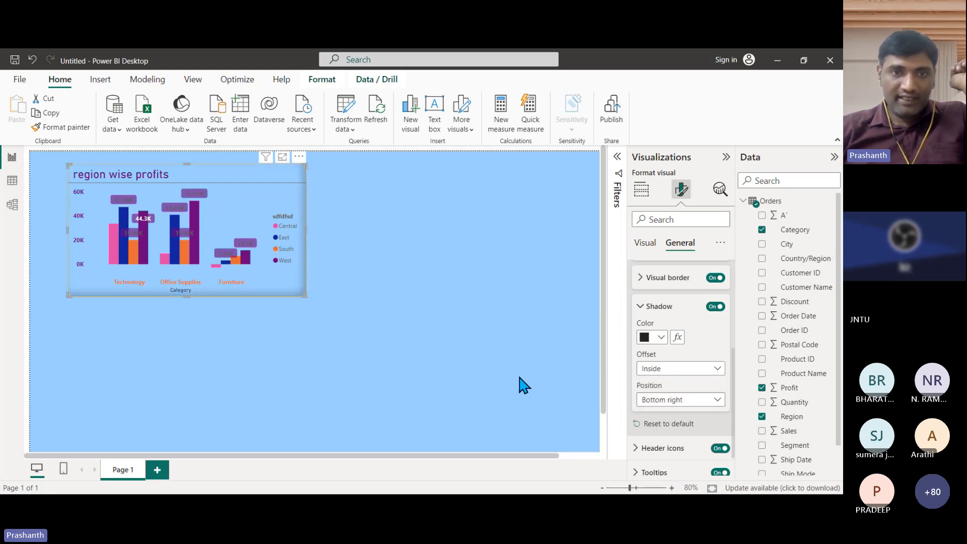
left_click(686, 370)
left_click(681, 384)
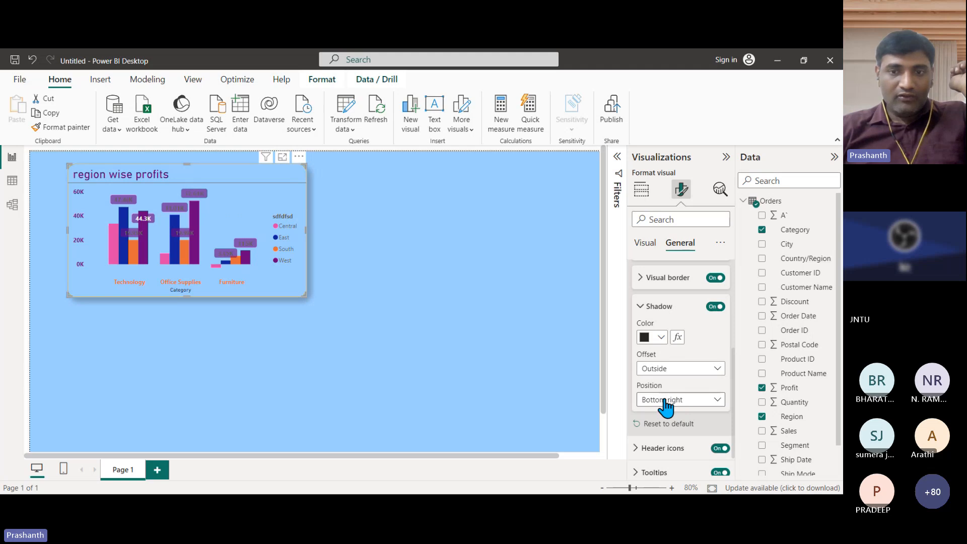
Try the Bottom position for the chart's shadow, and set it to Bottom left
scroll(663, 406, "down", 1)
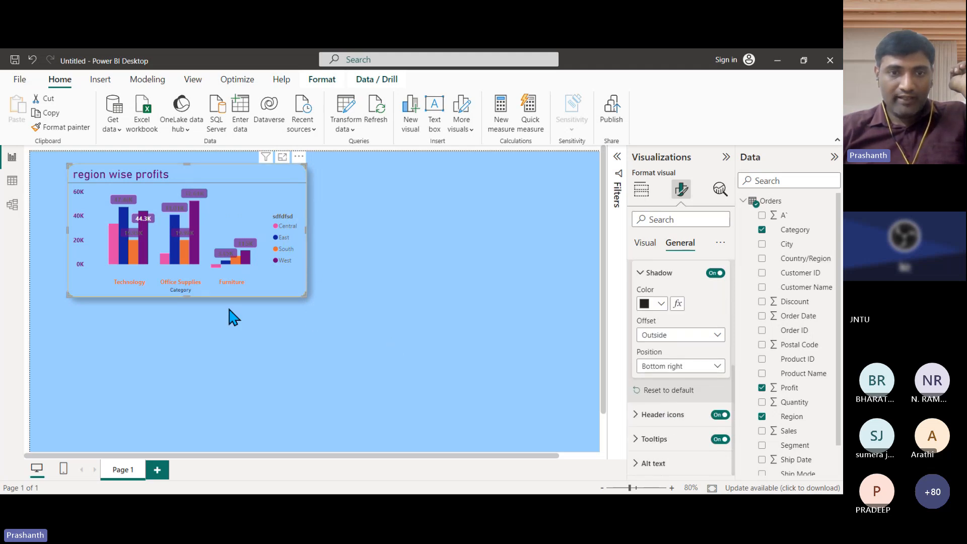
left_click(681, 369)
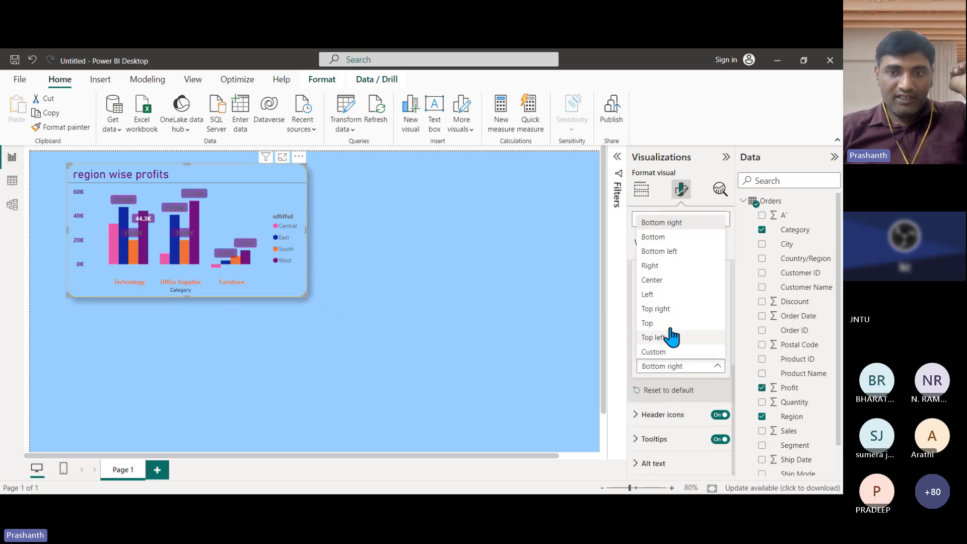
left_click(673, 238)
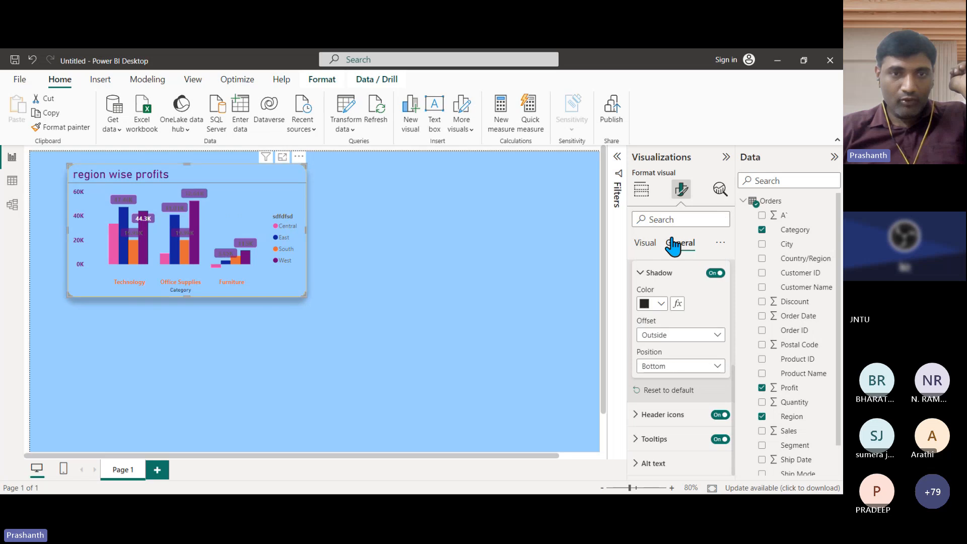
left_click(659, 369)
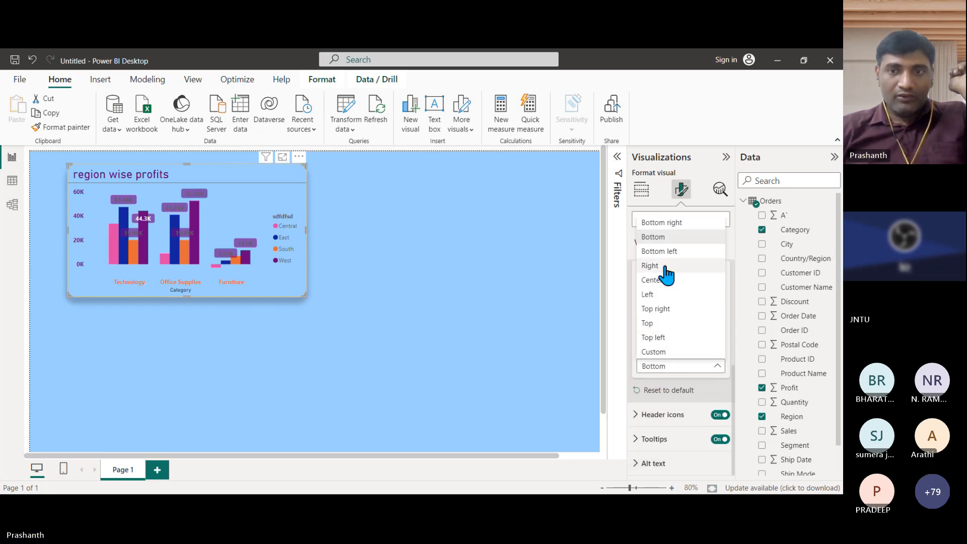
left_click(665, 252)
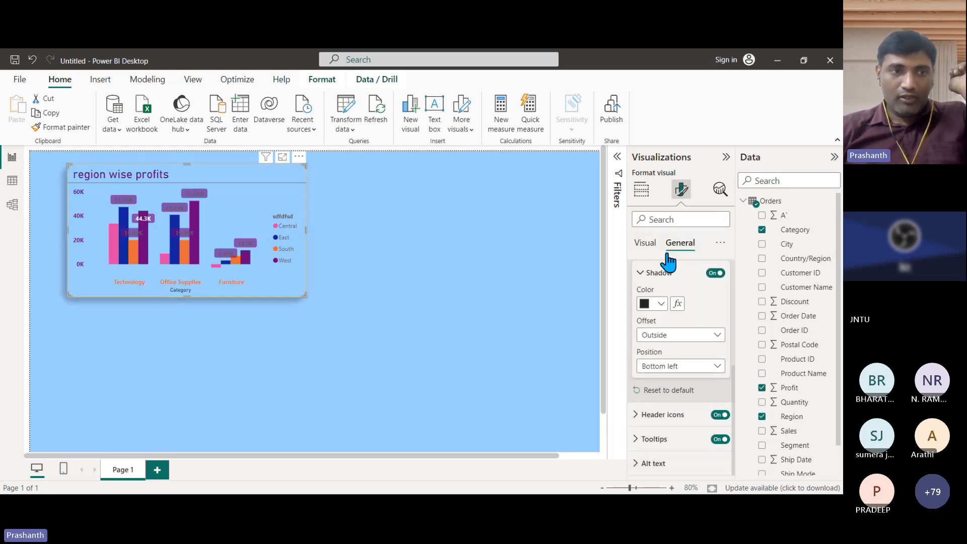
Make the region wise profits chart slightly narrower and taller from its lower-right corner, leaving the shadow position at Bottom left
left_click(671, 371)
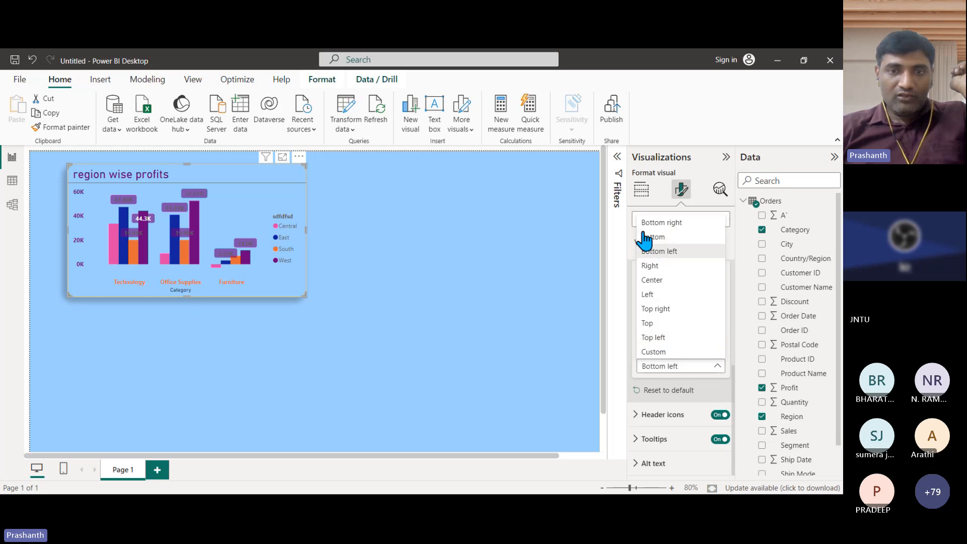
left_click(435, 336)
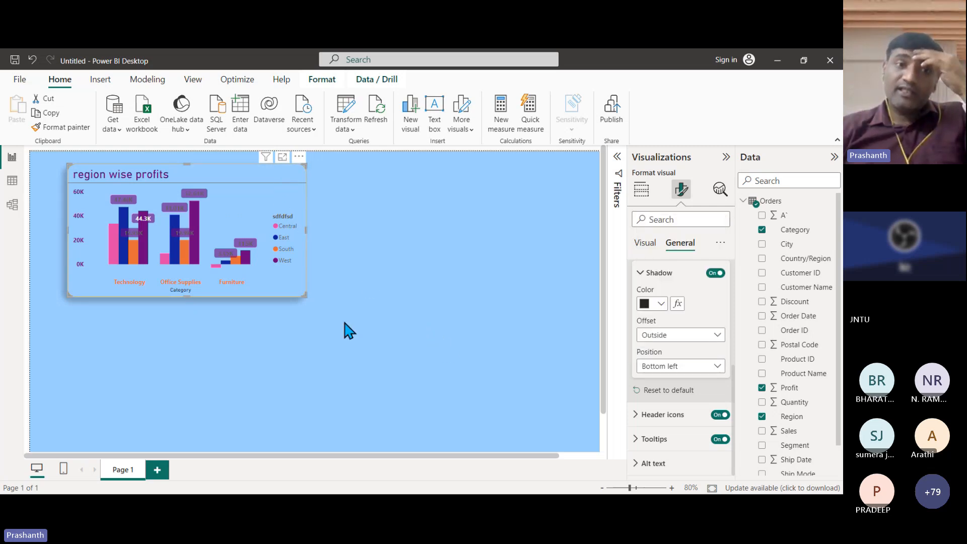
left_click_drag(305, 297, 297, 344)
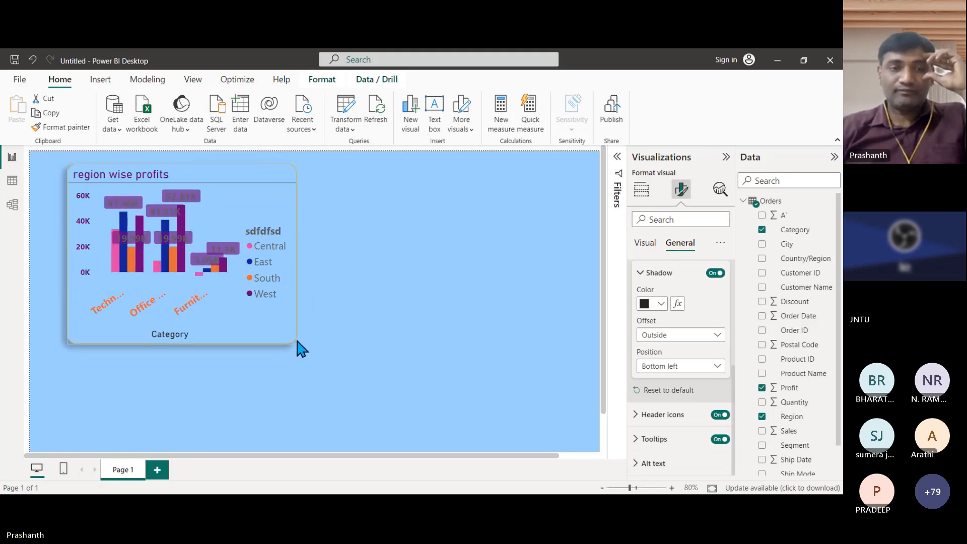
Look through the chart's visual settings for columns, data labels and the zoom slider
left_click(650, 246)
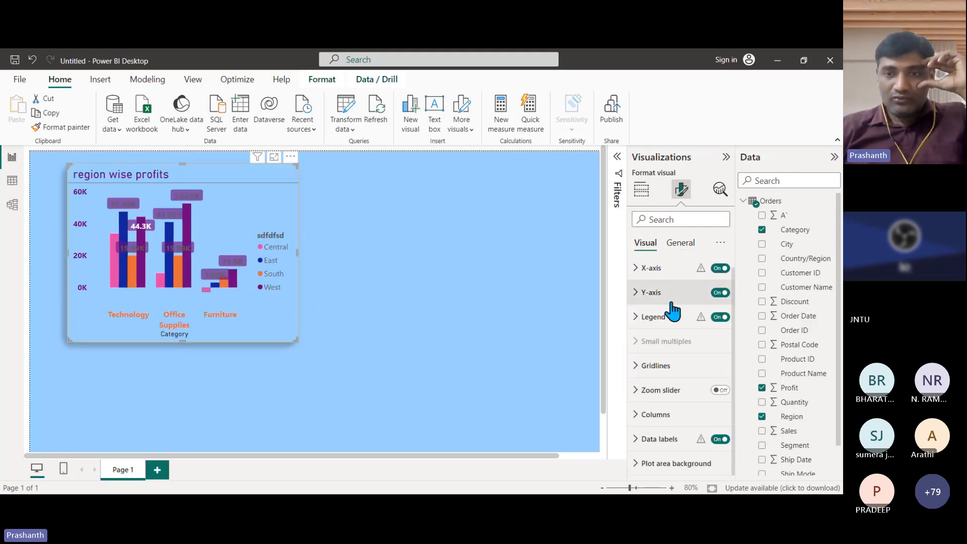
left_click(640, 415)
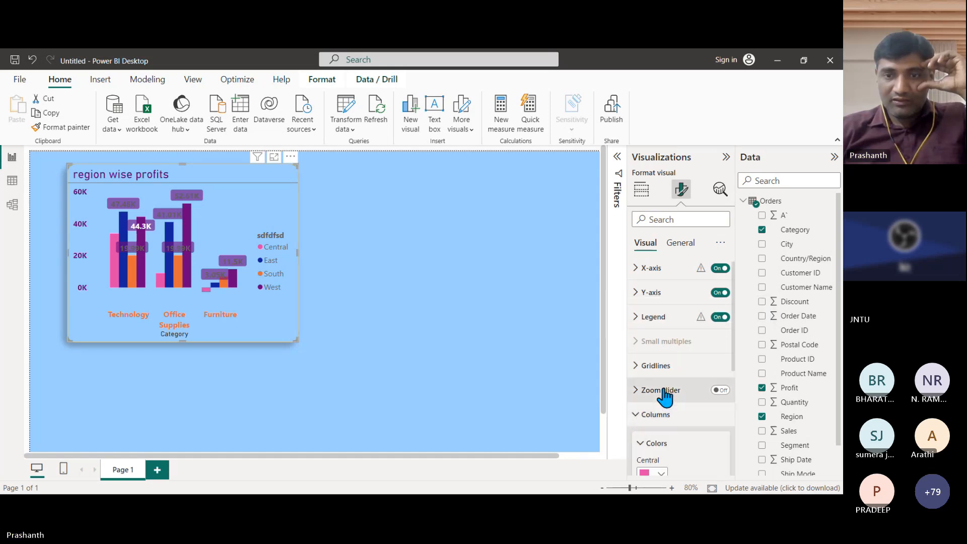
scroll(668, 397, "down", 1)
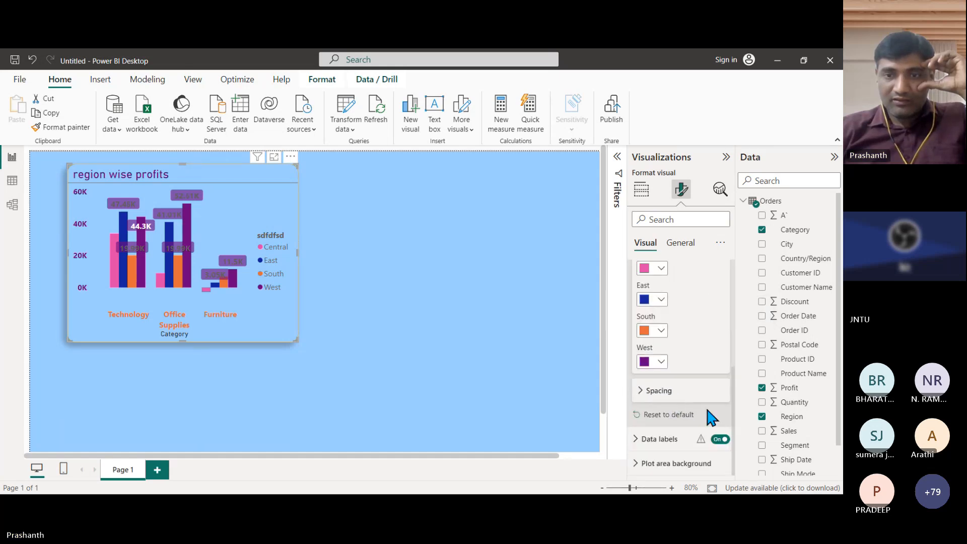
left_click(652, 439)
scroll(689, 413, "down", 4)
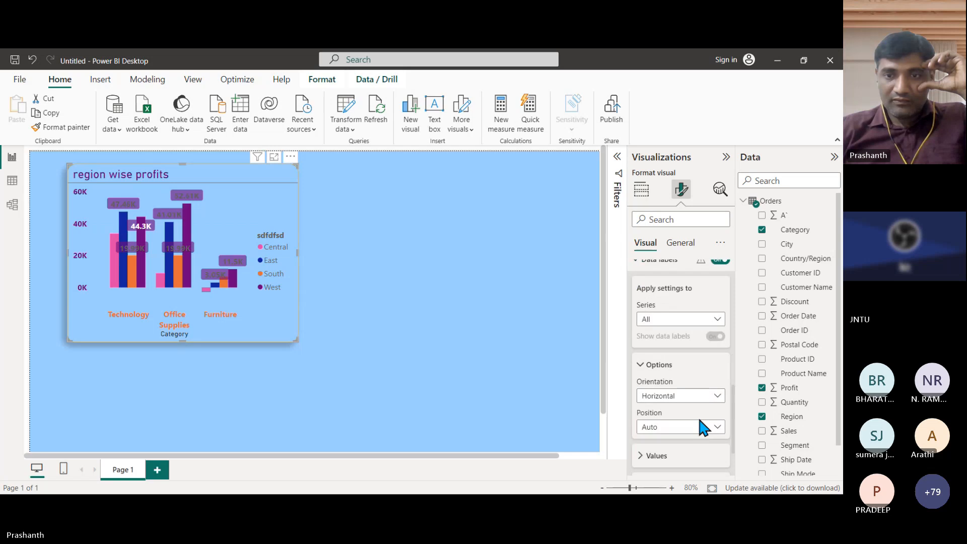
scroll(701, 411, "up", 5)
scroll(655, 383, "up", 3)
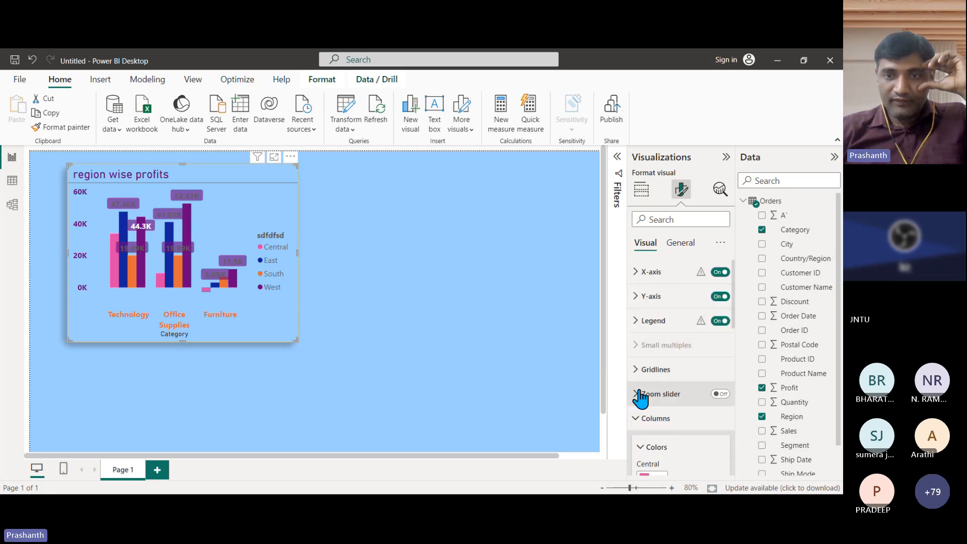
left_click(637, 395)
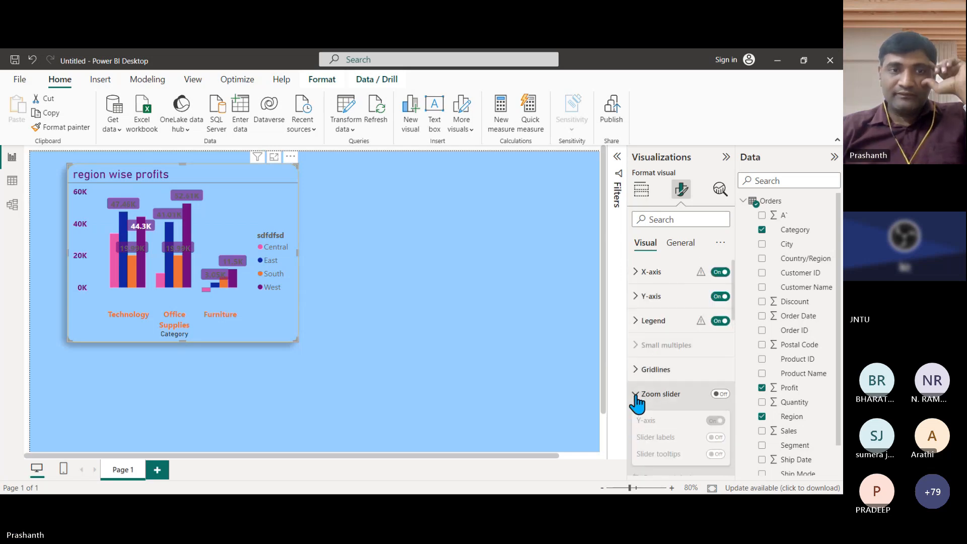
Enlarge the region wise profits chart from its lower-right corner so it fills most of the report page
left_click_drag(297, 341, 551, 438)
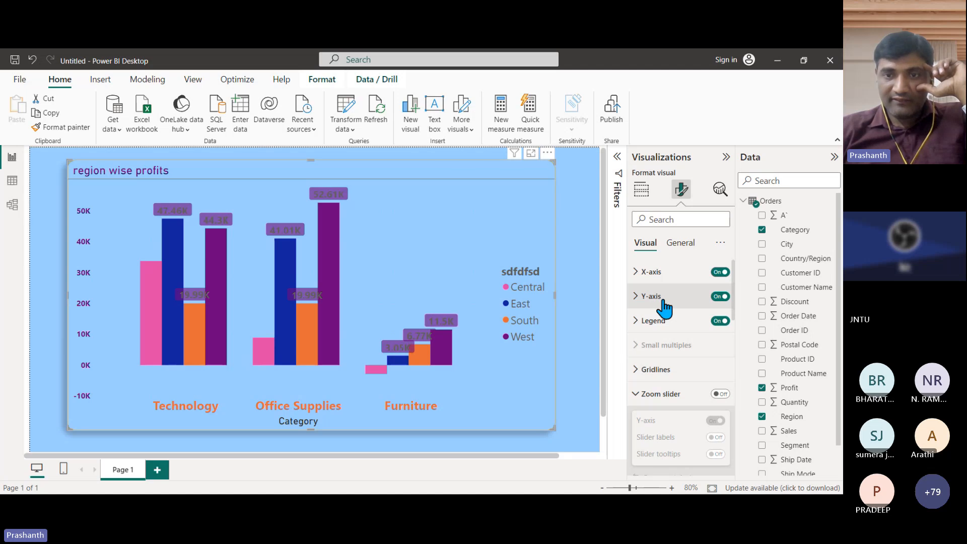
Turn off the background of the chart's data labels for all series
left_click(635, 395)
scroll(672, 330, "down", 2)
left_click(639, 330)
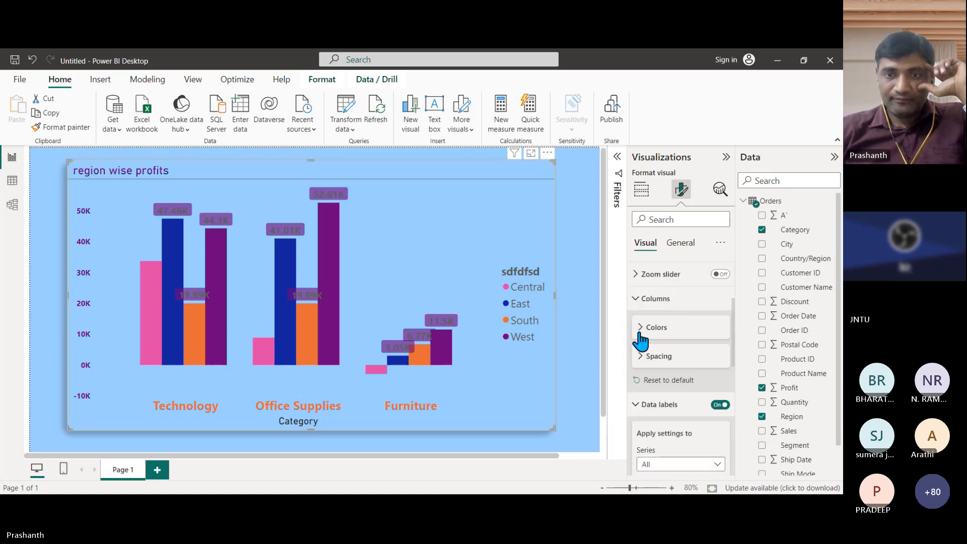
left_click(650, 298)
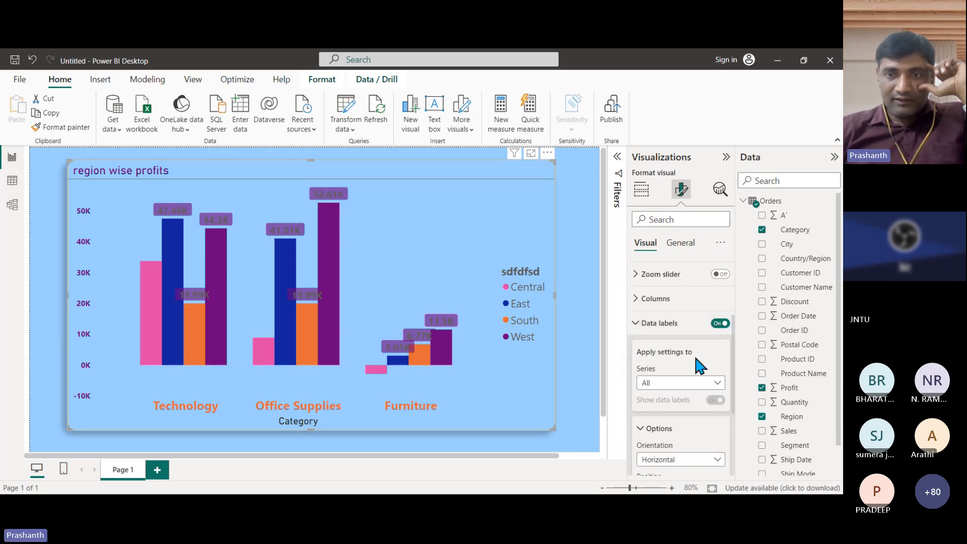
scroll(681, 383, "down", 1)
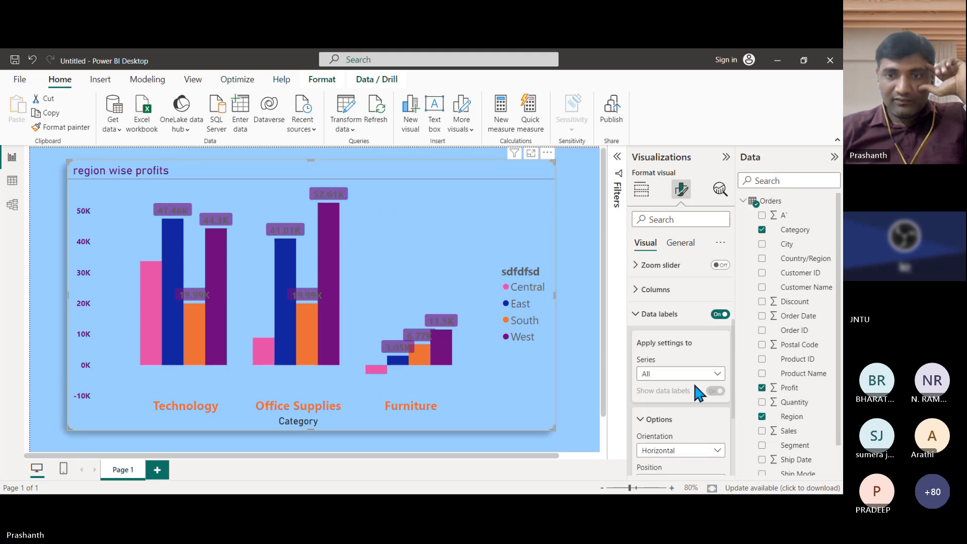
scroll(695, 386, "down", 4)
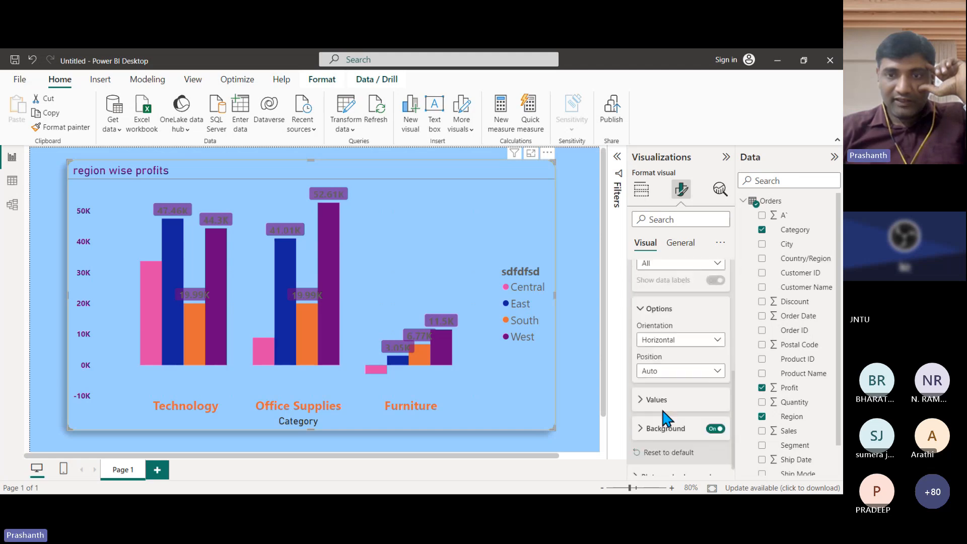
scroll(695, 424, "down", 6)
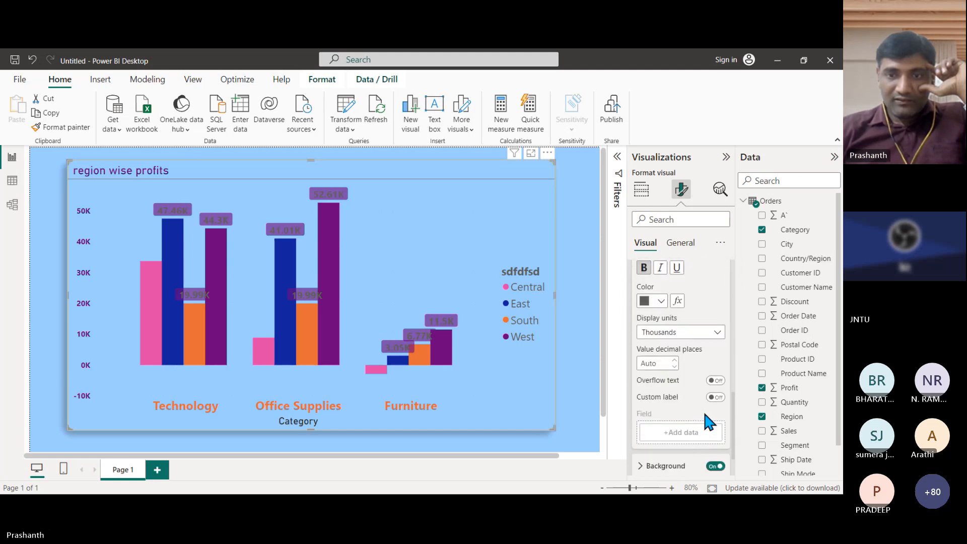
scroll(676, 336, "up", 2)
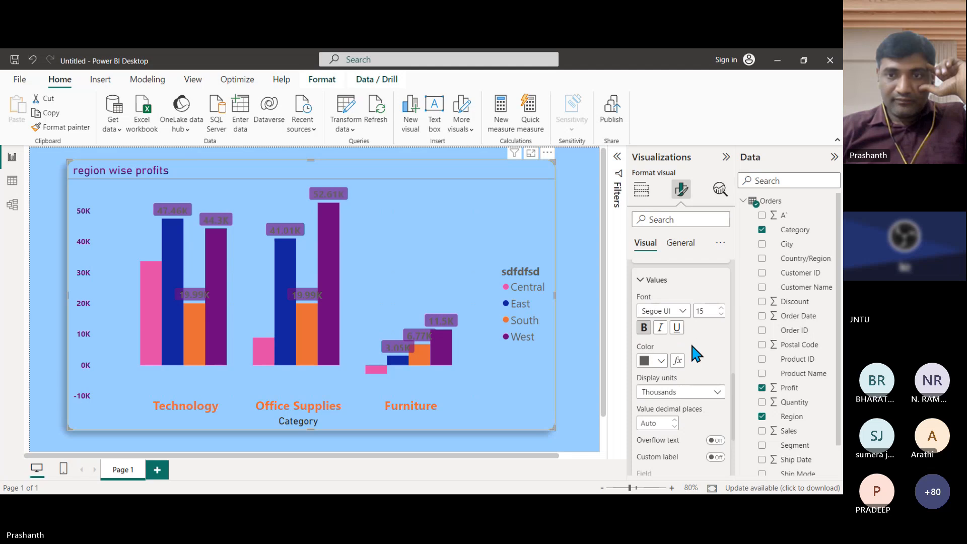
scroll(695, 353, "down", 1)
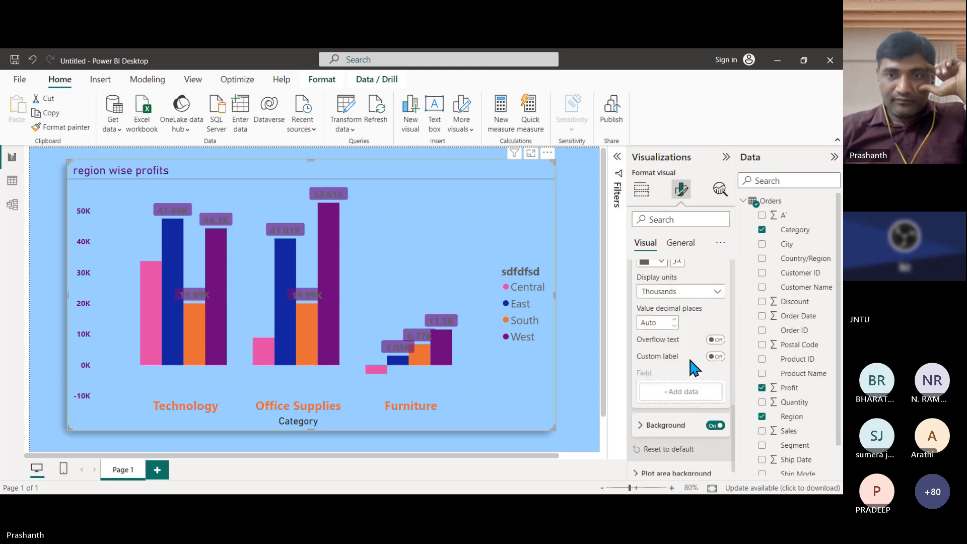
scroll(713, 418, "down", 1)
left_click(714, 416)
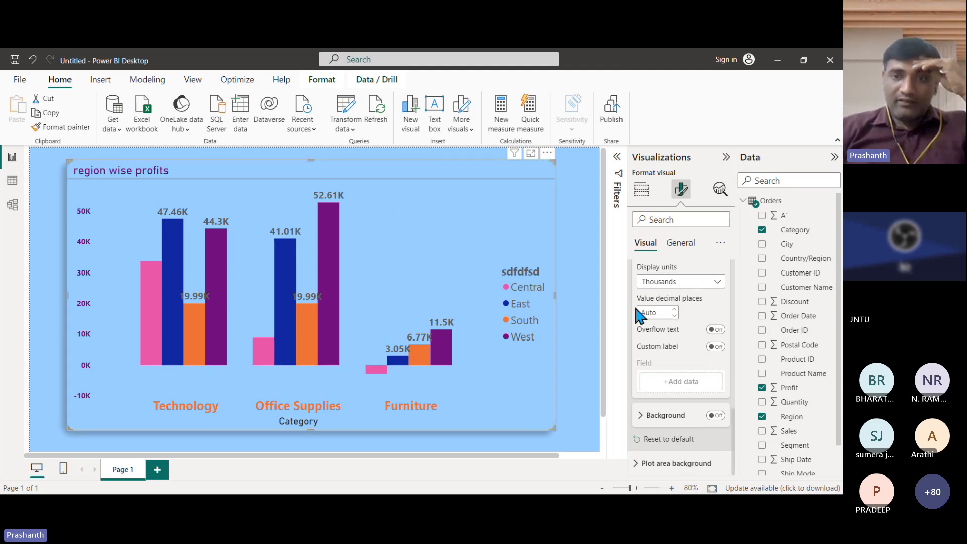
Turn on the zoom slider for the Y-axis of the region wise profits chart
scroll(655, 306, "up", 3)
scroll(655, 307, "up", 6)
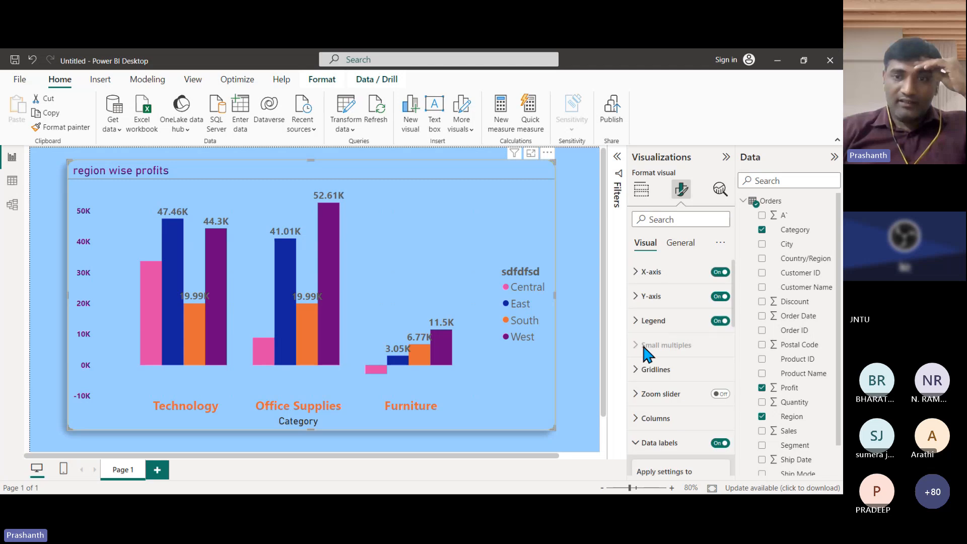
left_click(639, 443)
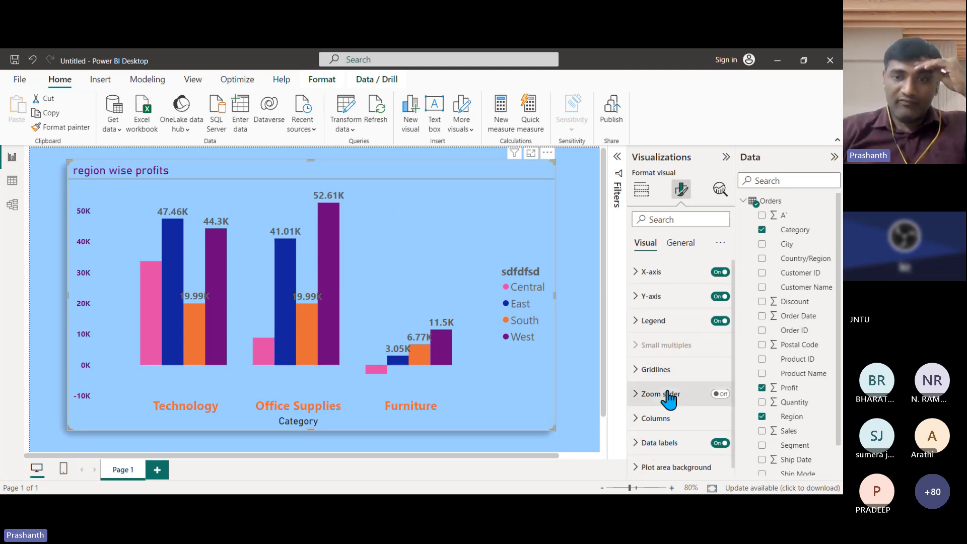
left_click(643, 393)
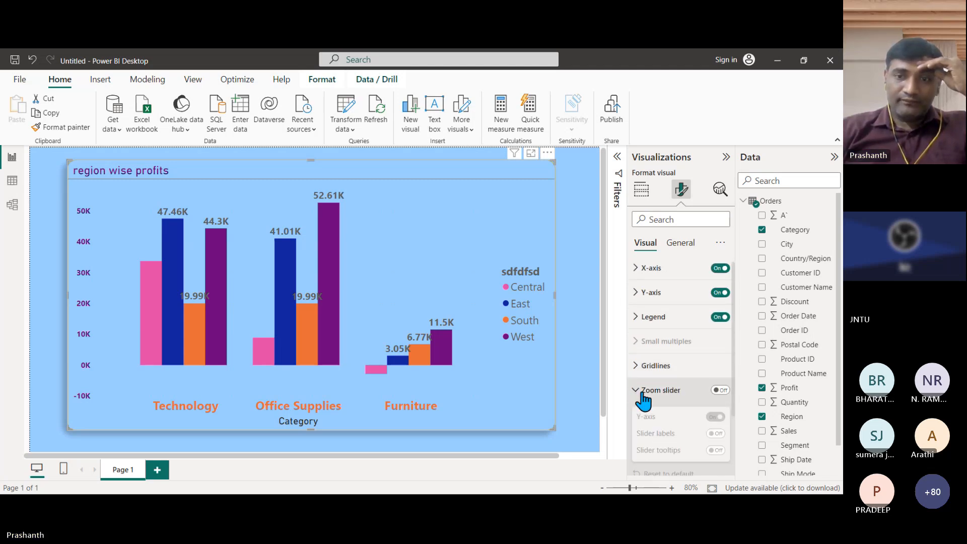
left_click(723, 392)
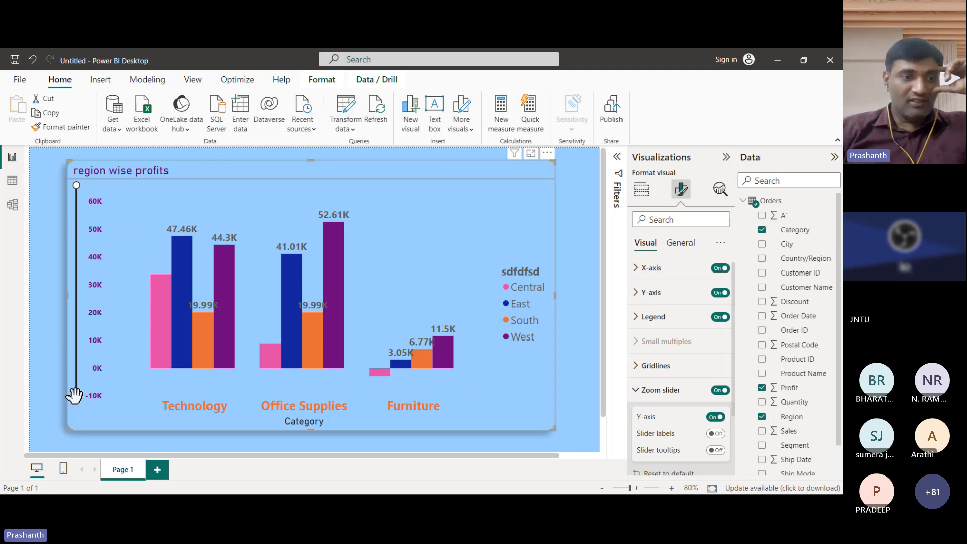
Try narrowing the Y-axis zoom range from both ends of the chart's zoom slider
left_click_drag(76, 396, 82, 328)
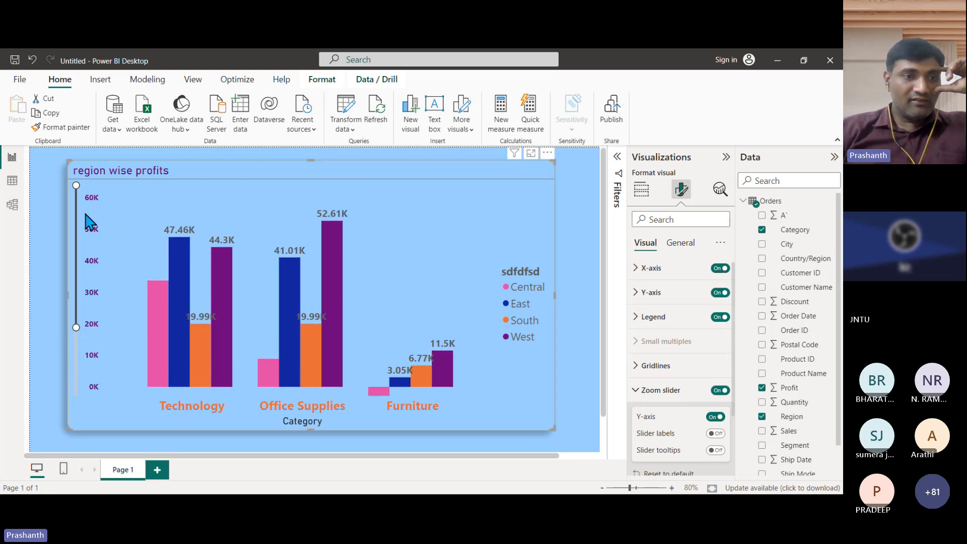
left_click_drag(76, 186, 86, 253)
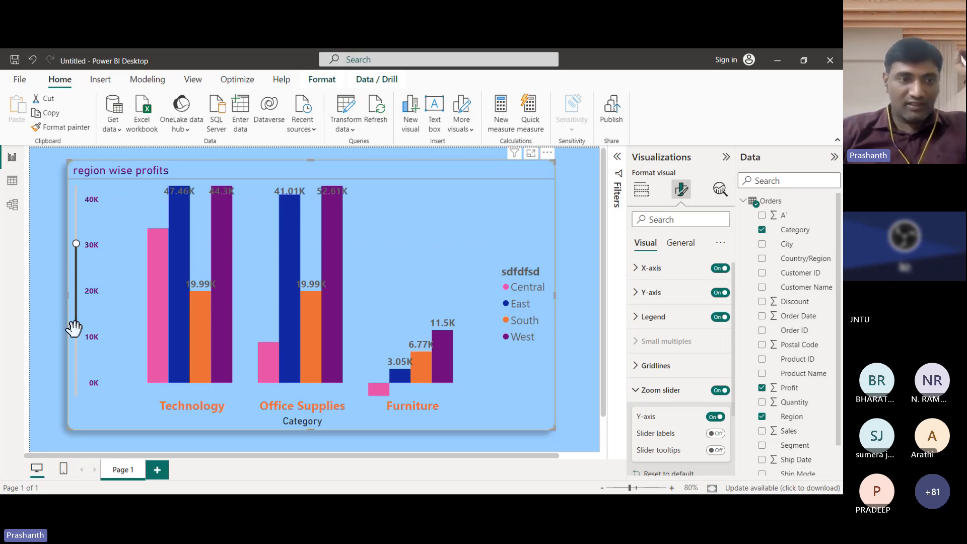
left_click_drag(76, 328, 81, 292)
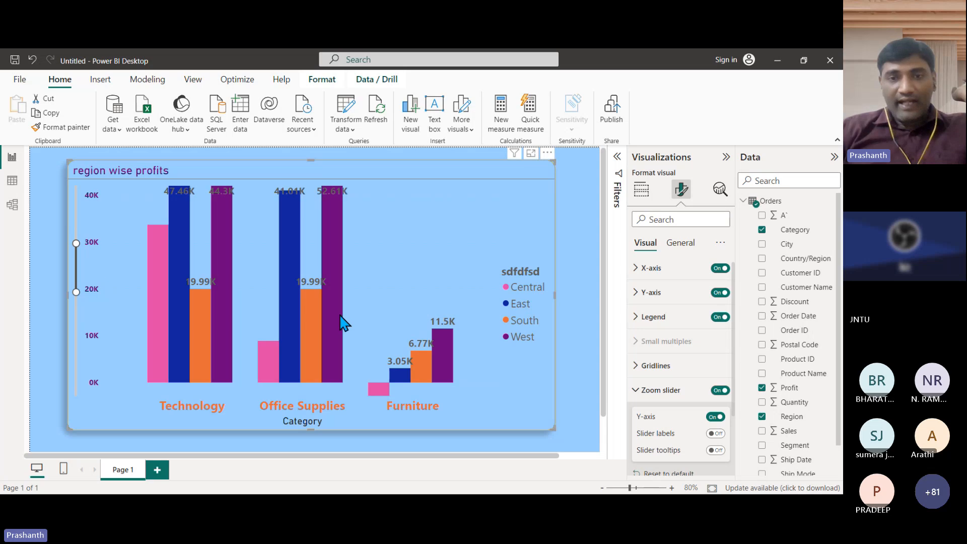
Show the region wise profits chart as a table to examine the profits by category and region
scroll(484, 325, "up", 1)
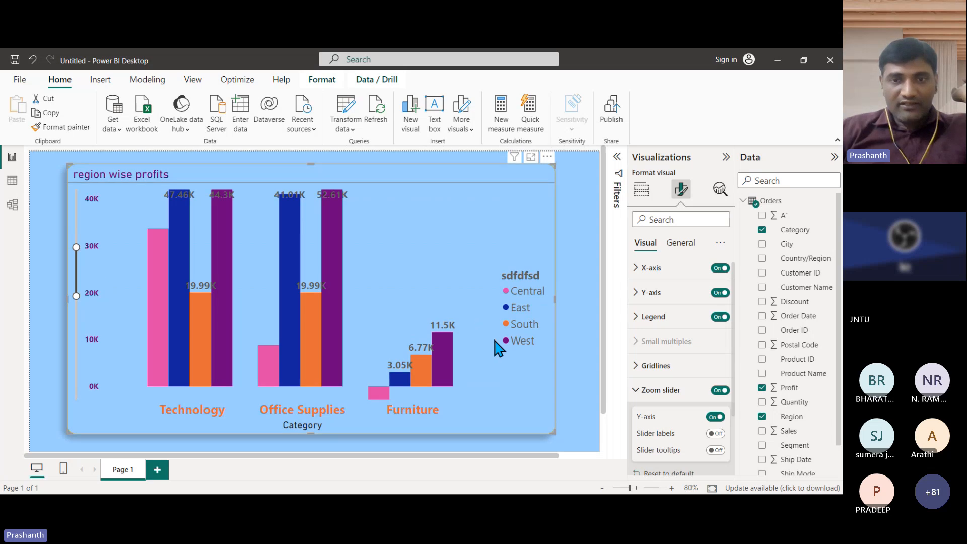
left_click(547, 157)
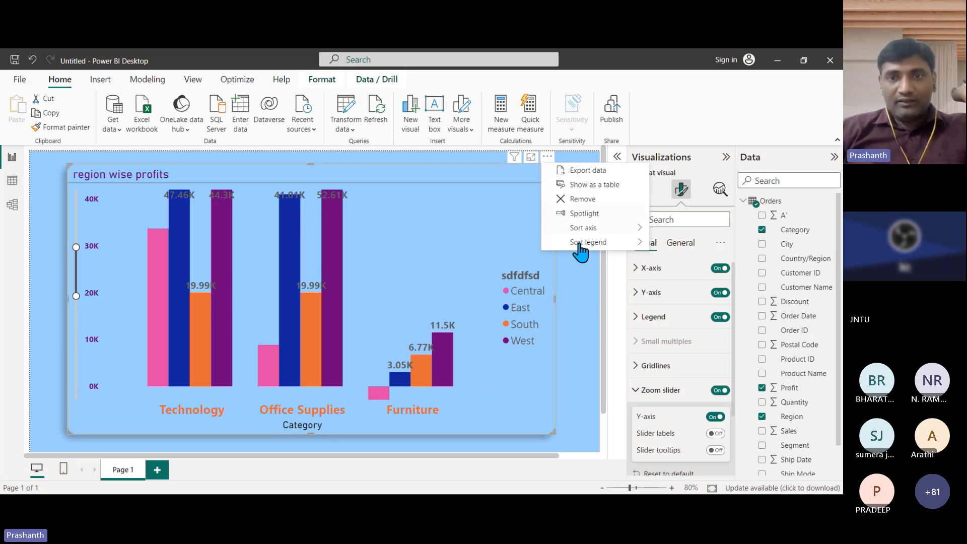
scroll(594, 302, "down", 1)
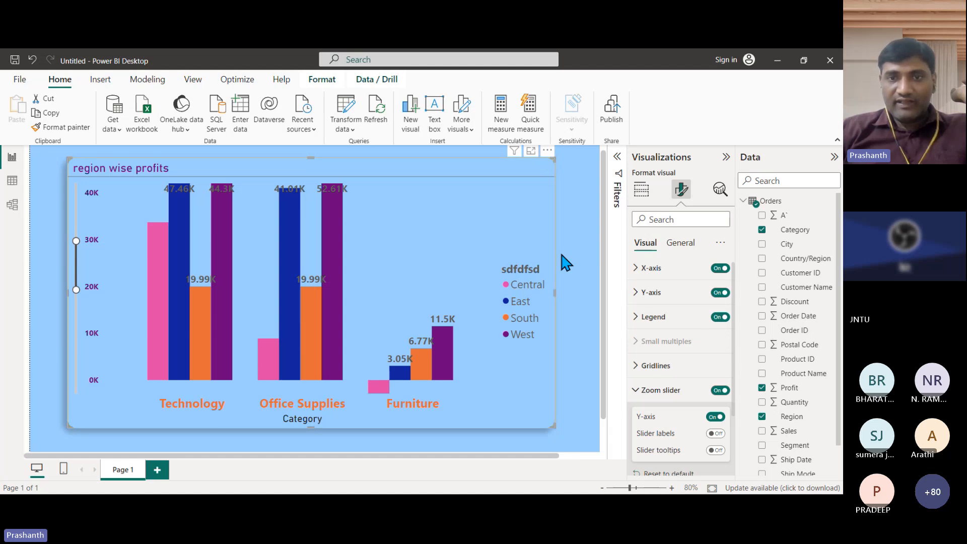
scroll(562, 262, "up", 1)
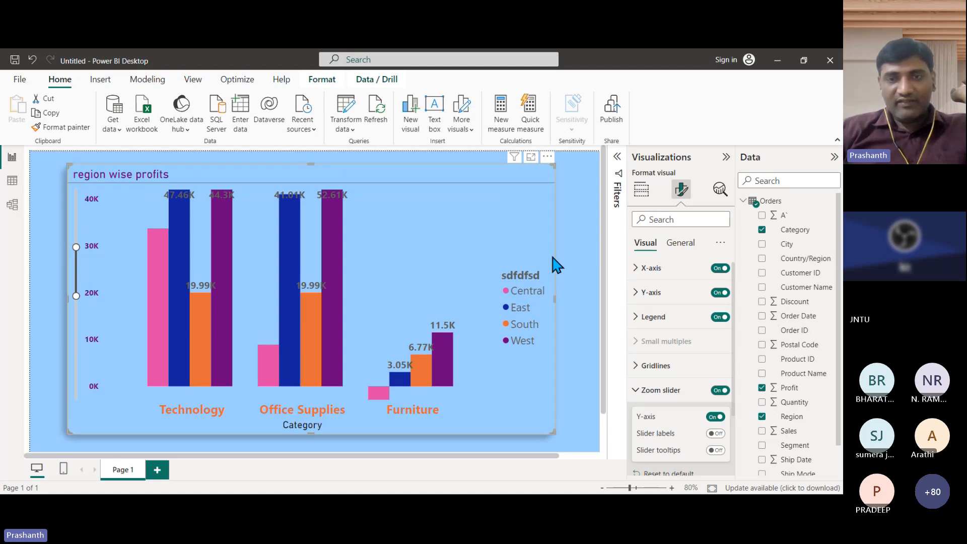
left_click(548, 157)
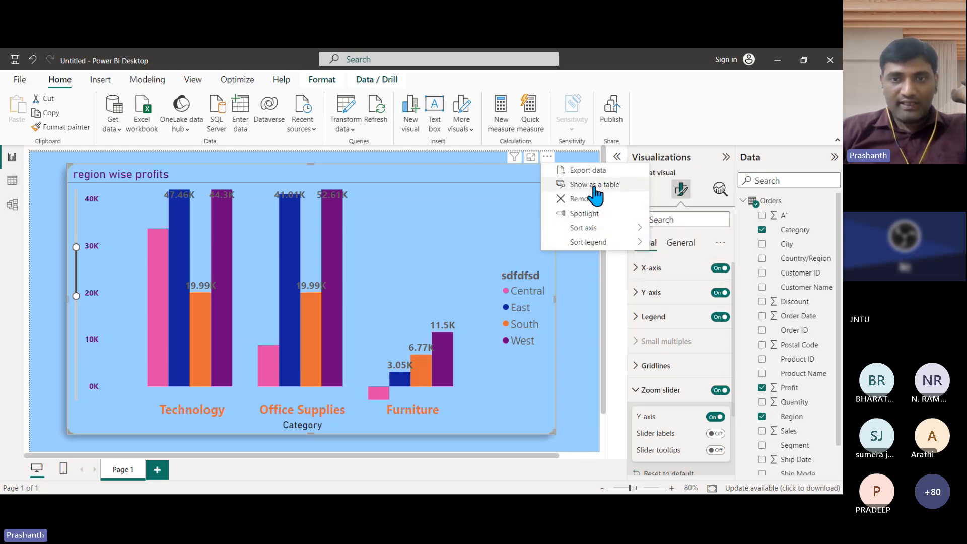
left_click(595, 187)
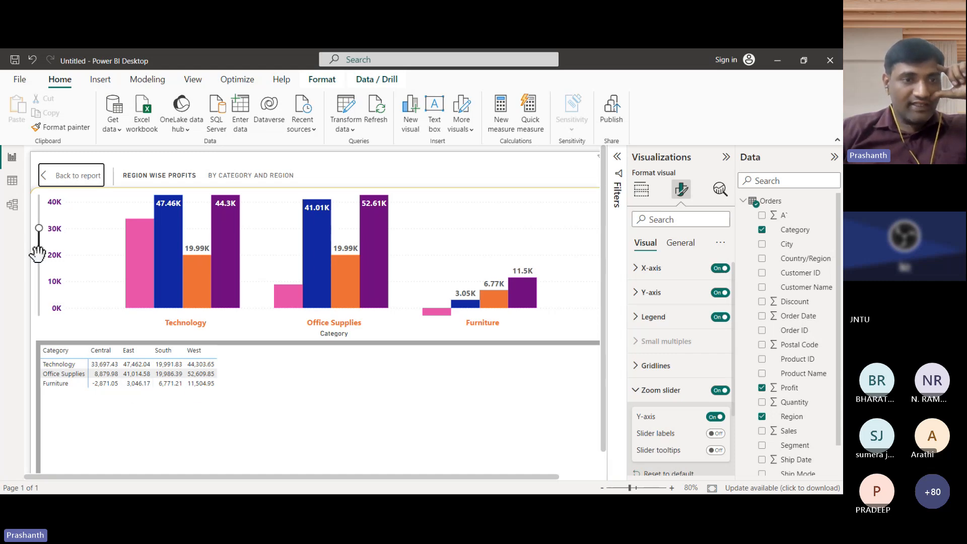
Extend the lower end of the Y-axis zoom range in the table view and return to the report
left_click_drag(38, 256, 39, 292)
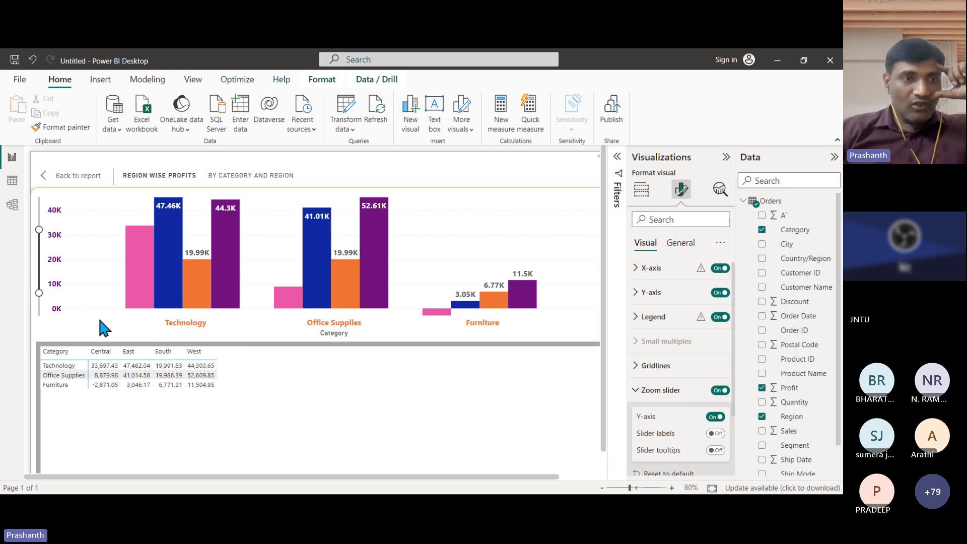
left_click(56, 191)
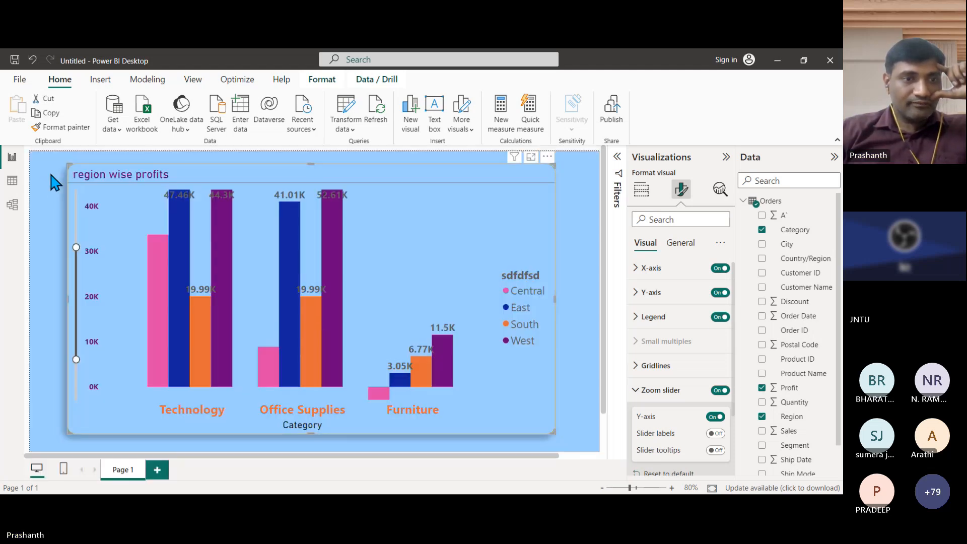
Extend the Y-axis zoom range down to -10K and reduce its upper limit to just above 15K
left_click_drag(76, 359, 76, 400)
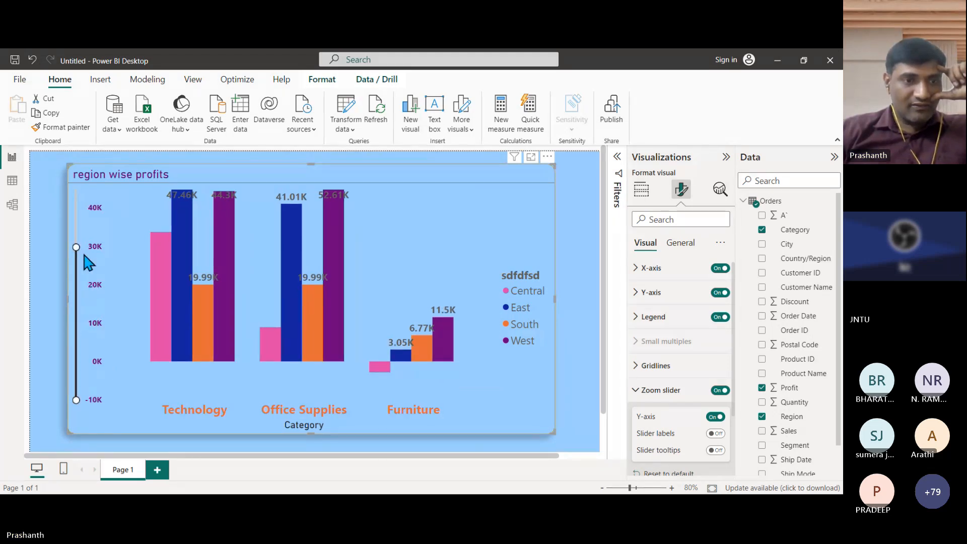
left_click_drag(76, 247, 77, 323)
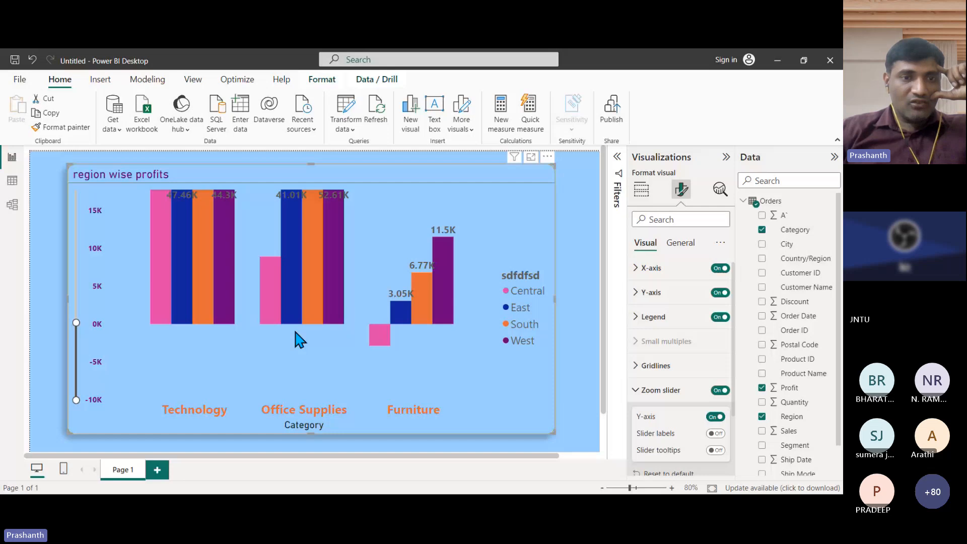
Extend the Y-axis zoom range up to its full upper limit and rename the report page as column chart
left_click_drag(76, 323, 75, 195)
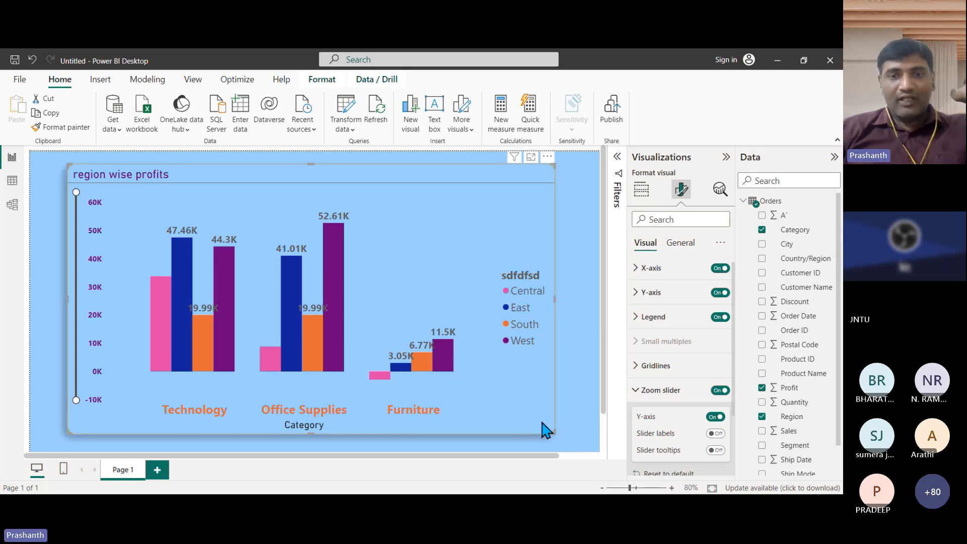
double_click(127, 469)
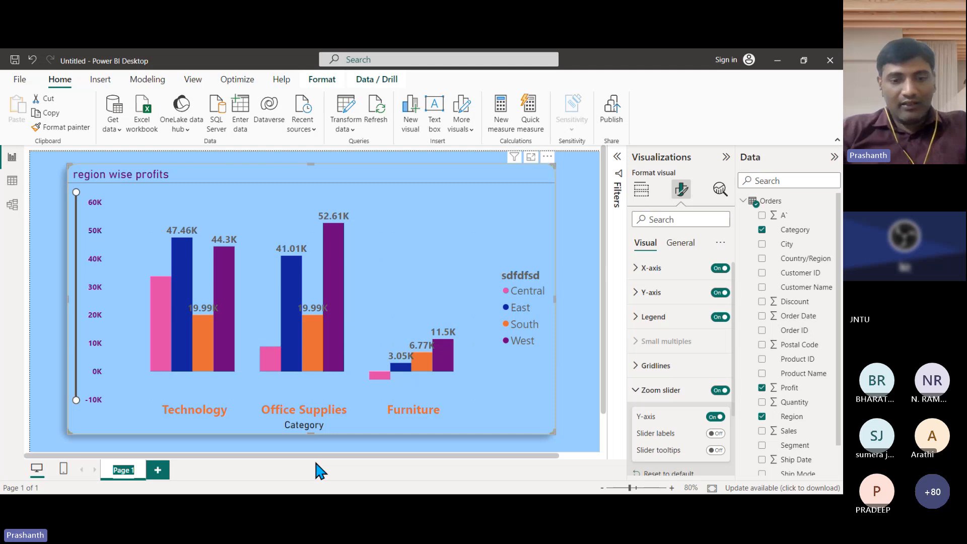
type("col")
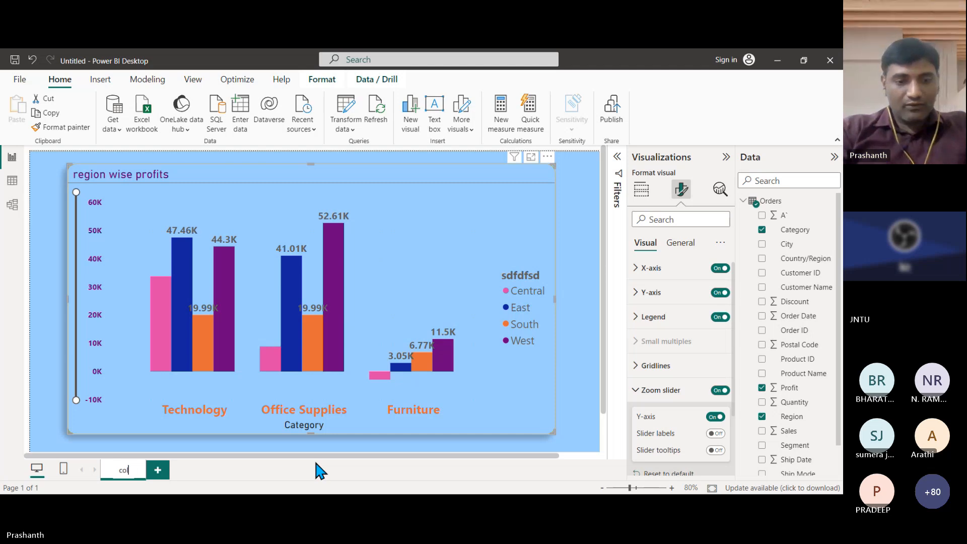
type("umn chart")
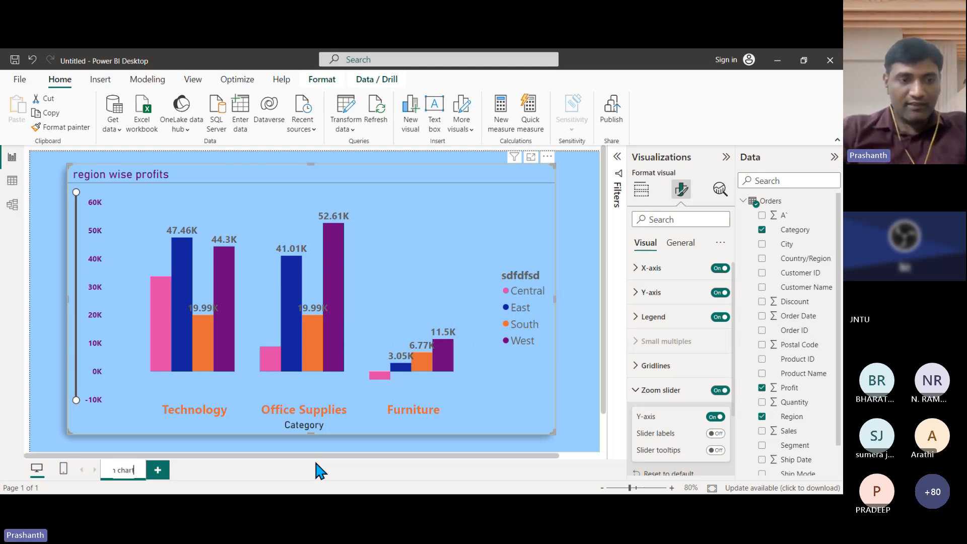
left_click(253, 474)
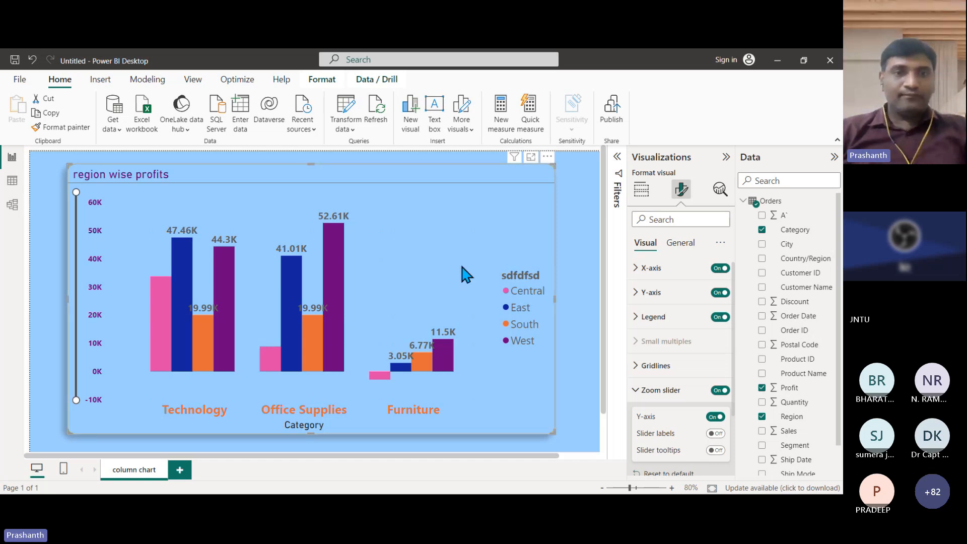
Add a new blank report page and leave its default name in place
left_click(179, 470)
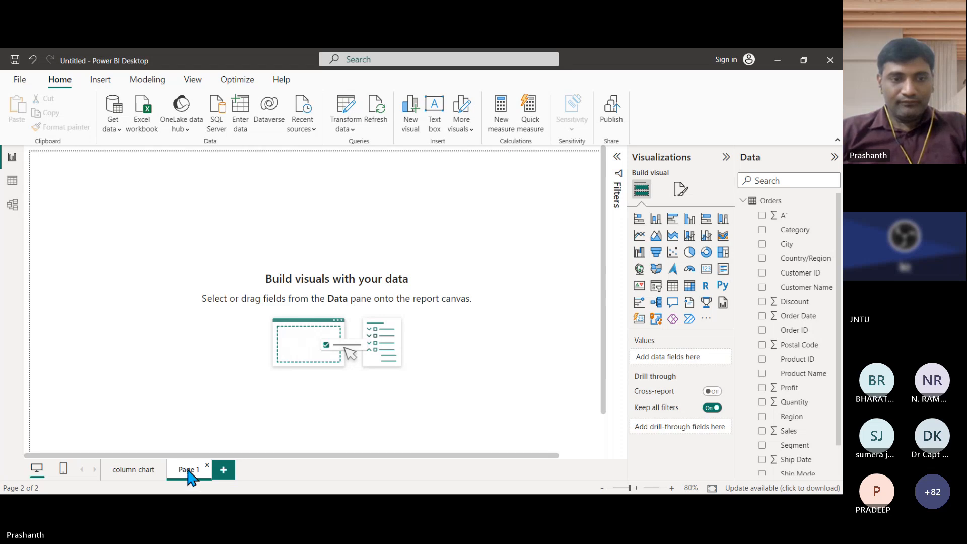
double_click(189, 470)
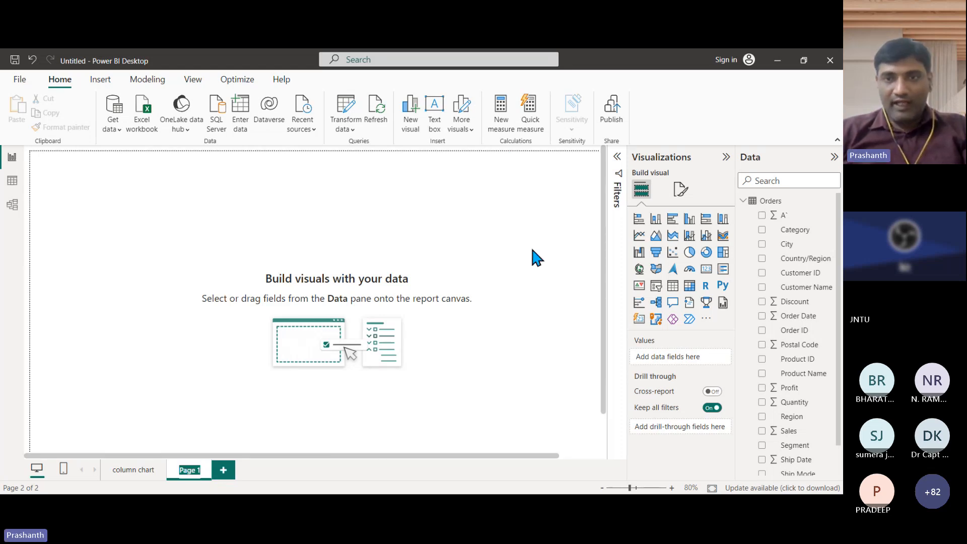
left_click(562, 307)
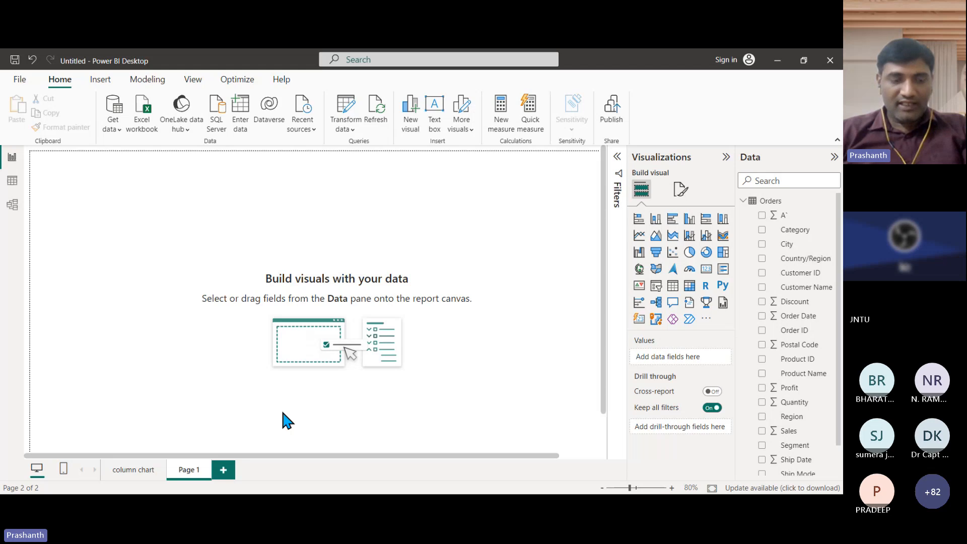
Convert the region wise profits chart to a stacked column chart and extend its Y-axis zoom to the full upper limit
left_click(122, 470)
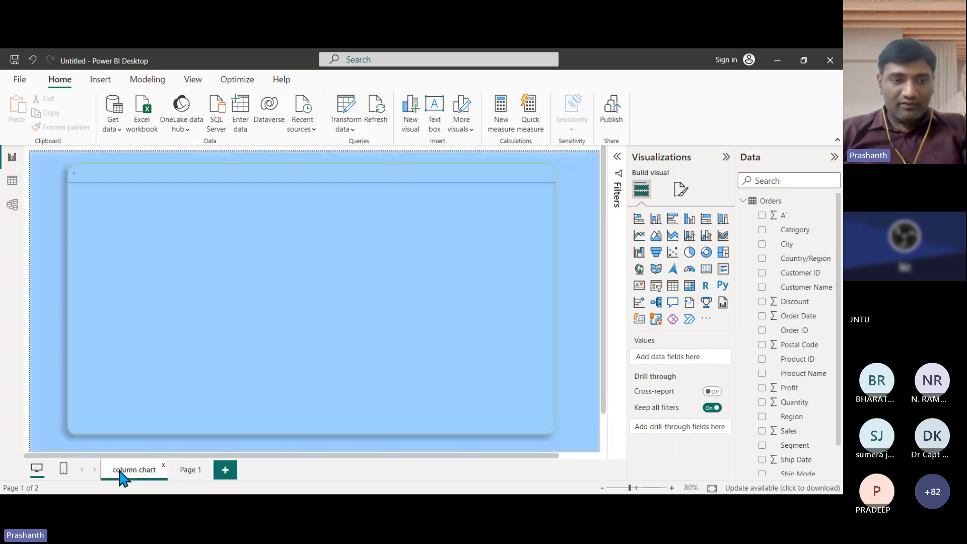
left_click(424, 298)
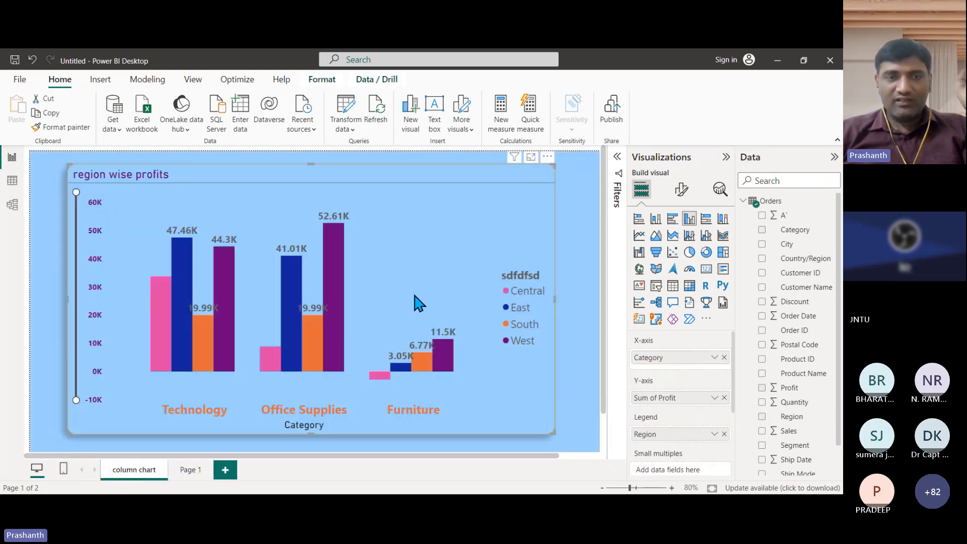
mouse_move(315, 325)
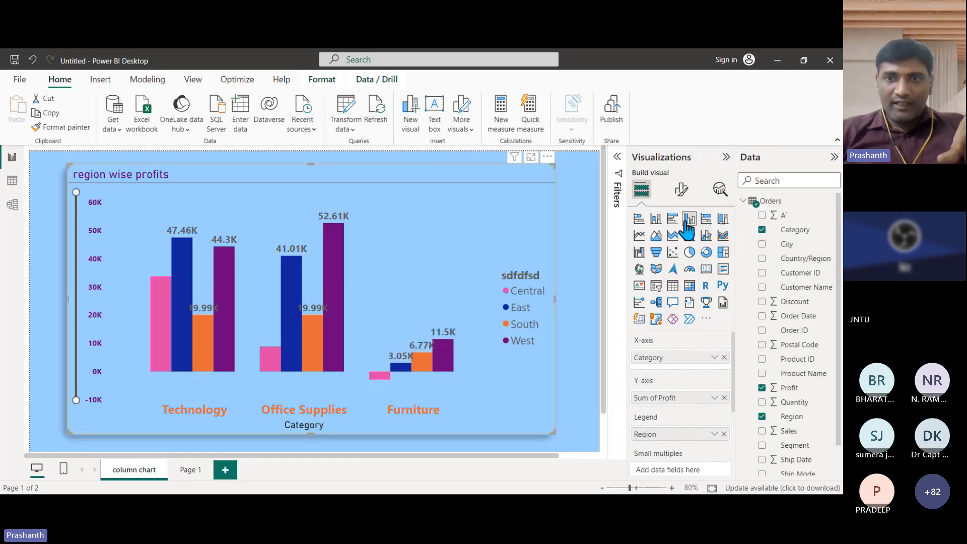
left_click(656, 220)
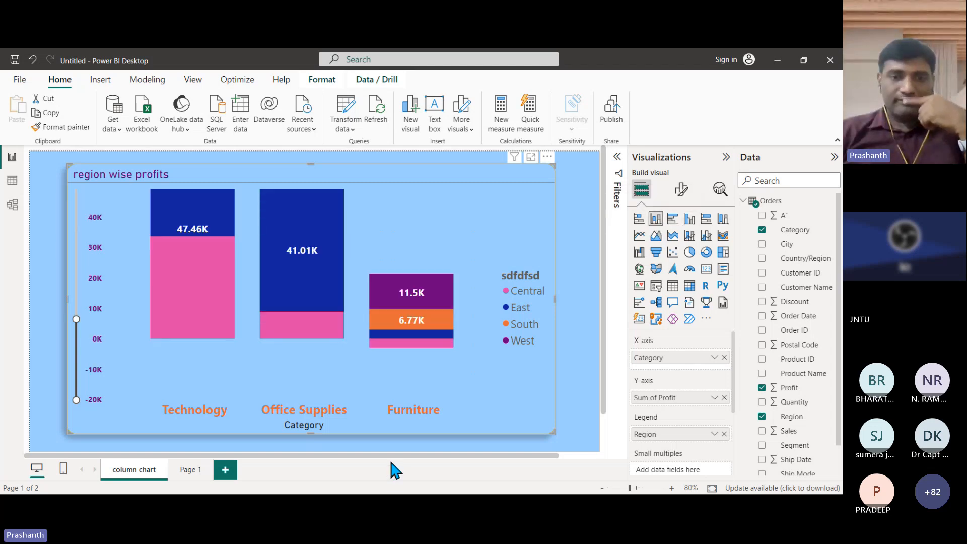
left_click_drag(77, 319, 81, 191)
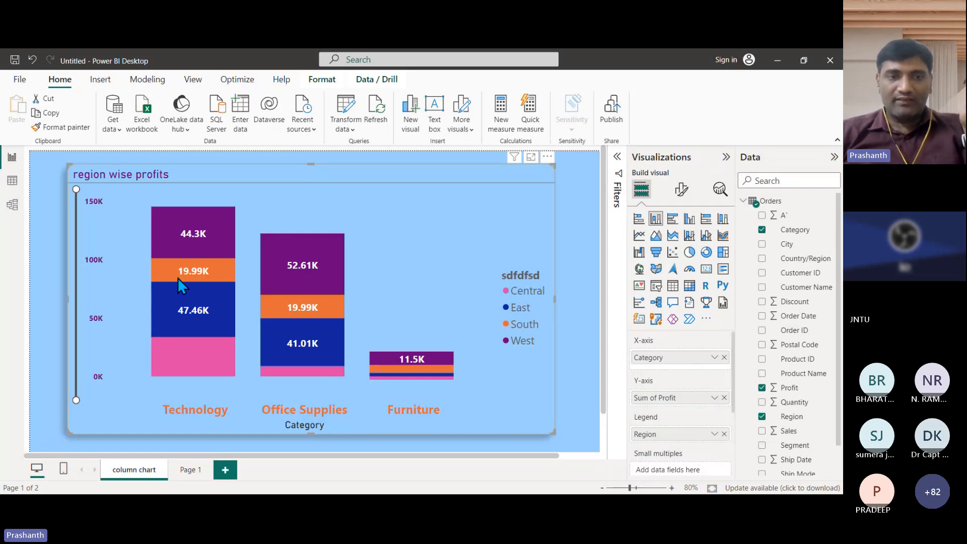
mouse_move(179, 286)
mouse_move(200, 383)
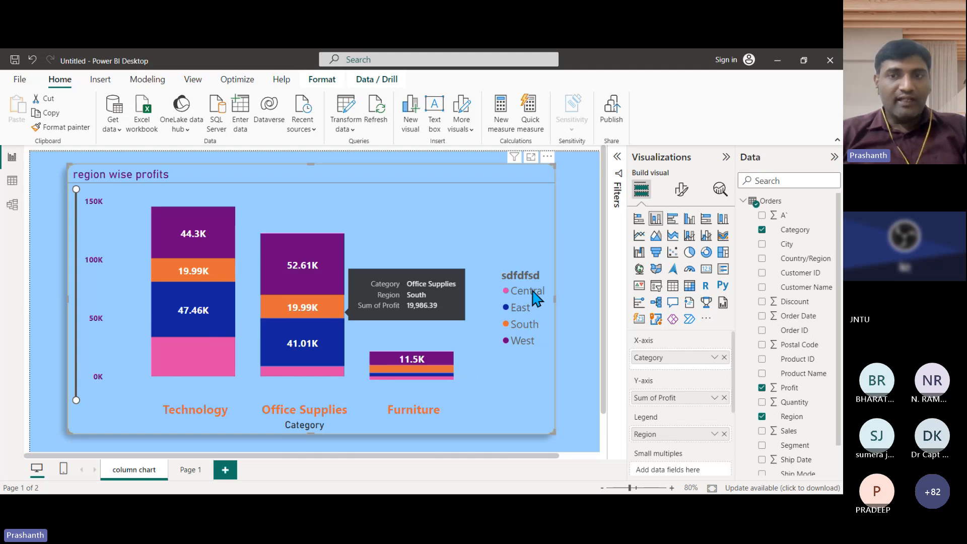
Try the 100% stacked column type on the profits chart and return to stacked column to compare the regional segments
left_click(724, 222)
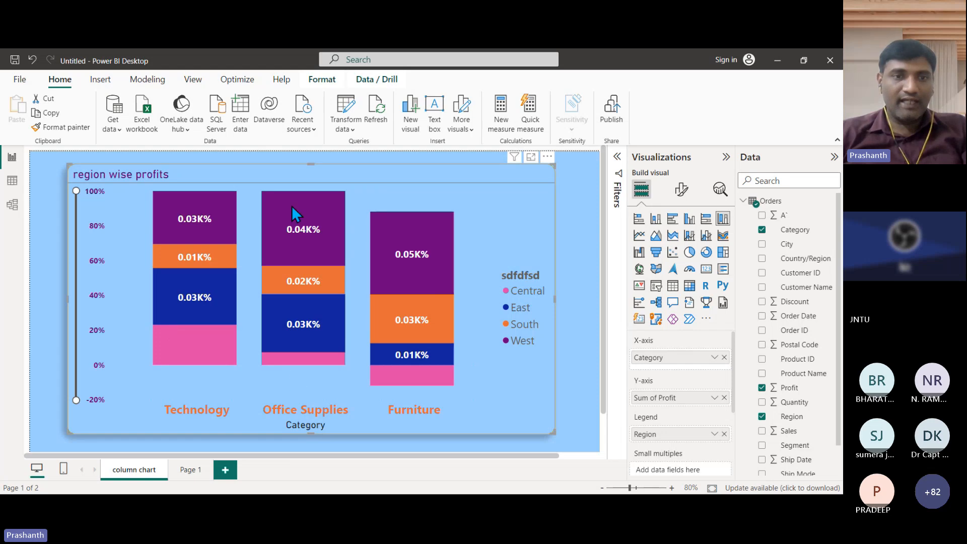
left_click(656, 219)
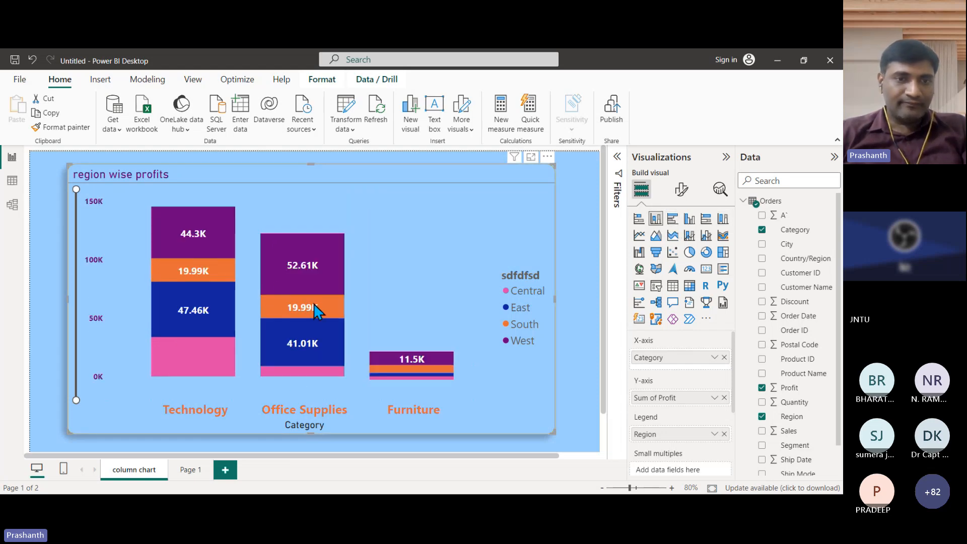
mouse_move(315, 306)
mouse_move(319, 247)
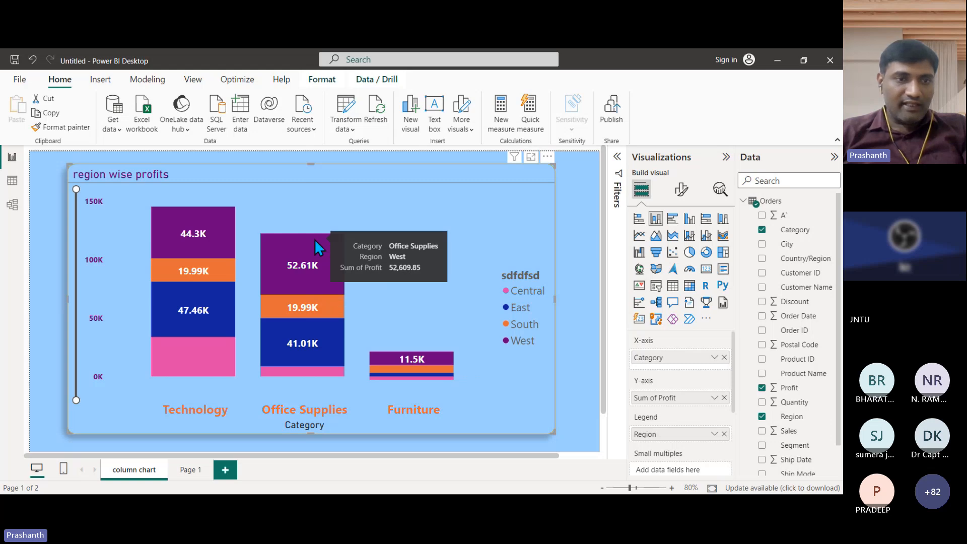
Convert the profits chart to a 100% stacked column chart and inspect the West segments of Technology and Office Supplies
left_click(723, 218)
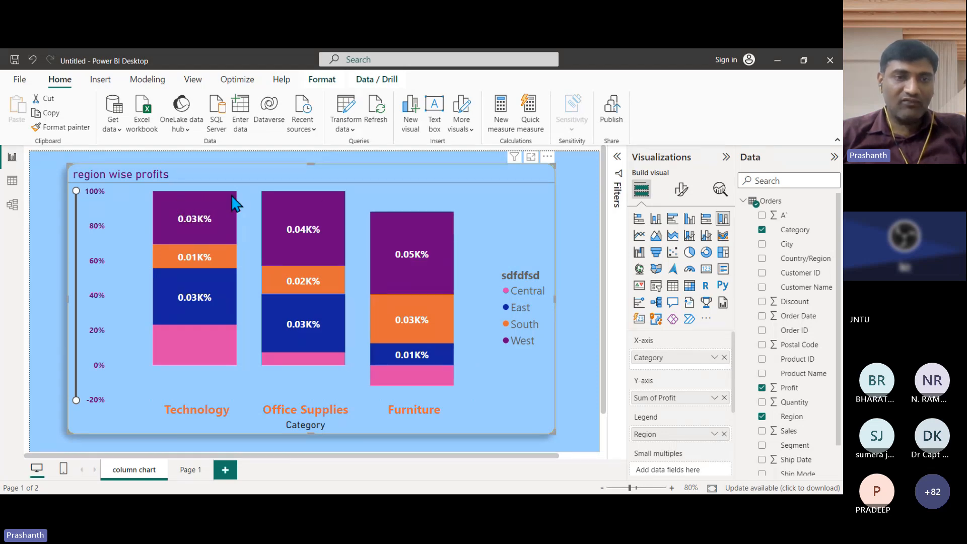
mouse_move(286, 197)
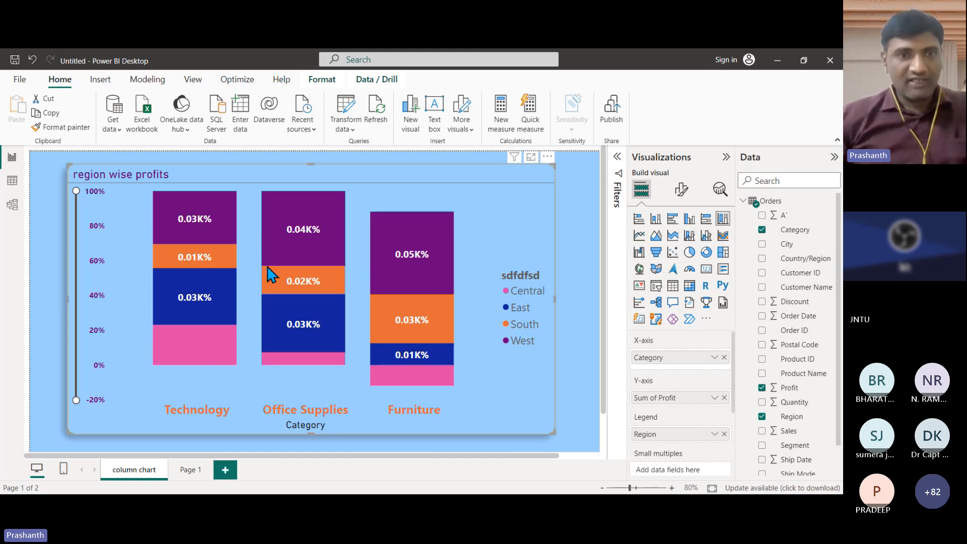
mouse_move(201, 225)
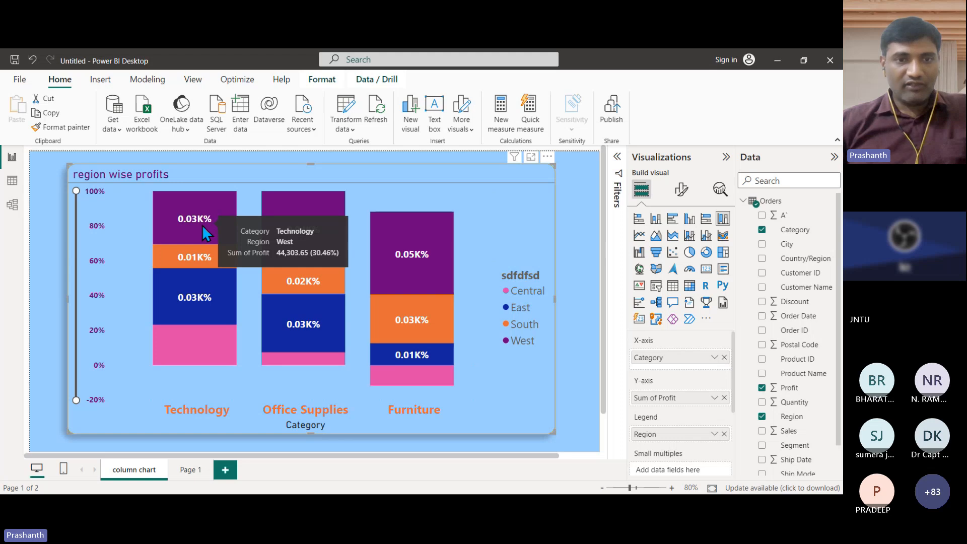
mouse_move(306, 229)
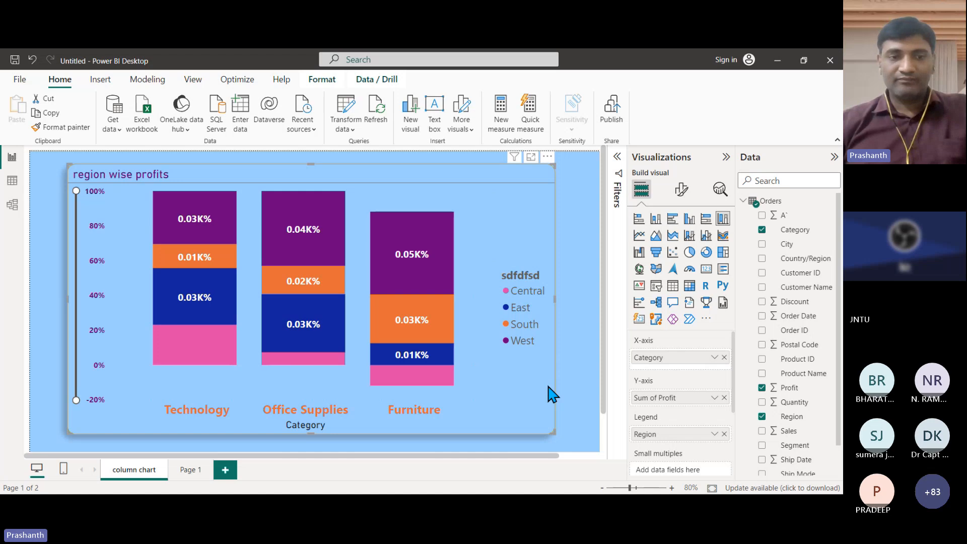
Insert a clustered bar chart on Page 1 and enlarge it in both directions
left_click(191, 470)
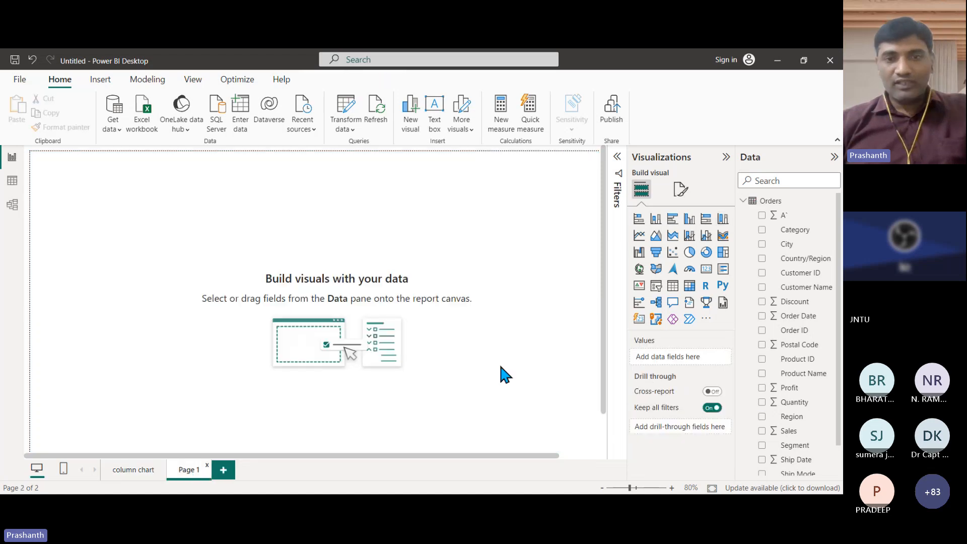
left_click(674, 218)
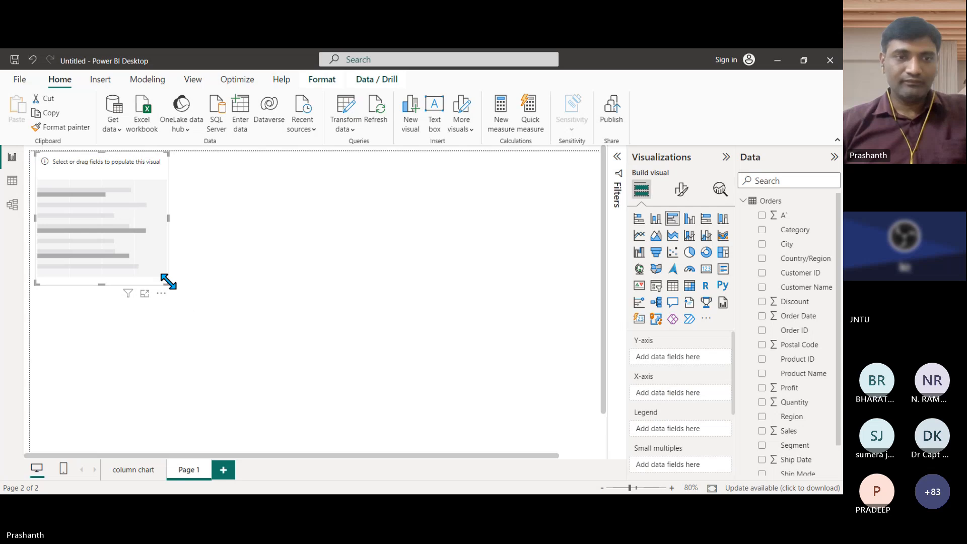
left_click_drag(168, 282, 336, 347)
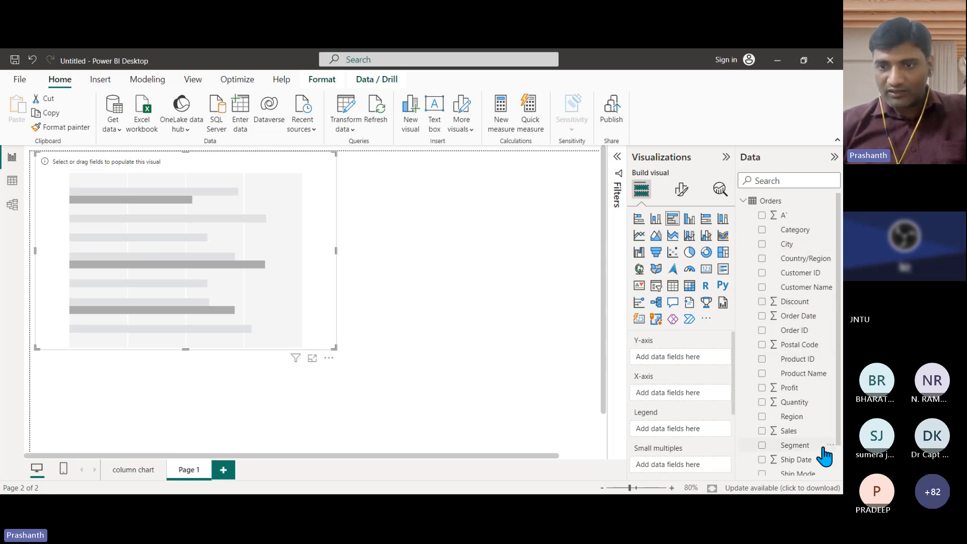
Plot Sub-Category on the Y-axis against Sales on the X-axis and make the bar chart tall enough for all bars
scroll(825, 456, "down", 2)
left_click_drag(819, 469, 709, 365)
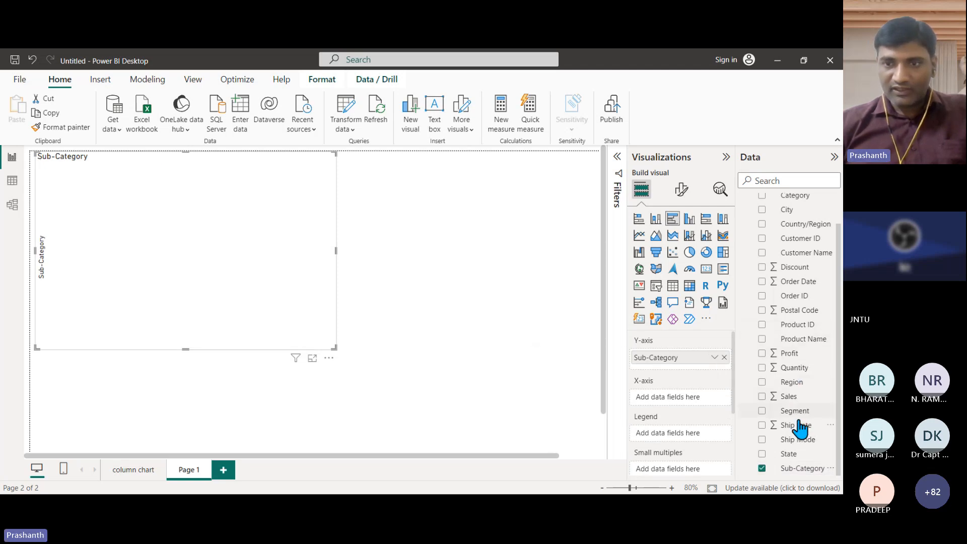
left_click_drag(792, 397, 702, 405)
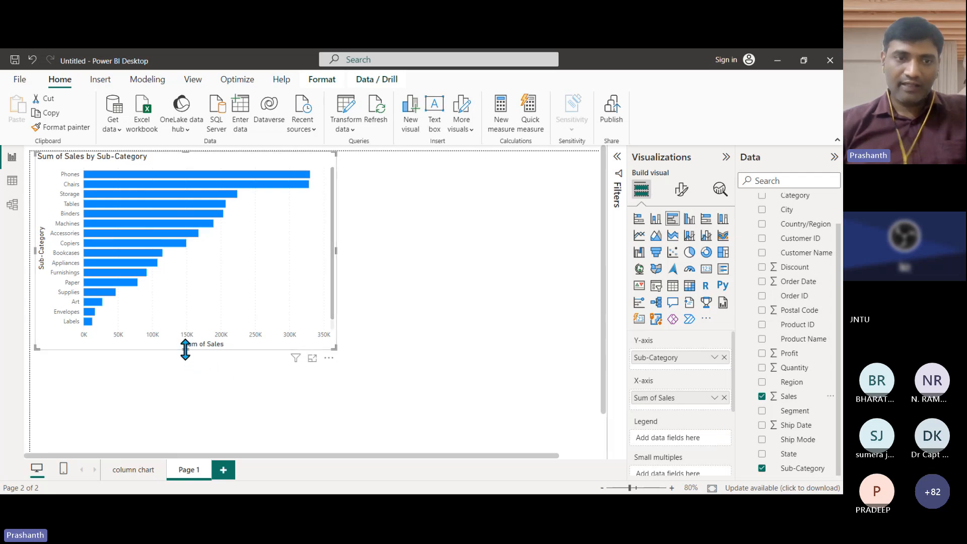
left_click_drag(186, 349, 207, 411)
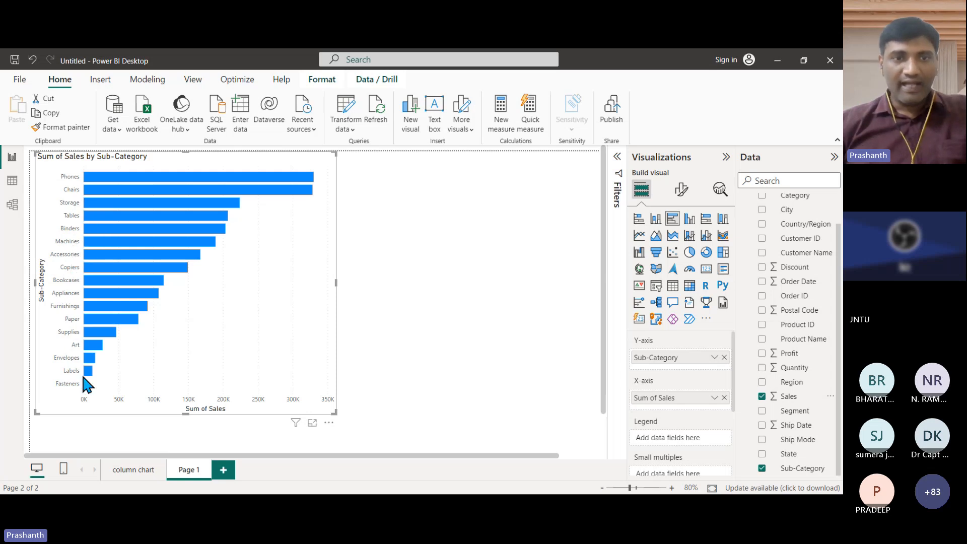
scroll(225, 348, "down", 2)
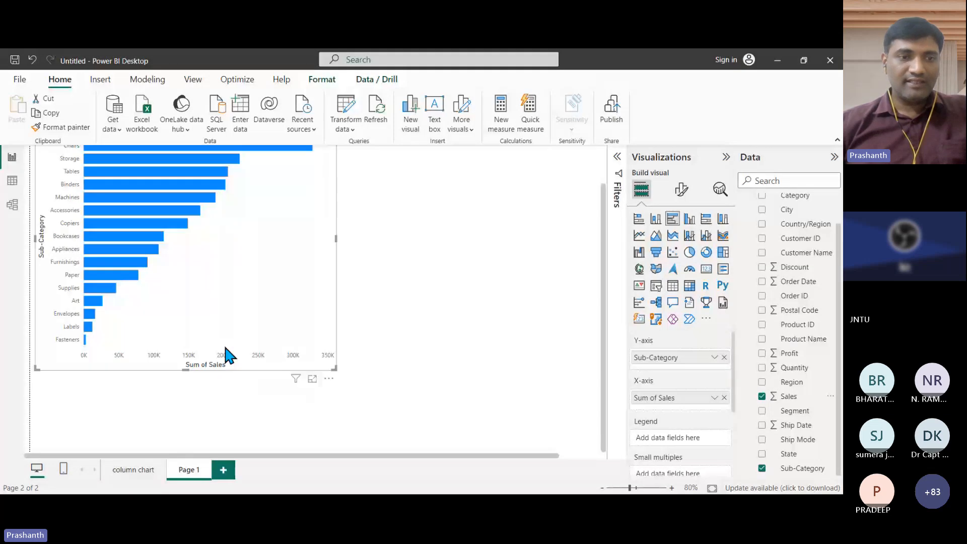
scroll(241, 330, "up", 2)
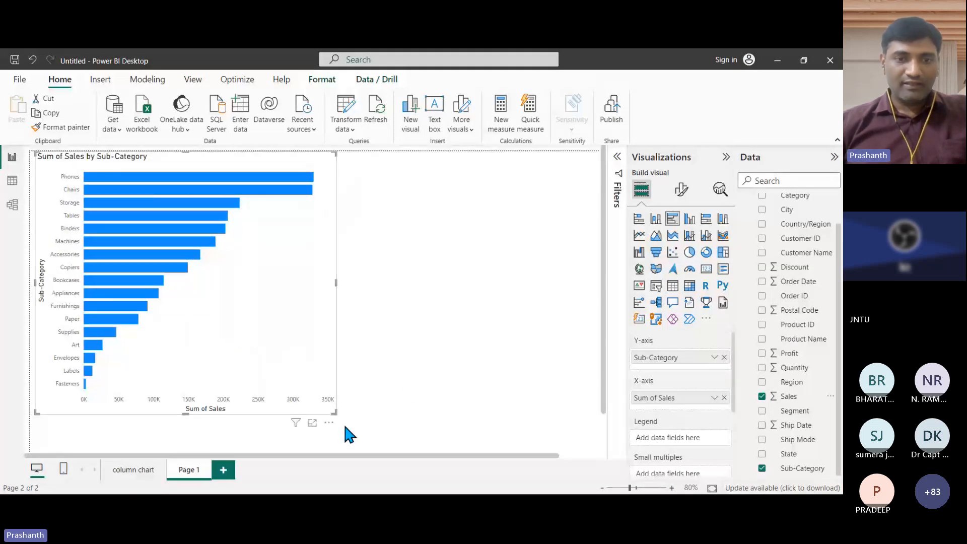
Sort the bar chart in ascending order of Sum of Sales
left_click(329, 423)
mouse_move(331, 423)
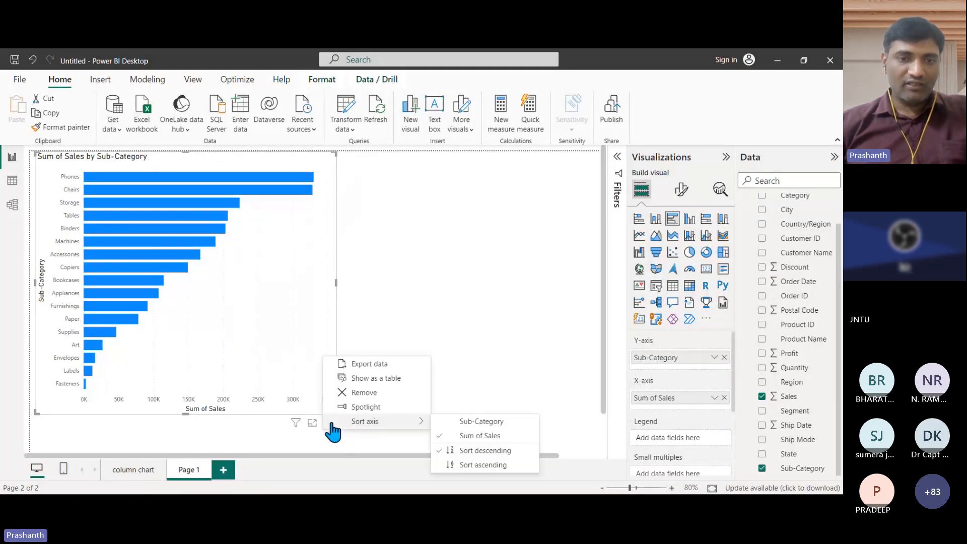
left_click(495, 464)
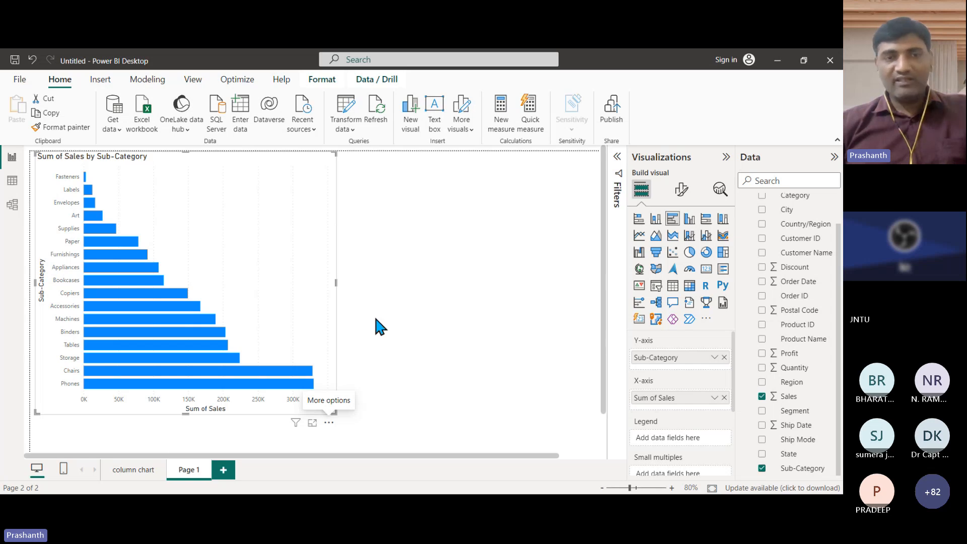
Show the bar chart's visual formatting options and widen the chart across most of the page
left_click(682, 191)
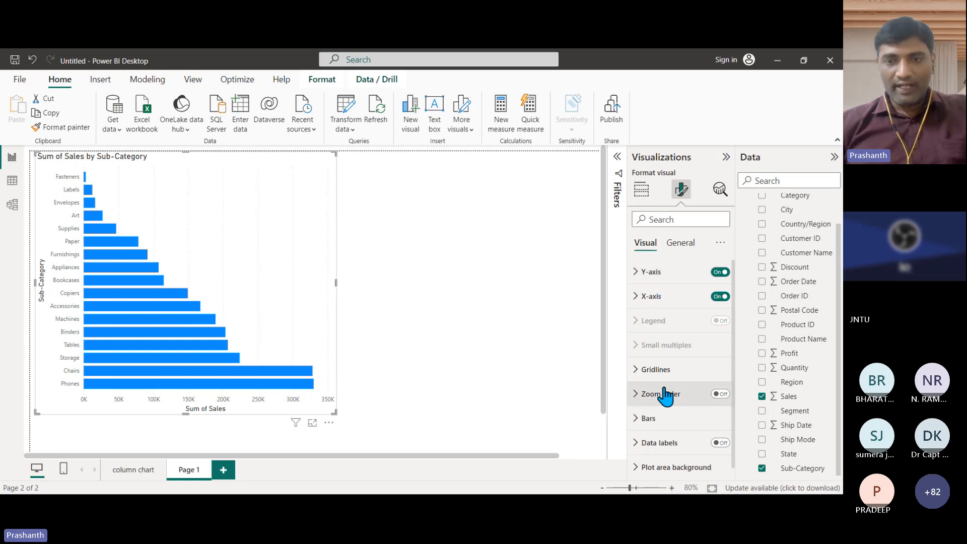
scroll(666, 396, "down", 1)
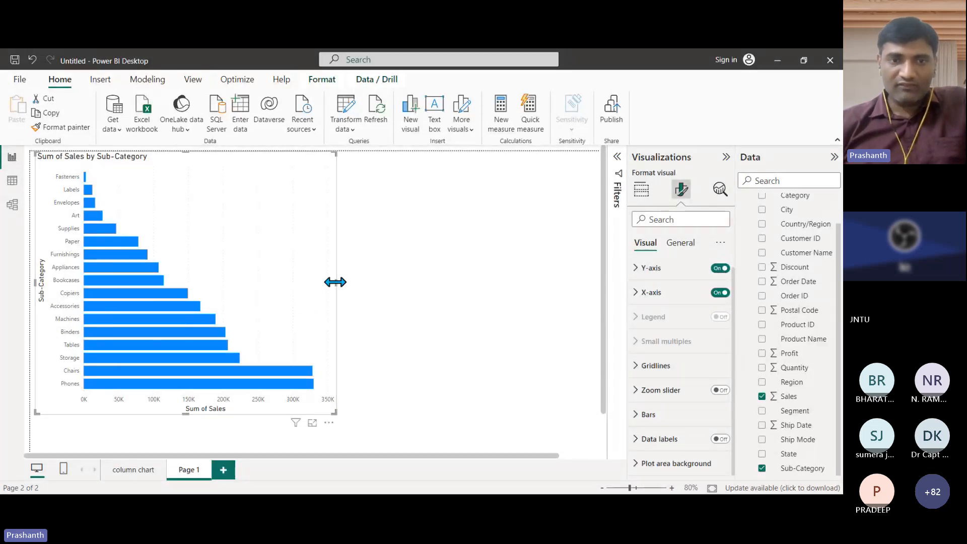
left_click_drag(335, 282, 481, 289)
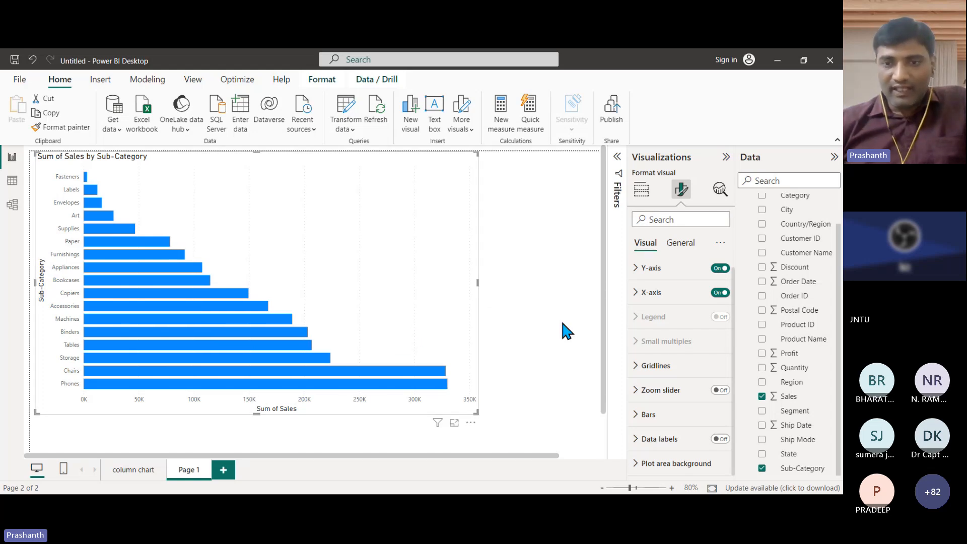
Check the colour settings for the bars and turn on data labels for the bar chart
left_click(639, 424)
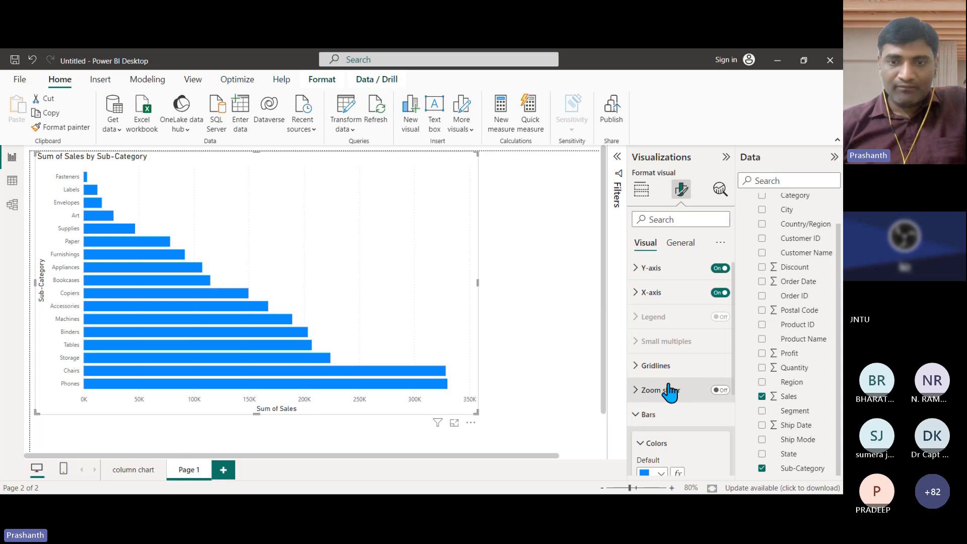
scroll(682, 384, "down", 2)
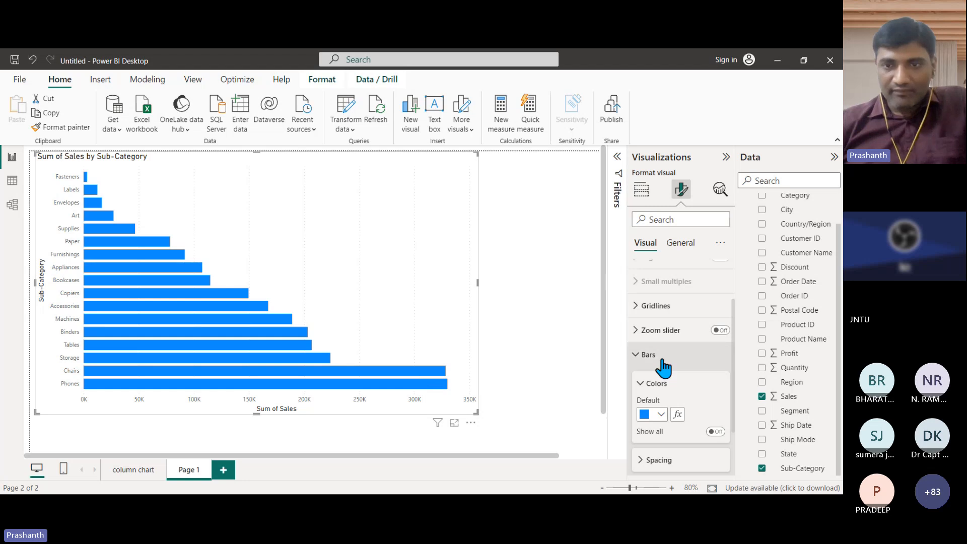
left_click(642, 354)
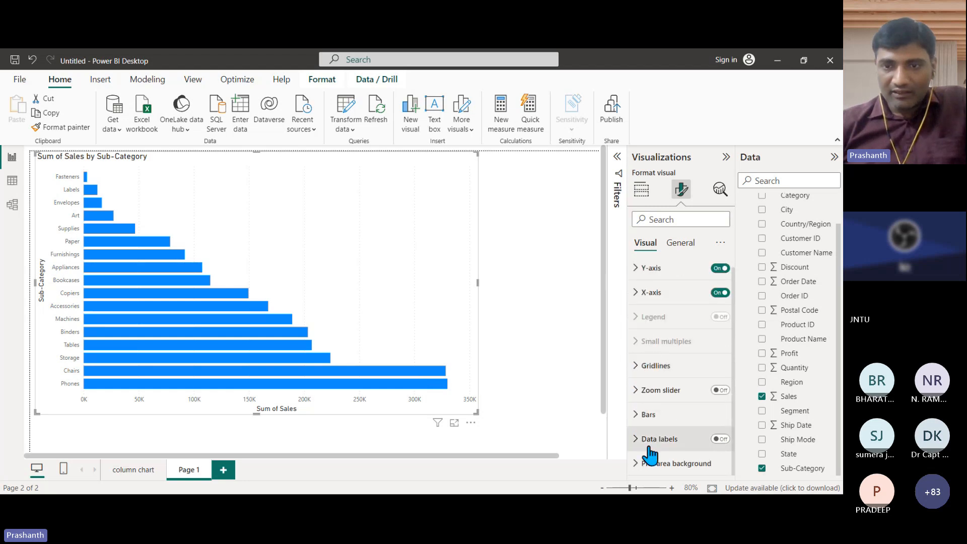
left_click(722, 438)
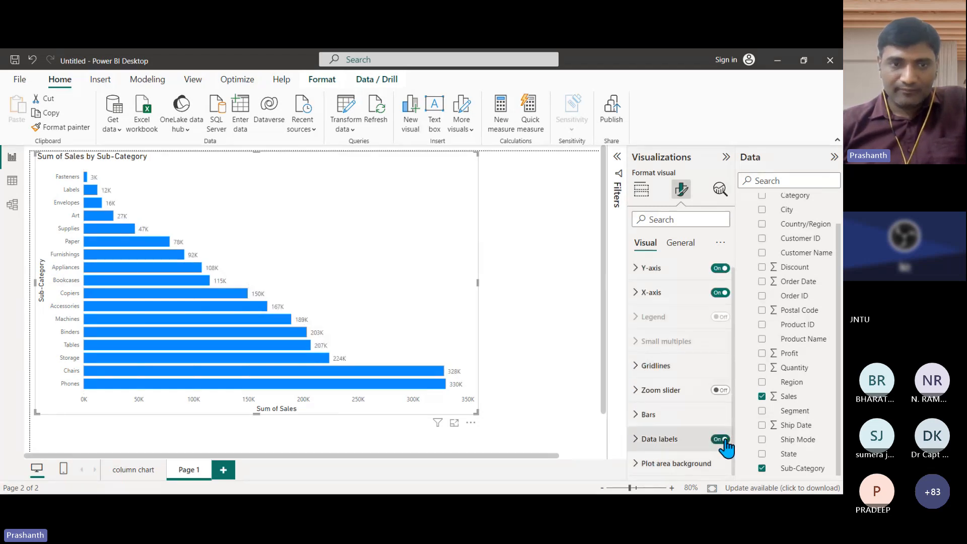
Make the data label values bold with font size 14
left_click(642, 439)
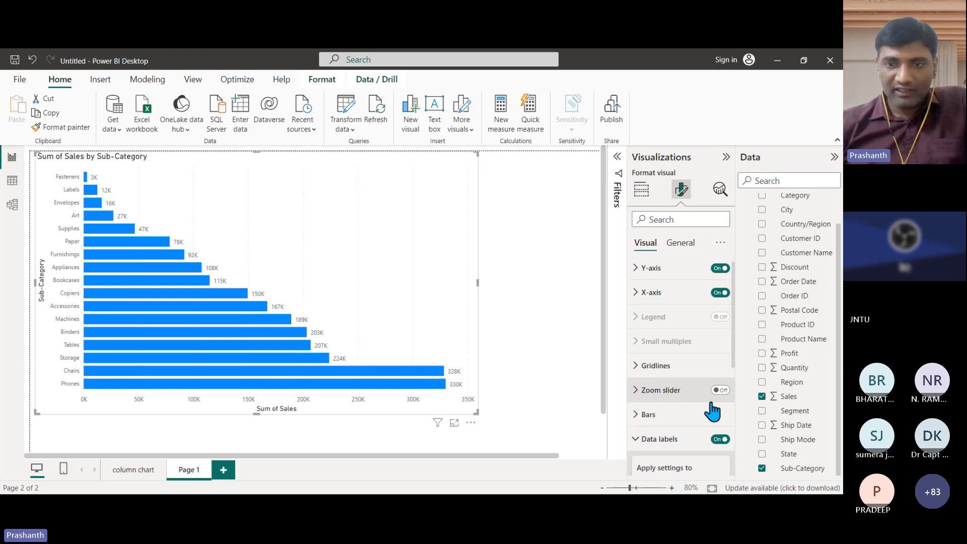
scroll(715, 408, "down", 3)
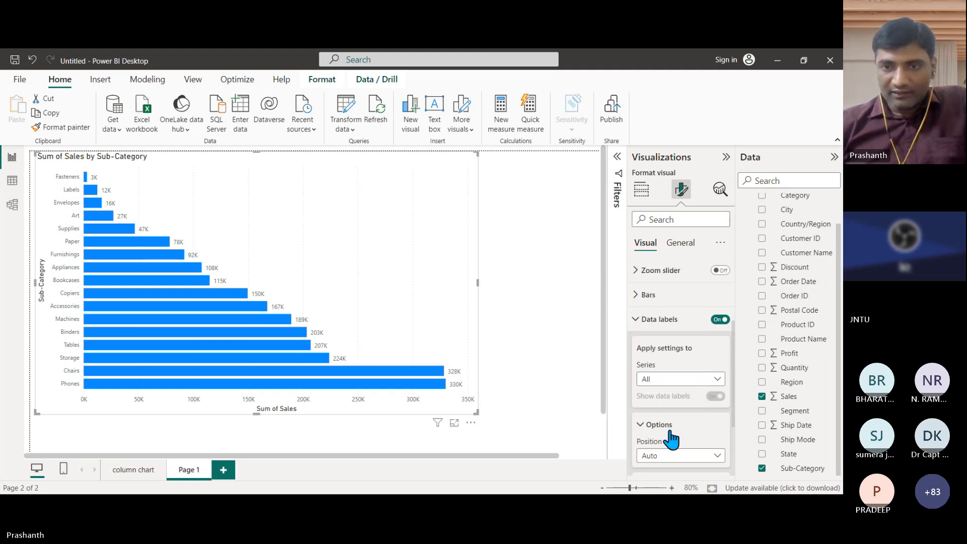
scroll(673, 438, "down", 2)
left_click(642, 388)
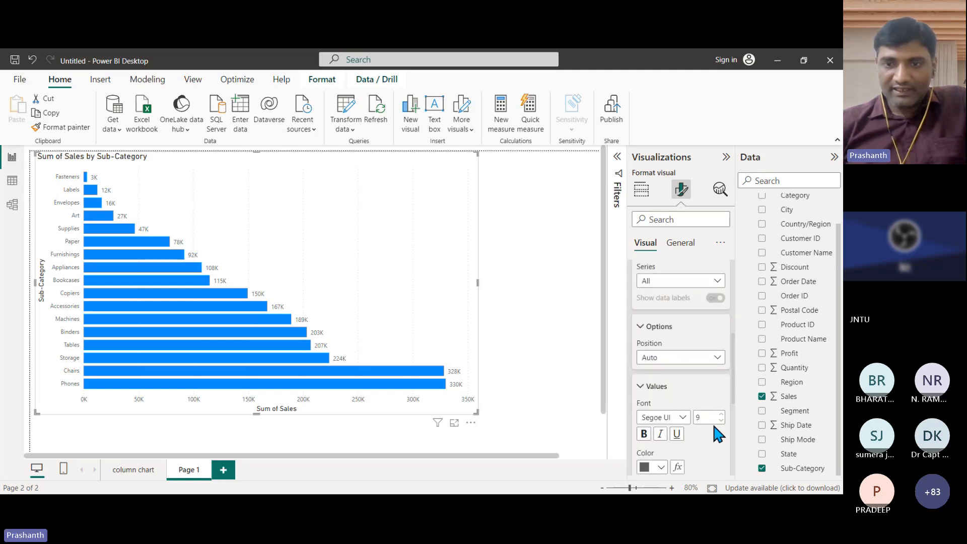
left_click(644, 434)
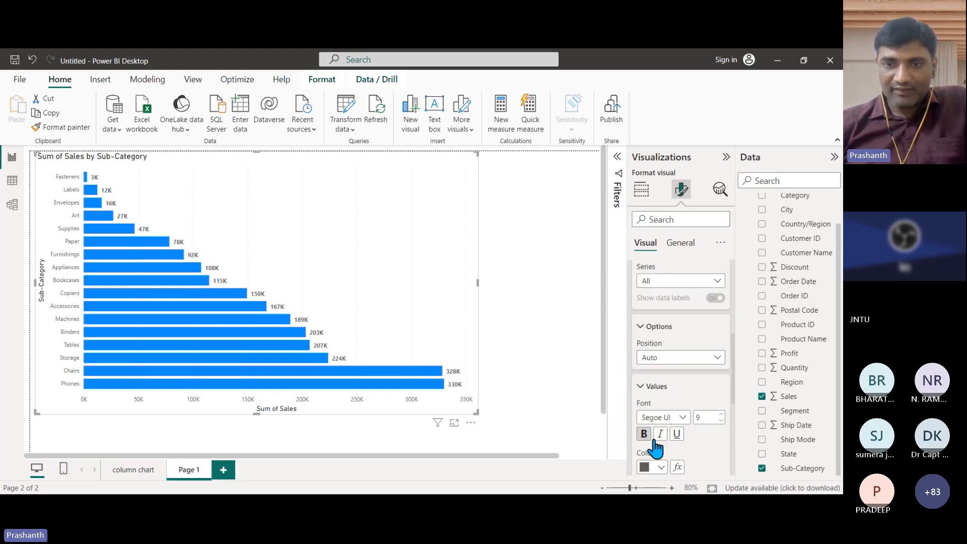
left_click(722, 414)
left_click(722, 414)
left_click(721, 415)
left_click(722, 414)
left_click(721, 415)
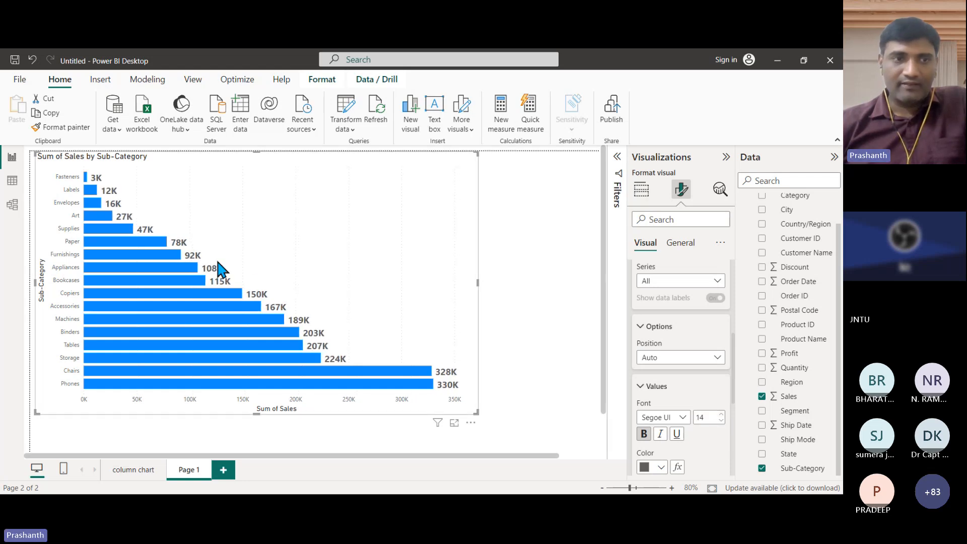
scroll(673, 332, "up", 2)
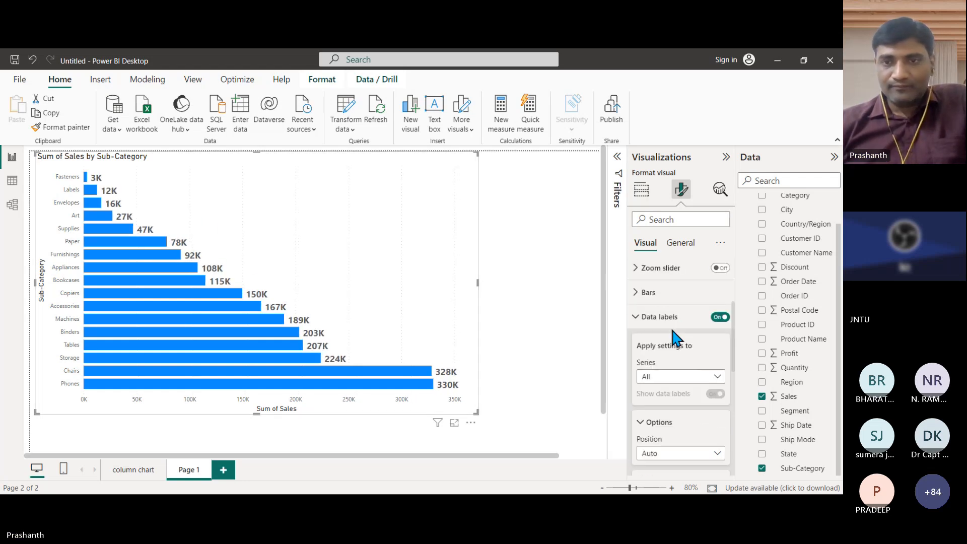
scroll(675, 337, "up", 3)
left_click(639, 444)
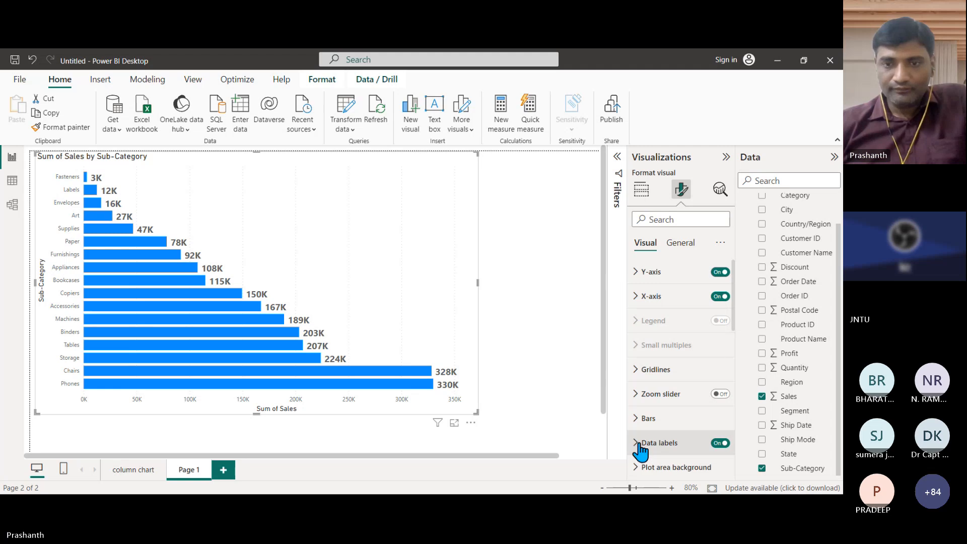
Set up conditional formatting for the default bar colour with the Gradient style based on Sum of Sales
left_click(647, 419)
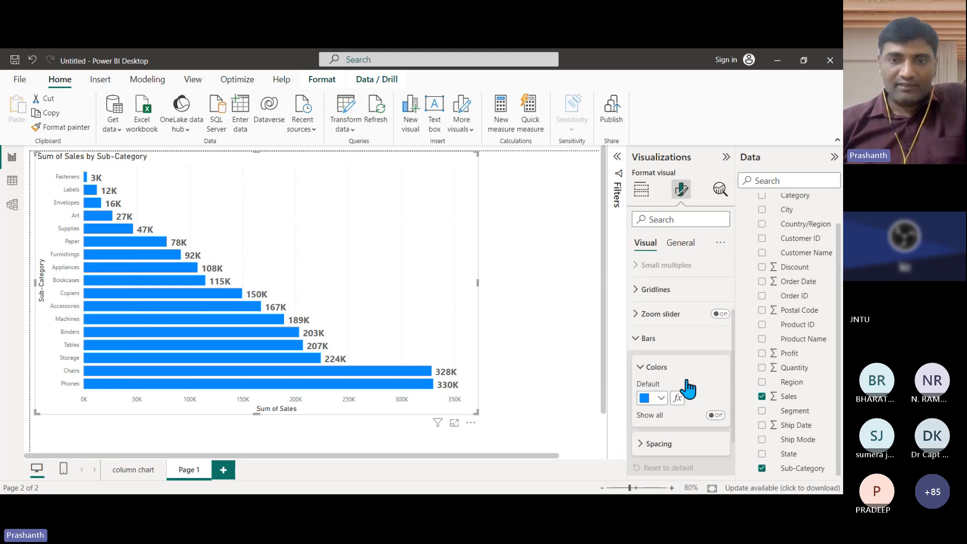
scroll(688, 388, "down", 1)
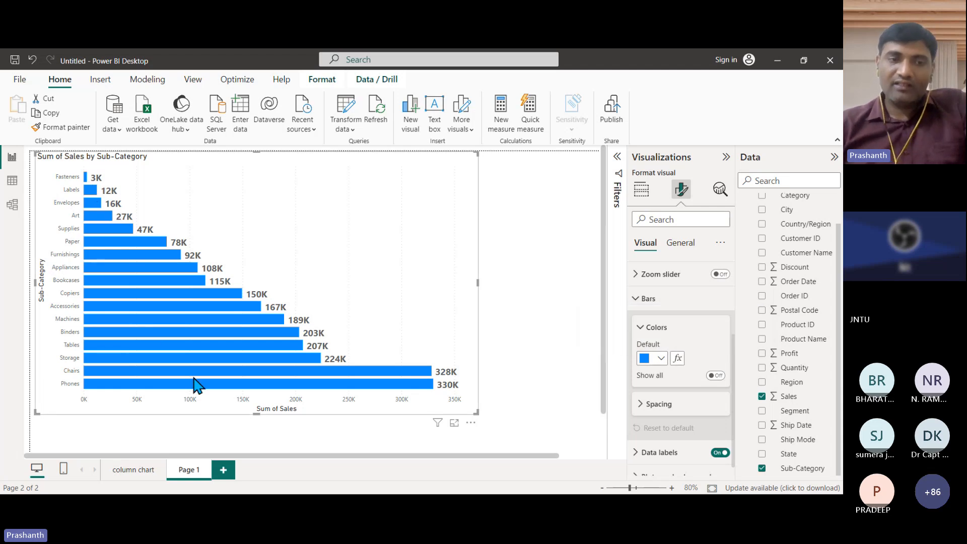
mouse_move(209, 386)
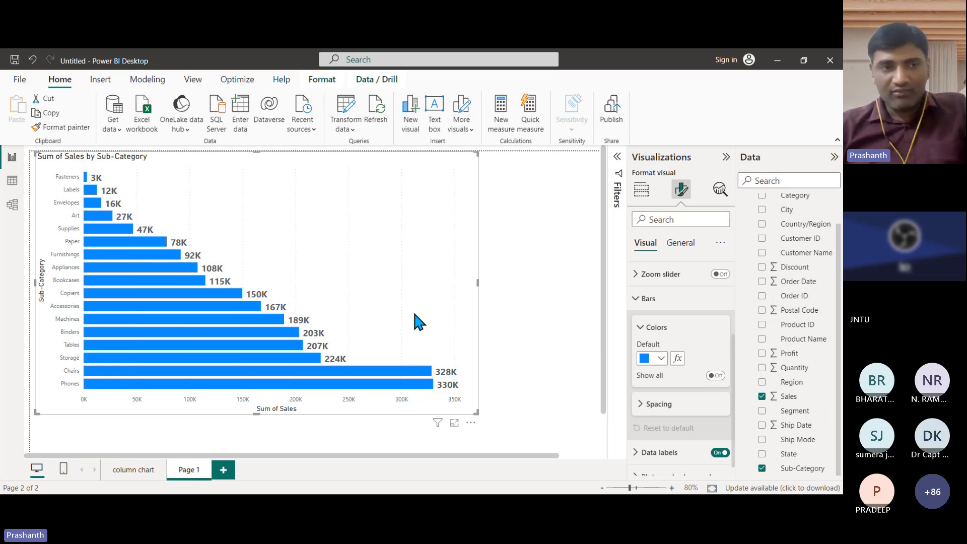
left_click(678, 358)
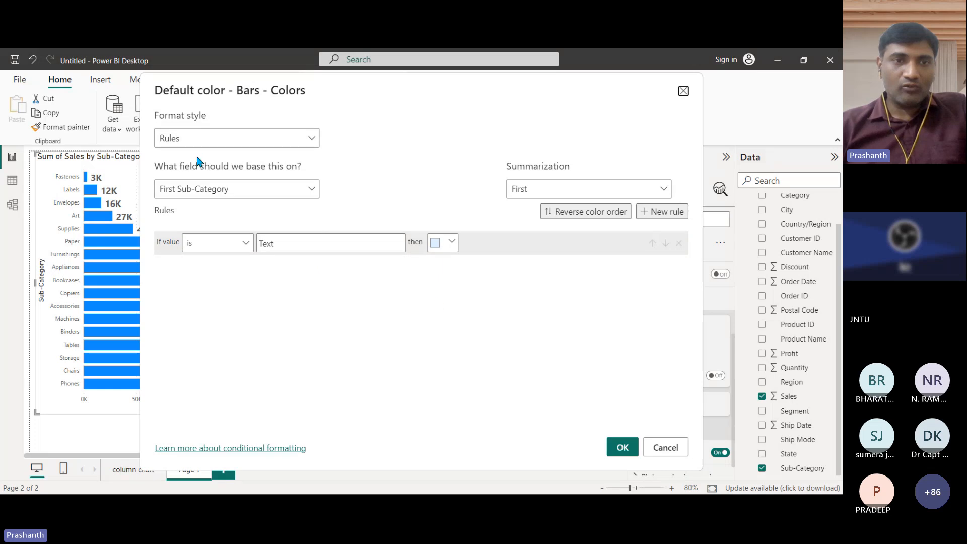
left_click(217, 138)
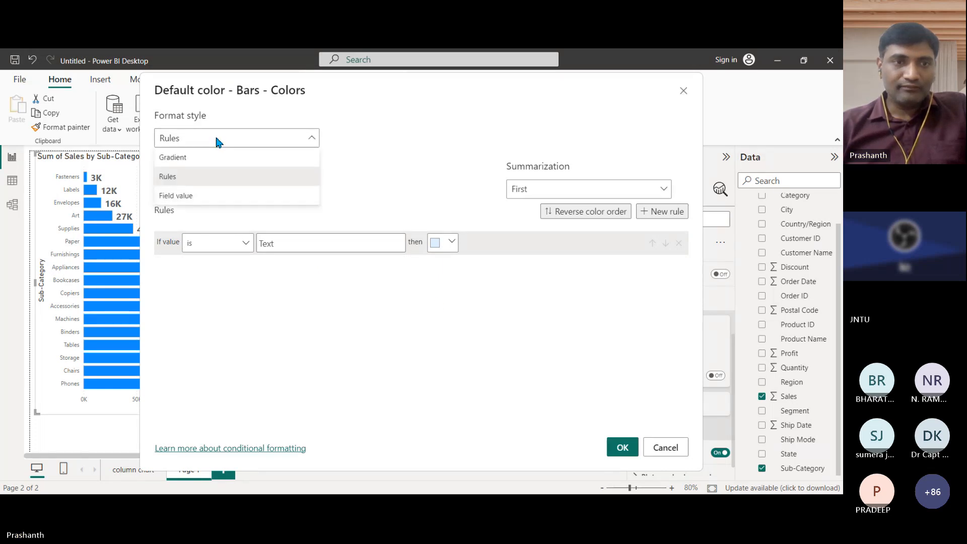
left_click(190, 163)
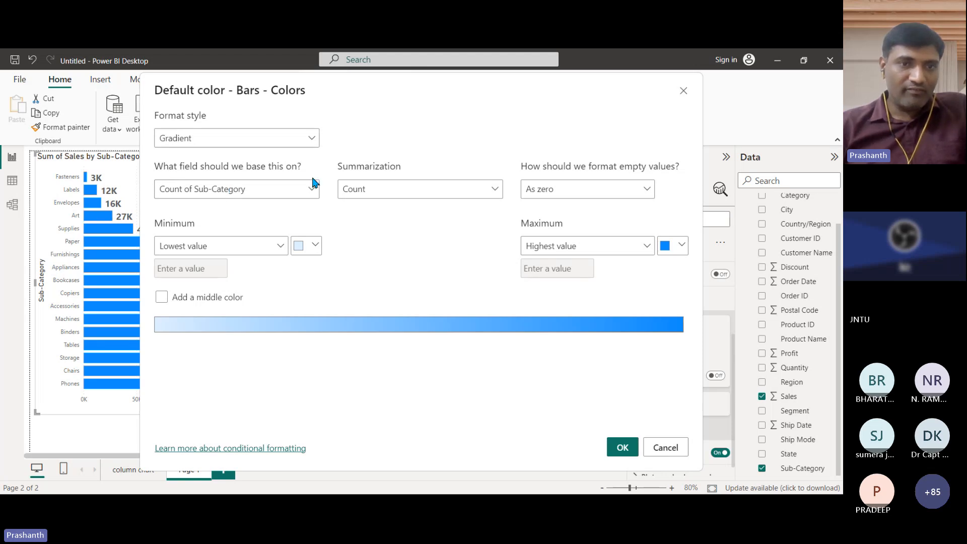
left_click(255, 189)
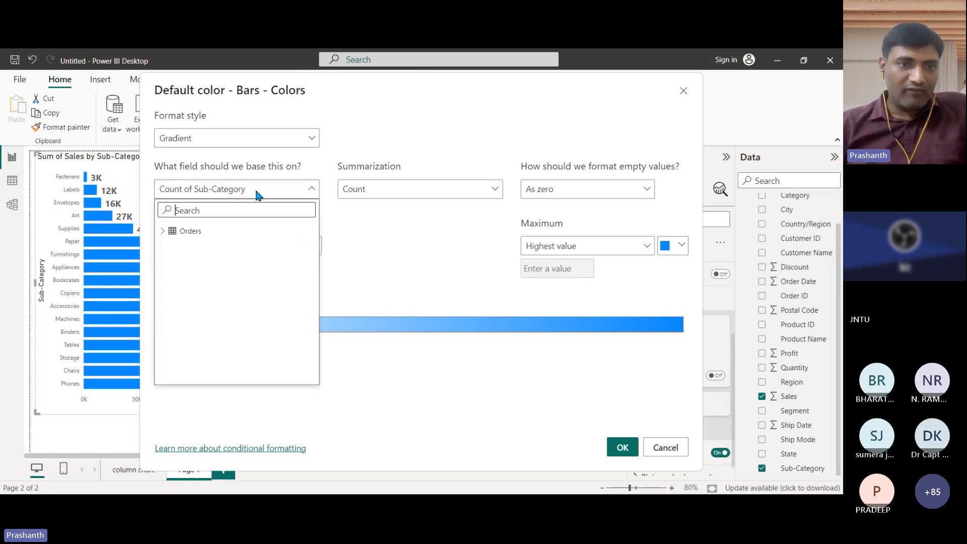
left_click(163, 233)
scroll(202, 282, "down", 2)
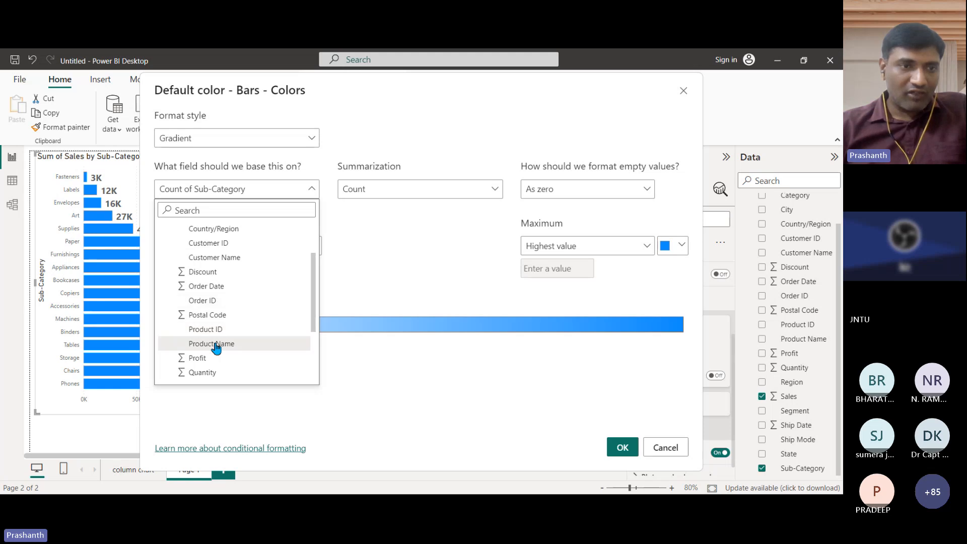
scroll(232, 332, "down", 3)
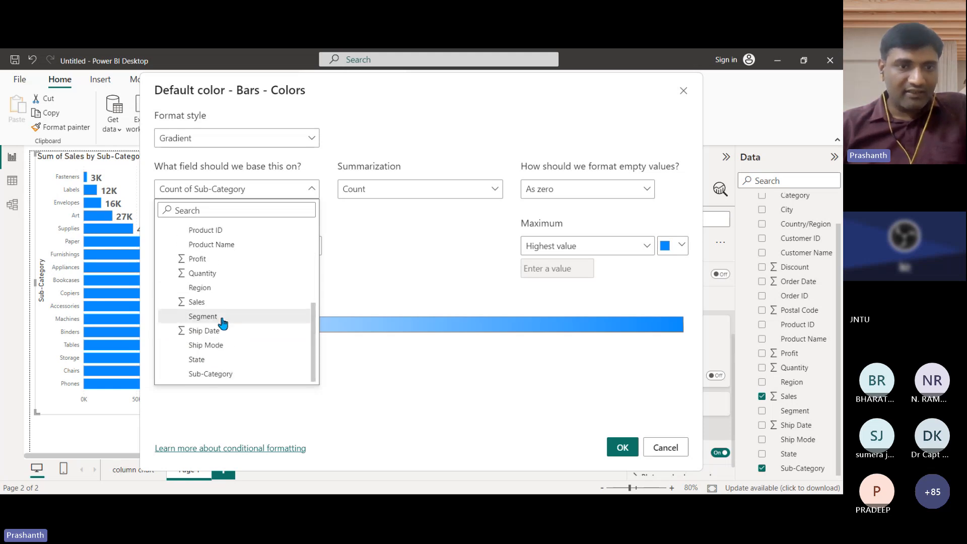
left_click(197, 303)
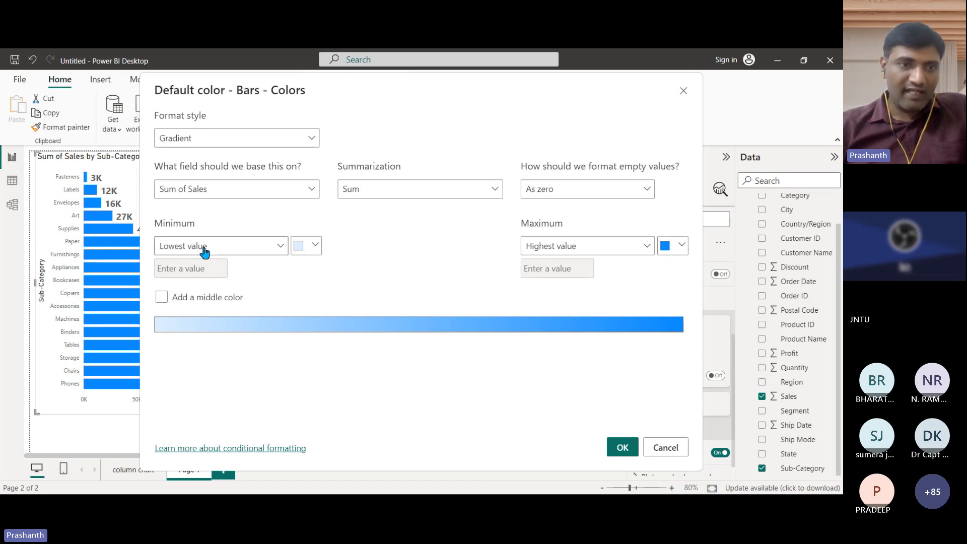
Add a middle colour to the Sales gradient and apply it to the bars
left_click(316, 246)
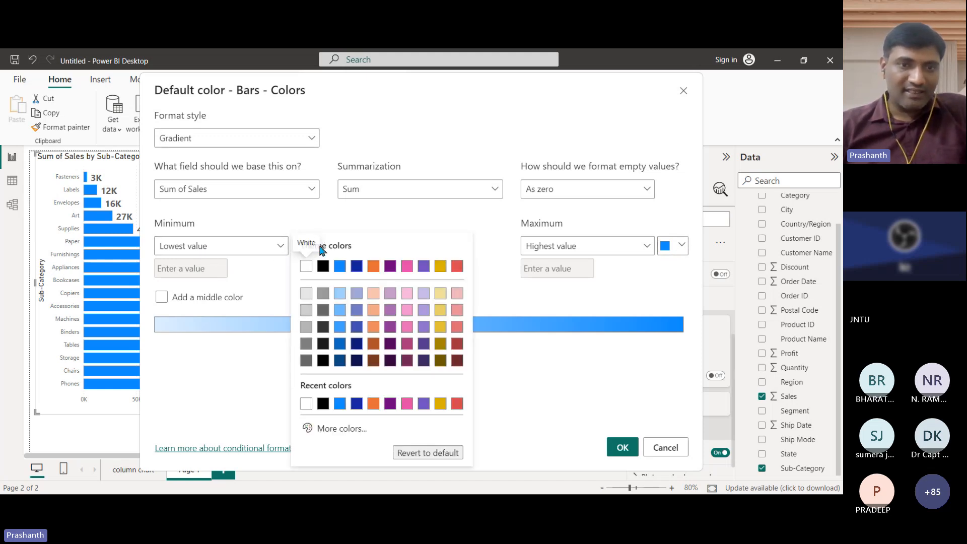
left_click(435, 231)
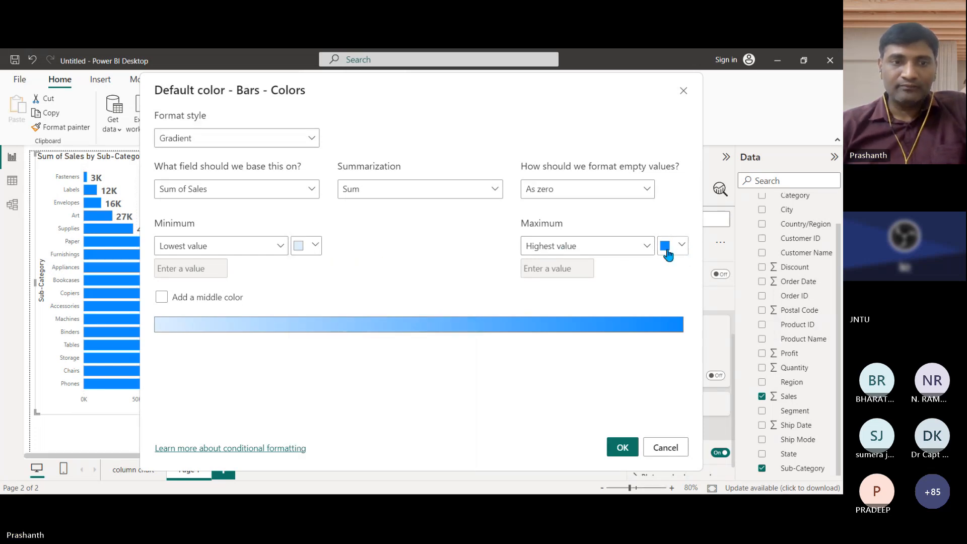
left_click(162, 297)
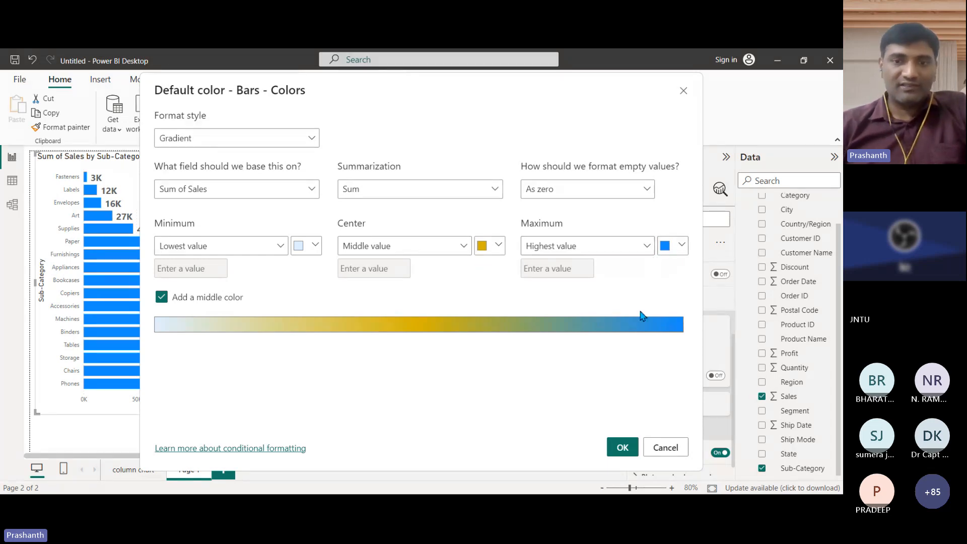
left_click(623, 448)
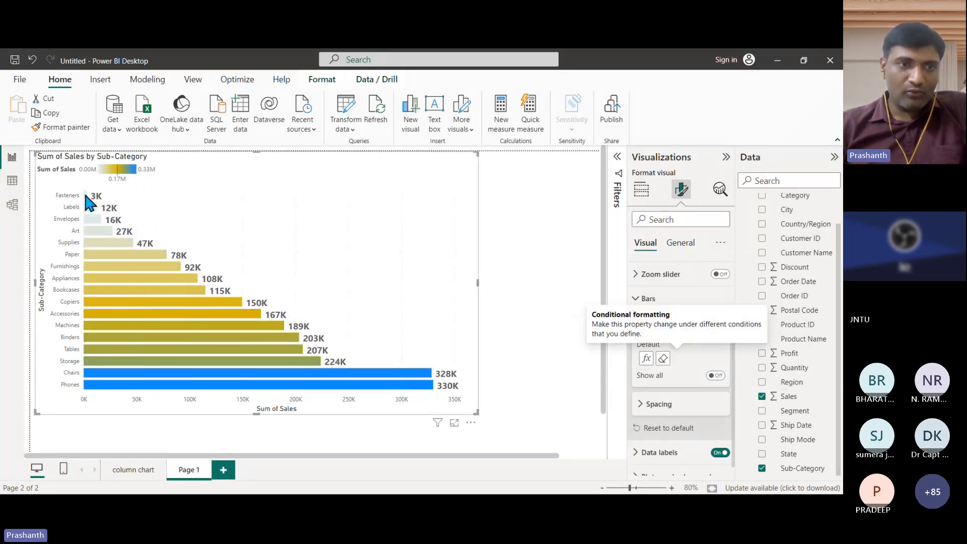
mouse_move(86, 199)
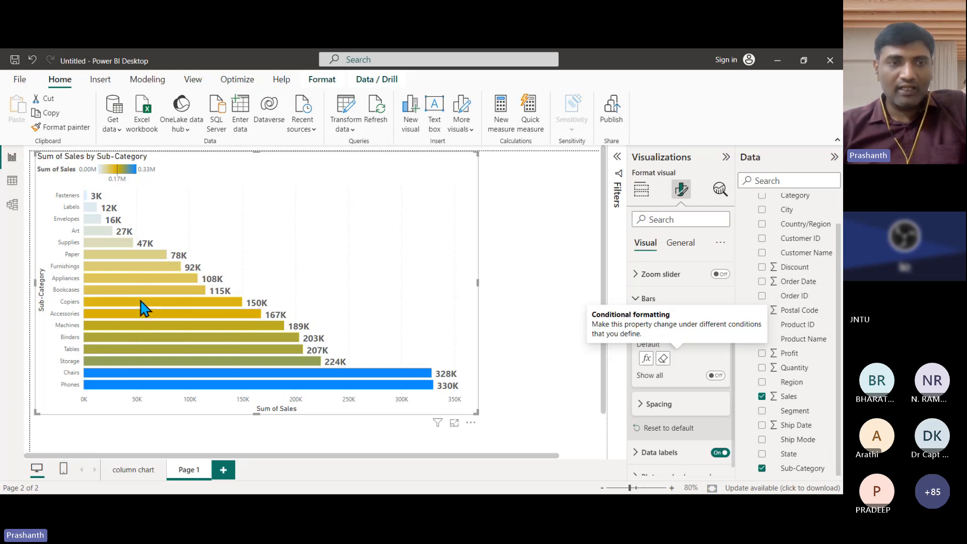
Clear the Sales gradient and apply a two-colour gradient based on Count of Sub-Category to the bars
left_click(663, 359)
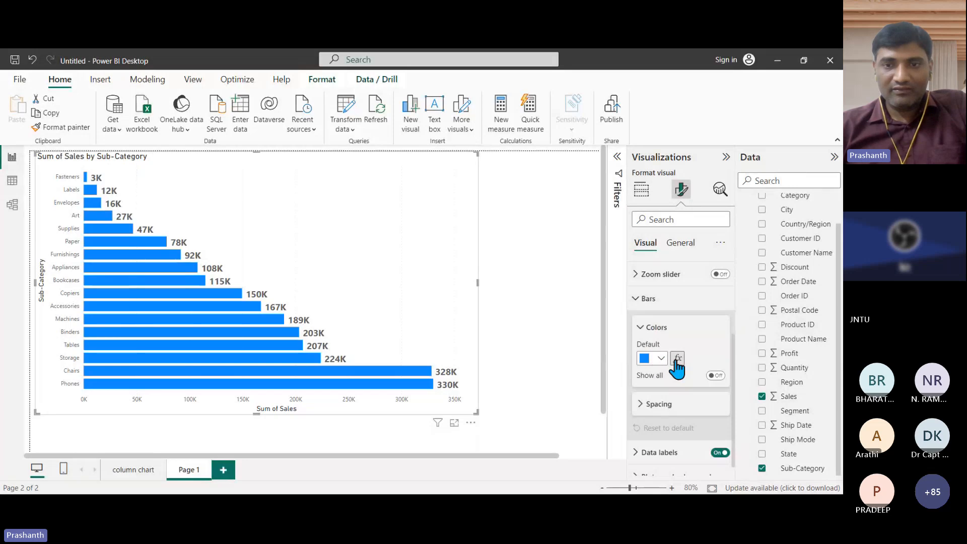
left_click(678, 358)
left_click(214, 142)
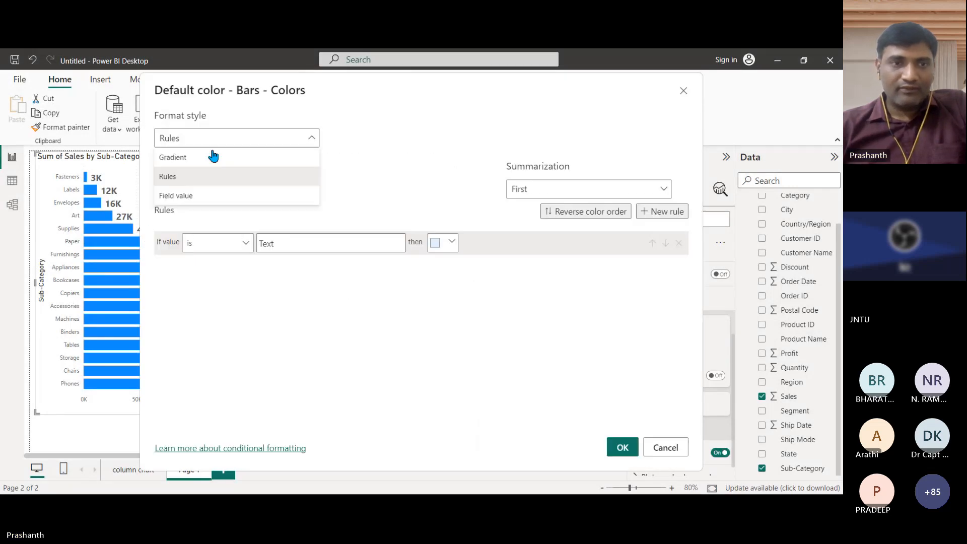
left_click(214, 156)
left_click(672, 452)
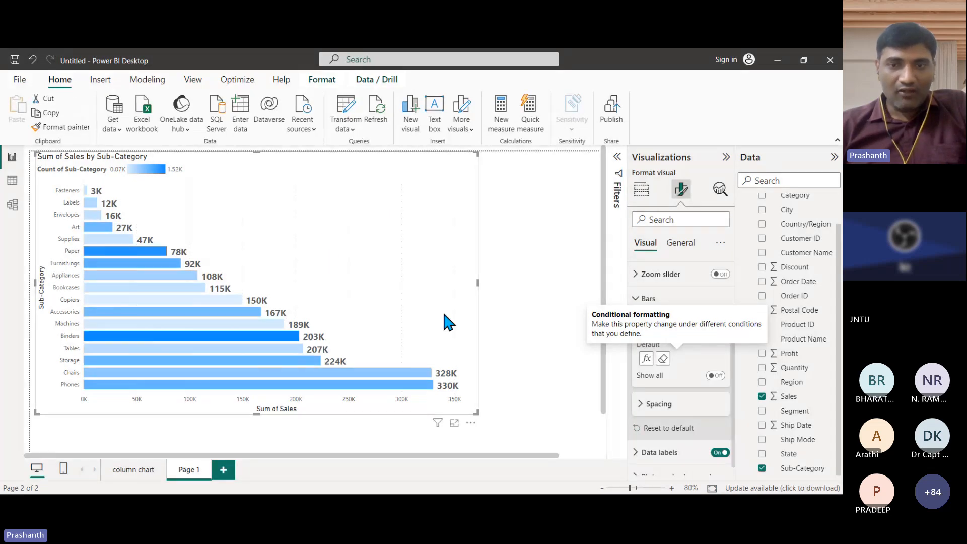
Clear the conditional formatting from the default bar colour
left_click(663, 359)
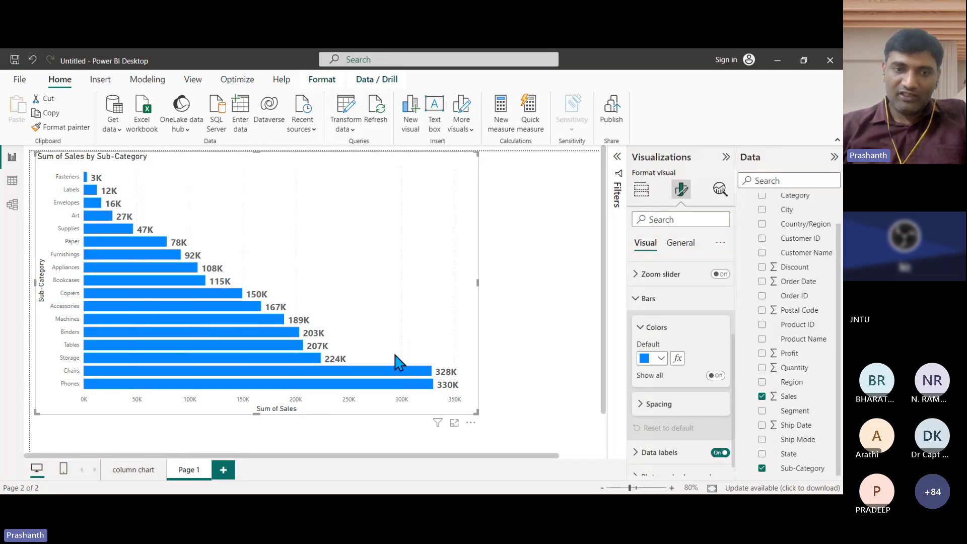
left_click(678, 360)
left_click(199, 139)
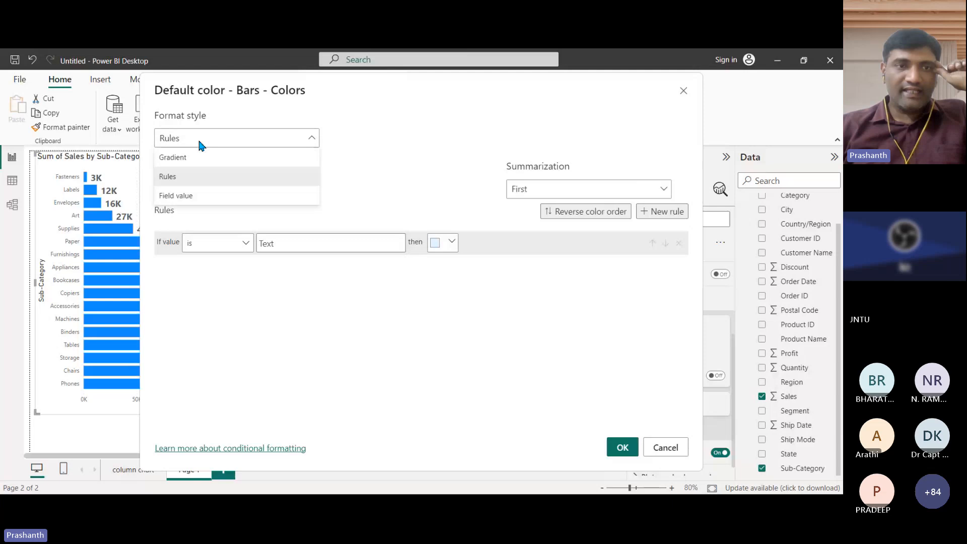
left_click(221, 178)
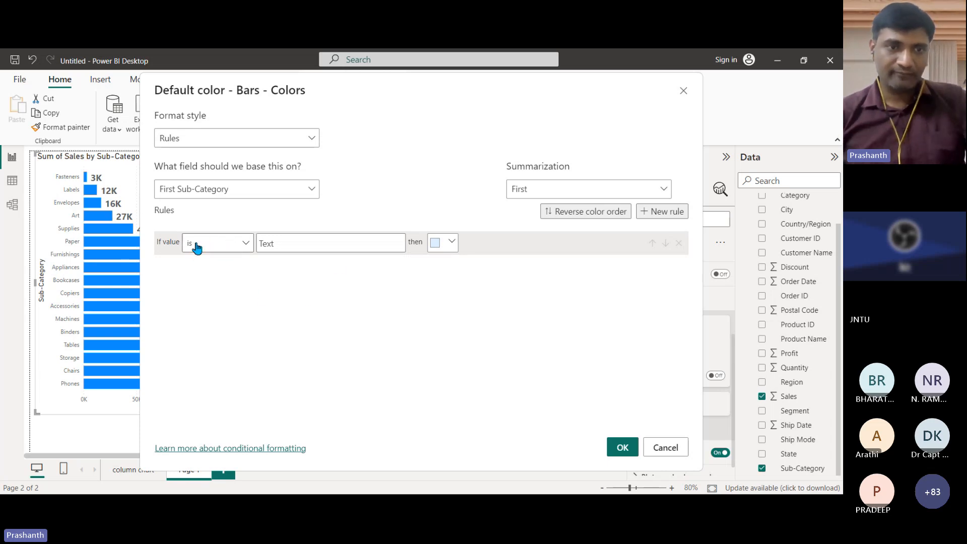
left_click(666, 448)
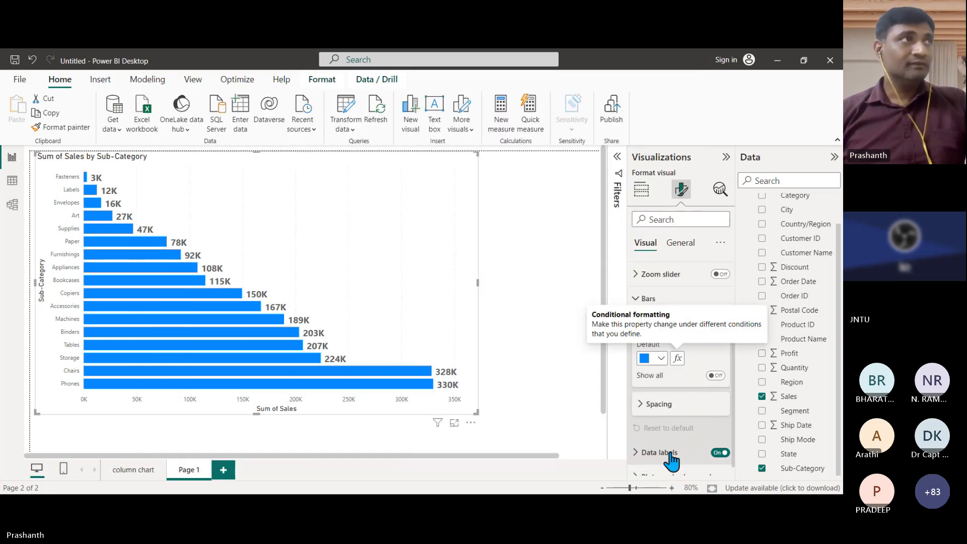
left_click(675, 455)
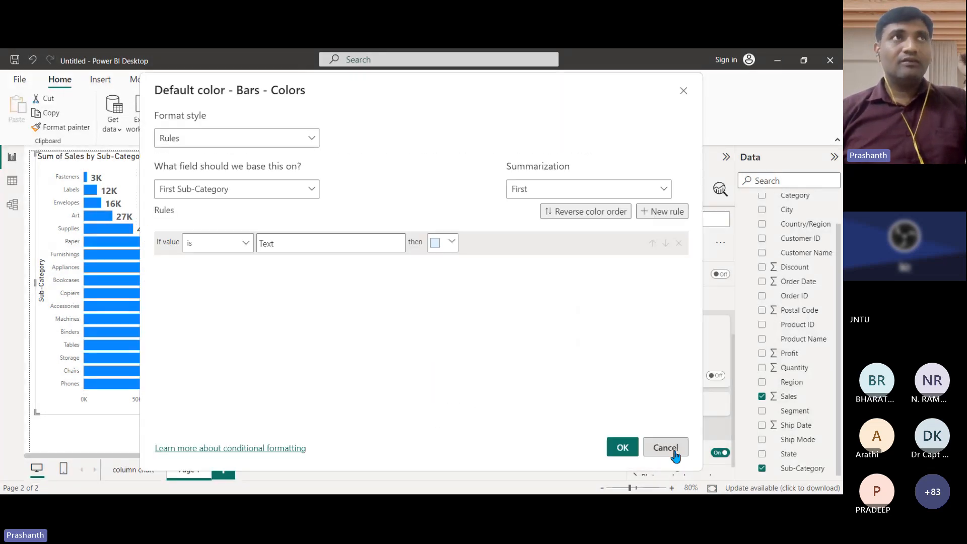
left_click(675, 455)
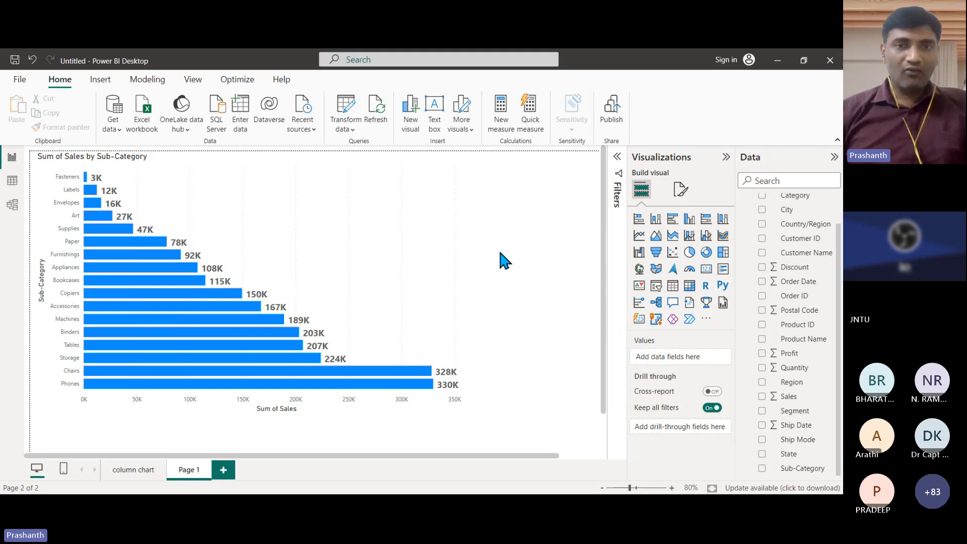
left_click(417, 261)
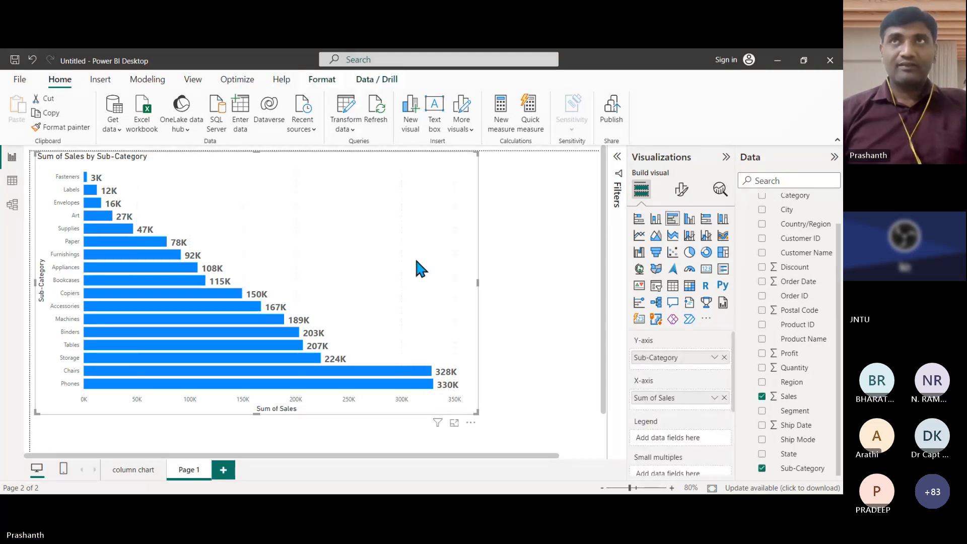
left_click(138, 469)
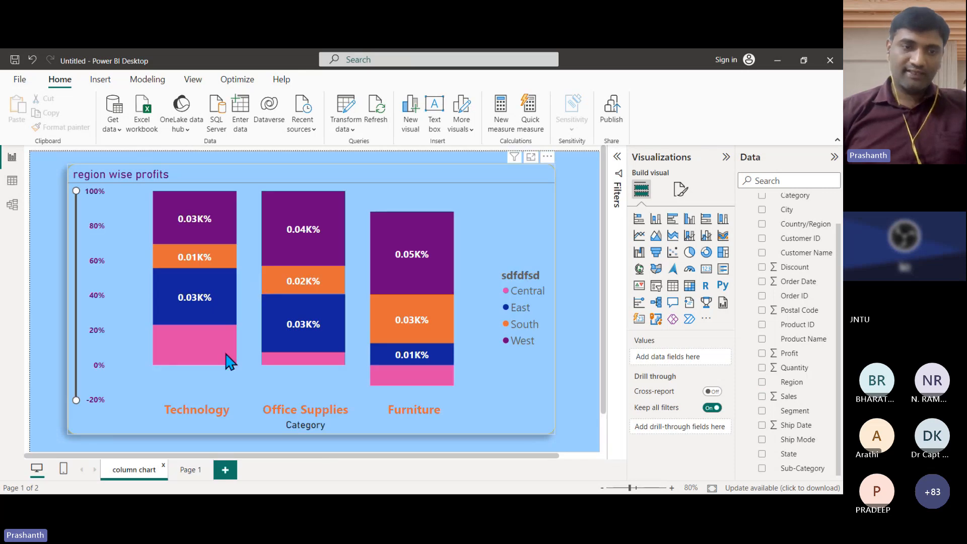
left_click(190, 470)
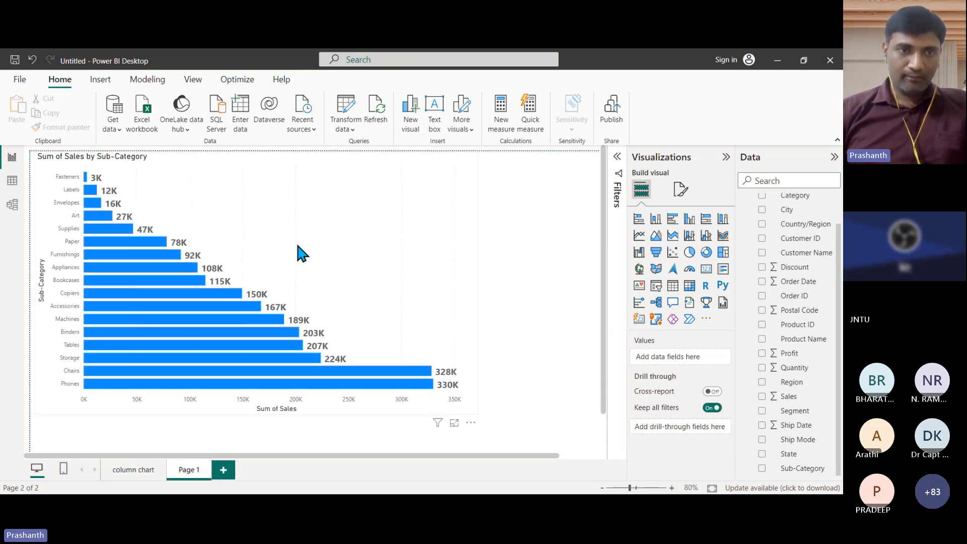
Change the sub-category chart to a stacked bar chart with Region as legend, and convert it to a 100% stacked bar chart
left_click(300, 252)
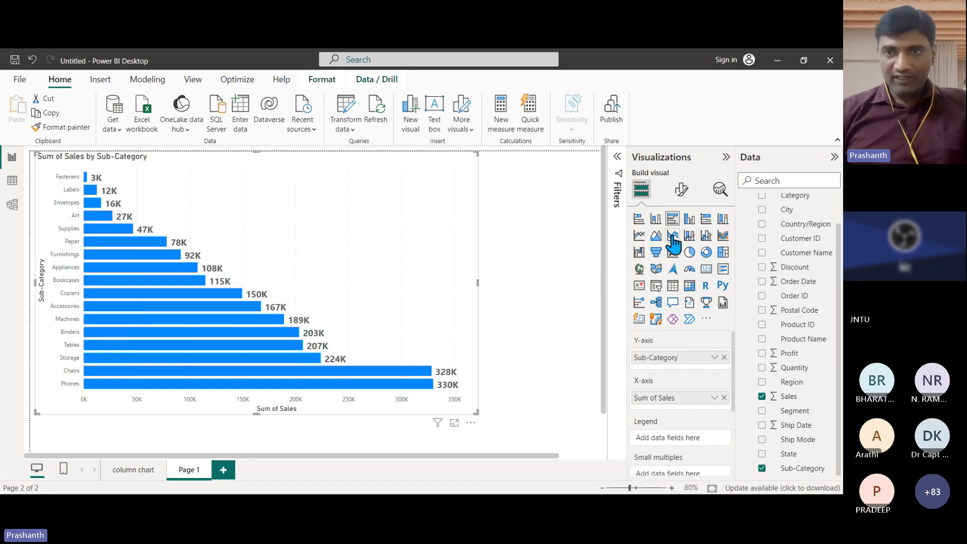
left_click(639, 220)
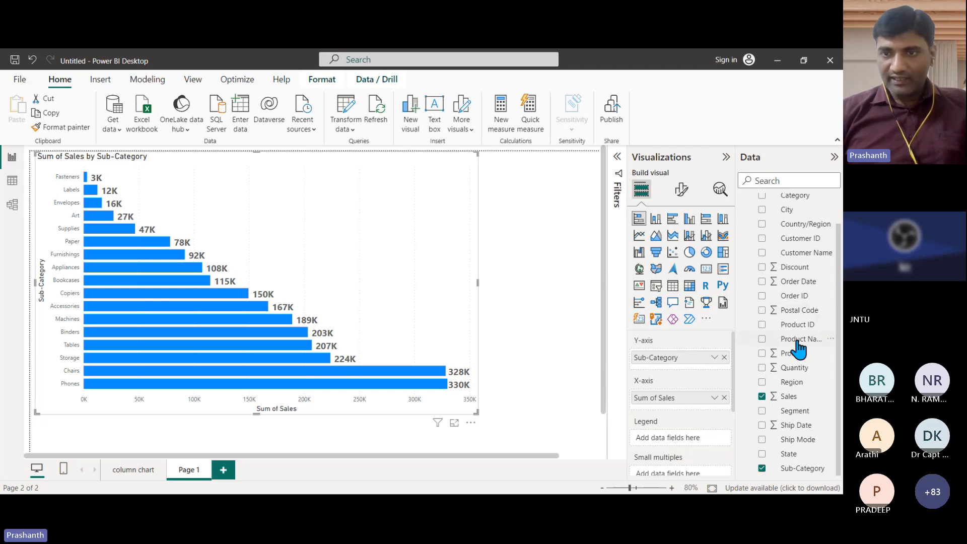
left_click_drag(793, 383, 692, 446)
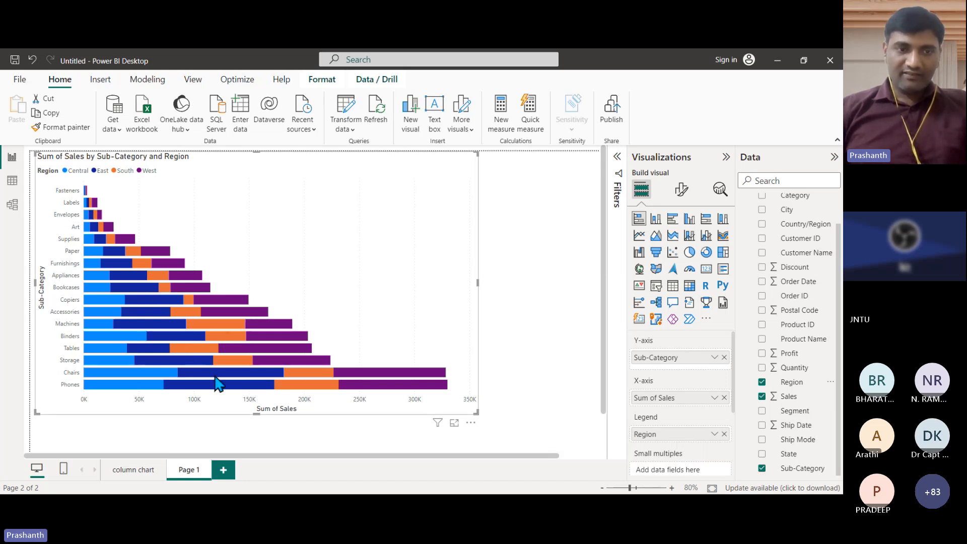
mouse_move(217, 381)
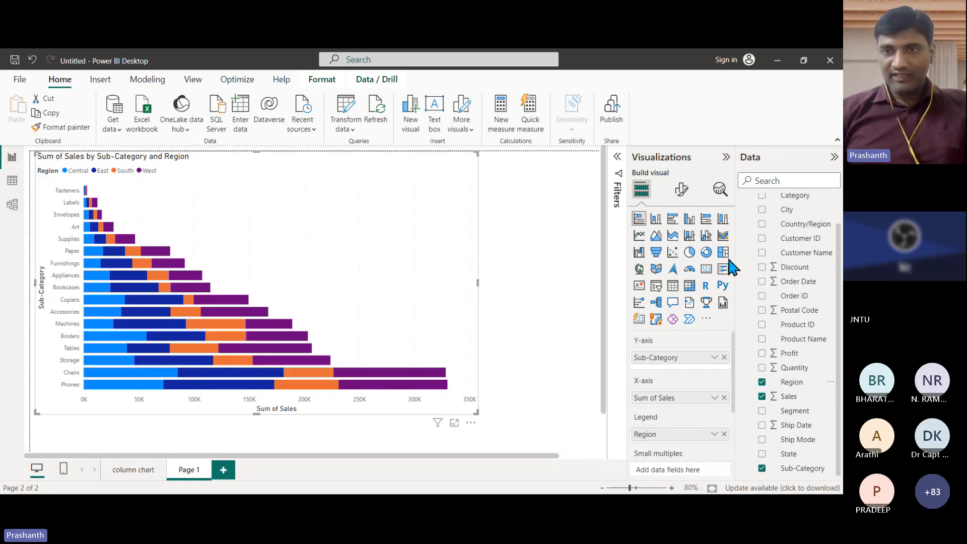
left_click(706, 221)
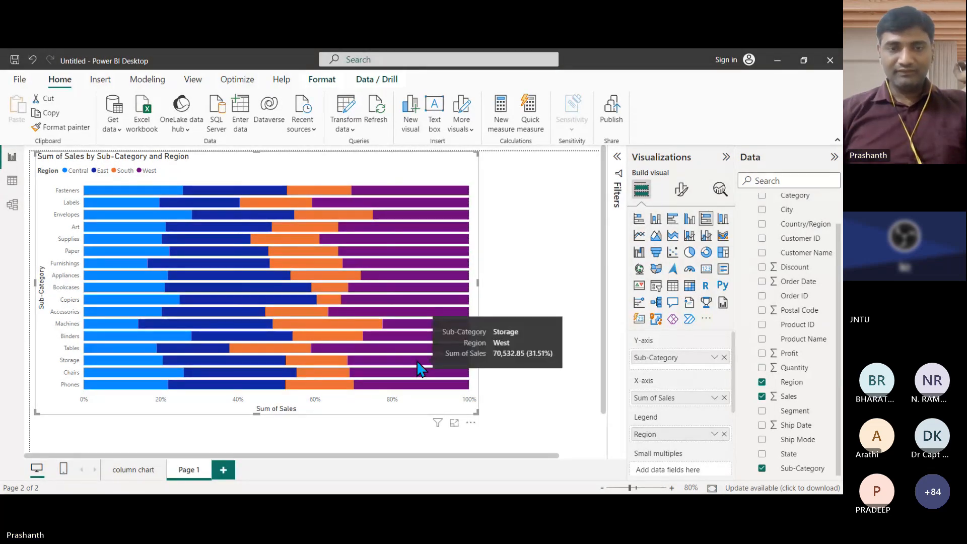
Rename the page holding the stacked bar chart to "bar chart"
left_click(133, 470)
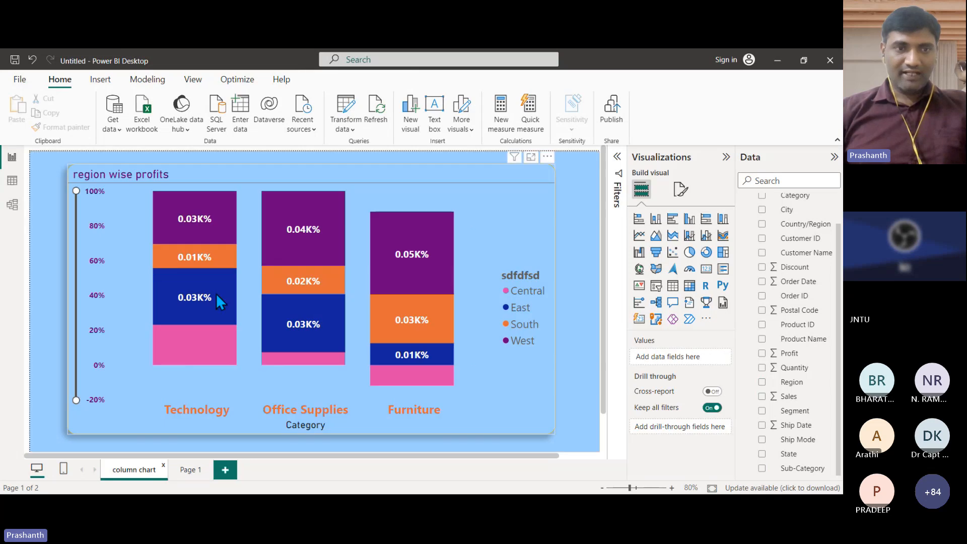
left_click(181, 469)
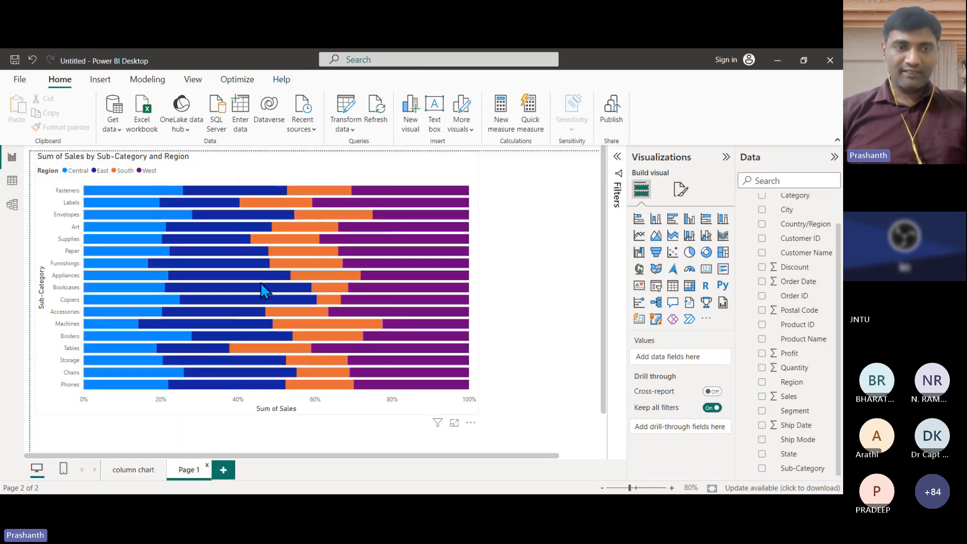
double_click(185, 473)
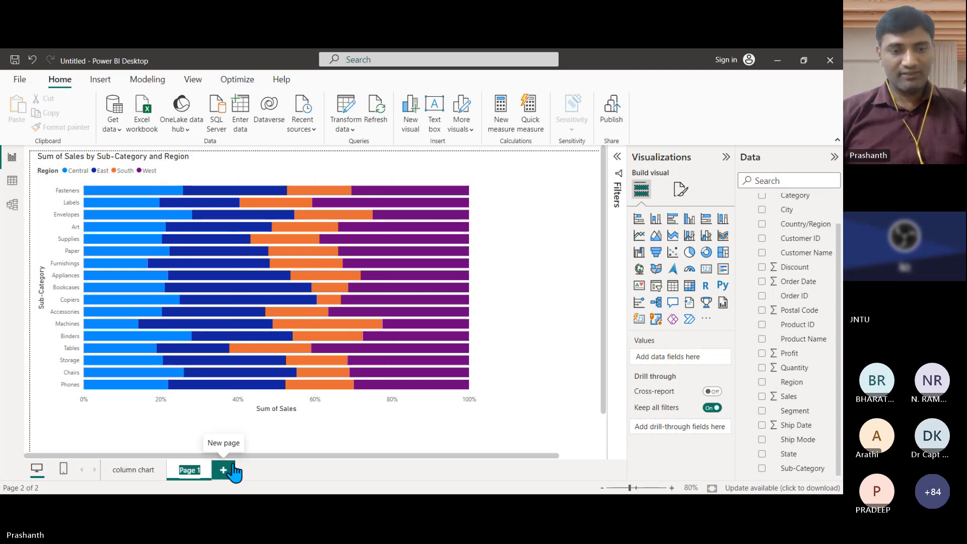
type("bar c")
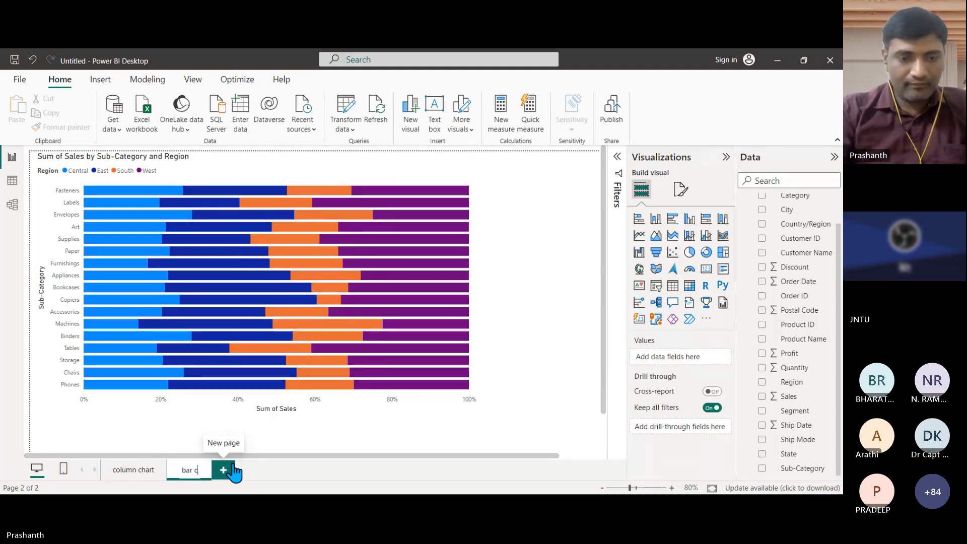
type("hart")
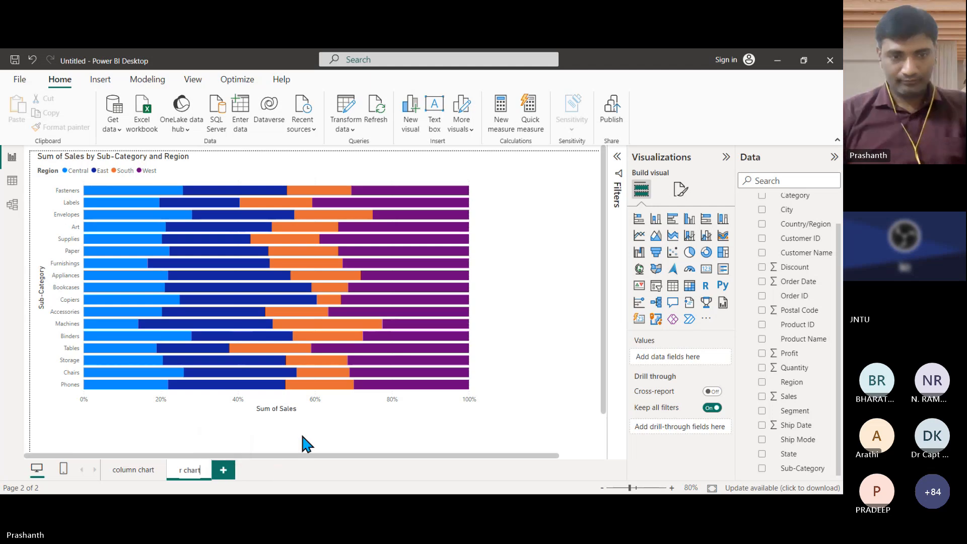
key("Return")
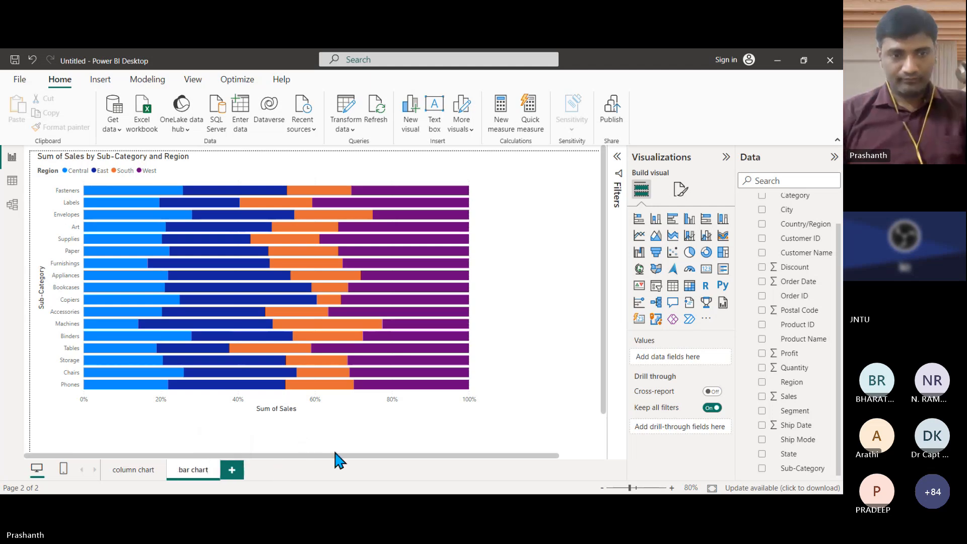
Add a new report page and insert an enlarged, empty pie chart on it
left_click(134, 470)
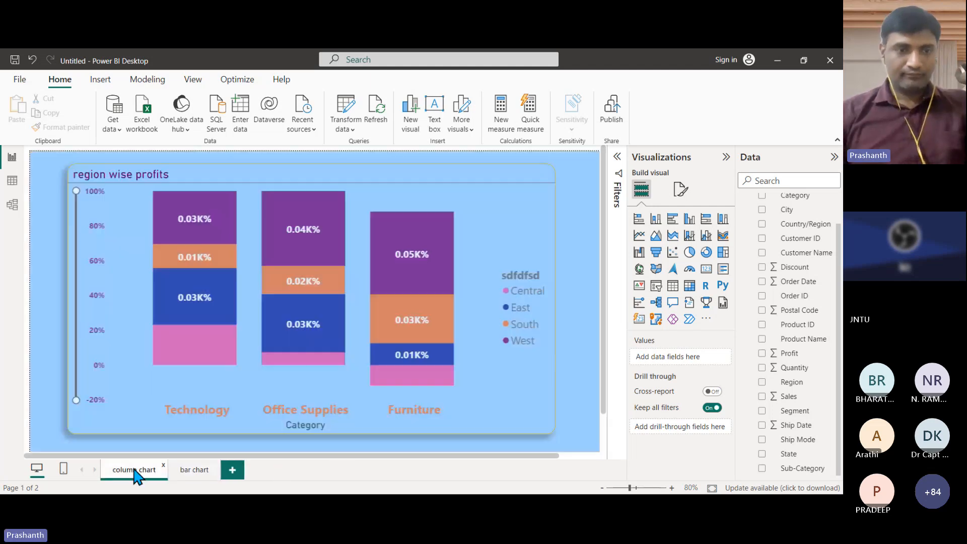
left_click(194, 470)
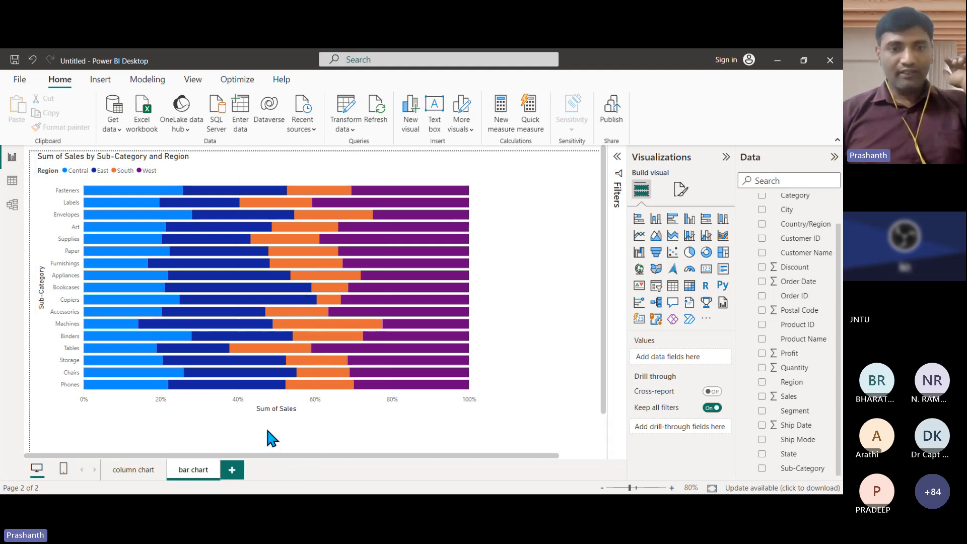
left_click(232, 470)
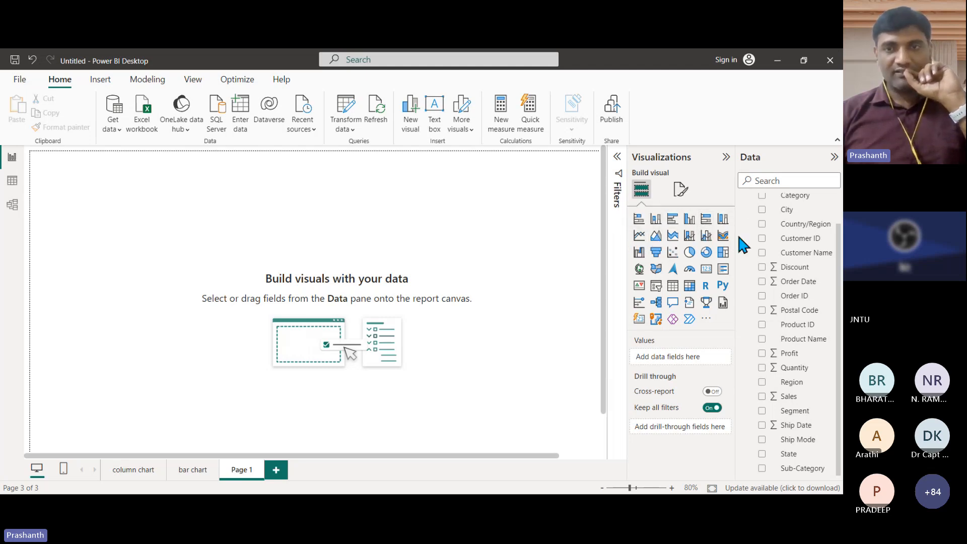
left_click(688, 255)
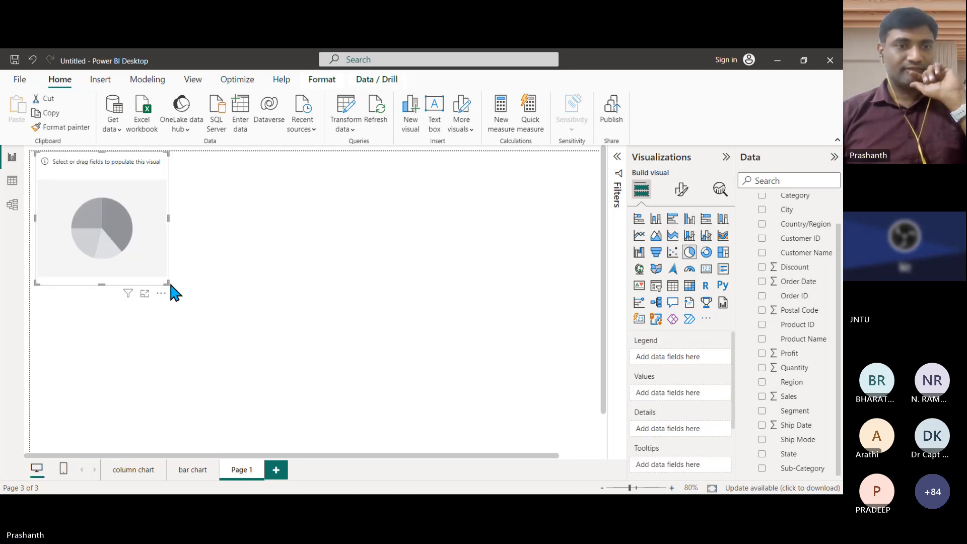
left_click_drag(171, 285, 294, 338)
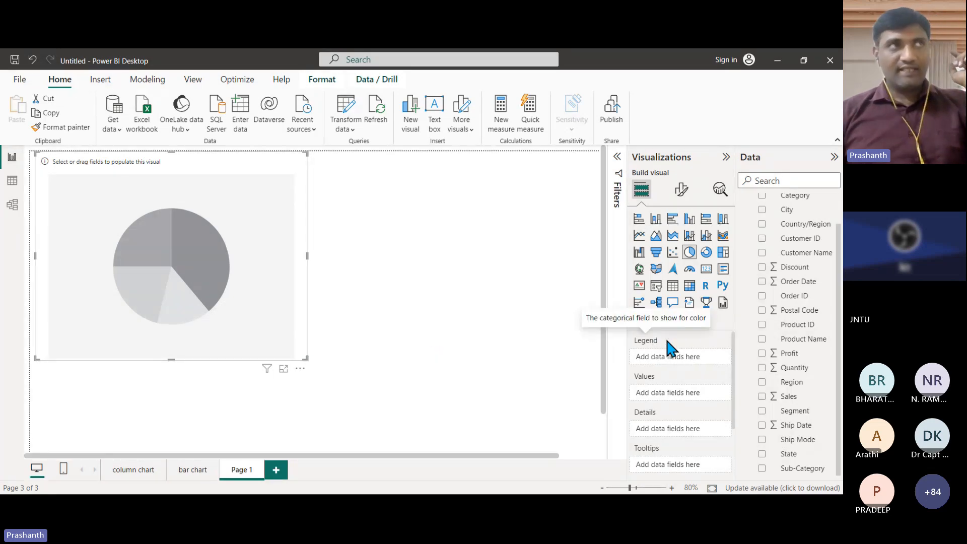
Assign Region as the pie chart's legend and Profit as its values
left_click_drag(811, 386, 693, 357)
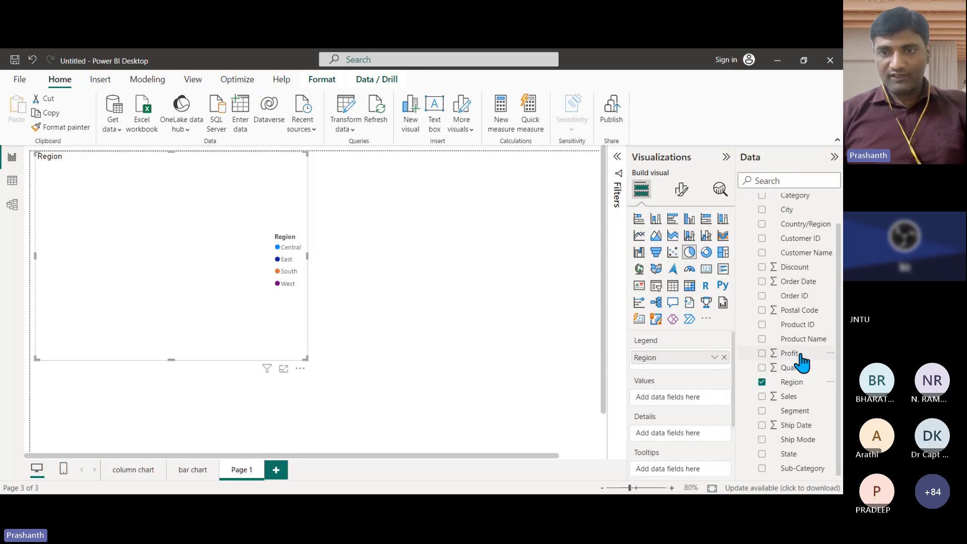
left_click_drag(801, 357, 691, 411)
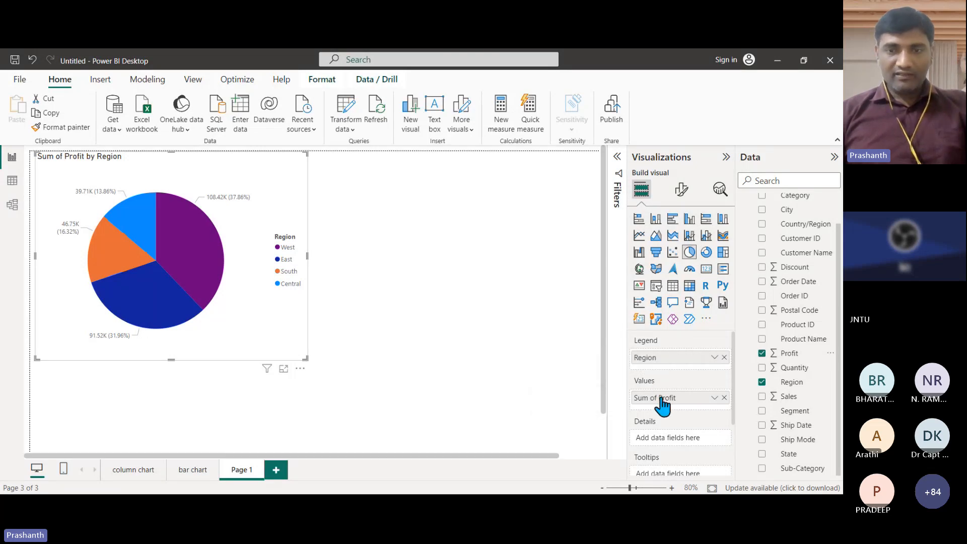
scroll(663, 406, "down", 3)
scroll(670, 380, "up", 3)
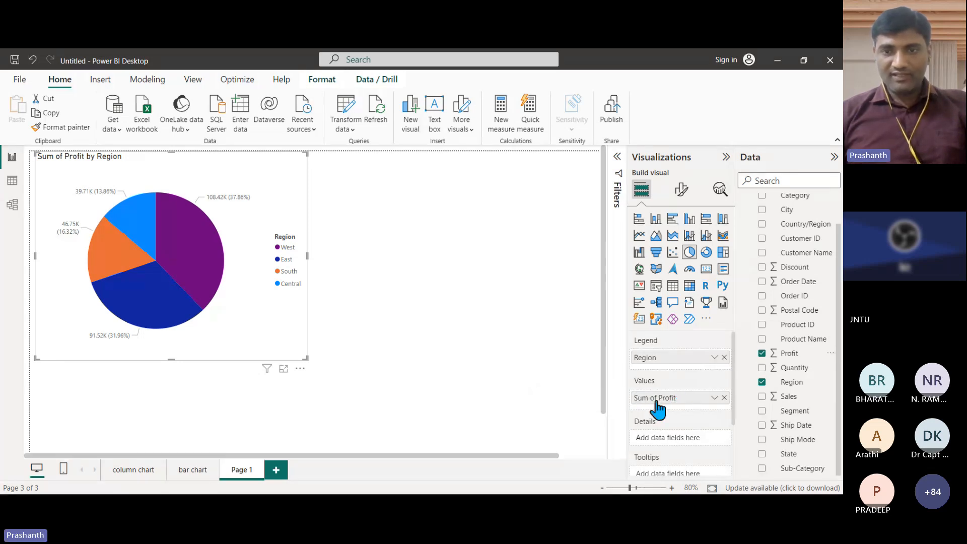
Examine the aggregation and Show value as options available for the pie chart's Profit values
left_click(715, 399)
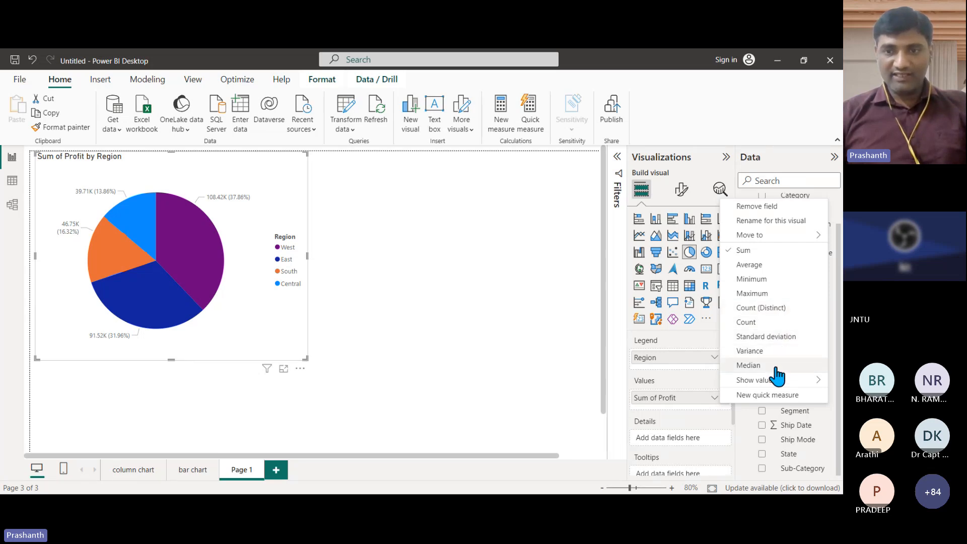
mouse_move(781, 382)
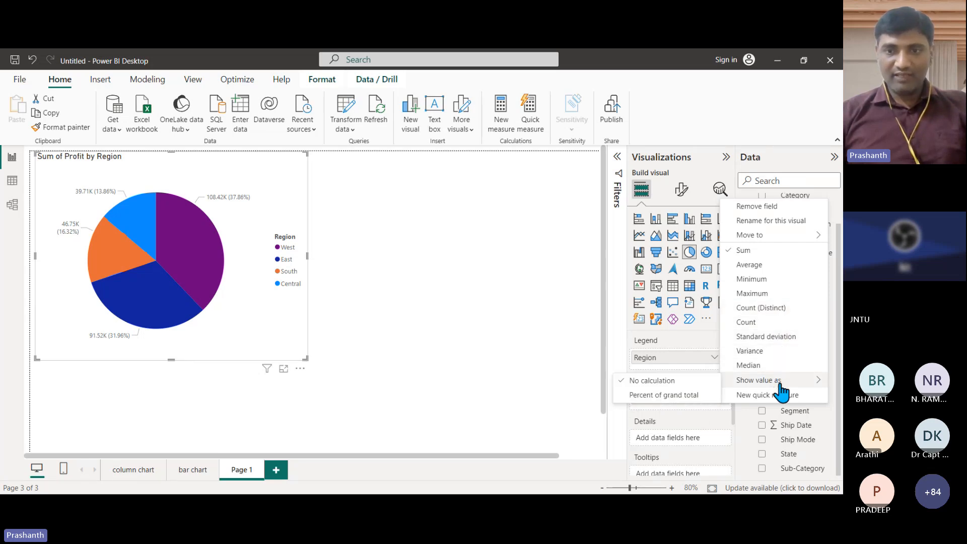
left_click(516, 347)
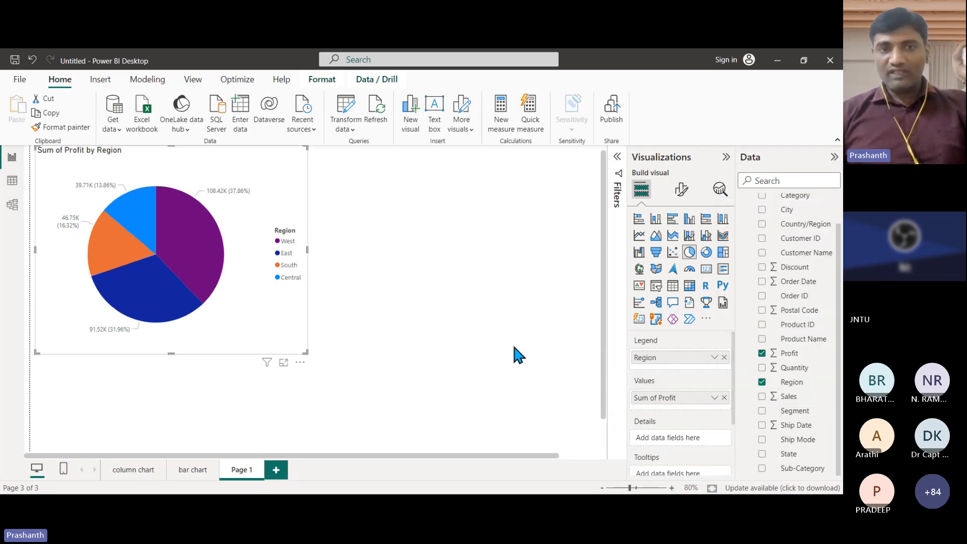
left_click(285, 340)
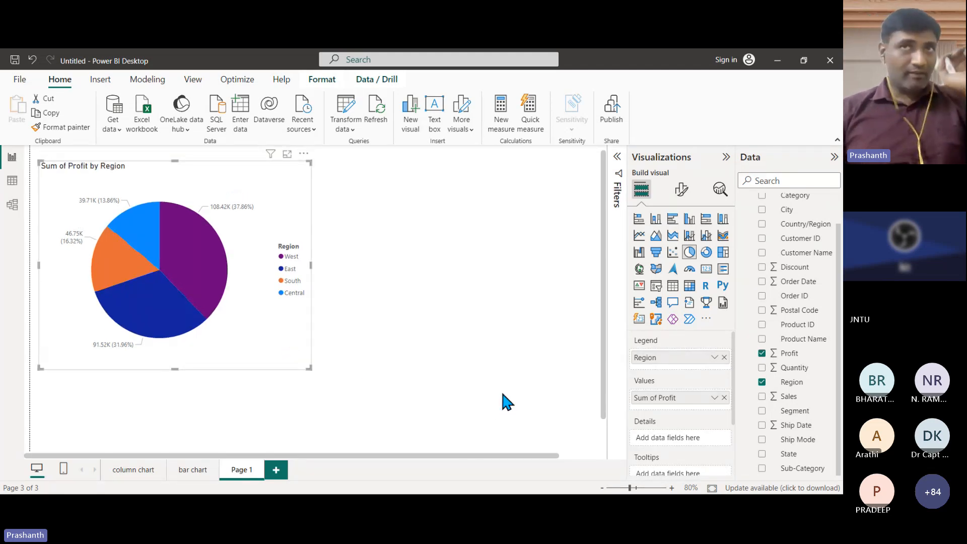
left_click(714, 398)
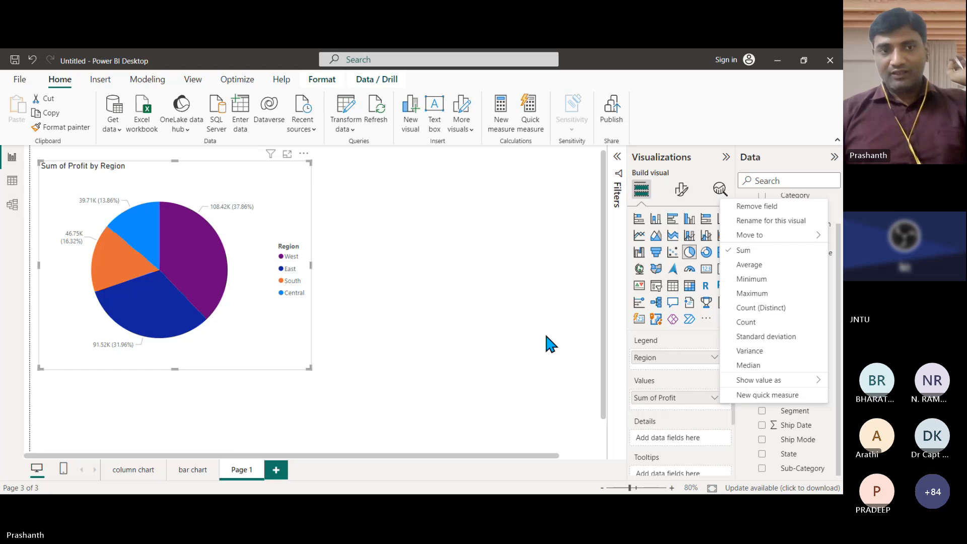
Enlarge the profit by region pie chart to fill most of the page and inspect the East slice's details
left_click(254, 352)
left_click_drag(311, 368, 519, 431)
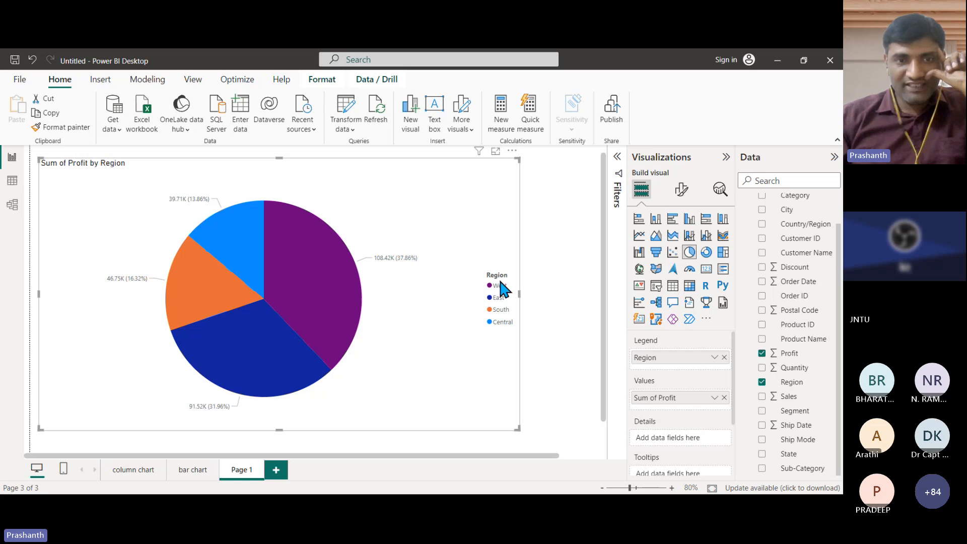
mouse_move(249, 361)
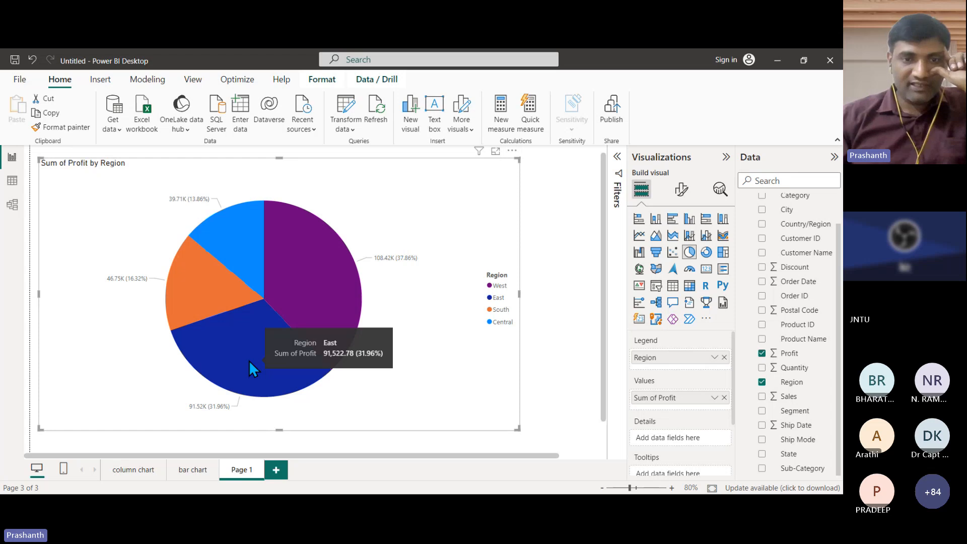
Inspect the West slice's details in the profit by region pie chart
mouse_move(317, 274)
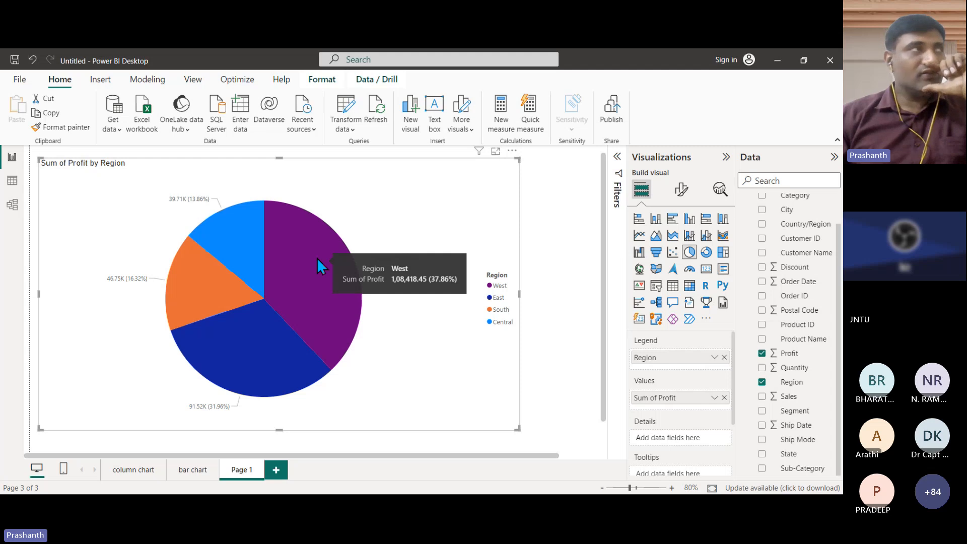
mouse_move(292, 342)
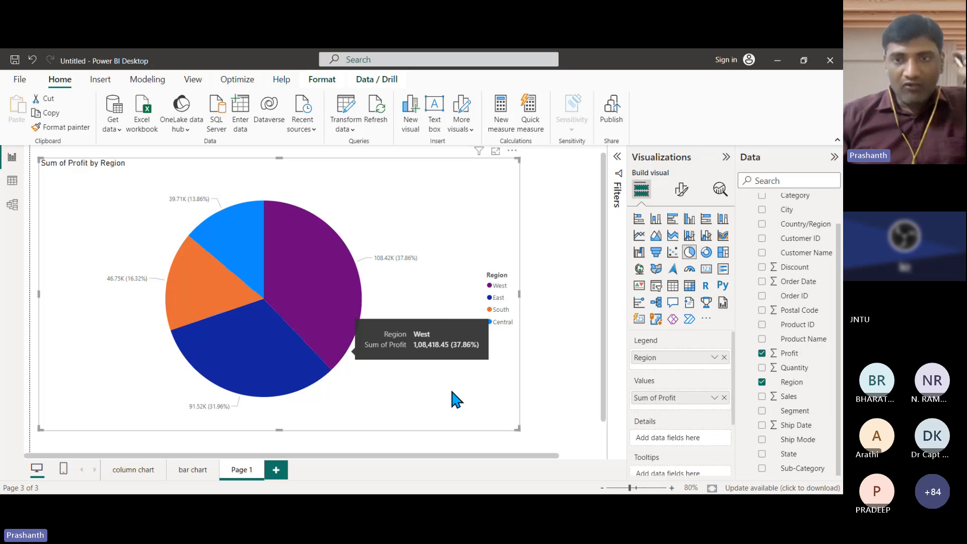
scroll(681, 412, "down", 1)
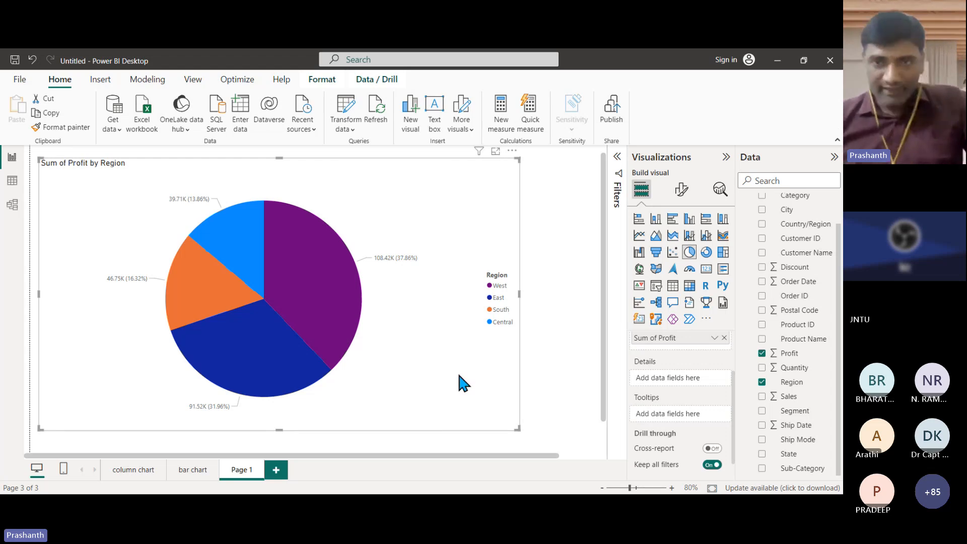
Open the pie chart's legend formatting options and switch the legend off and back on
left_click(682, 191)
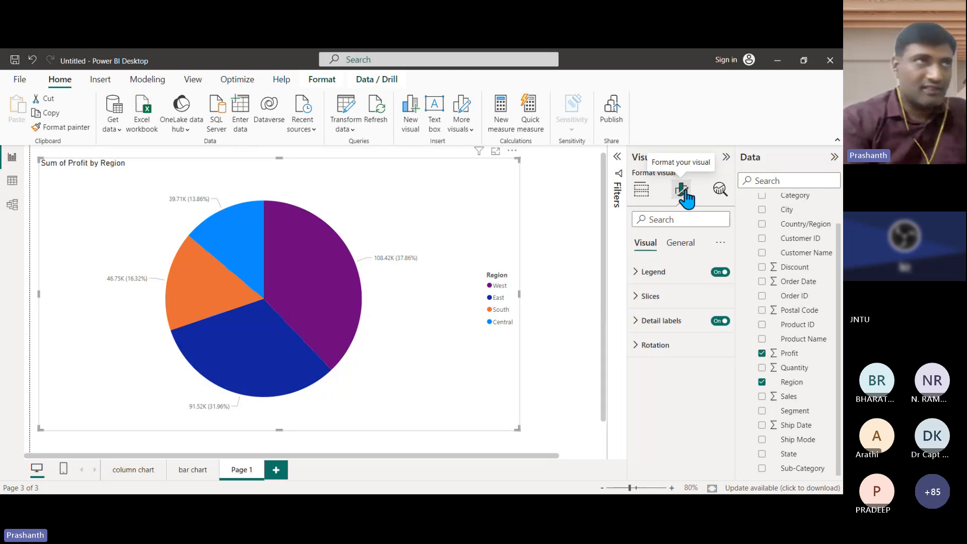
left_click(638, 276)
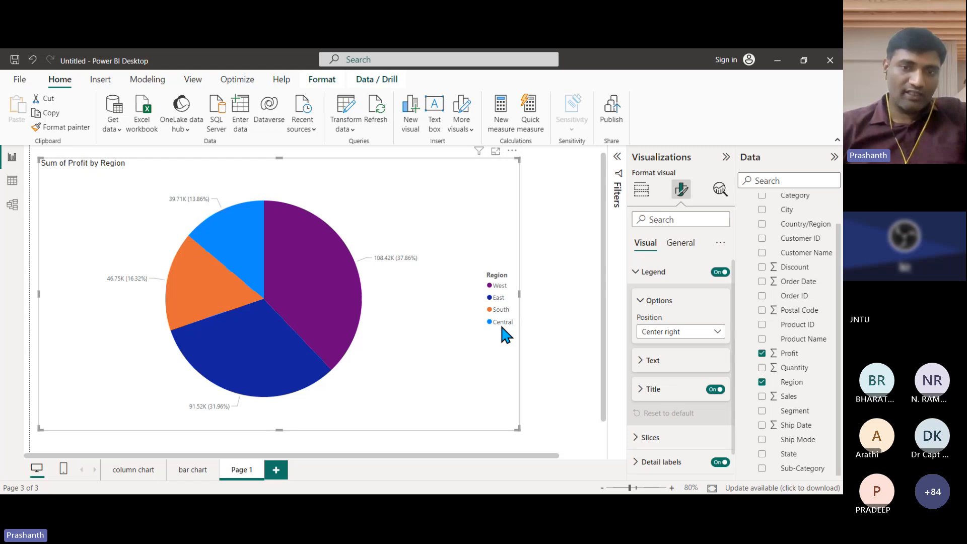
left_click(721, 272)
left_click(721, 273)
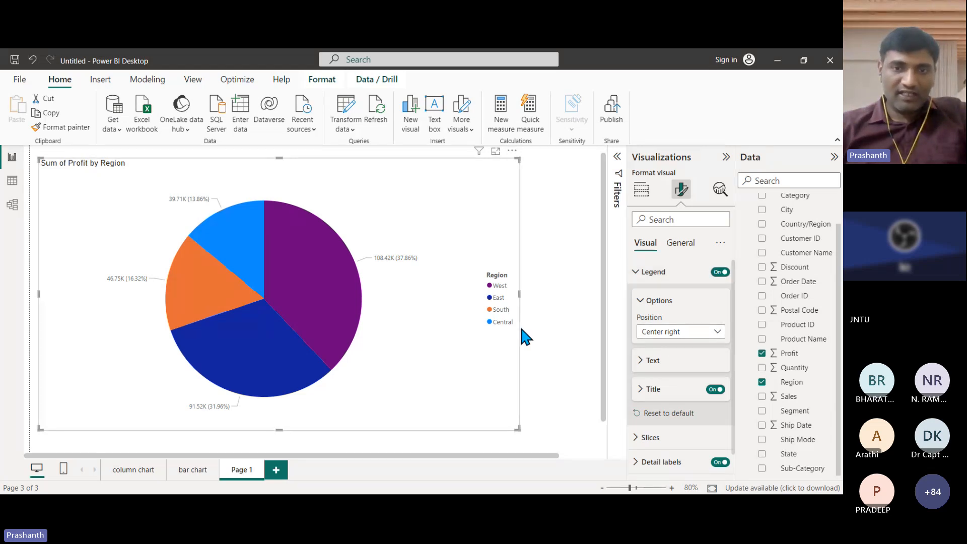
Try the pie chart's legend at the Top left position and return it to Center right
left_click(674, 332)
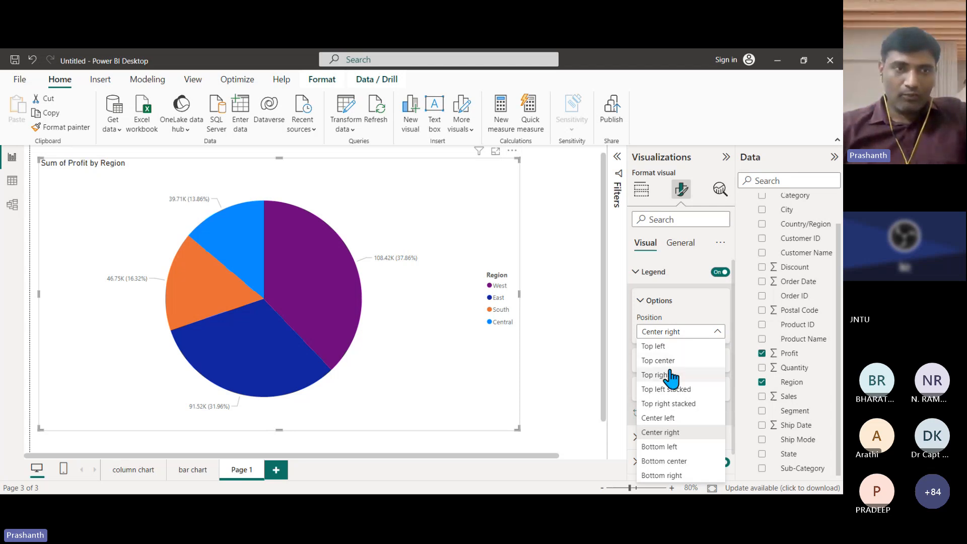
left_click(657, 346)
left_click(665, 333)
left_click(674, 334)
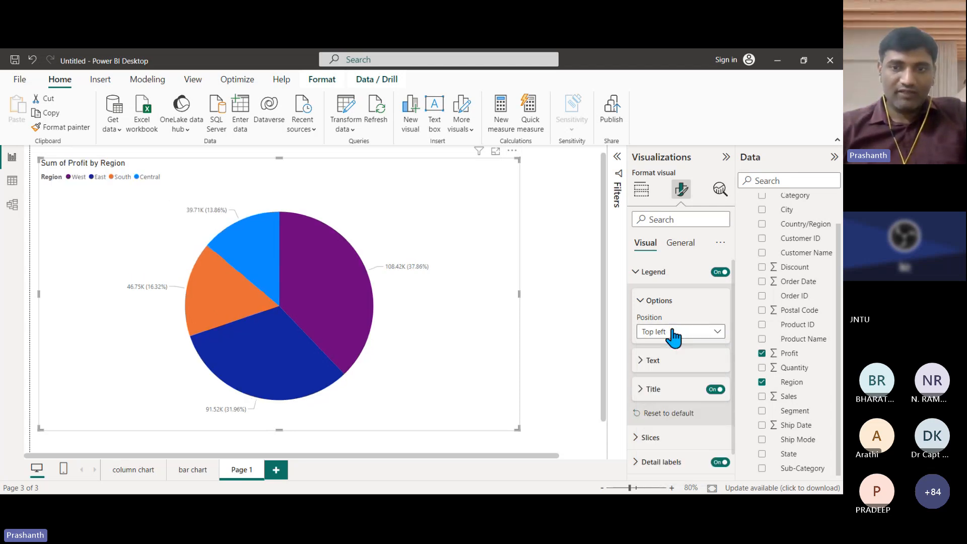
left_click(673, 335)
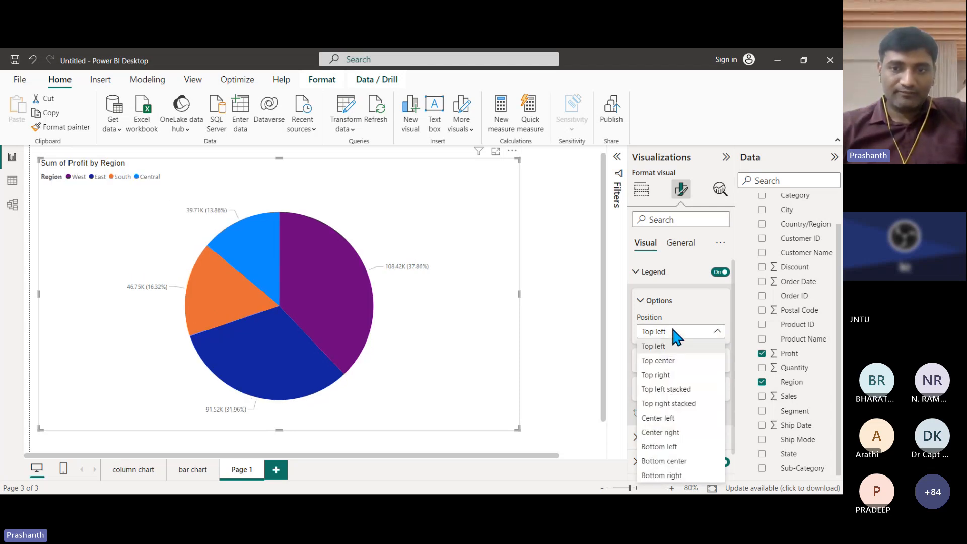
left_click(684, 433)
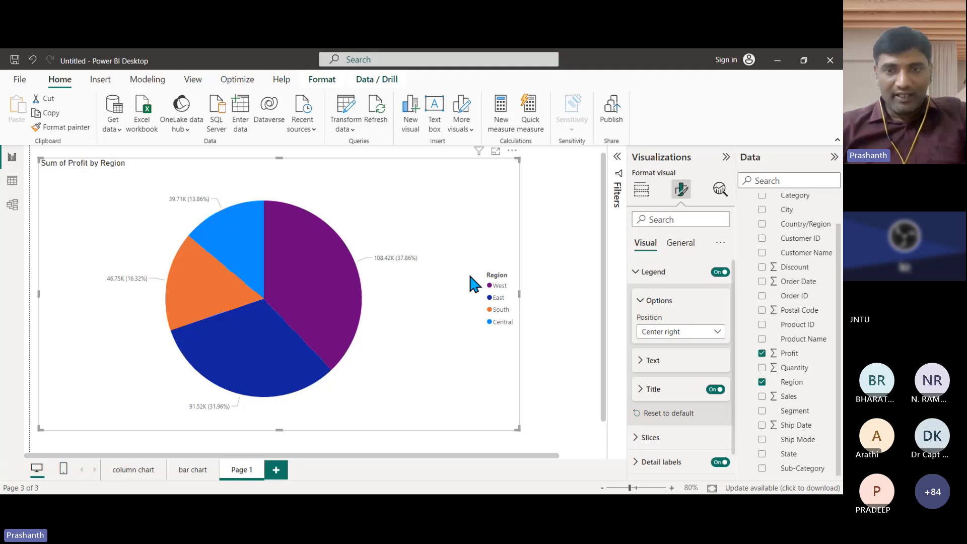
Set the font size of the pie chart's legend text to 17
left_click(695, 364)
scroll(696, 367, "down", 3)
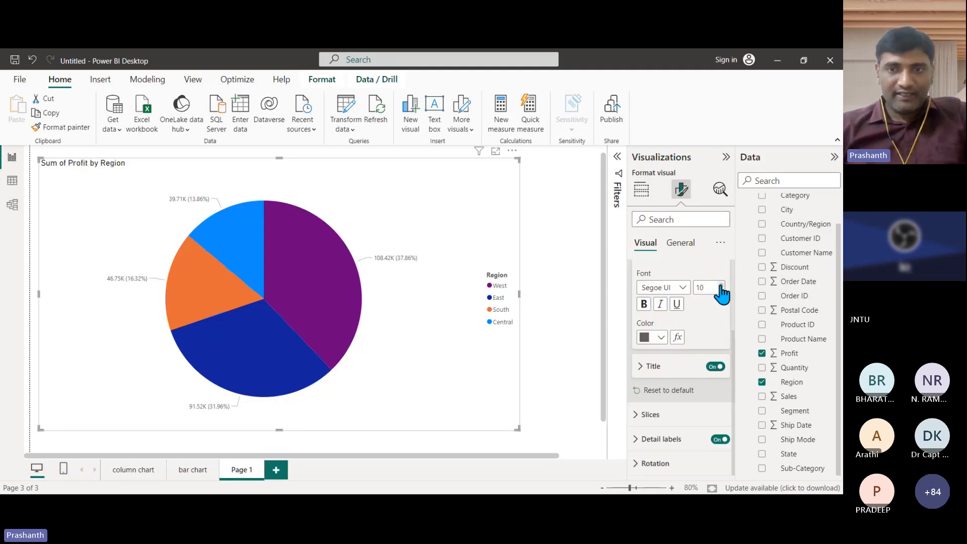
left_click(721, 286)
left_click(721, 286)
left_click(721, 286)
left_click(721, 286)
left_click(721, 286)
left_click(721, 286)
left_click(721, 286)
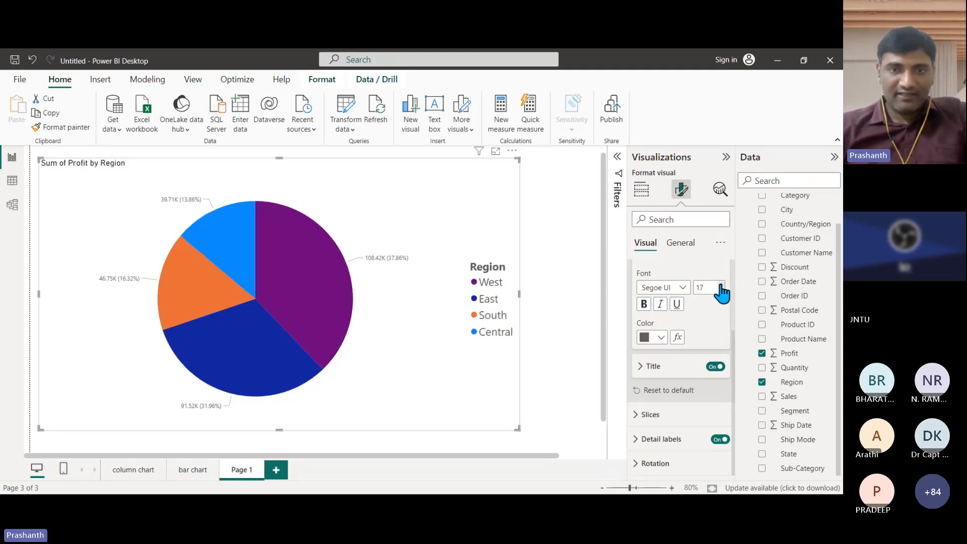
Examine the legend's text color choices, font style options and title text setting without changing them
left_click(658, 338)
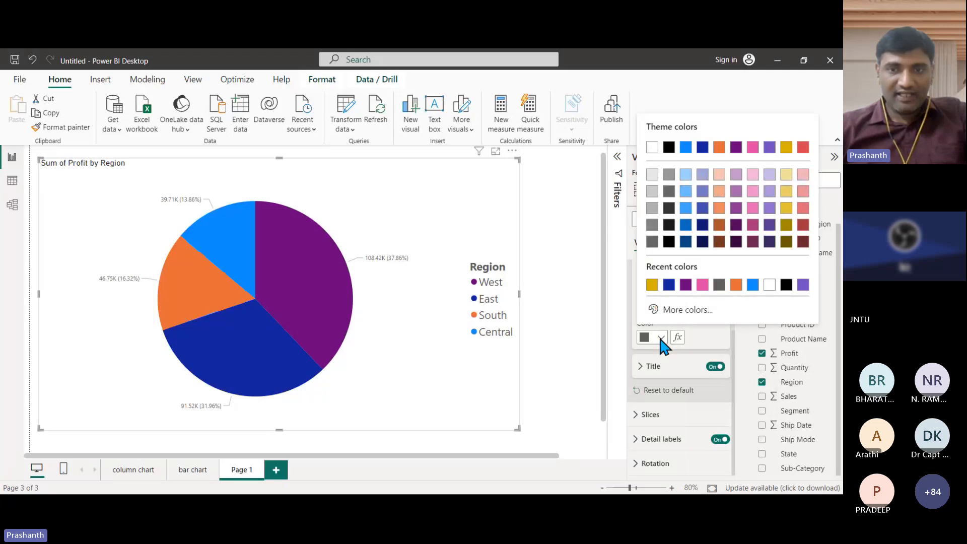
left_click(702, 334)
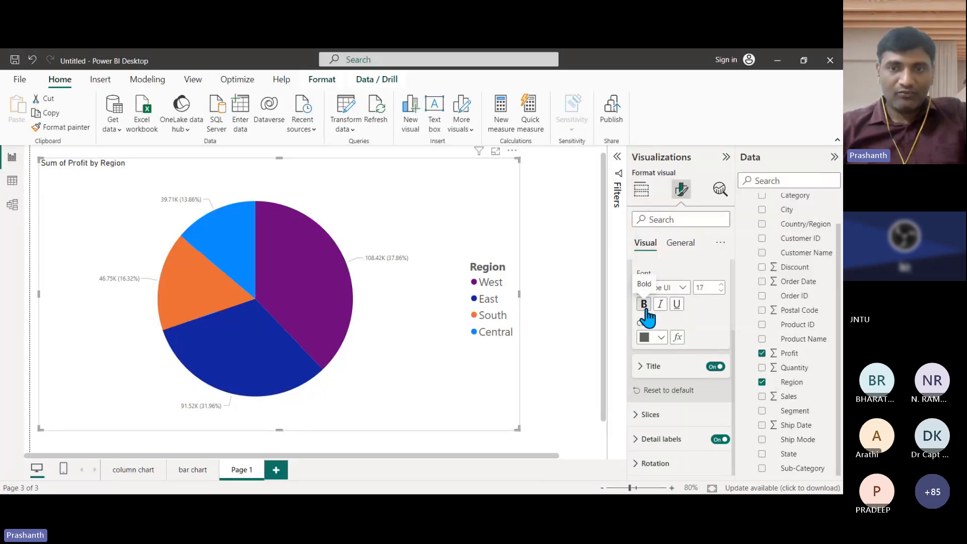
scroll(678, 312, "up", 2)
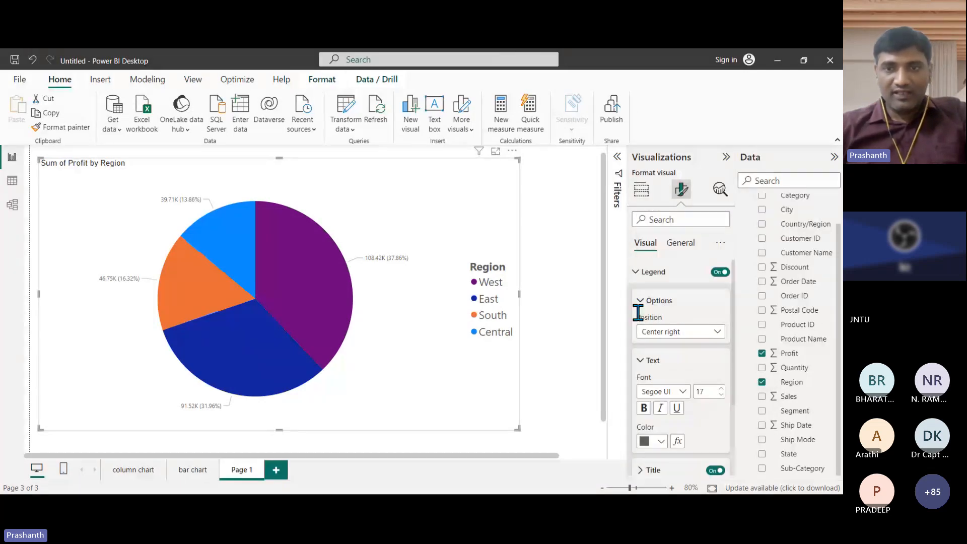
scroll(660, 332, "down", 2)
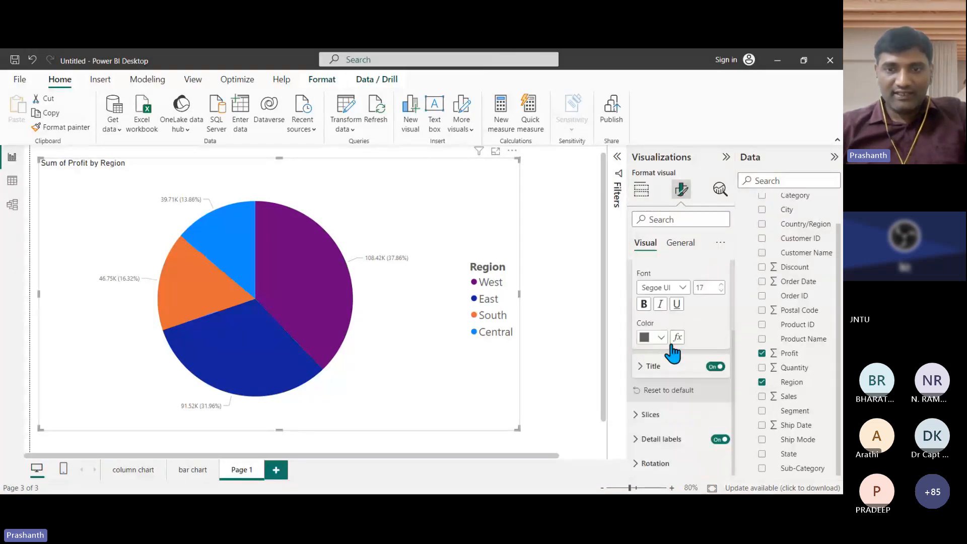
left_click(642, 373)
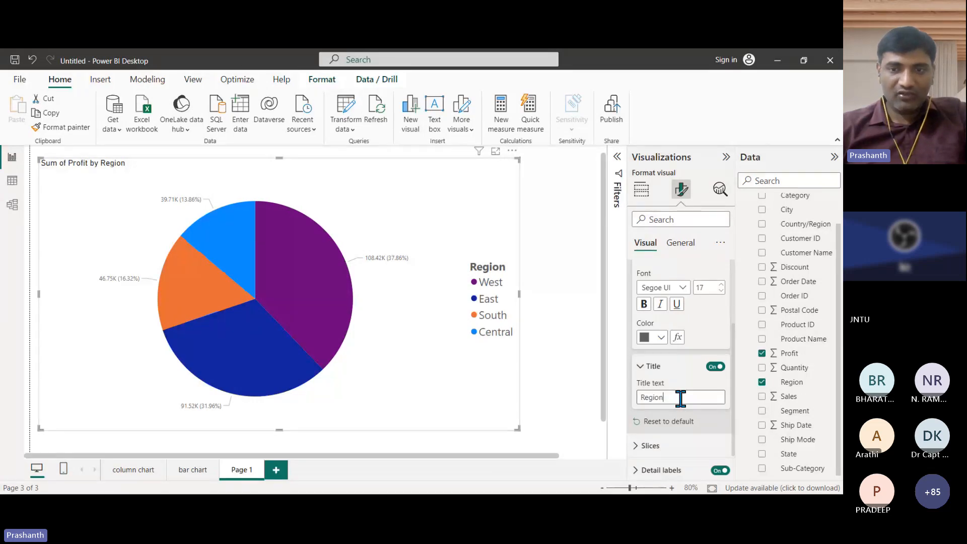
left_click_drag(678, 398, 650, 407)
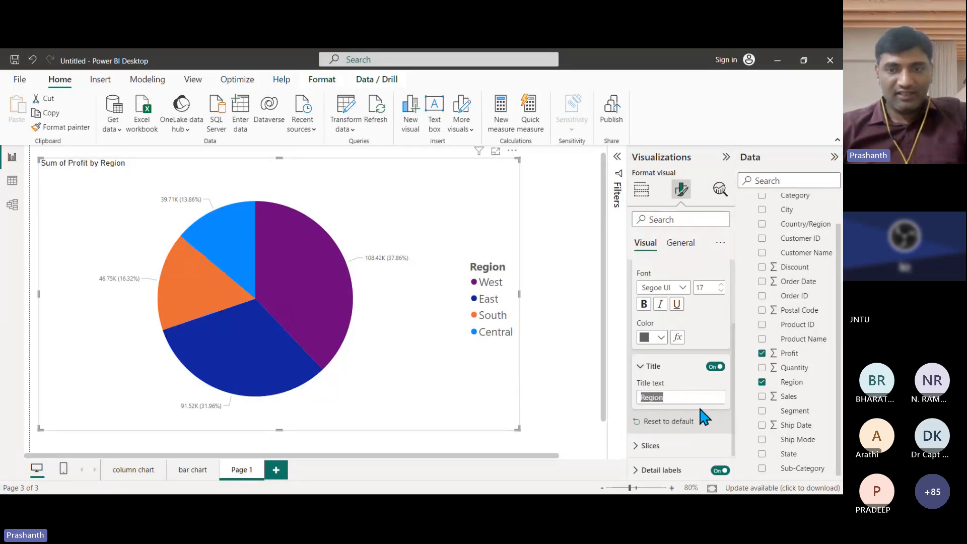
scroll(699, 408, "up", 3)
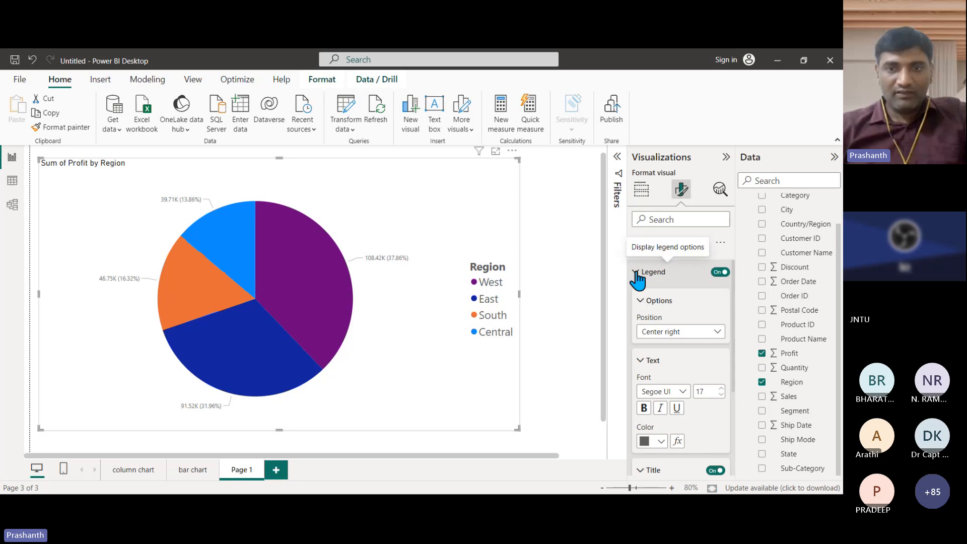
left_click(663, 281)
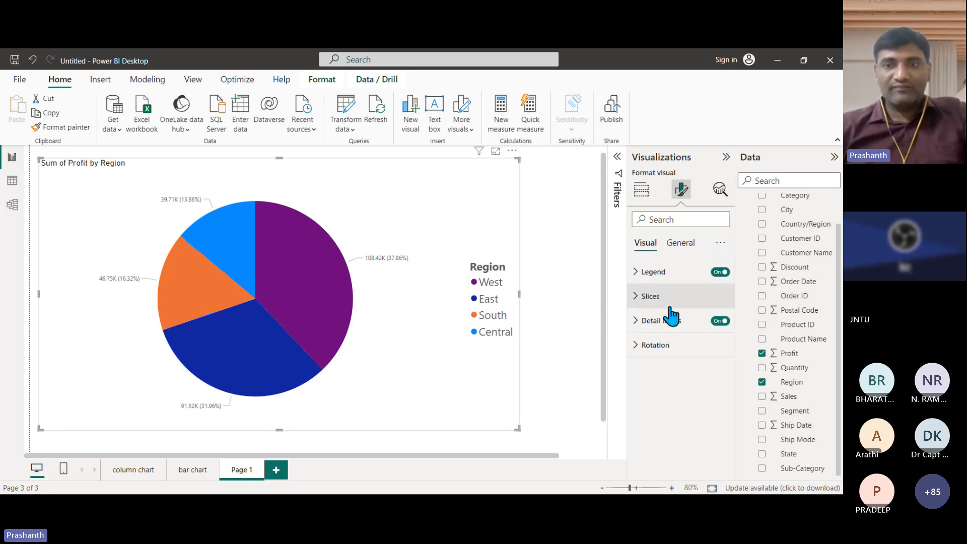
Examine the slice color settings for the West, East, South and Central regions
left_click(641, 301)
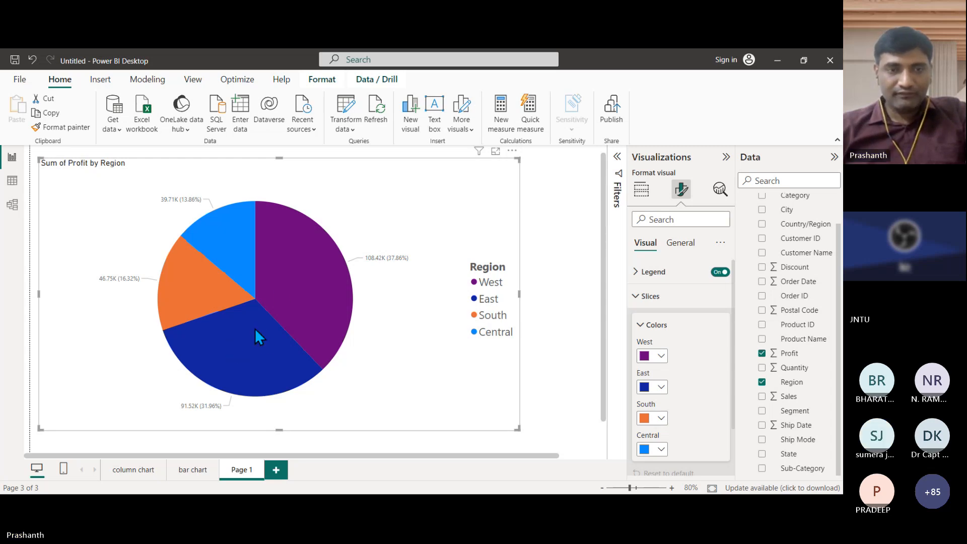
mouse_move(263, 341)
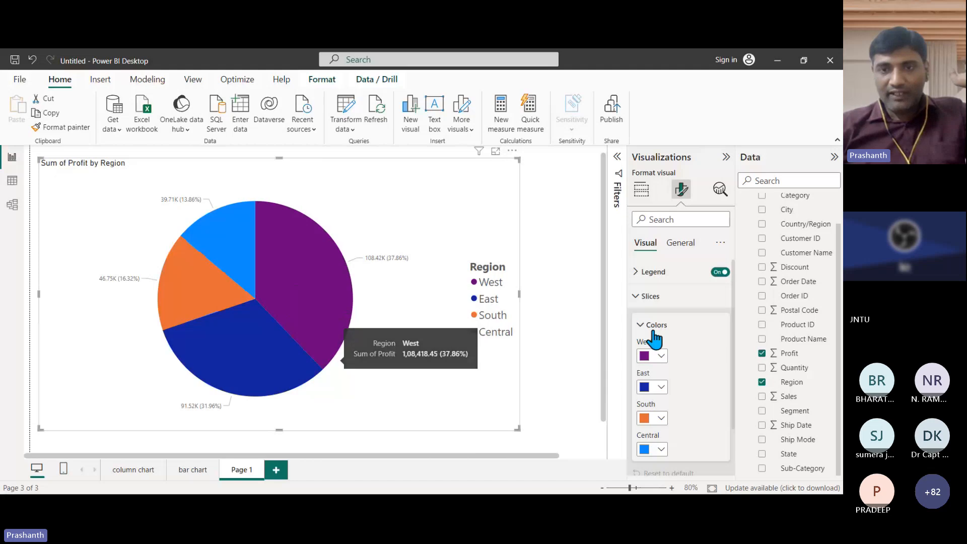
scroll(682, 361, "down", 2)
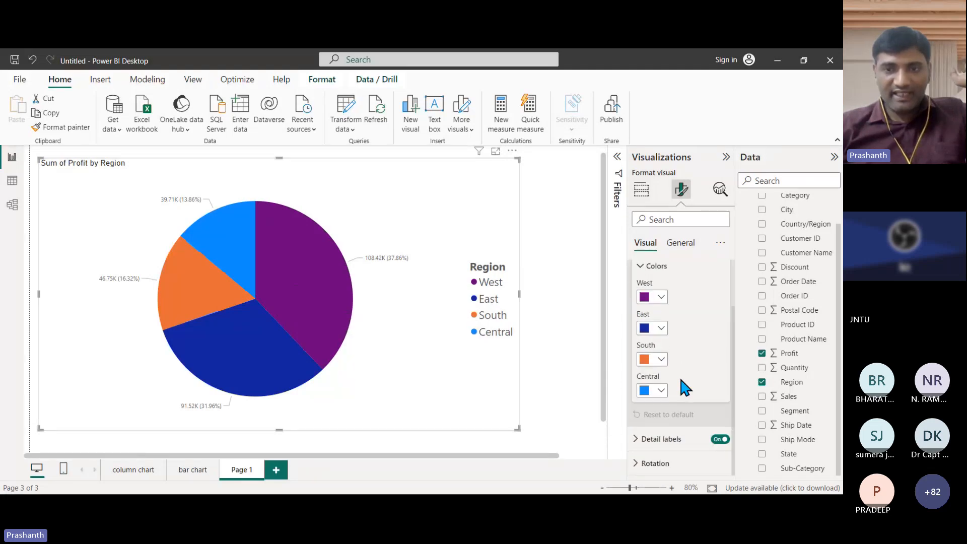
scroll(670, 386, "up", 2)
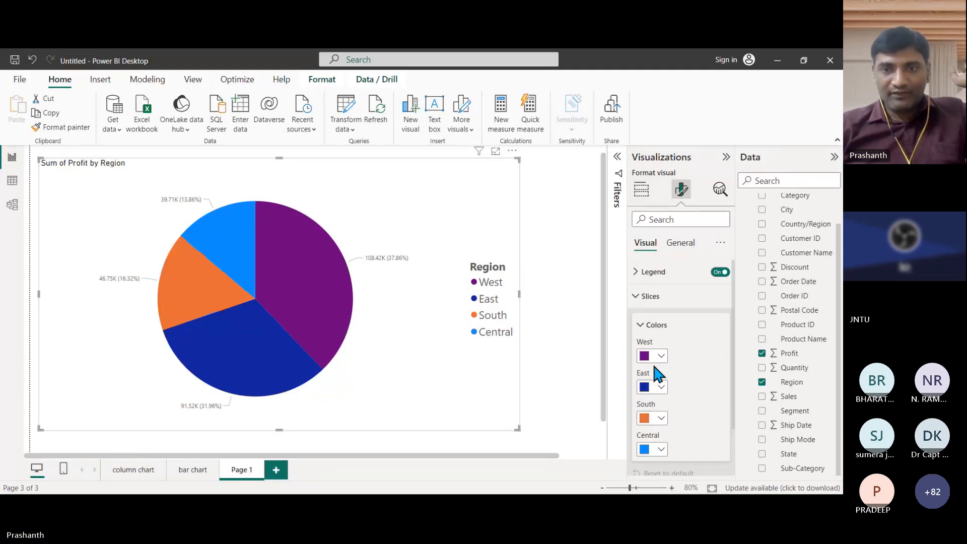
left_click(645, 301)
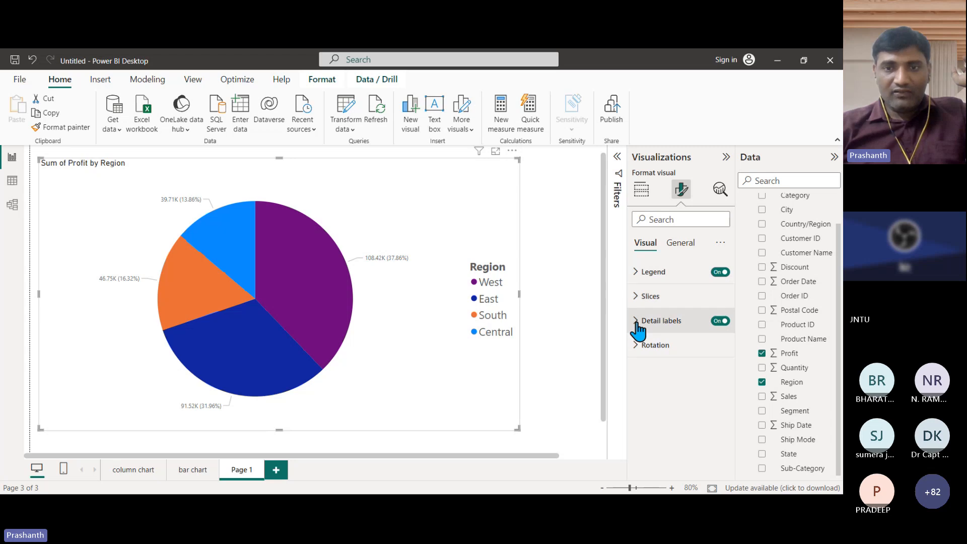
Examine the pie chart's detail labels at 130% zoom, switching them off and back on to compare
left_click(638, 323)
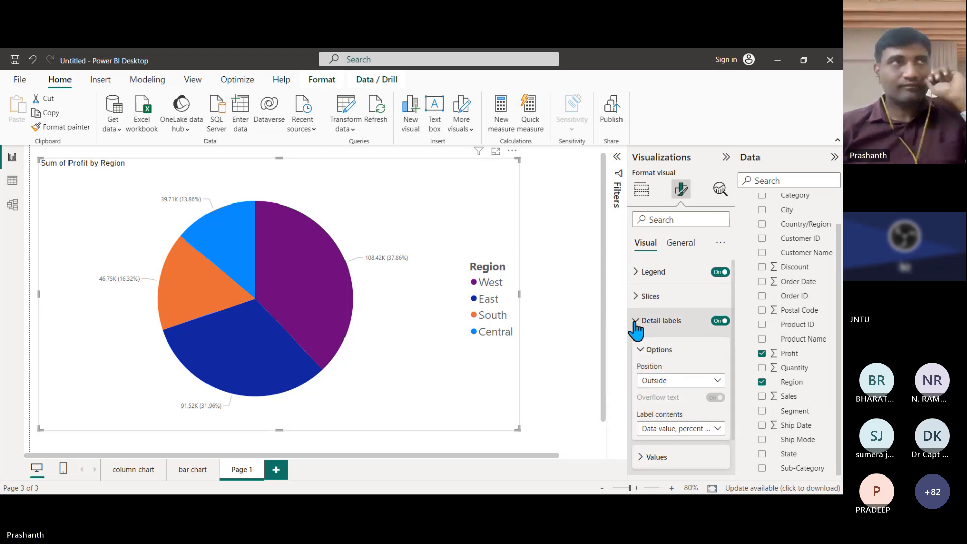
left_click(719, 320)
left_click(719, 322)
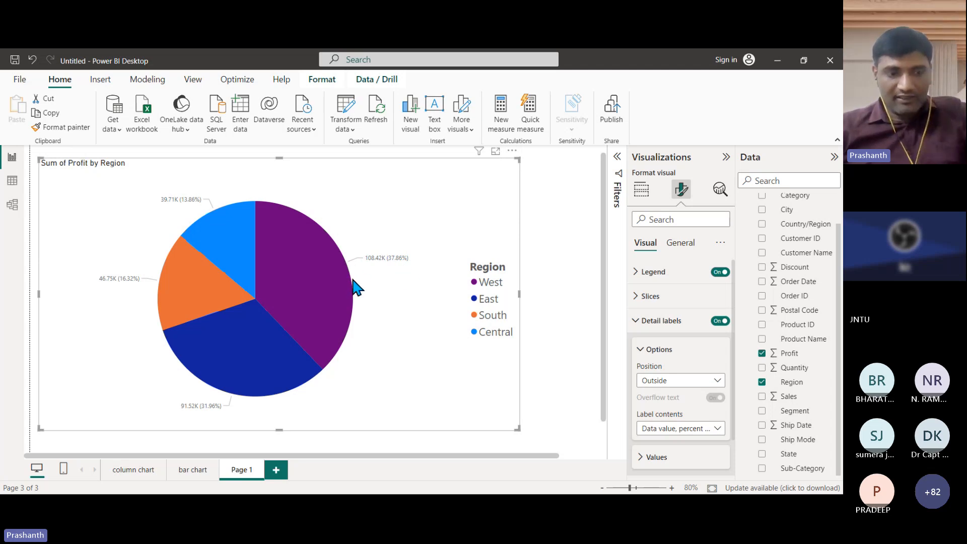
scroll(344, 270, "up", 3)
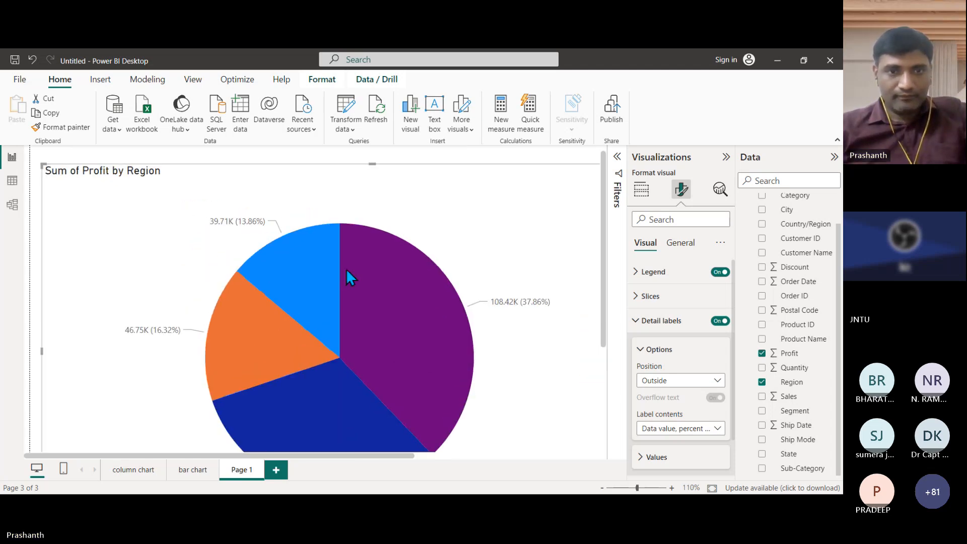
scroll(347, 272, "up", 2)
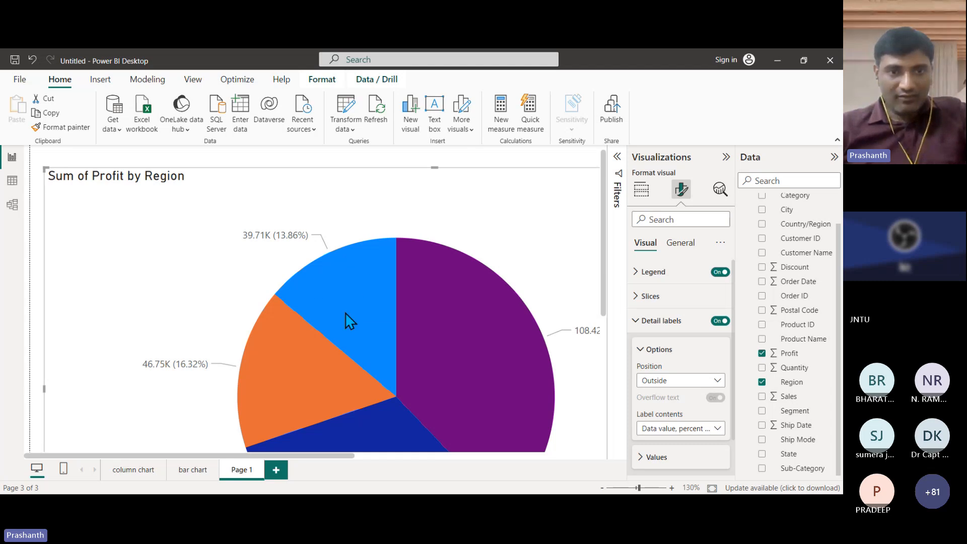
mouse_move(346, 312)
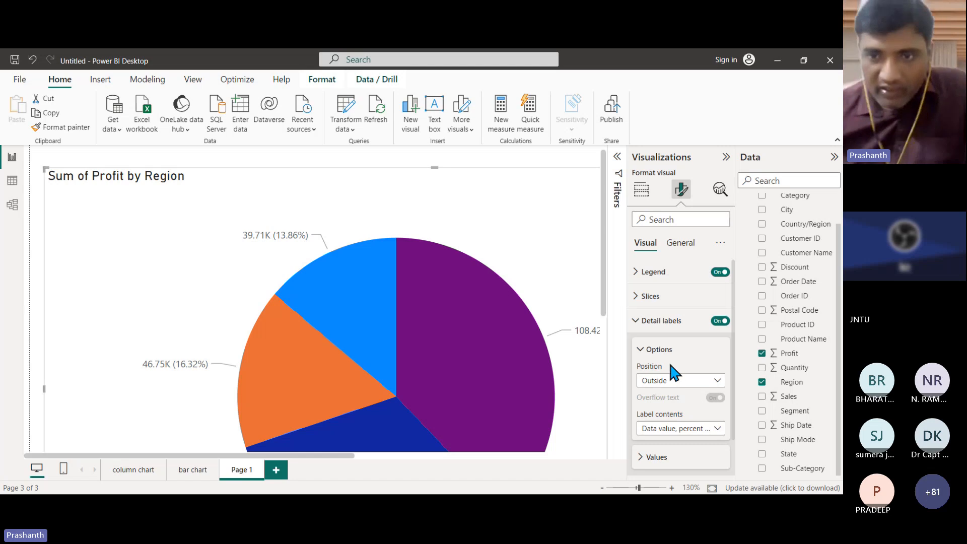
scroll(669, 359, "down", 2)
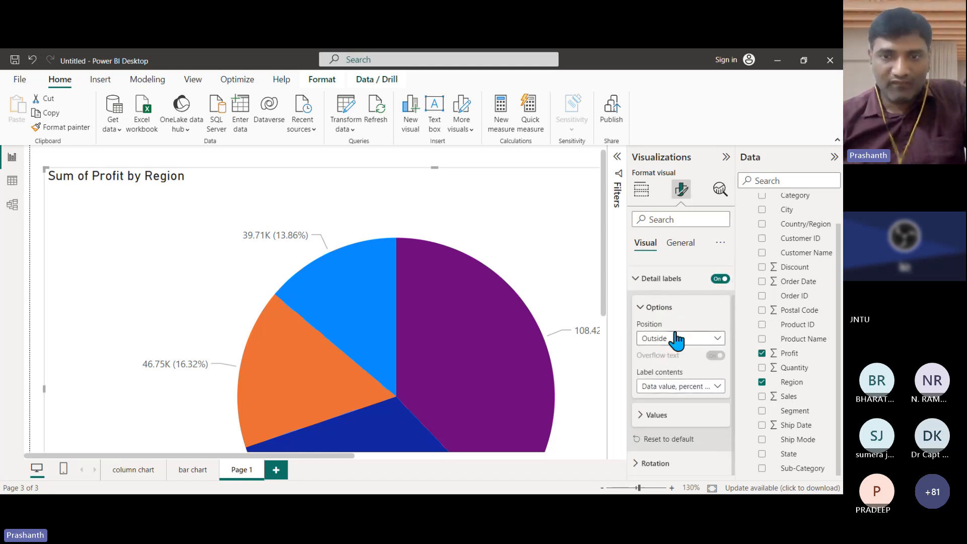
left_click(720, 281)
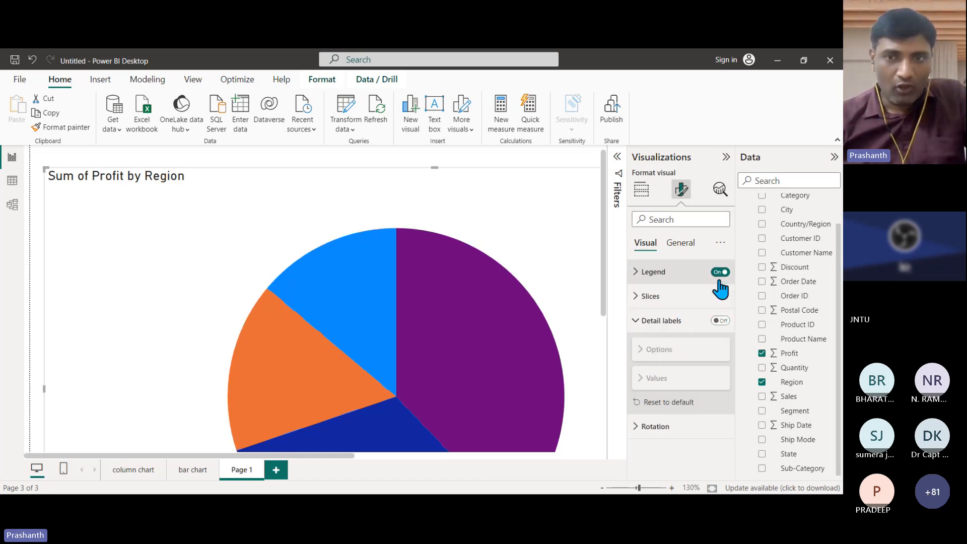
left_click(721, 321)
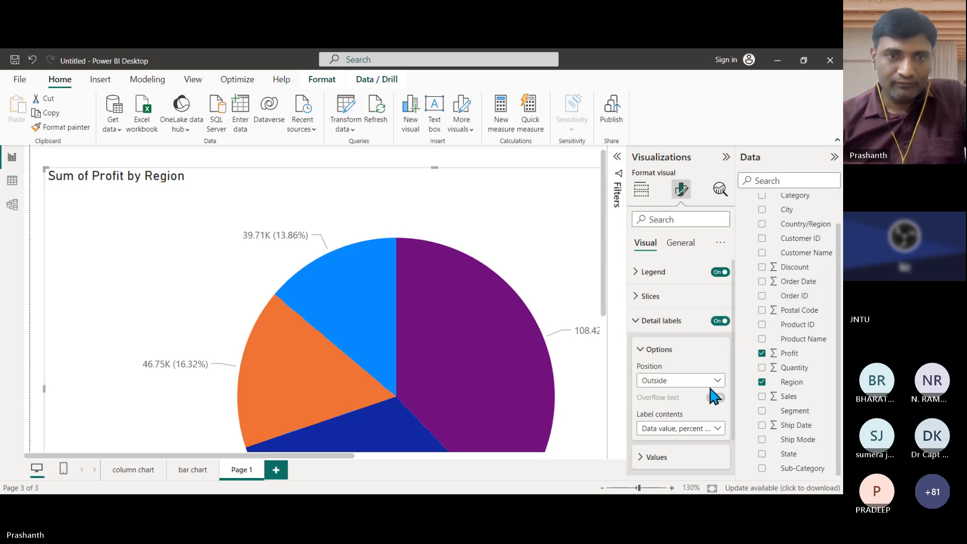
Try the Inside position for the pie chart's detail labels, then return them to Outside
scroll(721, 339, "down", 1)
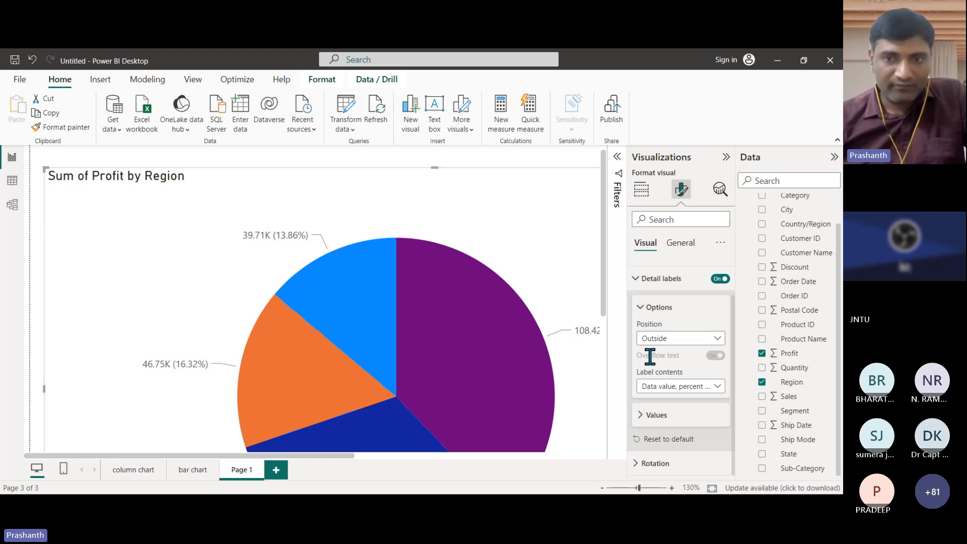
left_click(665, 339)
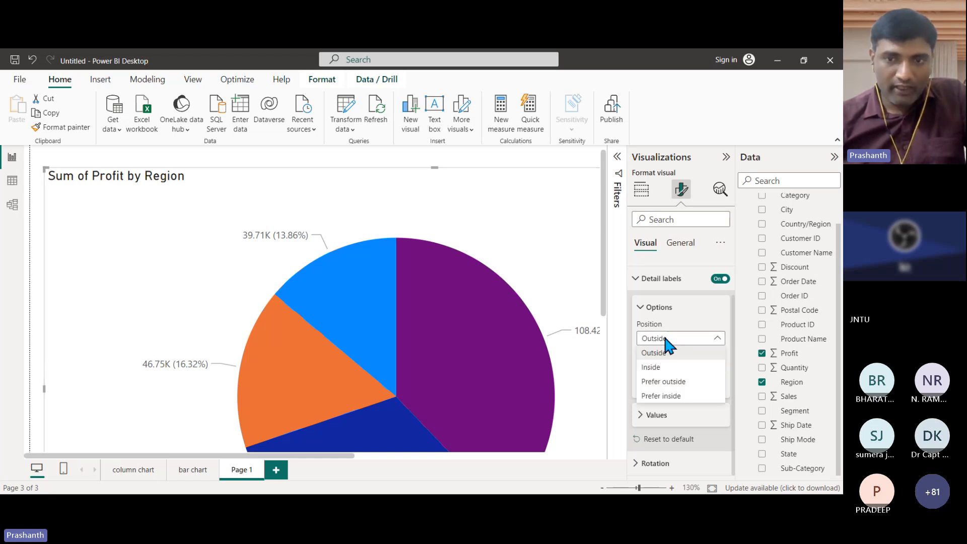
left_click(655, 367)
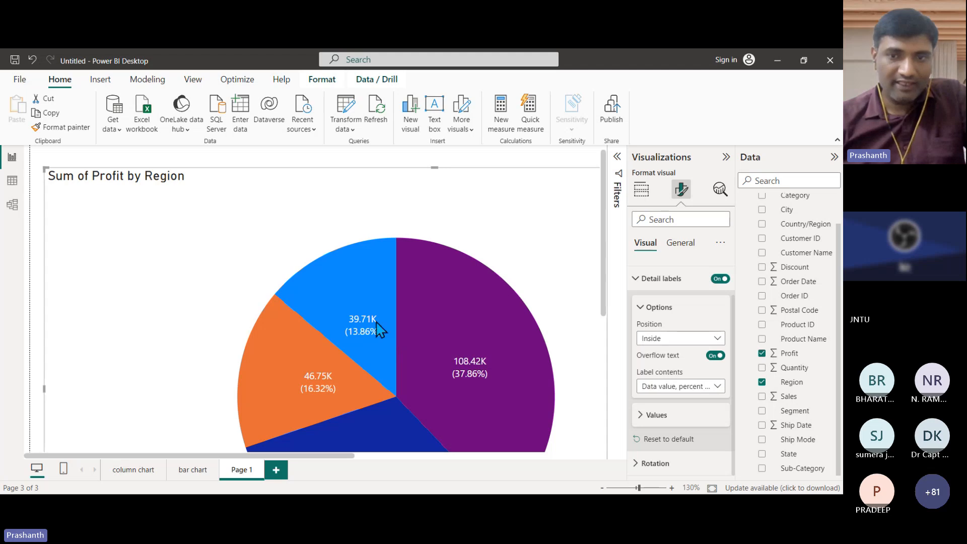
left_click(660, 339)
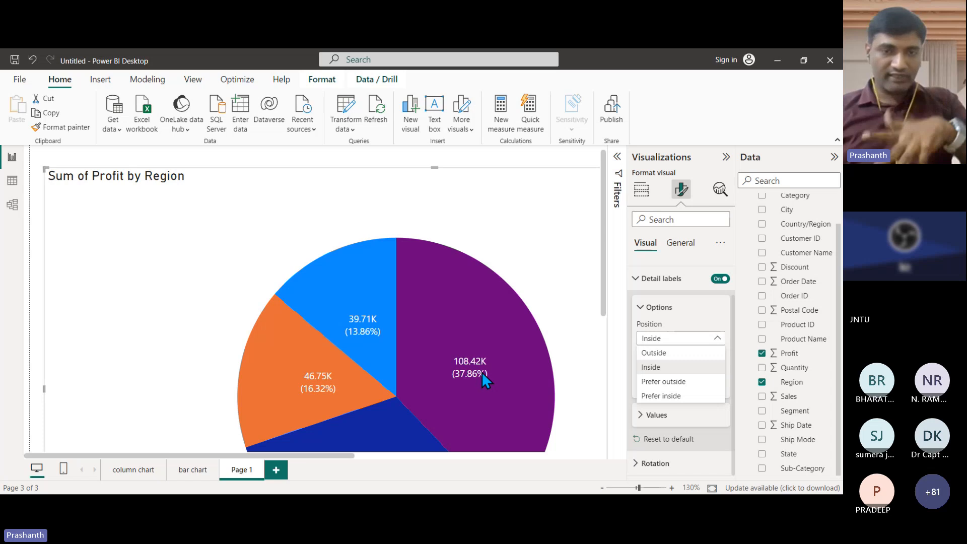
left_click(666, 354)
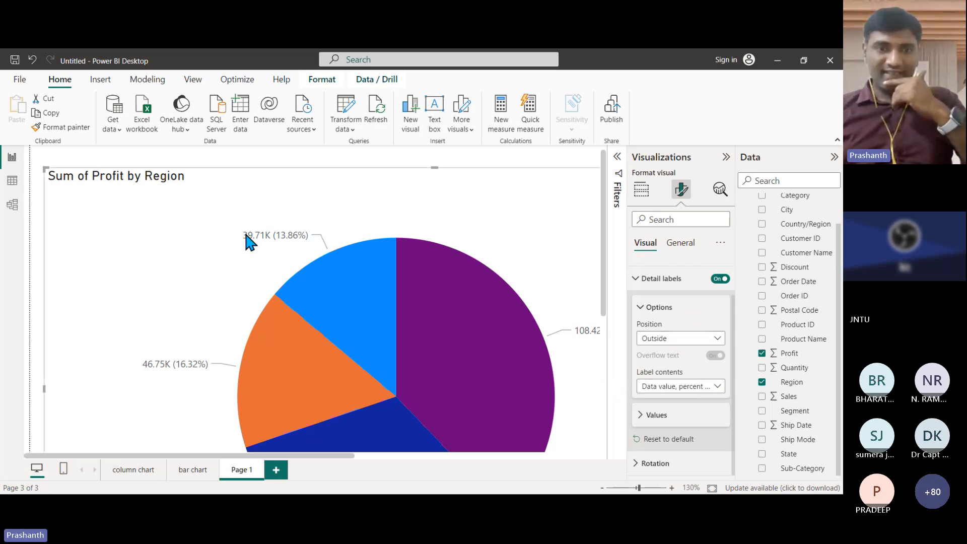
mouse_move(244, 230)
left_mouse_down()
mouse_move(277, 228)
mouse_move(234, 225)
left_mouse_up()
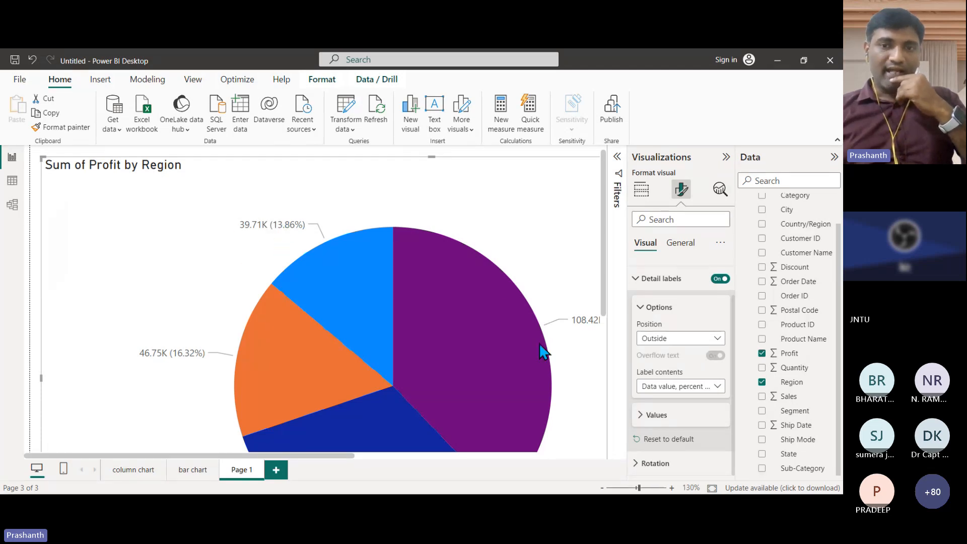
Try Category as the detail labels' contents, then set the contents to All detail labels and view the whole pie chart
left_click(670, 385)
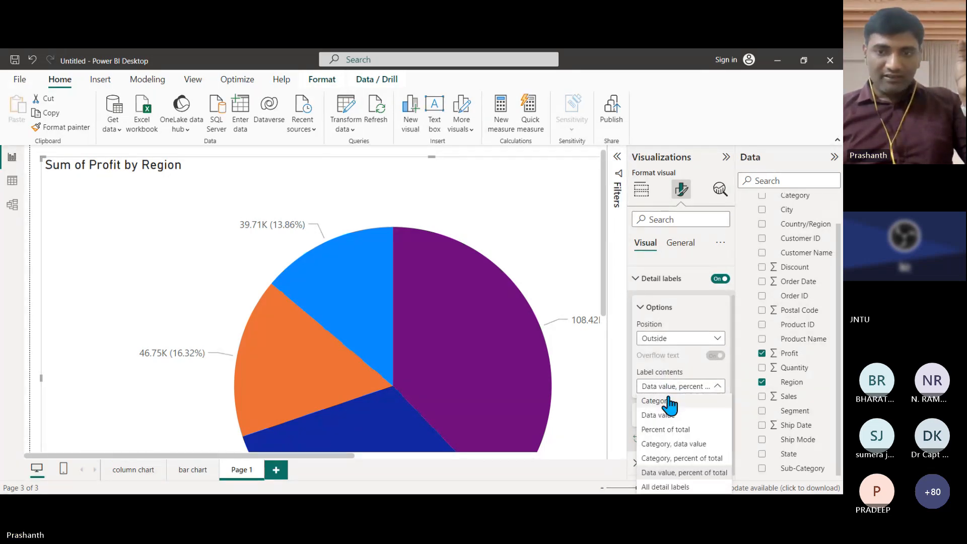
left_click(668, 402)
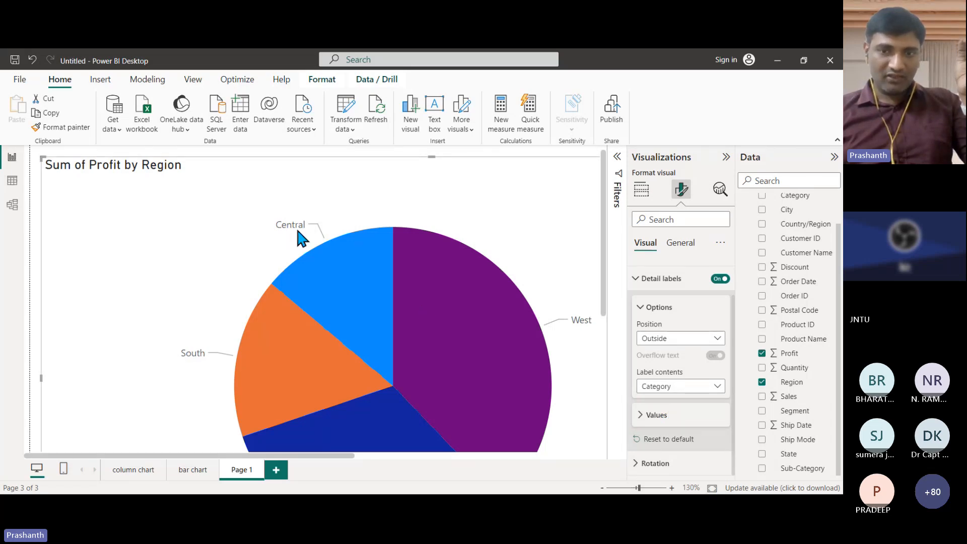
left_click(675, 386)
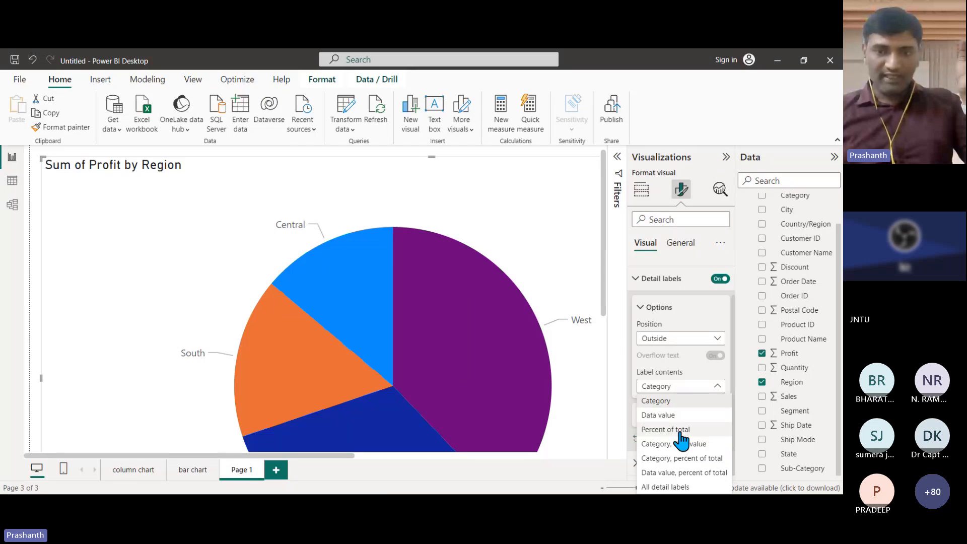
left_click(664, 488)
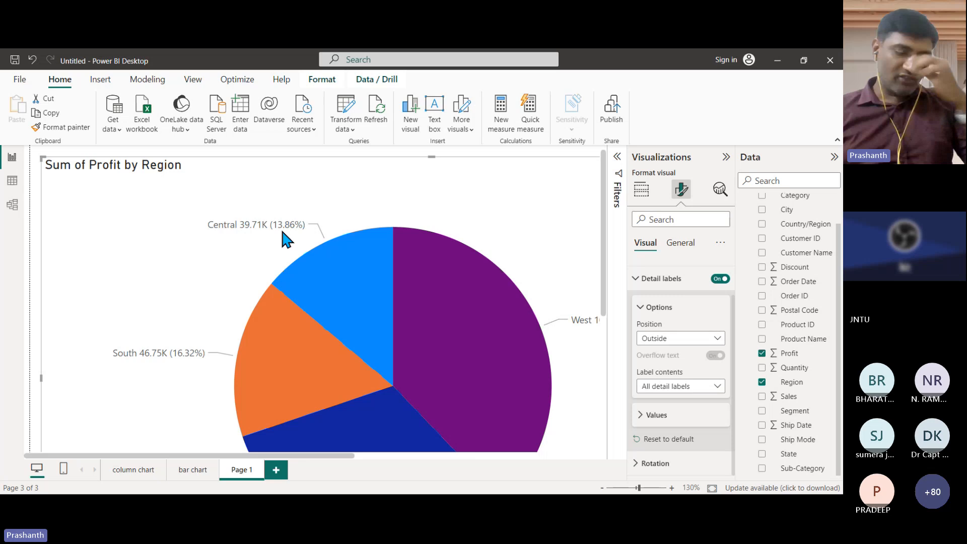
scroll(281, 232, "down", 3, "ctrl")
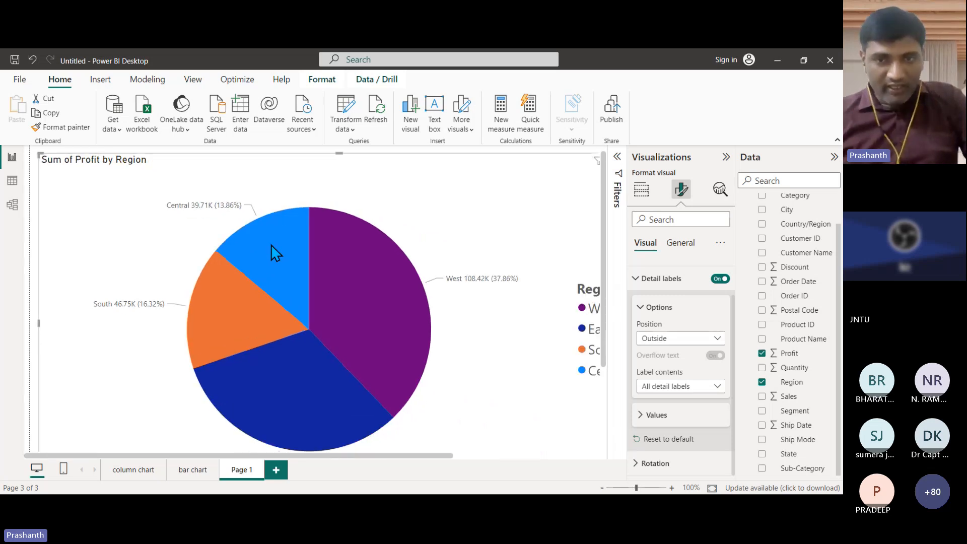
scroll(271, 244, "down", 1, "ctrl")
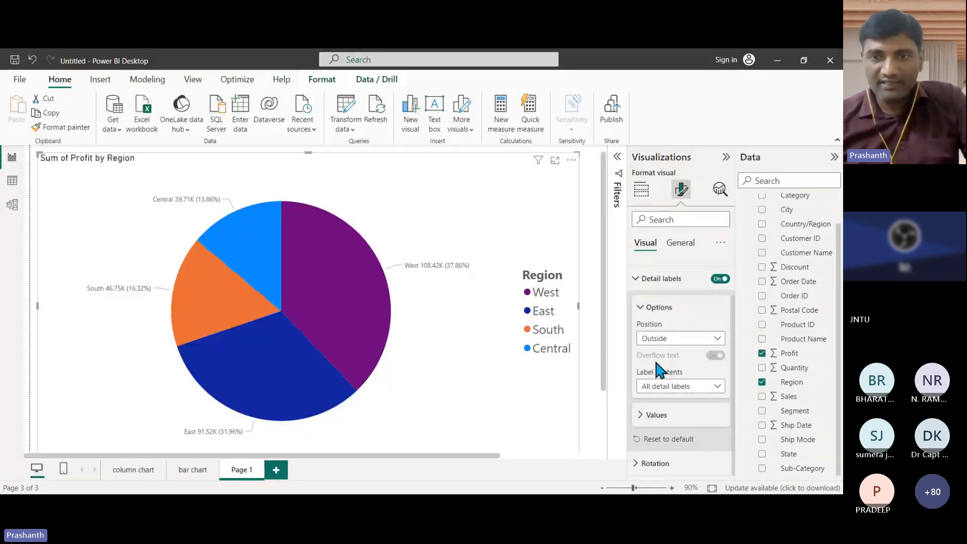
Turn off the pie chart's legend and shrink the visual to less than half its width
left_click(635, 279)
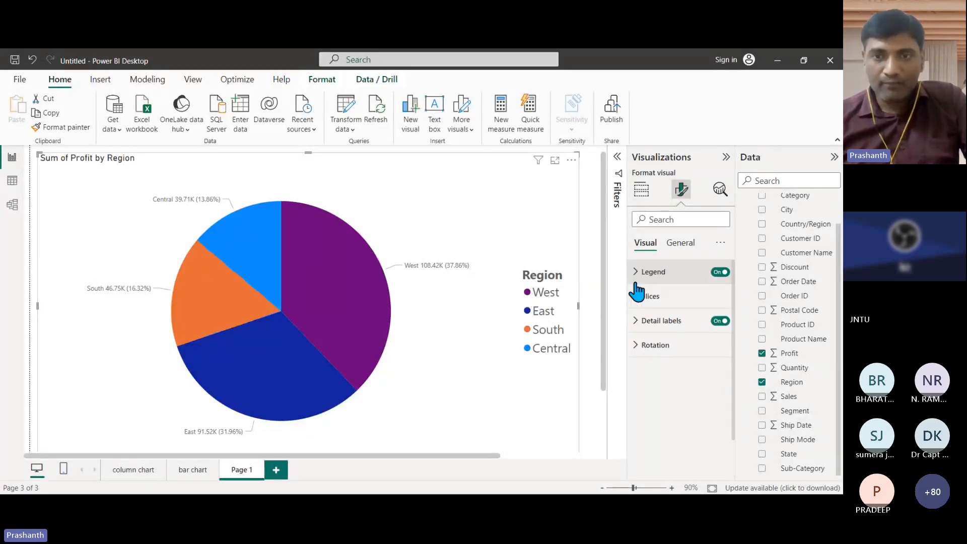
left_click(716, 273)
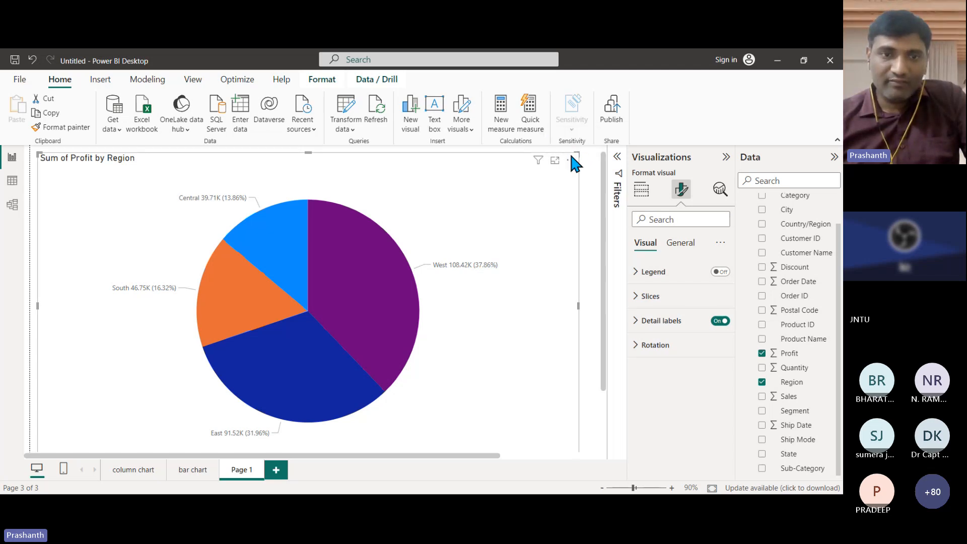
left_click_drag(572, 153, 241, 225)
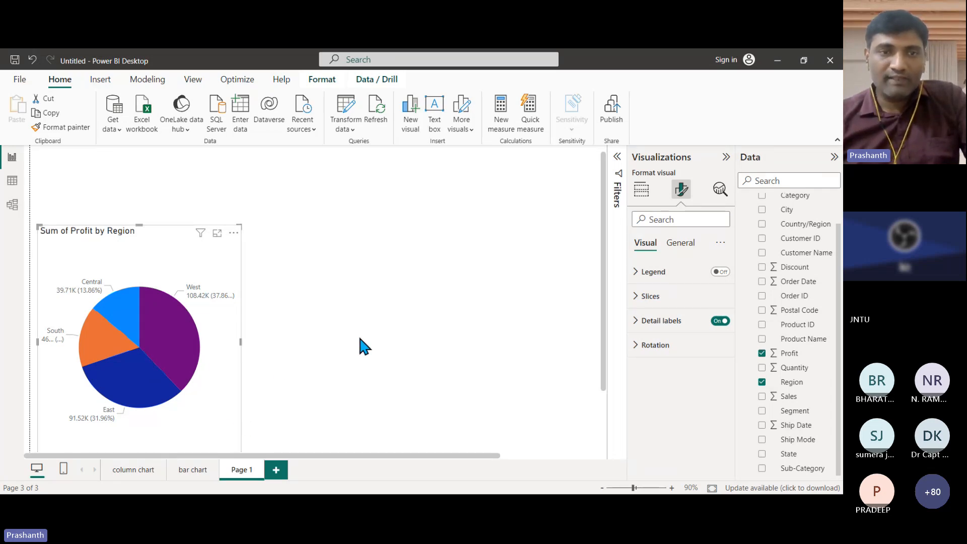
left_click(384, 337)
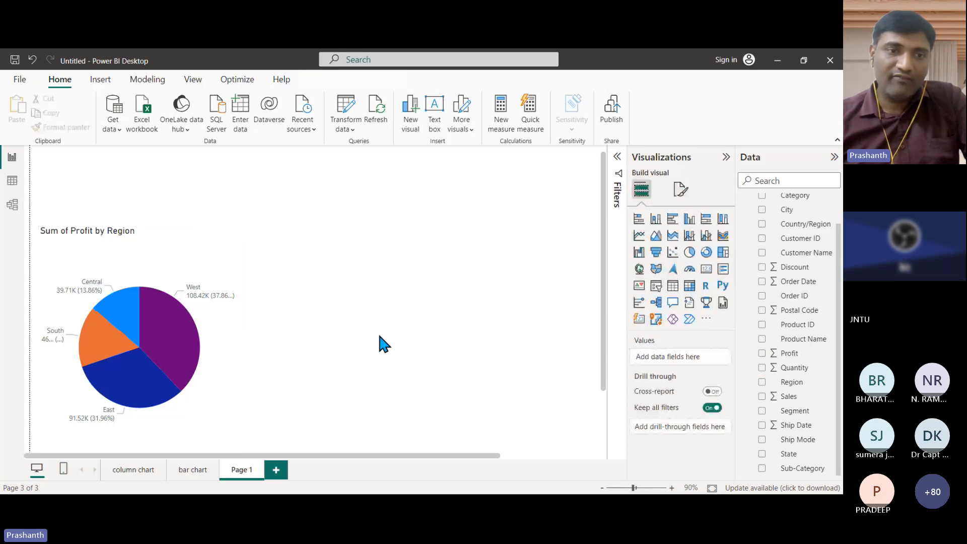
left_click(187, 245)
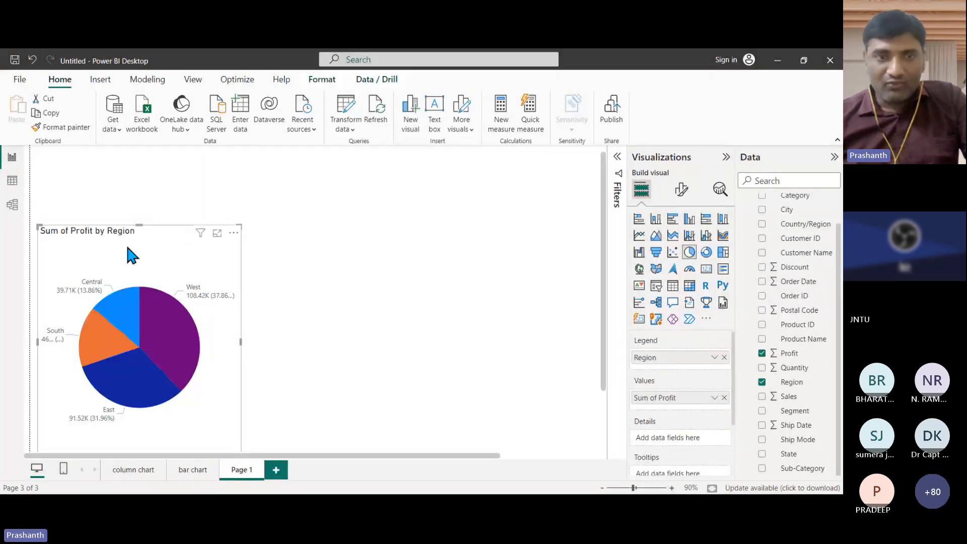
Enlarge the pie chart across most of the page width and set its slice rotation to 60°
left_click(682, 195)
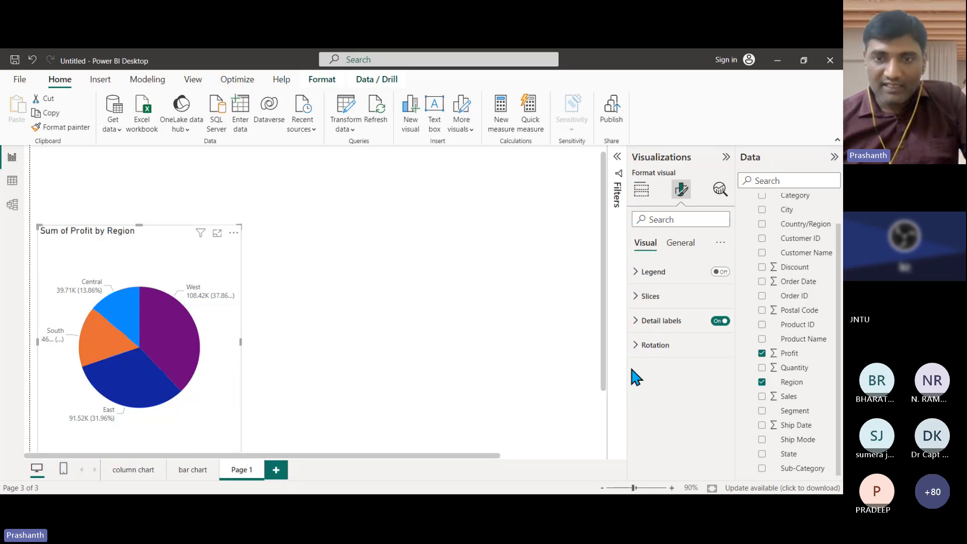
left_click(637, 352)
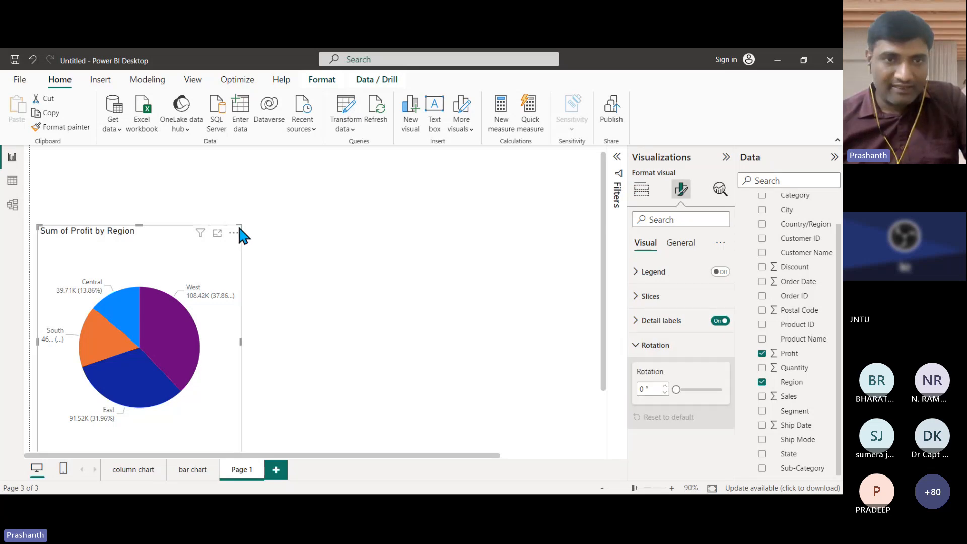
left_click_drag(242, 224, 557, 146)
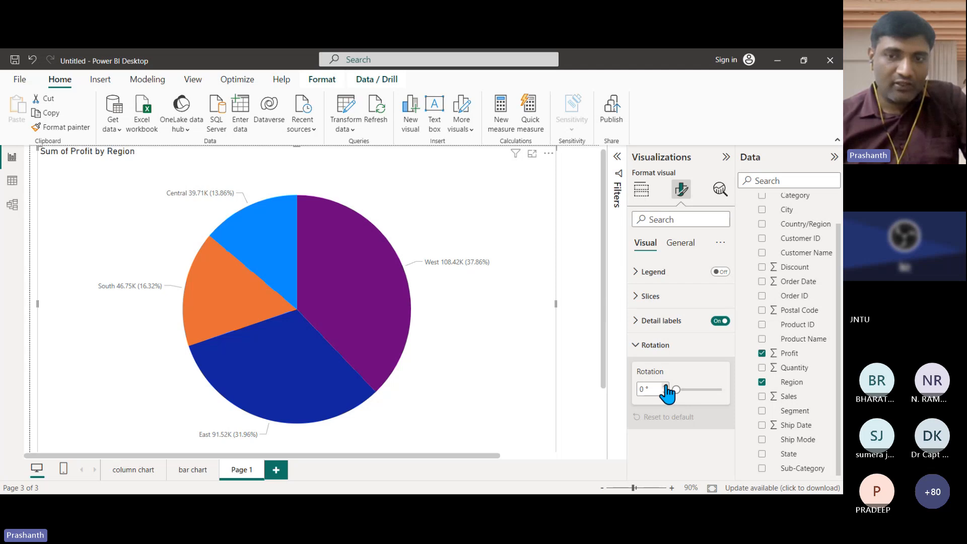
left_click_drag(666, 387, 666, 387)
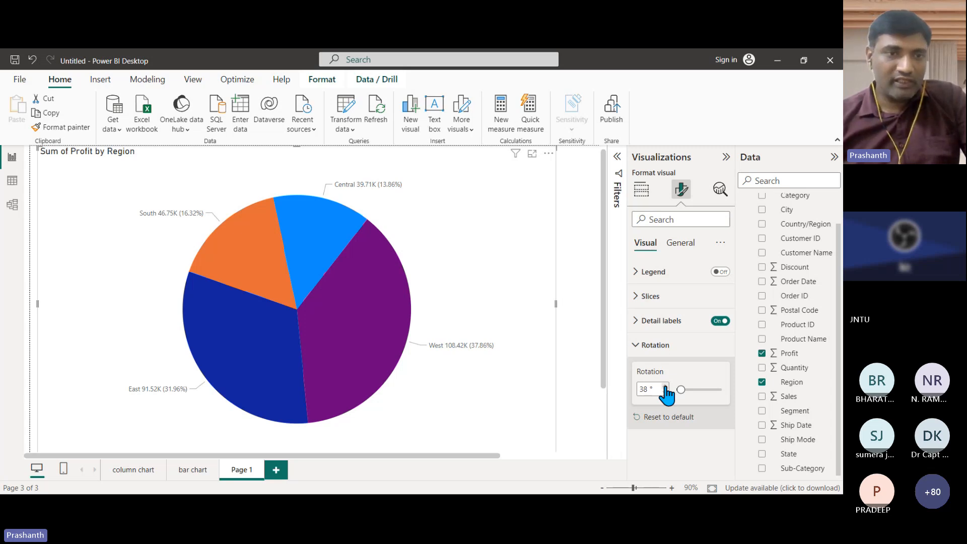
left_click_drag(666, 387, 667, 387)
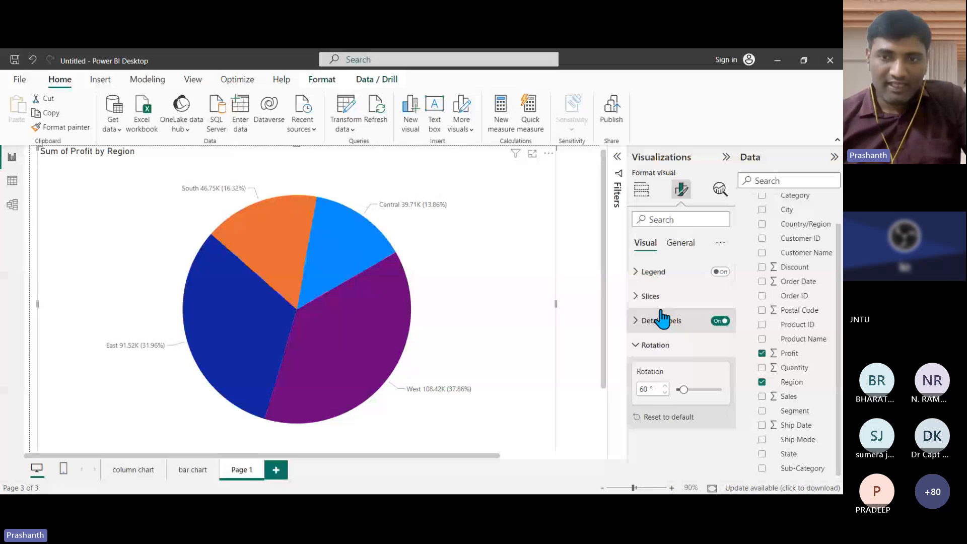
Close the detail label and rotation settings and convert the pie chart into a donut chart
left_click(636, 322)
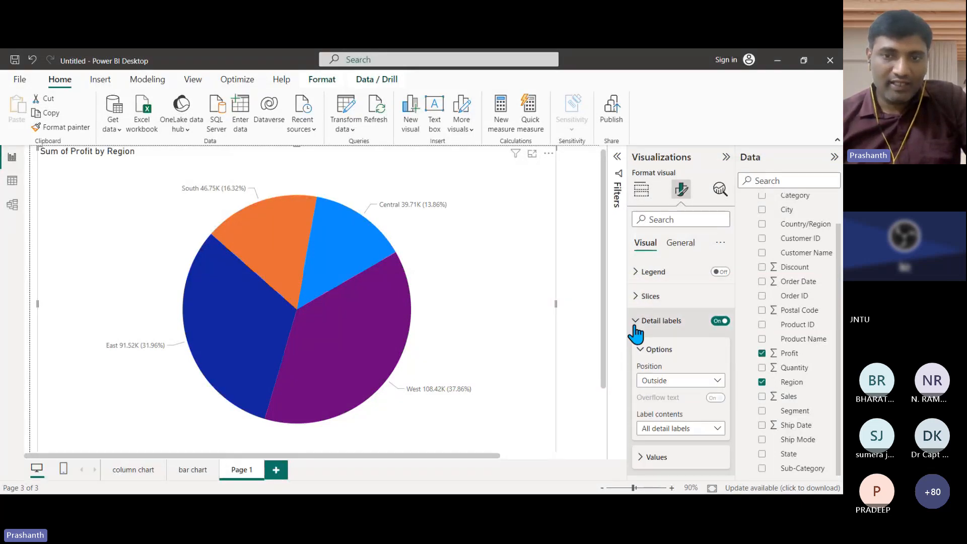
left_click(635, 325)
left_click(636, 347)
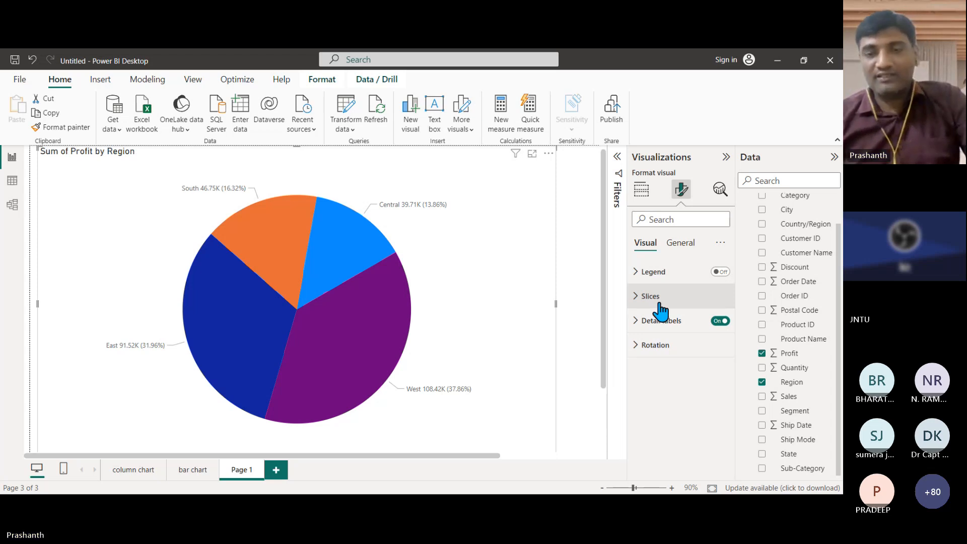
left_click(641, 190)
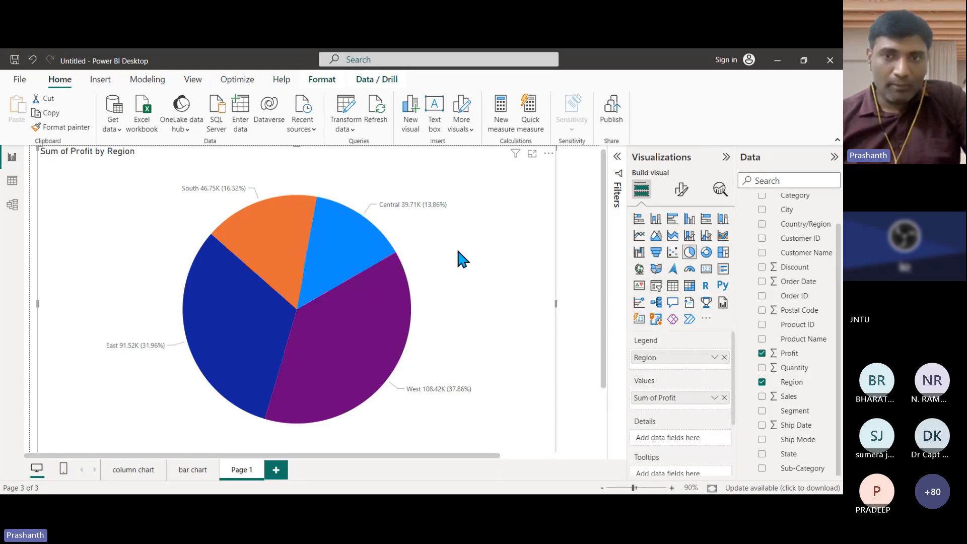
left_click(707, 253)
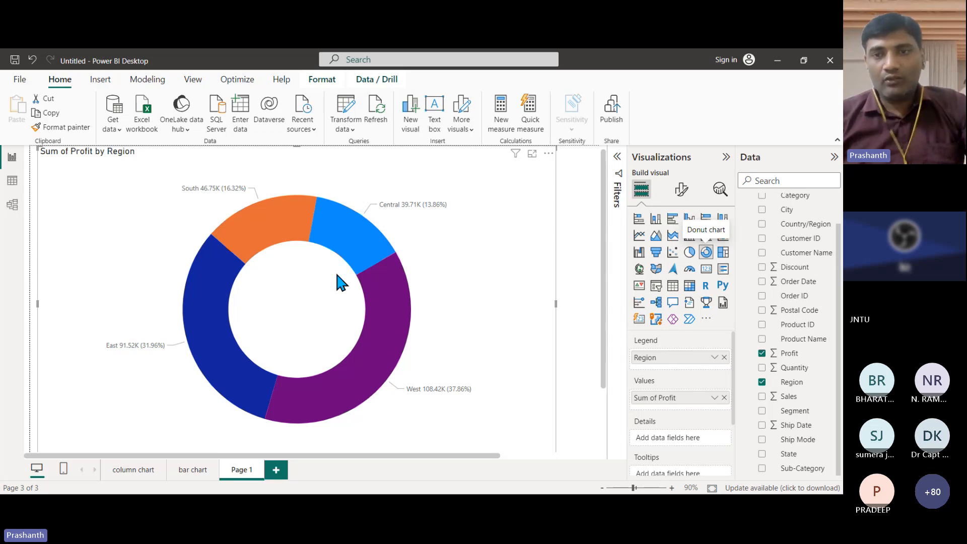
Examine the donut chart's visual formatting categories and its general effects settings without changing them
left_click(682, 190)
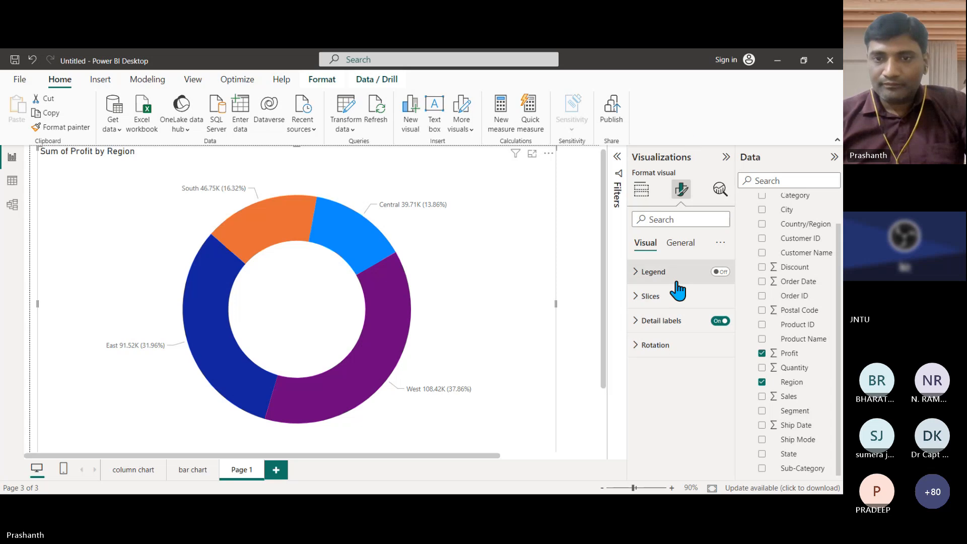
left_click(682, 244)
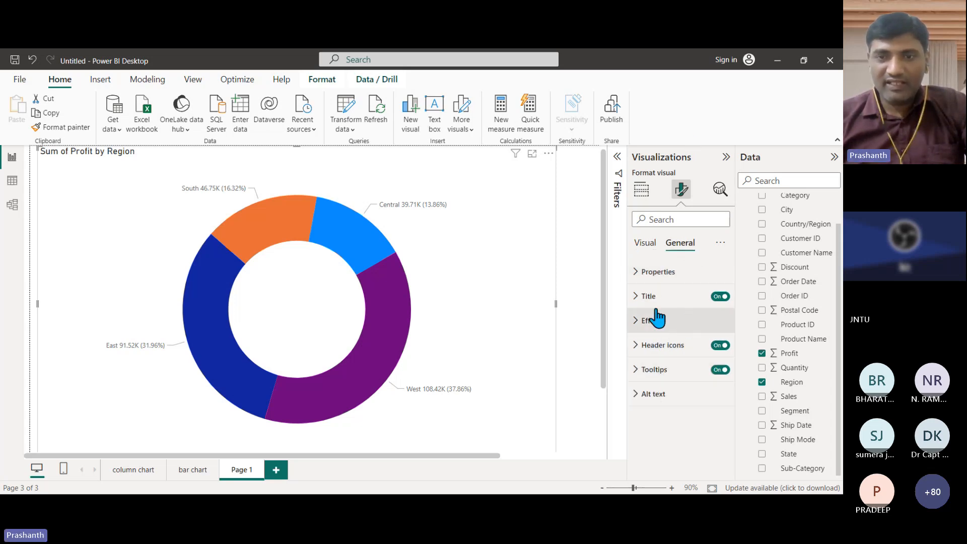
left_click(641, 330)
scroll(672, 389, "down", 4)
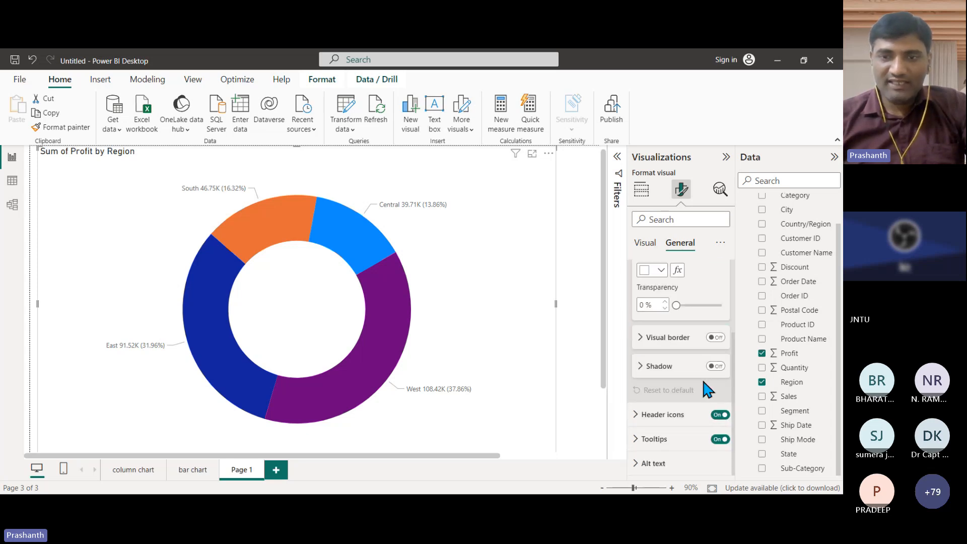
scroll(703, 382, "up", 4)
left_click(645, 243)
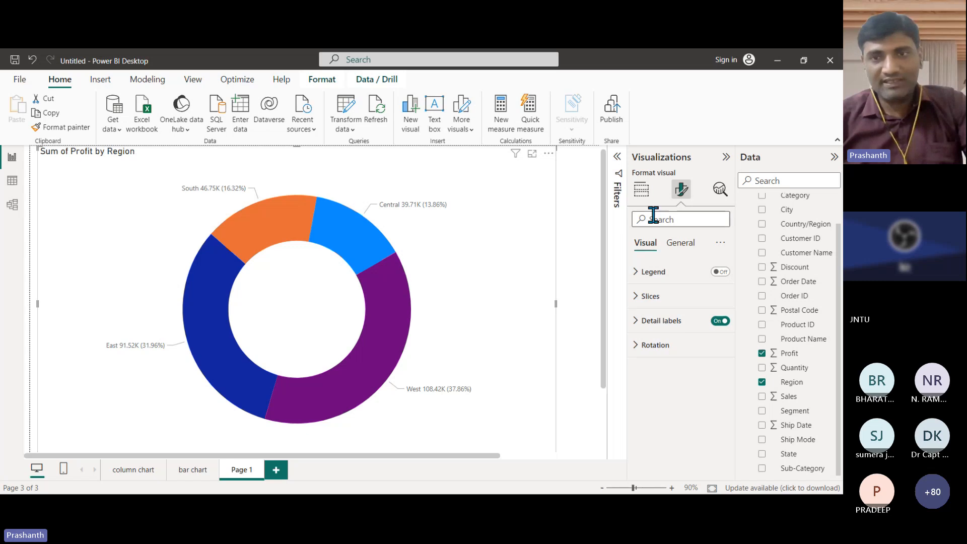
Shrink the donut chart from its lower-right corner to about half its width
left_click(642, 191)
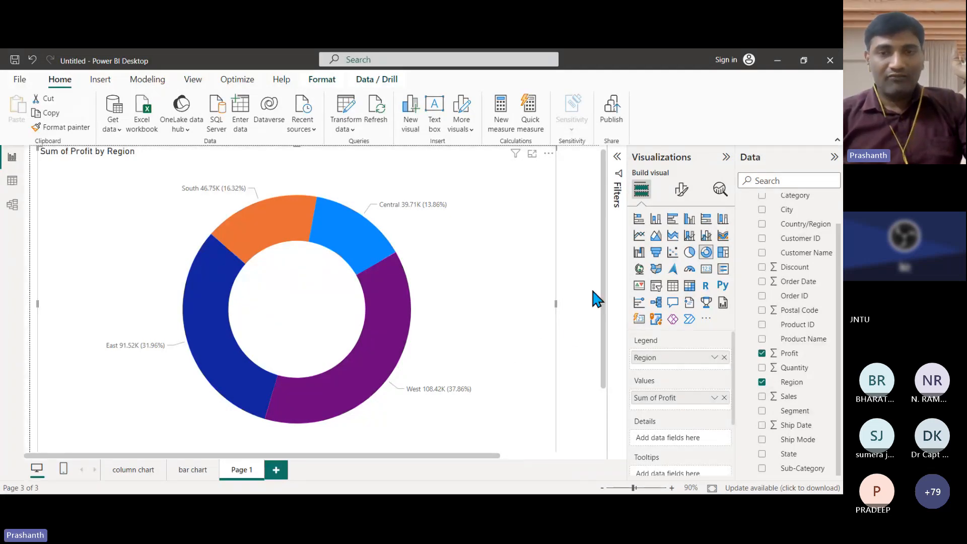
scroll(594, 322, "down", 3)
left_click_drag(555, 380, 274, 305)
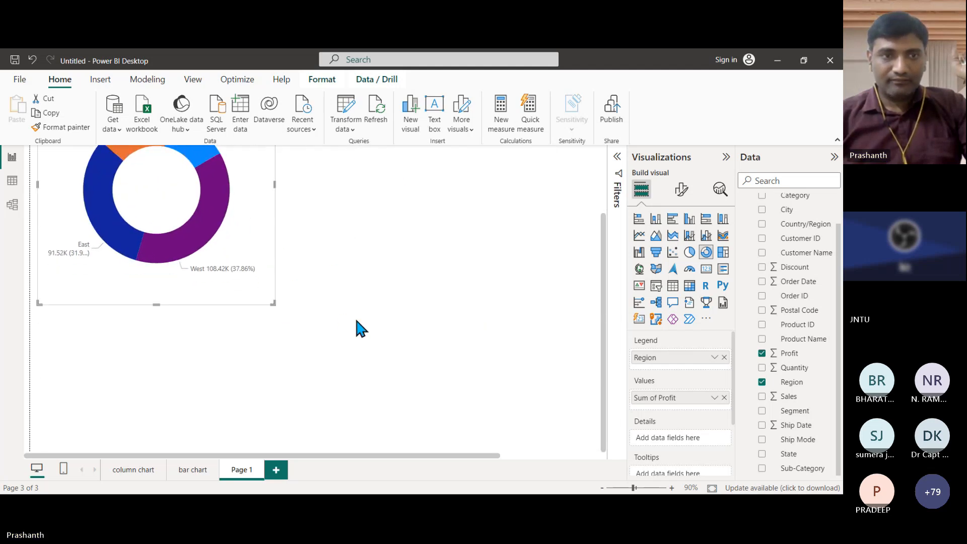
scroll(356, 321, "up", 3)
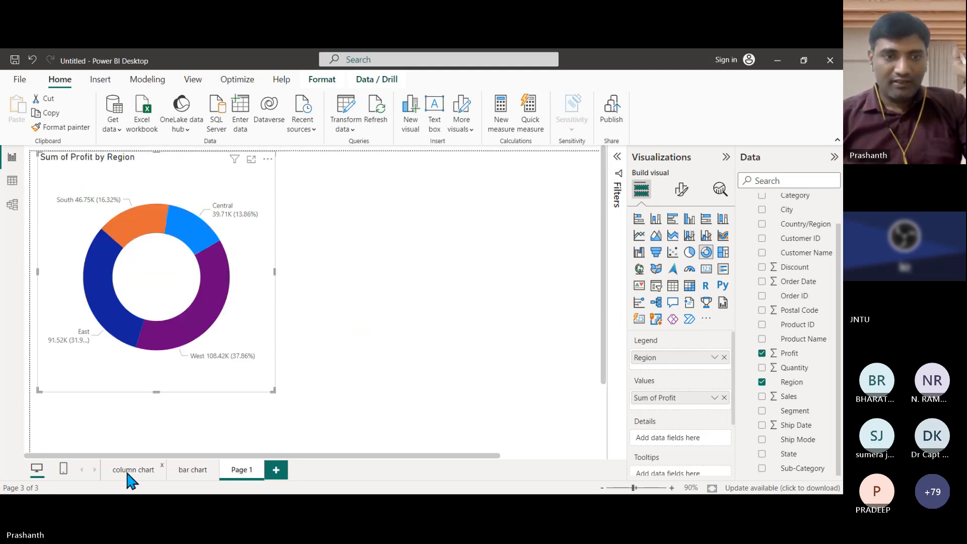
Review the charts on the column chart page and the bar chart page
left_click(130, 474)
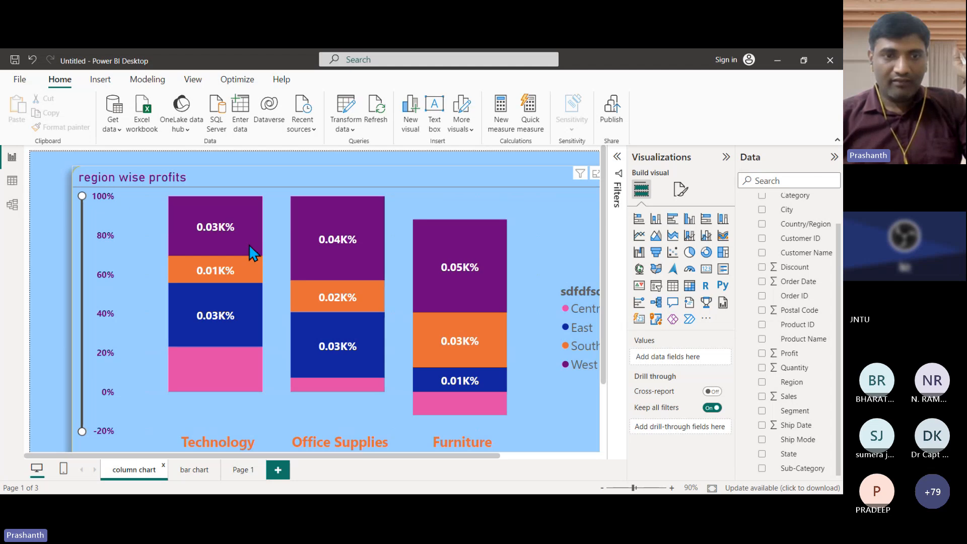
left_click(194, 471)
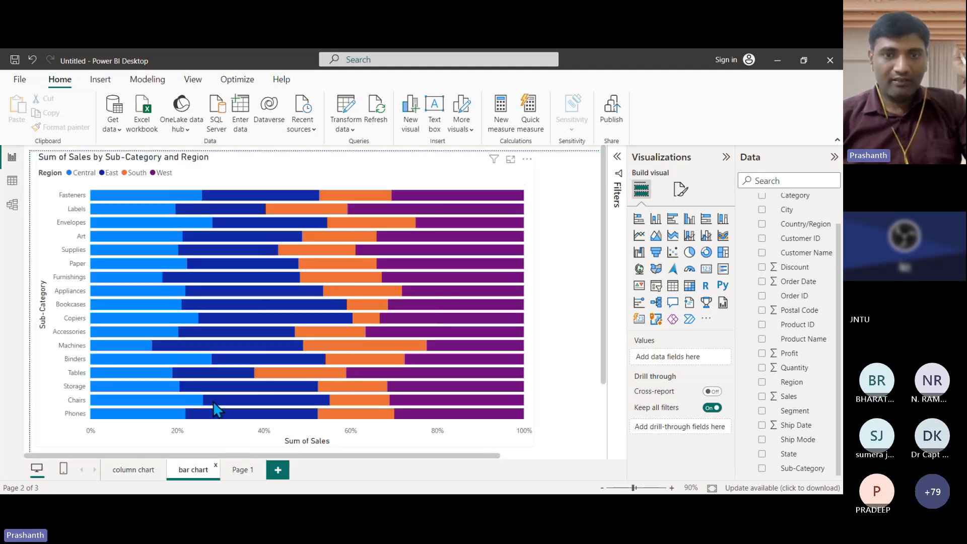
Review the column chart page and the profit by region donut chart on Page 1
left_click(139, 471)
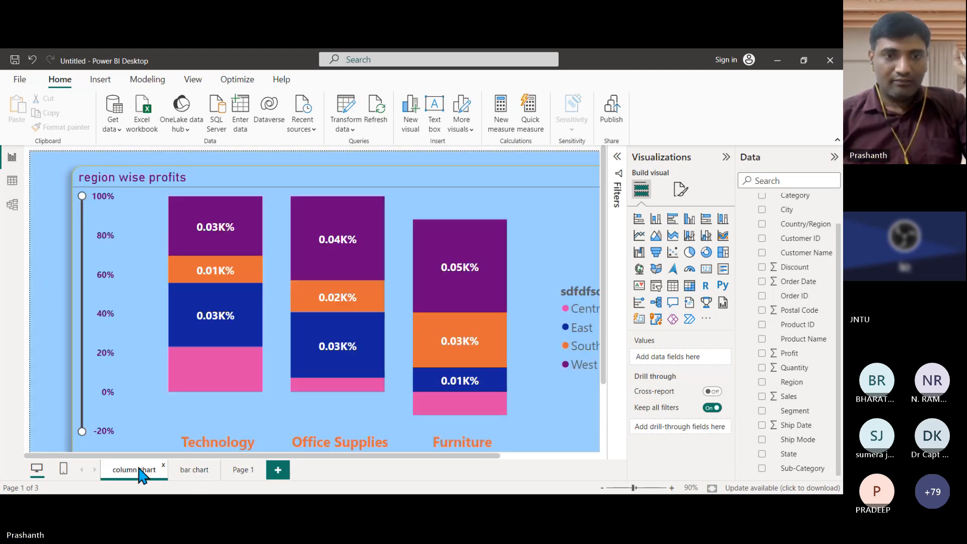
left_click(245, 472)
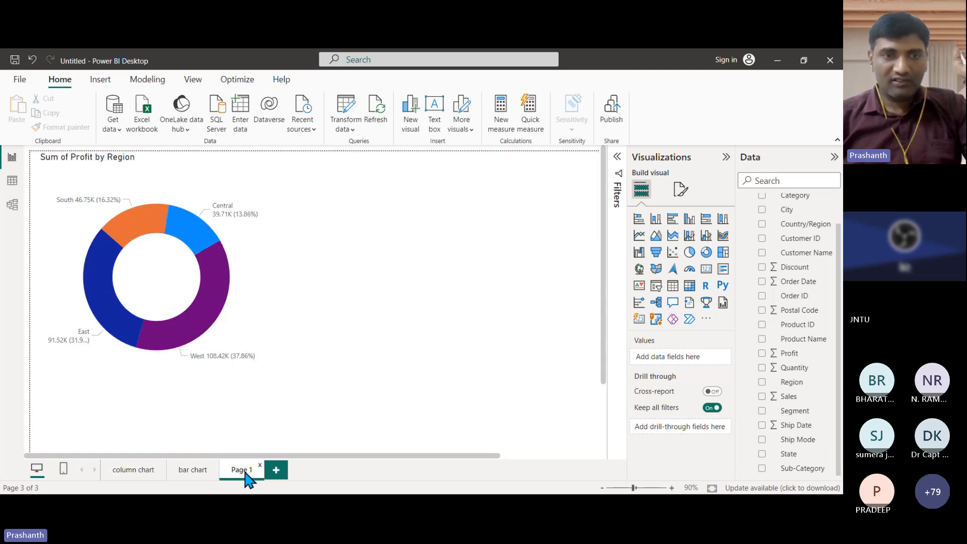
left_click(239, 301)
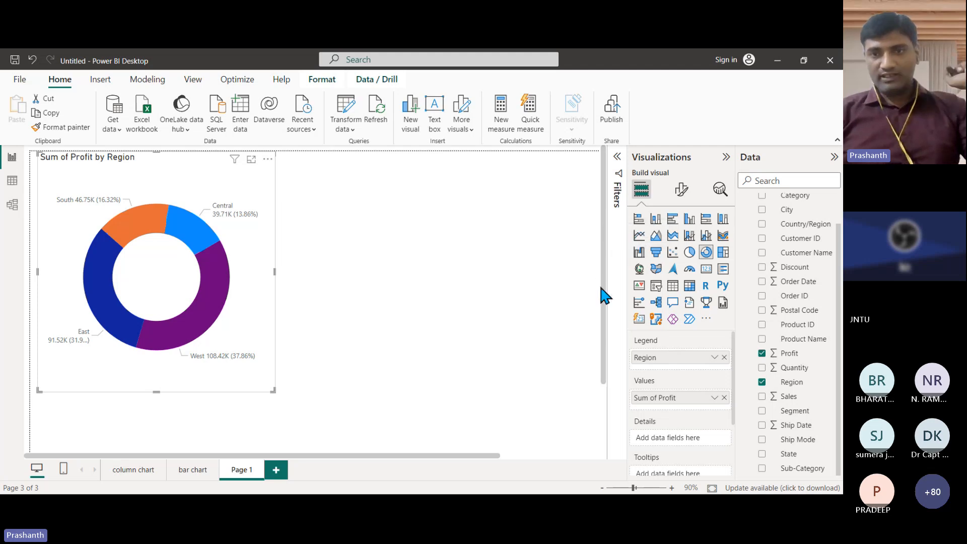
left_click(438, 272)
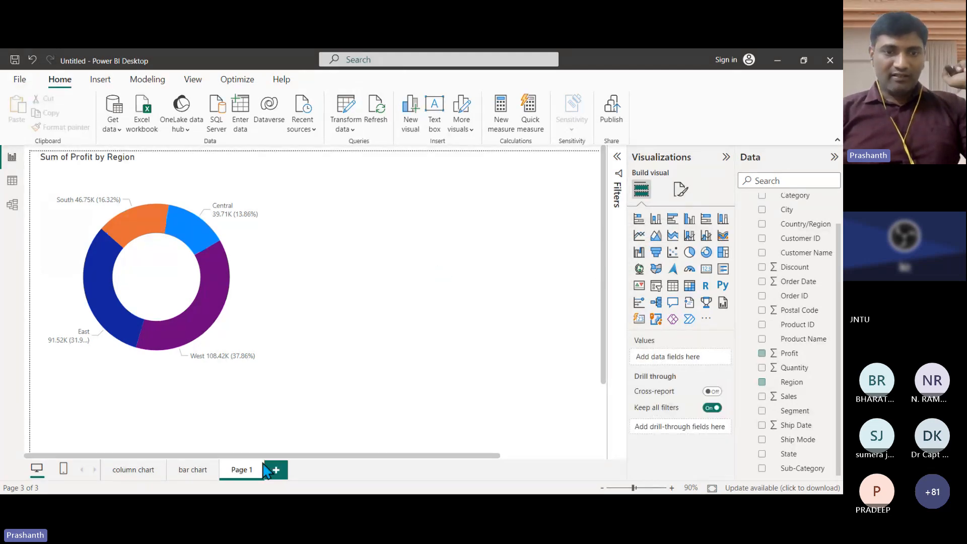
Add a new report page and name it "funnel chart"
left_click(276, 469)
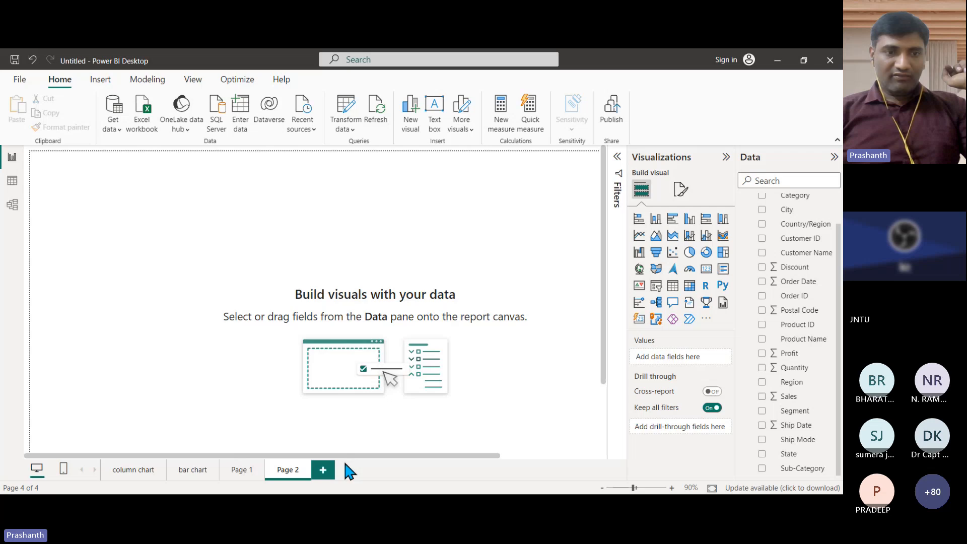
double_click(289, 470)
type("funnel ch")
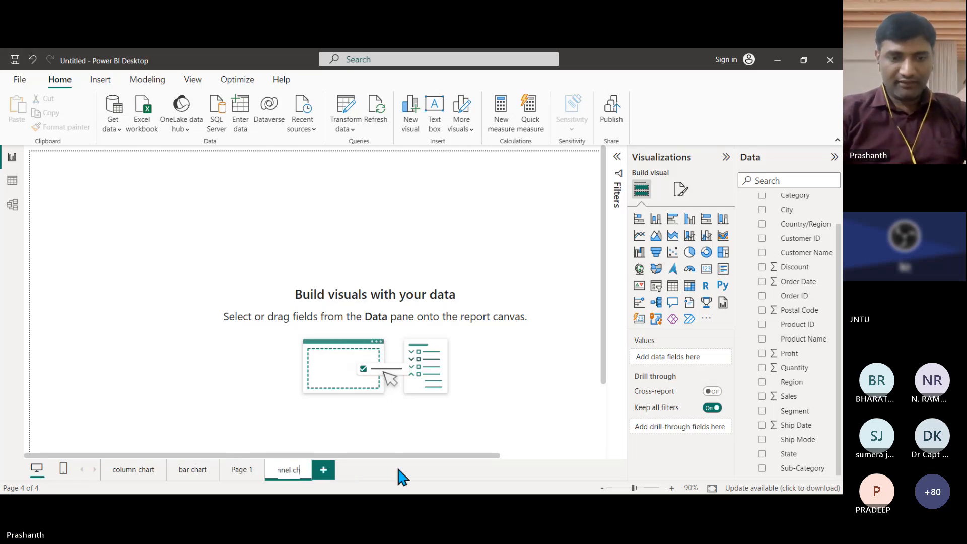
type("art")
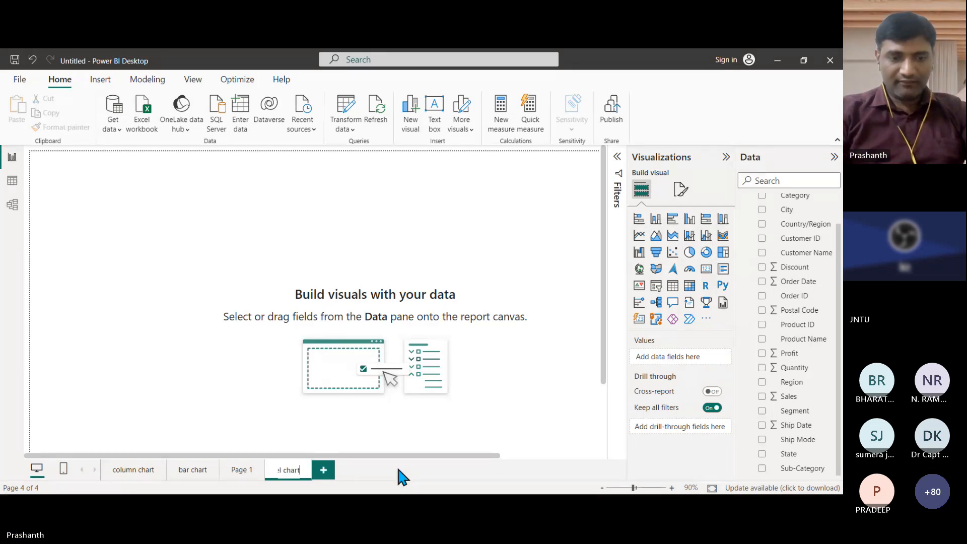
left_click(582, 338)
Insert a funnel chart, enlarge it to about twice its width, and assign Category as its category and Sales as its values
left_click(656, 252)
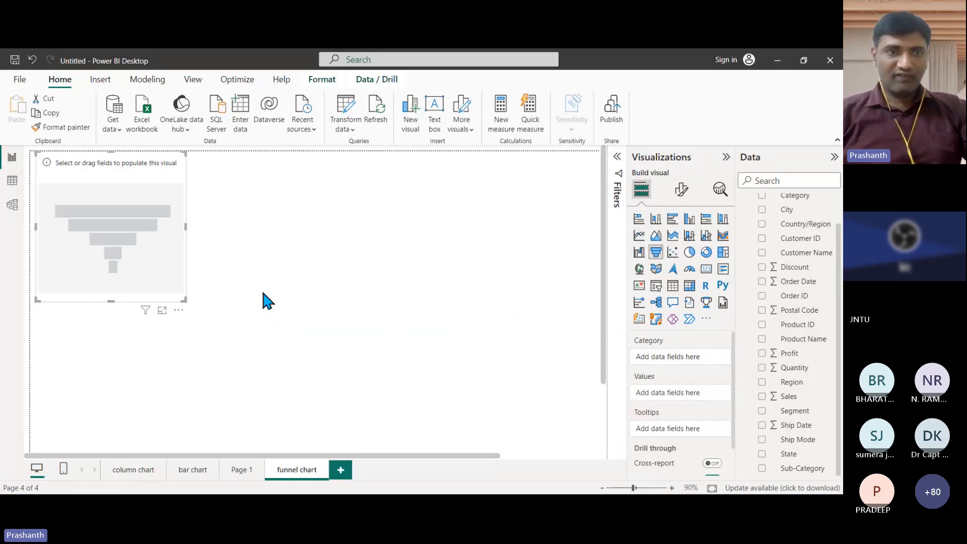
left_click_drag(185, 300, 402, 379)
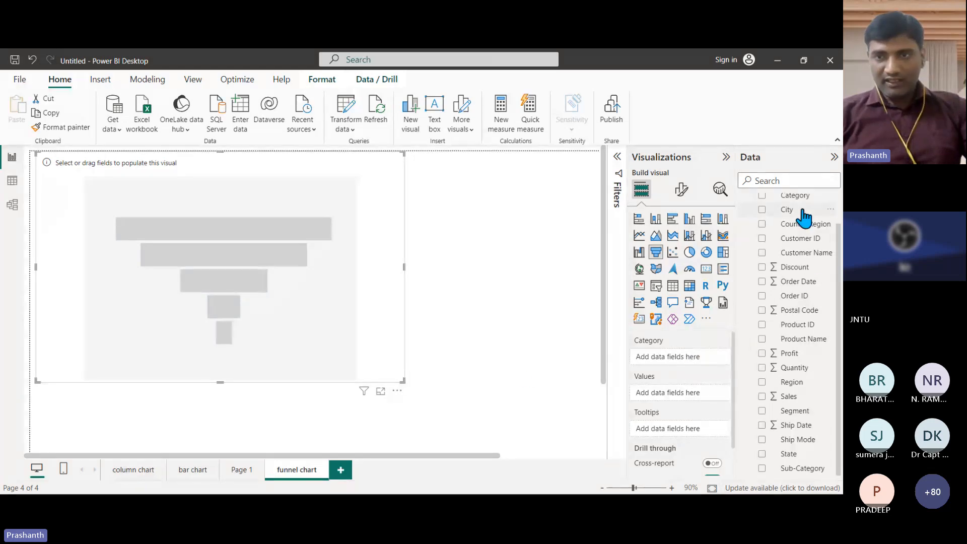
scroll(800, 240, "up", 2)
left_click_drag(796, 230, 693, 364)
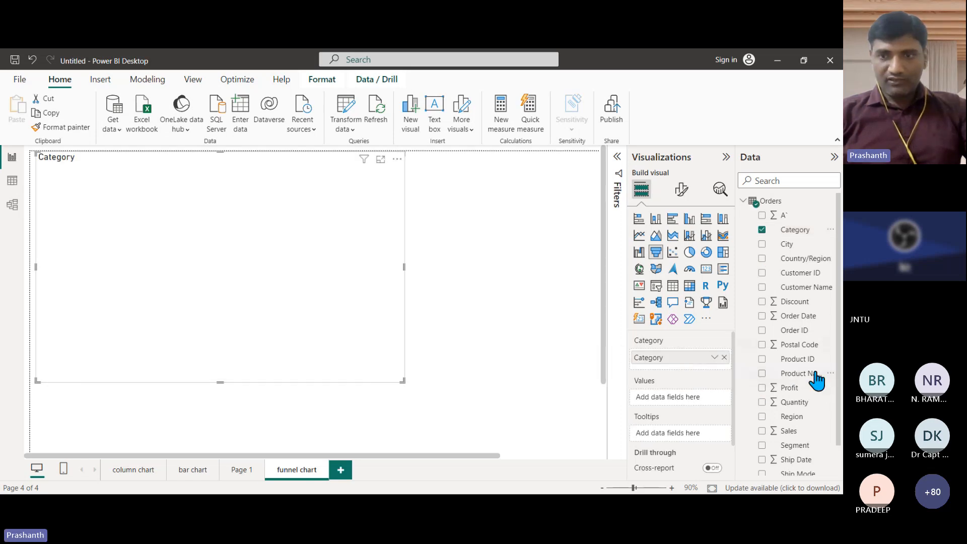
left_click_drag(795, 431, 698, 400)
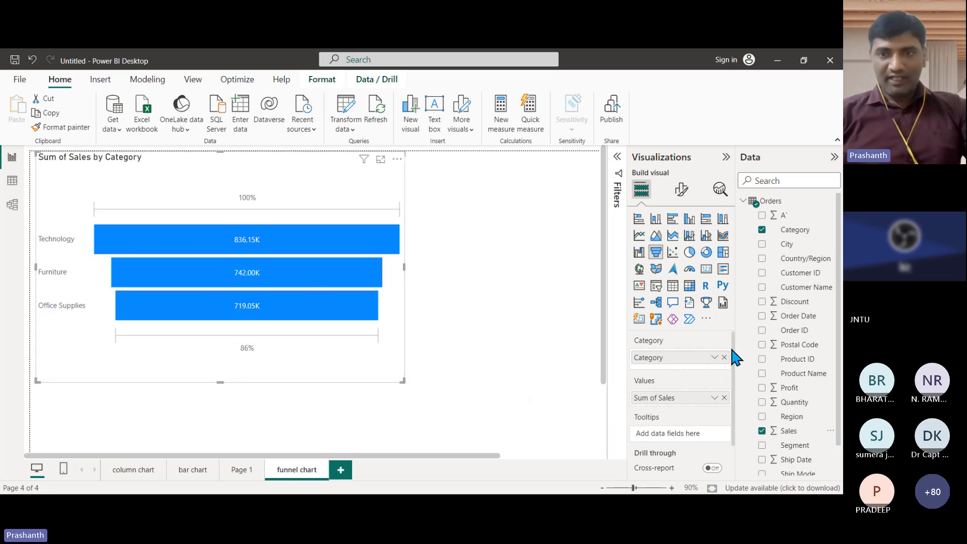
Replace the funnel chart's Category field with Sub-Category
left_click(724, 358)
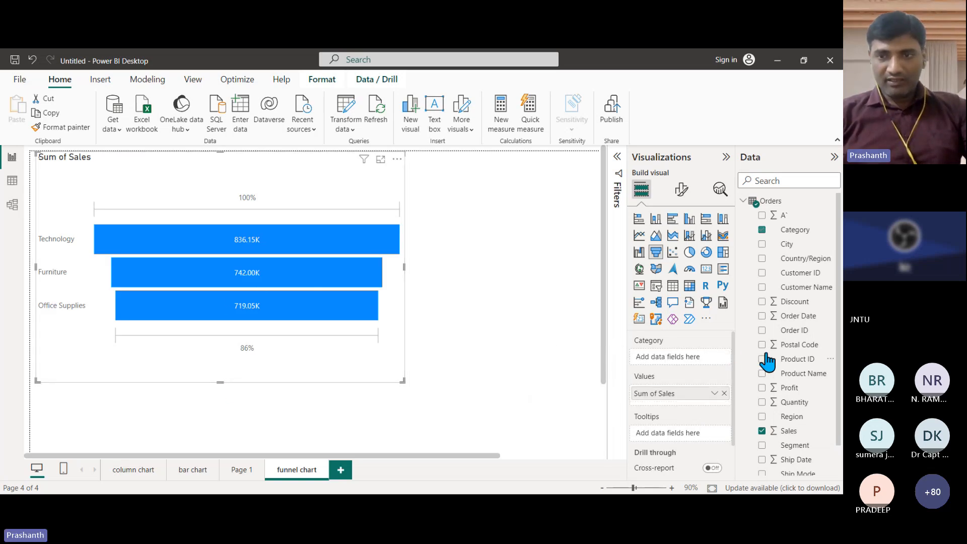
scroll(817, 453, "down", 2)
left_click_drag(806, 468, 697, 359)
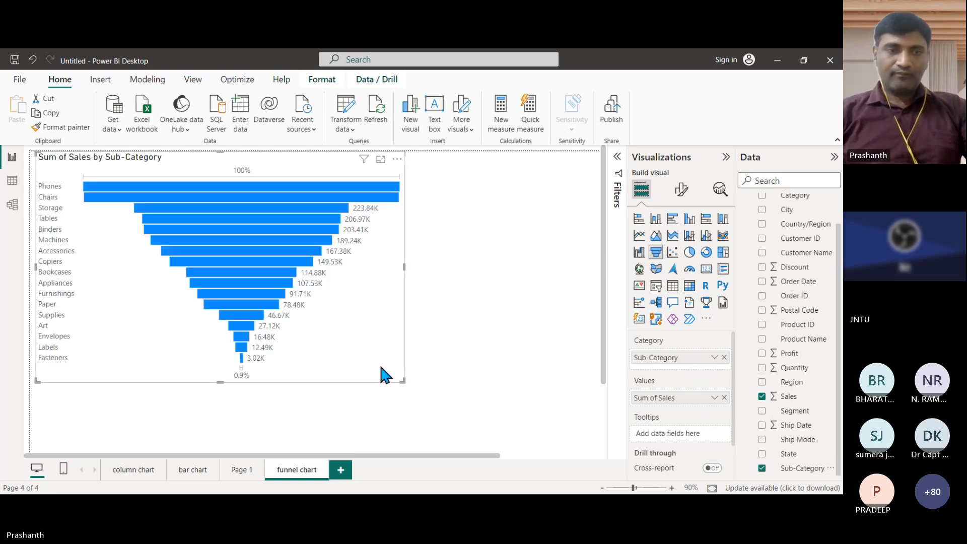
Convert the chart on the bar chart page to a clustered bar chart and remove Region from its legend
left_click(202, 460)
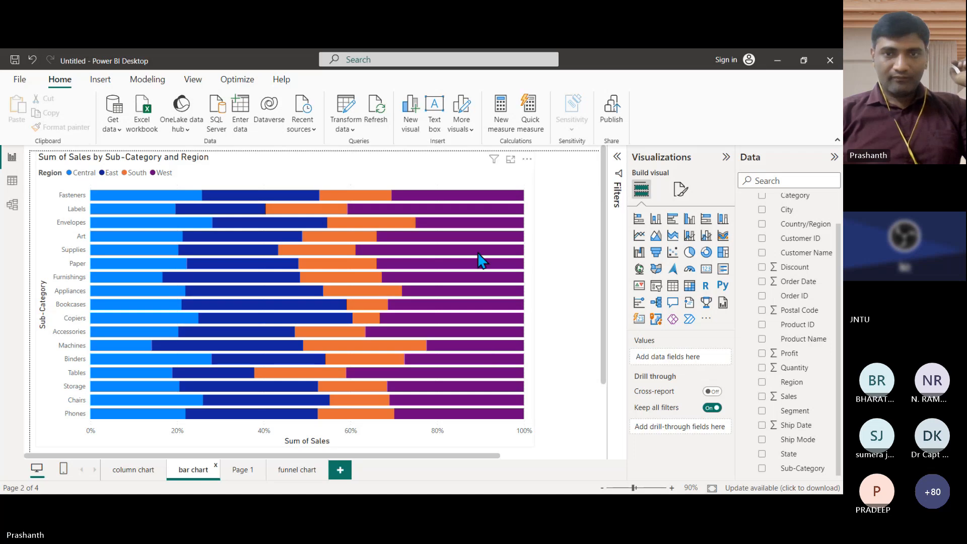
left_click(499, 188)
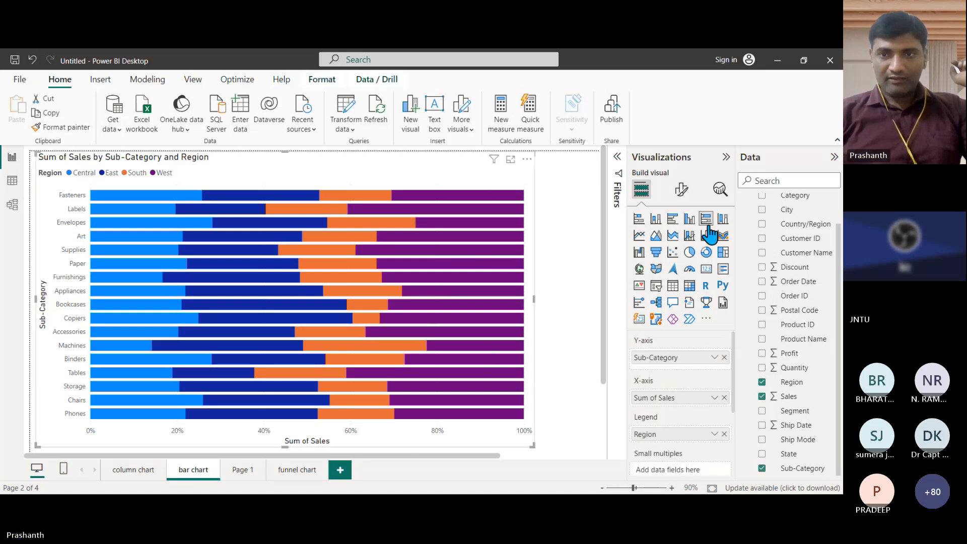
left_click(673, 222)
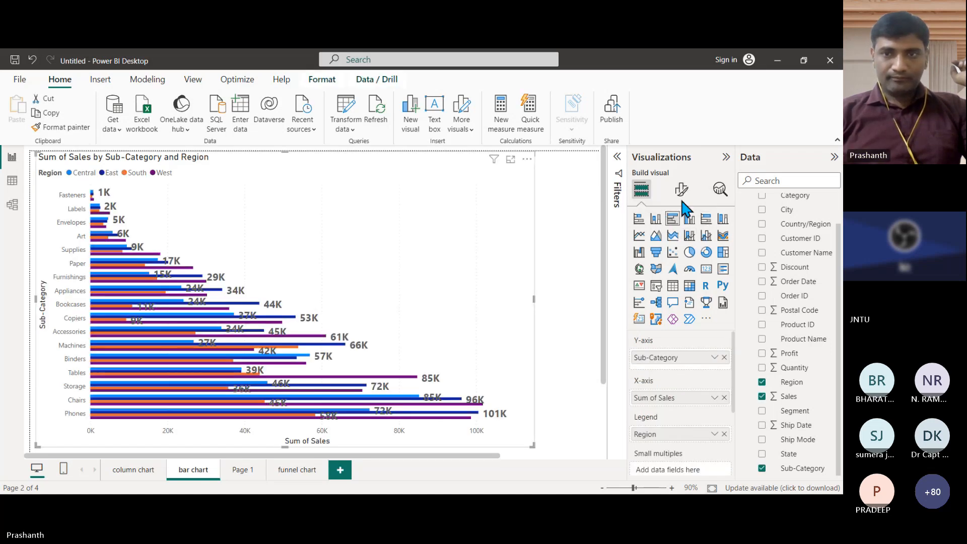
left_click(724, 434)
Sort the sub-category bar chart by Sum of Sales in descending order
left_click(528, 159)
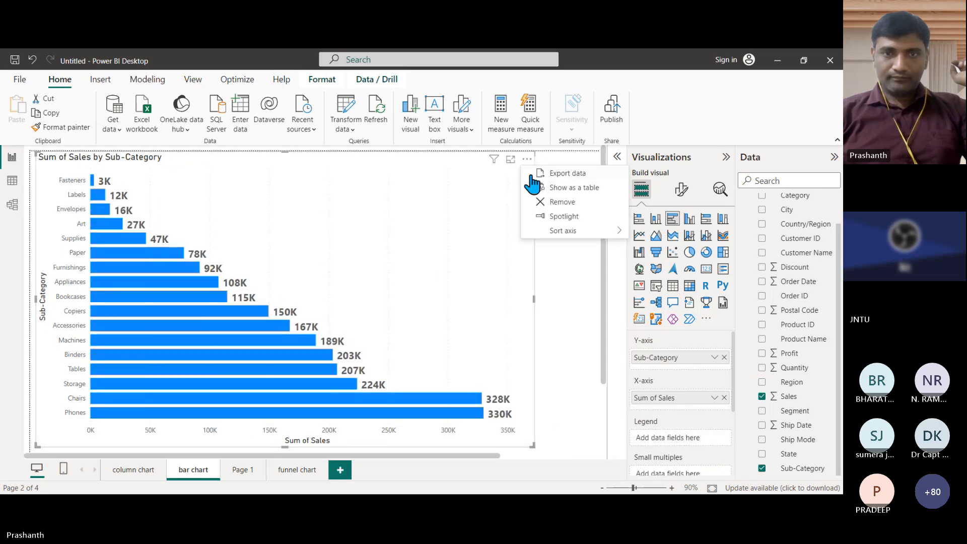
mouse_move(565, 231)
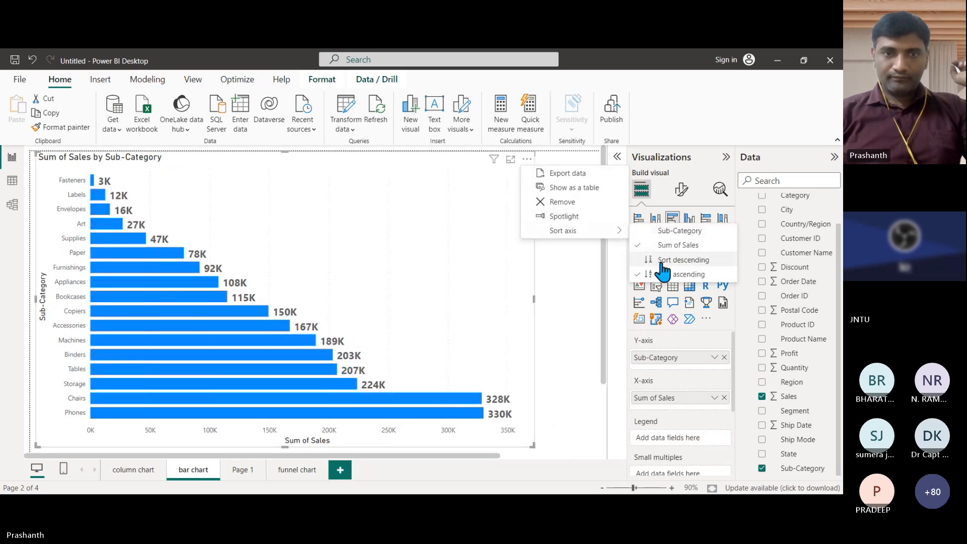
left_click(684, 259)
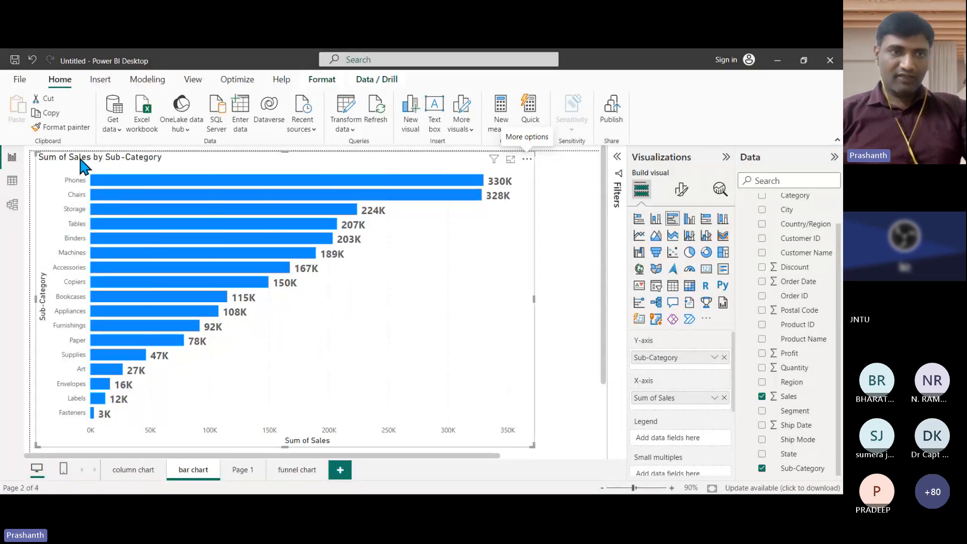
Copy the sub-category sales bar chart from the bar chart page onto the funnel chart page
left_click(296, 466)
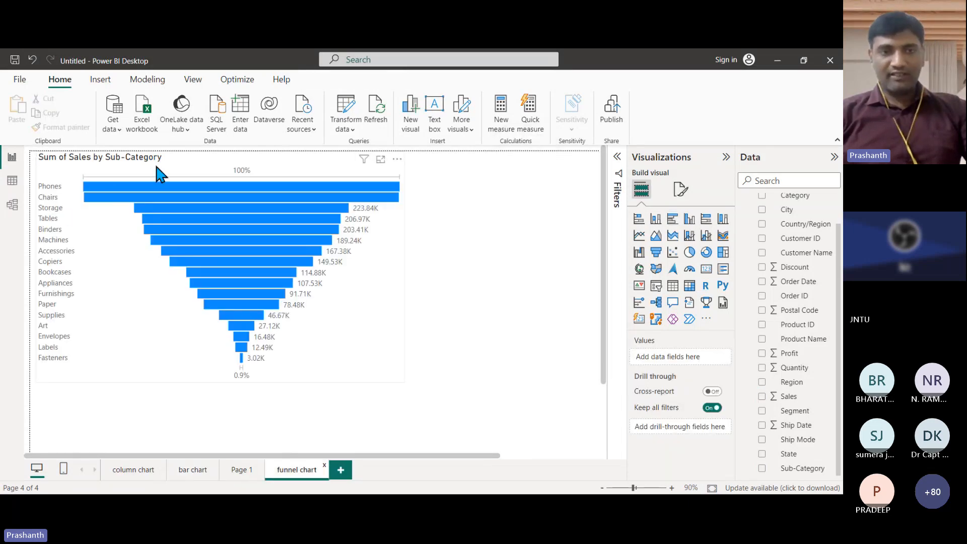
left_click(193, 471)
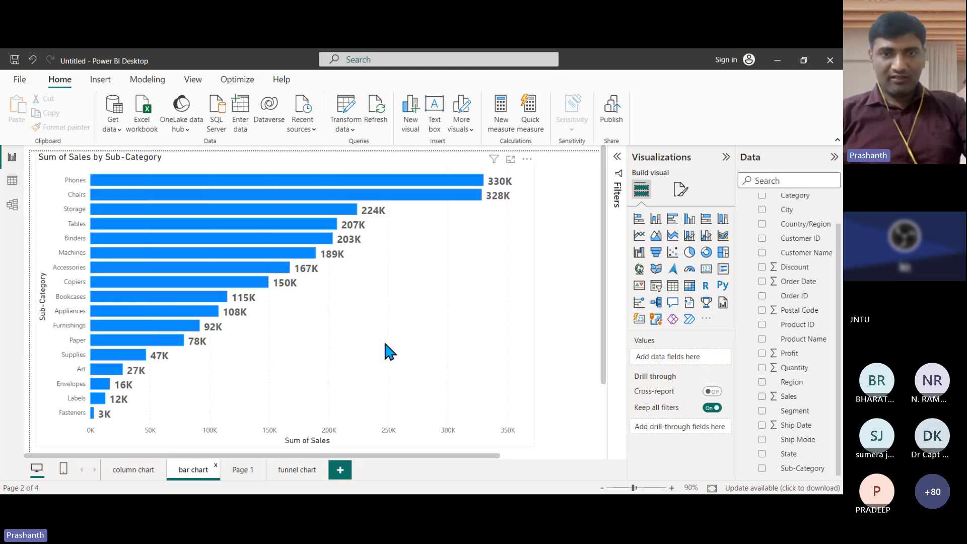
left_click(385, 344)
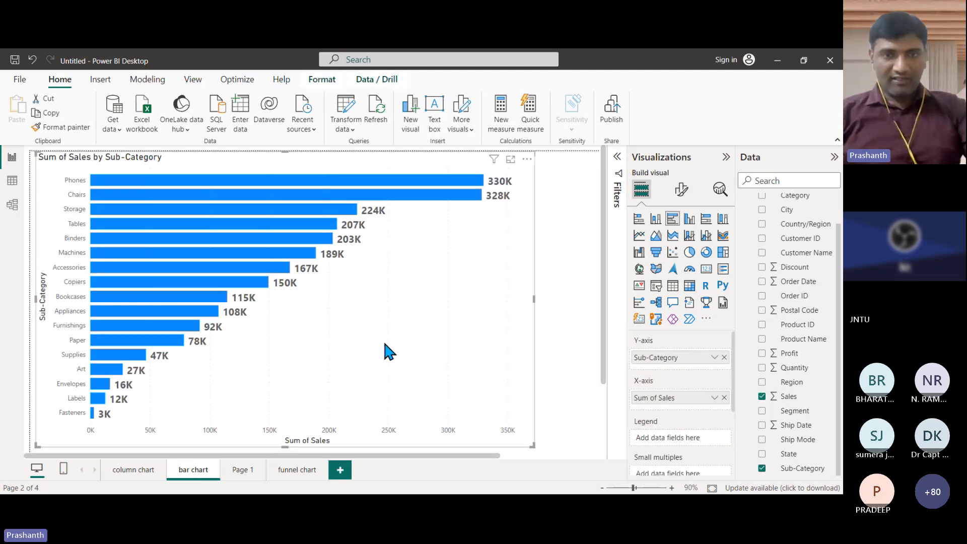
left_click(293, 470)
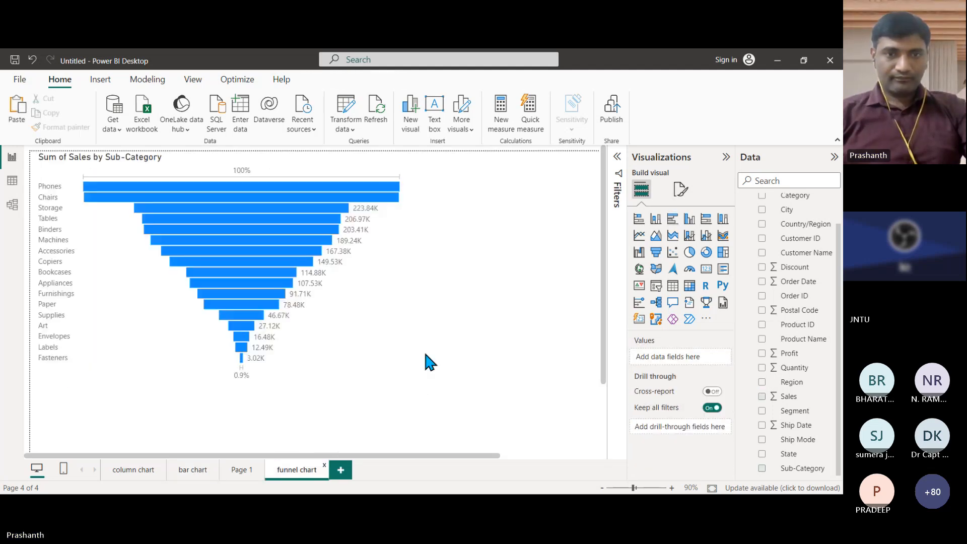
key("ctrl+v")
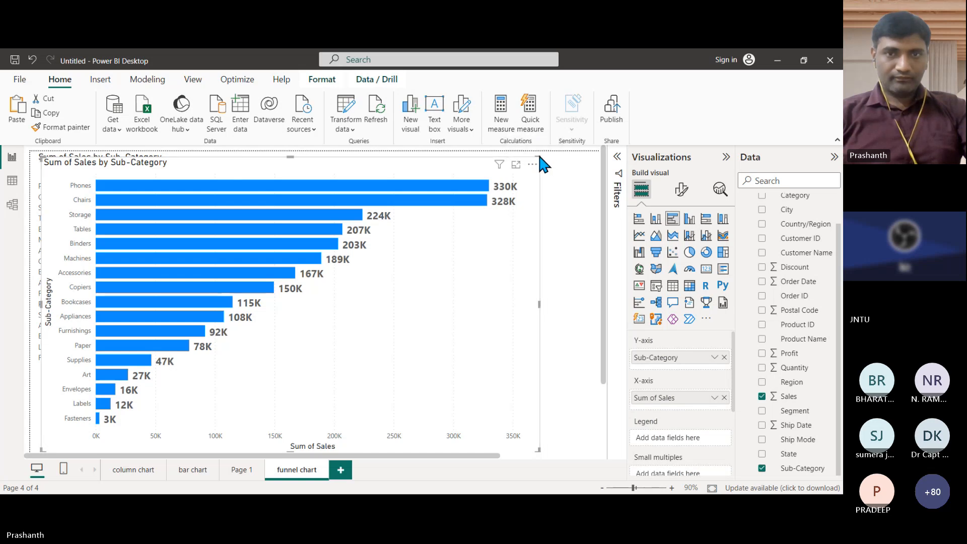
Resize the funnel chart and the pasted bar chart and arrange them side by side with their upper edges aligned
left_click_drag(539, 157, 404, 263)
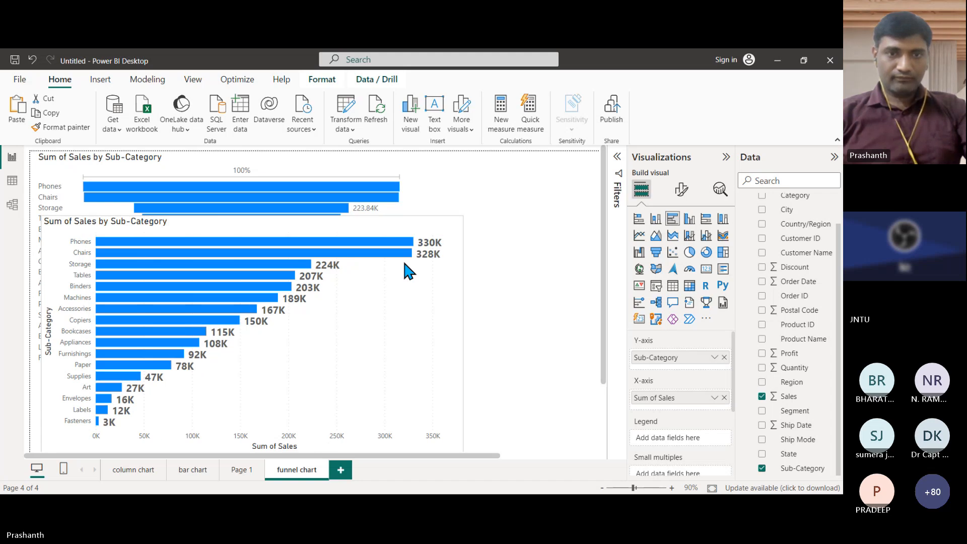
left_click(403, 153)
left_click_drag(405, 156, 258, 205)
left_click_drag(544, 387, 492, 308)
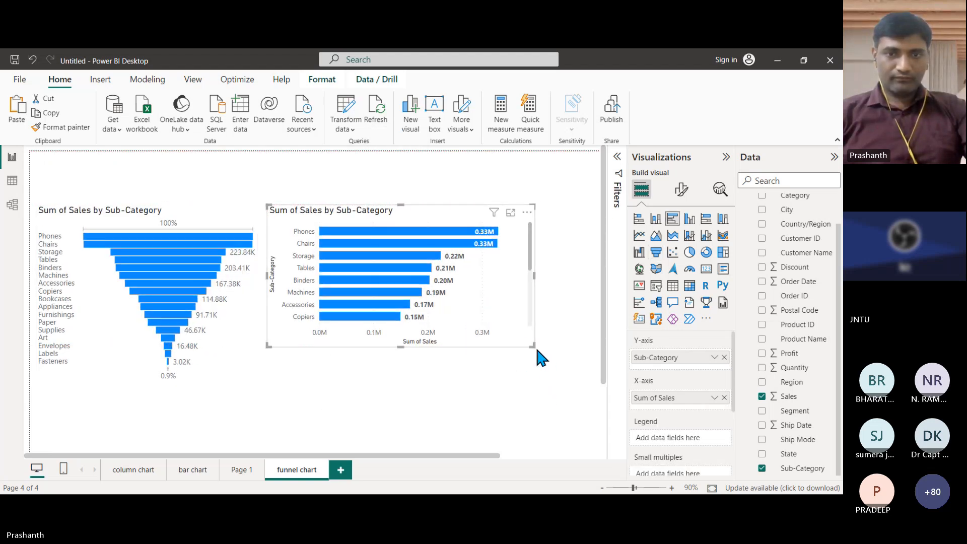
left_click_drag(534, 347, 568, 395)
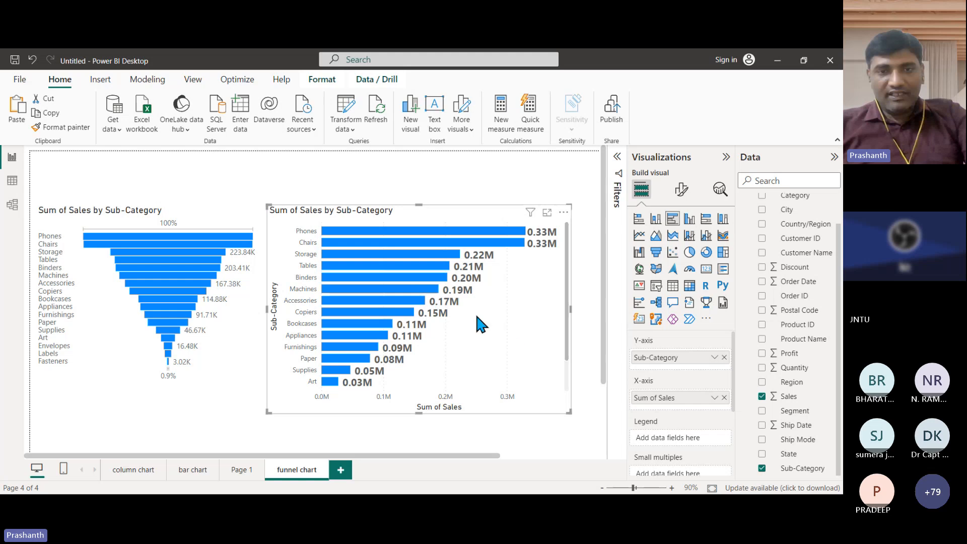
Review the column chart, bar chart and donut chart pages and return to the funnel chart page
left_click(120, 349)
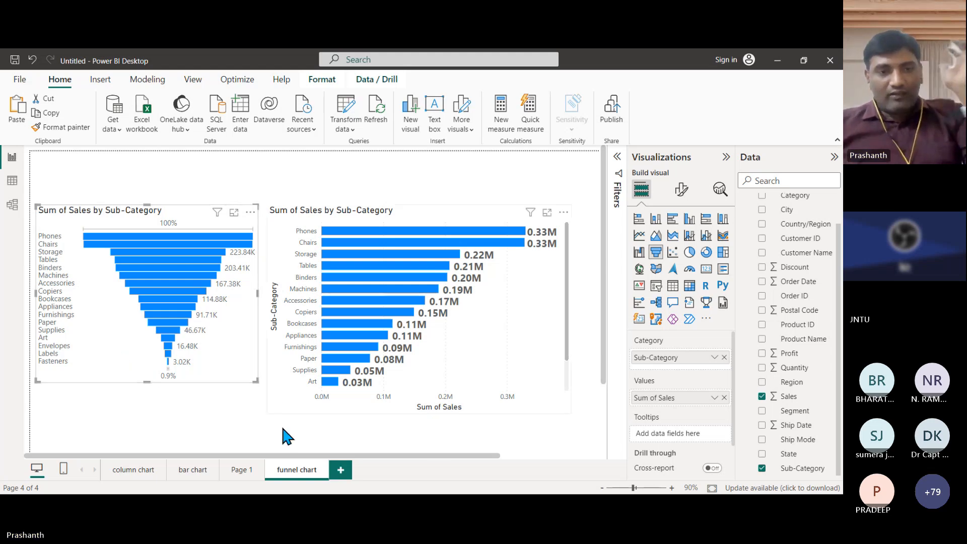
left_click(130, 474)
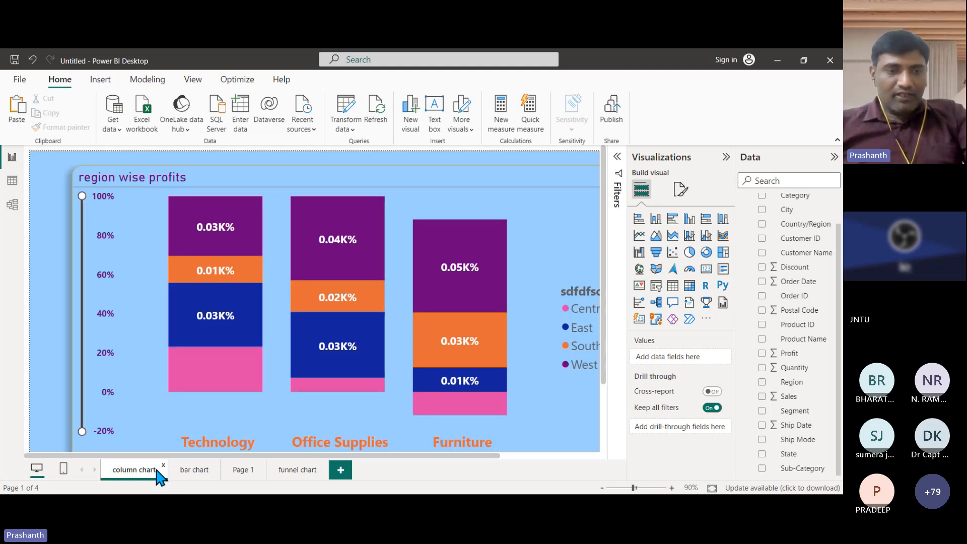
left_click(191, 474)
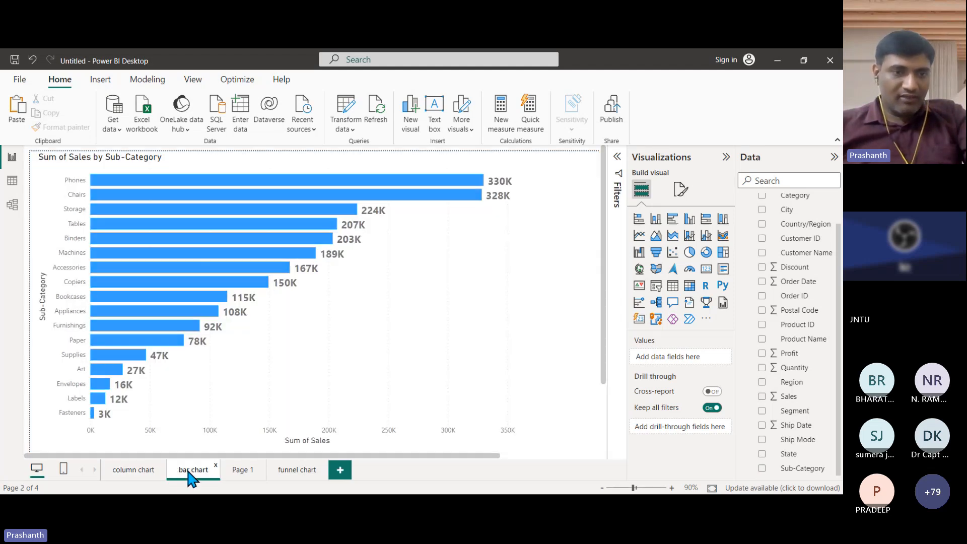
left_click(238, 474)
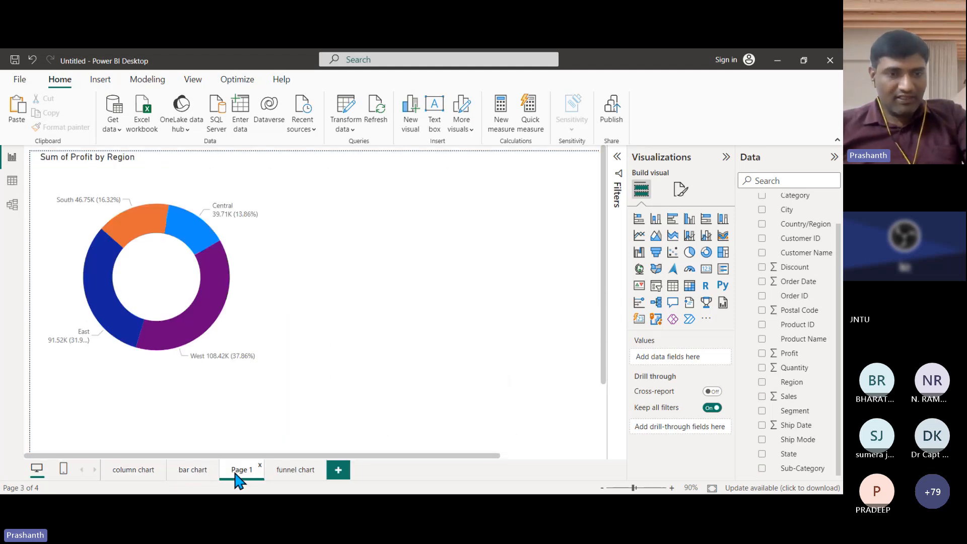
left_click(296, 474)
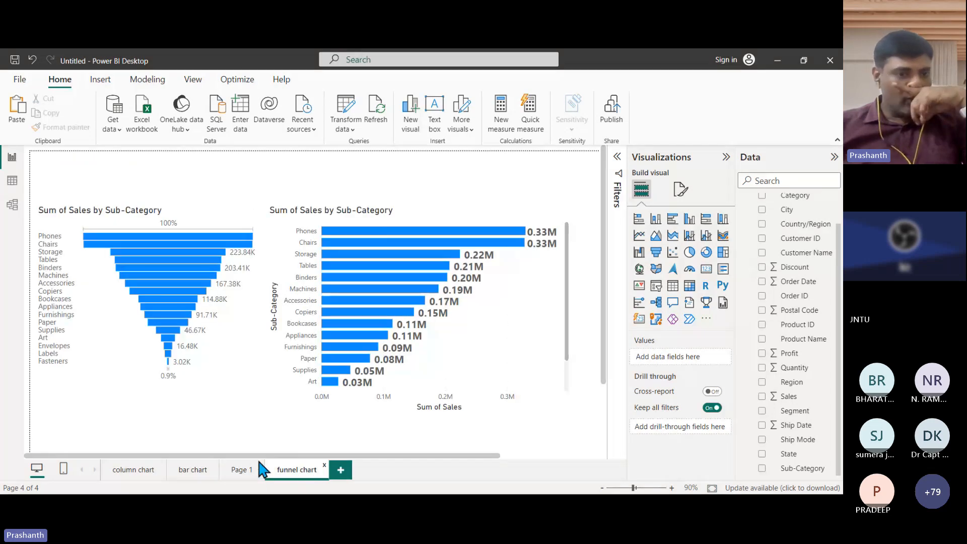
Copy the profit by region donut chart from Page 1 onto the funnel chart page
left_click(244, 474)
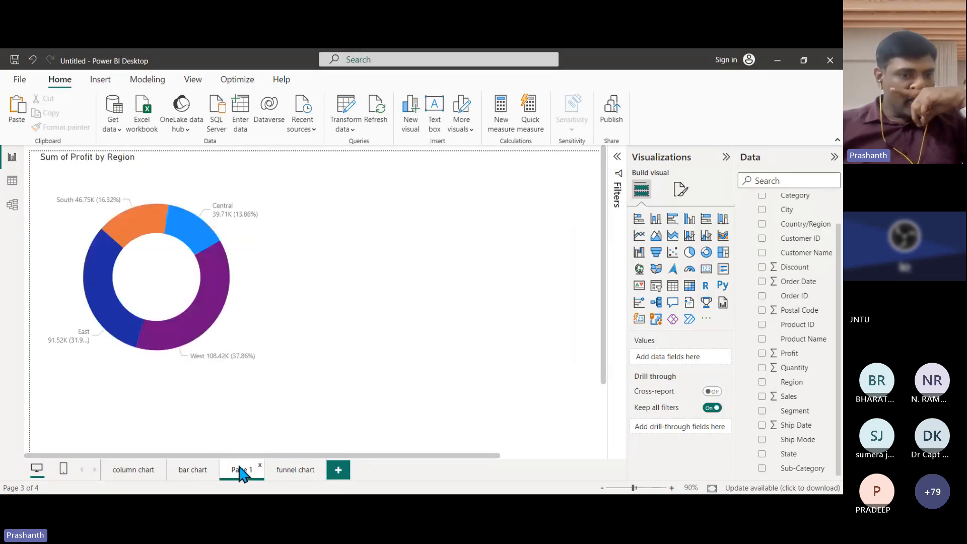
left_click(250, 315)
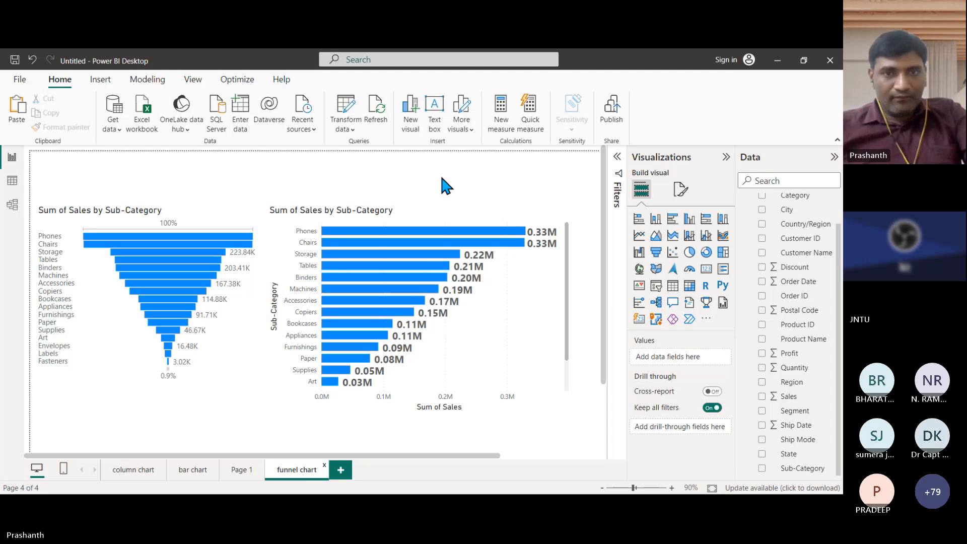
key("ctrl+v")
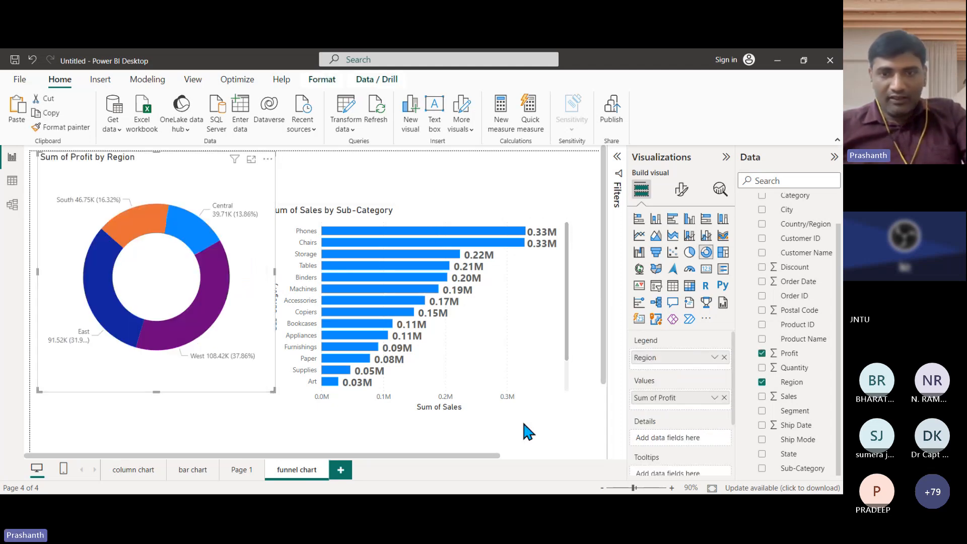
Move the bar chart and the pasted donut chart down the funnel chart page, placing the donut below the funnel's upper bars
scroll(559, 406, "down", 3)
scroll(561, 416, "down", 3)
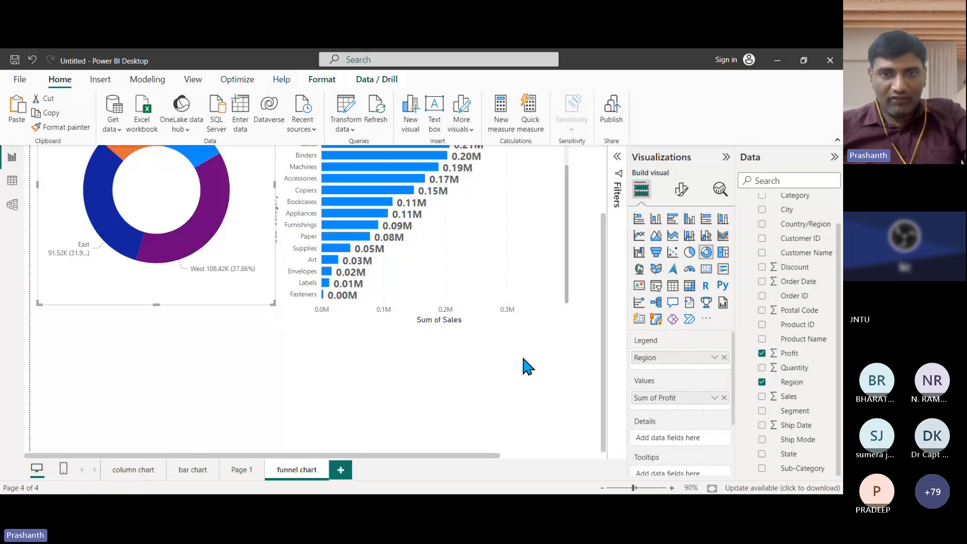
left_click_drag(515, 276, 552, 403)
left_click_drag(229, 221, 213, 382)
scroll(213, 382, "up", 3)
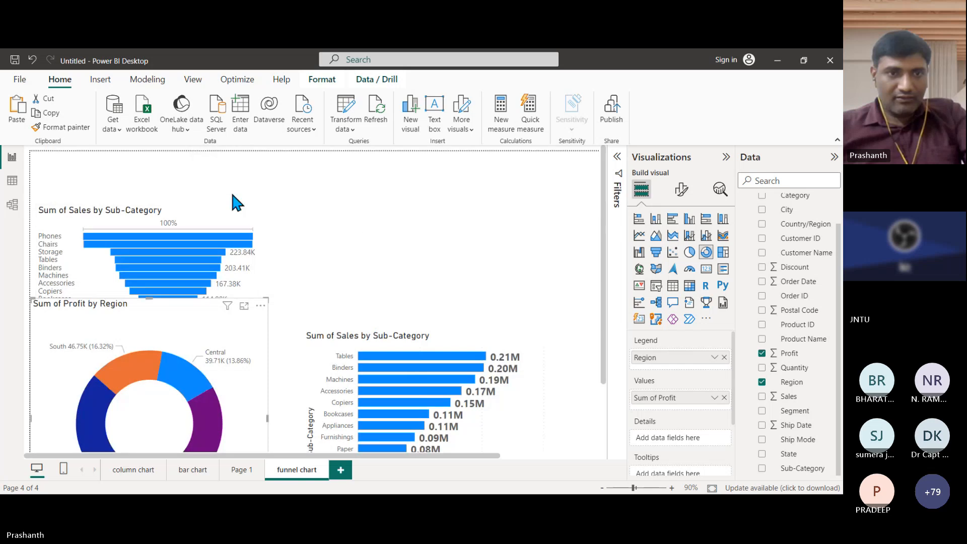
Move the Sub-Category funnel chart to the page's upper right and shift the Region donut chart up into the freed space
left_click_drag(227, 194, 347, 191)
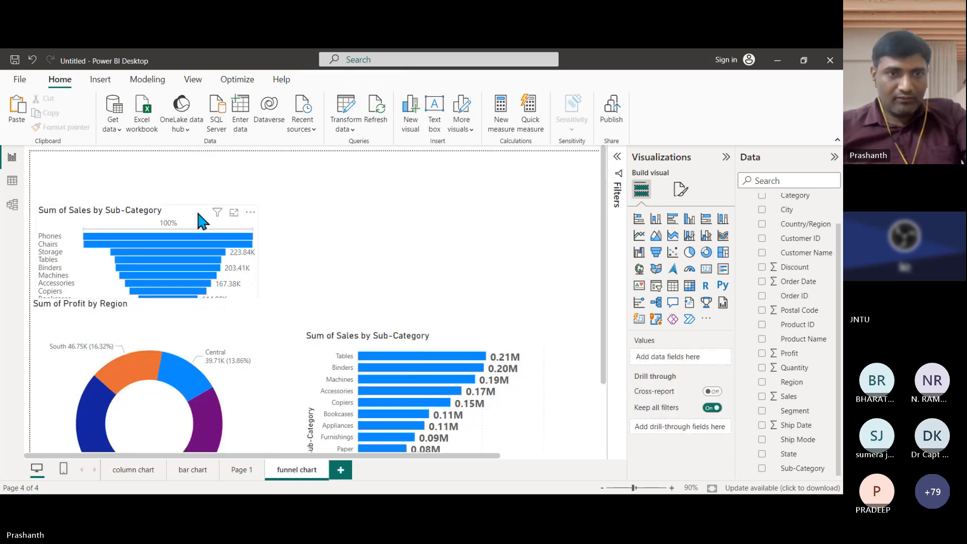
left_click_drag(198, 223, 501, 184)
left_click_drag(233, 370, 237, 288)
scroll(291, 278, "down", 2)
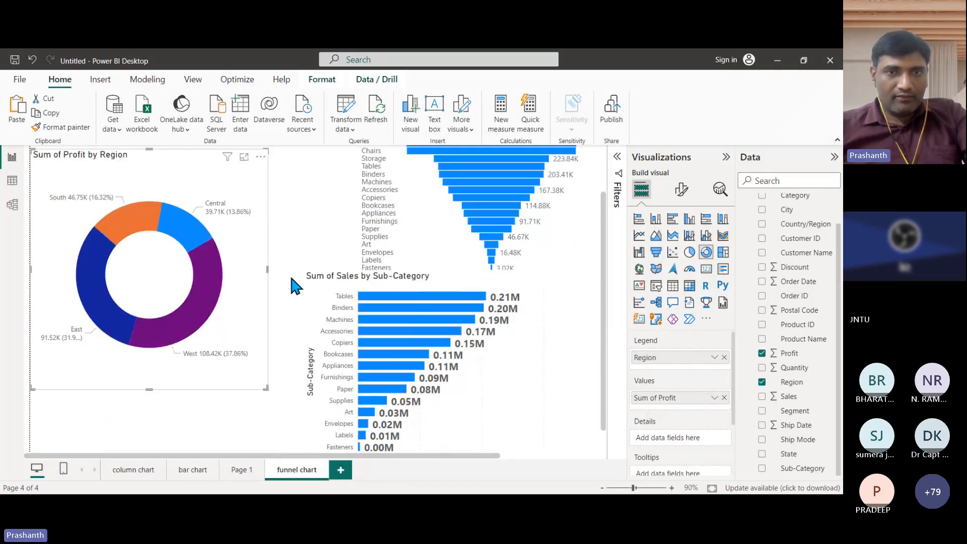
scroll(291, 278, "up", 2)
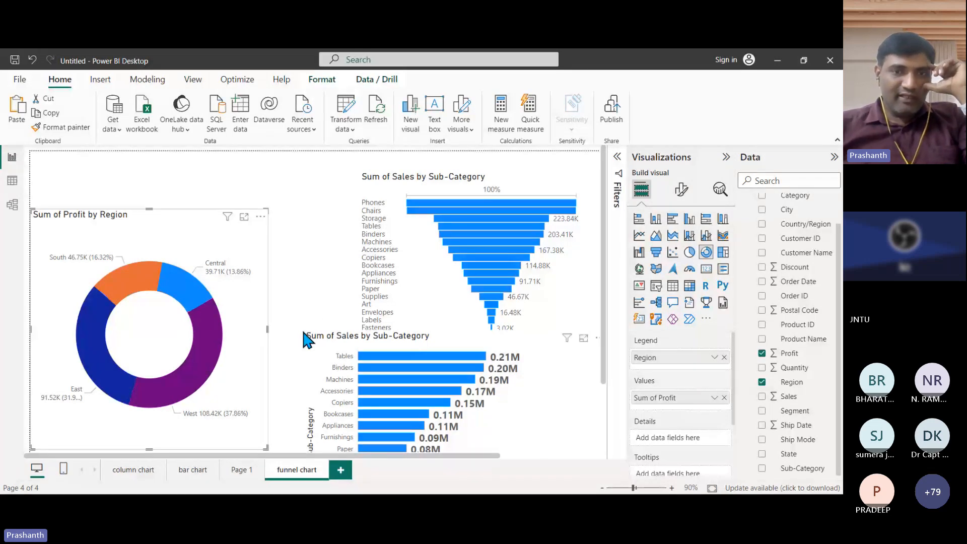
Cross-highlight the other charts by the West slice of the Profit donut chart and clear the highlight
mouse_move(483, 214)
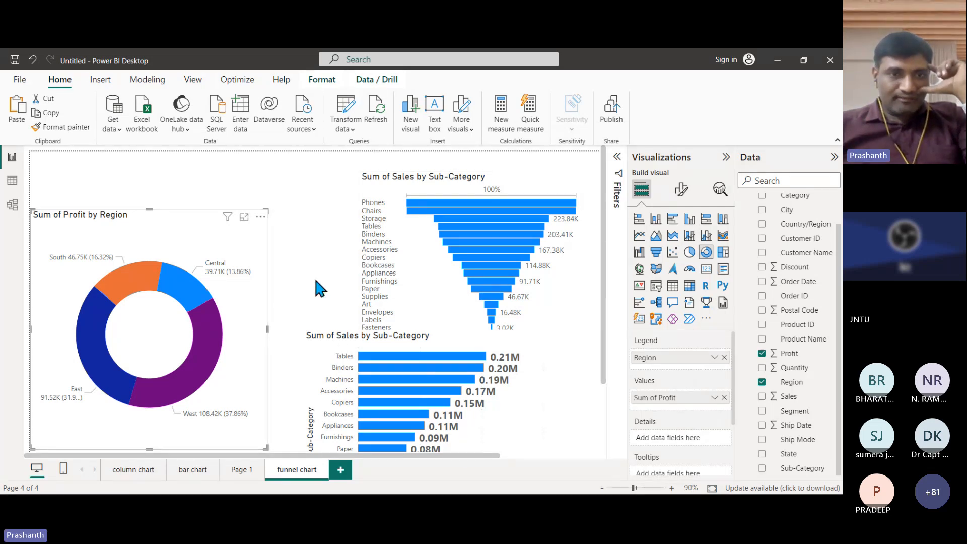
left_click(212, 332)
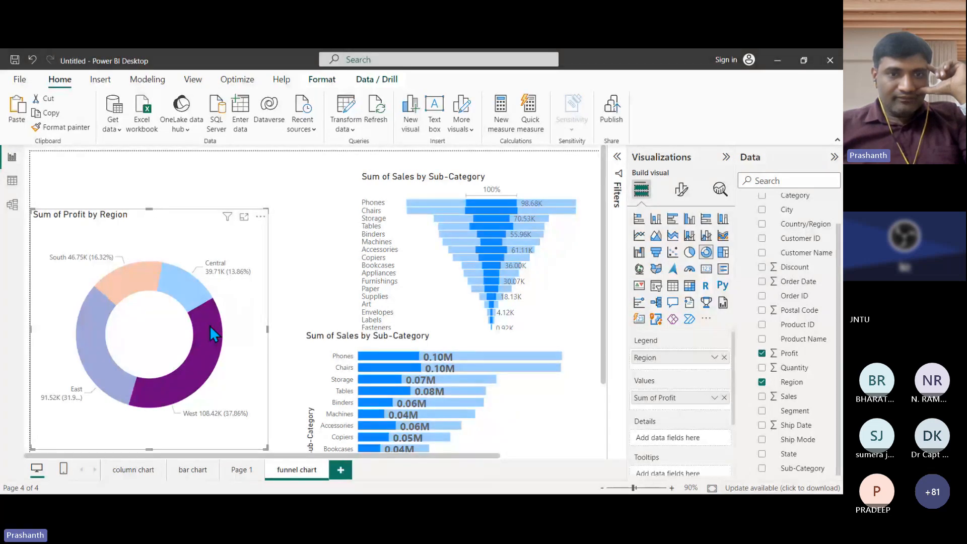
left_click(210, 326)
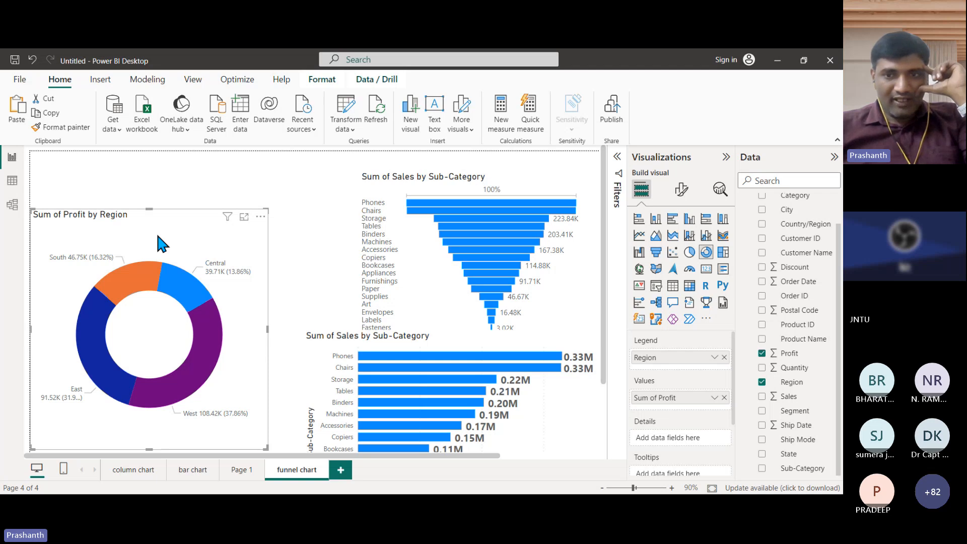
Replace Sum of Profit with Sales as the values of the Region donut chart
left_click(725, 398)
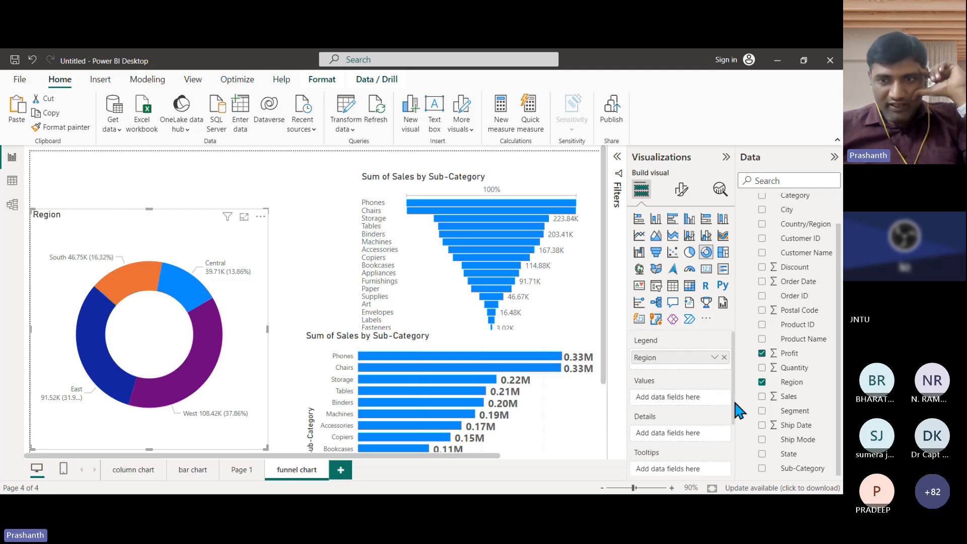
left_click_drag(789, 398, 691, 398)
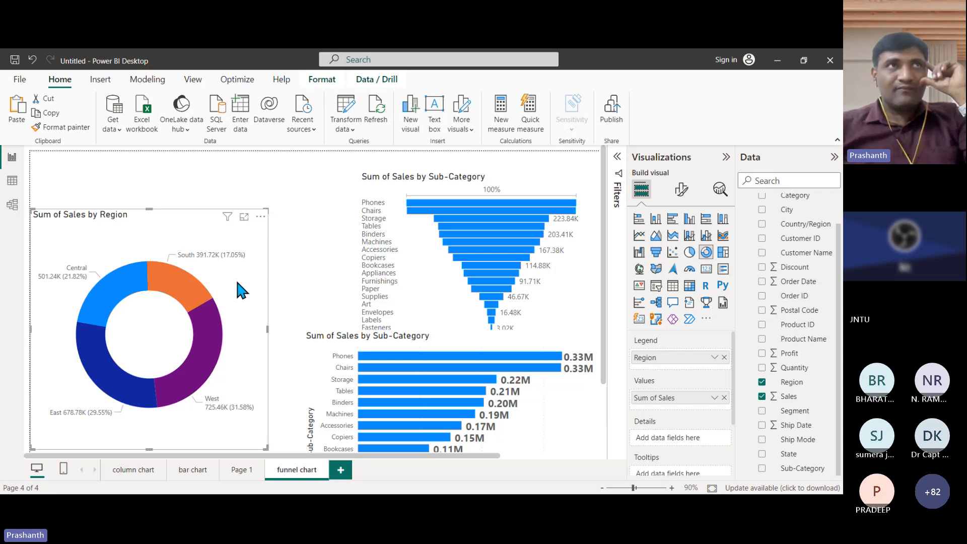
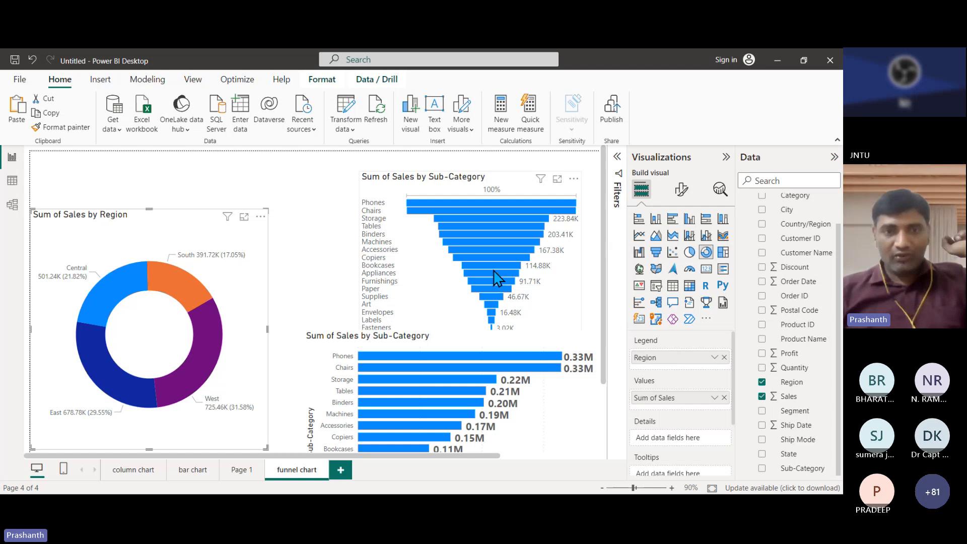
Shift the Sub-Category funnel chart slightly left and up above the bar chart and widen it to the right
left_click_drag(413, 300, 379, 297)
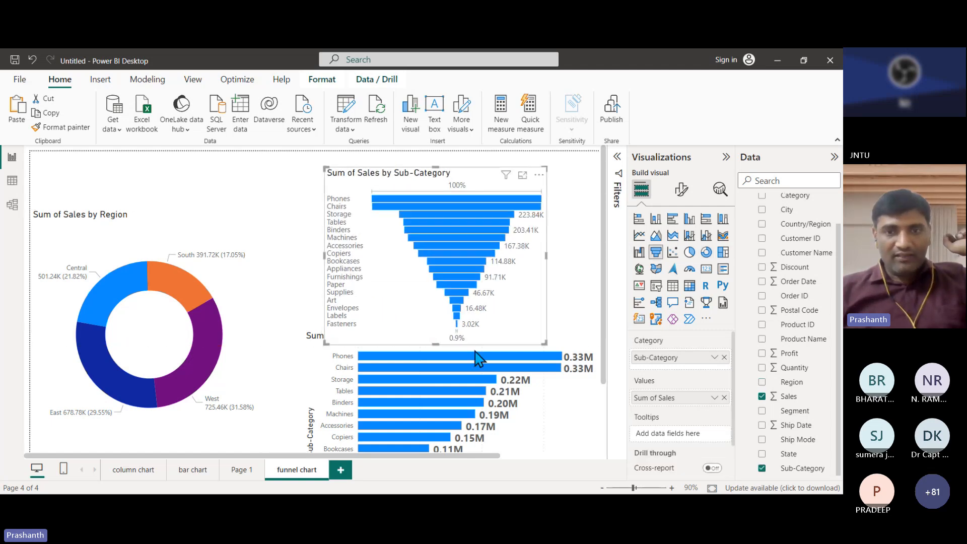
left_click_drag(546, 256, 598, 261)
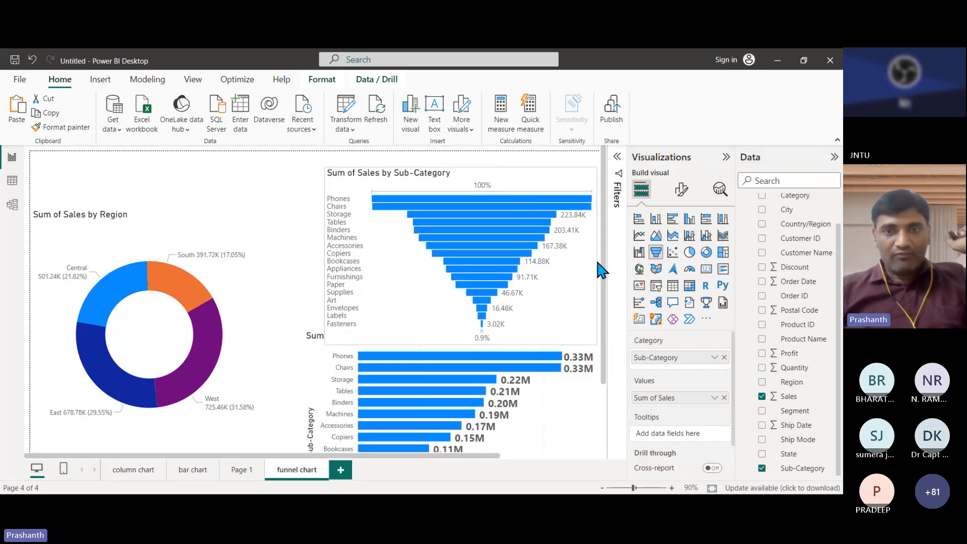
left_click(575, 441)
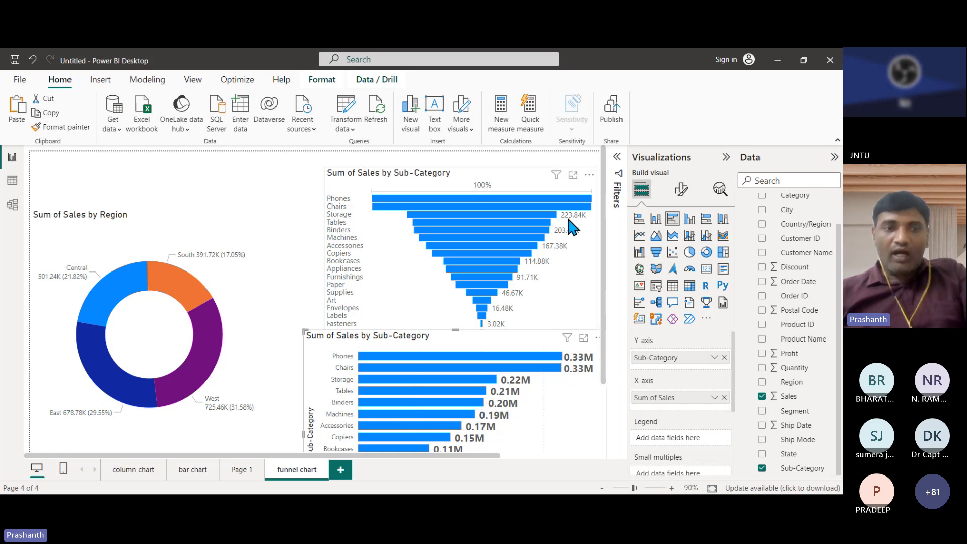
Highlight West in the Region donut chart, examine its share of each sub-category in the funnel and bar charts, and clear the highlight
mouse_move(547, 209)
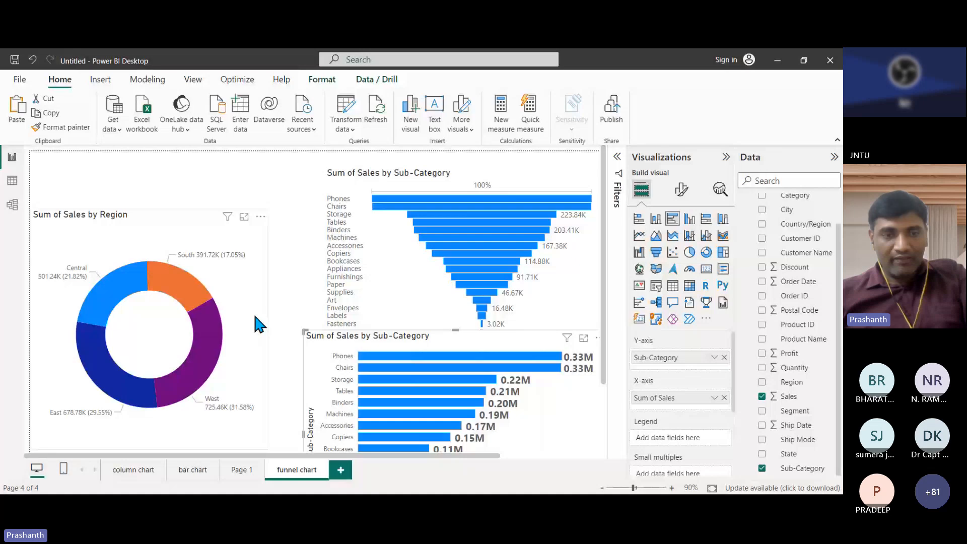
left_click(209, 354)
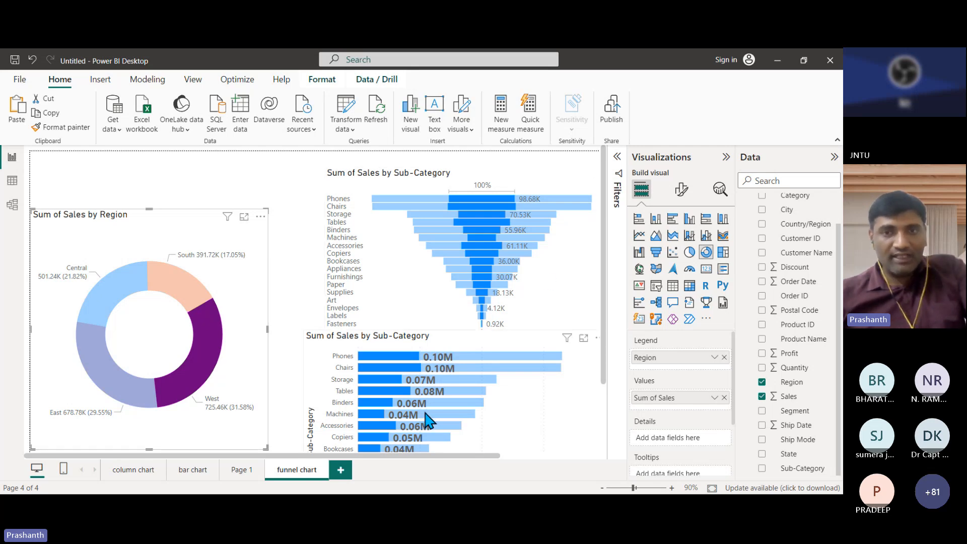
mouse_move(427, 421)
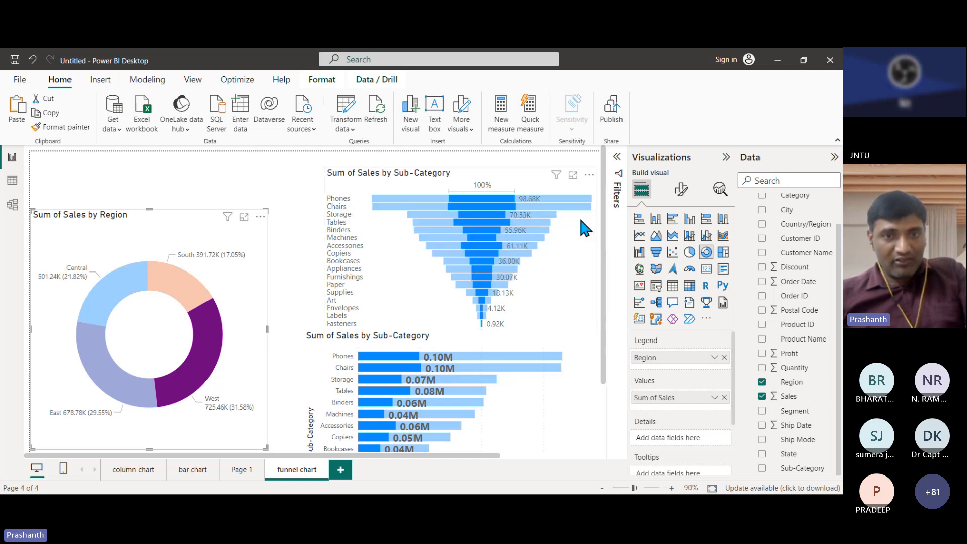
mouse_move(504, 221)
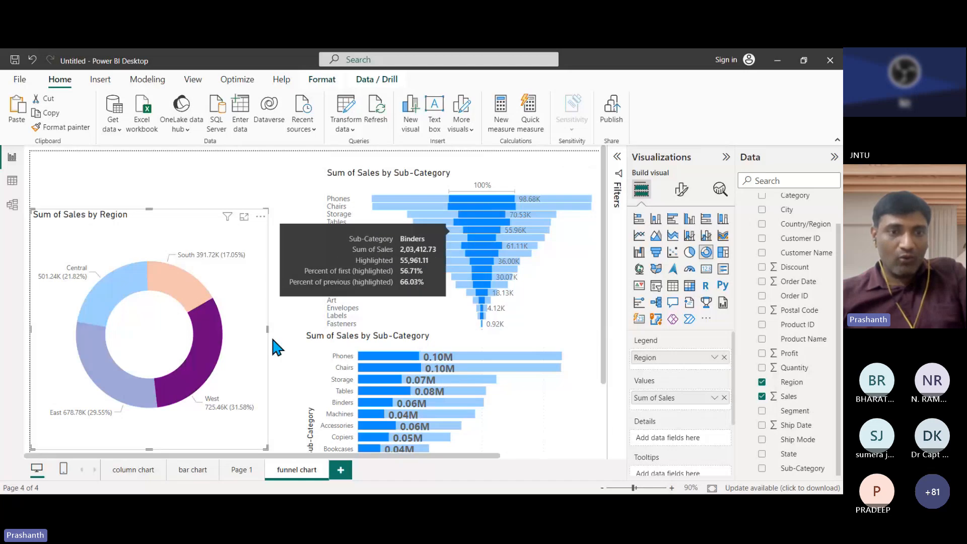
mouse_move(218, 383)
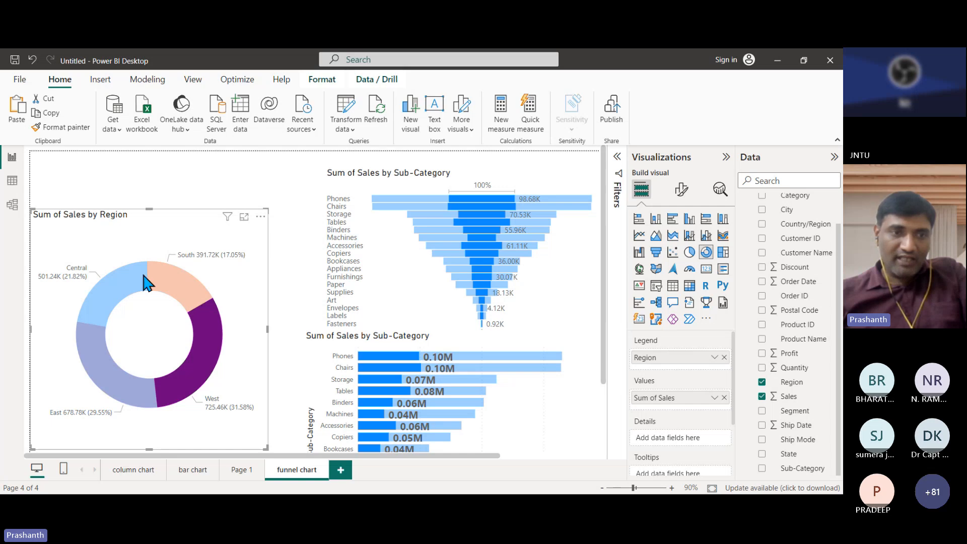
mouse_move(142, 392)
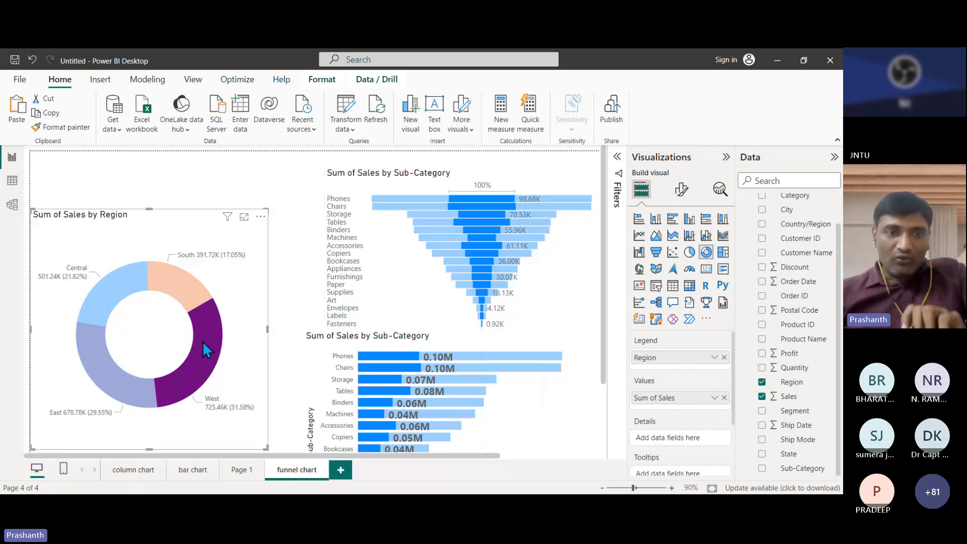
mouse_move(214, 349)
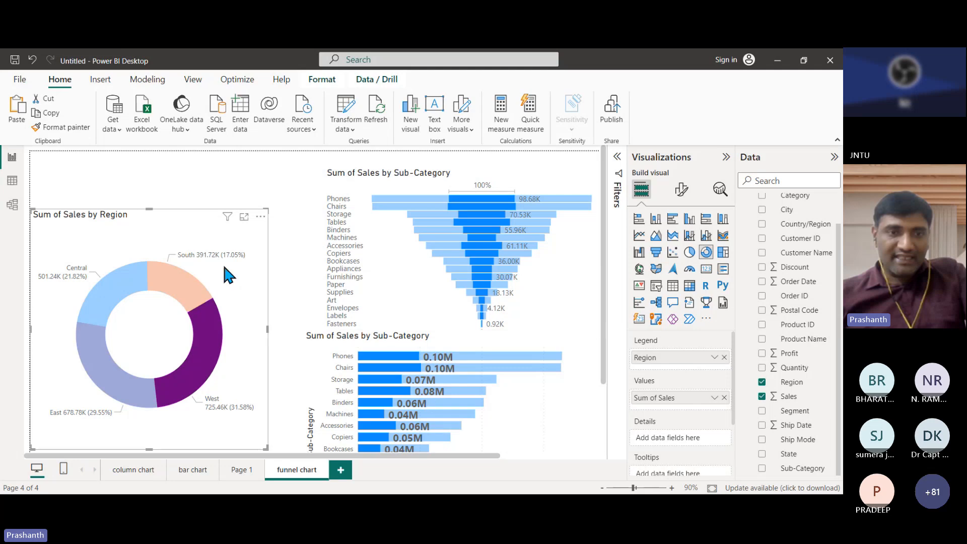
mouse_move(477, 278)
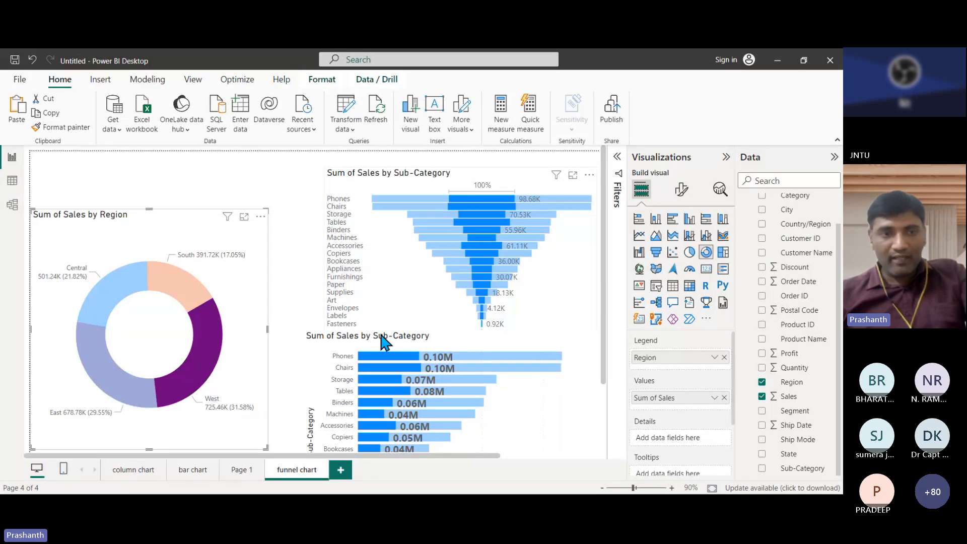
left_click(214, 354)
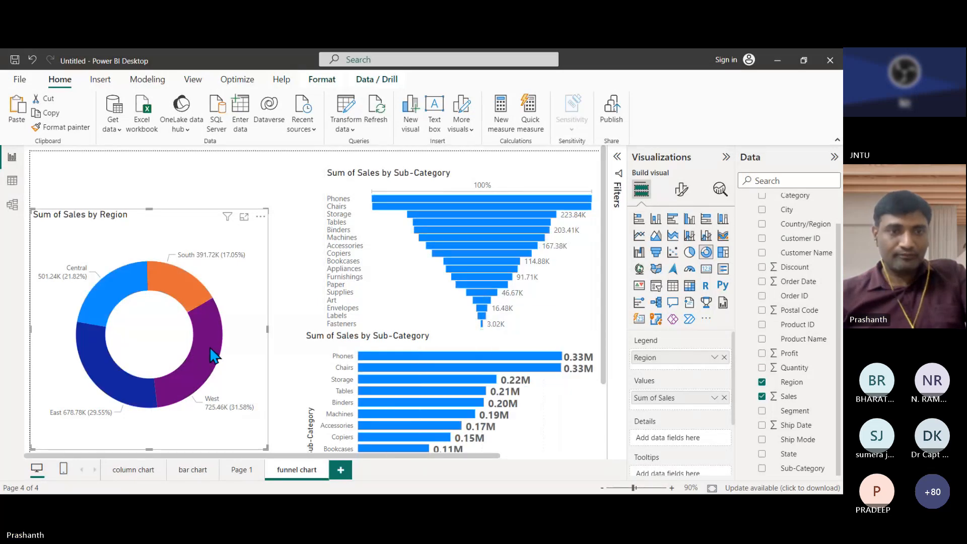
Cross-highlight the sub-category charts by South, Central and East in turn from the donut chart, and clear the highlight
left_click(192, 288)
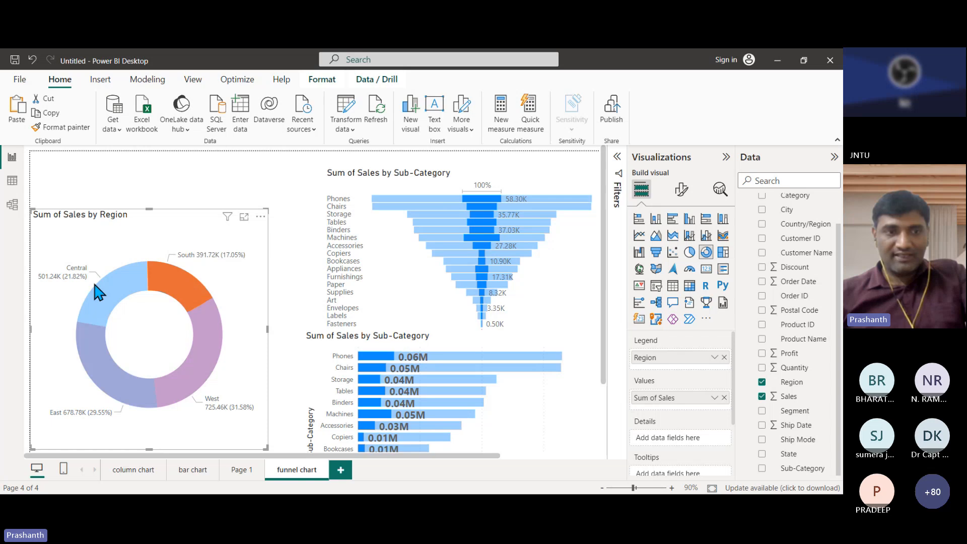
left_click(106, 289)
left_click(105, 368)
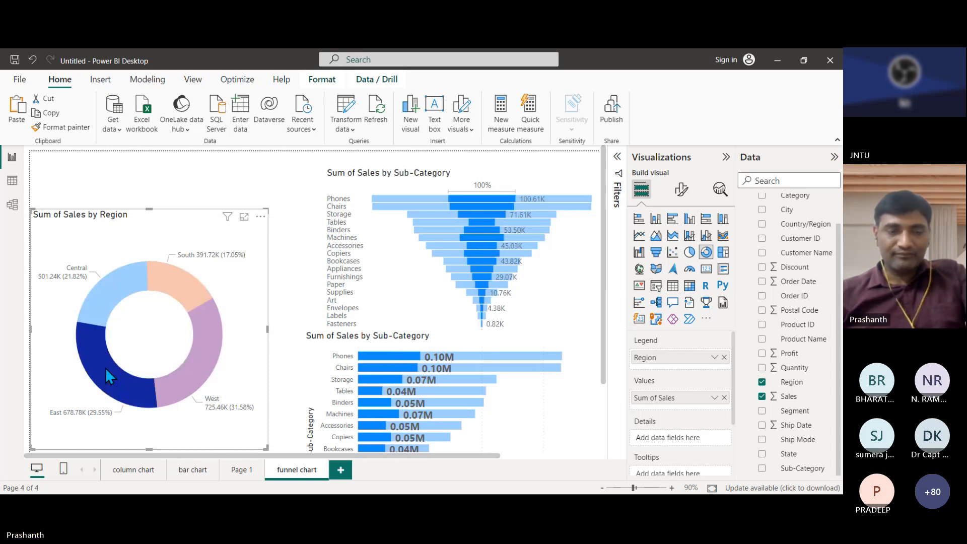
left_click(105, 368)
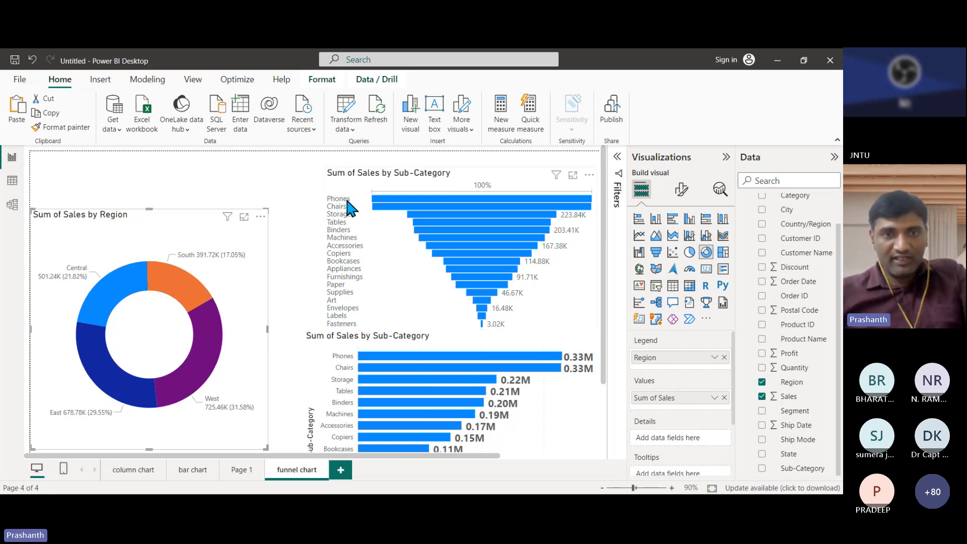
Highlight Phones in the funnel chart to examine its sales across the donut's regions, and clear the highlight
mouse_move(400, 209)
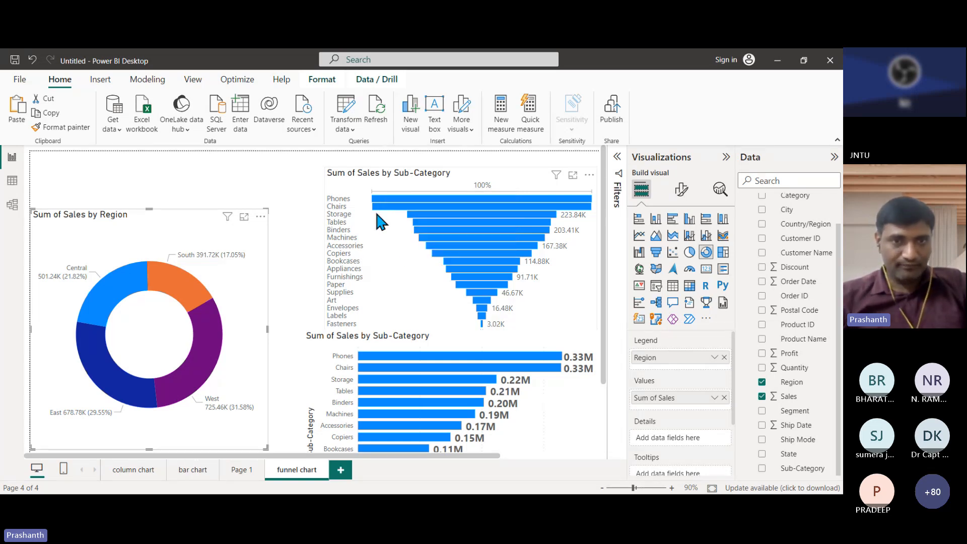
left_click(386, 200)
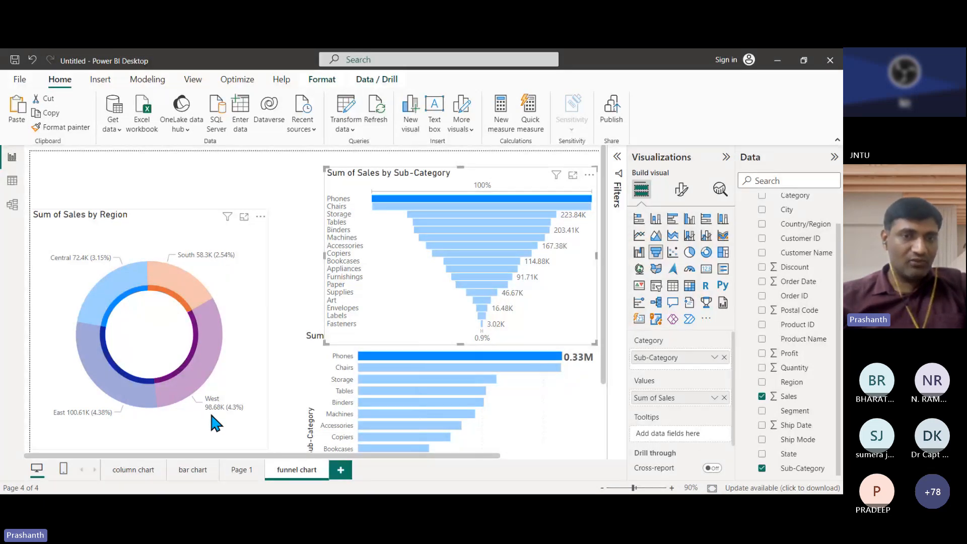
left_click(388, 204)
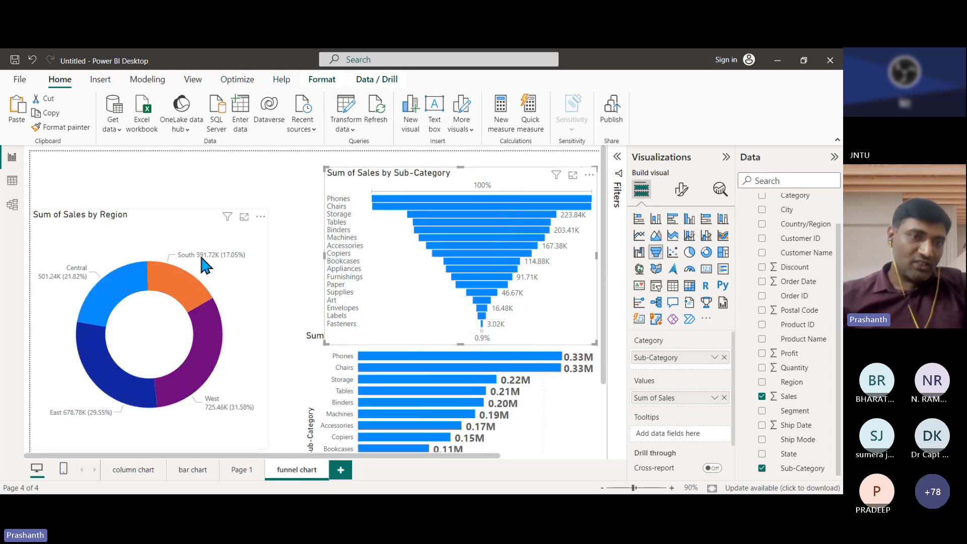
left_click(384, 206)
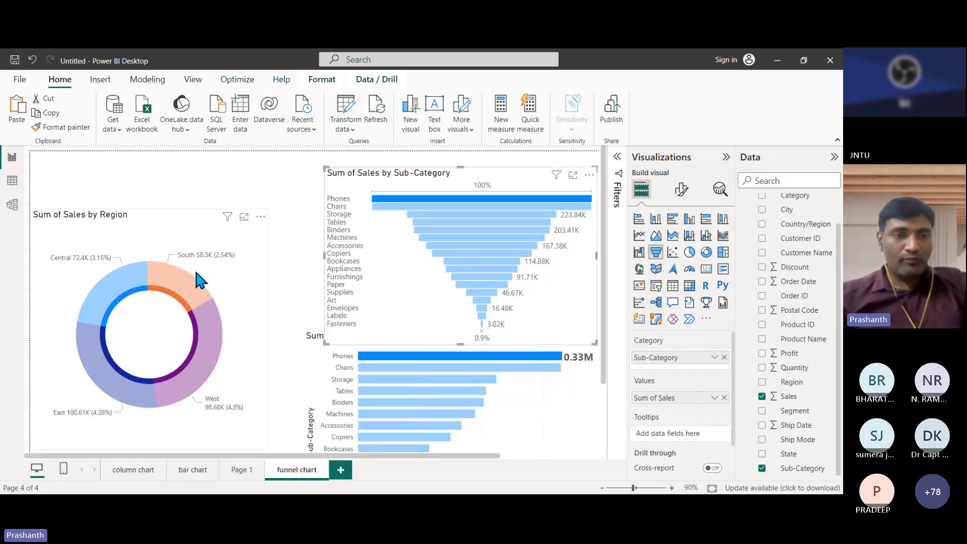
left_click(188, 307)
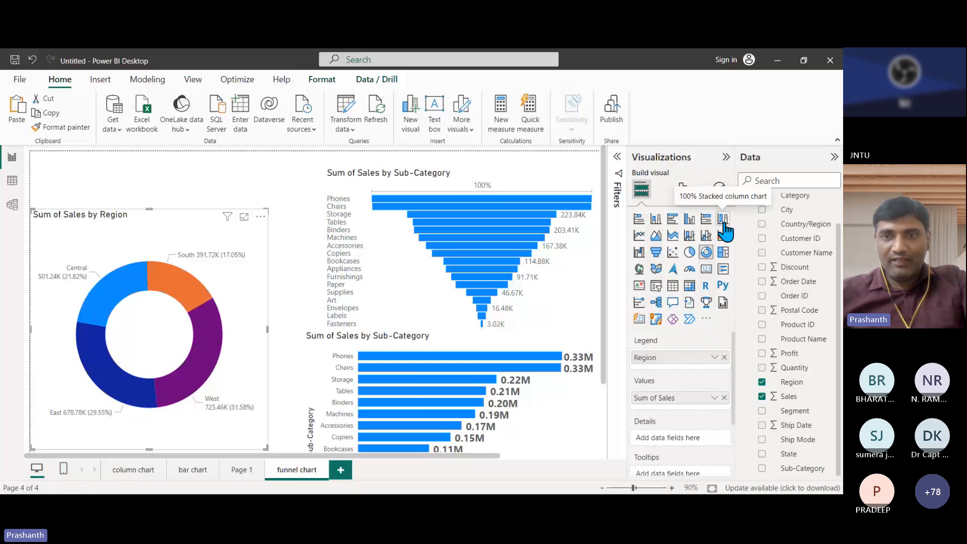
Add a new report page and place an enlarged Map visual on it
left_click(341, 470)
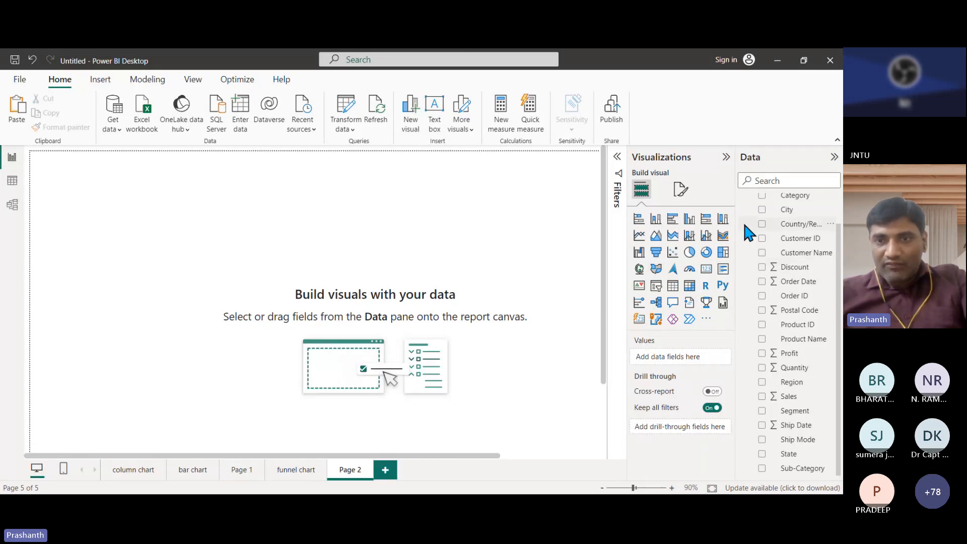
left_click(640, 270)
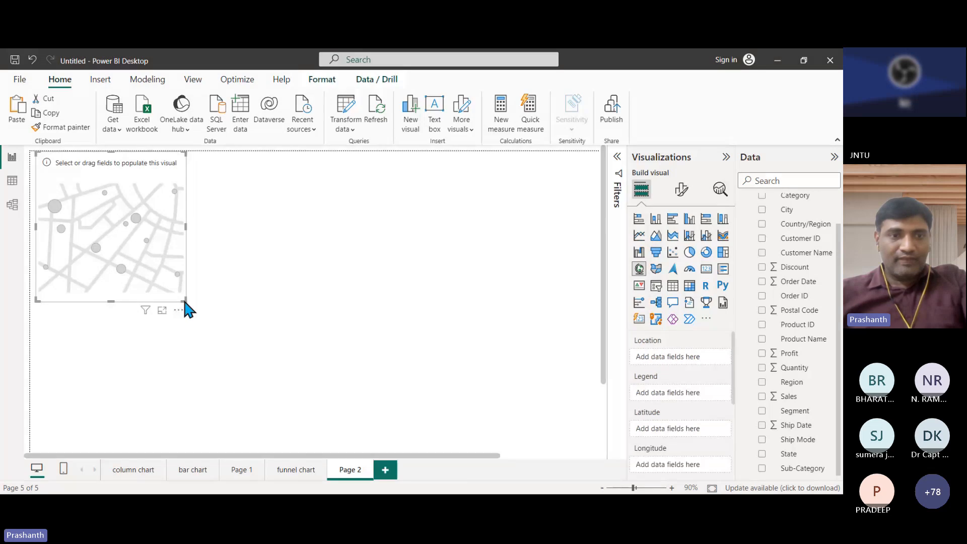
left_click_drag(185, 298, 368, 371)
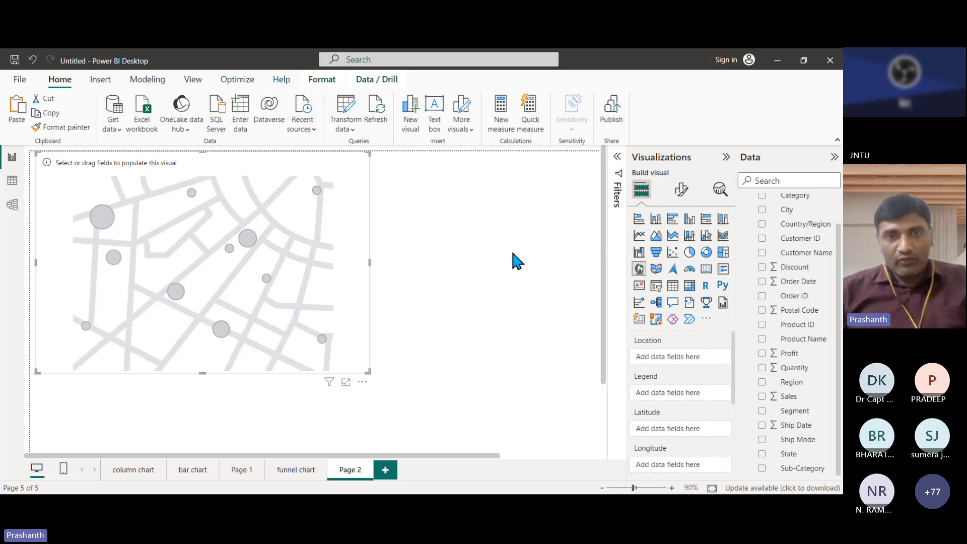
Enable the use of Map and Filled Map visuals in the global Security options
left_click(20, 79)
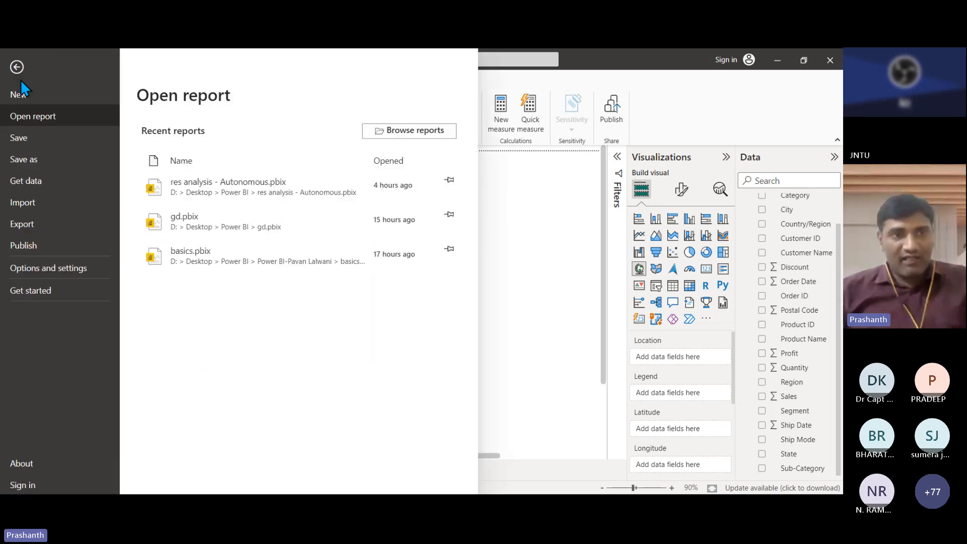
left_click(55, 270)
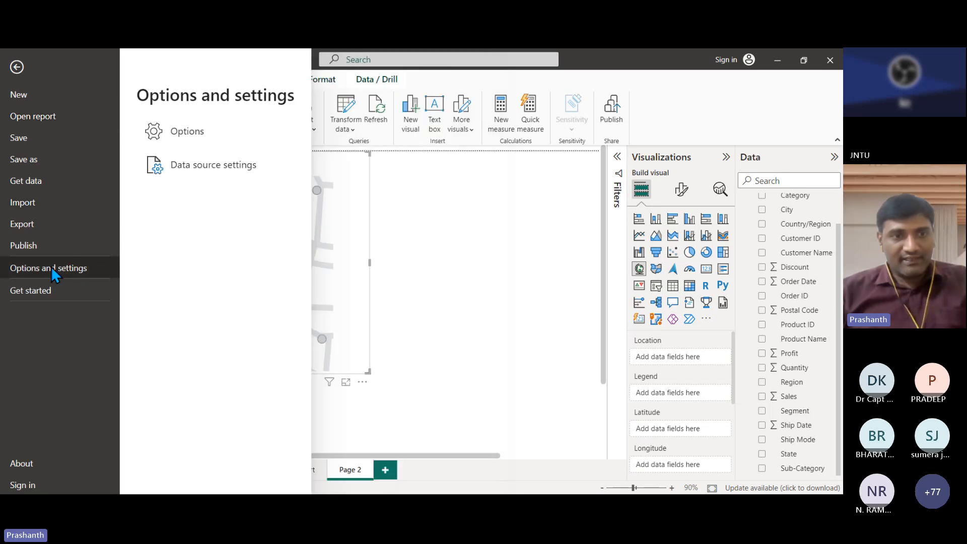
left_click(203, 132)
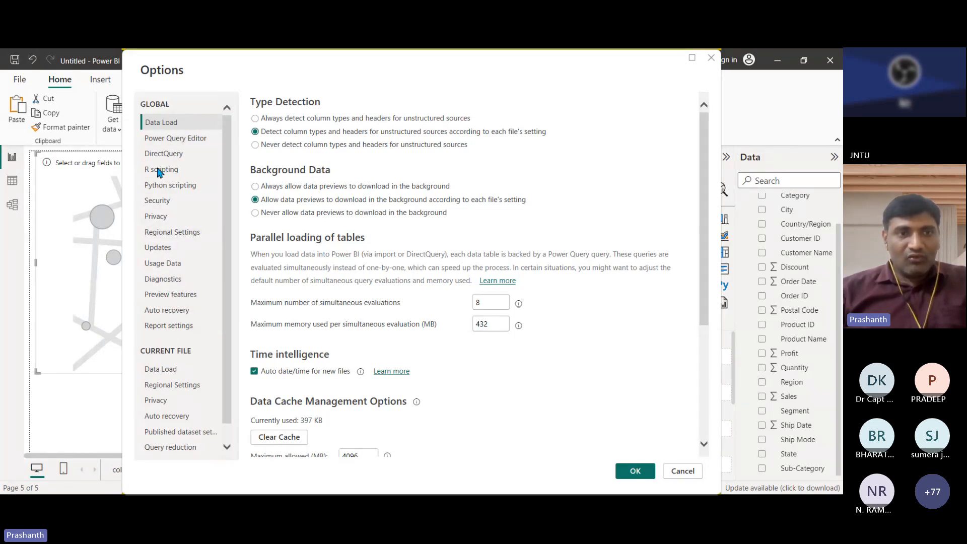
left_click(180, 141)
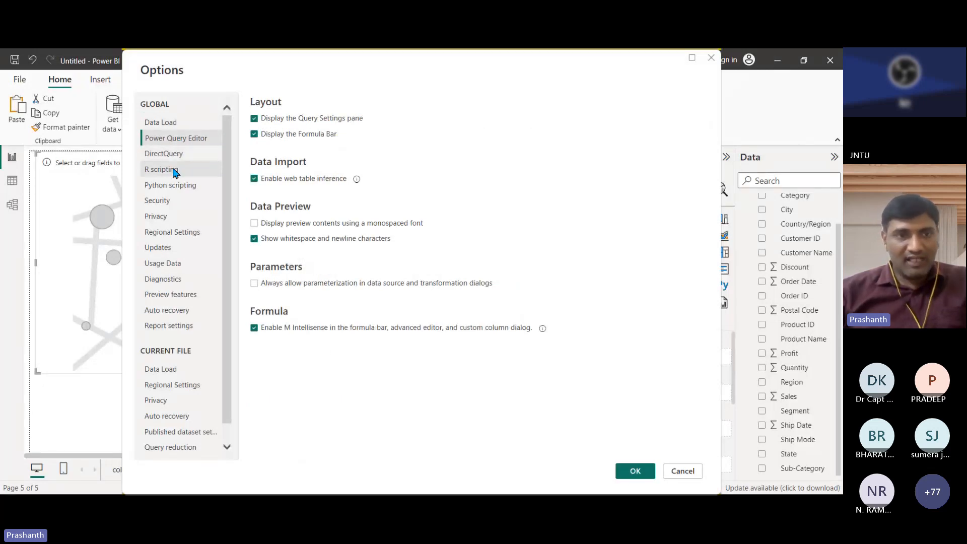
left_click(183, 190)
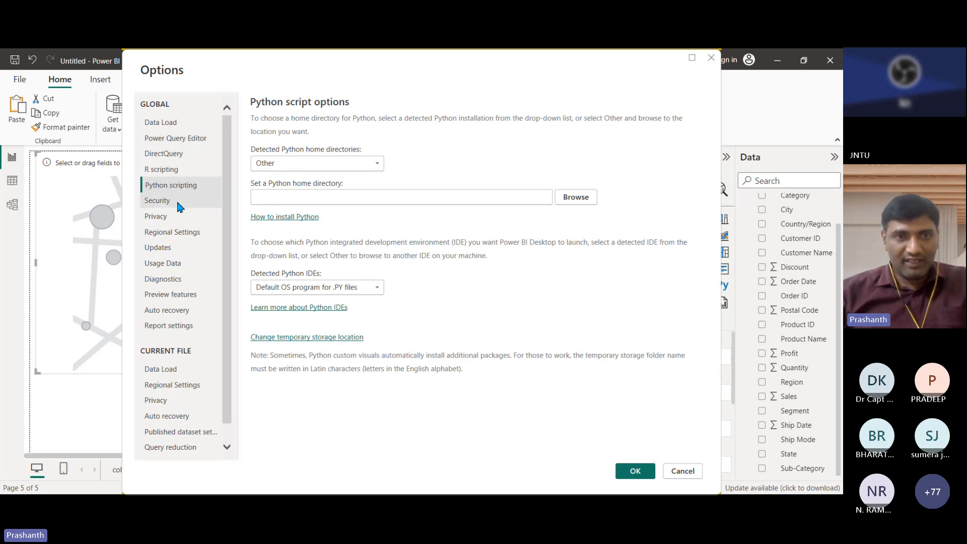
left_click(182, 202)
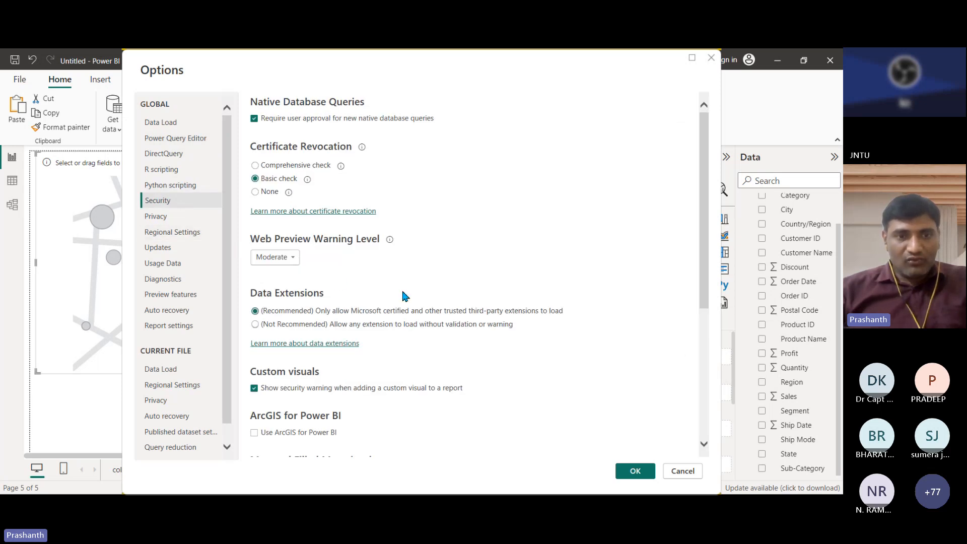
scroll(406, 288, "down", 1)
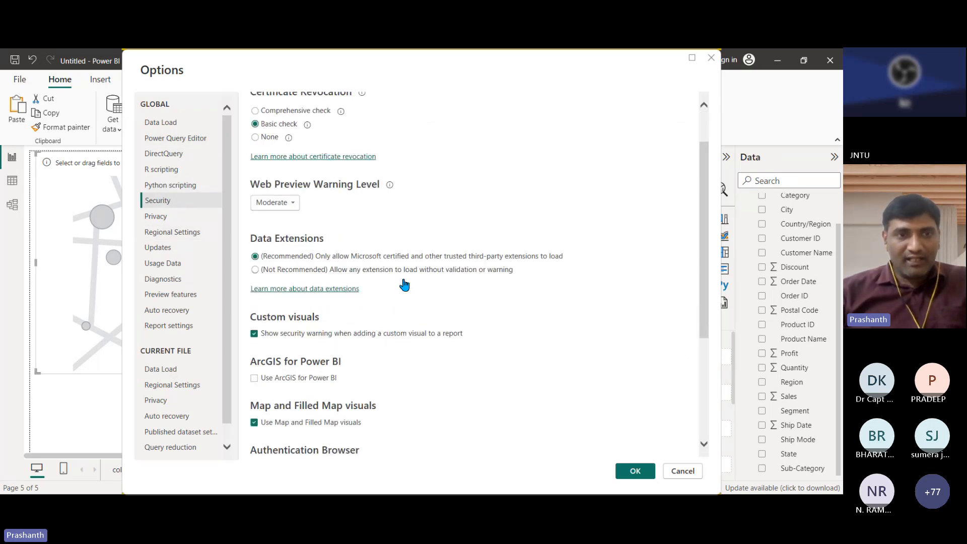
scroll(317, 216, "down", 1)
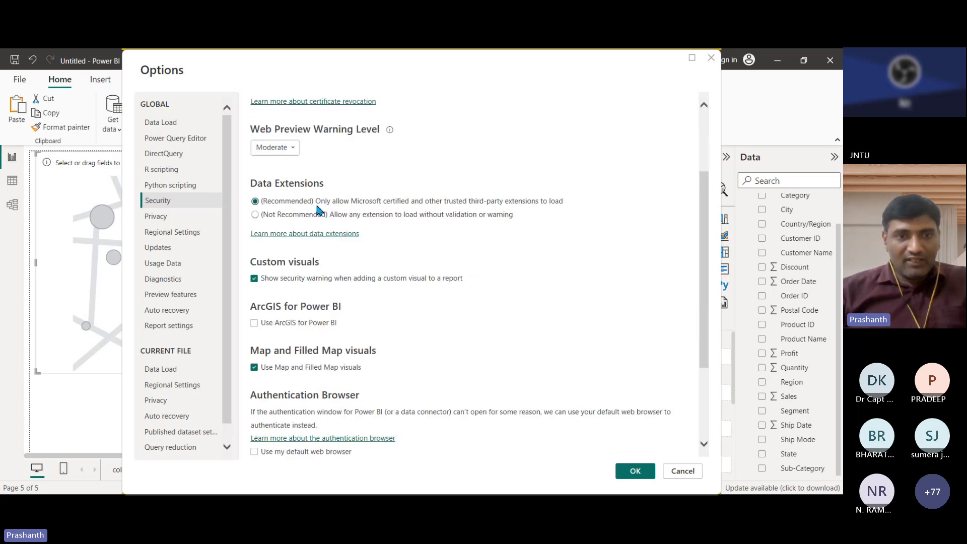
scroll(330, 347, "down", 1)
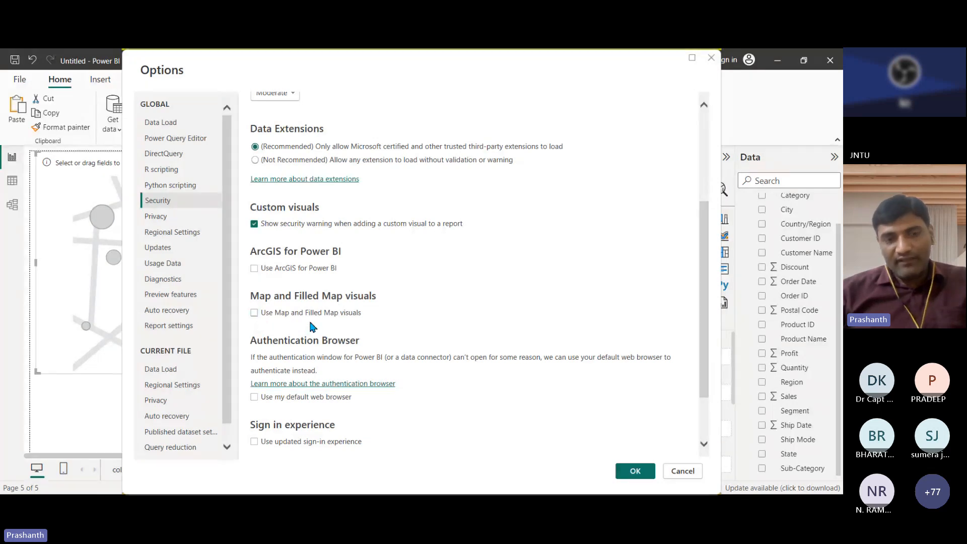
left_click(255, 313)
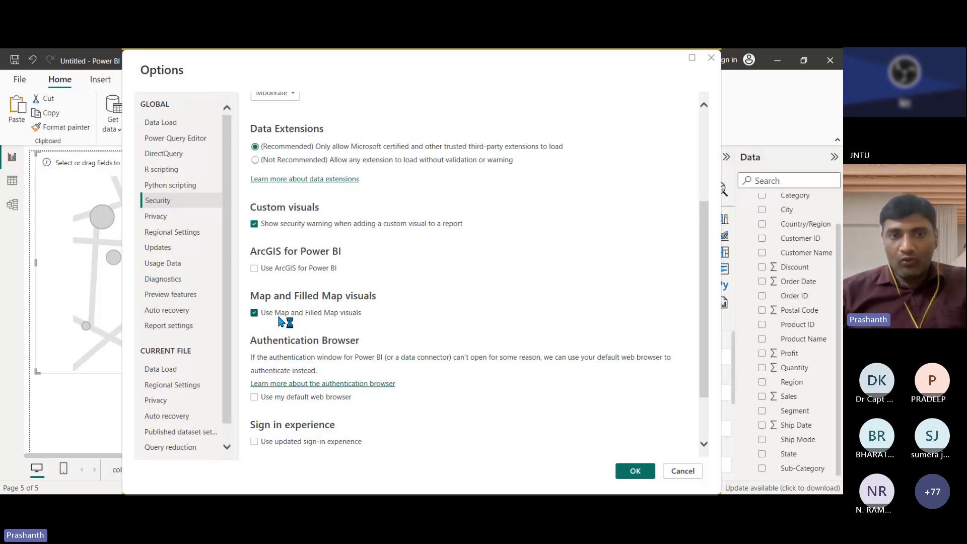
scroll(368, 302, "down", 1)
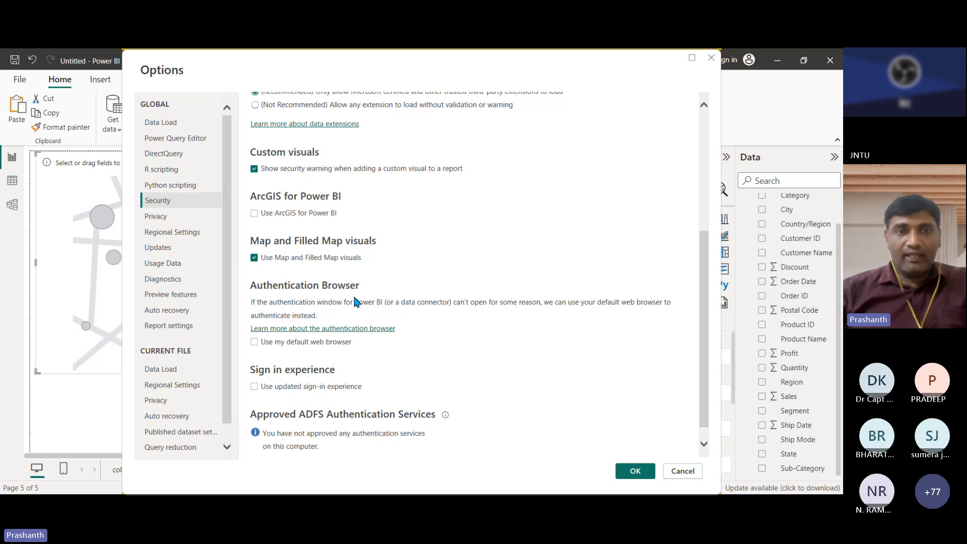
Enable the Shape map visual preview feature and apply the options
left_click(166, 301)
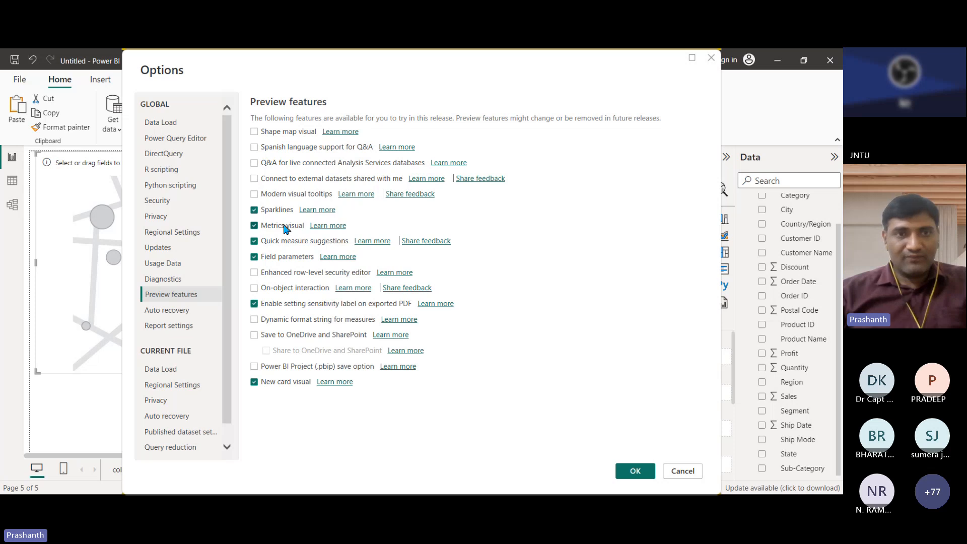
left_click(255, 182)
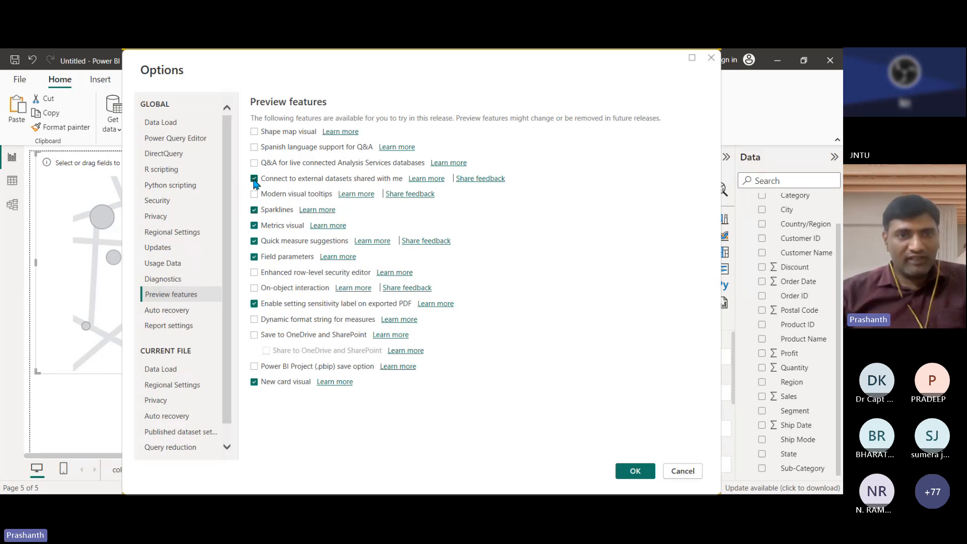
left_click(255, 182)
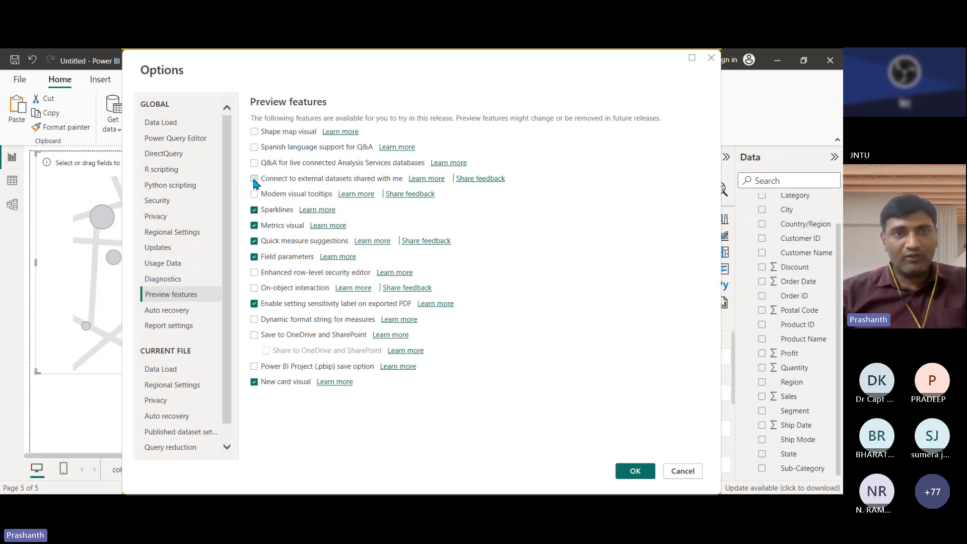
left_click(255, 133)
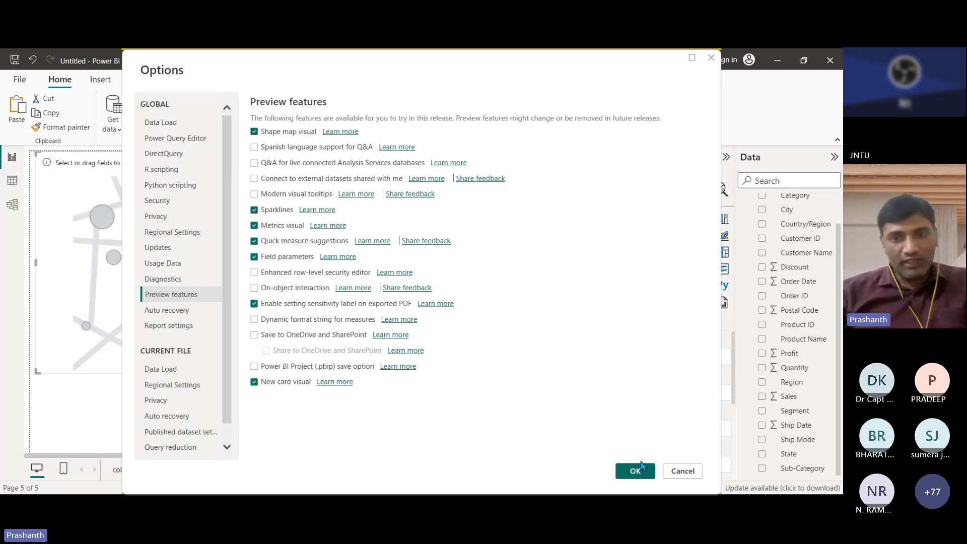
left_click(641, 469)
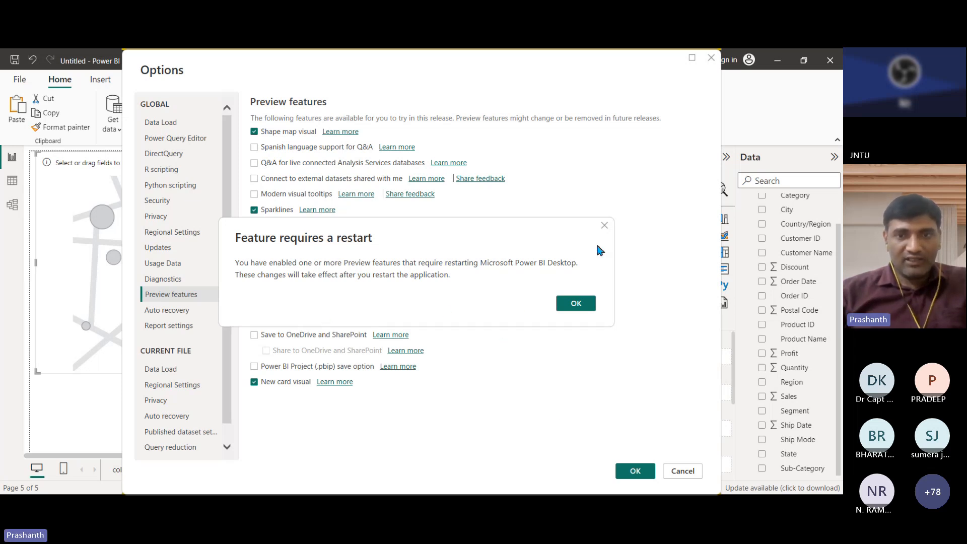
left_click(604, 225)
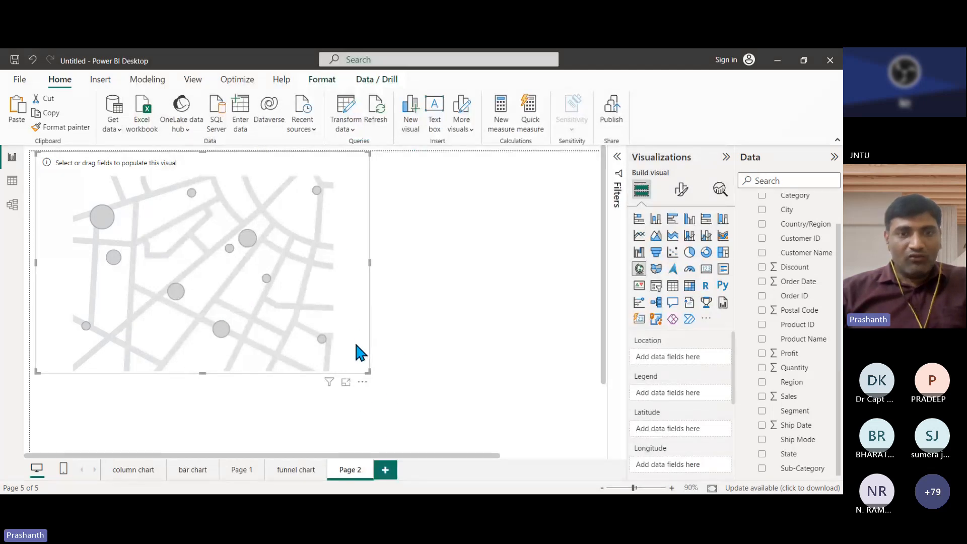
Move the empty Map visual slightly away from the page's upper-left corner
left_click_drag(356, 345, 368, 352)
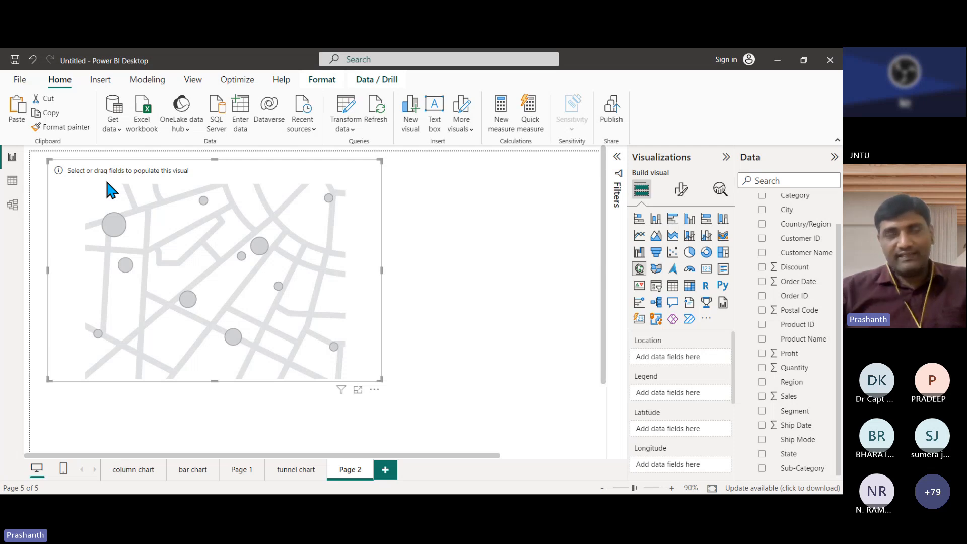
Check the Map and Filled Map visuals setting in the global Security options again, and close the options
left_click(20, 81)
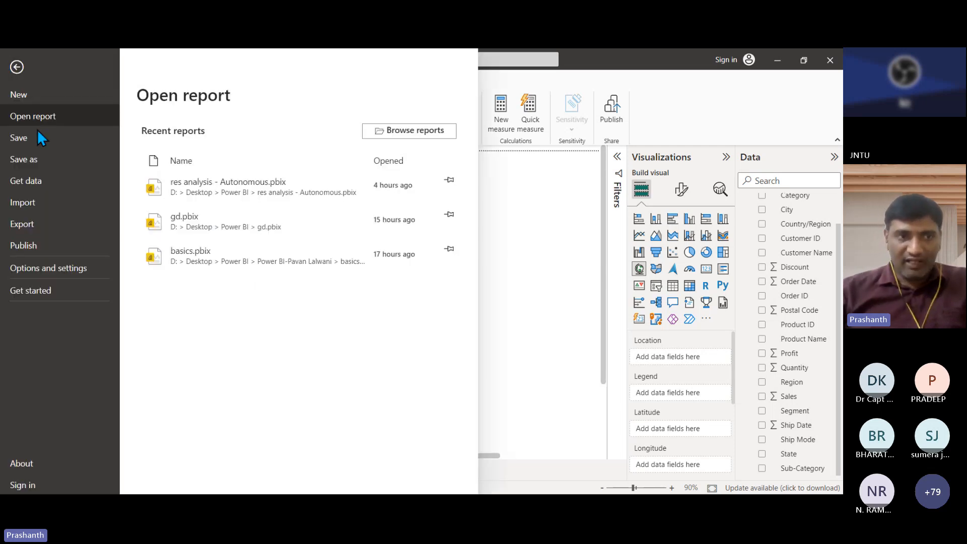
left_click(48, 267)
key("Escape")
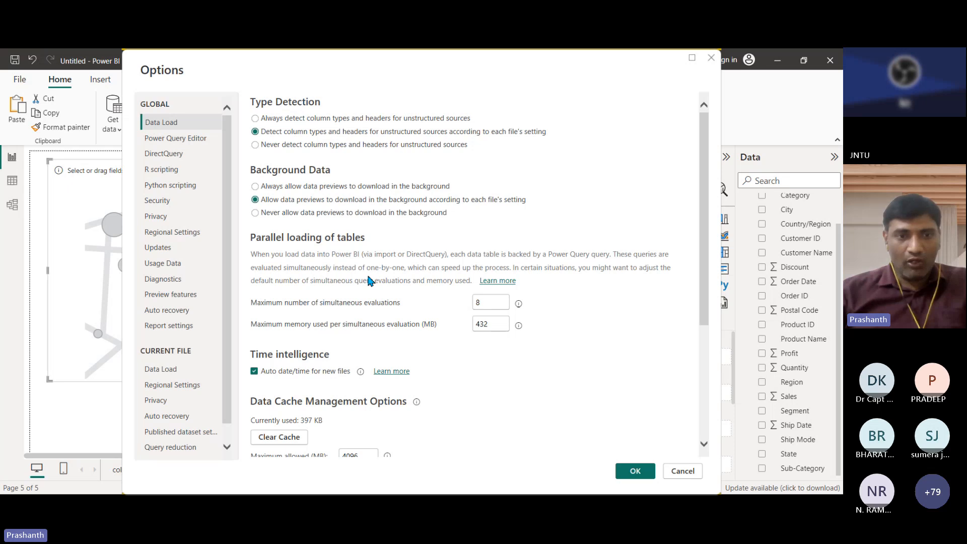
scroll(300, 410, "down", 4)
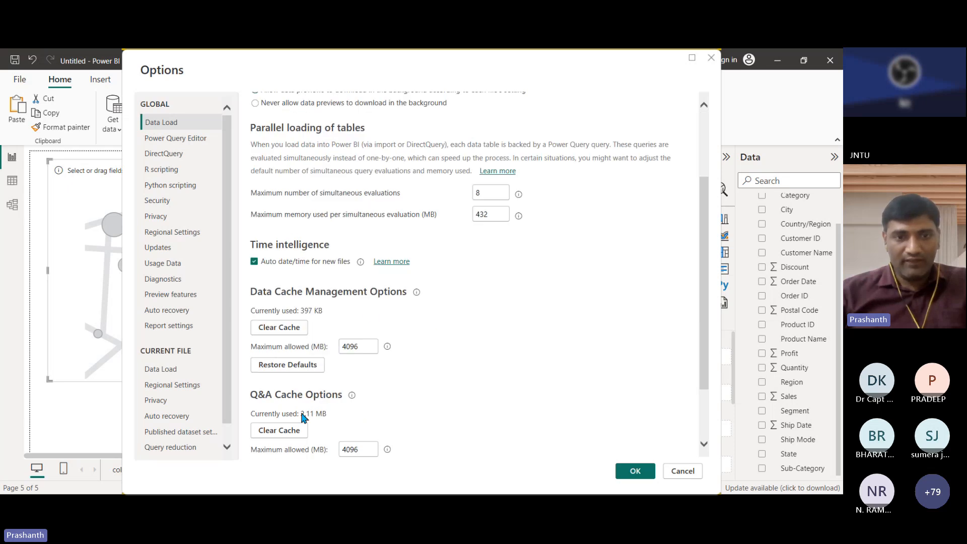
left_click(164, 201)
scroll(360, 347, "down", 1)
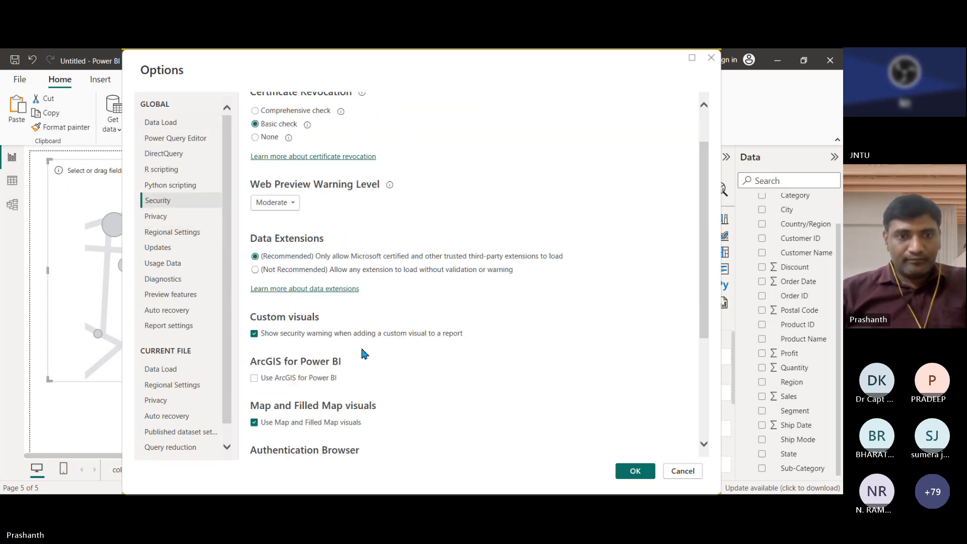
scroll(362, 352, "down", 1)
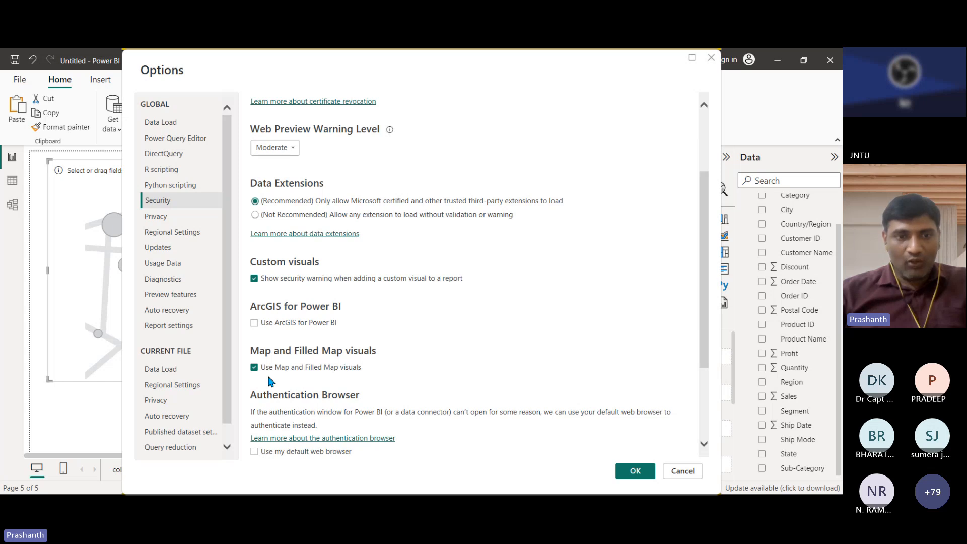
left_click(636, 473)
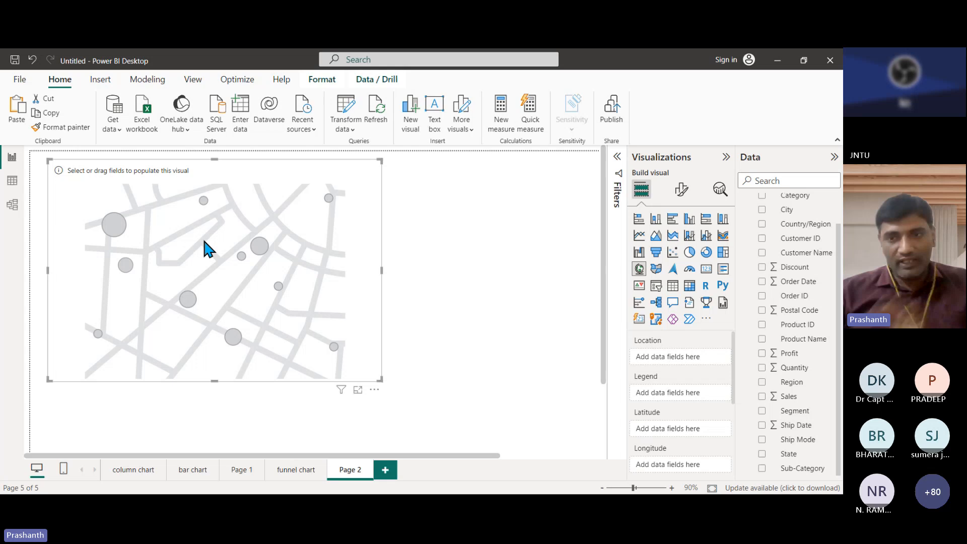
Examine the Orders table's fields and the Map visual's Location, Legend, Latitude, Longitude and Bubble size field wells
scroll(781, 348, "up", 1)
scroll(781, 347, "up", 1)
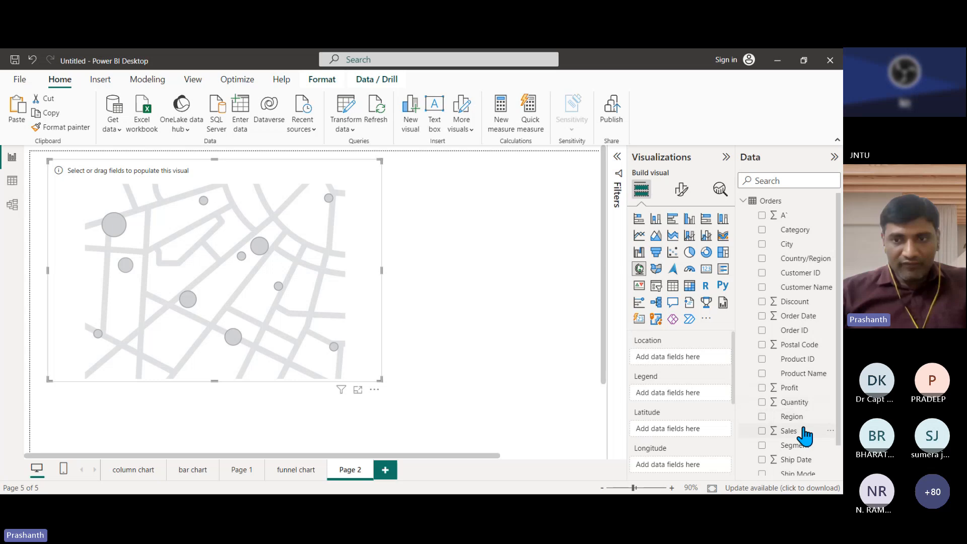
scroll(803, 431, "down", 1)
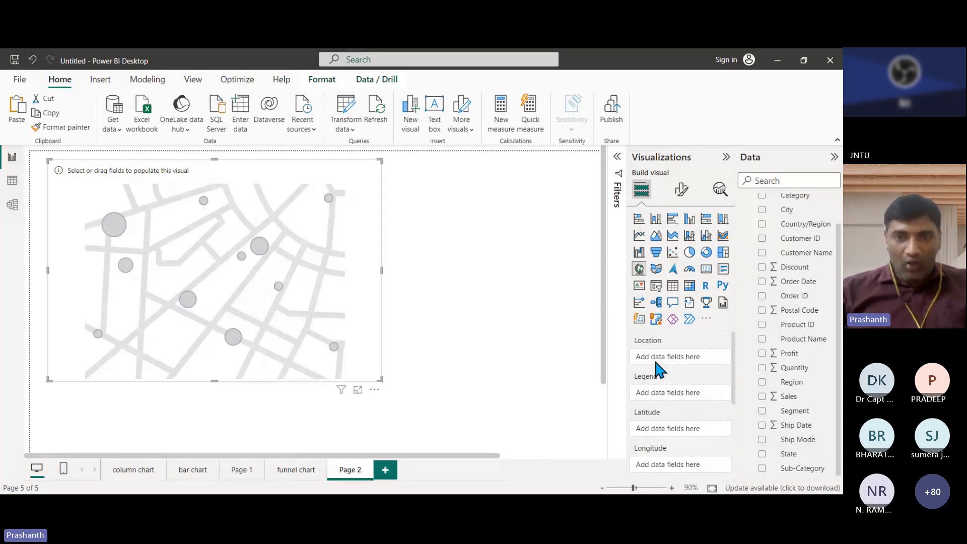
scroll(654, 358, "down", 2)
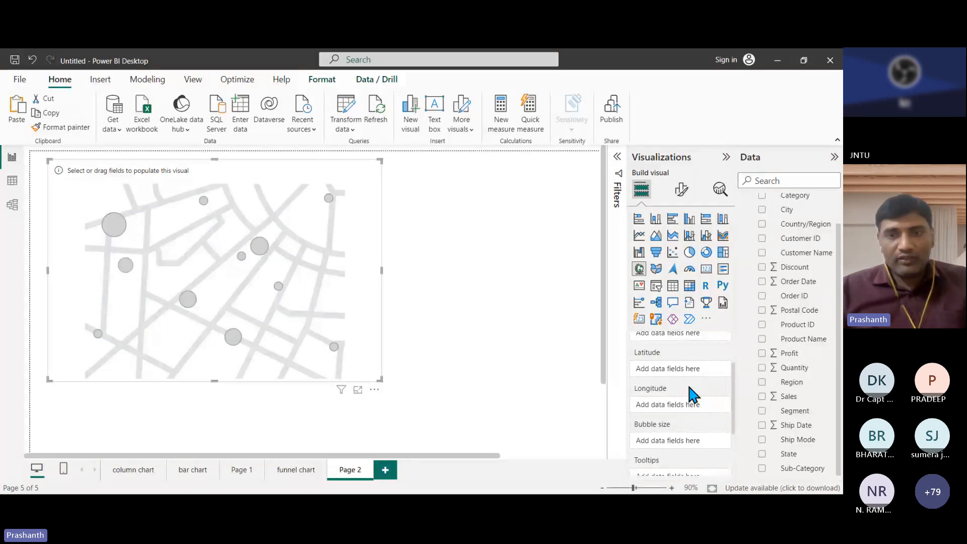
scroll(688, 383, "up", 2)
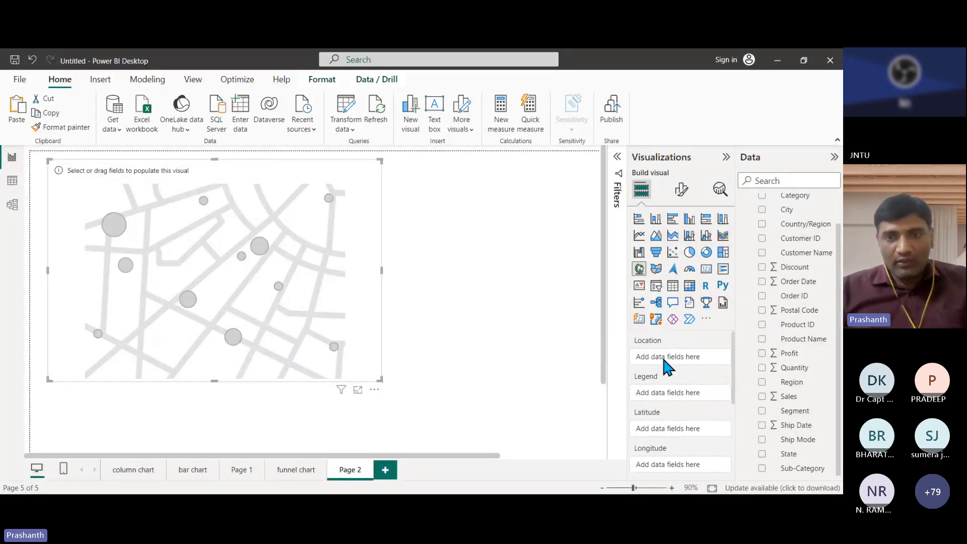
scroll(682, 385, "down", 2)
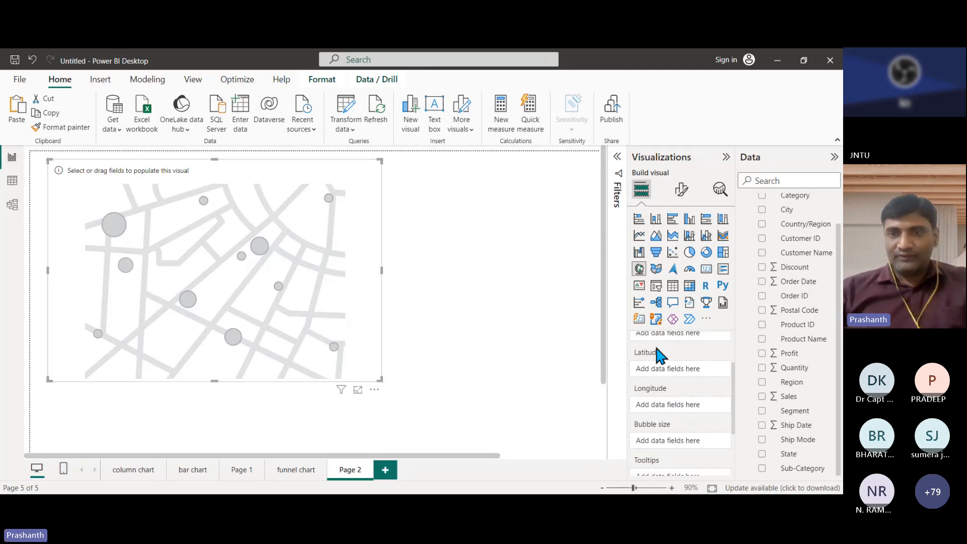
scroll(668, 356, "up", 2)
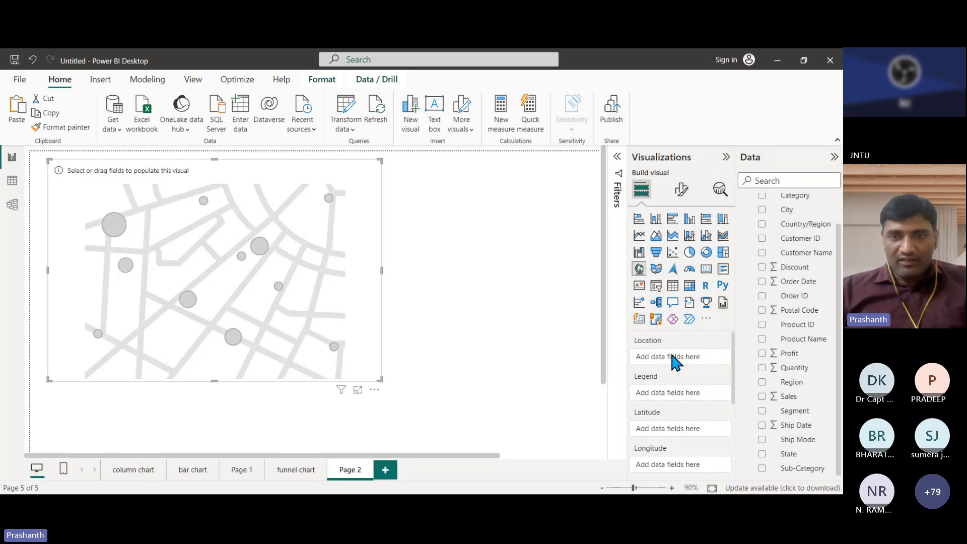
scroll(672, 357, "down", 2)
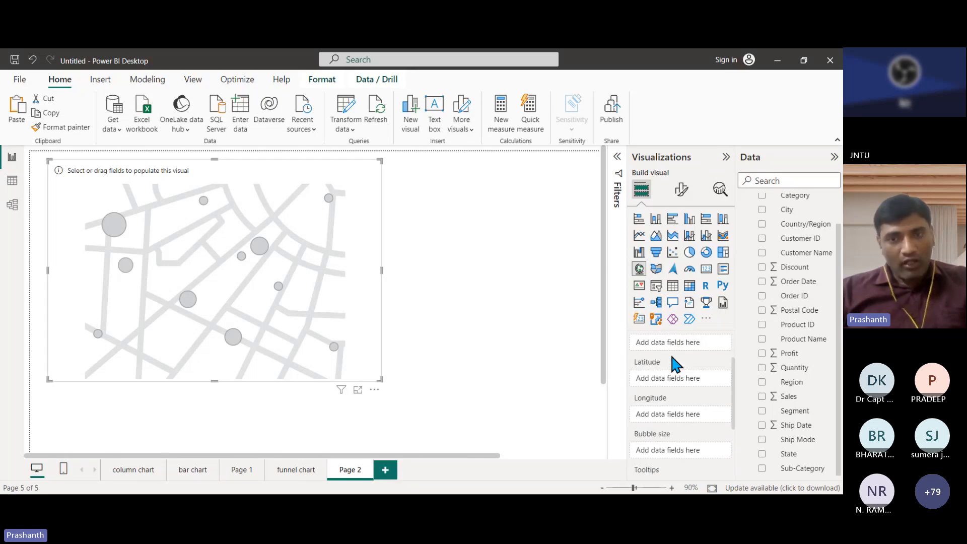
scroll(676, 365, "down", 1)
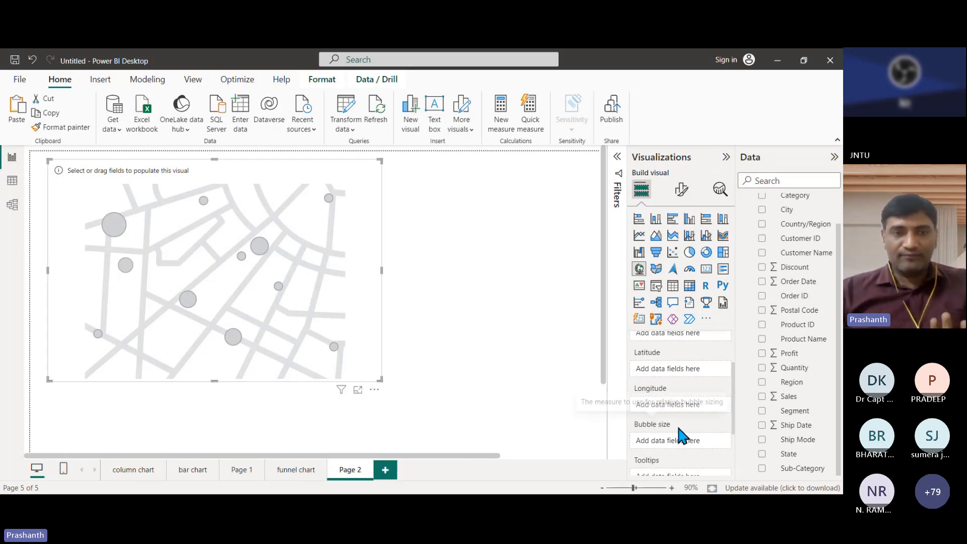
Assign State as the Map visual's location and enlarge the map to fill most of the visible page
scroll(690, 429, "up", 3)
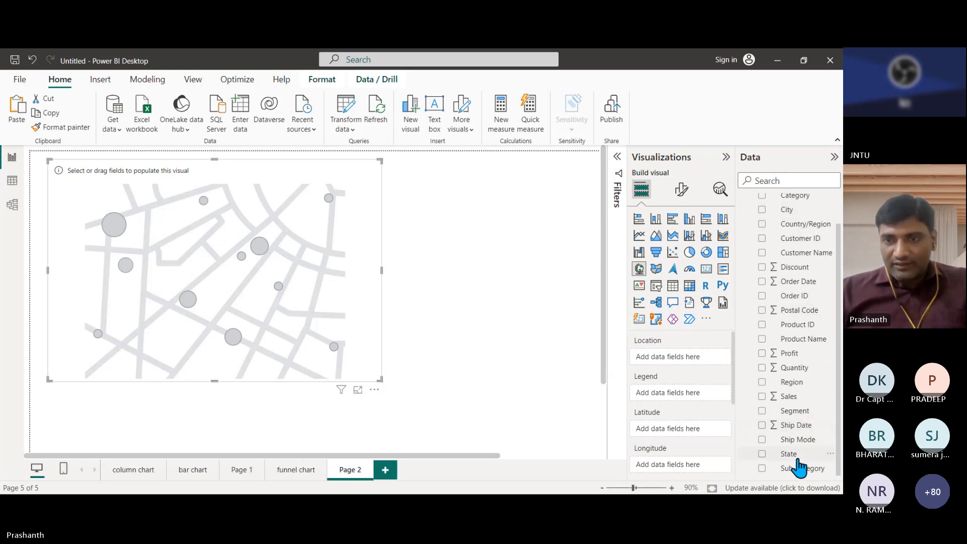
left_click_drag(797, 456, 689, 359)
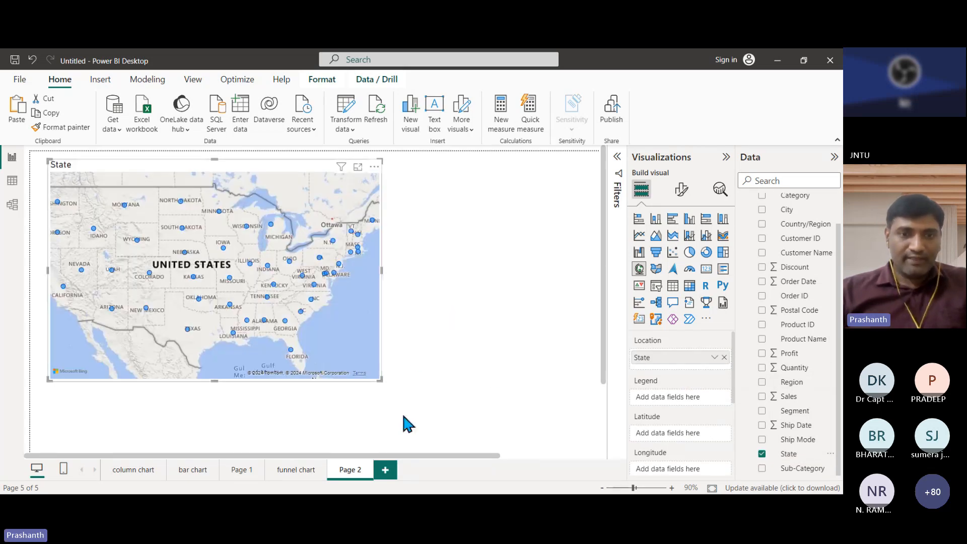
left_click_drag(384, 379, 577, 424)
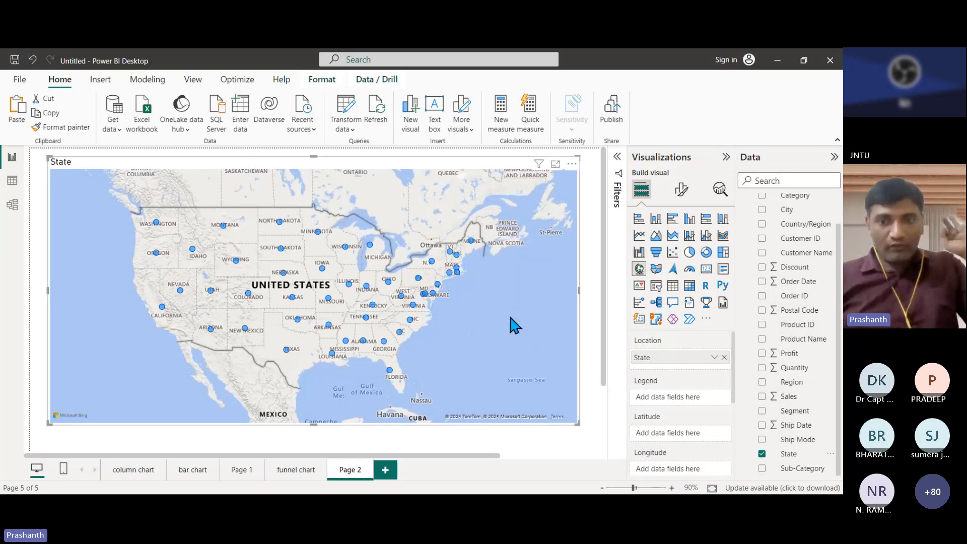
Check the list of distinct values in the Orders table's State column in the table view, and return to the report
left_click(13, 182)
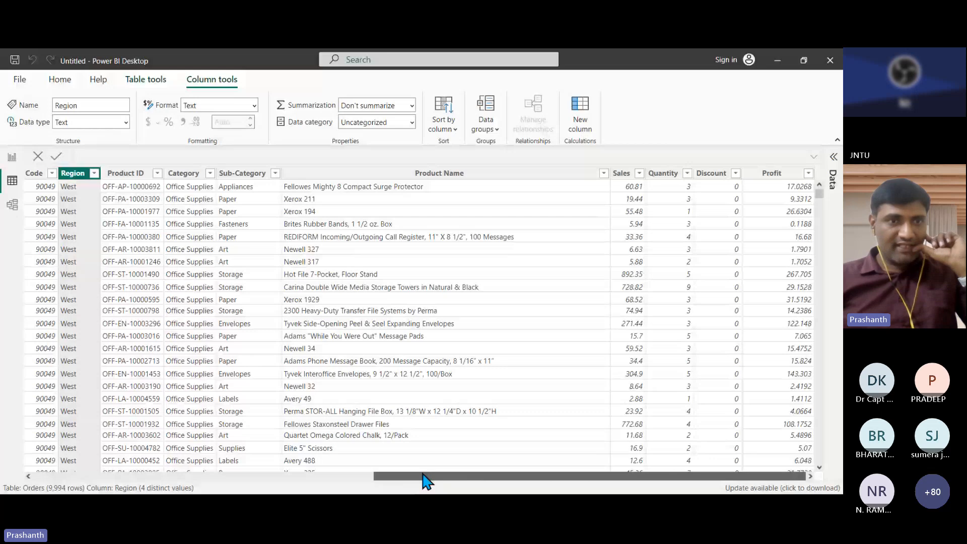
left_click_drag(427, 482, 314, 482)
left_click(182, 173)
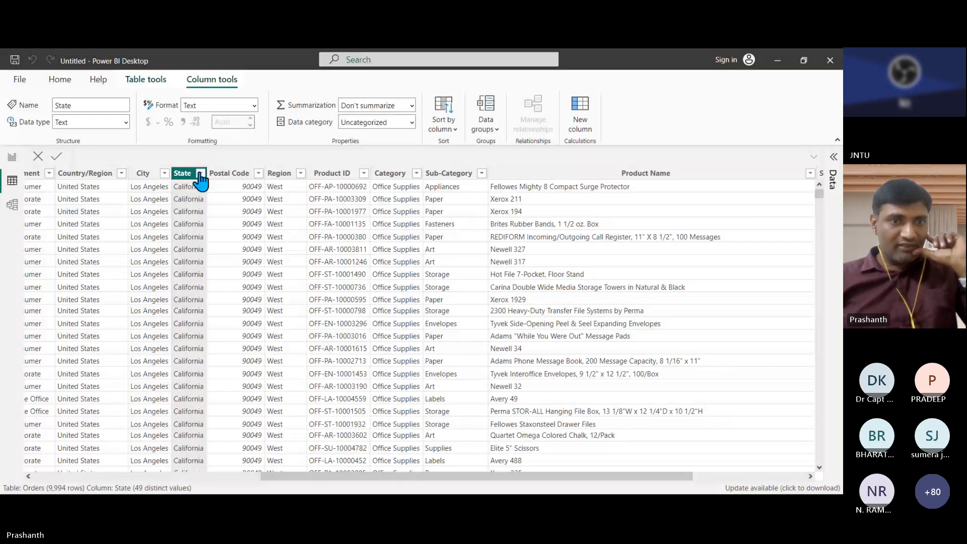
left_click(201, 173)
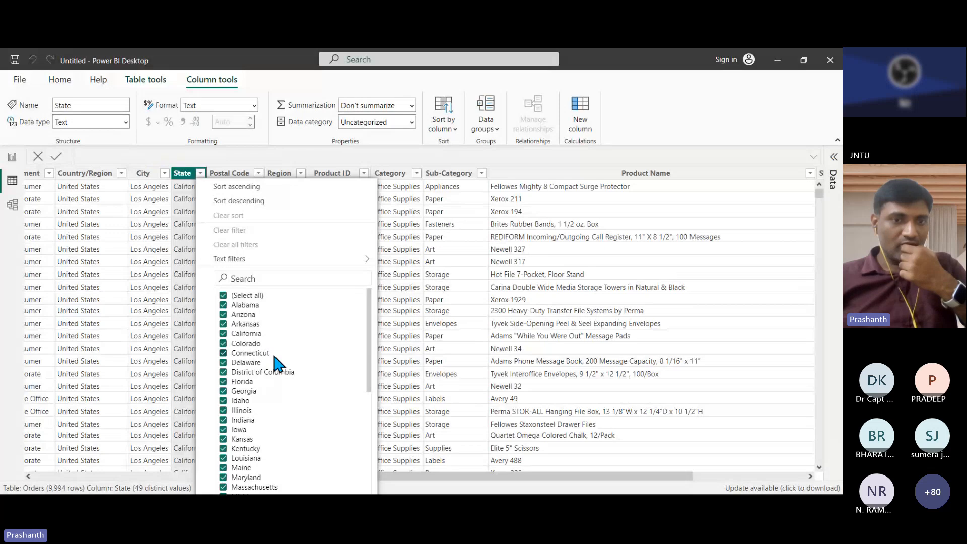
left_click(595, 326)
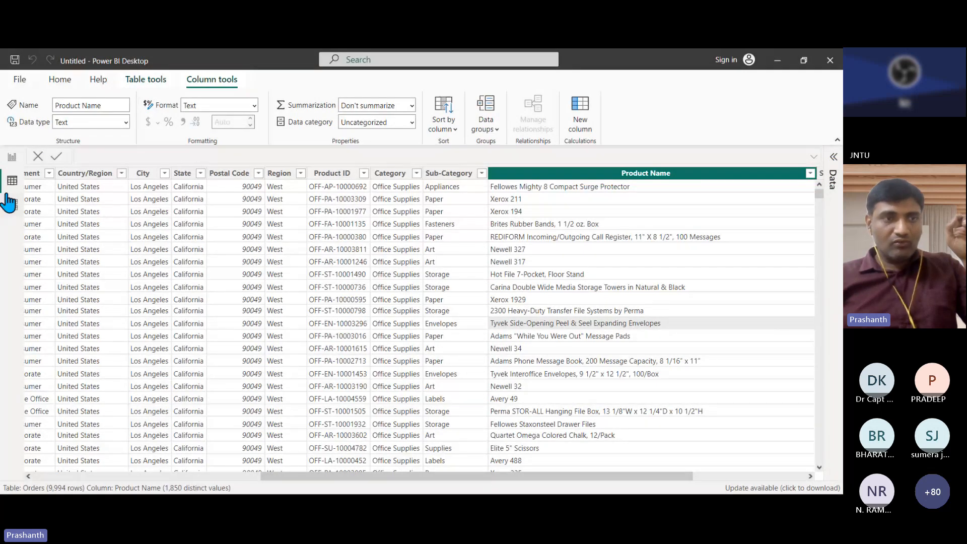
left_click(12, 157)
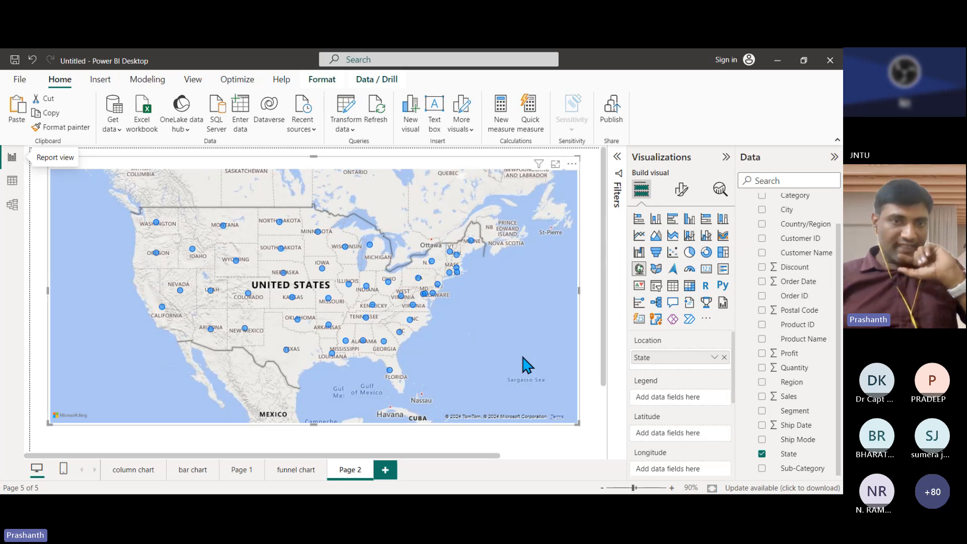
Try Sales as the state map's legend, and remove it again
mouse_move(193, 251)
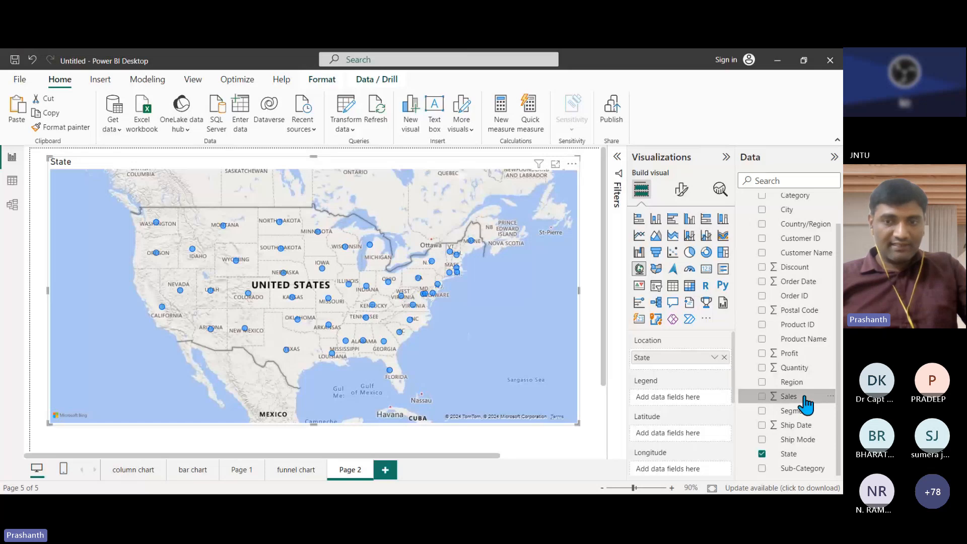
left_click_drag(683, 397, 690, 403)
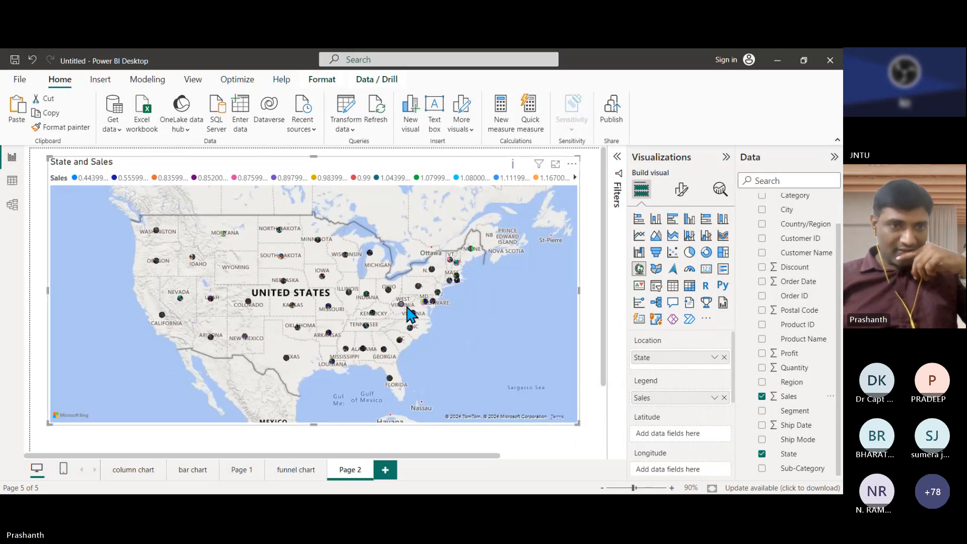
left_click(725, 398)
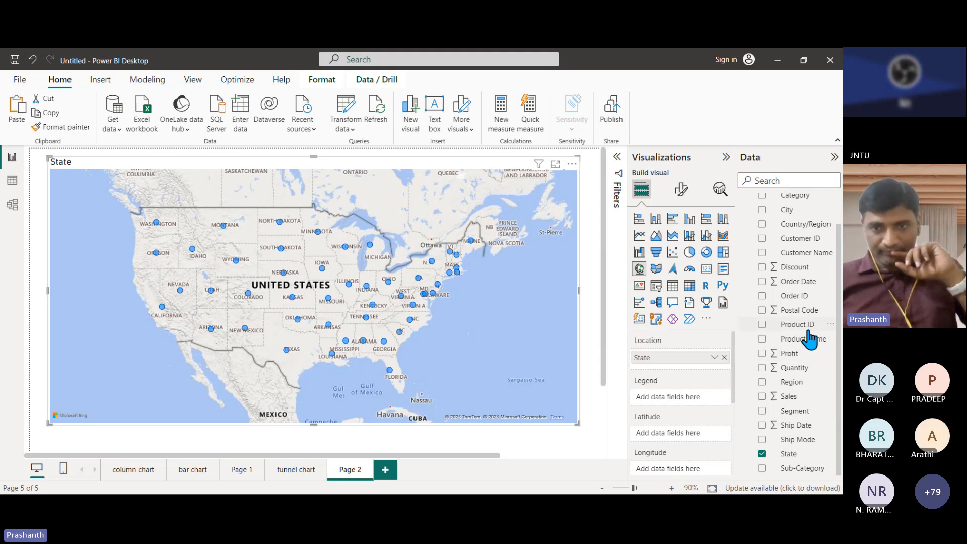
Assign Region as the map's legend and inspect the details of state points such as Nebraska, Tennessee and Rhode Island
left_click_drag(792, 382, 691, 406)
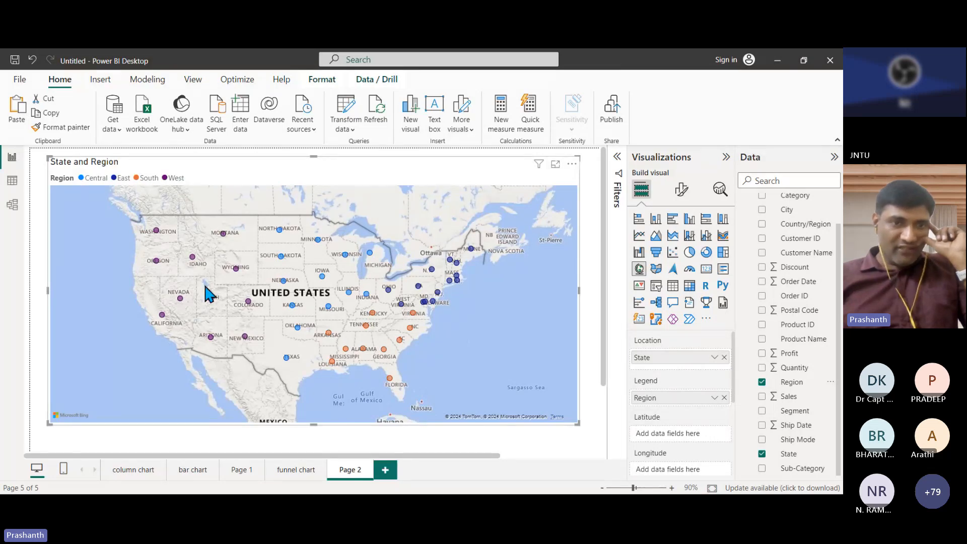
mouse_move(227, 244)
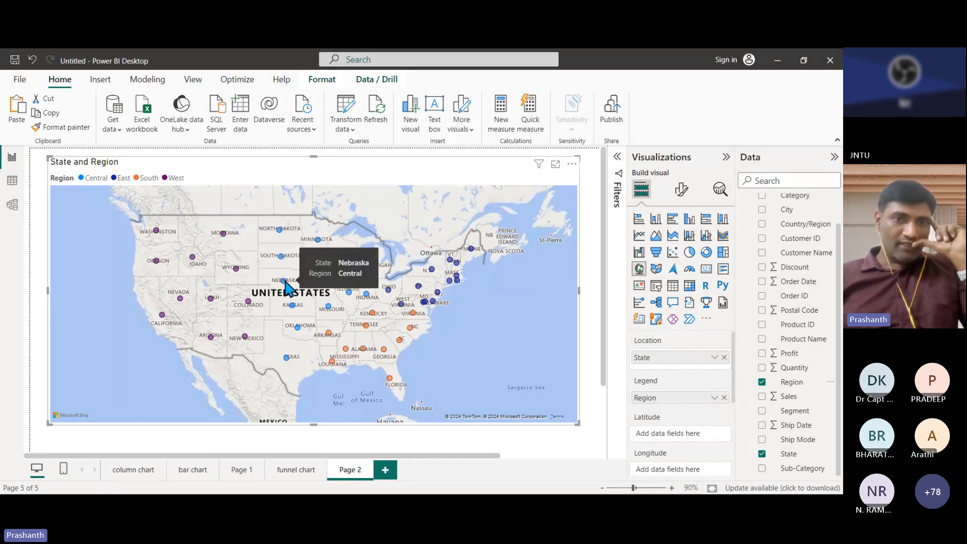
mouse_move(369, 329)
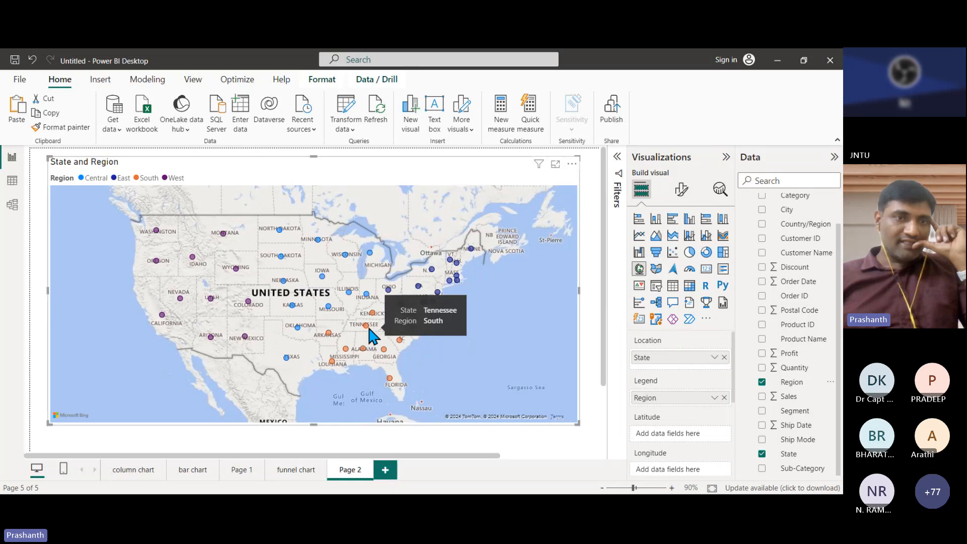
mouse_move(457, 282)
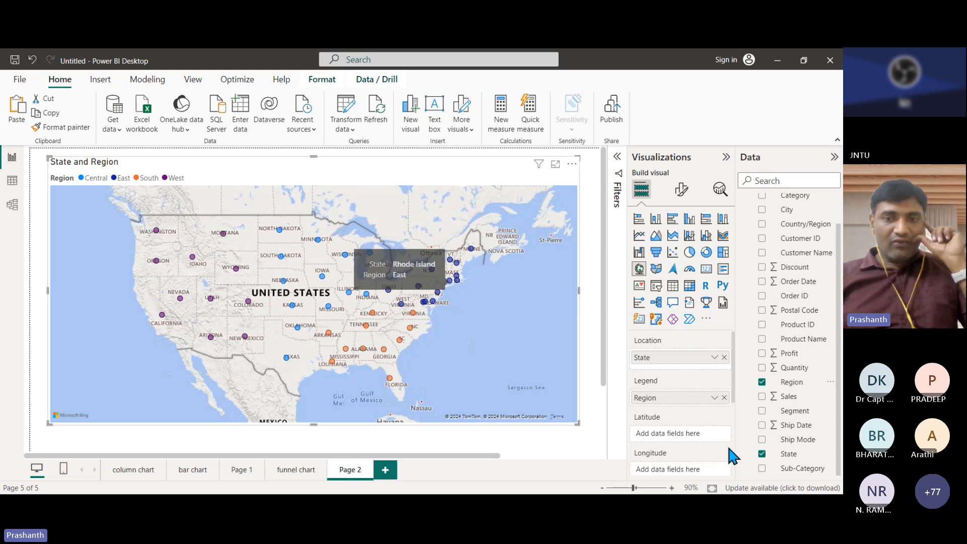
Assign Sales as the map's bubble size and examine the state bubbles, including California, Idaho and Texas
scroll(727, 444, "down", 3)
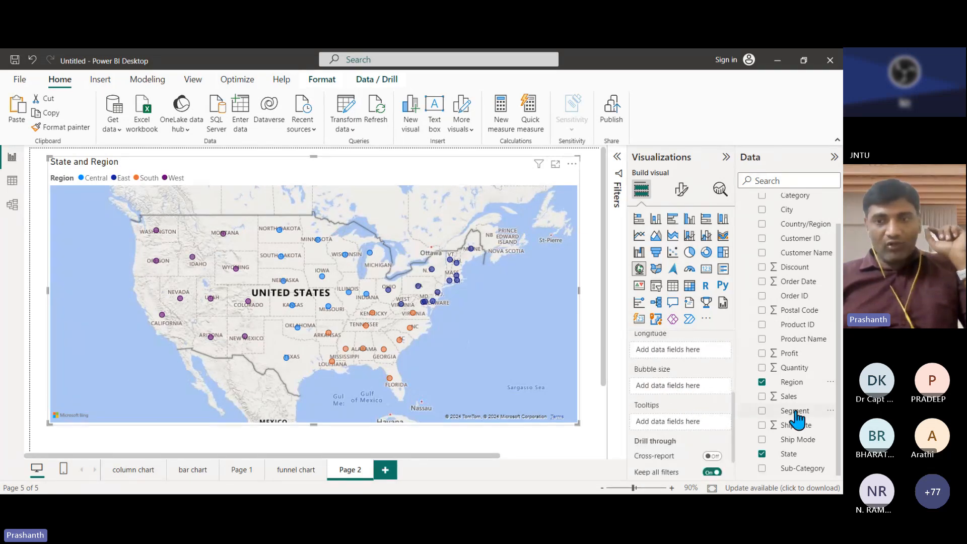
left_click_drag(805, 400, 695, 399)
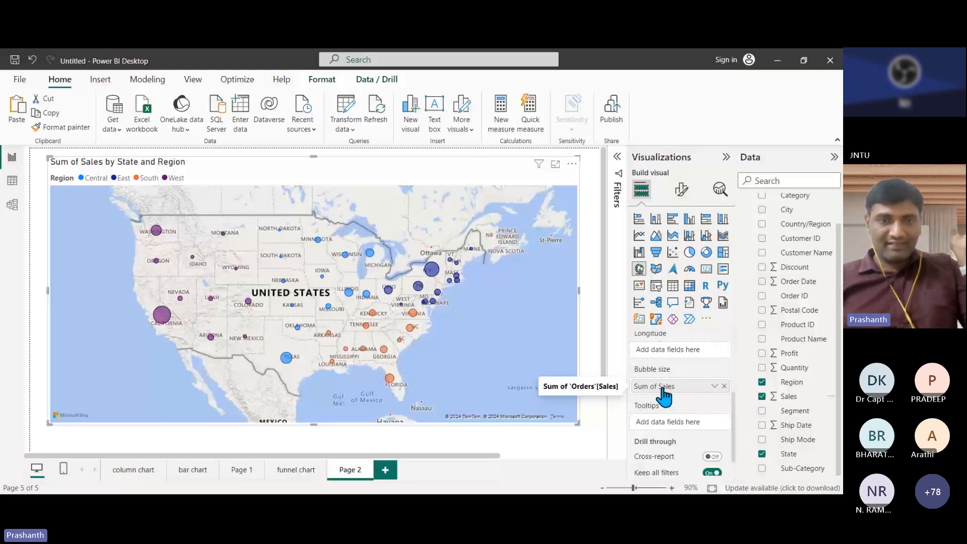
mouse_move(170, 329)
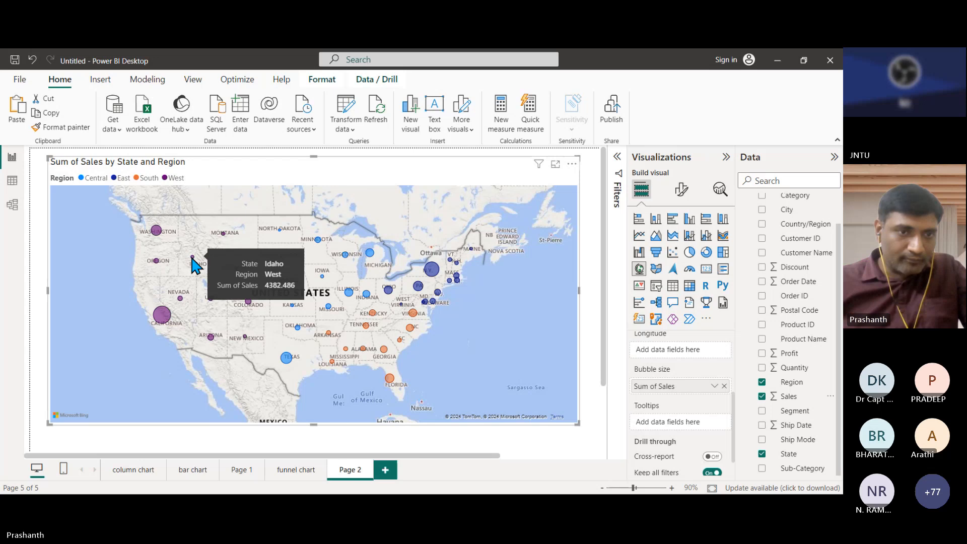
mouse_move(193, 261)
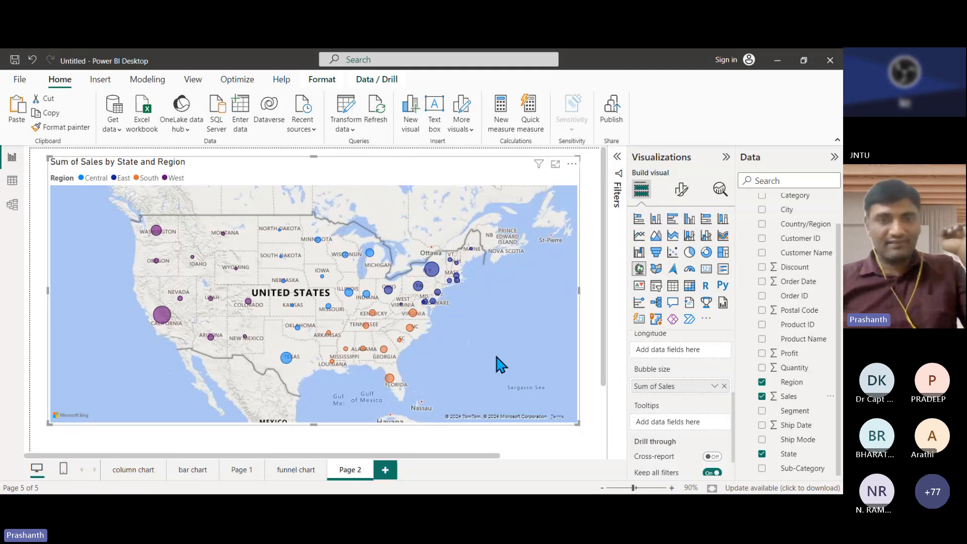
scroll(501, 364, "up", 3)
scroll(501, 364, "down", 3)
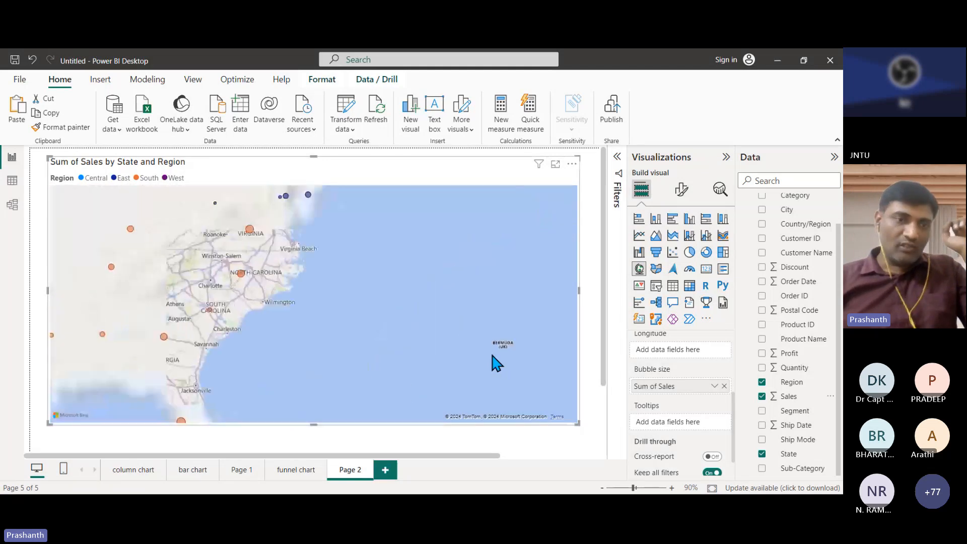
scroll(244, 363, "up", 3)
scroll(313, 352, "down", 1)
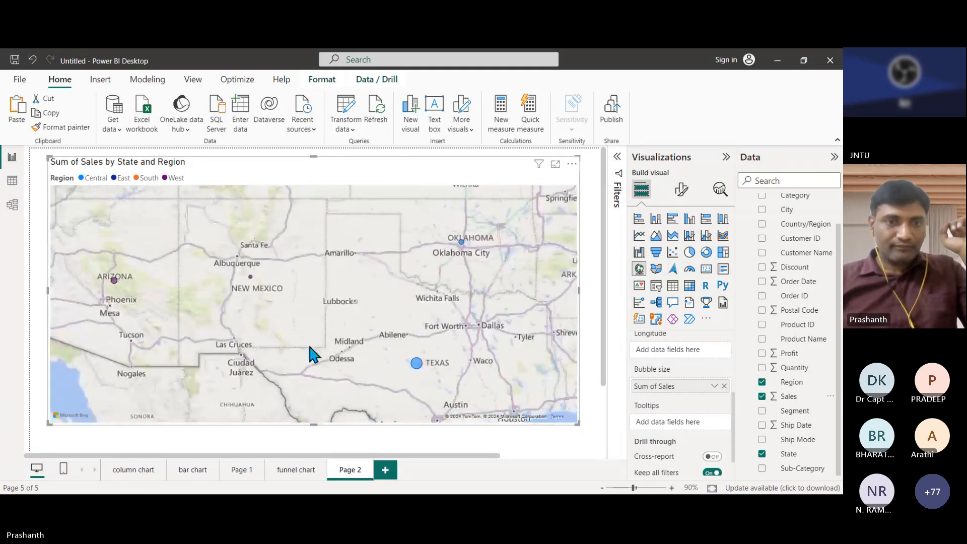
scroll(313, 348, "down", 2)
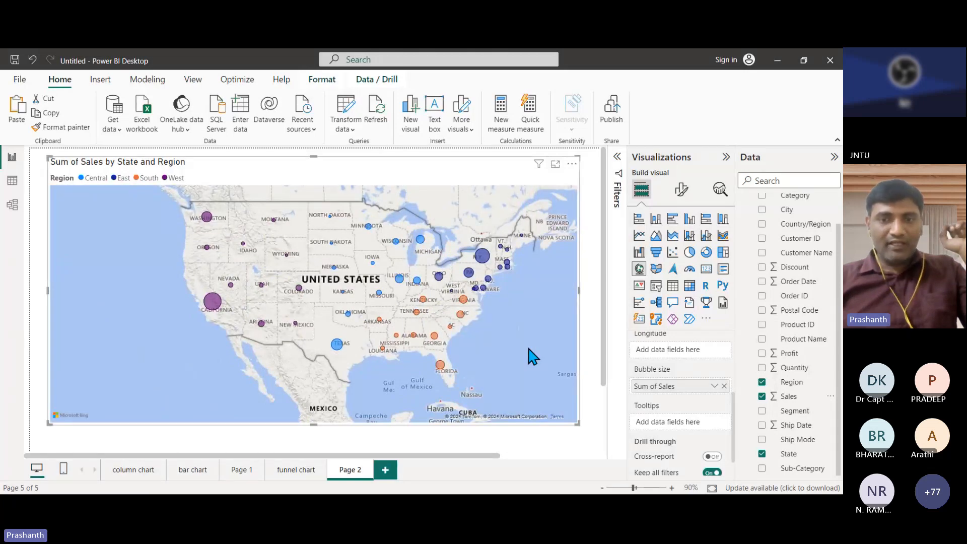
Compare the Filled map and Map versions of the visual, finishing with the Map type
scroll(670, 431, "up", 3)
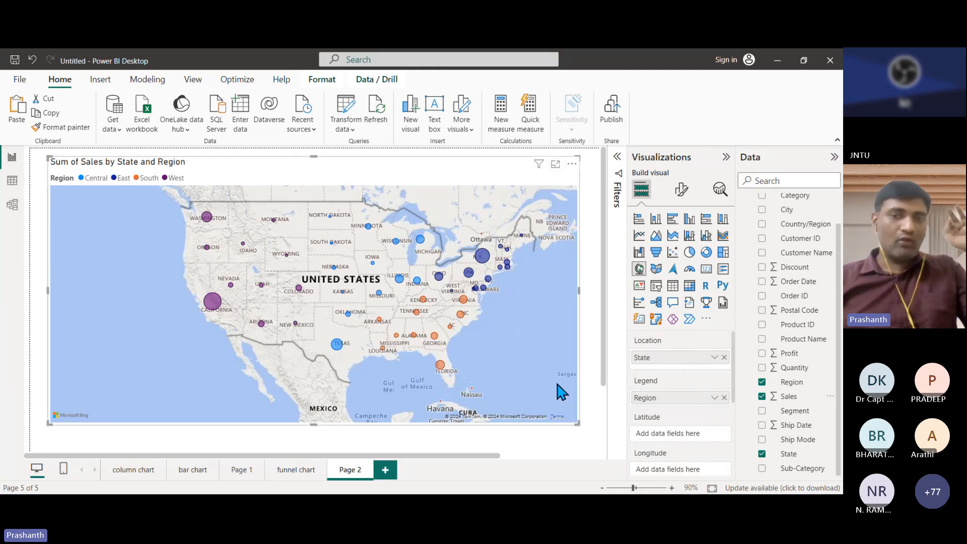
left_click(656, 269)
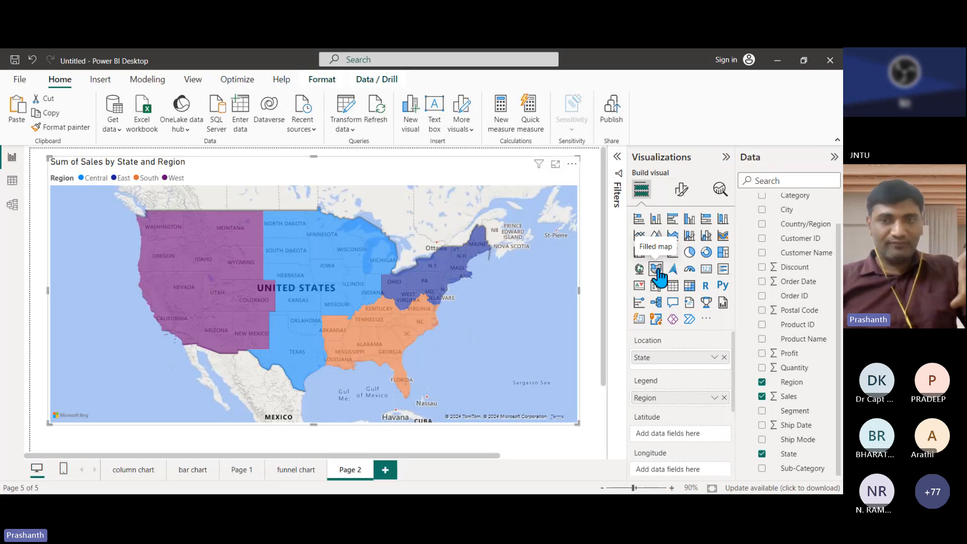
left_click(638, 272)
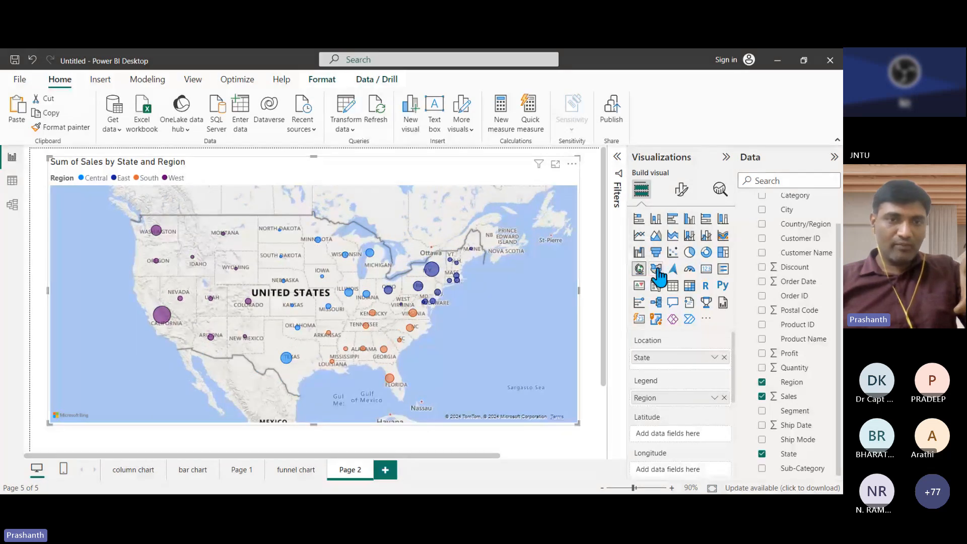
left_click(657, 269)
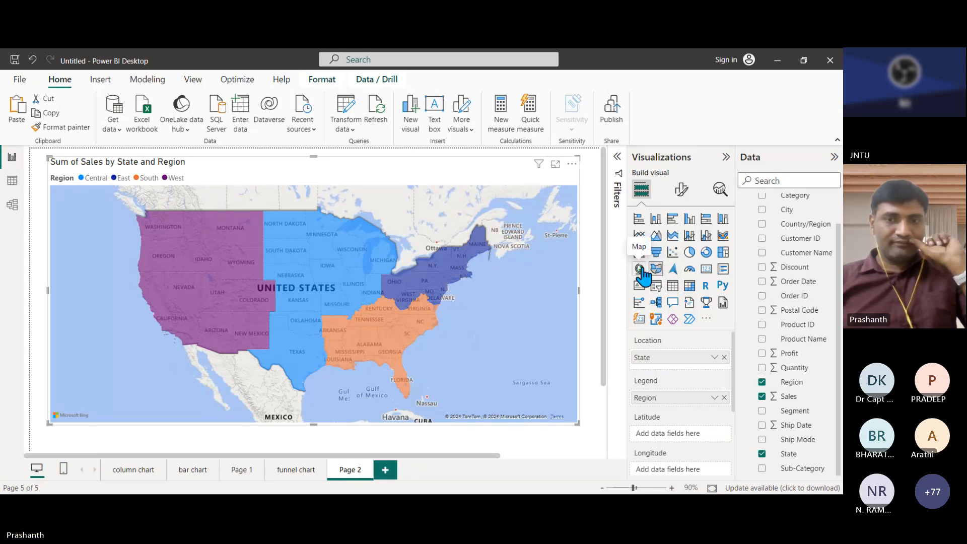
left_click(639, 269)
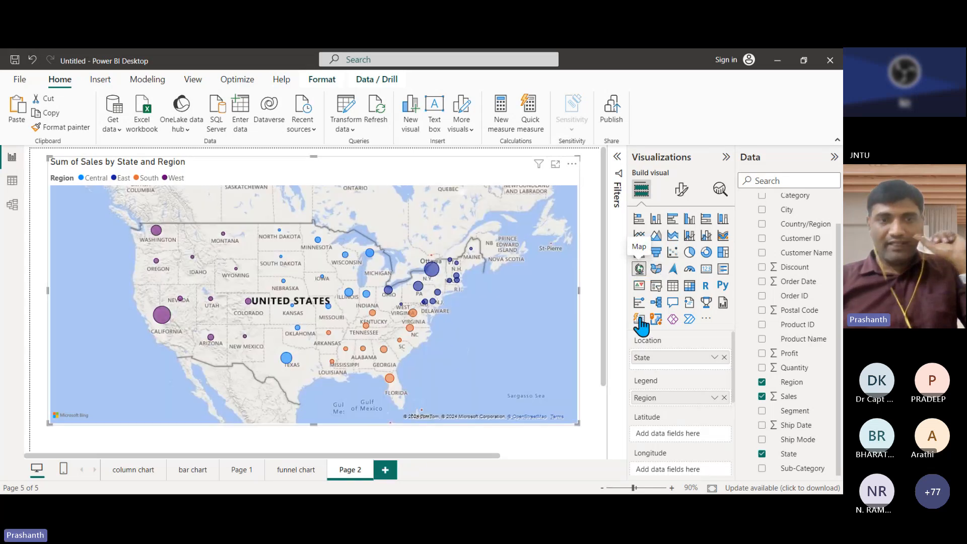
scroll(690, 373, "down", 1)
scroll(693, 398, "up", 1)
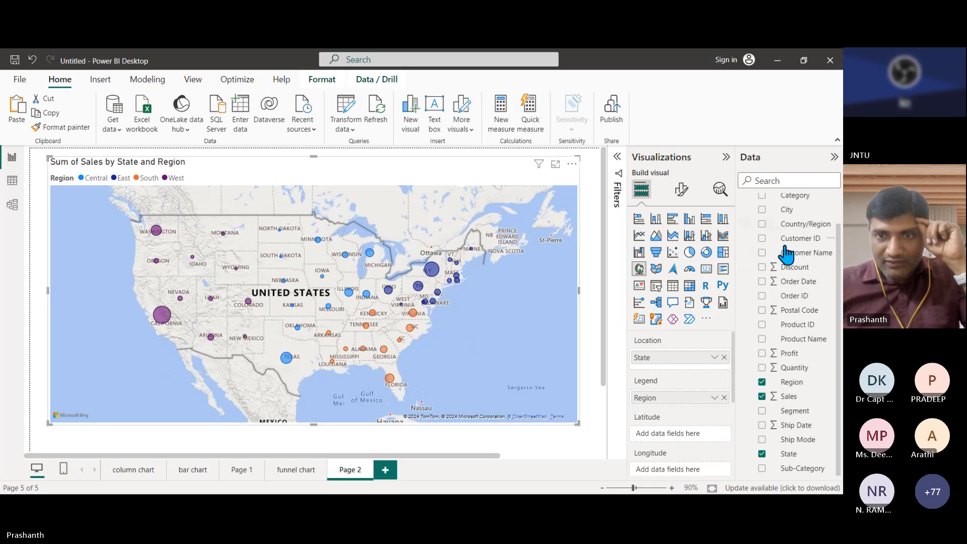
Set Category as the map's legend in place of Region and examine the category pies over California and the southeastern states
left_click_drag(812, 209, 700, 407)
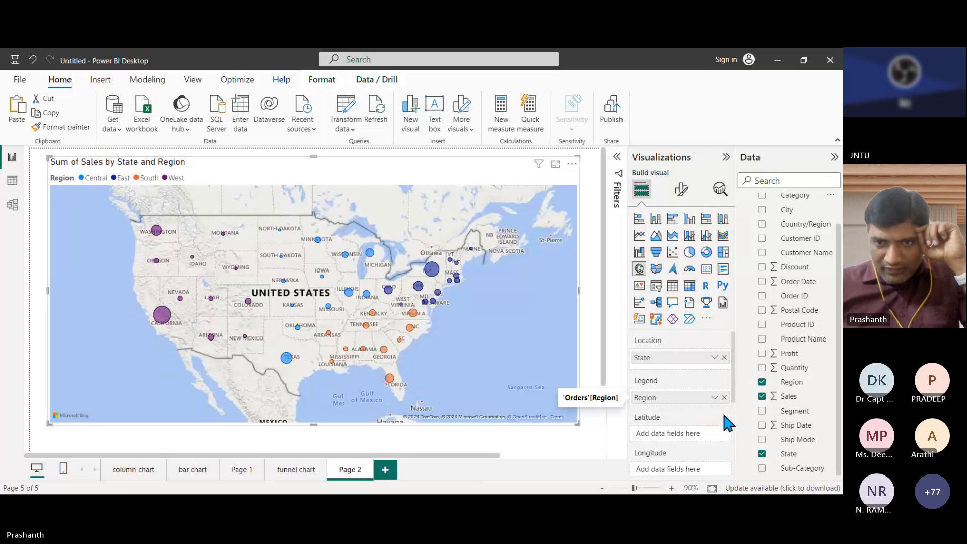
scroll(722, 410, "down", 2)
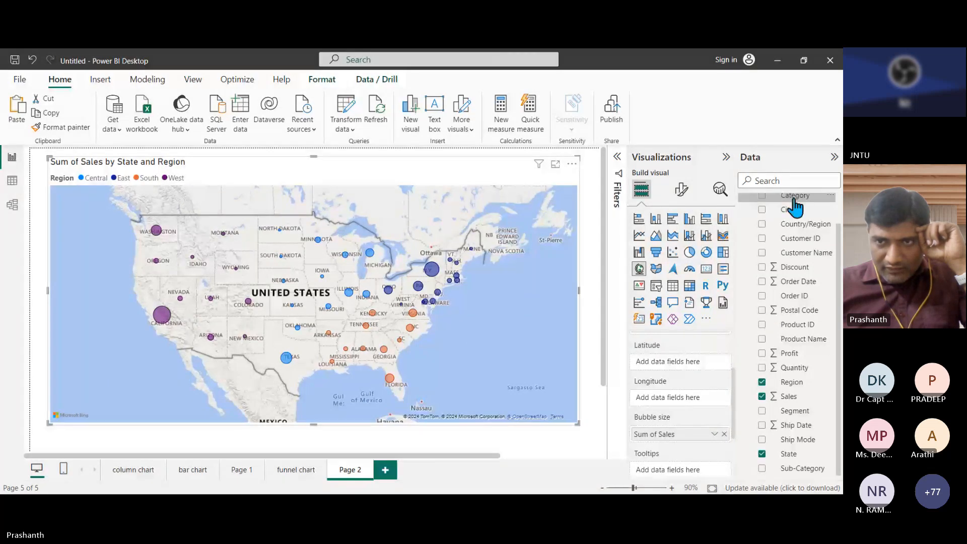
scroll(688, 408, "up", 2)
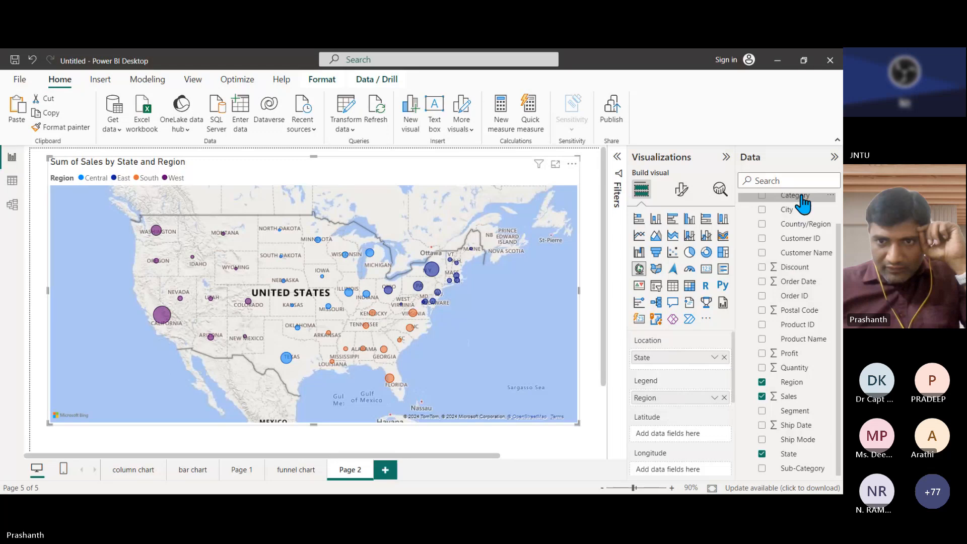
left_click_drag(804, 204, 691, 409)
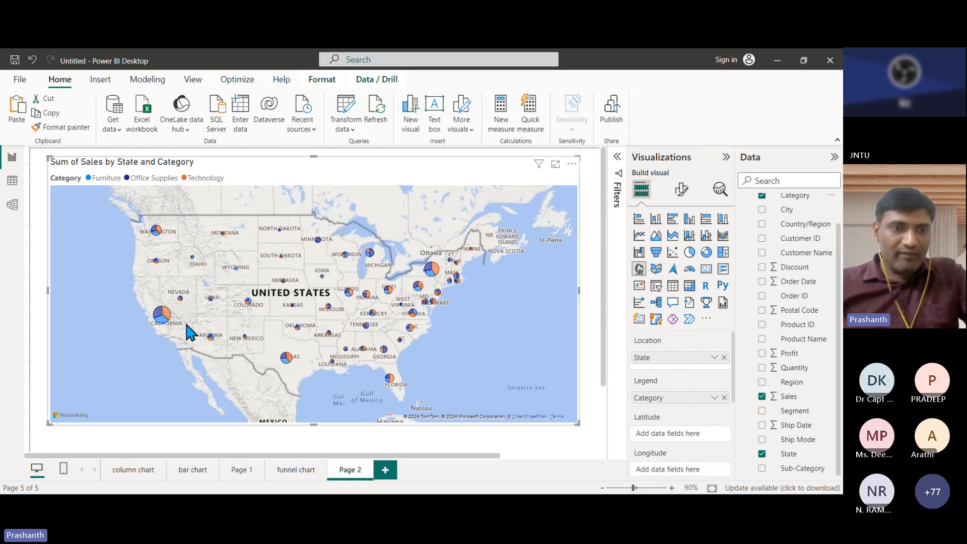
mouse_move(161, 327)
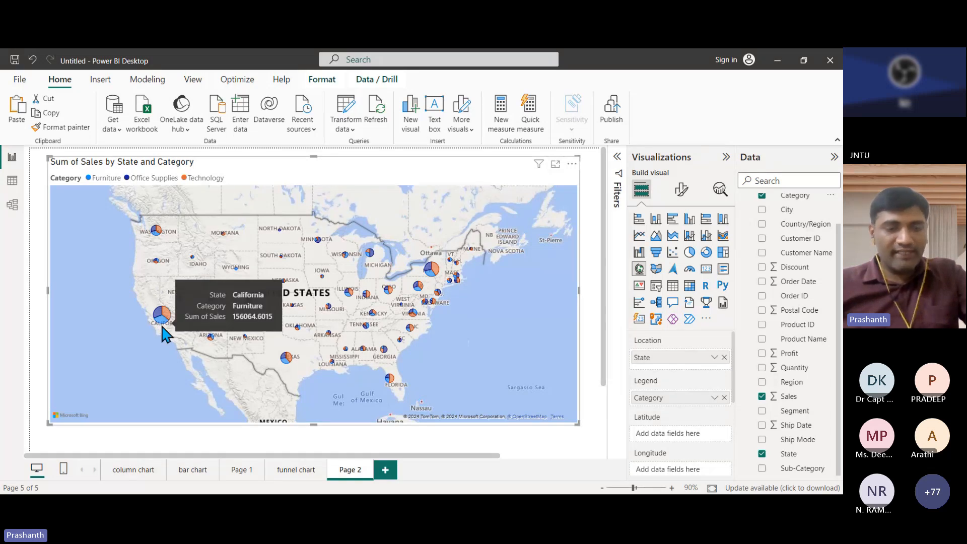
scroll(182, 337, "up", 4)
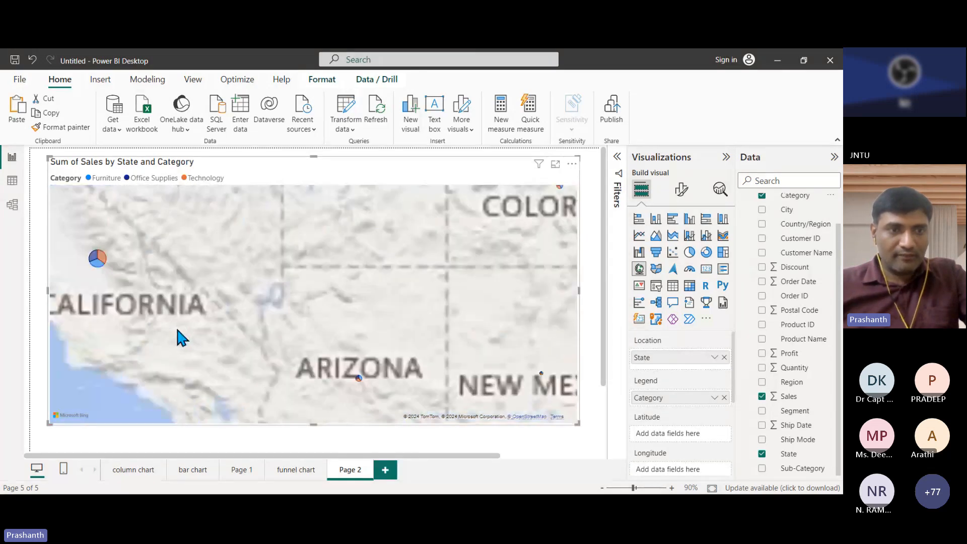
scroll(168, 317, "down", 2)
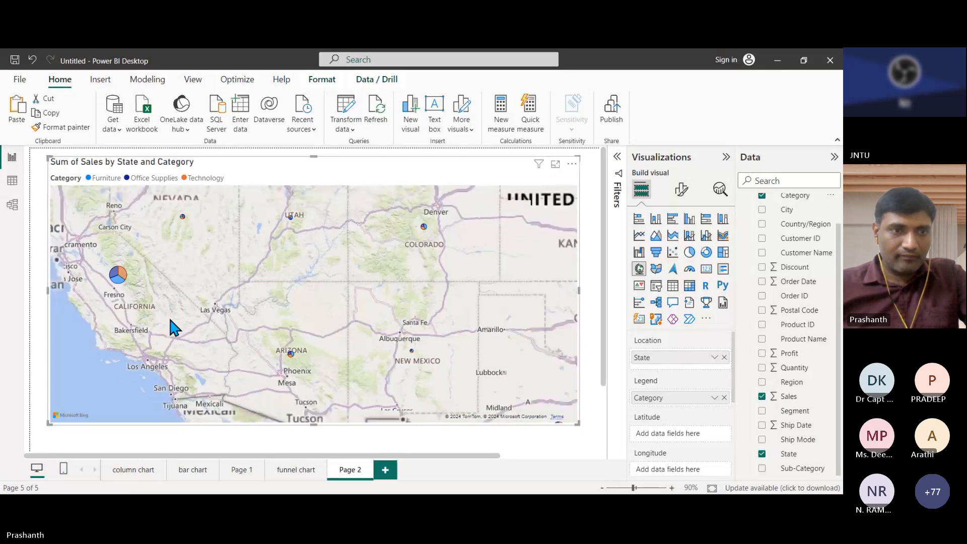
scroll(170, 320, "down", 3)
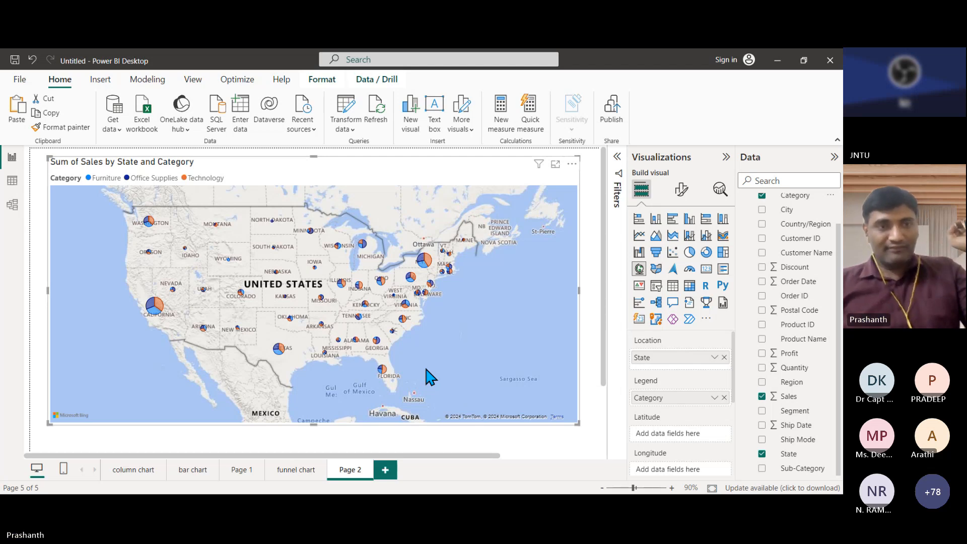
scroll(431, 376, "up", 3)
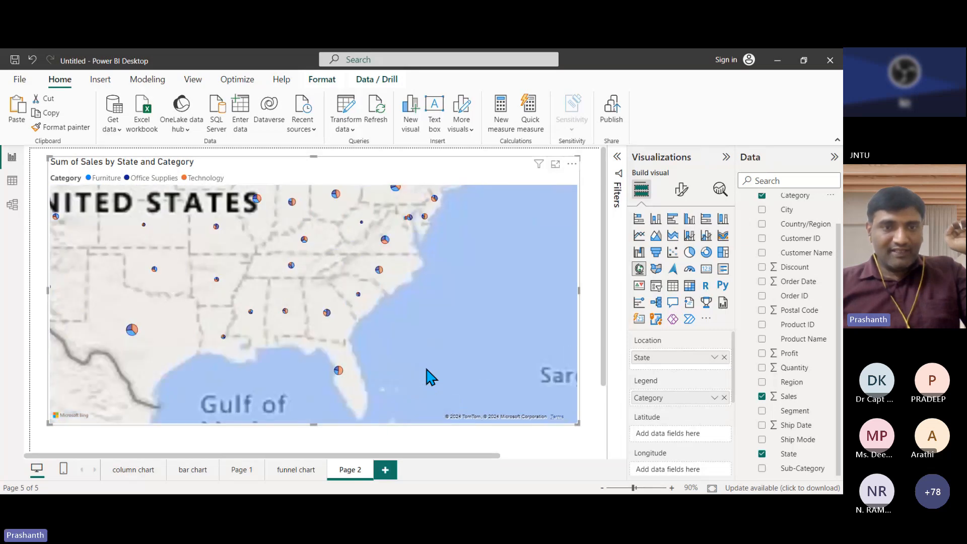
scroll(431, 377, "down", 3)
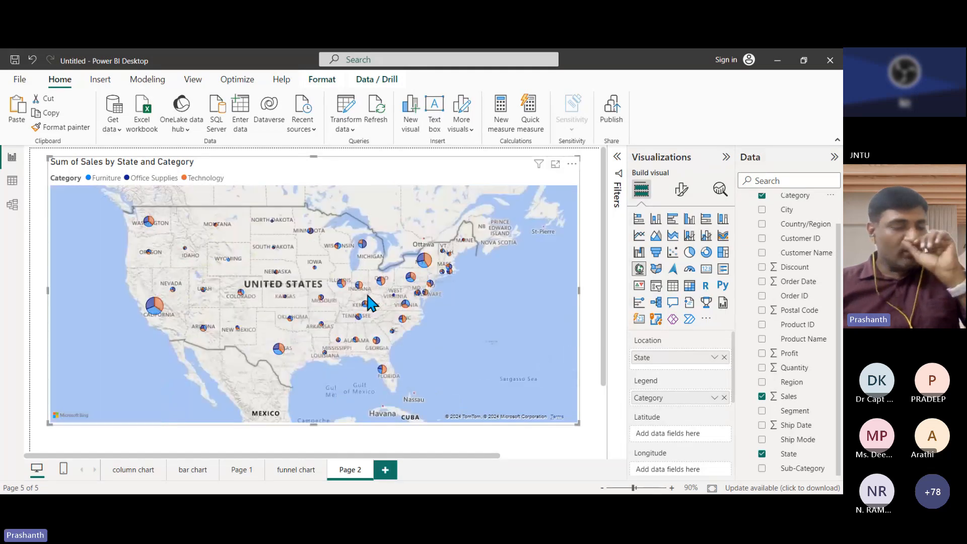
Look at the Postal Code column in the Orders data table and return to the report
left_click(11, 187)
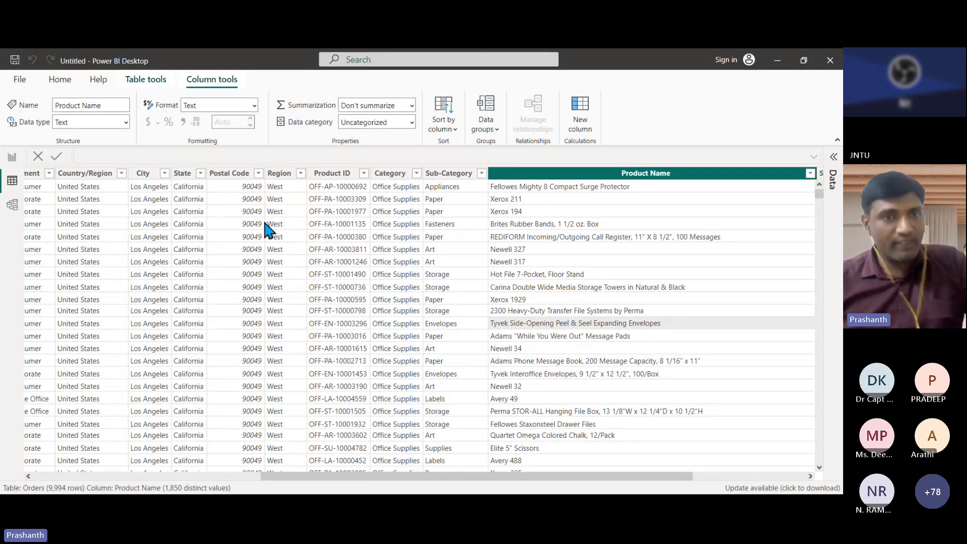
left_click(220, 227)
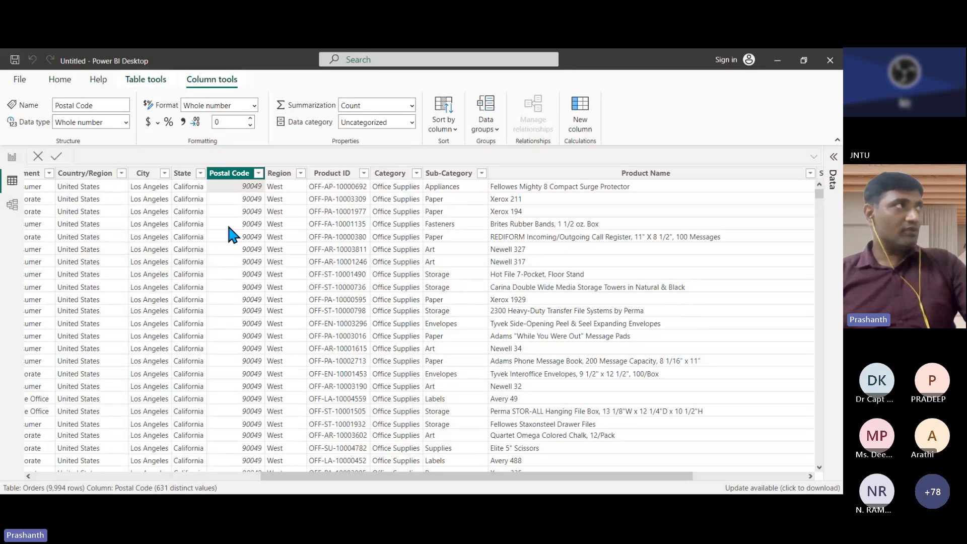
left_click(12, 157)
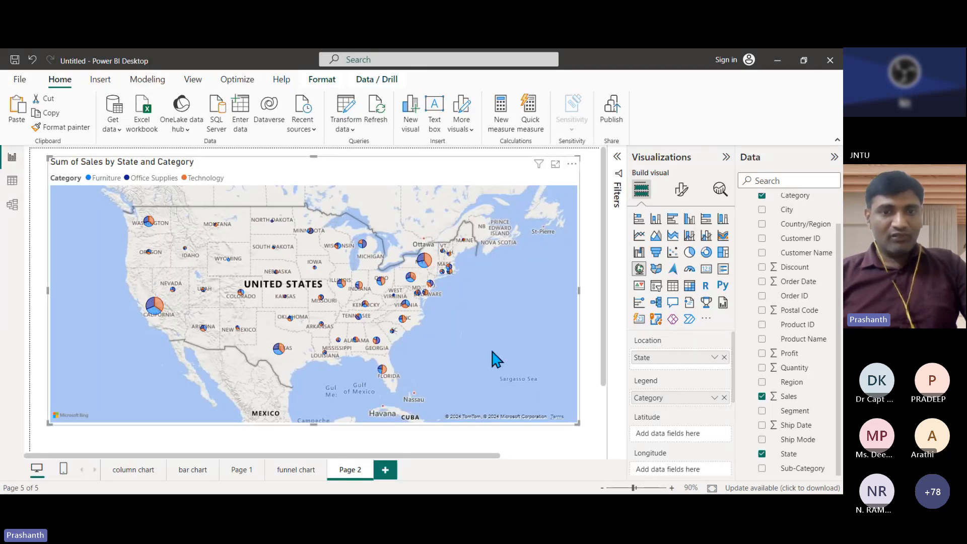
Rename the map's report page as maps
double_click(347, 473)
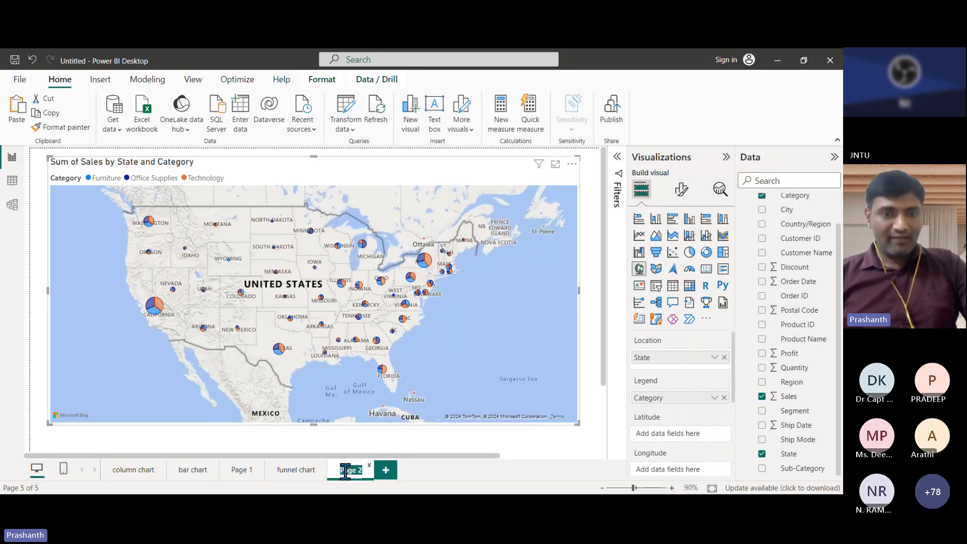
type("maps")
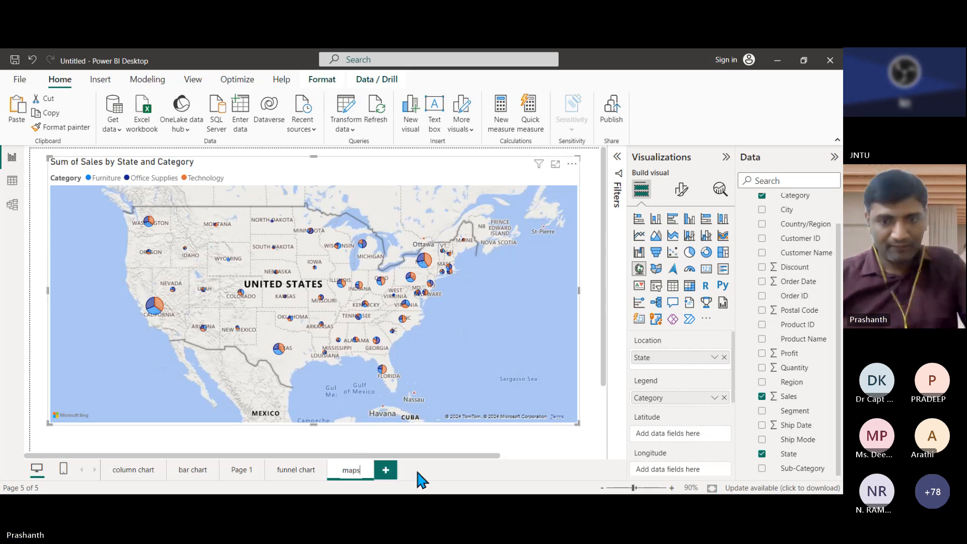
key("Return")
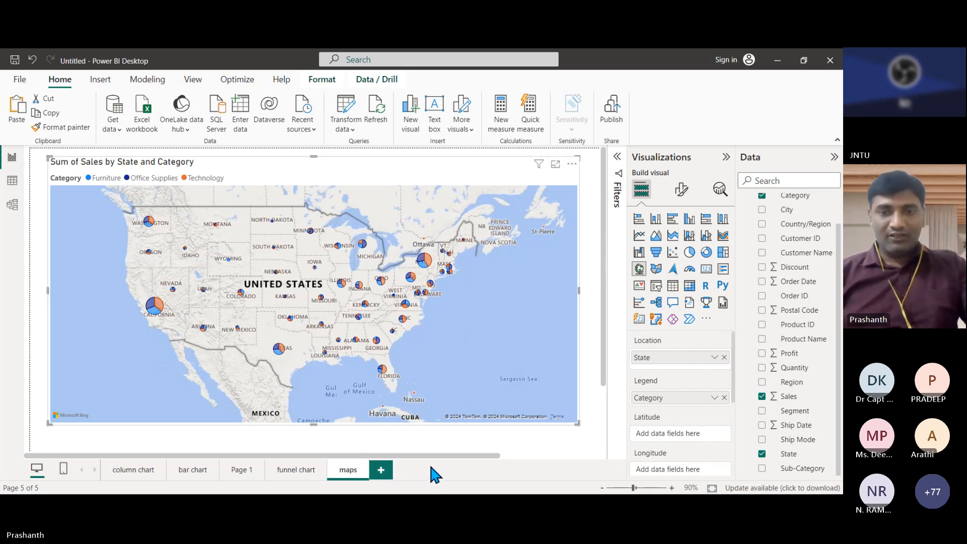
Add a new report page and place an enlarged, empty table visual on it
left_click(392, 475)
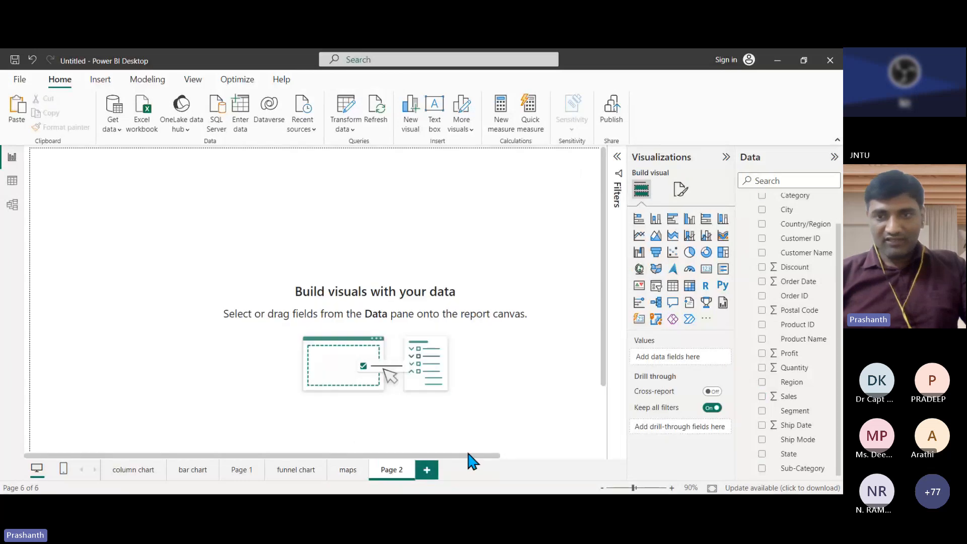
left_click(673, 286)
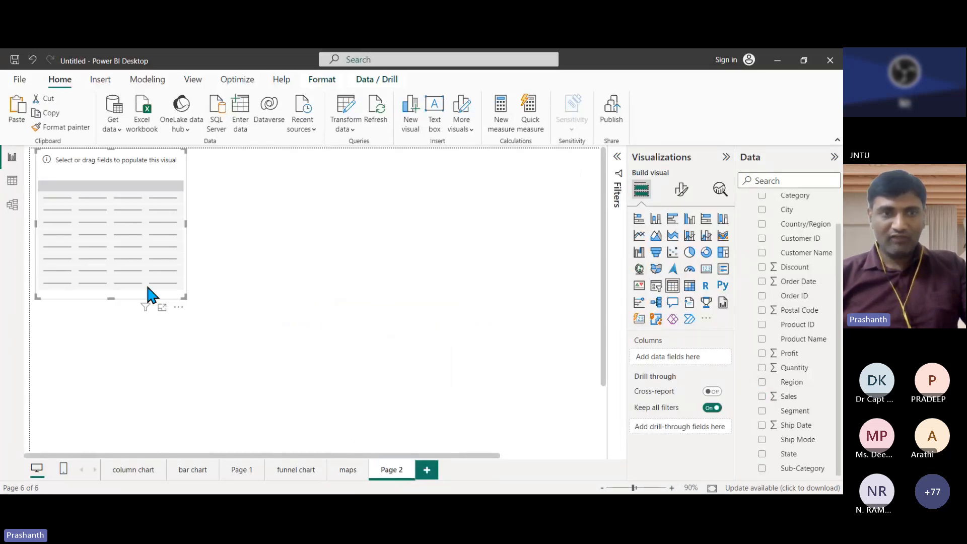
left_click_drag(185, 297, 276, 358)
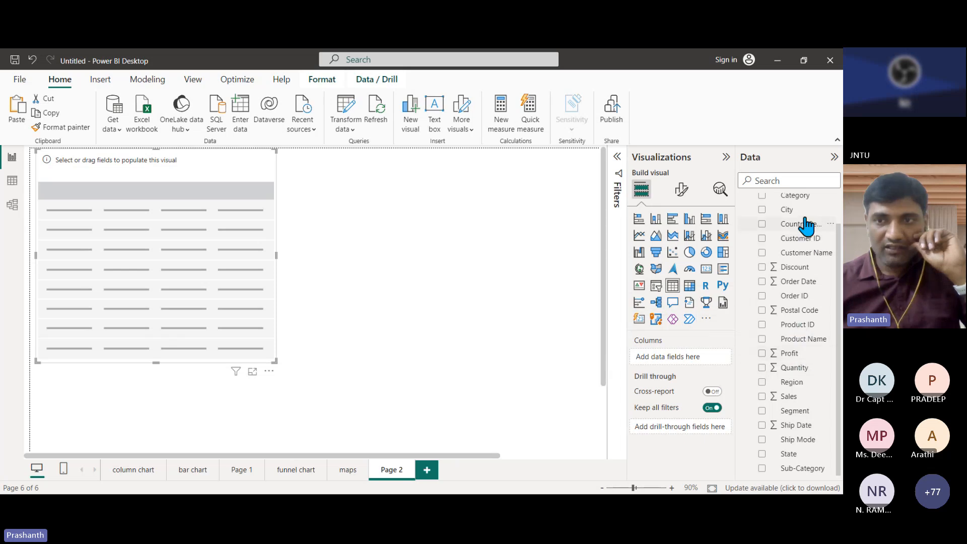
Populate the table visual with the columns Category, Region and Sales, in that order
left_click_drag(796, 196, 698, 368)
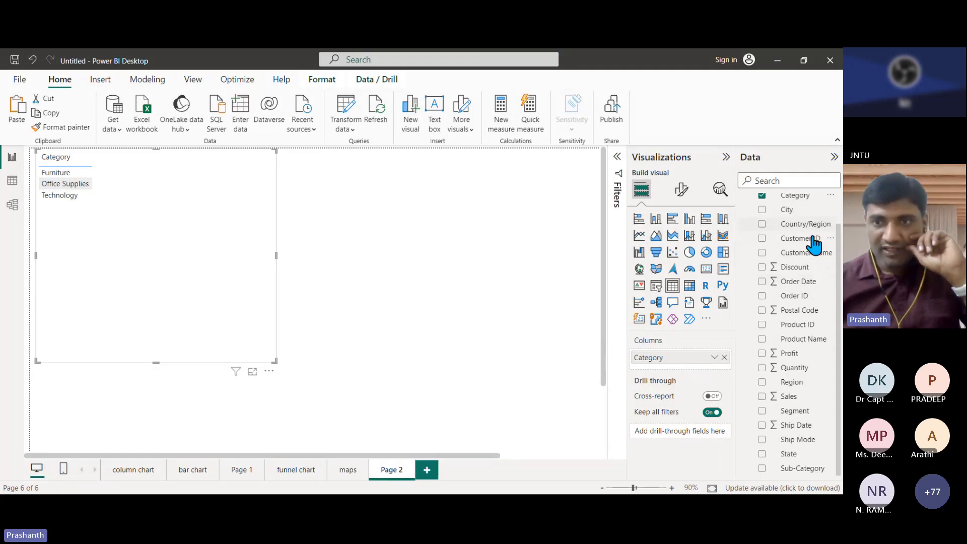
left_click_drag(802, 398, 708, 379)
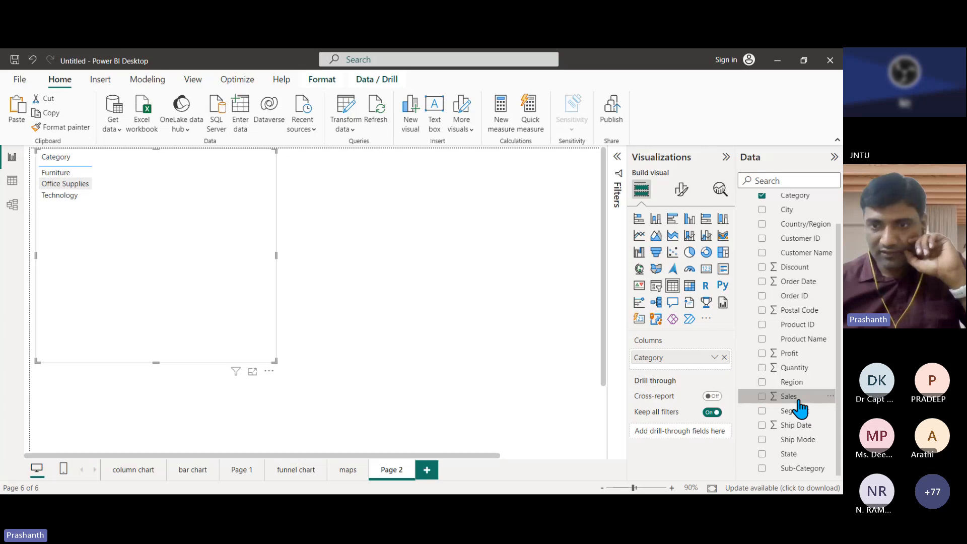
left_click_drag(799, 403, 690, 371)
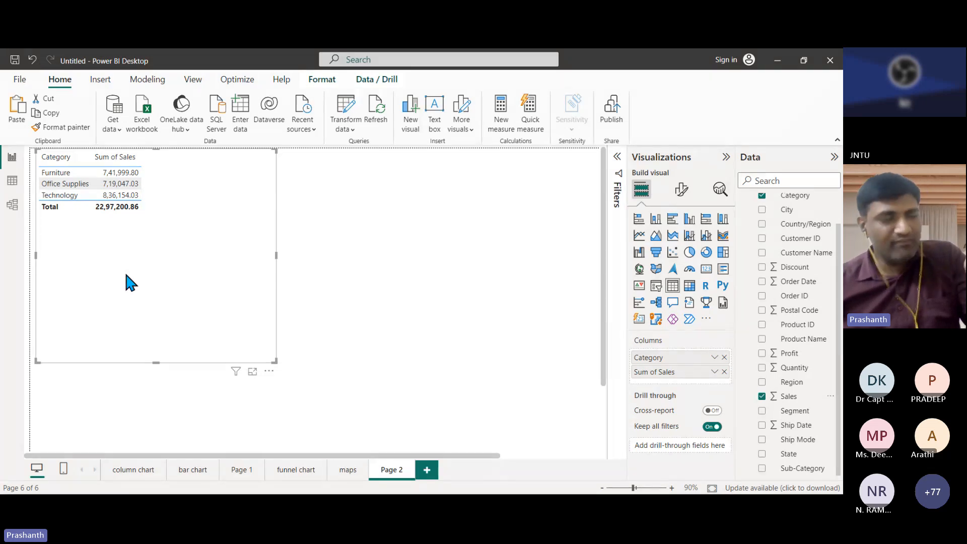
left_click(12, 182)
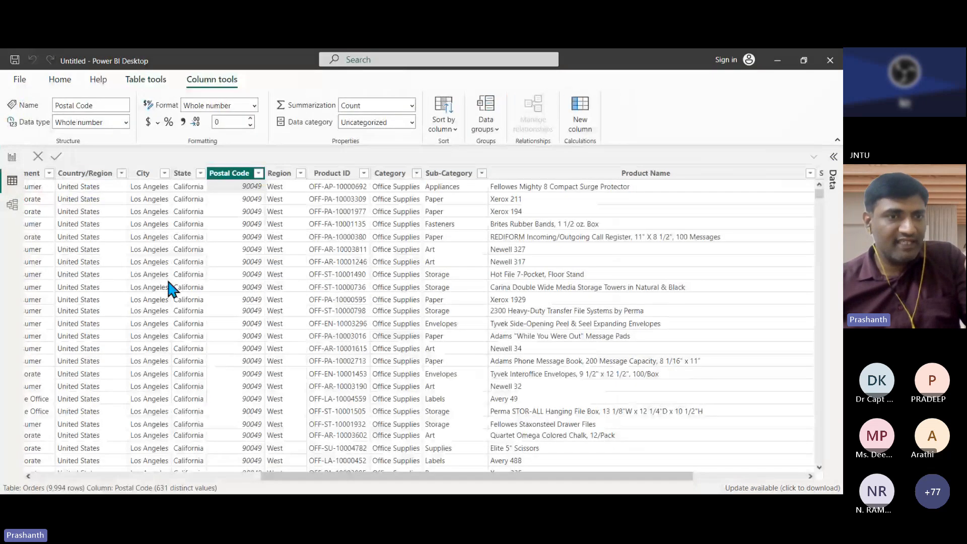
left_click(12, 157)
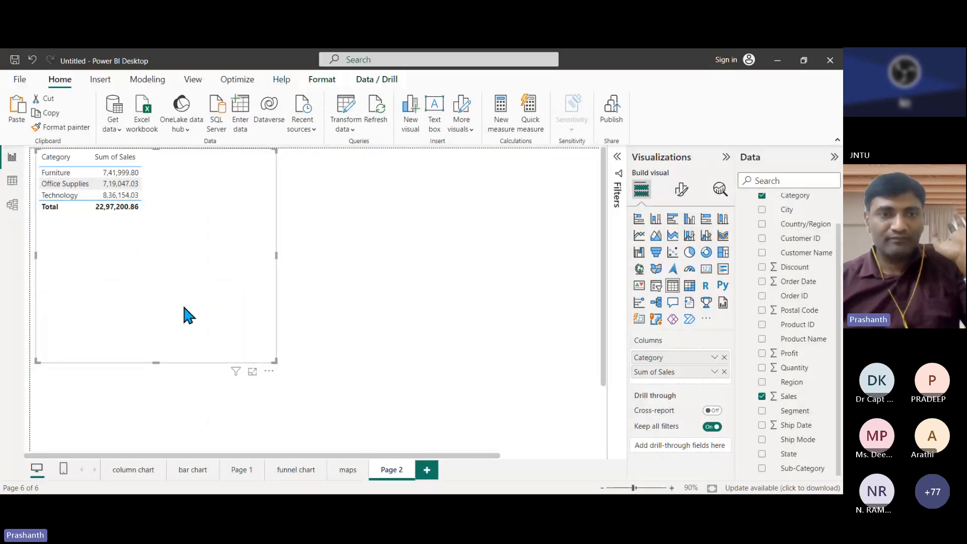
left_click_drag(794, 382, 706, 379)
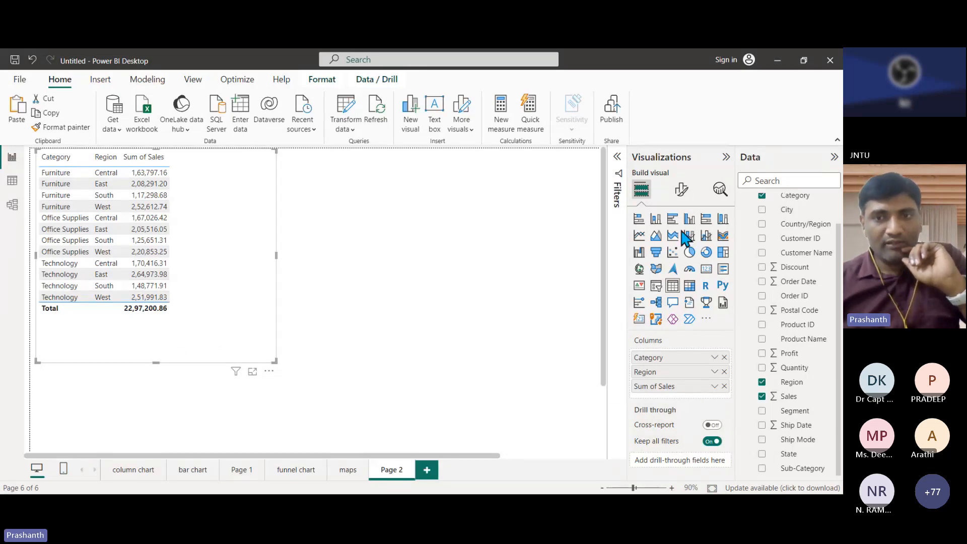
Format the table's values with font size 14 and a purple text color
left_click(683, 194)
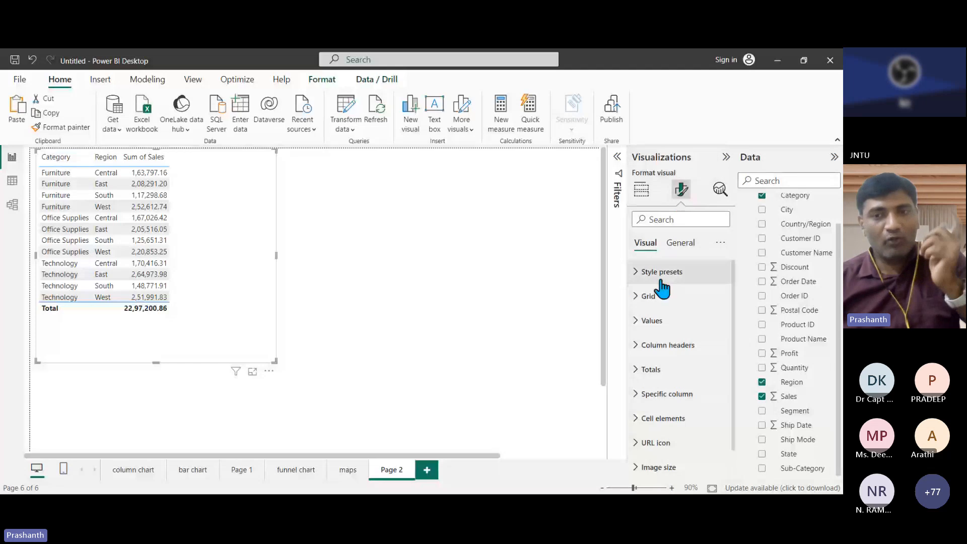
left_click(639, 325)
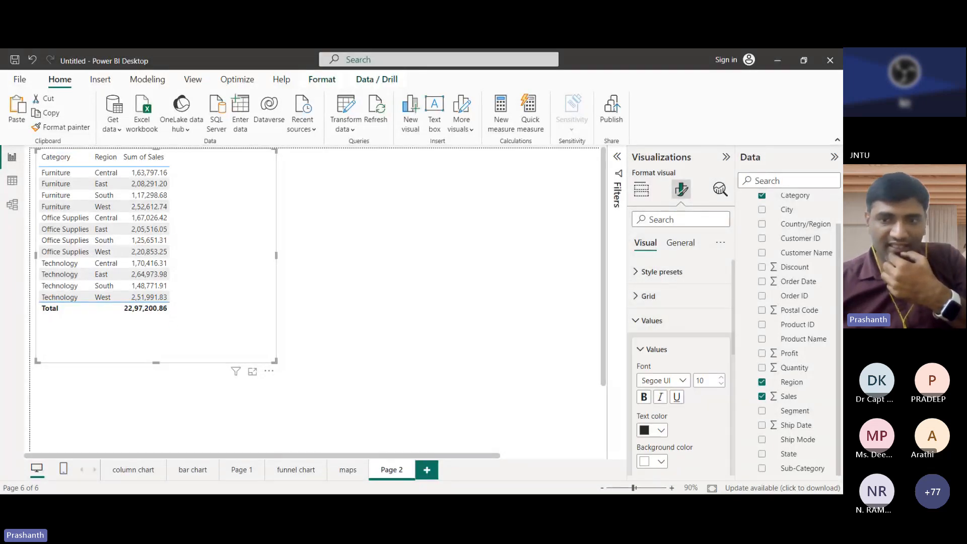
left_click(721, 377)
left_click(722, 378)
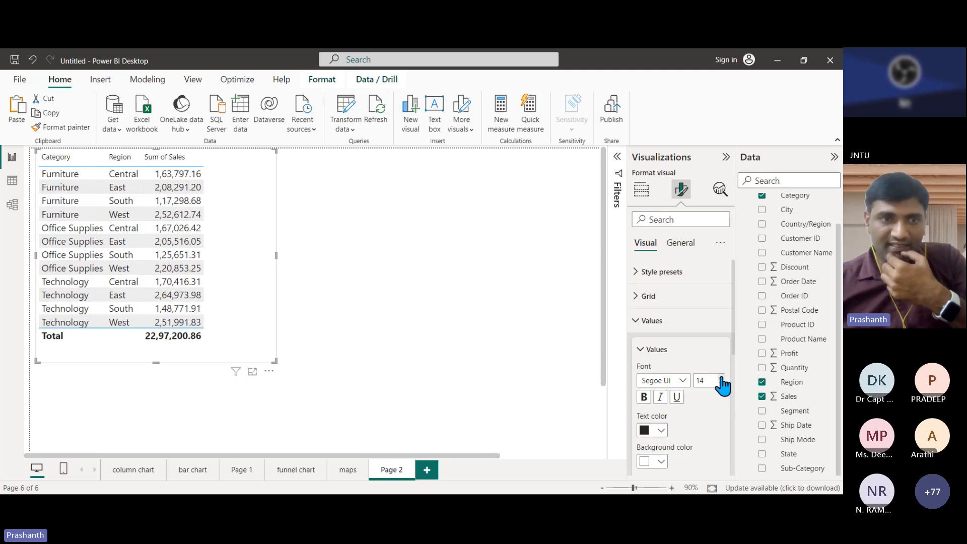
left_click(722, 378)
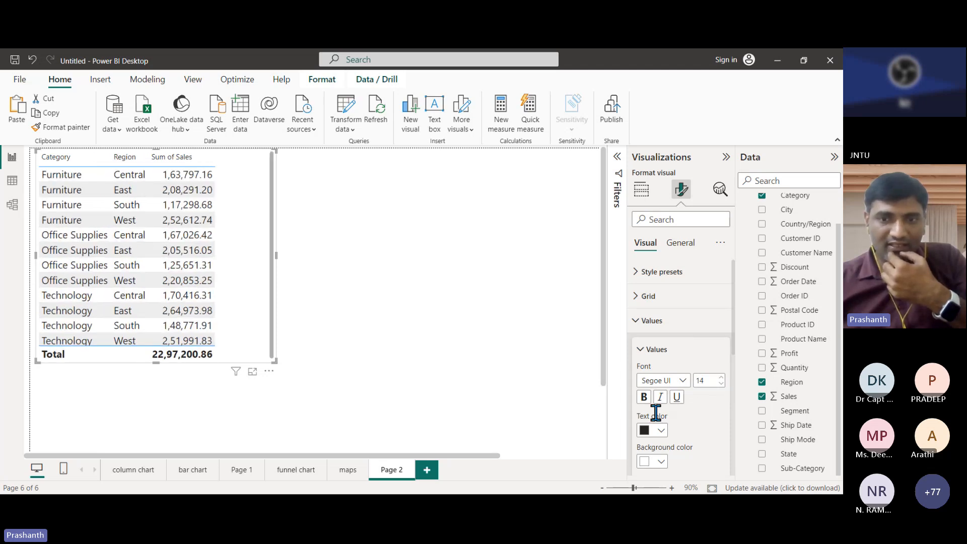
left_click(655, 430)
left_click(681, 385)
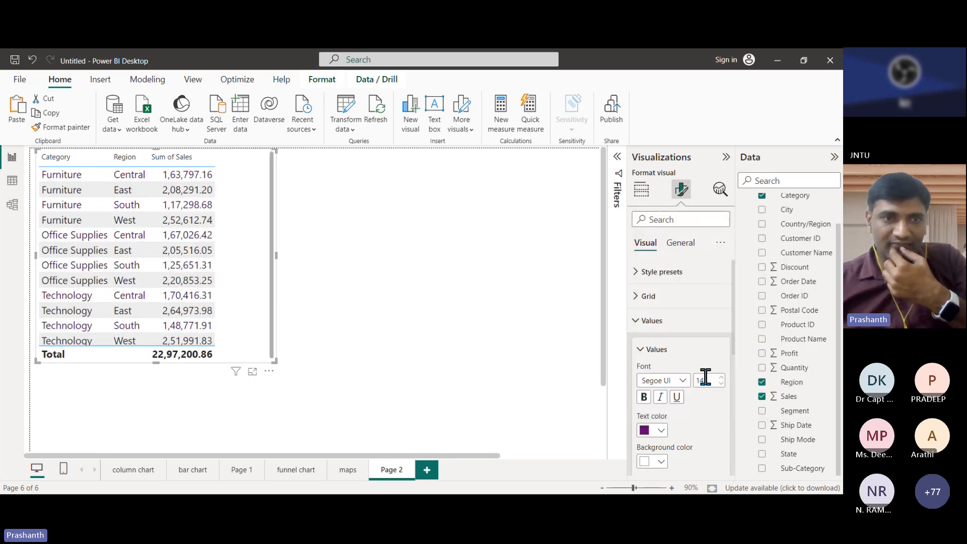
Give the table's values a white background, dark grey alternate text and a gold alternate background
scroll(681, 396, "down", 2)
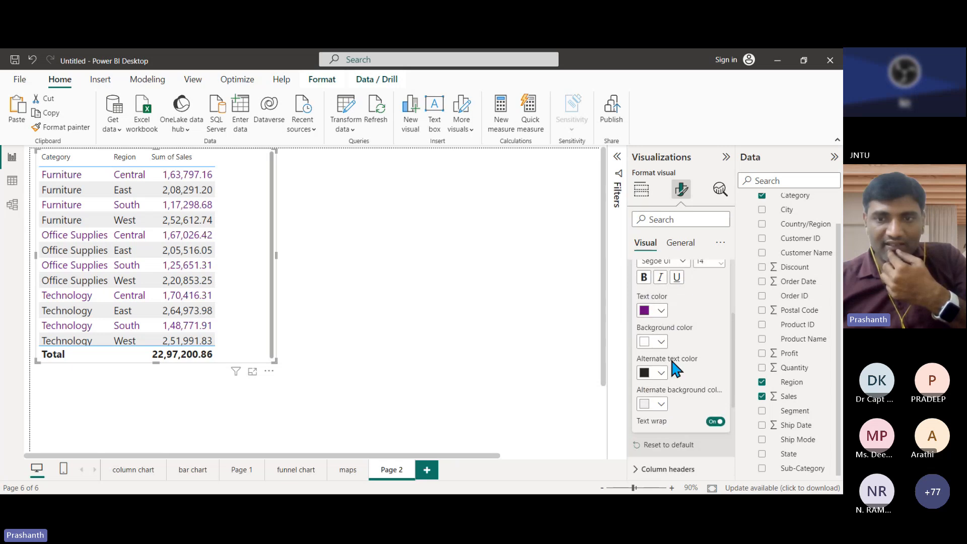
left_click(661, 343)
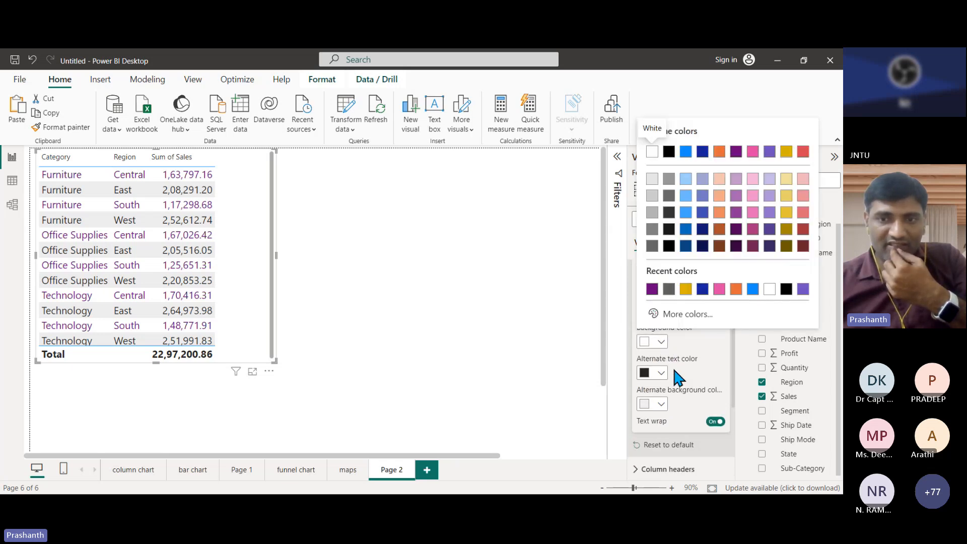
left_click(659, 375)
left_click(663, 375)
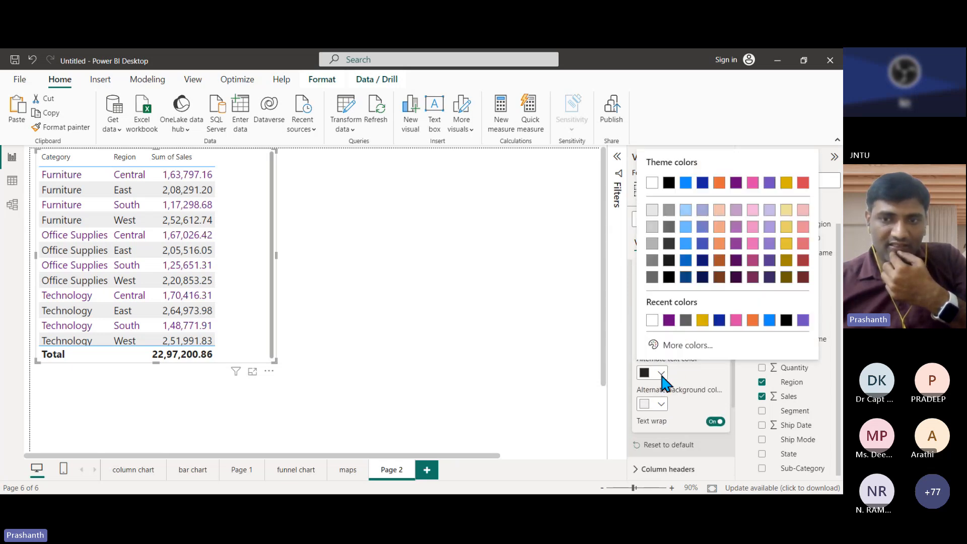
left_click(686, 324)
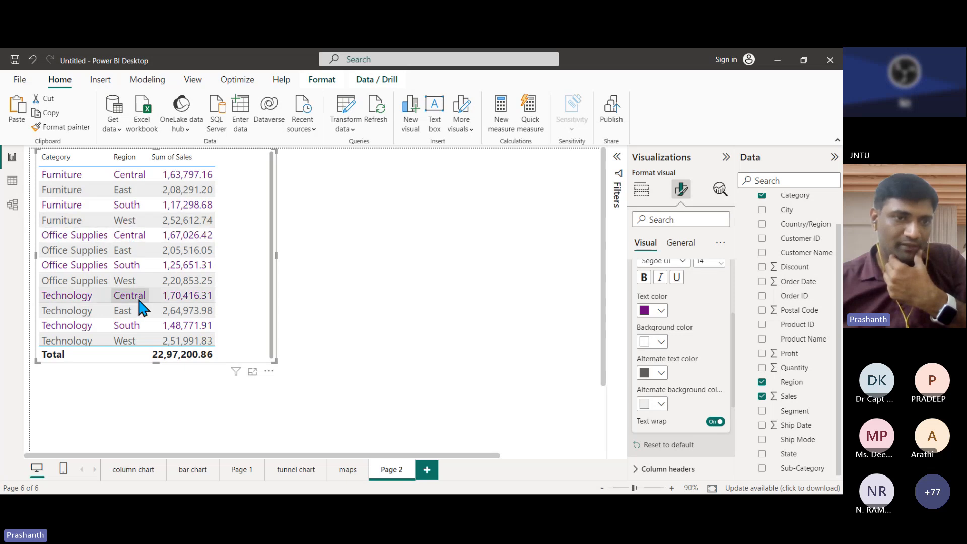
left_click(662, 405)
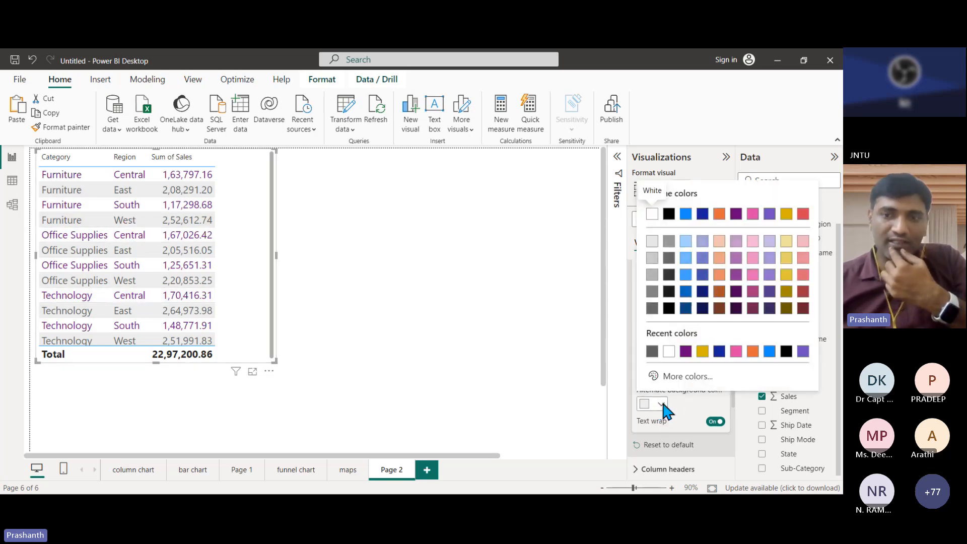
left_click(703, 351)
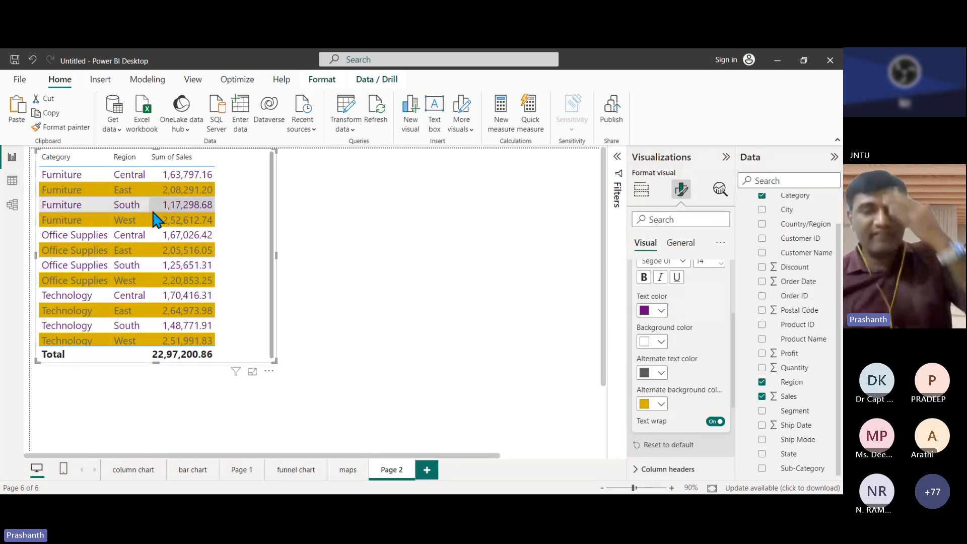
Try the values' text wrap off and back on, and make the table visual slightly narrower
left_click(716, 422)
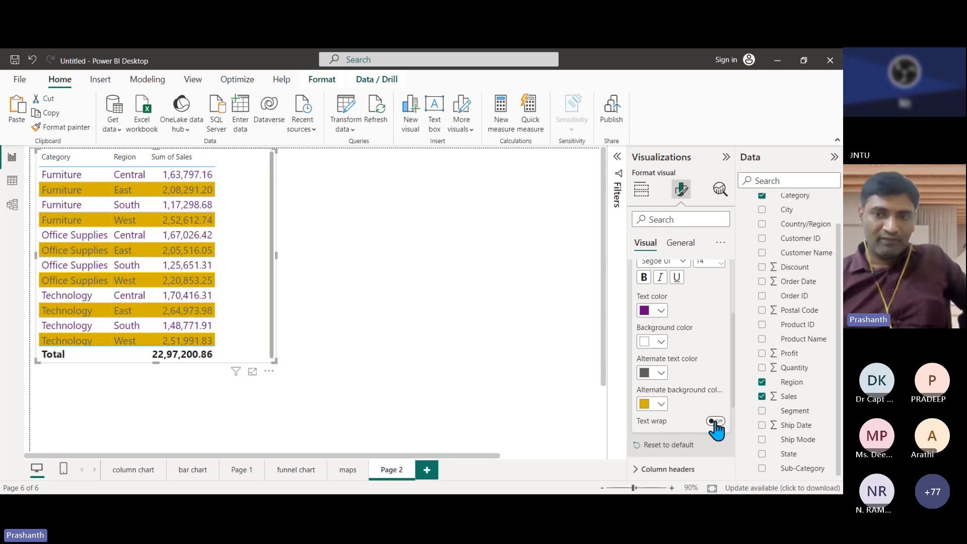
left_click(715, 422)
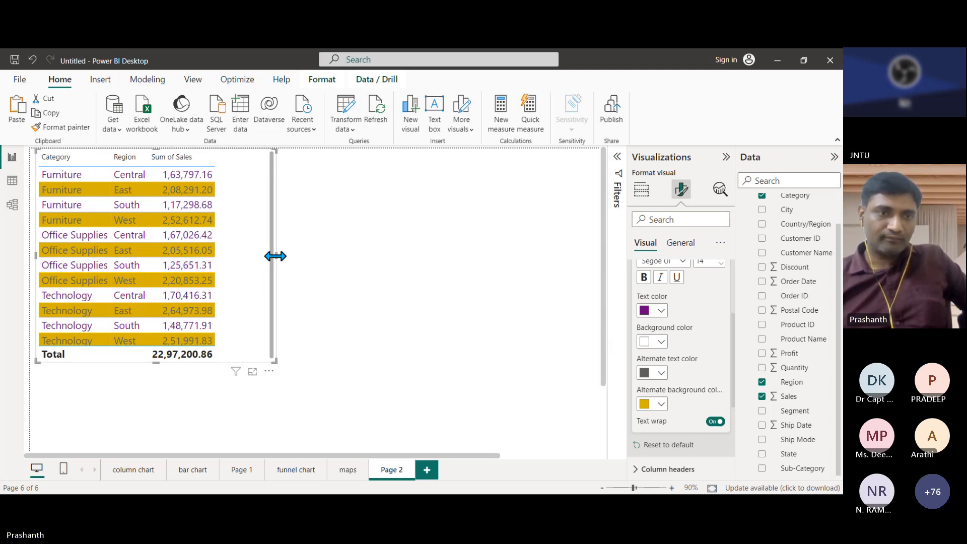
left_click_drag(275, 256, 288, 293)
left_click_drag(290, 342, 270, 331)
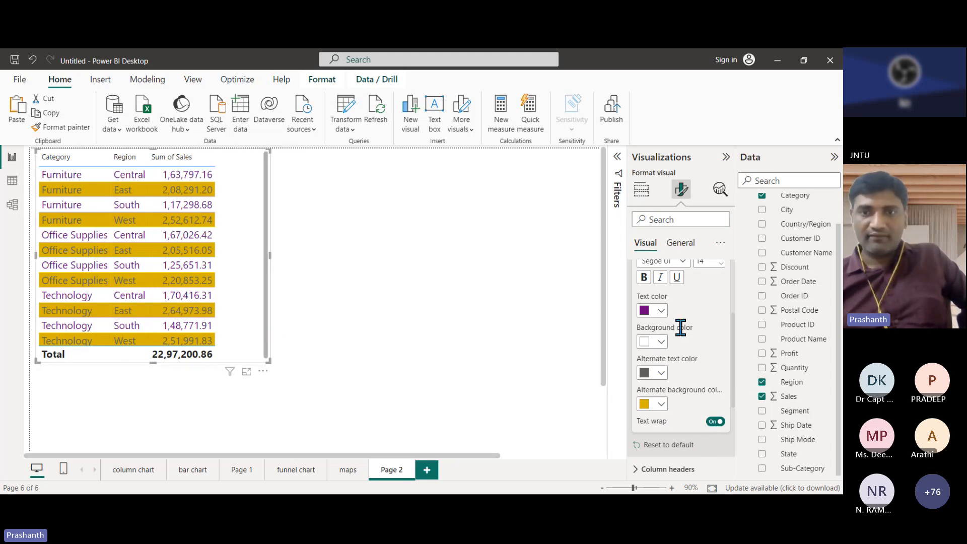
Set the font size of the table's column headers to 17
scroll(682, 333, "up", 1)
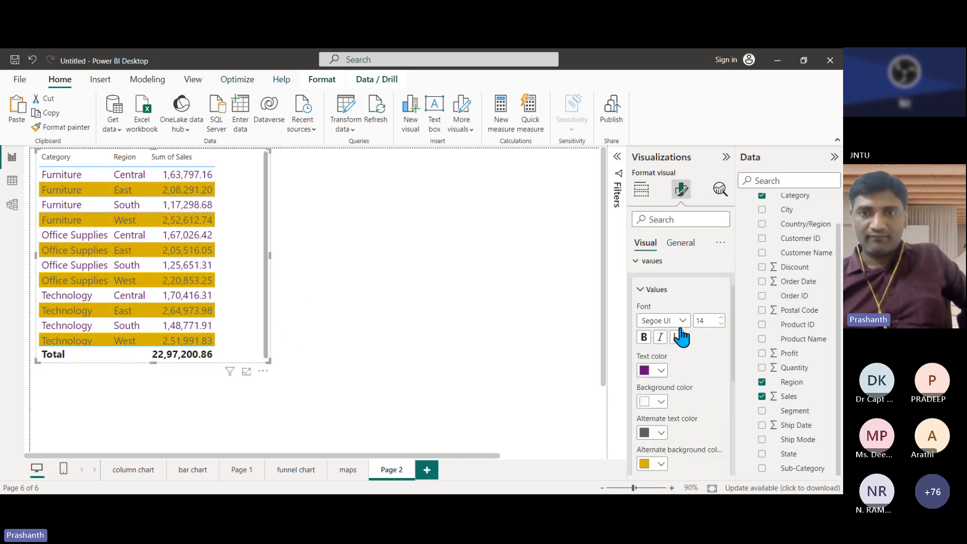
left_click(640, 292)
left_click(637, 339)
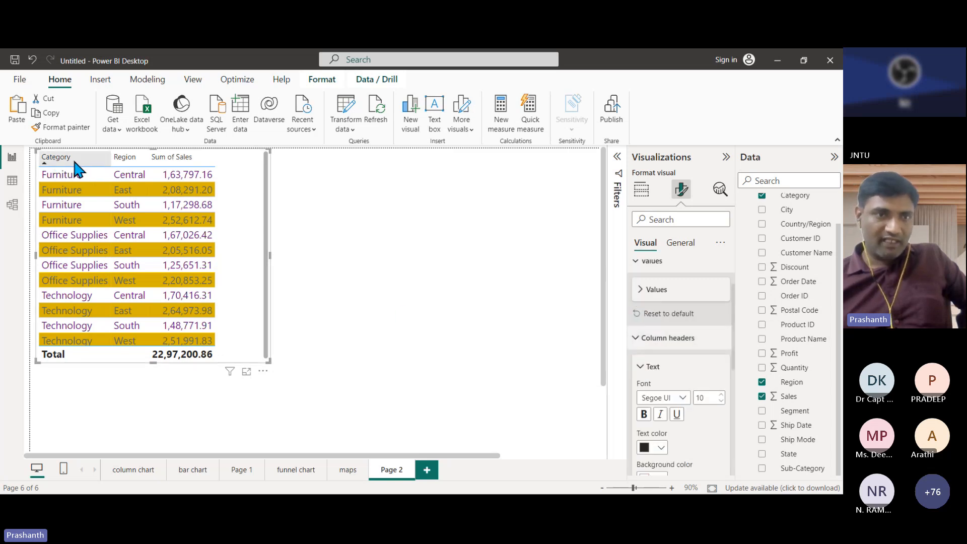
scroll(673, 398, "down", 1)
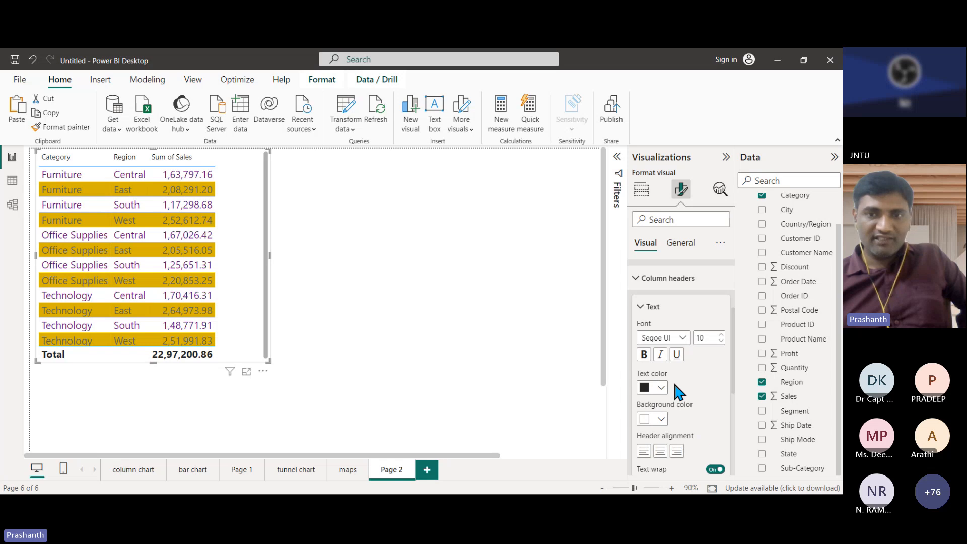
left_click(721, 334)
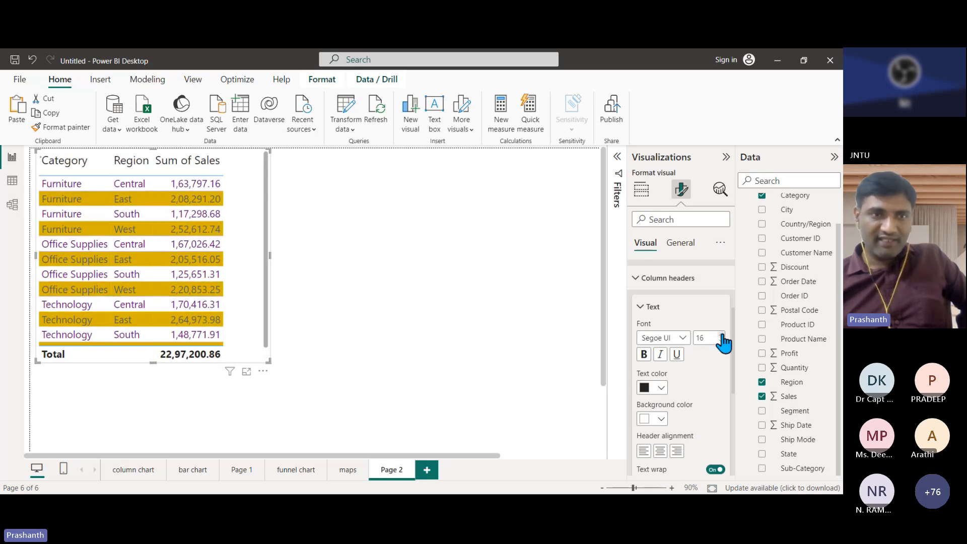
left_click(721, 335)
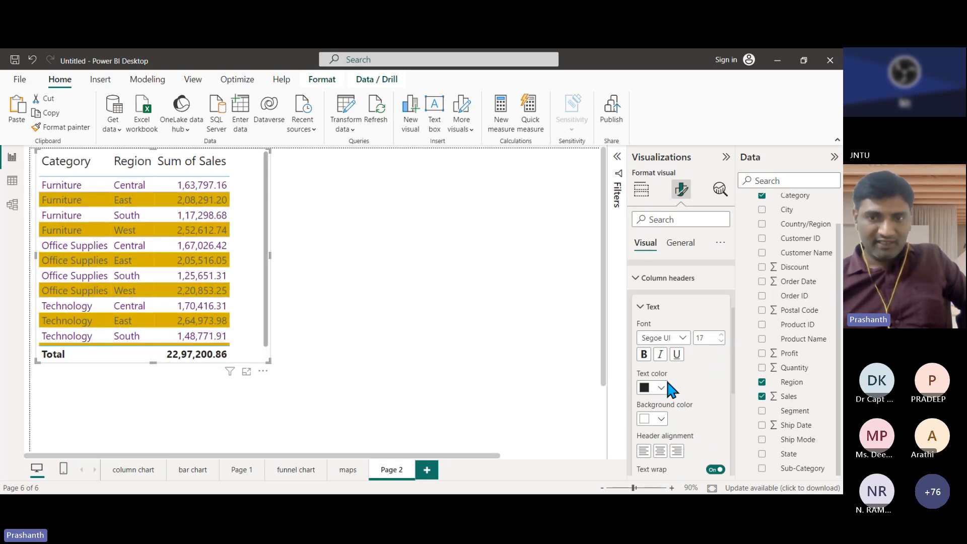
scroll(670, 422, "down", 2)
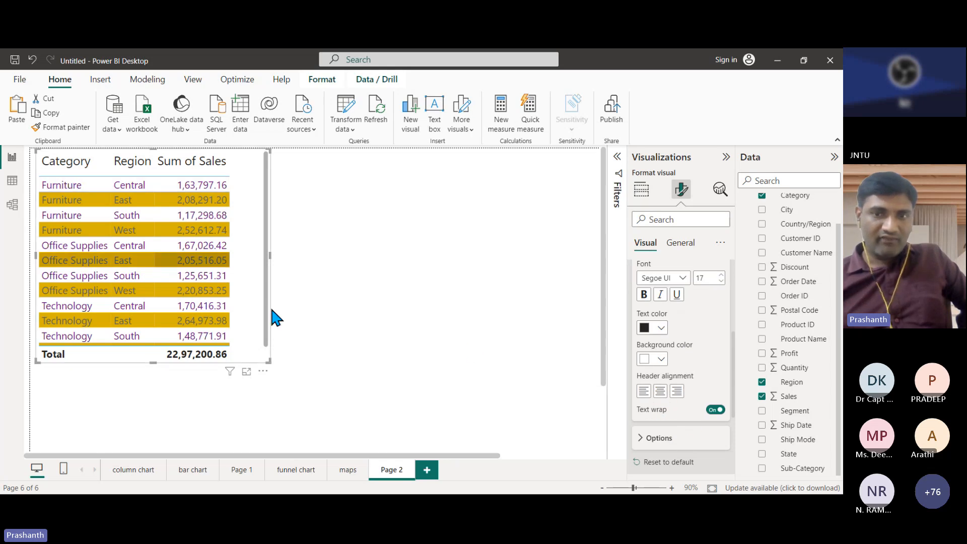
Try center, right and left alignment for the table's column headers and settle on center
left_click(661, 392)
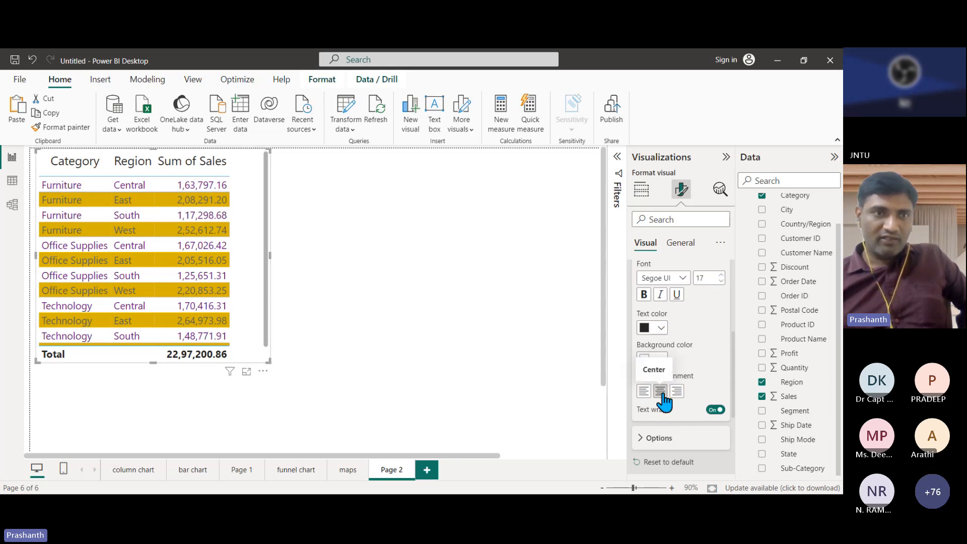
left_click(676, 392)
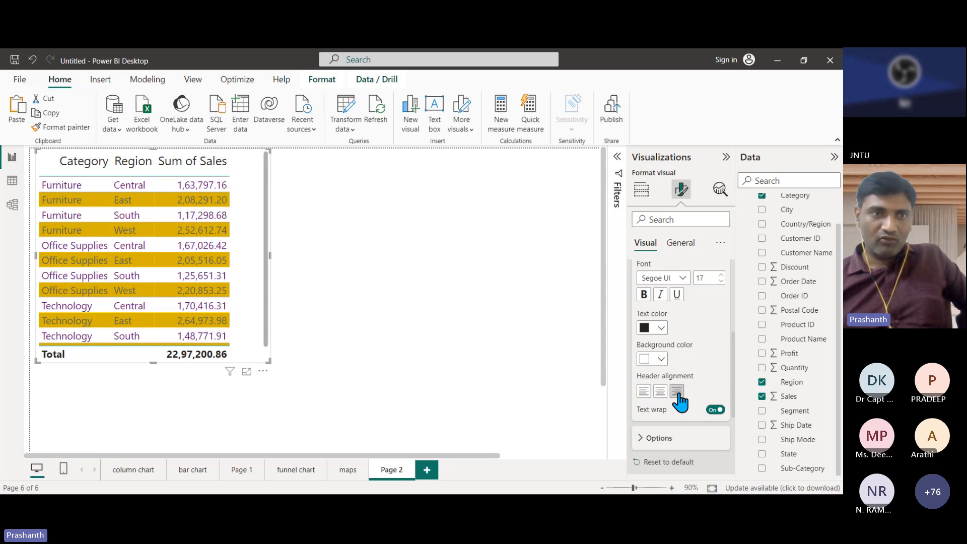
left_click(645, 393)
left_click(662, 393)
scroll(666, 383, "down", 2)
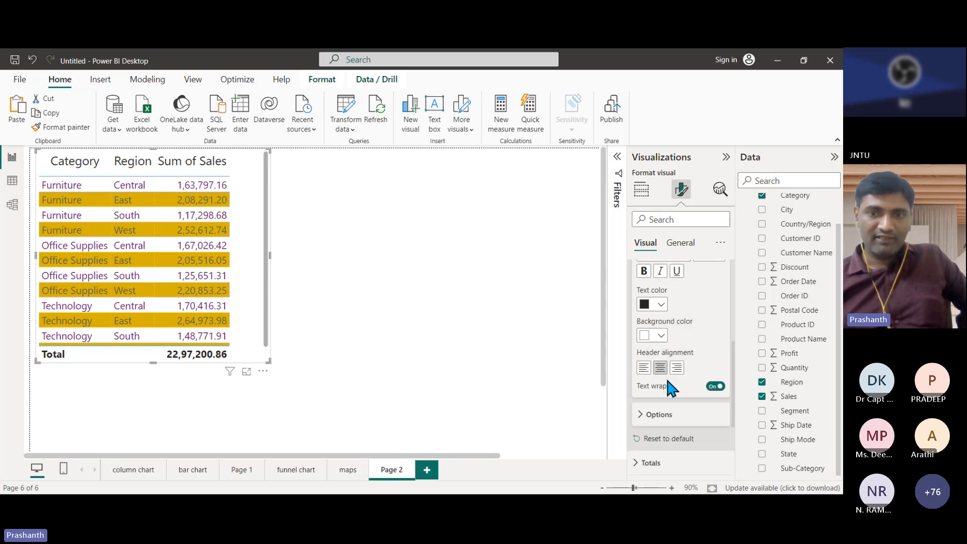
left_click(643, 382)
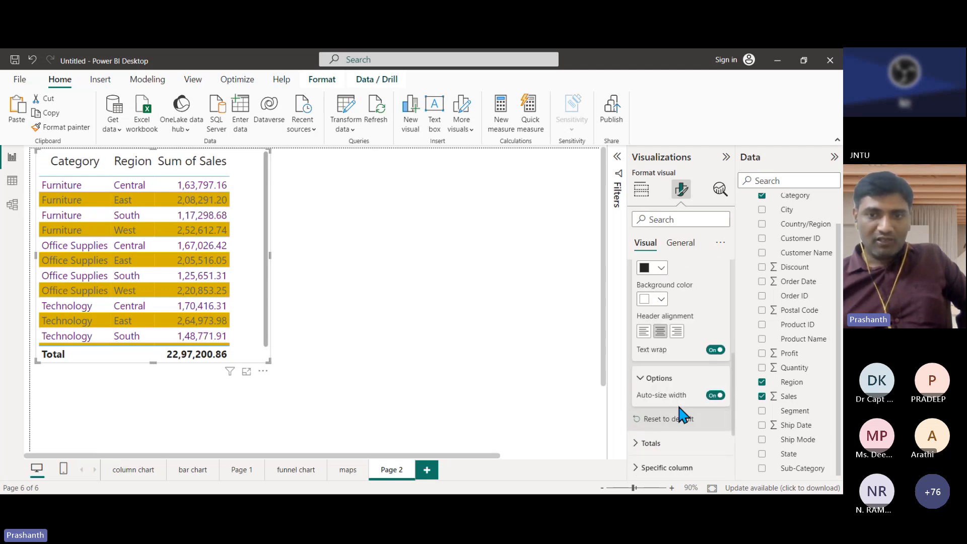
scroll(697, 401, "up", 5)
left_click(640, 336)
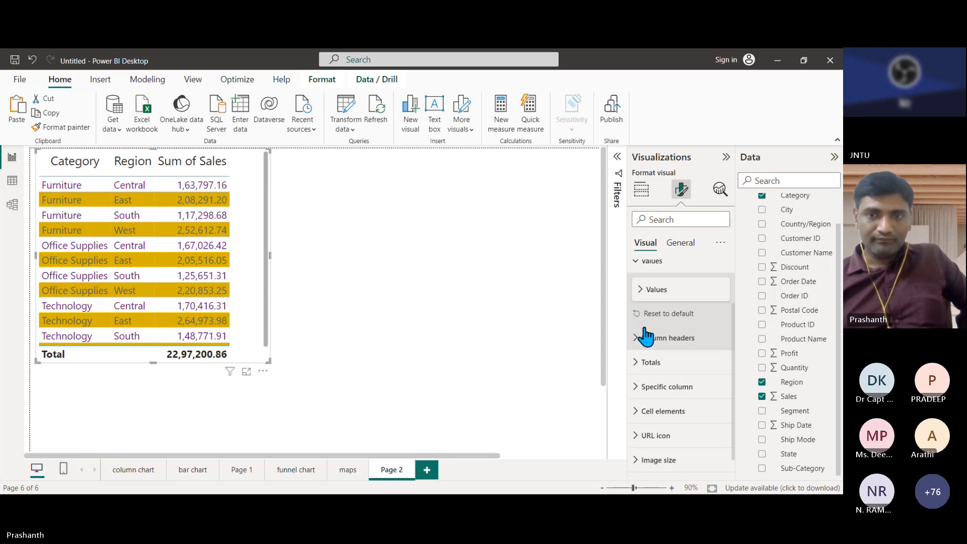
Try the table's totals off and back on, and set the totals' font size to 16
left_click(640, 290)
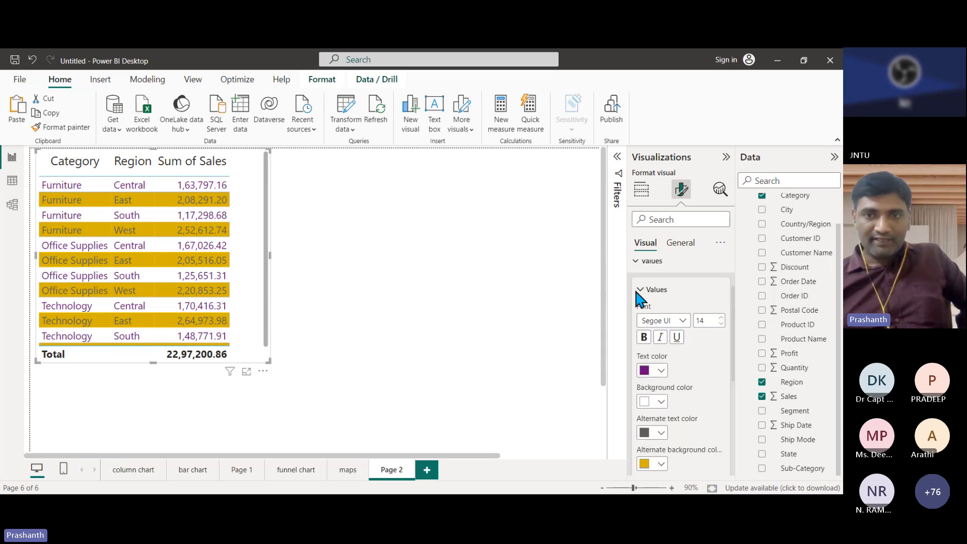
left_click(640, 291)
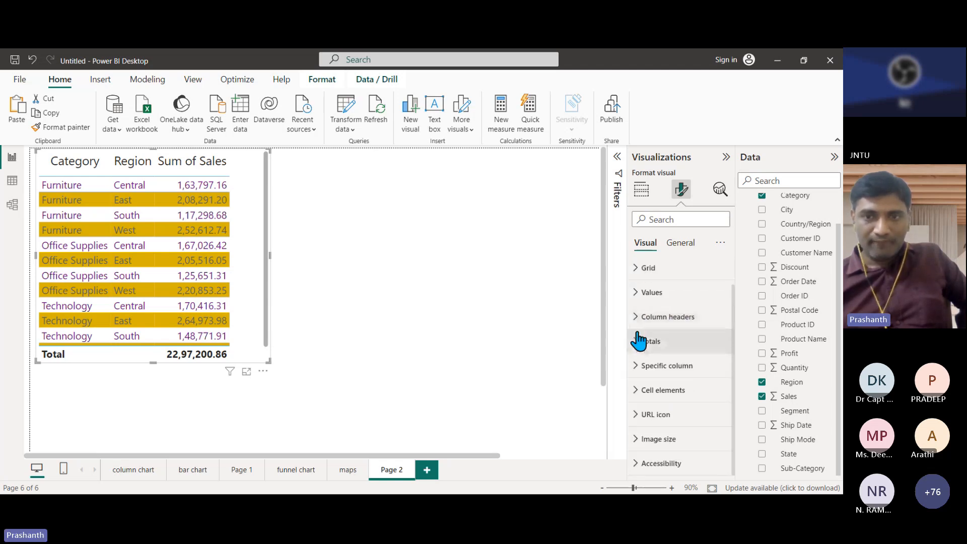
left_click(639, 343)
scroll(661, 345, "down", 2)
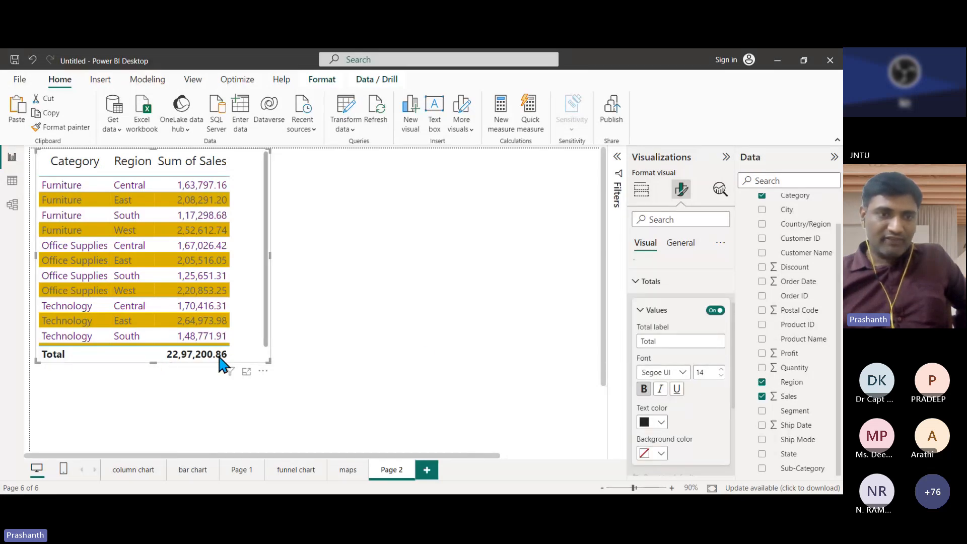
left_click(715, 312)
left_click(716, 312)
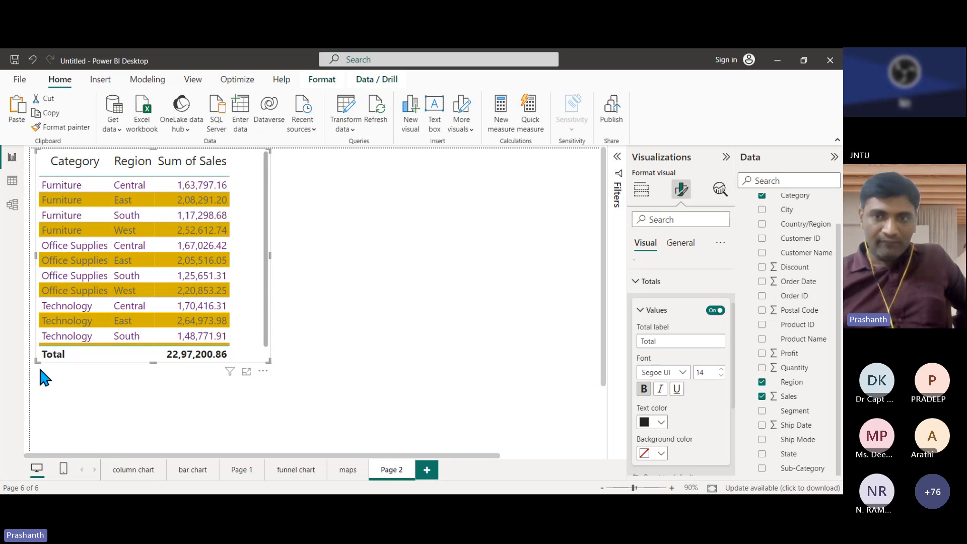
double_click(721, 370)
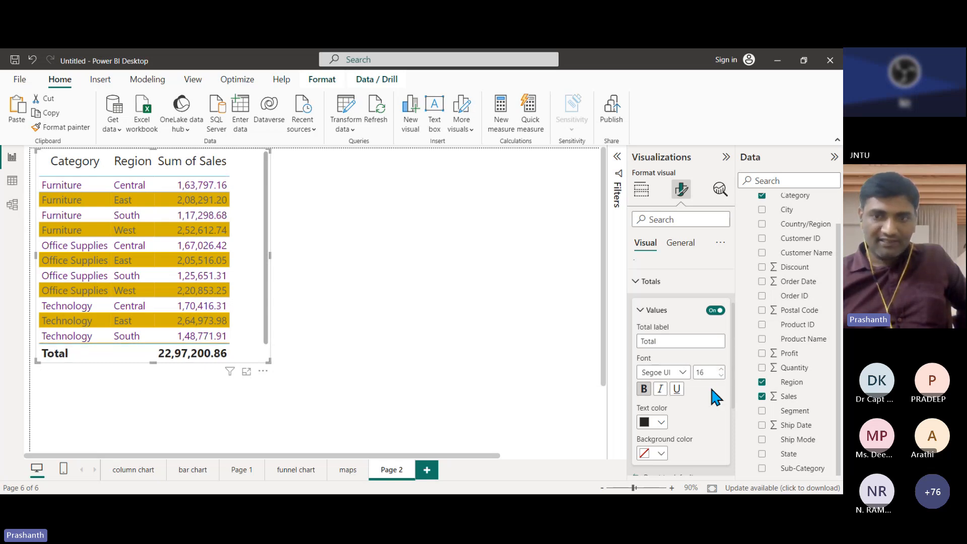
Give only the Region column's values a pink text color through the column-specific formatting
scroll(665, 394, "down", 1)
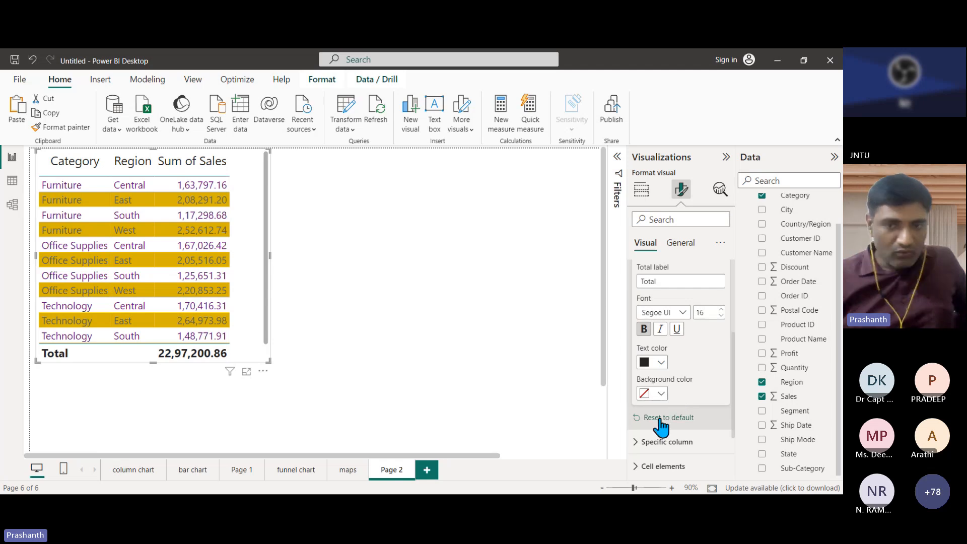
scroll(660, 423, "down", 1)
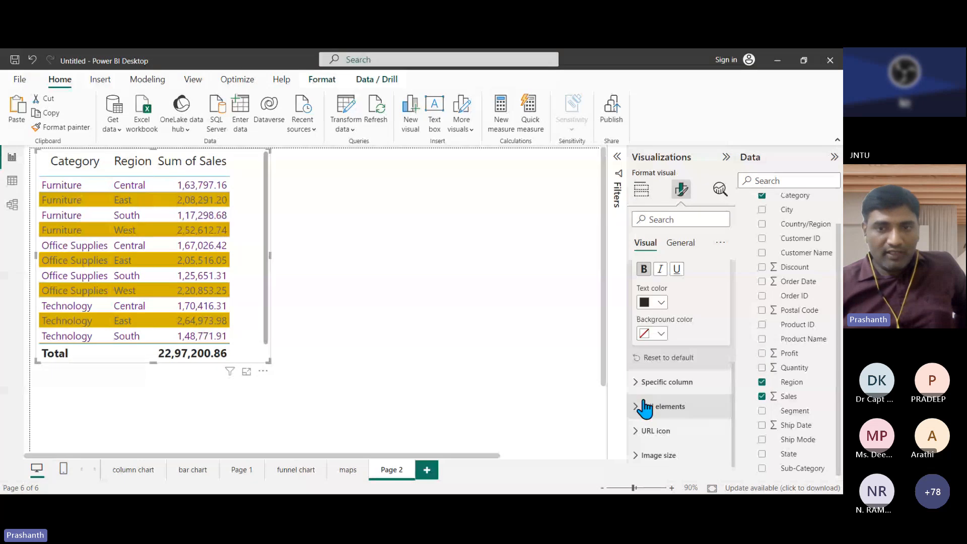
left_click(668, 382)
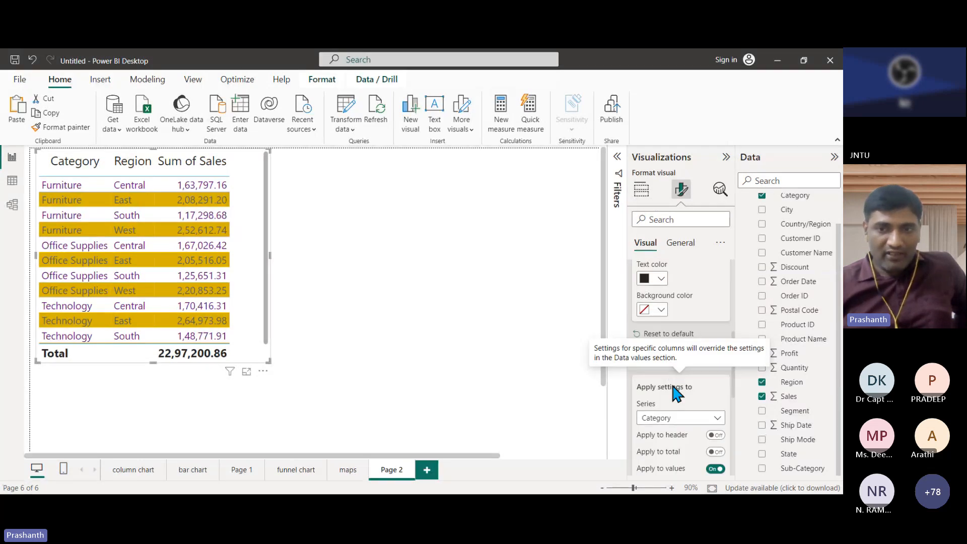
scroll(670, 392, "down", 1)
left_click(664, 387)
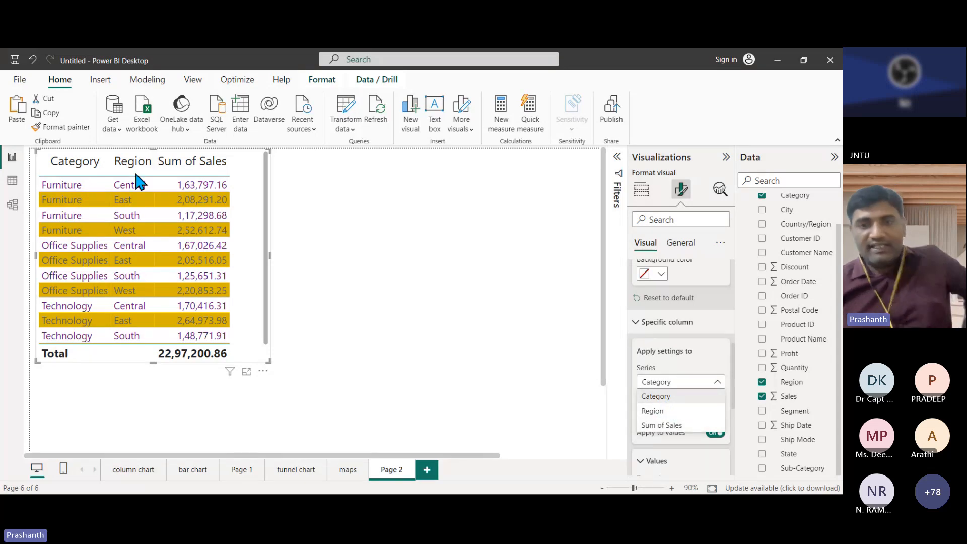
left_click(666, 411)
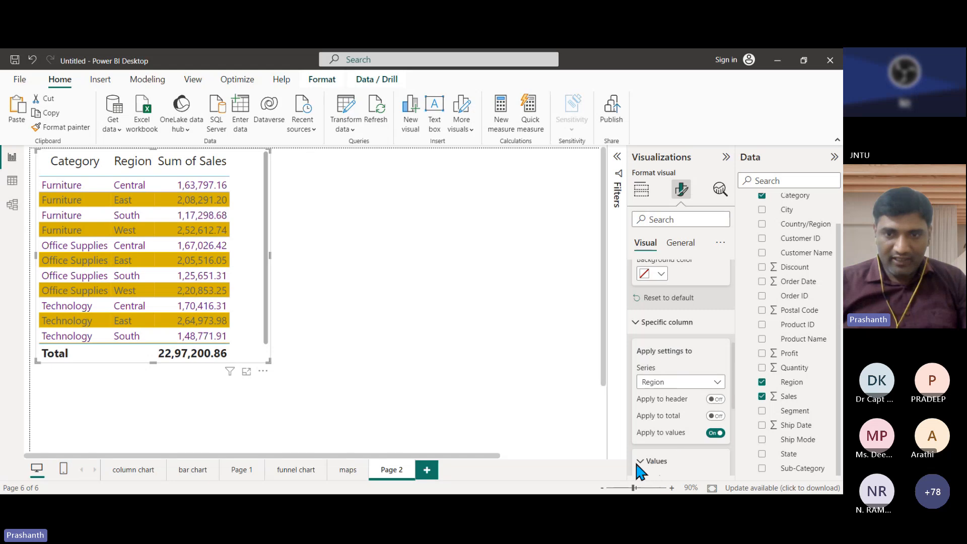
left_click(660, 461)
scroll(658, 408, "down", 3)
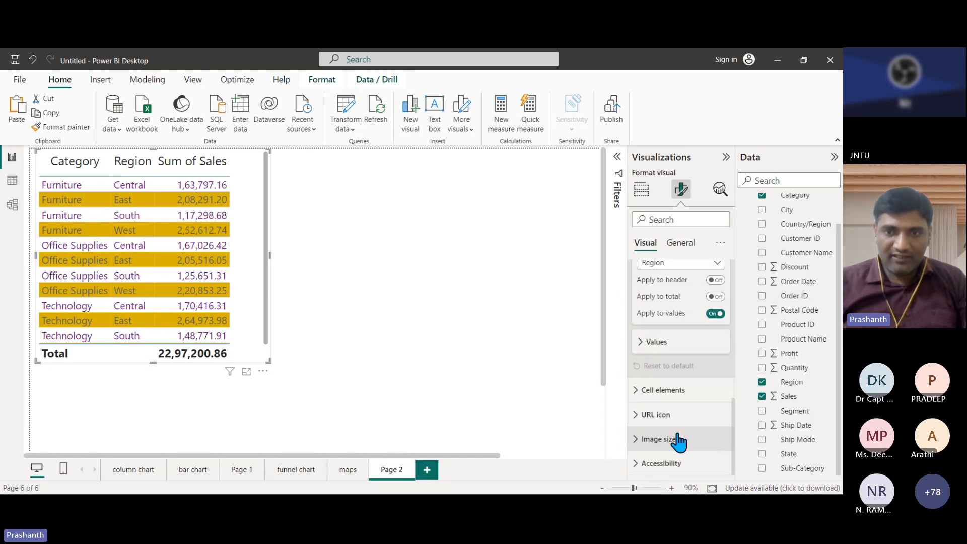
left_click(646, 343)
left_click(662, 373)
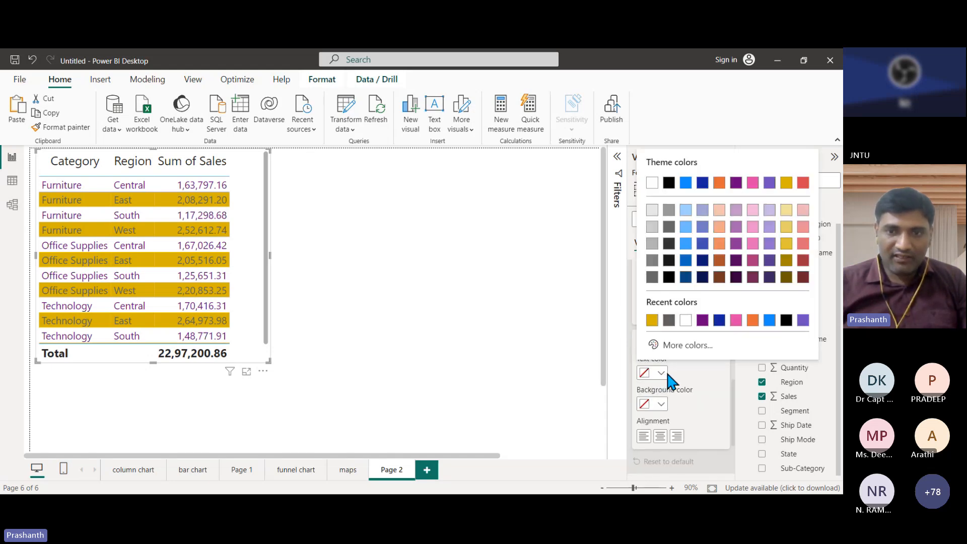
left_click(736, 321)
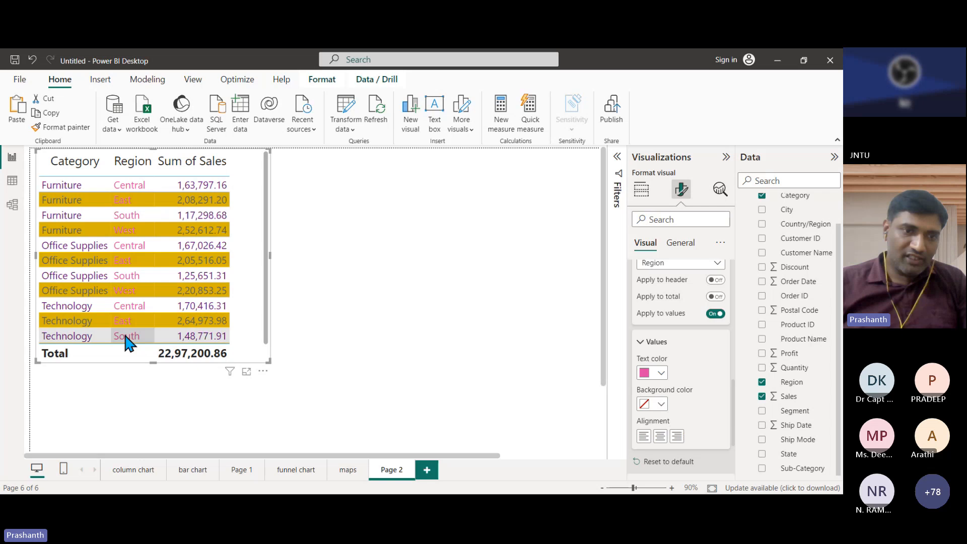
Review the table's column-specific and cell element formatting options, including background color, font color, icons and web URL
scroll(660, 328, "up", 2)
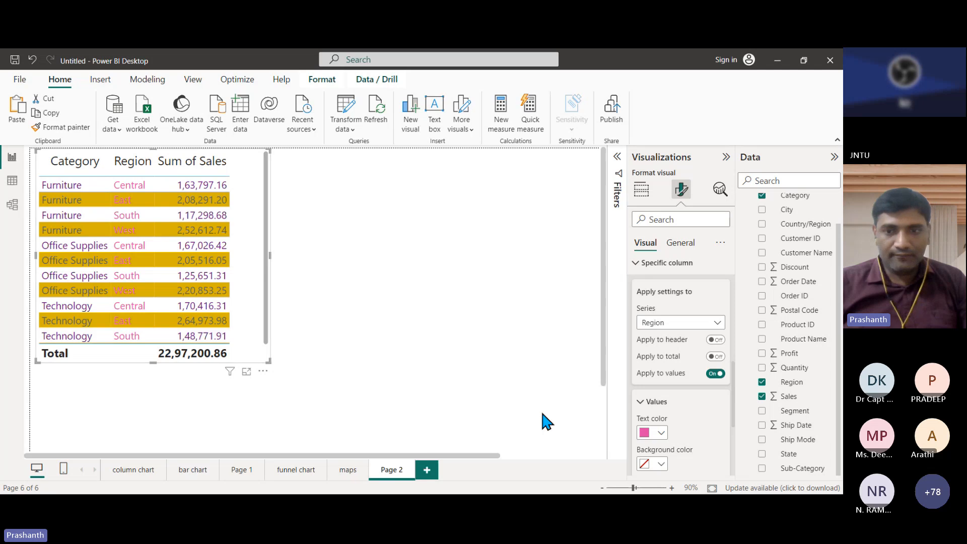
scroll(659, 410, "down", 2)
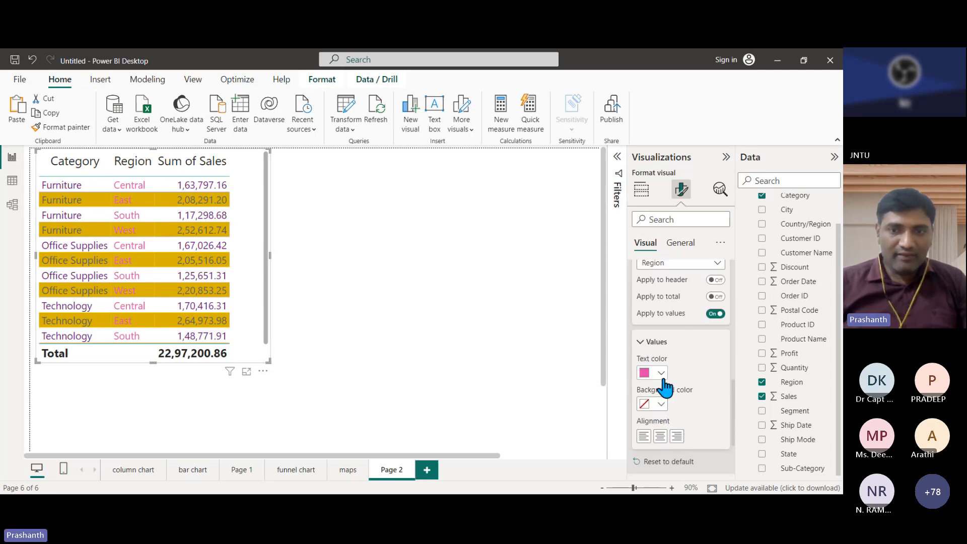
scroll(664, 420, "down", 2)
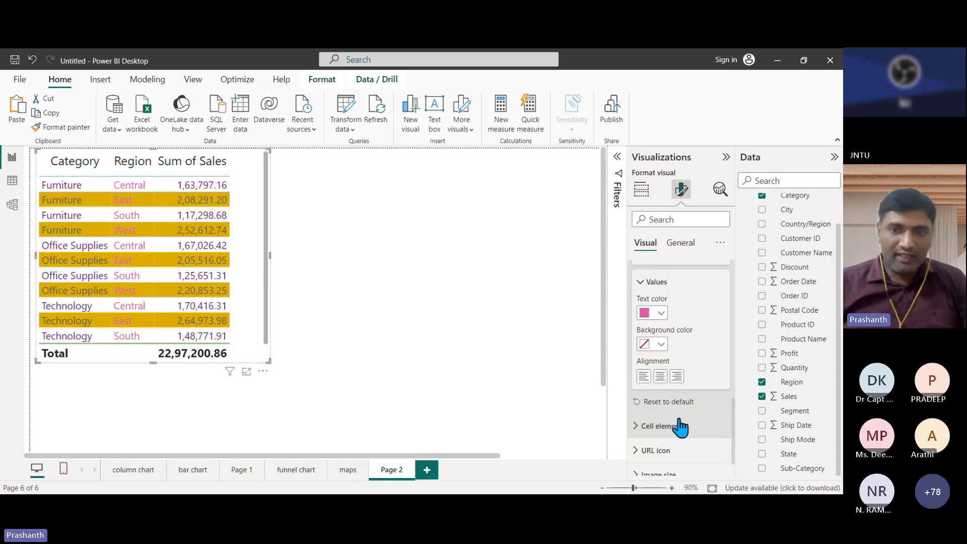
left_click(637, 428)
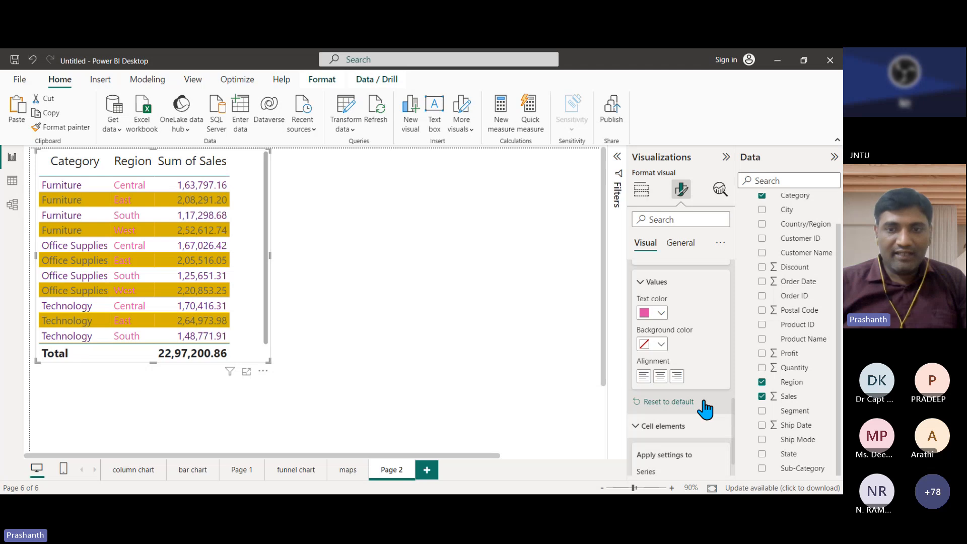
scroll(676, 401, "down", 5)
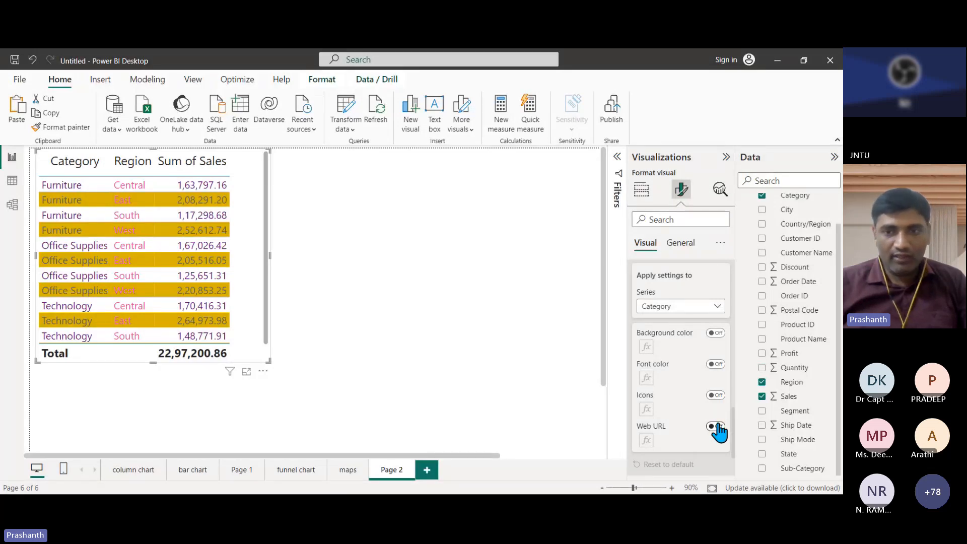
scroll(718, 431, "down", 3)
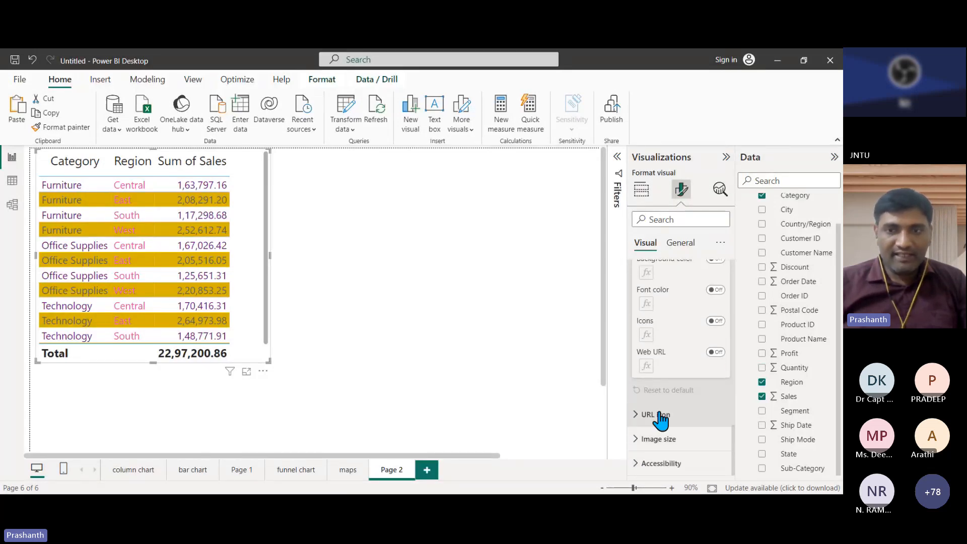
scroll(659, 384, "up", 5)
scroll(665, 351, "up", 4)
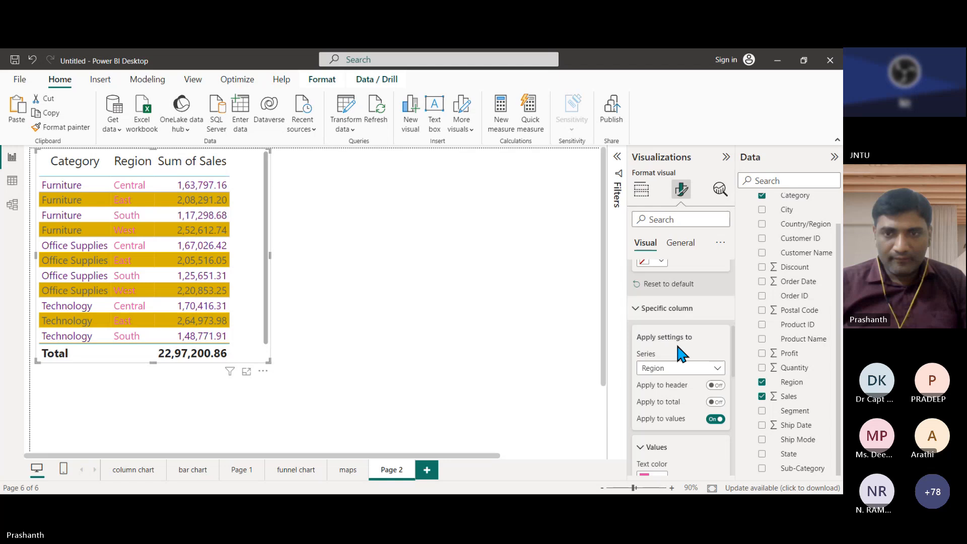
left_click(638, 309)
left_click(637, 332)
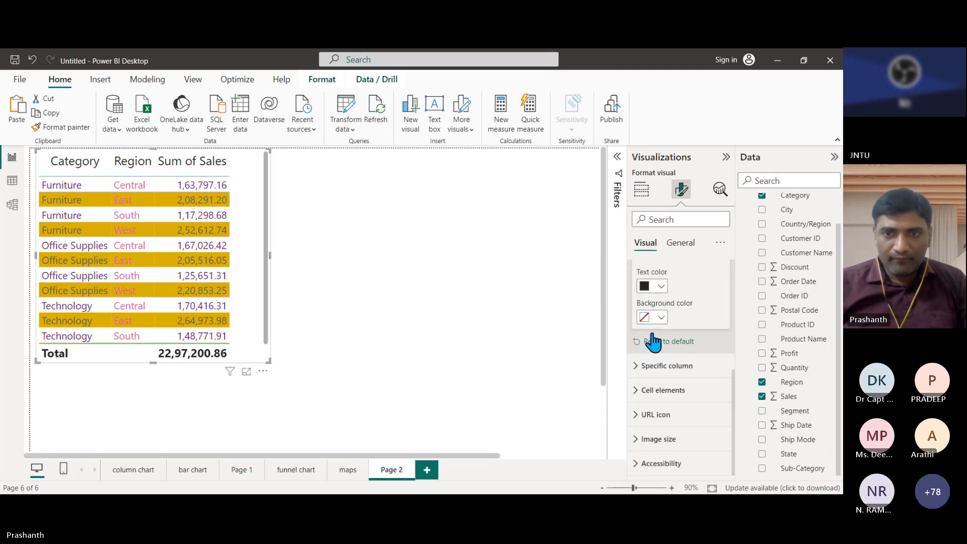
scroll(665, 328, "up", 4)
scroll(665, 353, "up", 2)
left_click(655, 369)
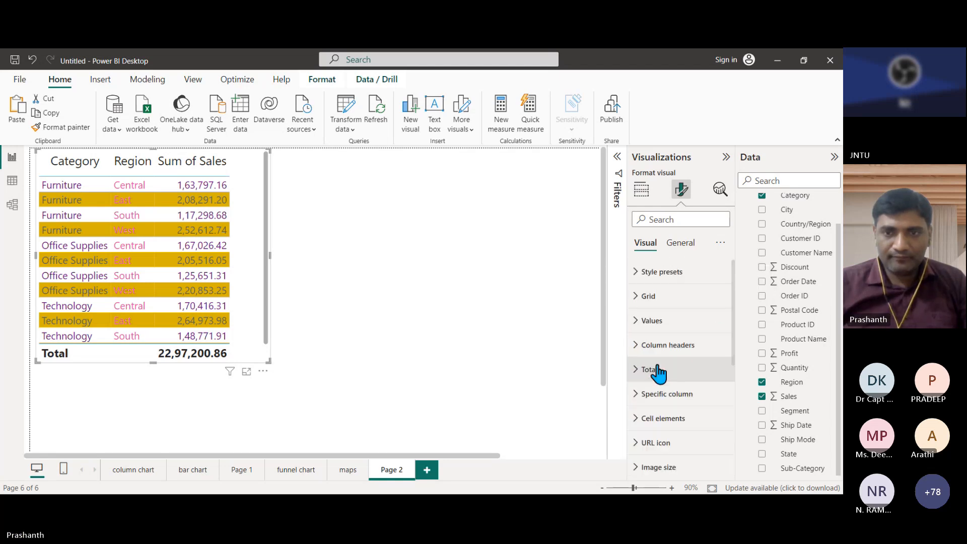
scroll(658, 373, "down", 1)
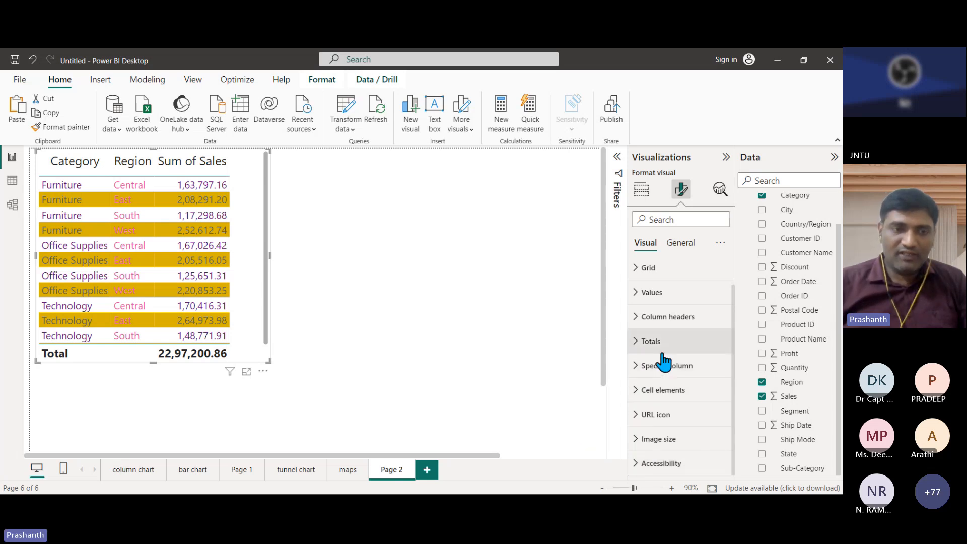
Try the table visual's title on and back off in its general formatting
left_click(681, 244)
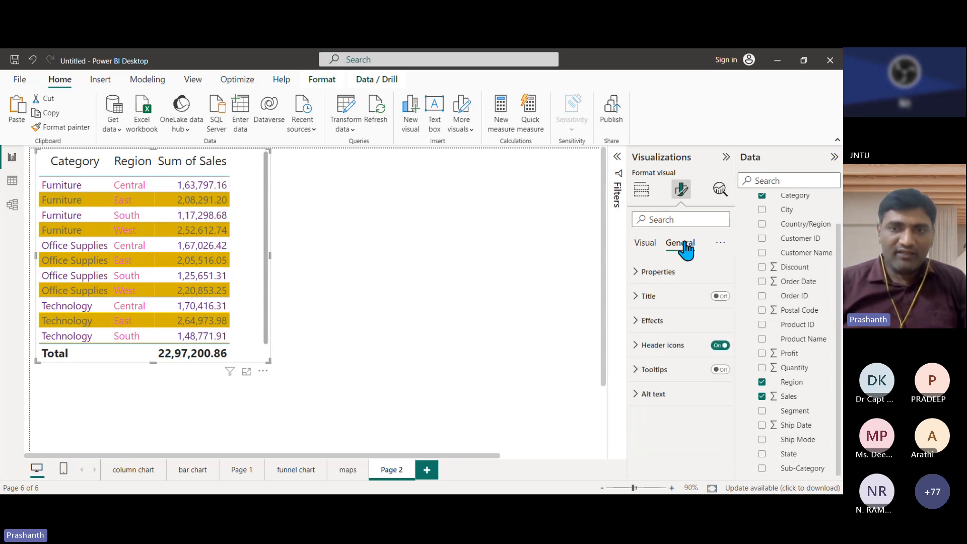
left_click(721, 298)
left_click(721, 297)
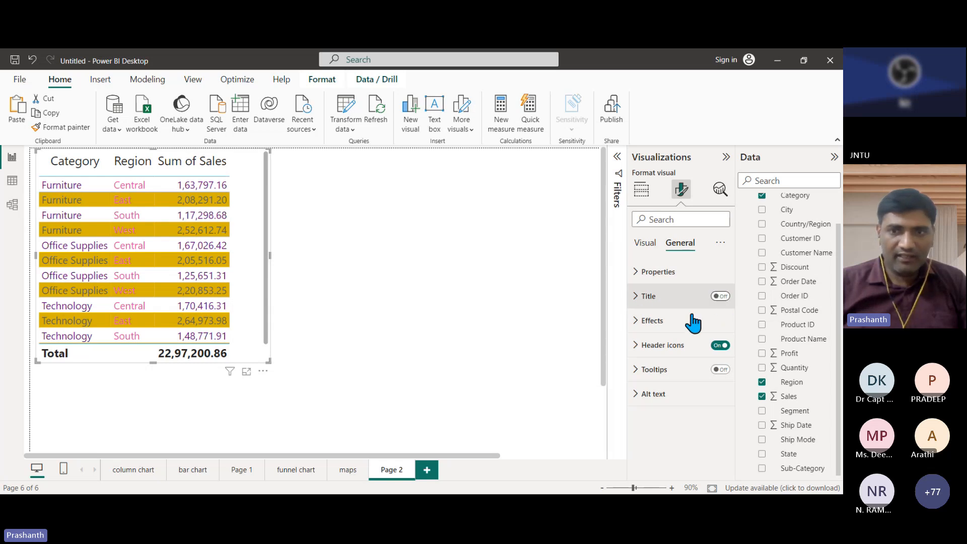
Try the table visual's background effect off and back on, and review the border, shadow, header icon and tooltip options
left_click(637, 322)
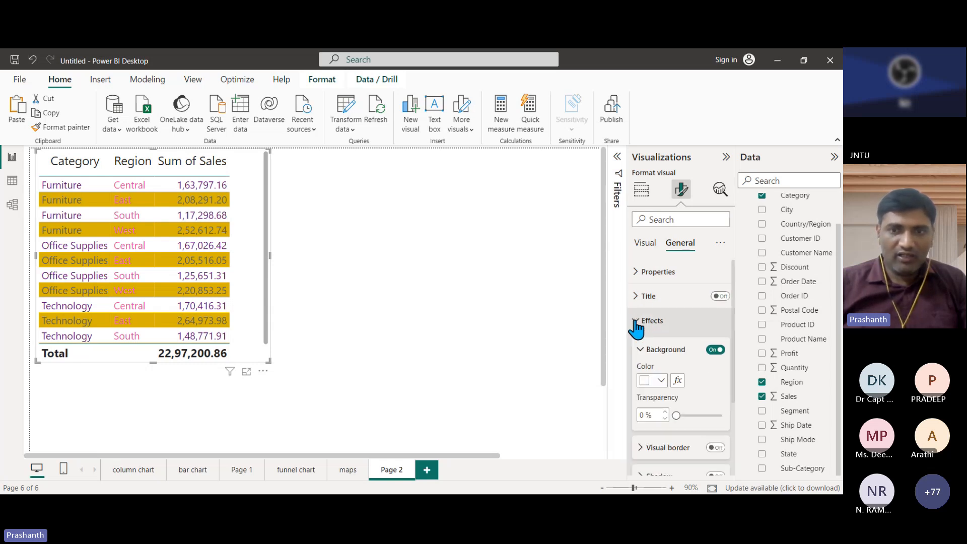
left_click(715, 350)
left_click(716, 350)
scroll(695, 378, "down", 1)
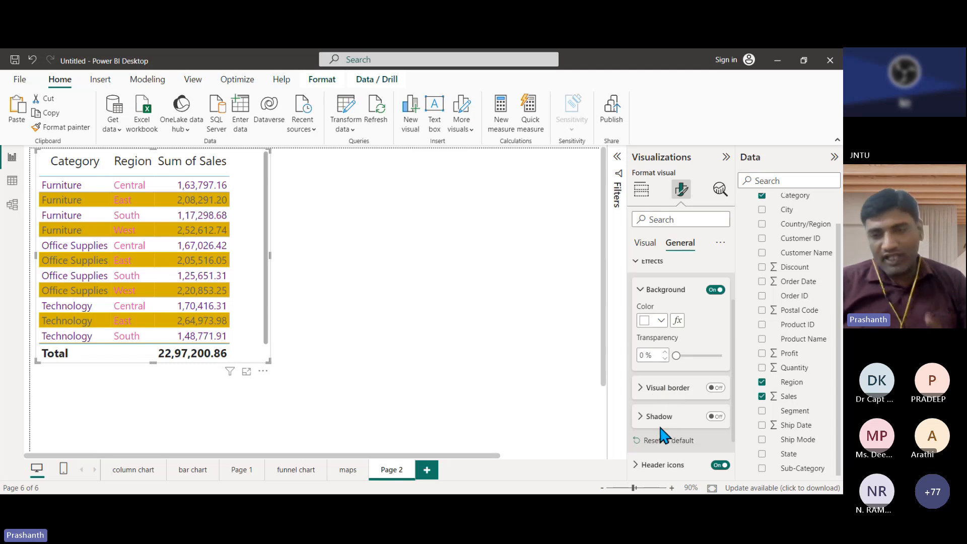
scroll(667, 431, "down", 2)
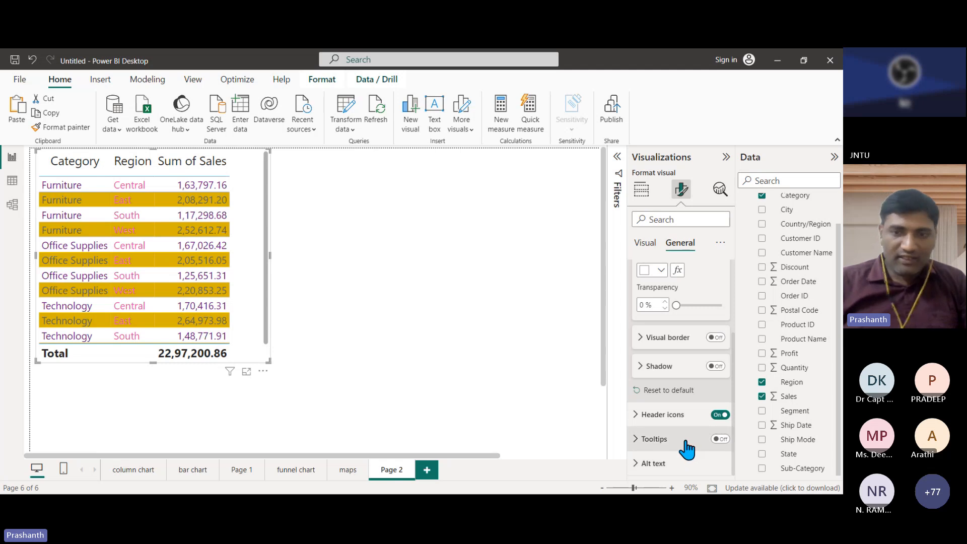
scroll(675, 443, "up", 3)
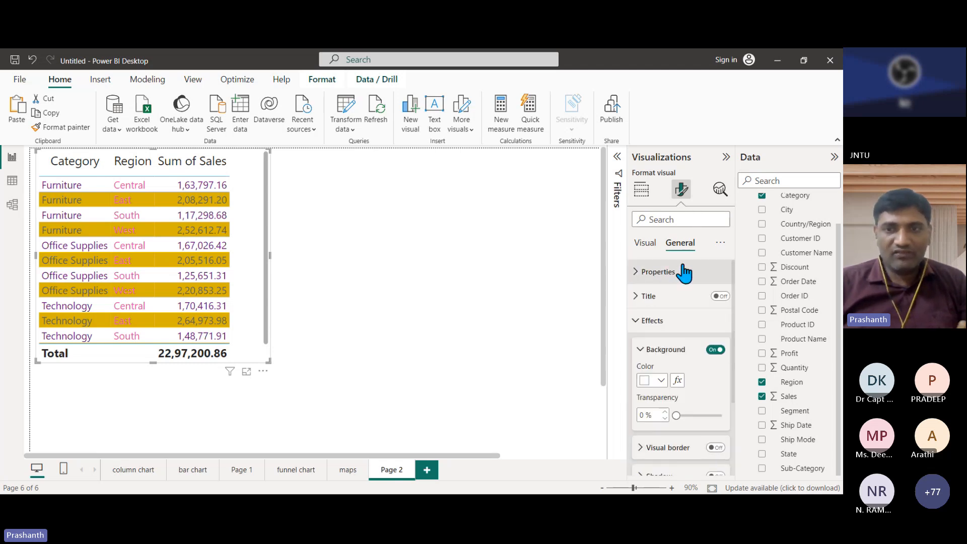
left_click(637, 326)
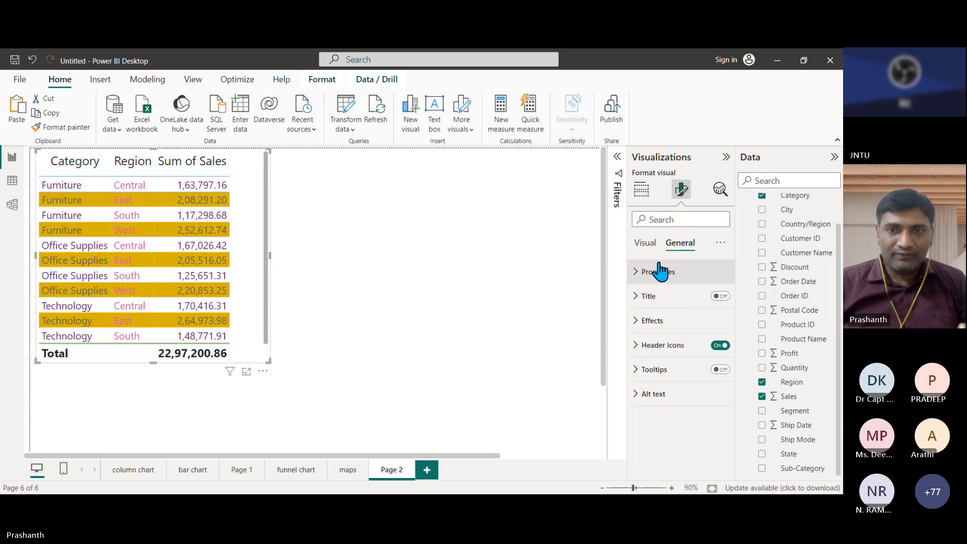
Add an empty matrix visual beside the formatted sales table and enlarge it
left_click(647, 246)
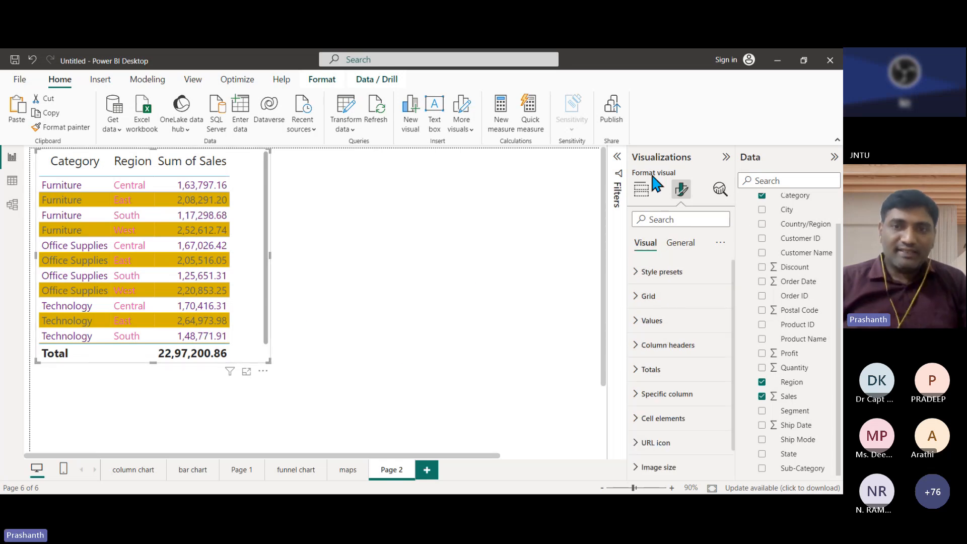
left_click(643, 190)
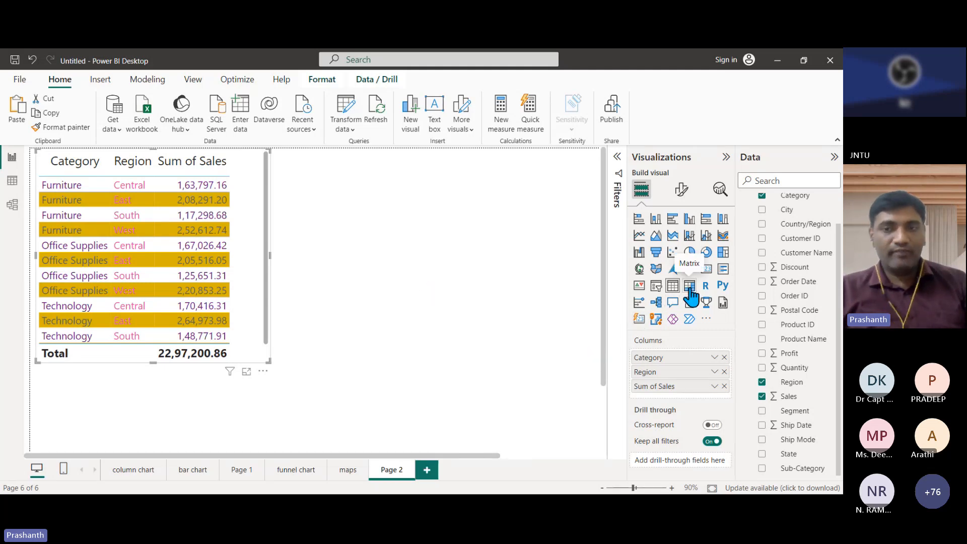
left_click(364, 259)
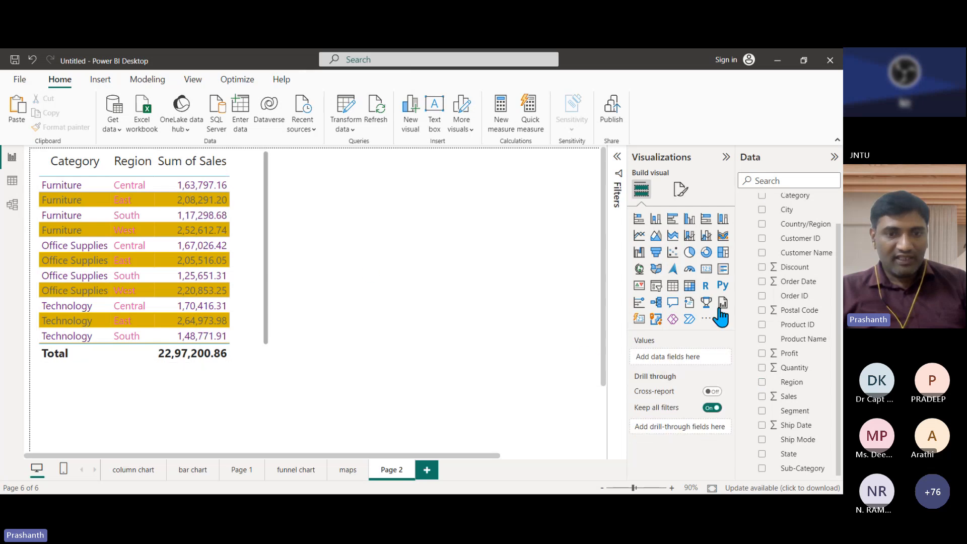
left_click(689, 285)
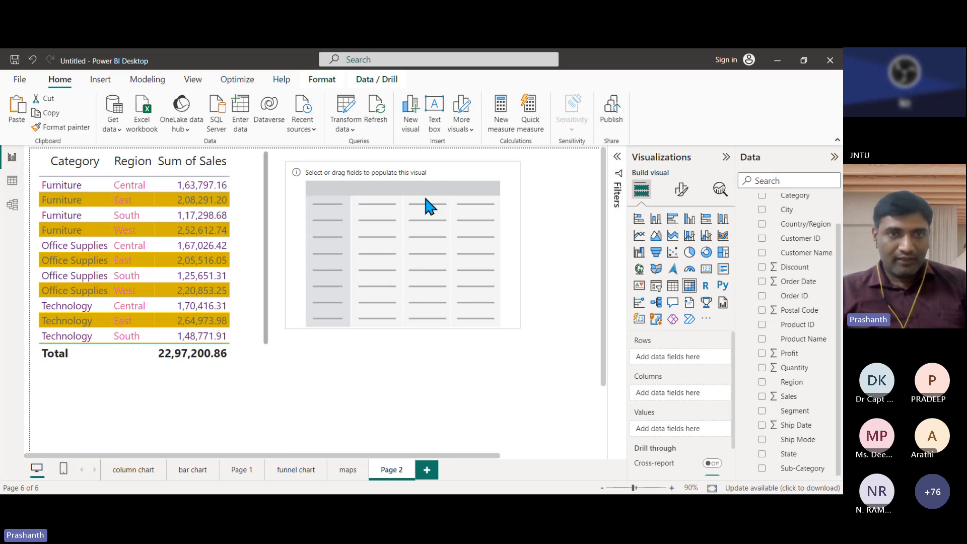
left_click_drag(424, 194, 410, 186)
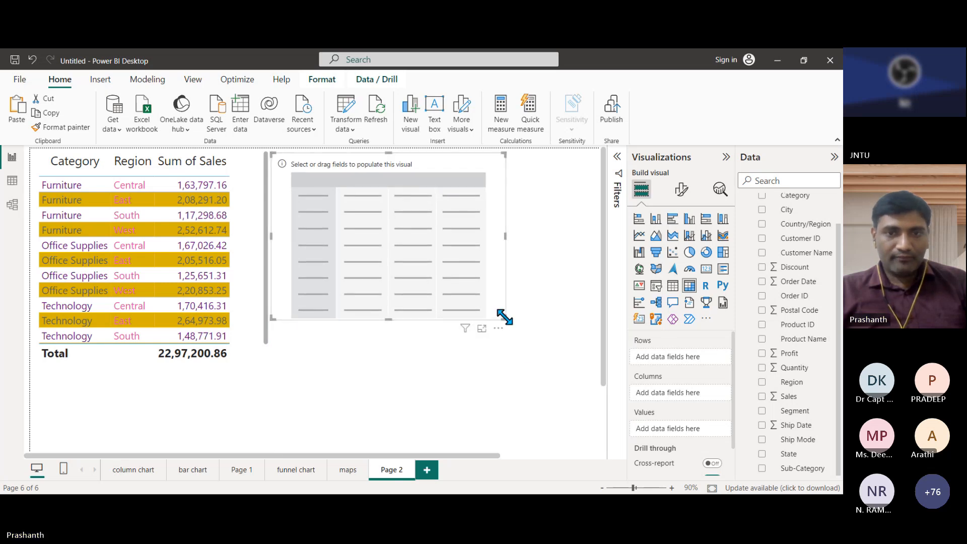
left_click_drag(505, 318, 535, 349)
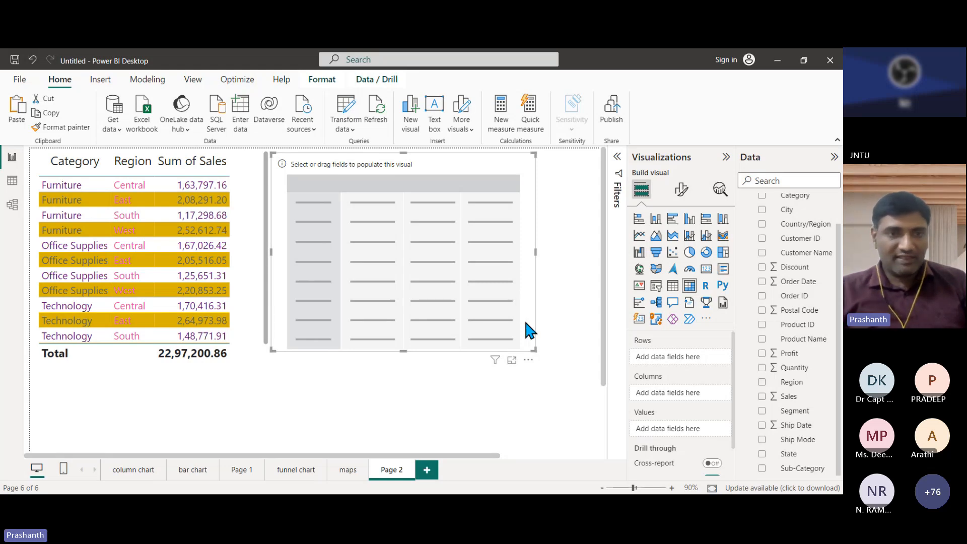
Fill the matrix with Sub-Category as rows, Region as columns and Profit as values, and enlarge it to fit all rows
left_click(249, 248)
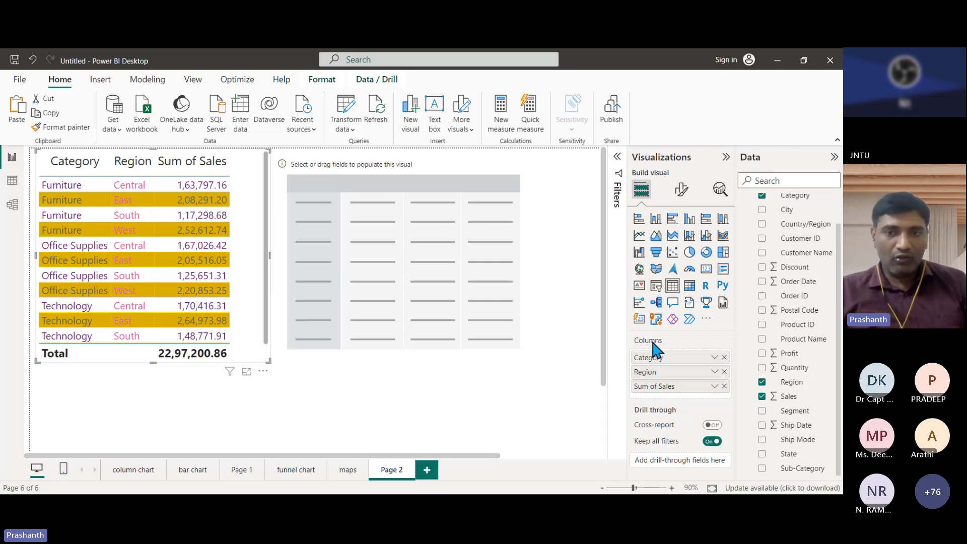
left_click(533, 330)
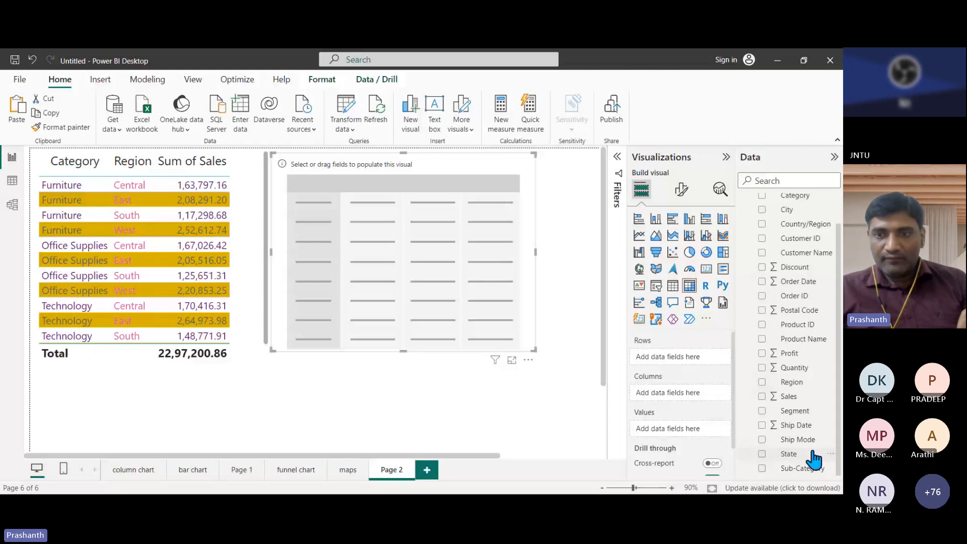
left_click_drag(768, 452, 703, 364)
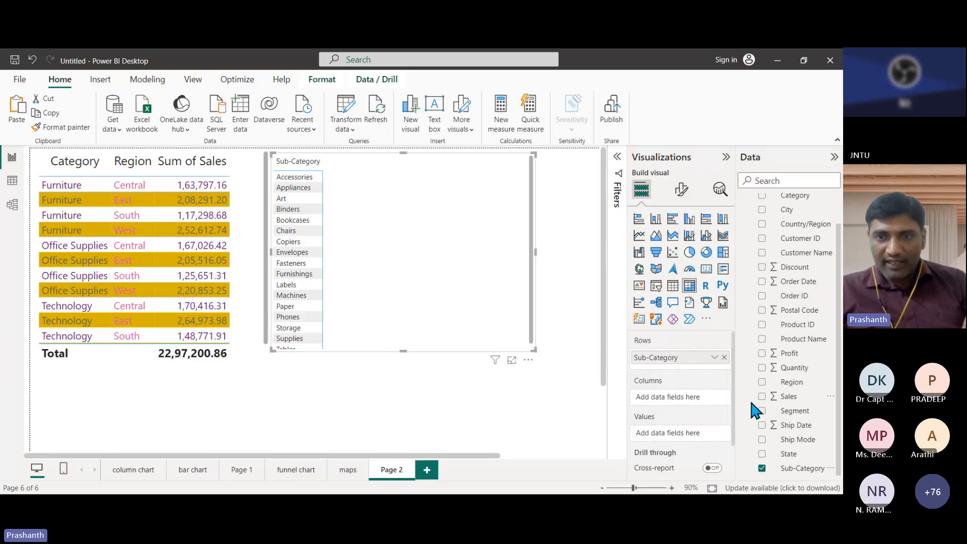
left_click_drag(789, 382, 713, 412)
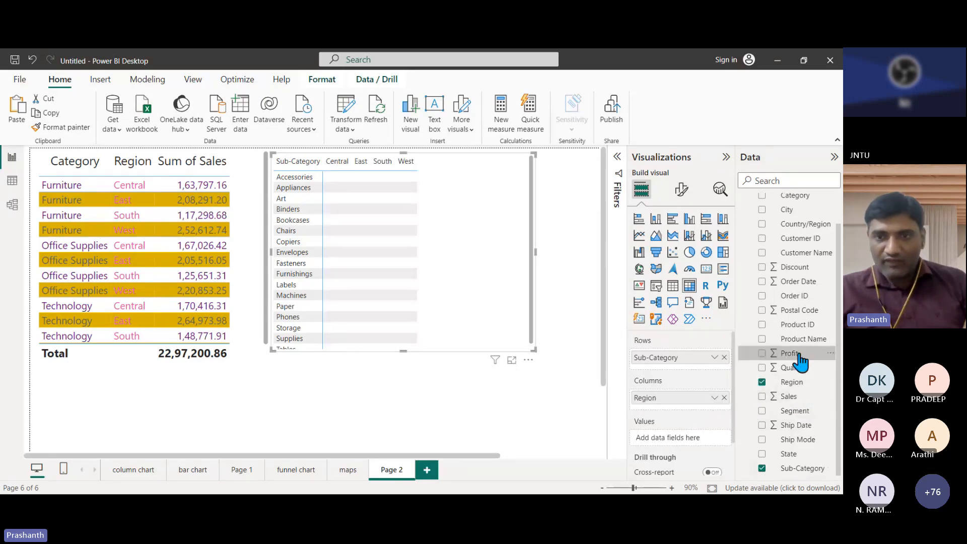
left_click_drag(790, 353, 696, 432)
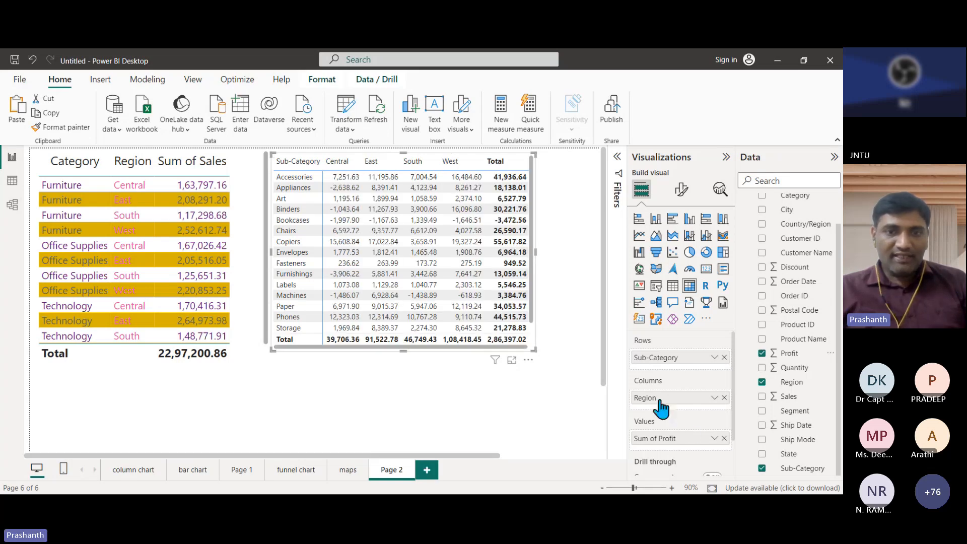
left_click_drag(535, 349, 553, 385)
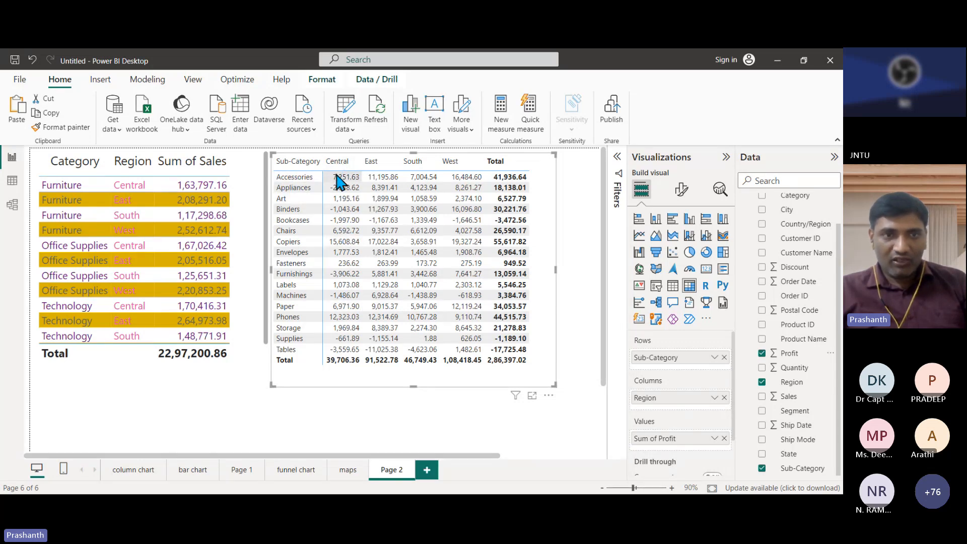
Replace Profit with Sales as the matrix values and look over its sub-category rows
left_click(725, 438)
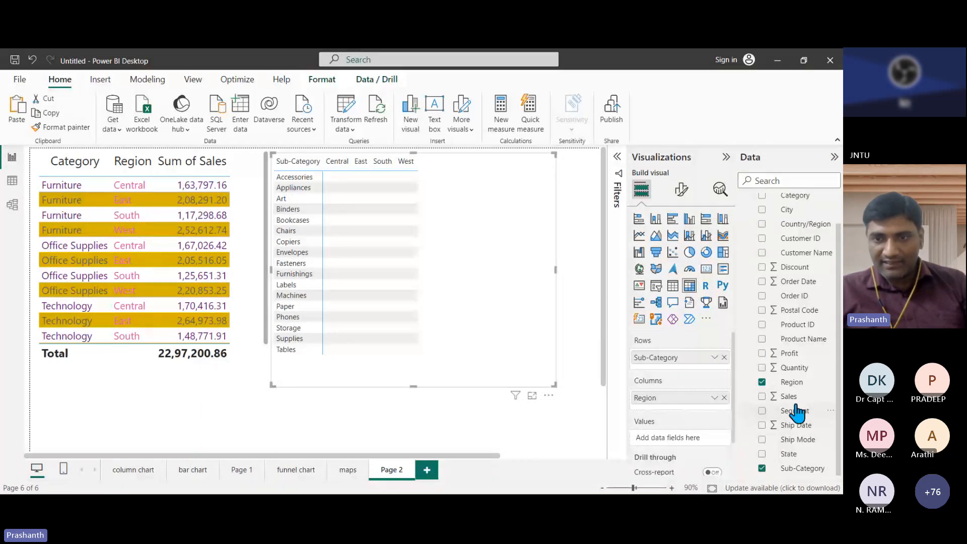
left_click_drag(791, 397, 696, 449)
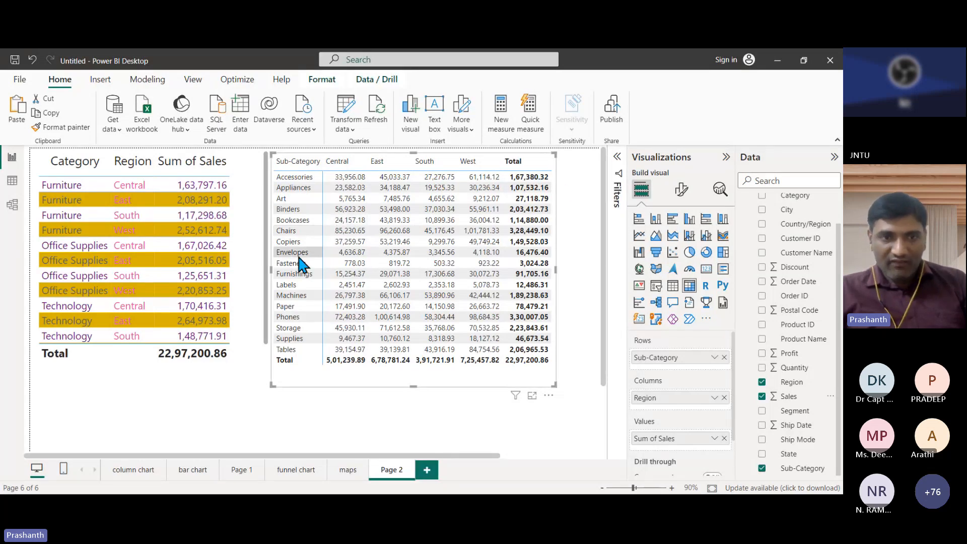
scroll(300, 302, "down", 2)
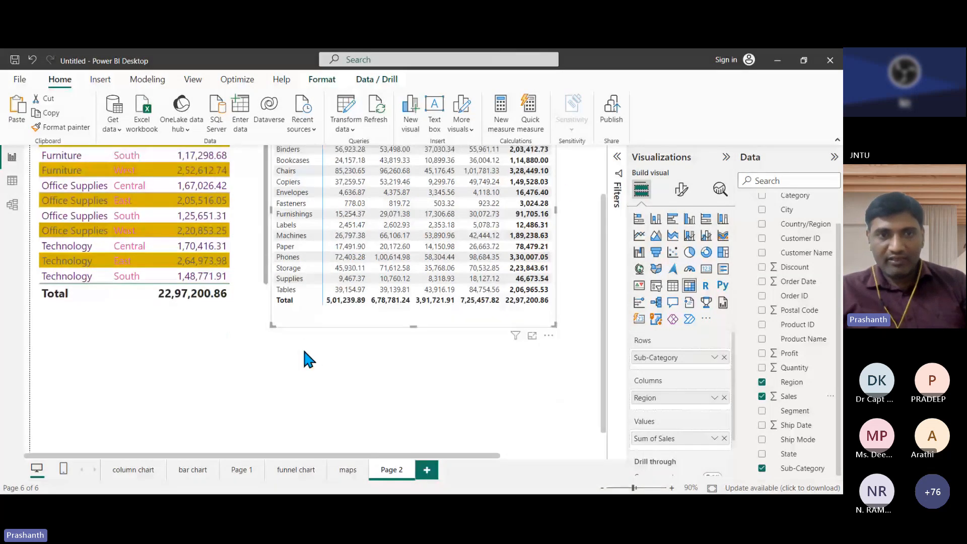
scroll(304, 348, "up", 3)
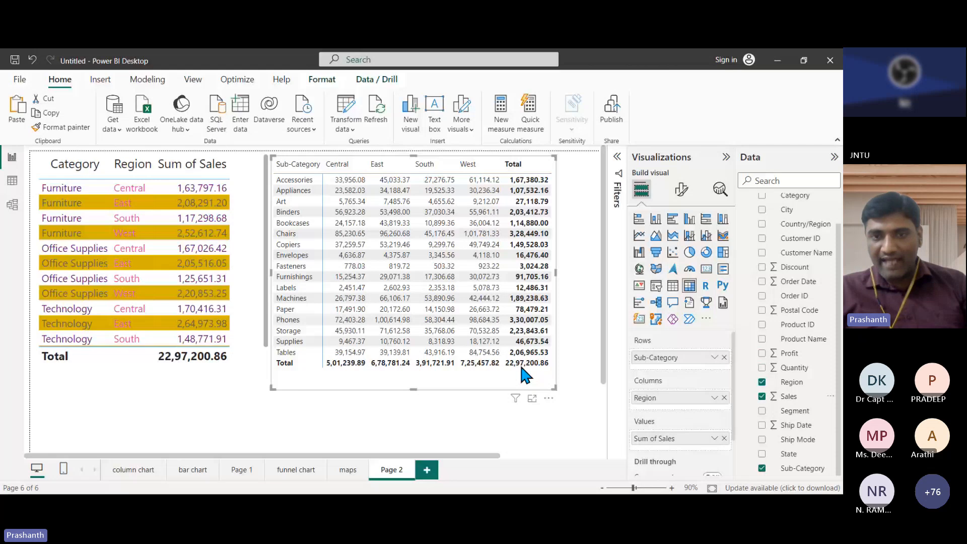
Compare the table's total and fields with the matrix's grand total and its row, column and value fields
left_click(184, 365)
left_click(183, 364)
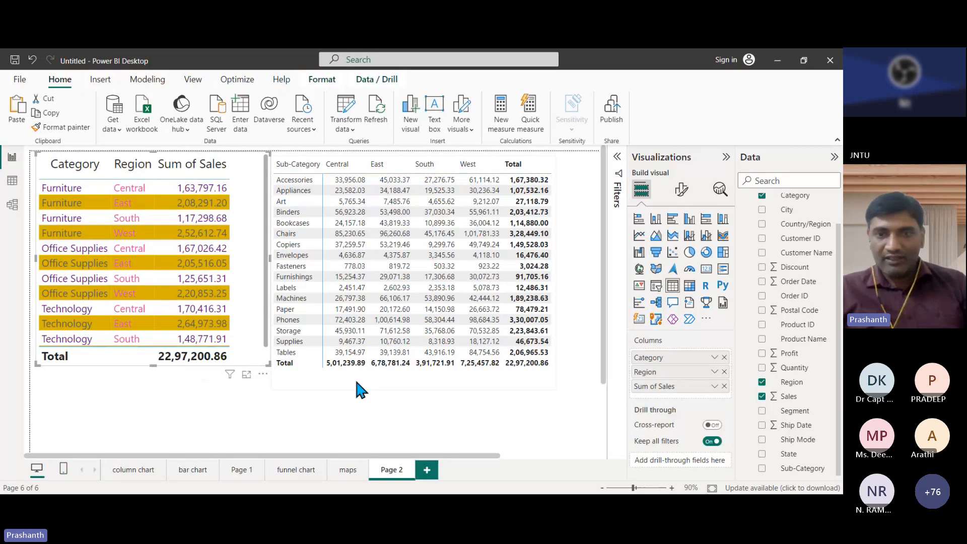
left_click(536, 374)
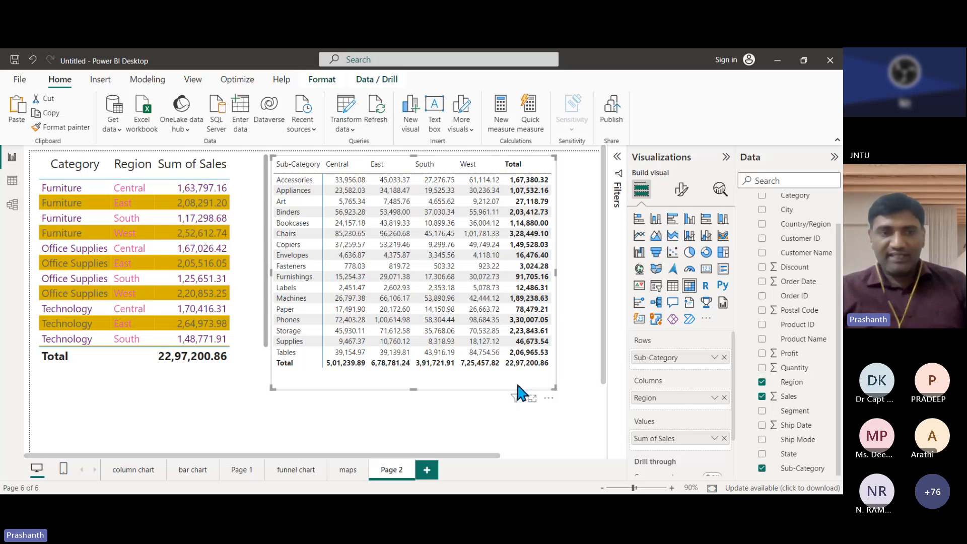
left_click(242, 358)
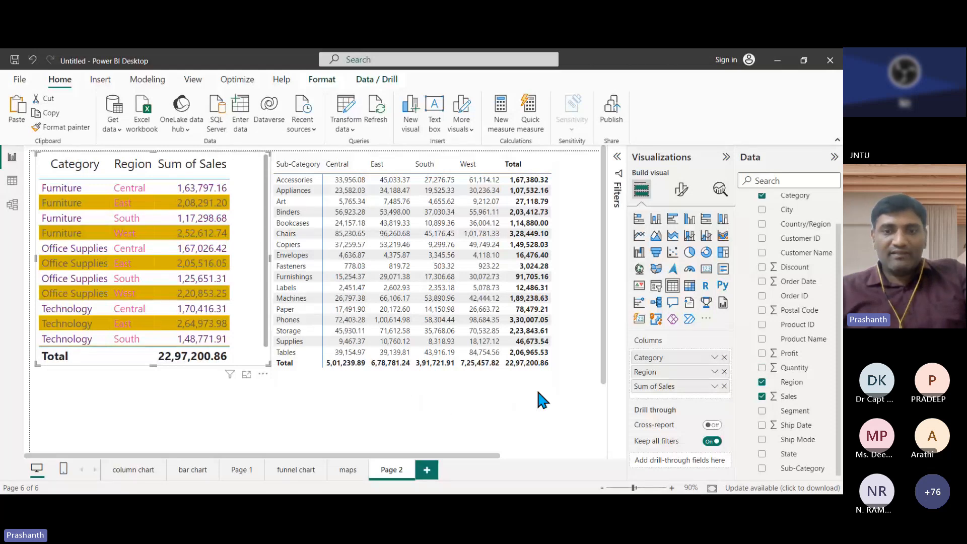
left_click(542, 399)
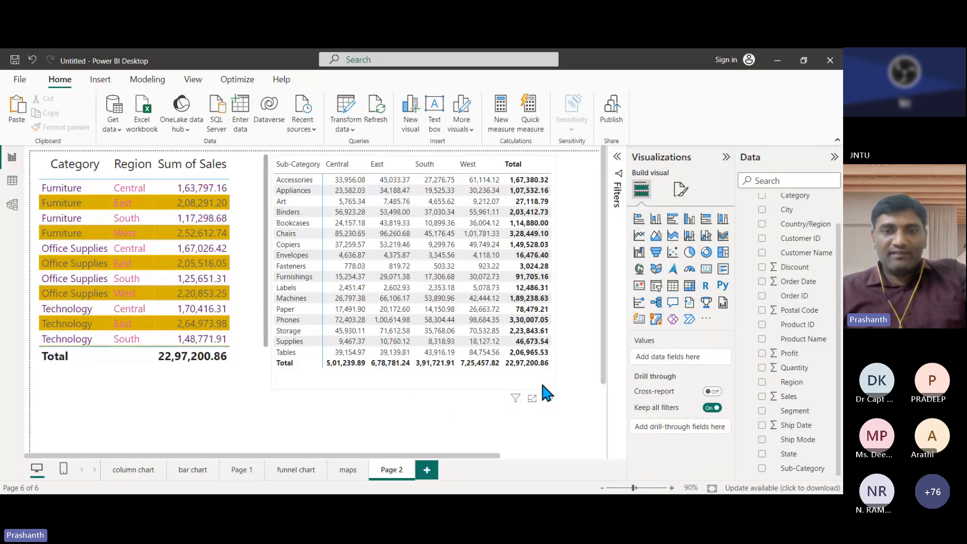
left_click(537, 383)
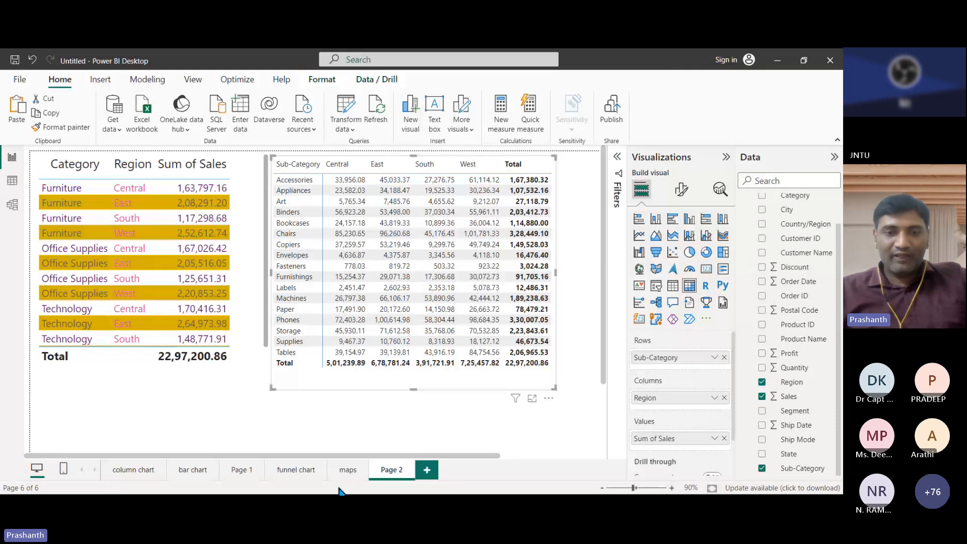
Rename the current report page as "matrix and table"
double_click(392, 470)
type("matr")
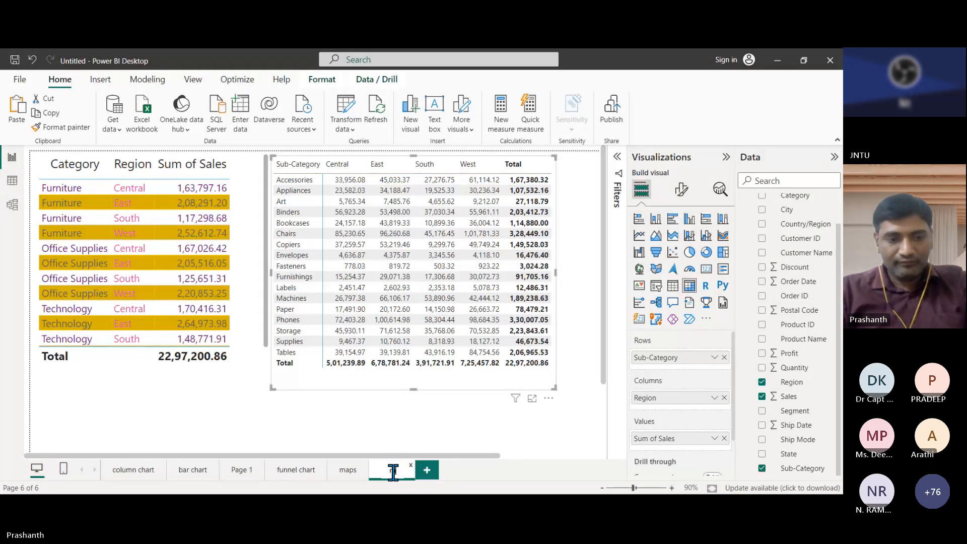
type("ix")
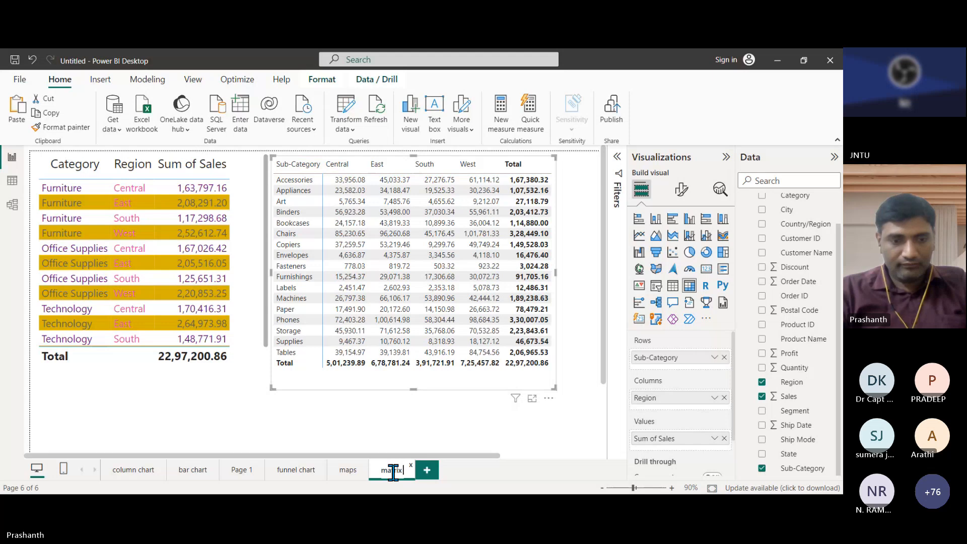
type(" and table")
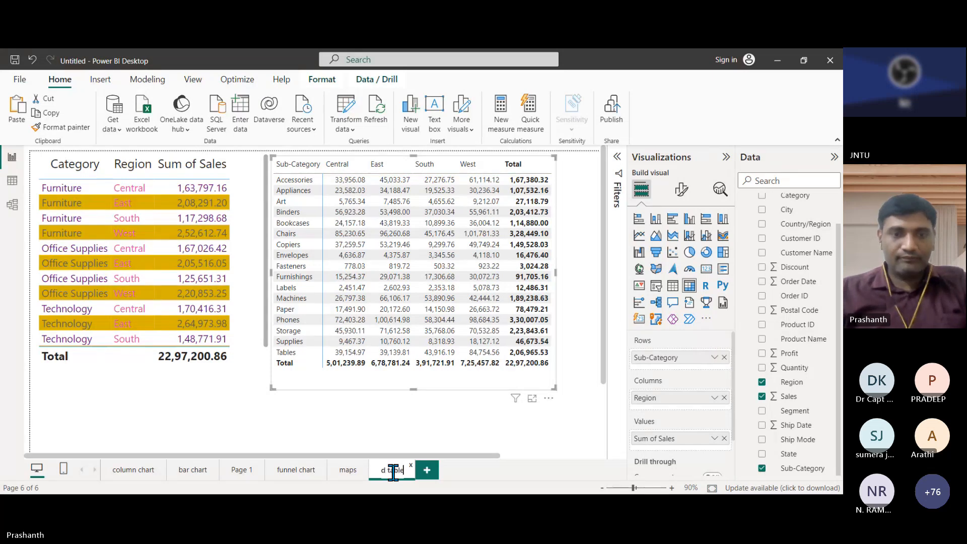
key("Return")
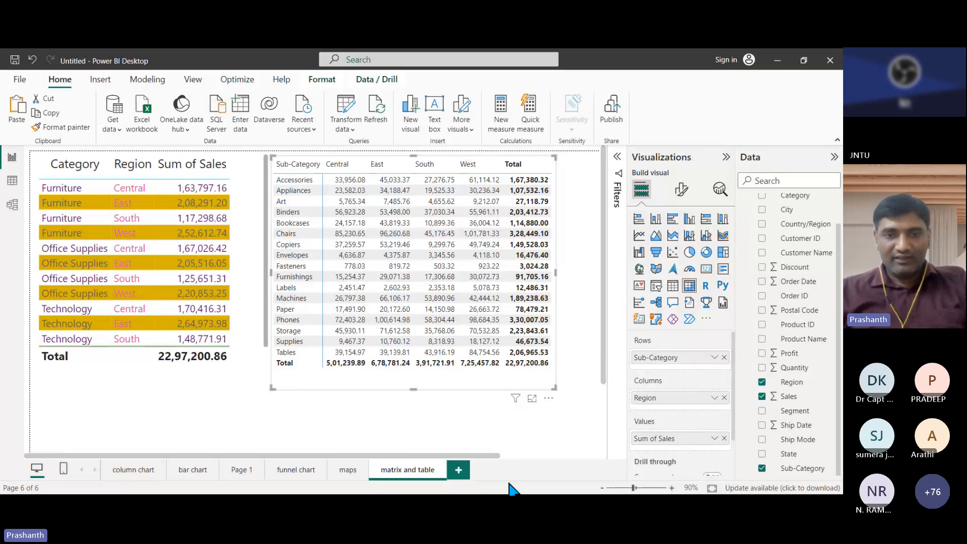
Add a new report page and place an empty slicer visual in the upper-left area of its canvas
left_click(458, 470)
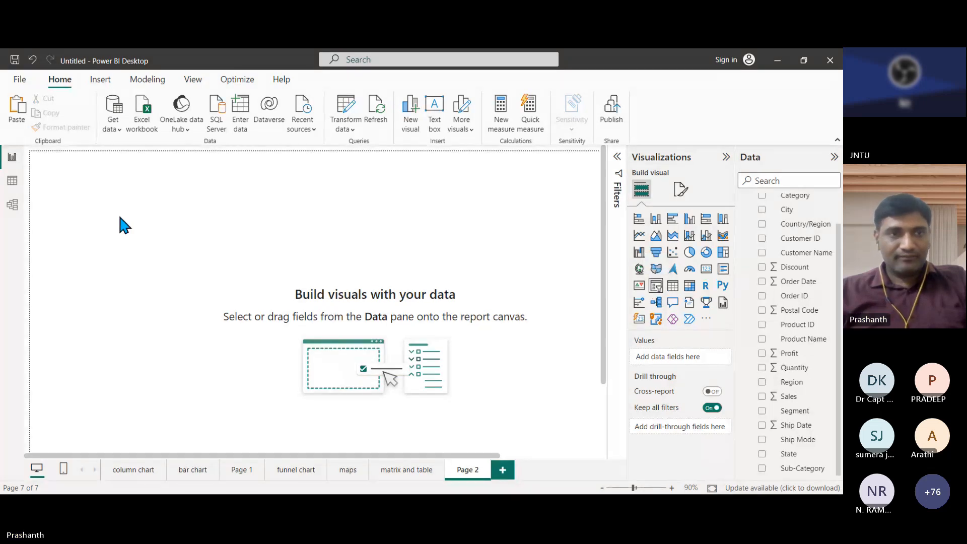
left_click(656, 286)
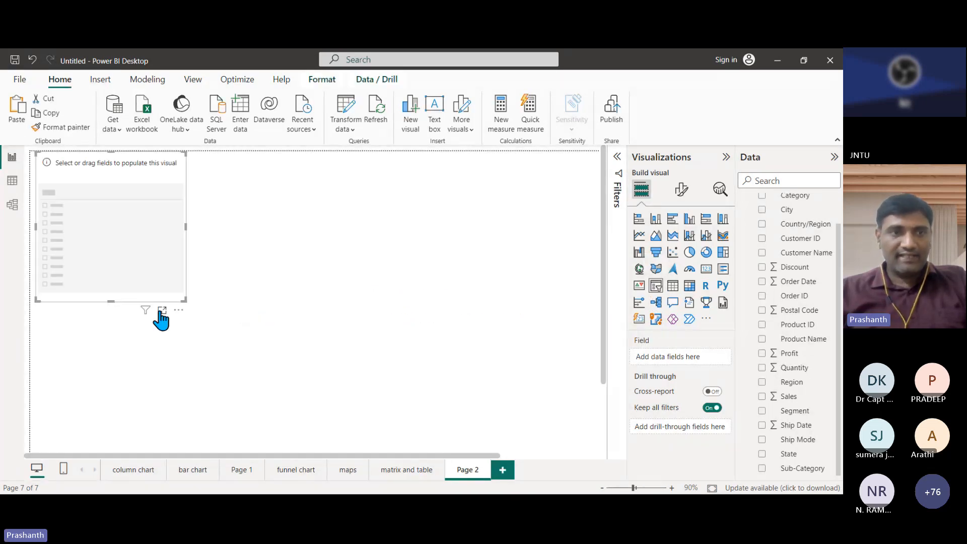
left_click(177, 280)
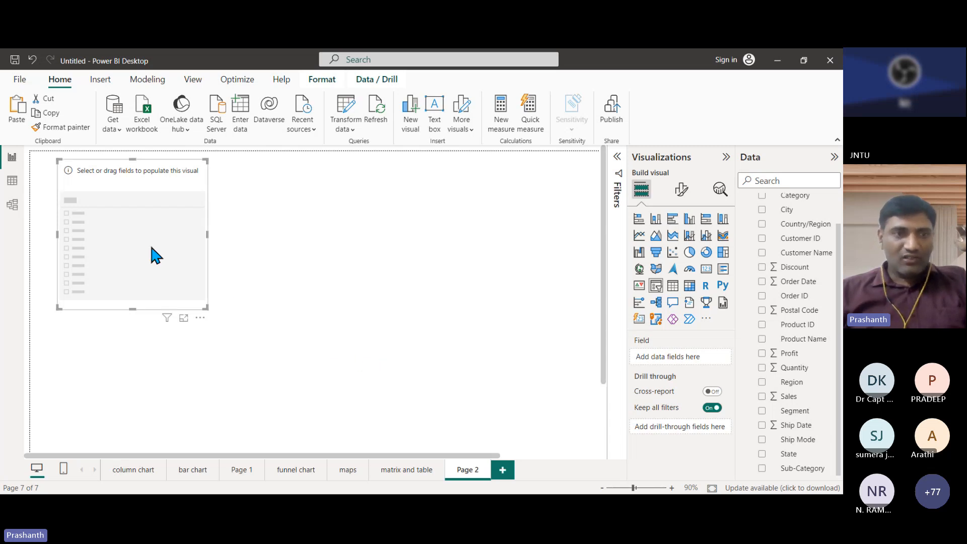
left_click_drag(150, 246, 131, 244)
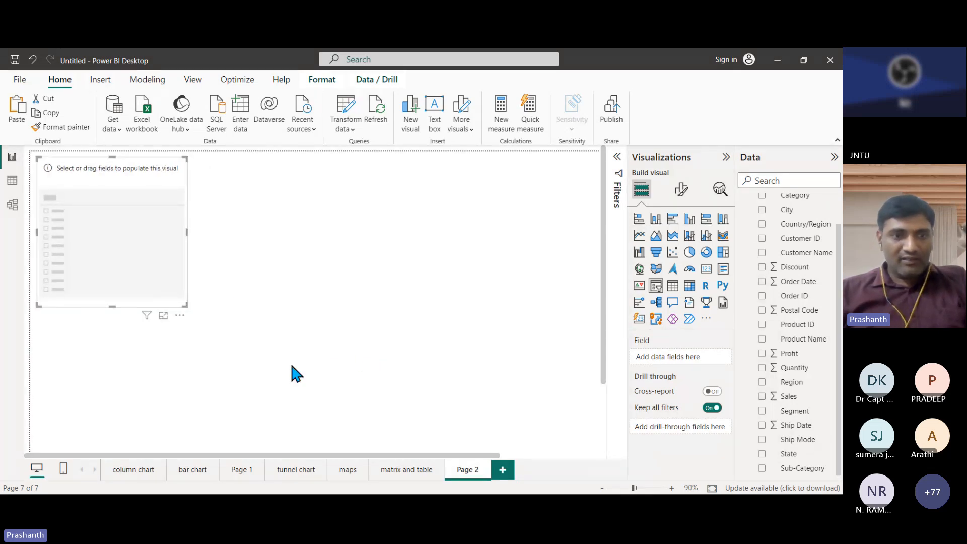
Copy all the visuals from the funnel chart page and paste them onto Page 2 with the empty slicer
left_click(134, 470)
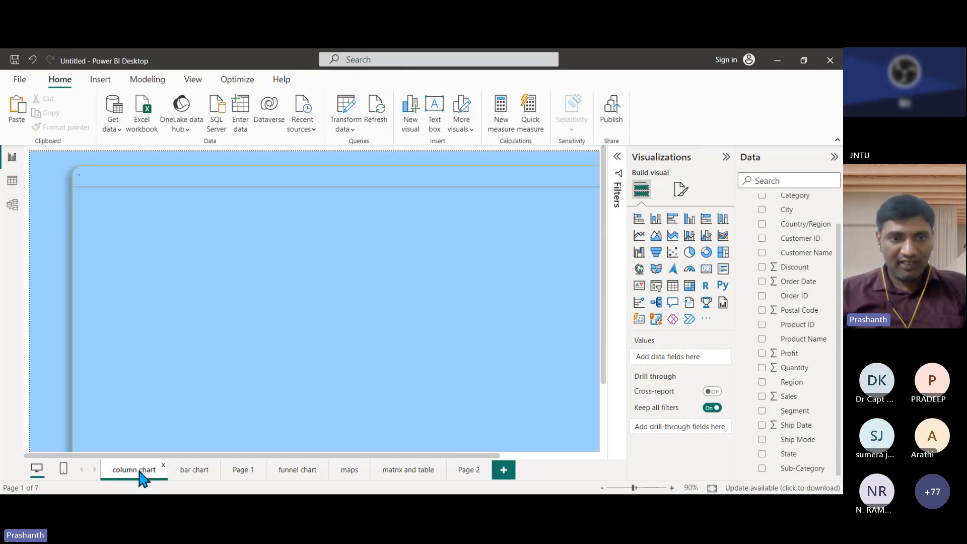
left_click(242, 470)
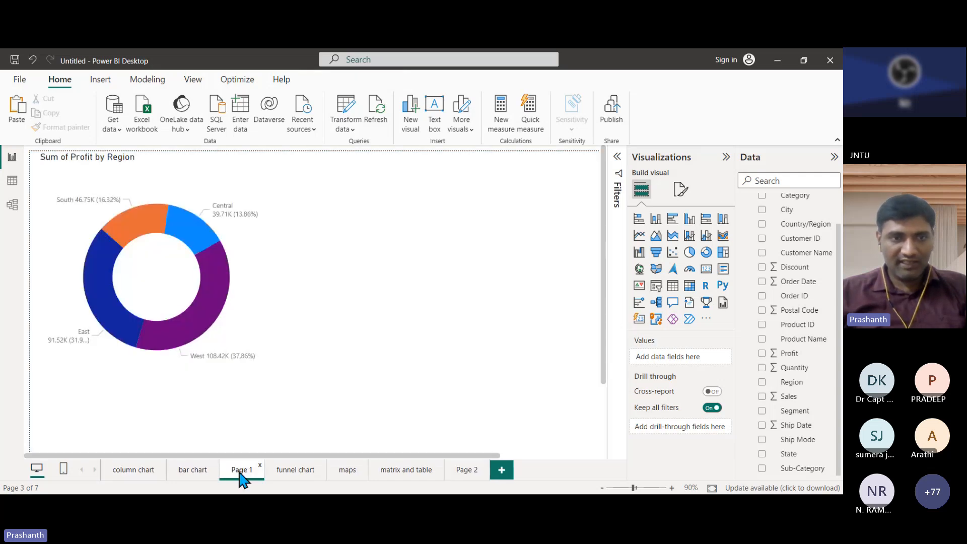
left_click(285, 471)
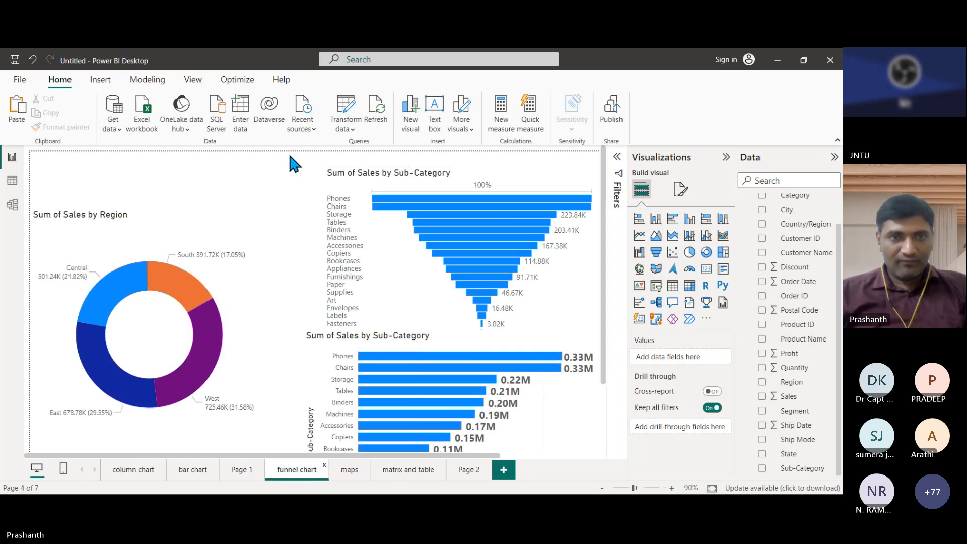
key("ctrl+a")
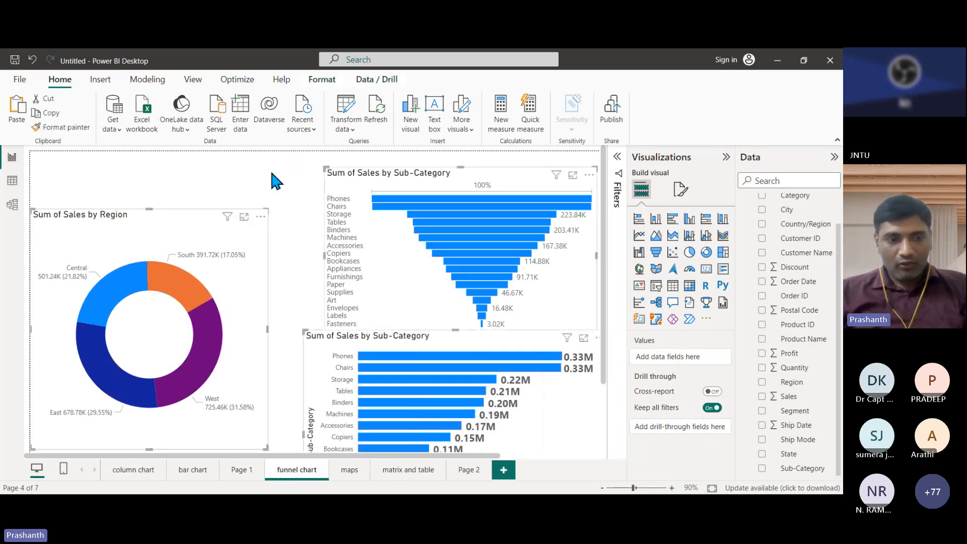
left_click(471, 473)
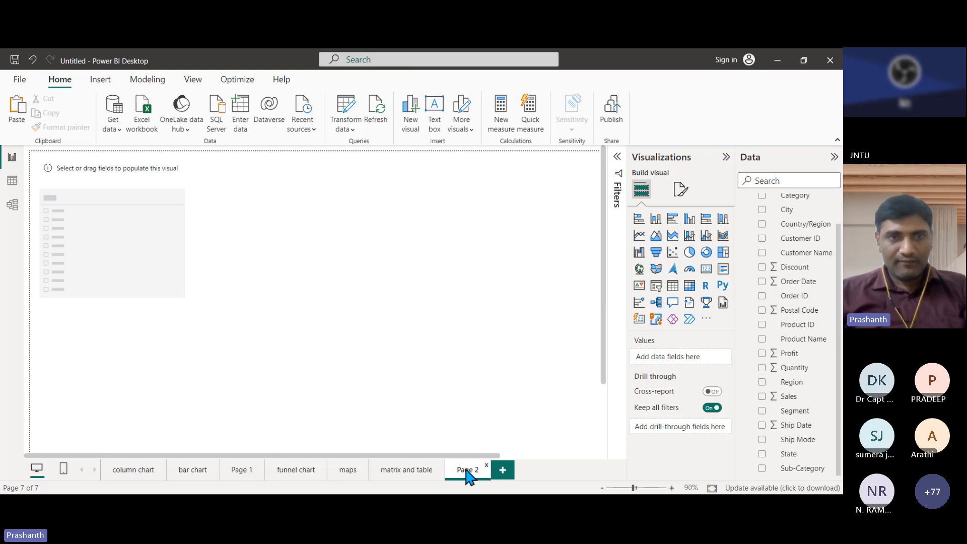
key("ctrl+v")
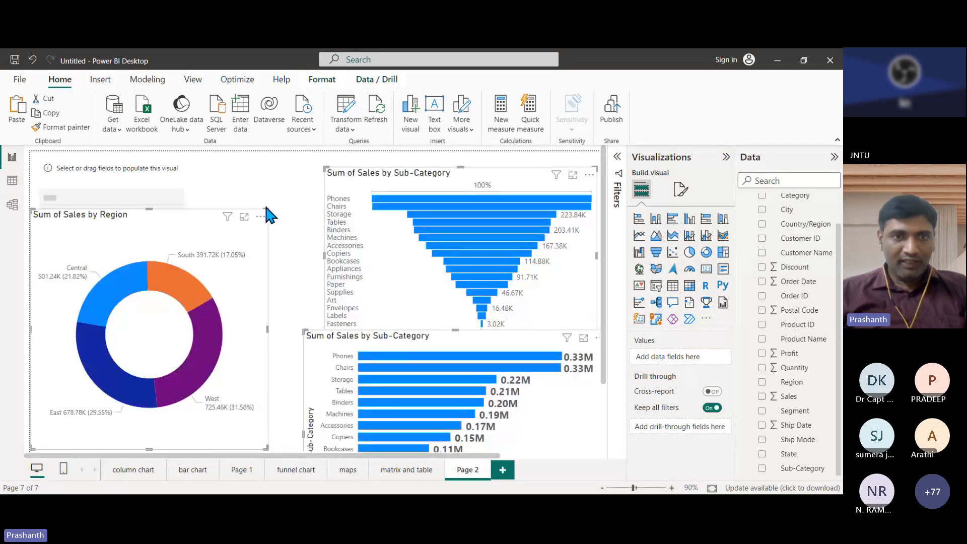
Shrink the Sum of Sales by Region donut chart into the lower-left corner of the canvas so it clears the slicer
left_click(281, 236)
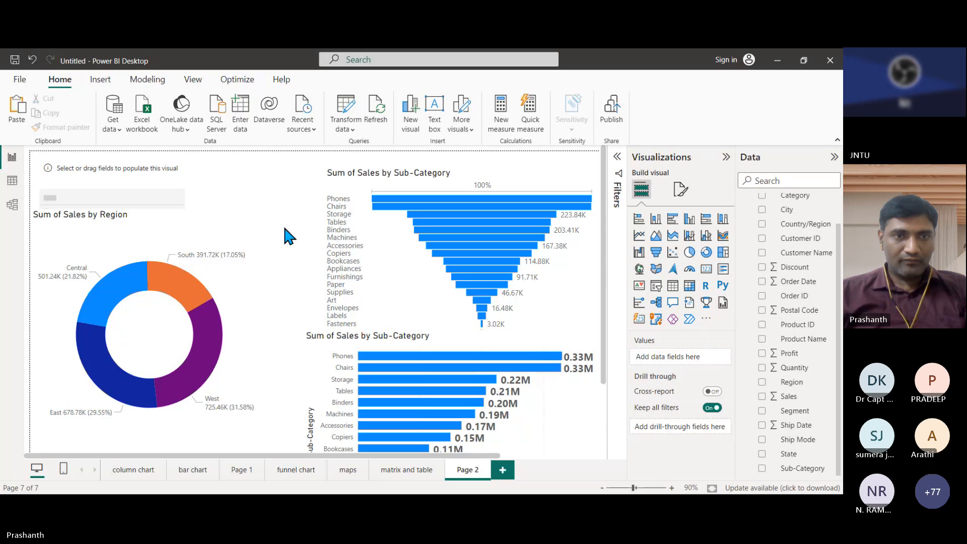
left_click(267, 211)
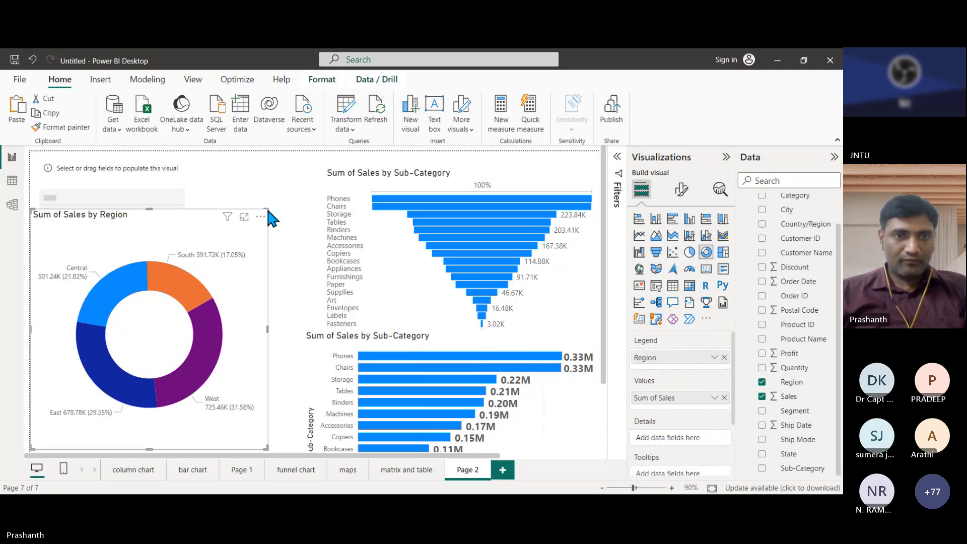
left_click(268, 211)
left_click_drag(260, 245, 182, 333)
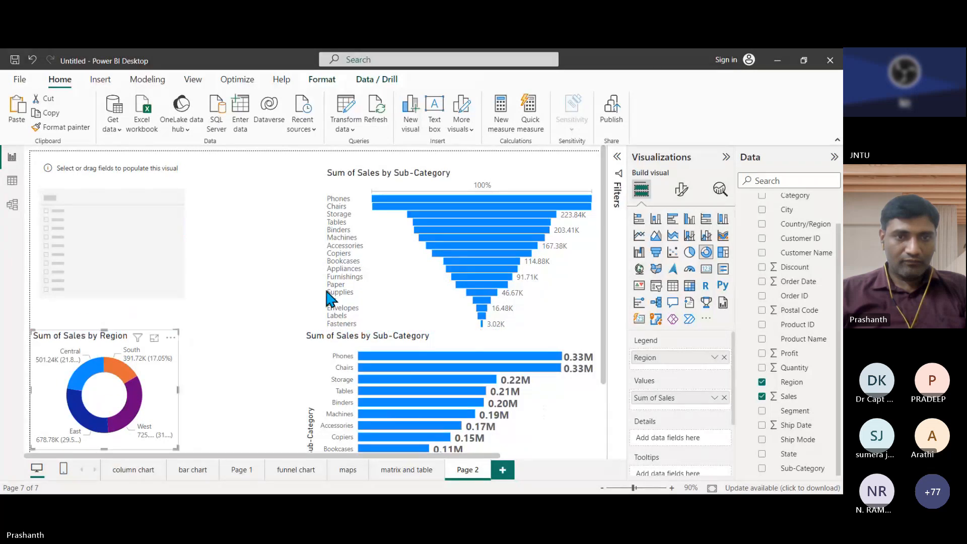
Swap the layout so the funnel chart sits in the canvas's upper-left corner and the empty slicer on its upper-right side
left_click_drag(372, 282, 254, 277)
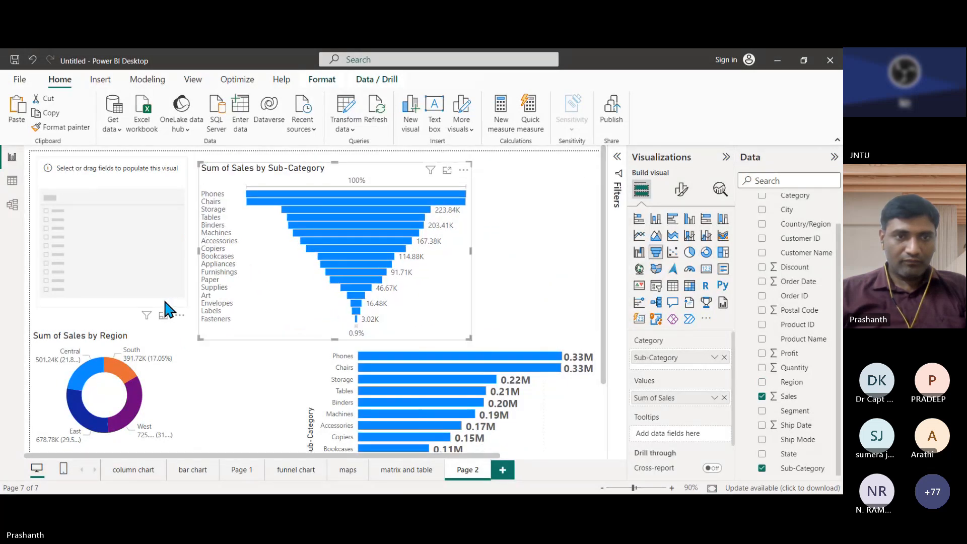
left_click_drag(162, 302, 566, 295)
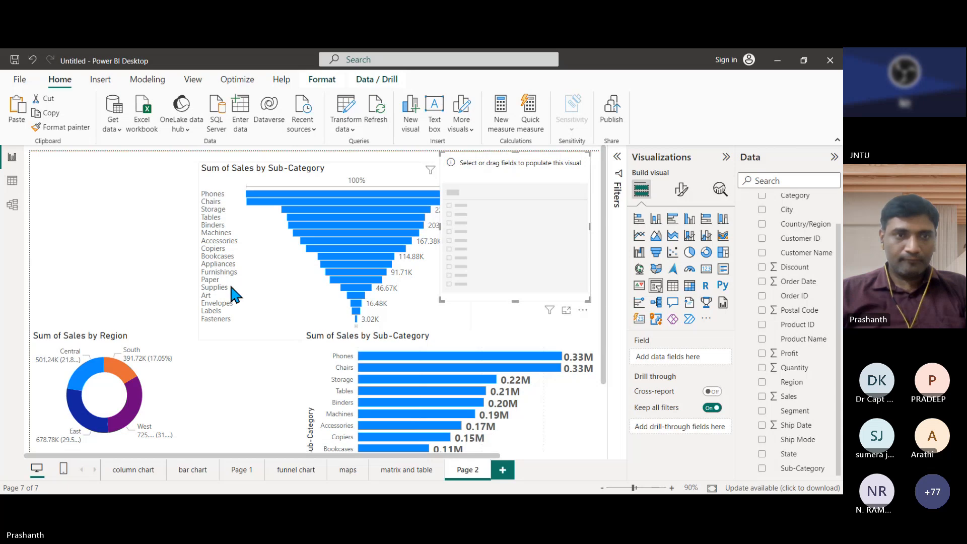
left_click_drag(232, 286, 61, 275)
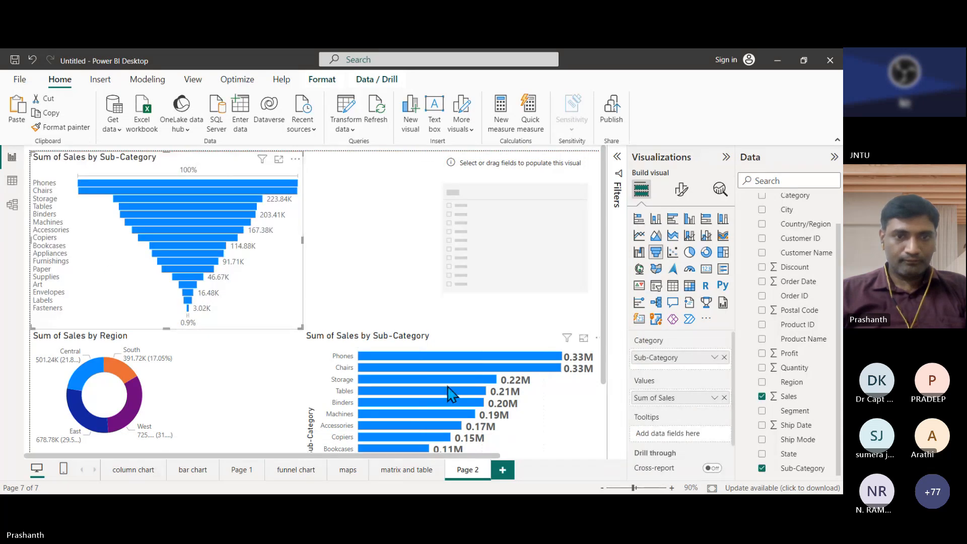
Narrow the funnel chart and the Sub-Category bar chart, fitting the bar chart between the funnel and the slicer
left_click(555, 413)
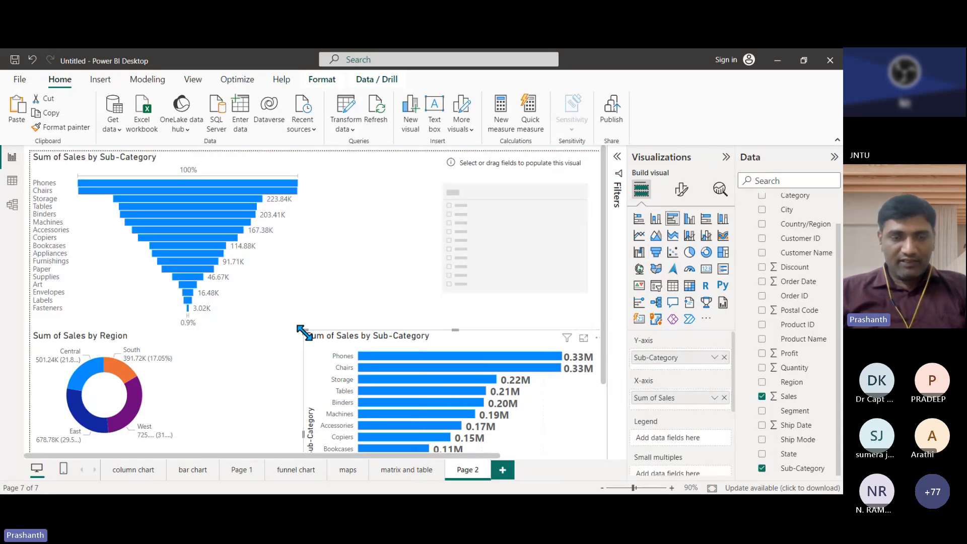
left_click_drag(304, 333, 333, 345)
left_click_drag(572, 452, 463, 361)
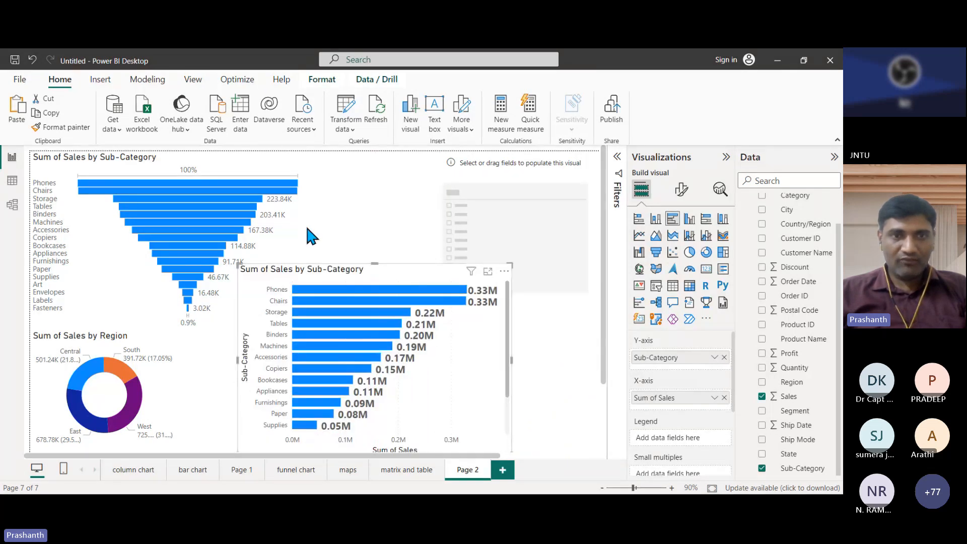
left_click(307, 228)
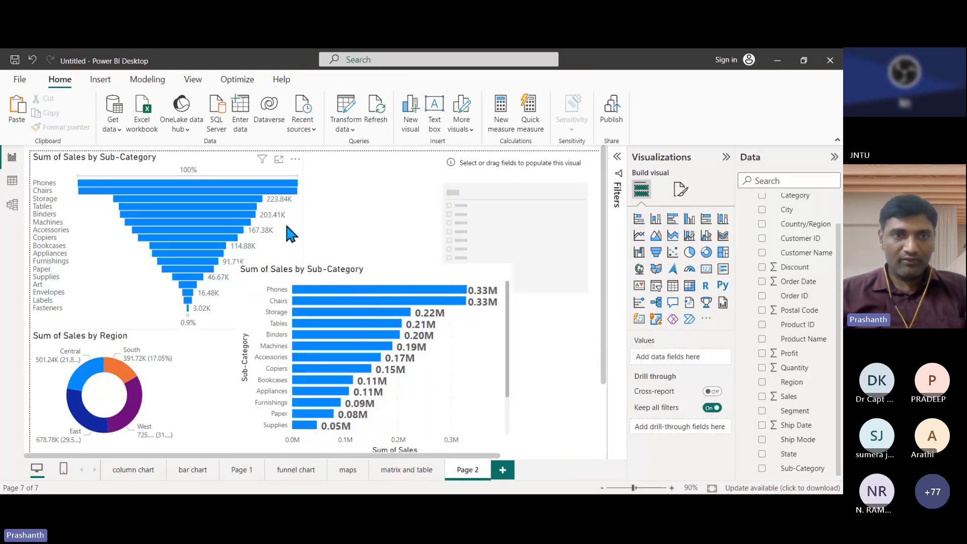
left_click(285, 221)
left_click_drag(303, 237, 228, 234)
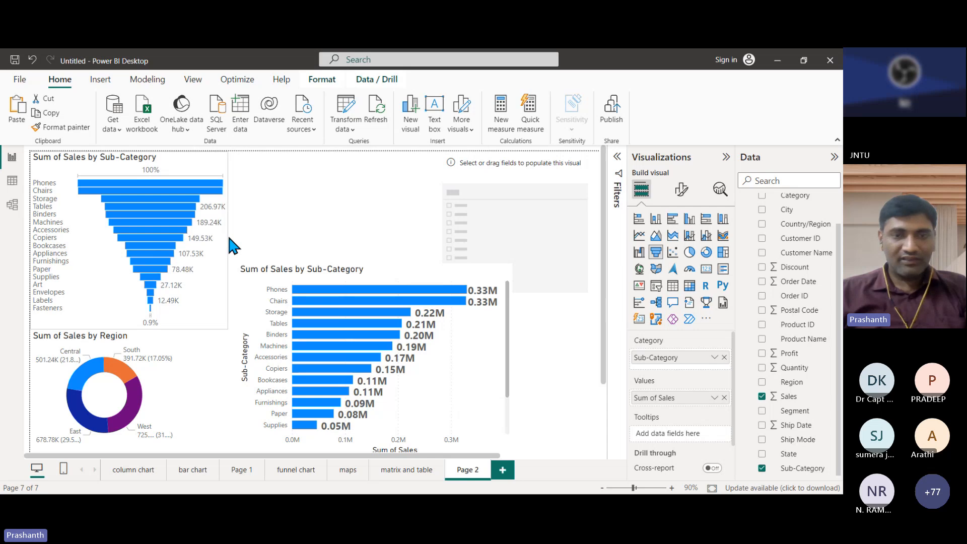
left_click_drag(446, 393, 440, 276)
left_click_drag(504, 252, 439, 246)
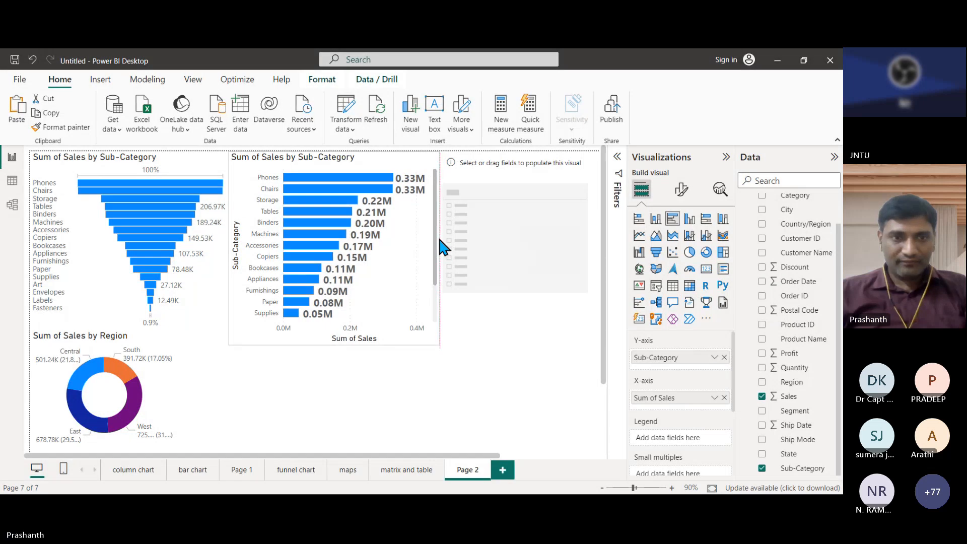
left_click(441, 245)
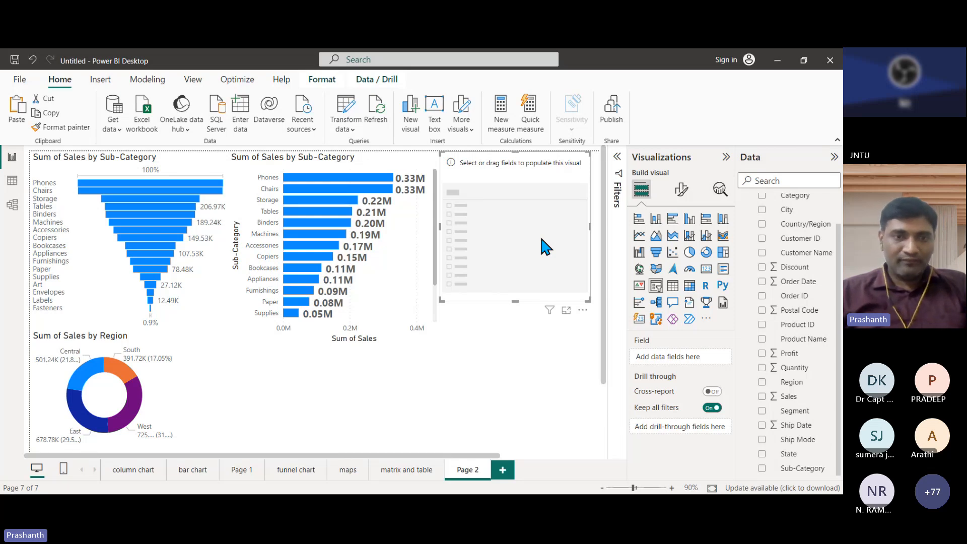
Copy the Category, Region and Sum of Sales table from the matrix and table page to Page 2 and fit it beside the donut chart
left_click(409, 474)
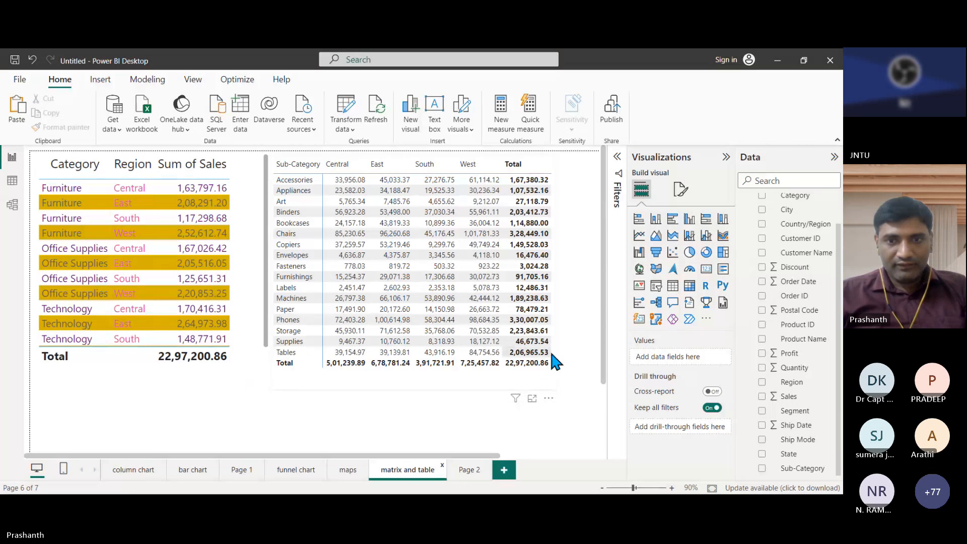
left_click(548, 374)
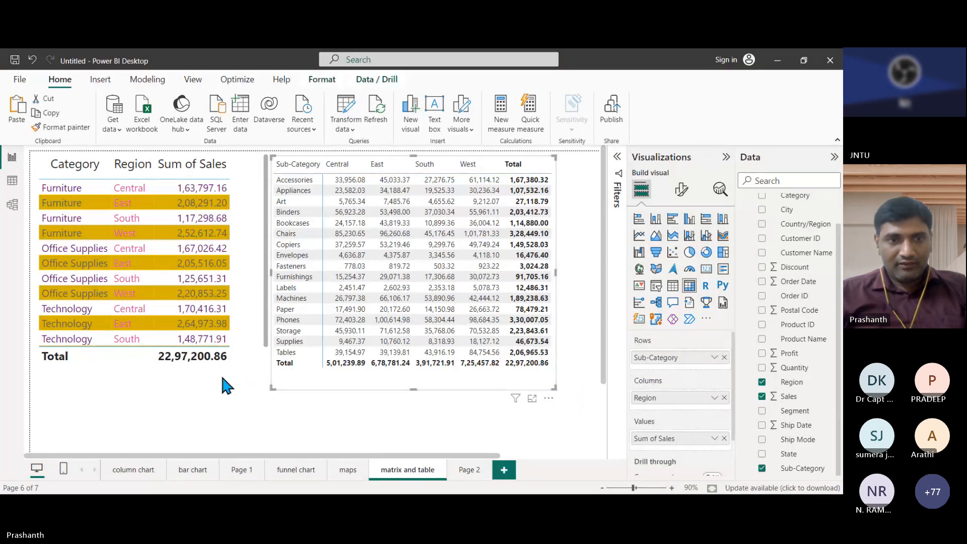
left_click(176, 379)
left_click(235, 334)
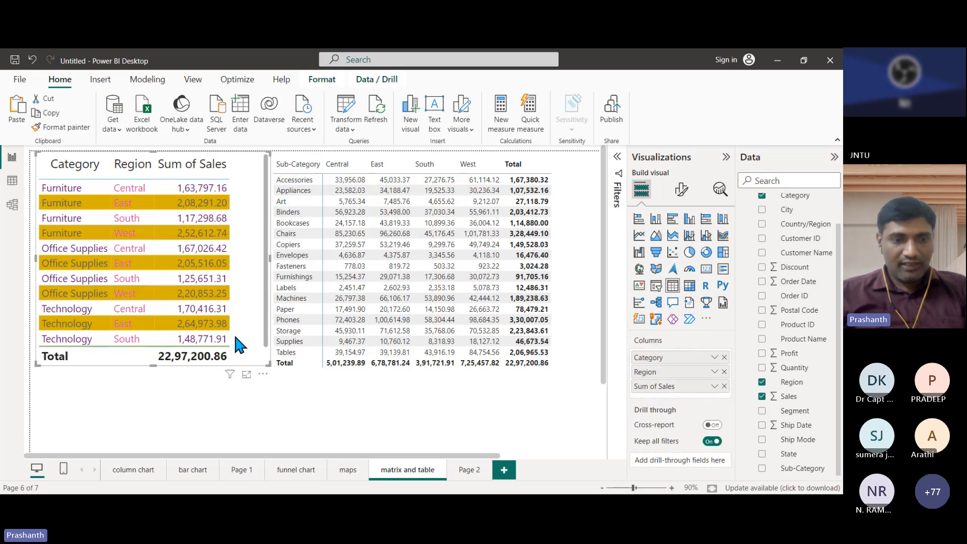
left_click(459, 467)
key("ctrl+v")
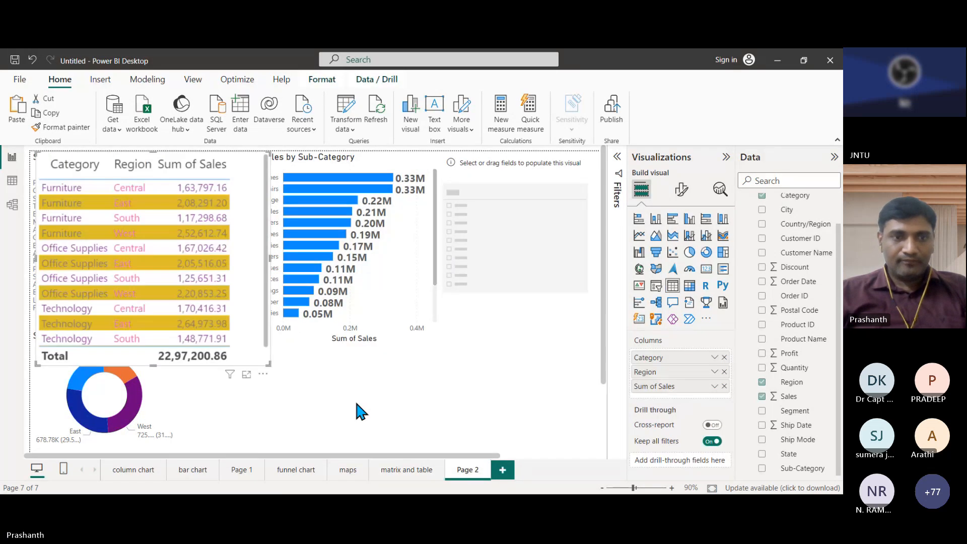
left_click_drag(33, 153, 55, 188)
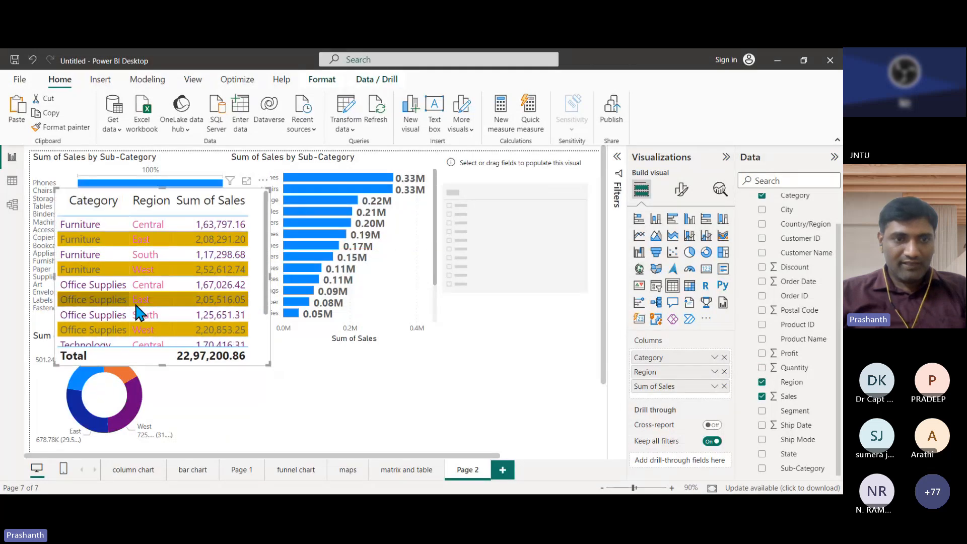
left_click_drag(261, 343, 420, 421)
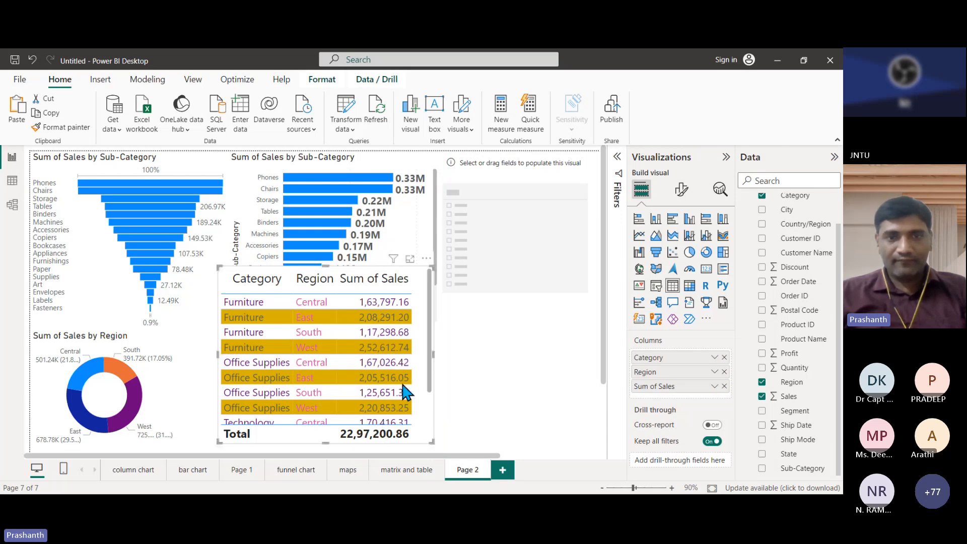
Assign the Category field from the Orders table to the empty slicer
left_click(509, 255)
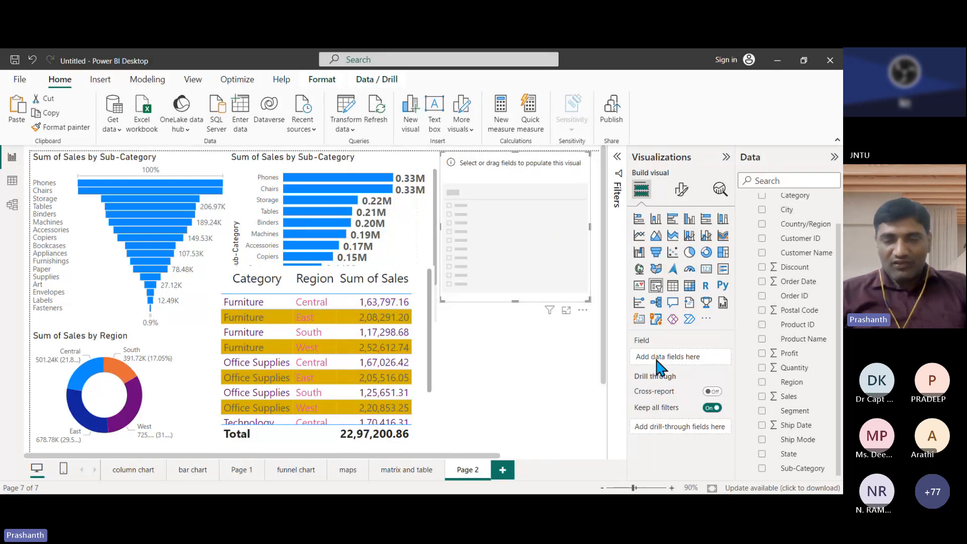
scroll(802, 352, "up", 2)
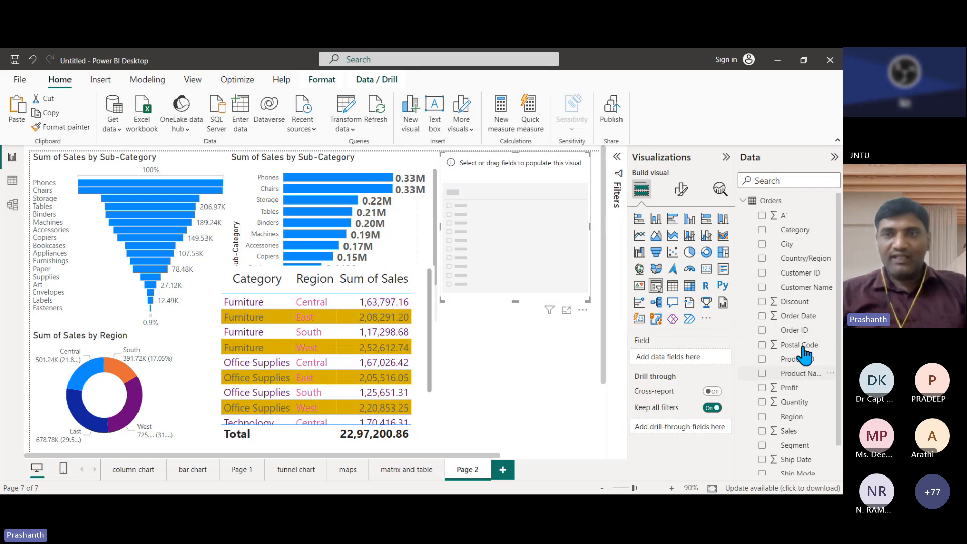
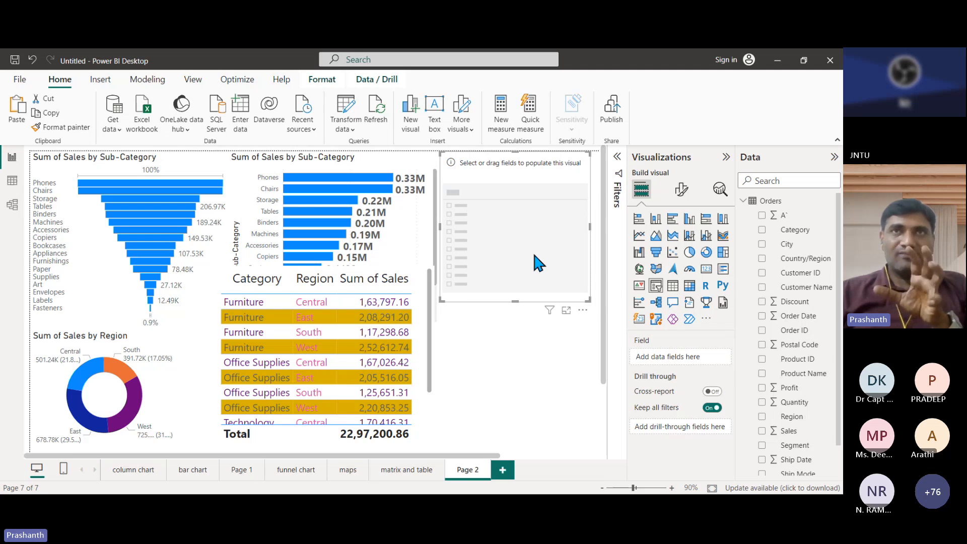
left_click(189, 394)
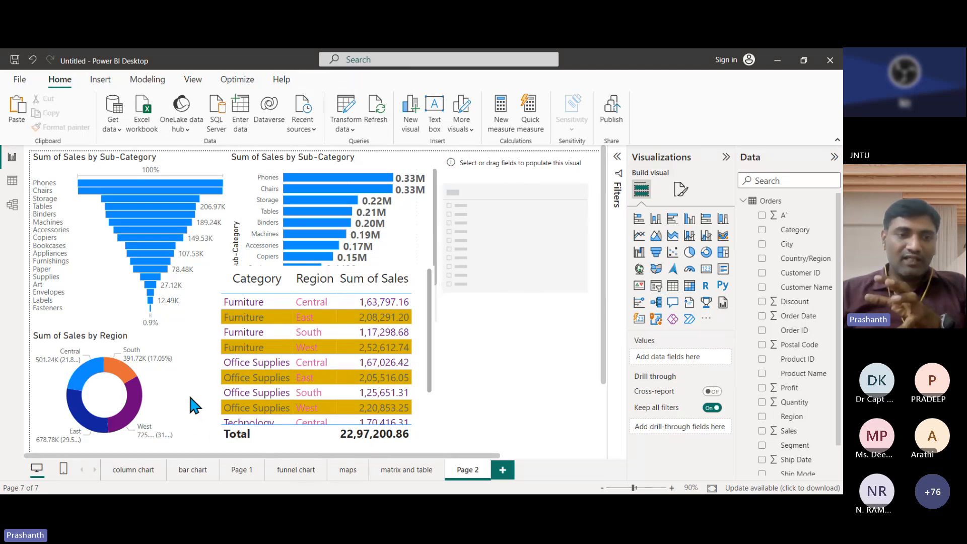
left_click(515, 260)
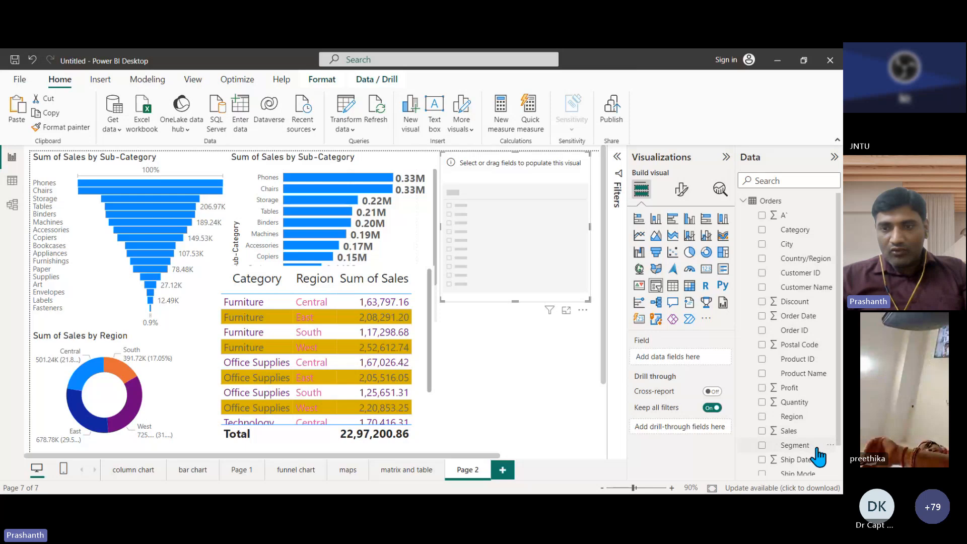
scroll(817, 455, "down", 2)
scroll(816, 343, "up", 2)
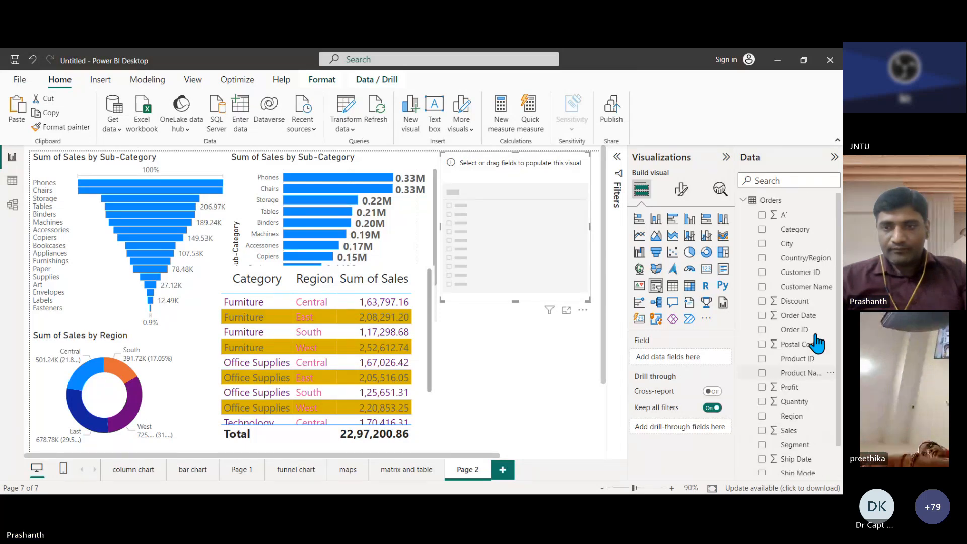
left_click_drag(812, 231, 695, 359)
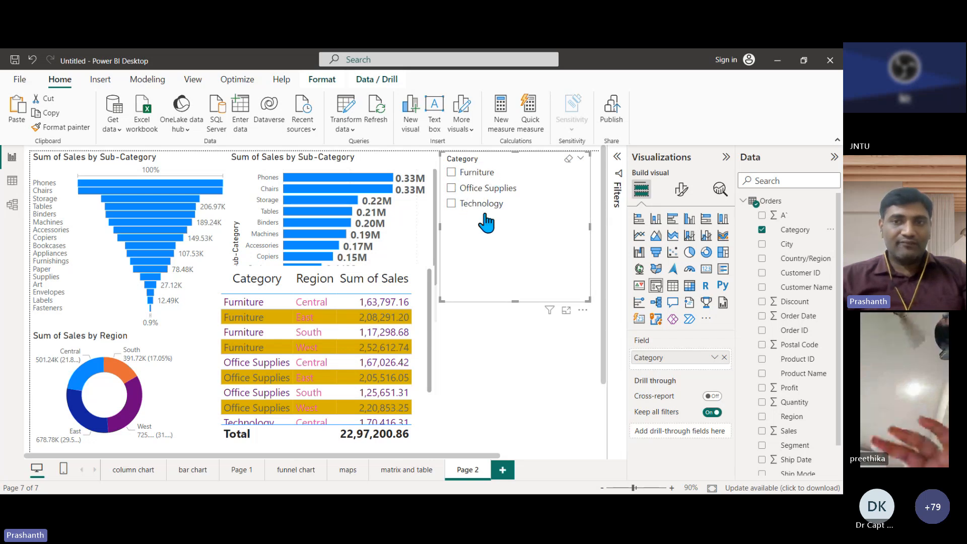
Test the slicer by filtering the page on Furniture, Office Supplies and Technology one at a time, and clear the selection
left_click(458, 179)
left_click(456, 194)
left_click(457, 204)
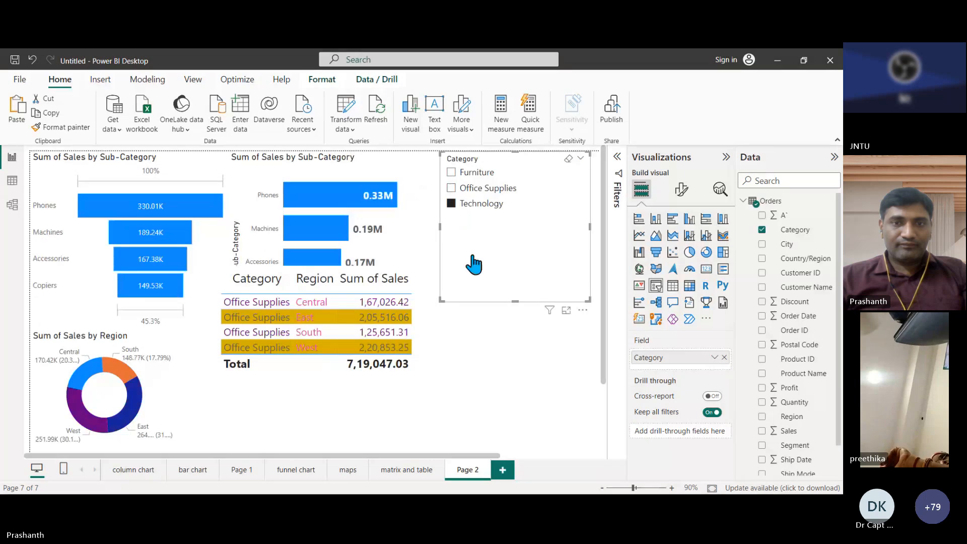
left_click(452, 172)
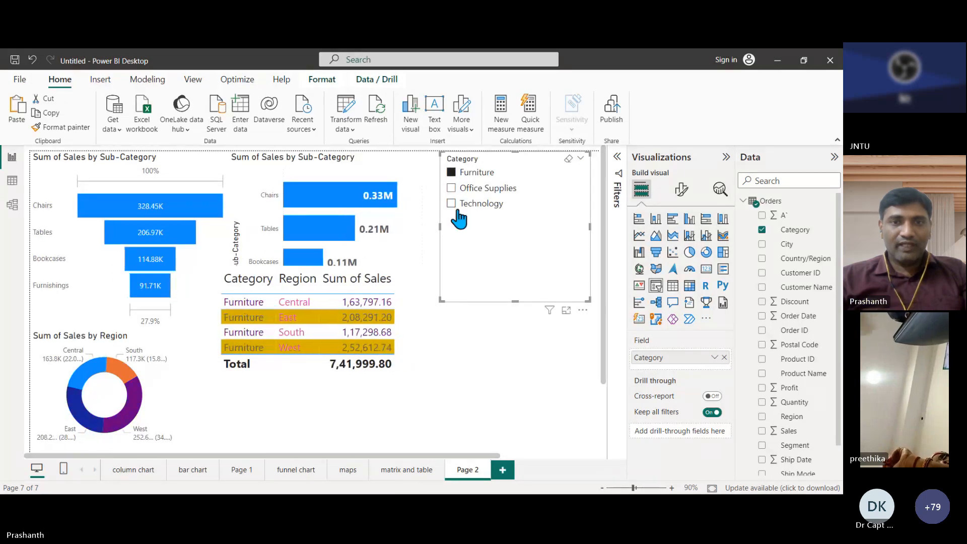
left_click(452, 203)
left_click(451, 203)
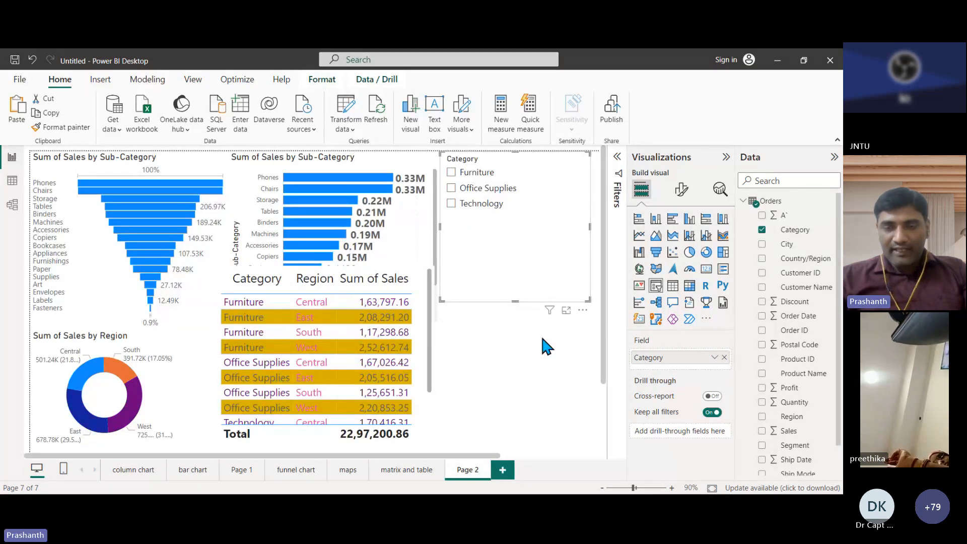
Set the Category slicer's style to Tile
left_click(684, 193)
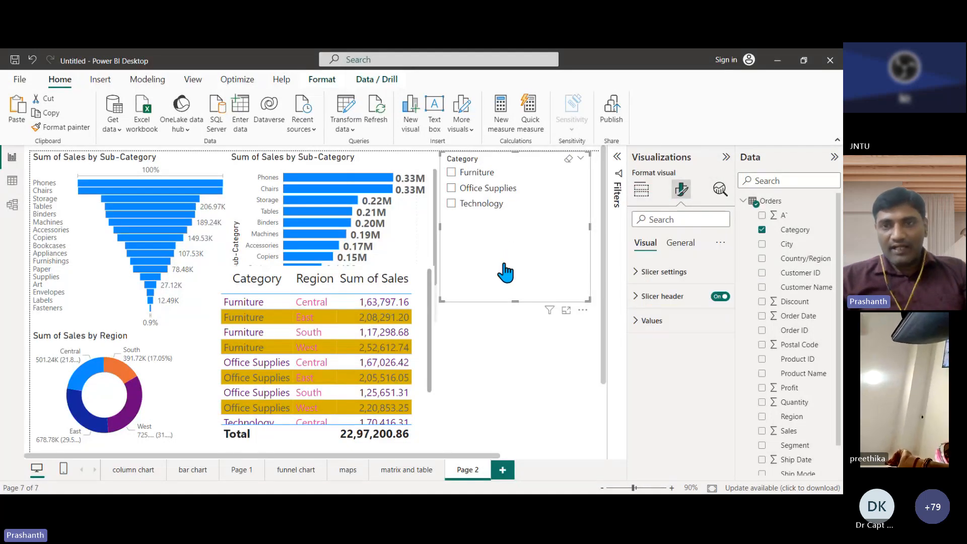
left_click(638, 275)
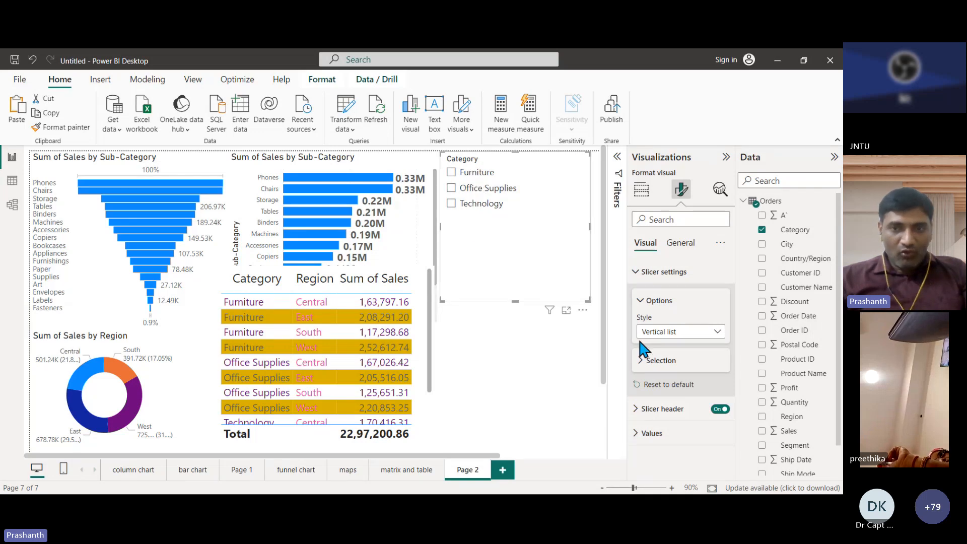
left_click(679, 334)
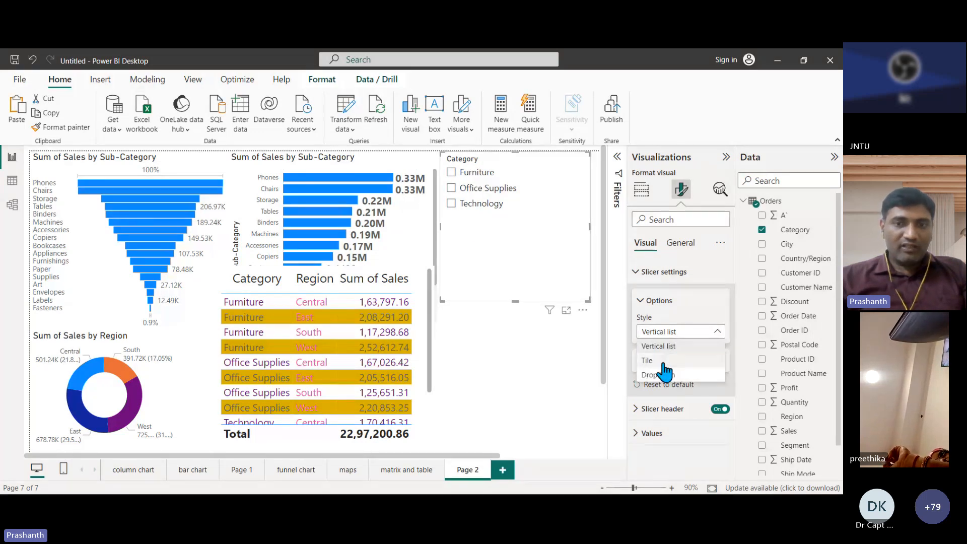
left_click(668, 360)
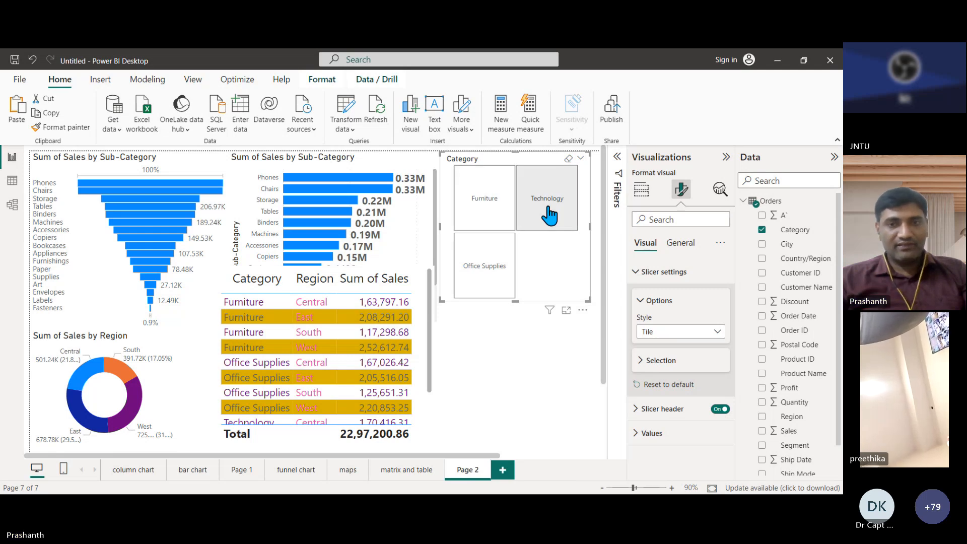
Set the Category slicer's style to Dropdown and expand its list of categories
left_click(664, 332)
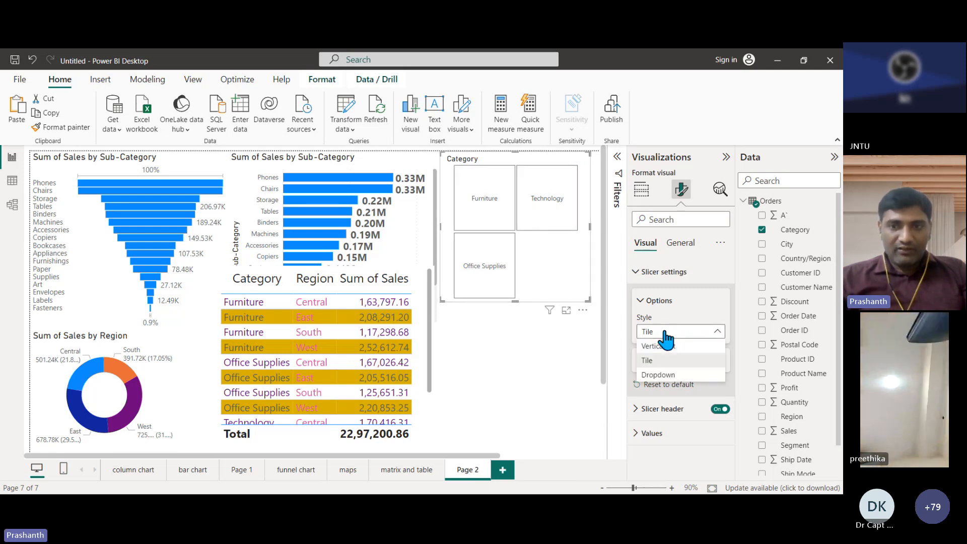
left_click(665, 375)
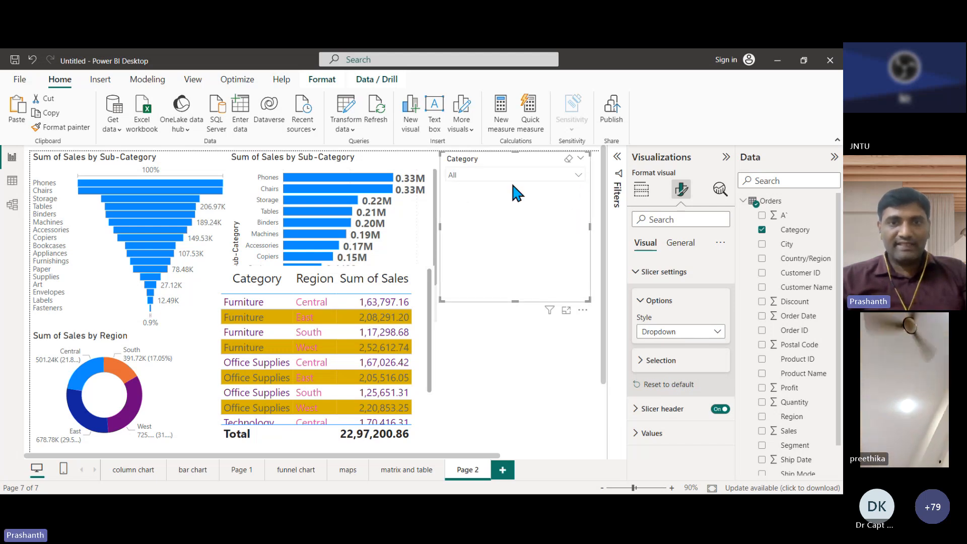
left_click(578, 174)
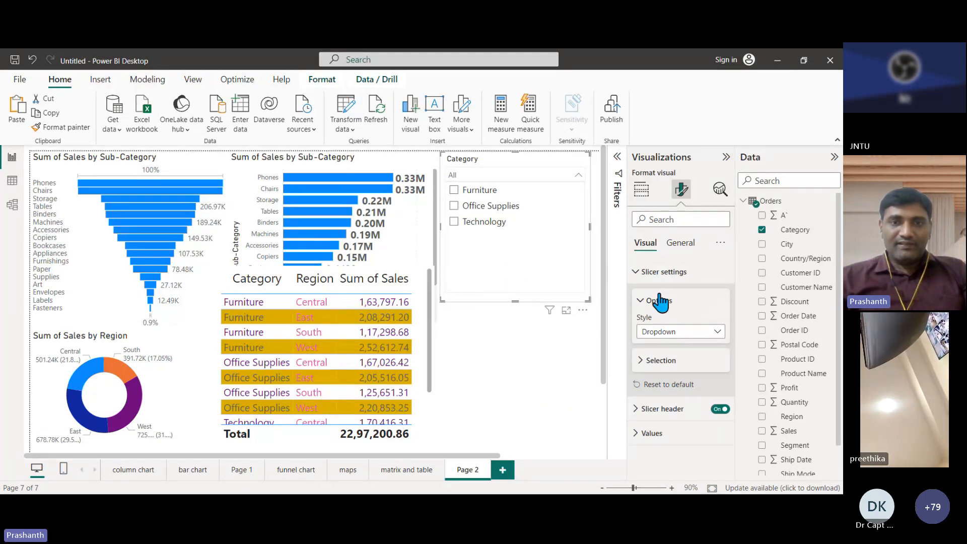
Show the slicer's Selection settings and test filtering by Furniture, by Office Supplies, and by several categories together
left_click(641, 361)
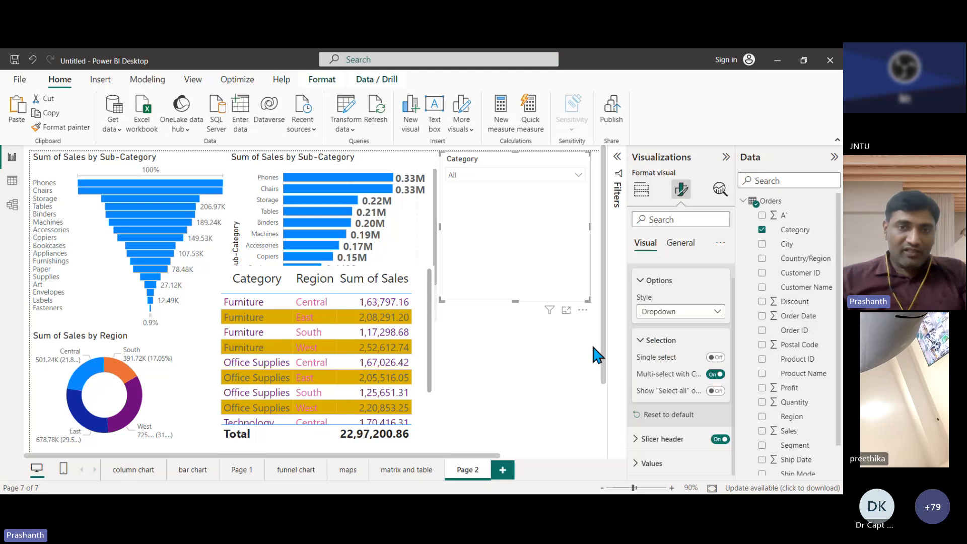
left_click(575, 179)
left_click(454, 190)
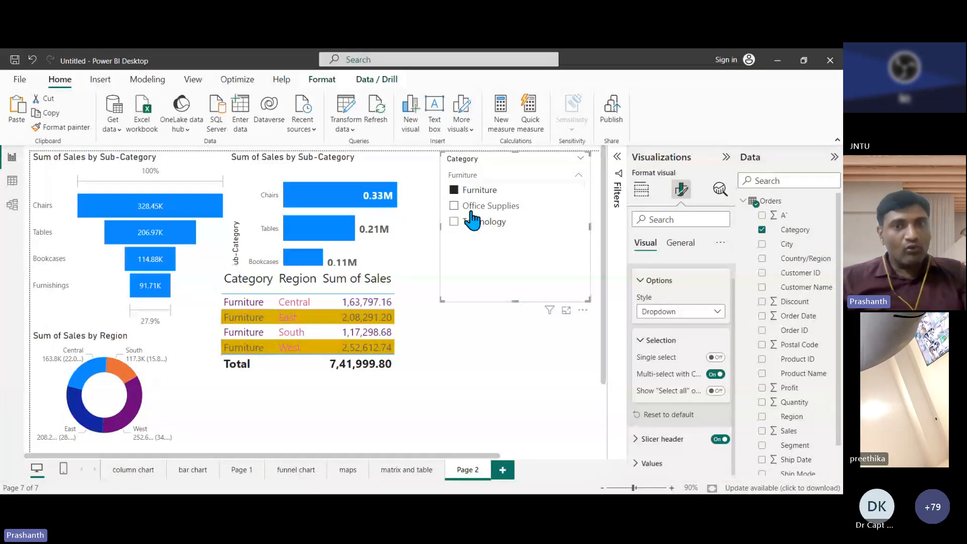
left_click(454, 206)
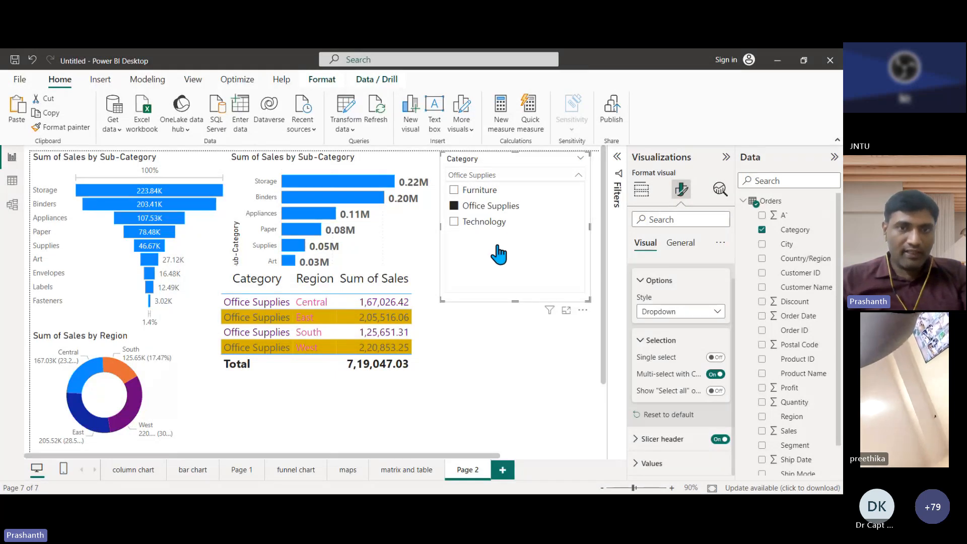
left_click(454, 190, "ctrl")
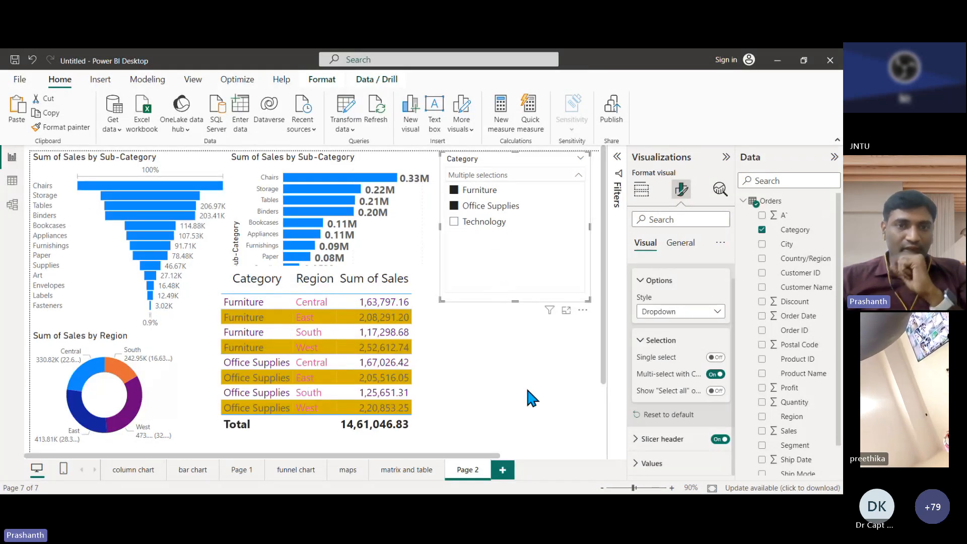
left_click(454, 222, "ctrl")
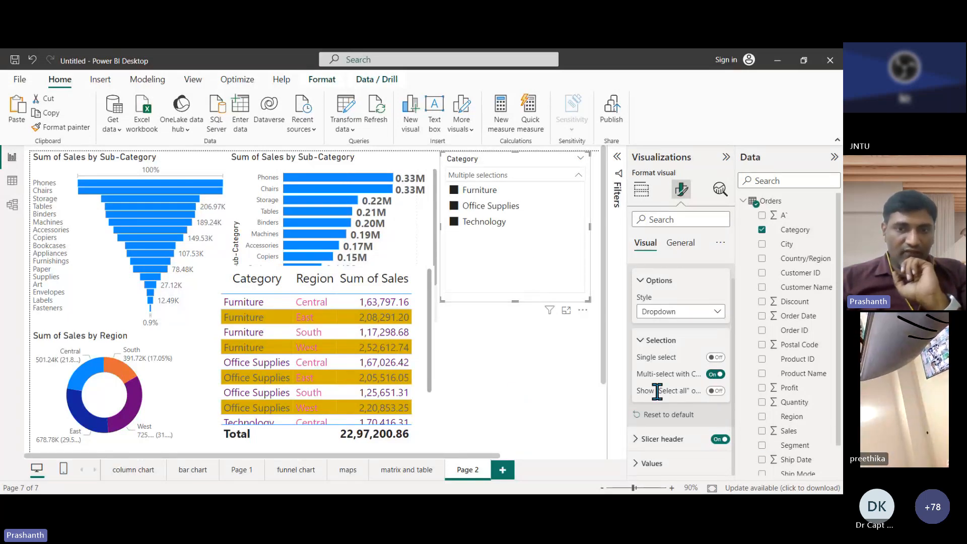
Turn on the Category slicer's "Select all" option and use it to clear the category selection
left_click(716, 391)
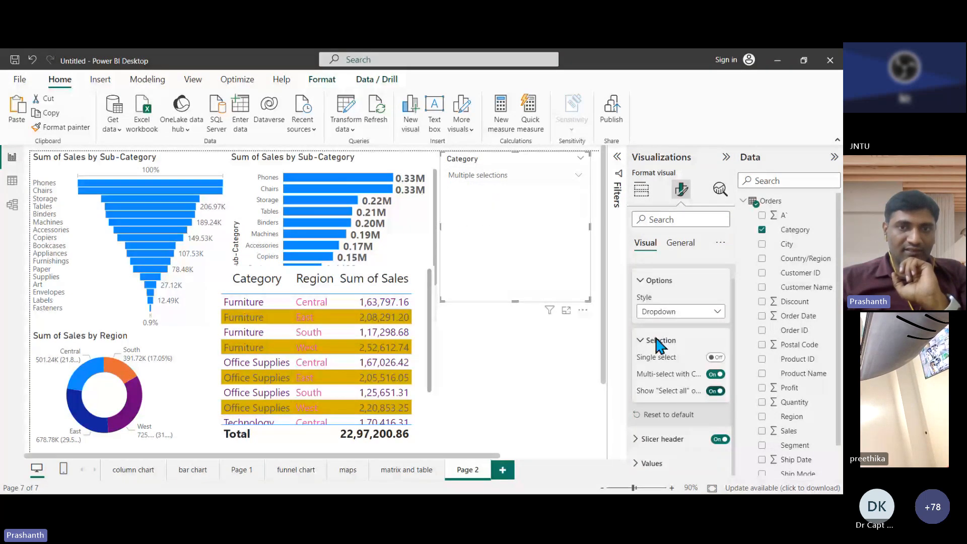
left_click(578, 174)
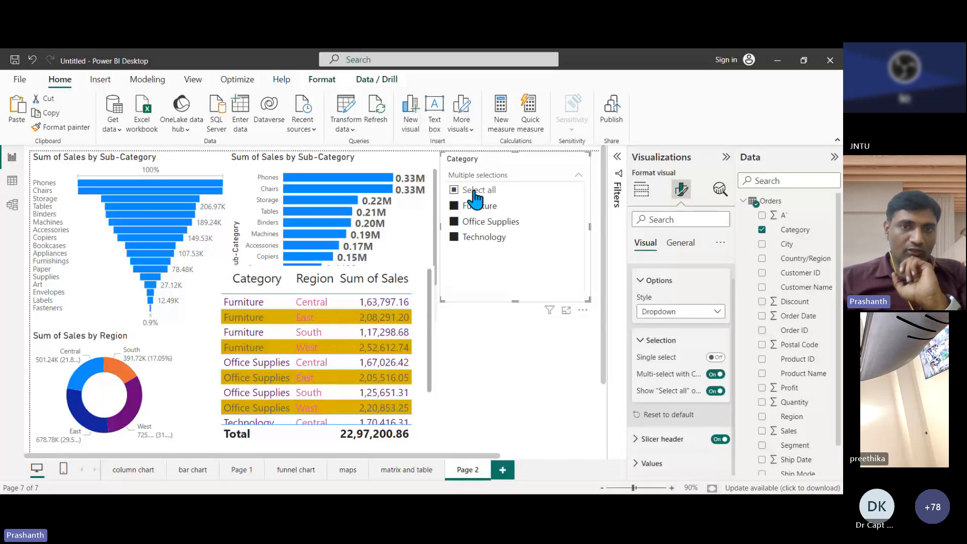
left_click(456, 190)
left_click(459, 190)
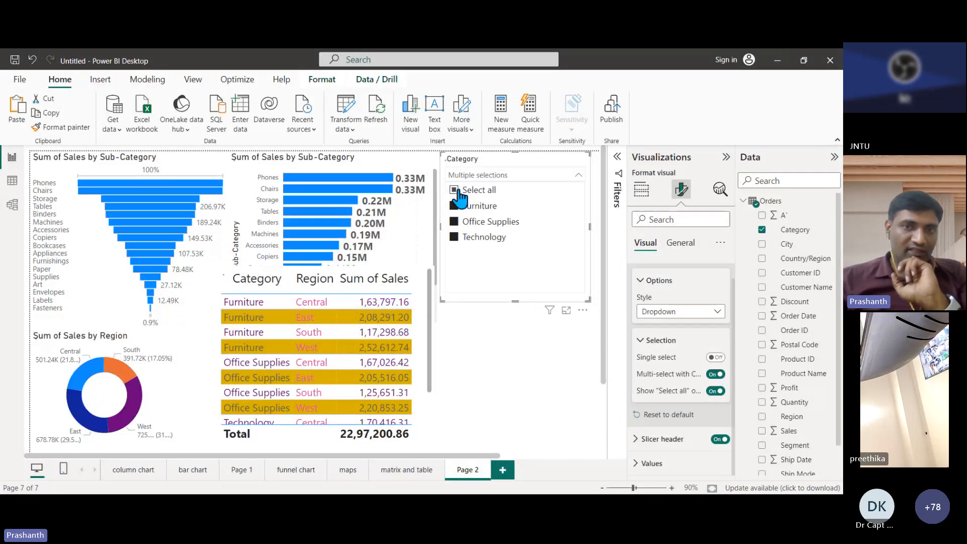
left_click(457, 193)
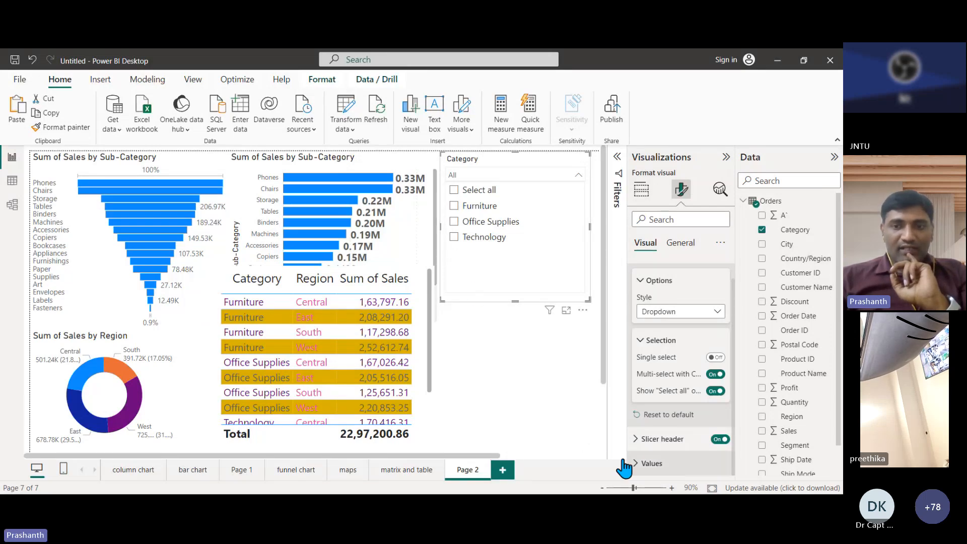
Review the Category slicer's header formatting options for text, border and background, and the Values font settings
left_click(567, 415)
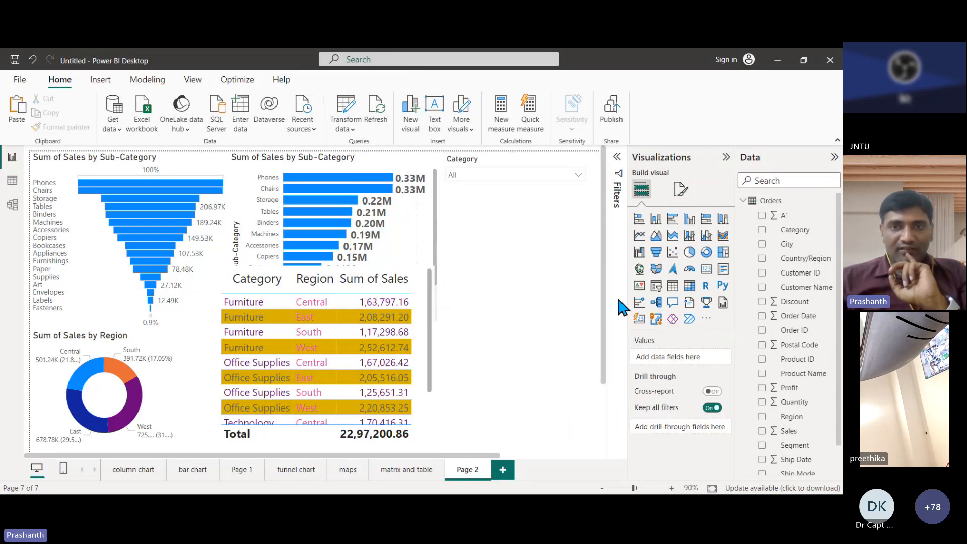
left_click(549, 261)
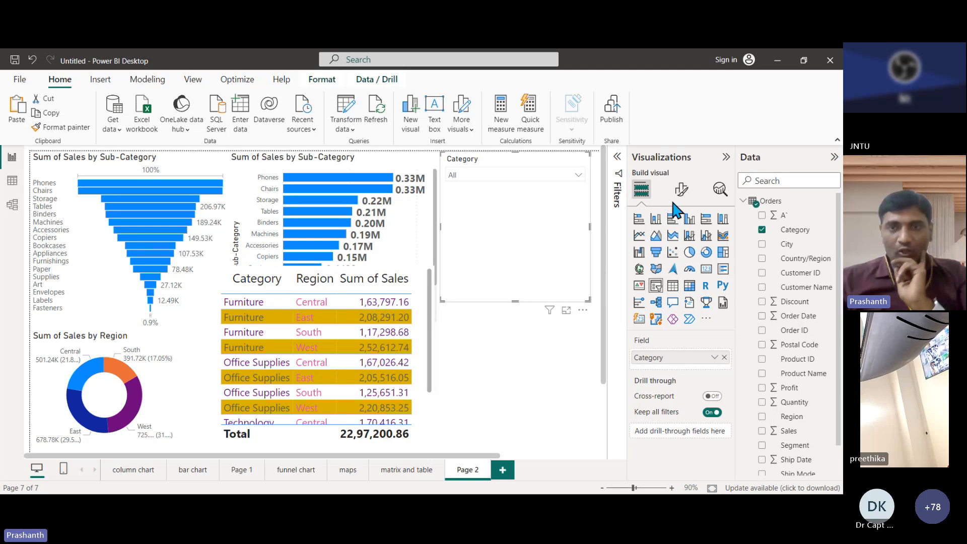
left_click(681, 190)
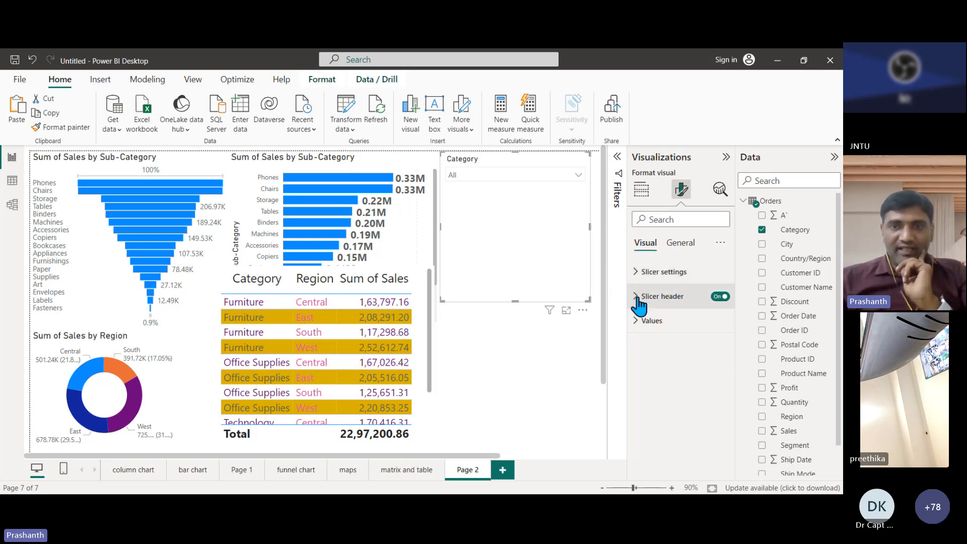
left_click(638, 298)
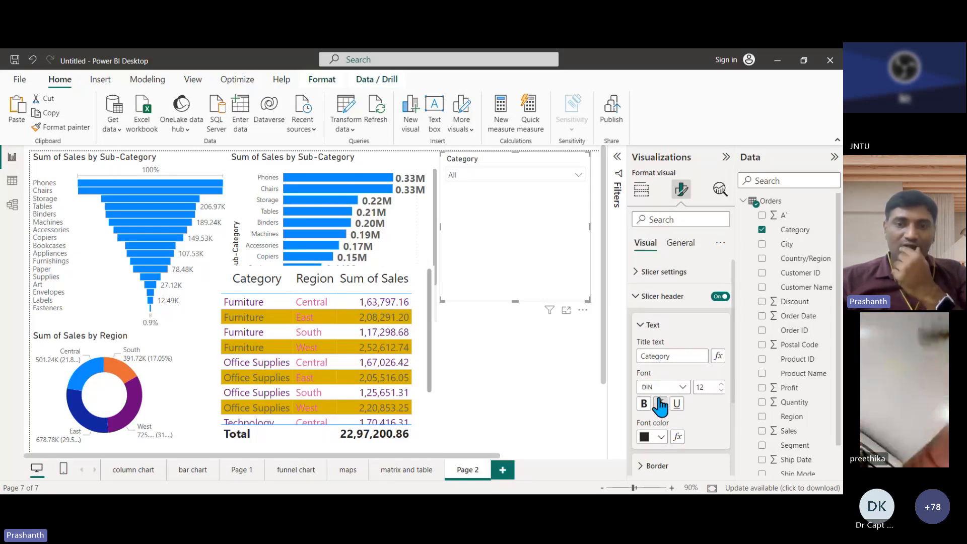
scroll(675, 431, "down", 2)
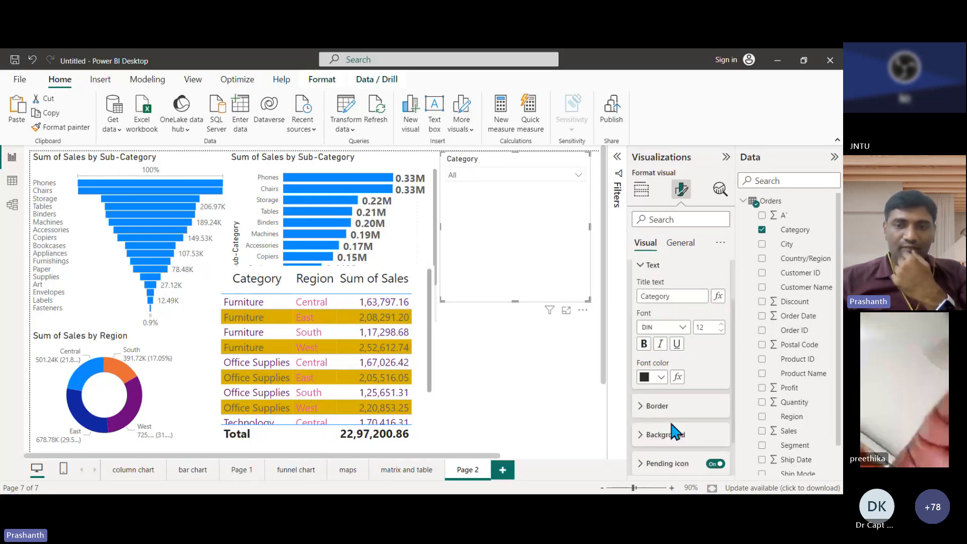
left_click(641, 407)
scroll(670, 416, "down", 2)
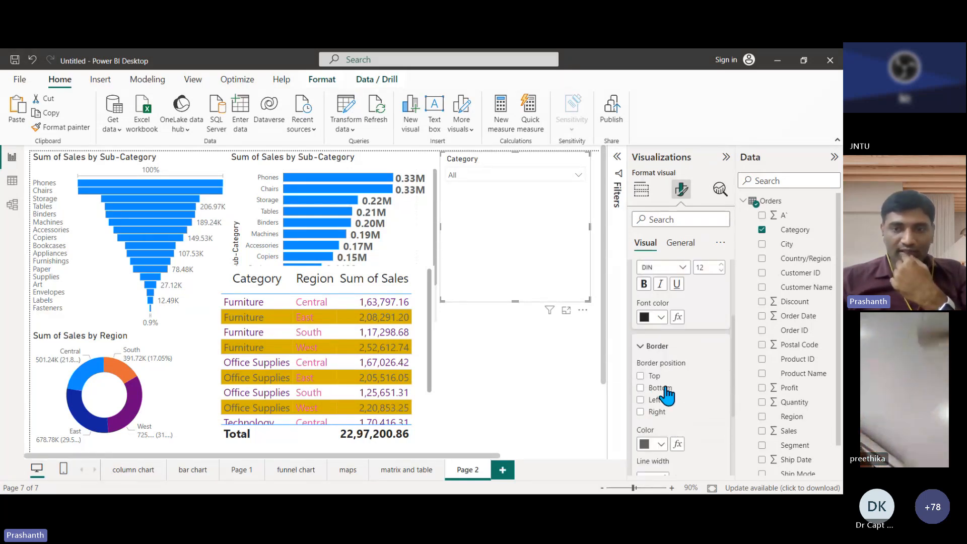
scroll(666, 389, "down", 2)
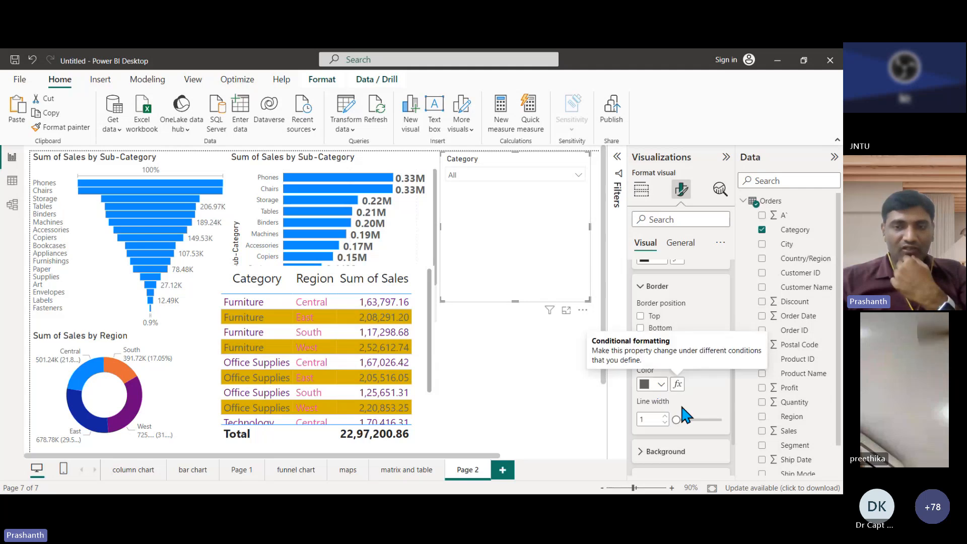
scroll(676, 419, "down", 2)
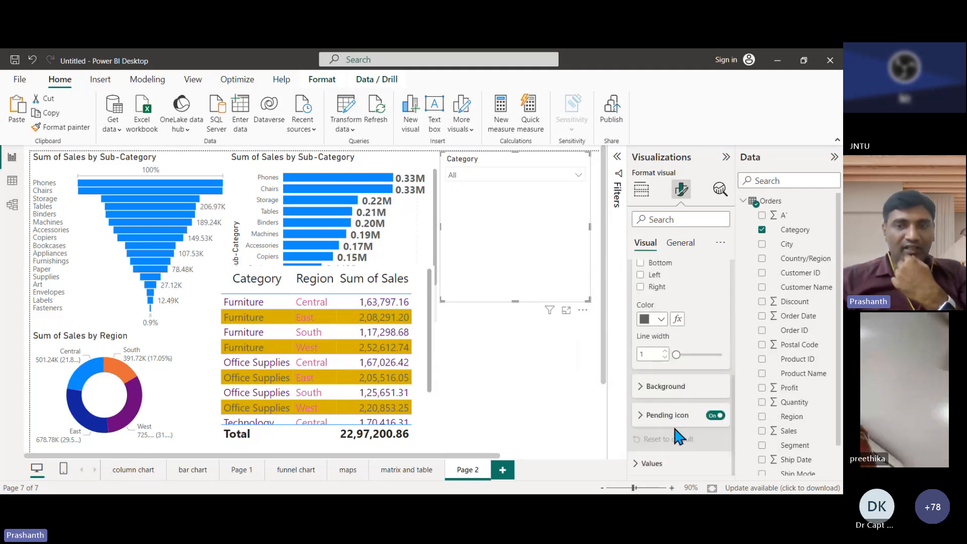
left_click(640, 387)
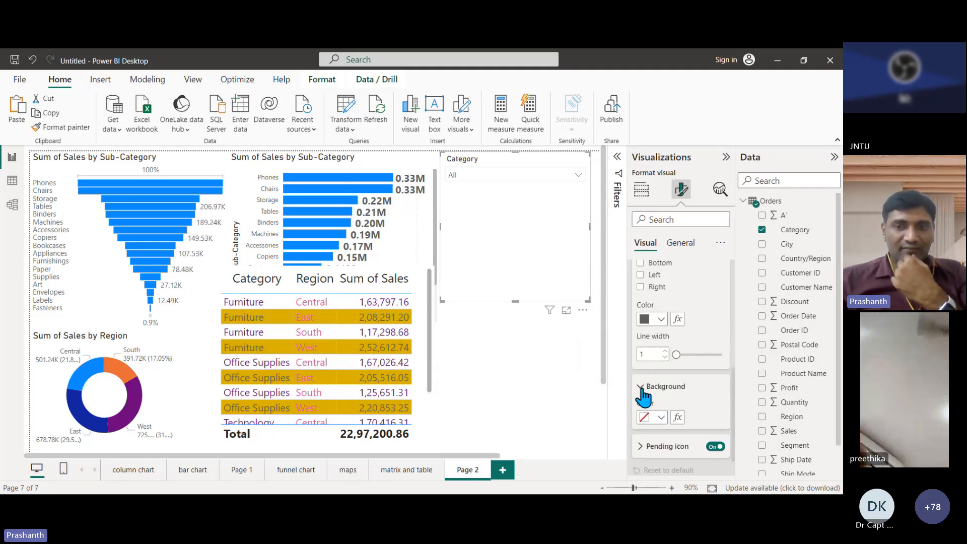
scroll(645, 406, "down", 1)
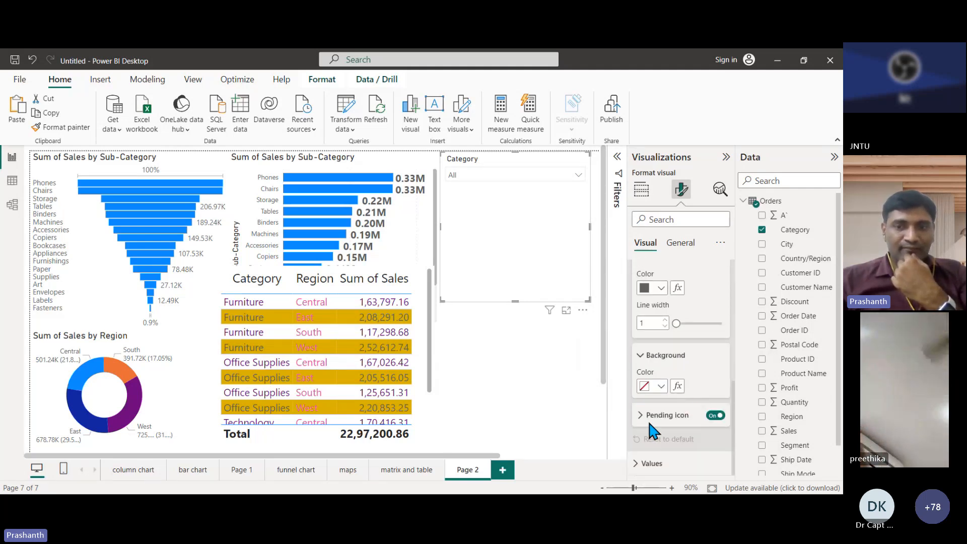
left_click(645, 464)
scroll(686, 373, "down", 5)
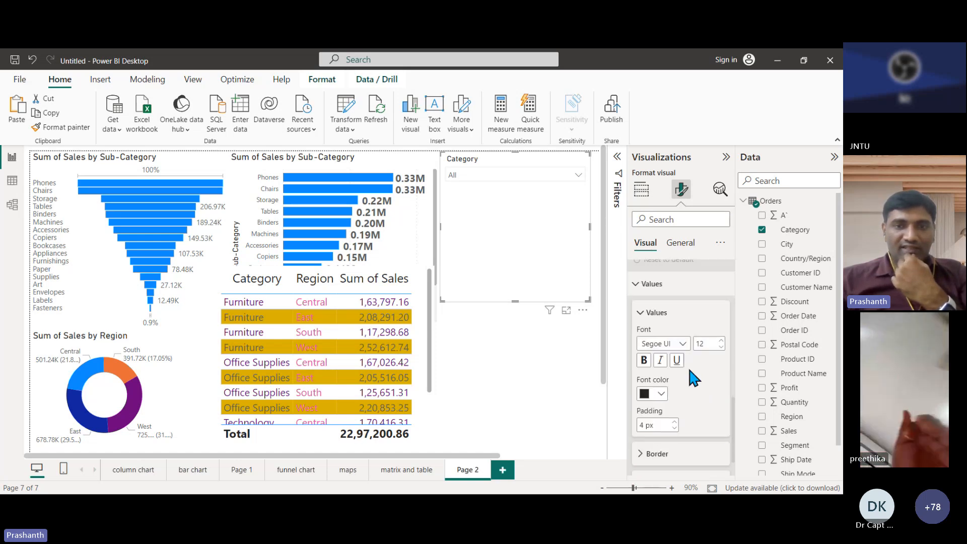
Set the font color of the Category slicer's values to pink and expand the dropdown list to check it
left_click(492, 174)
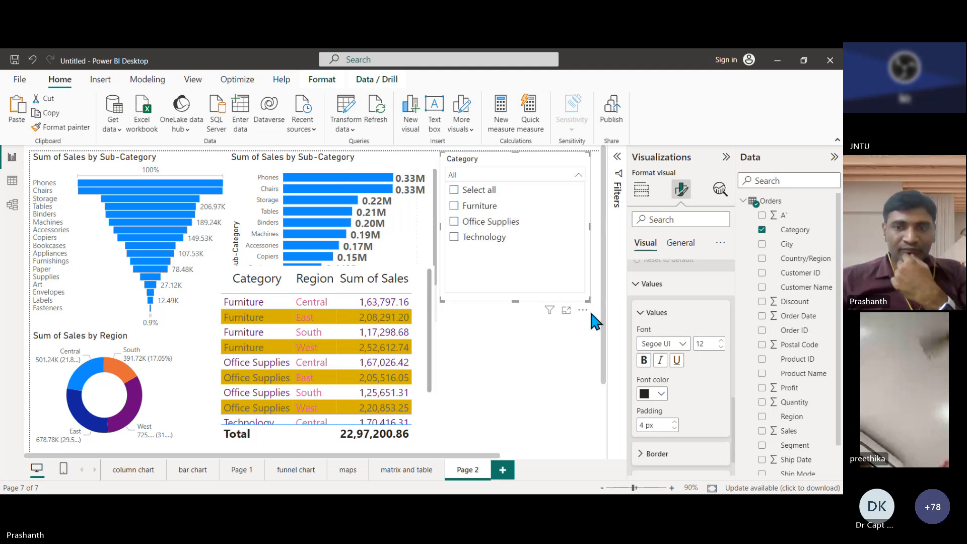
scroll(687, 398, "down", 2)
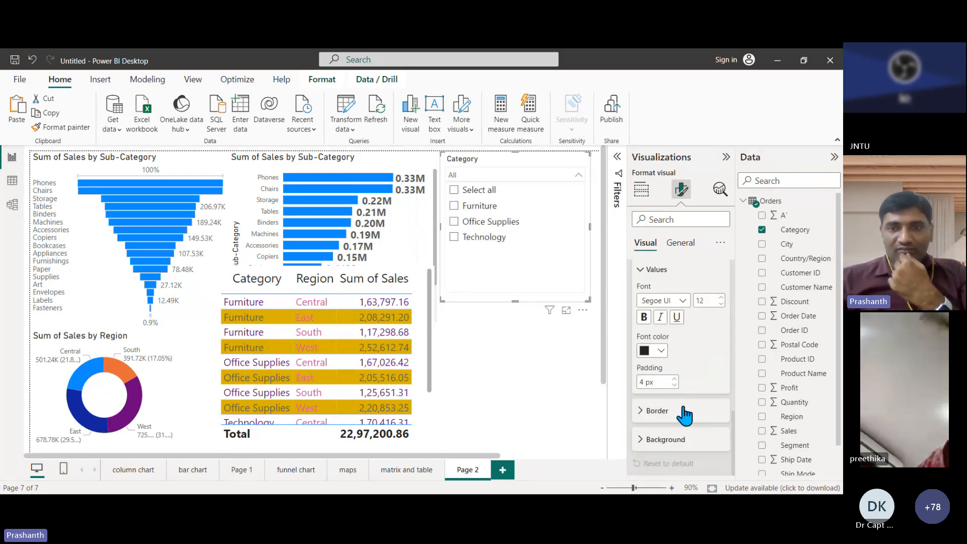
left_click(662, 352)
left_click(650, 297)
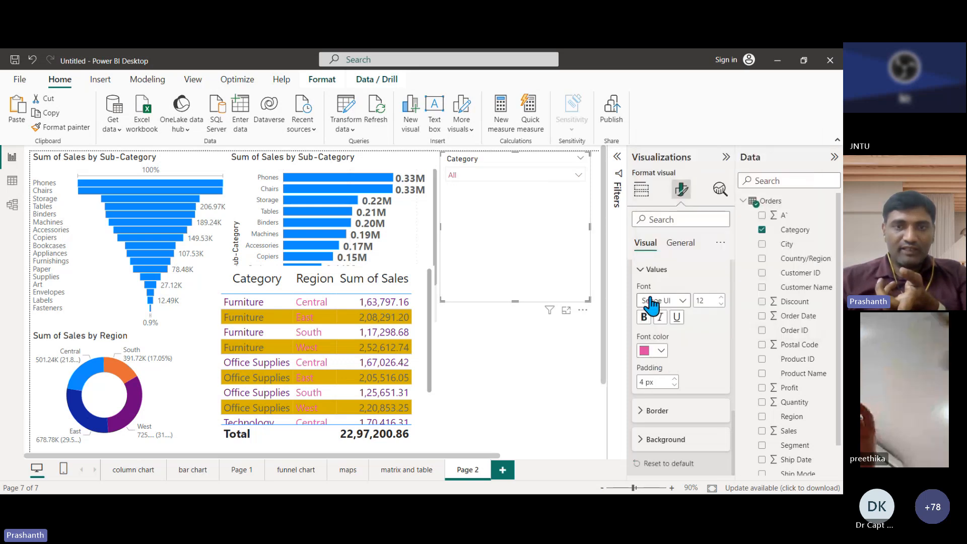
left_click(582, 176)
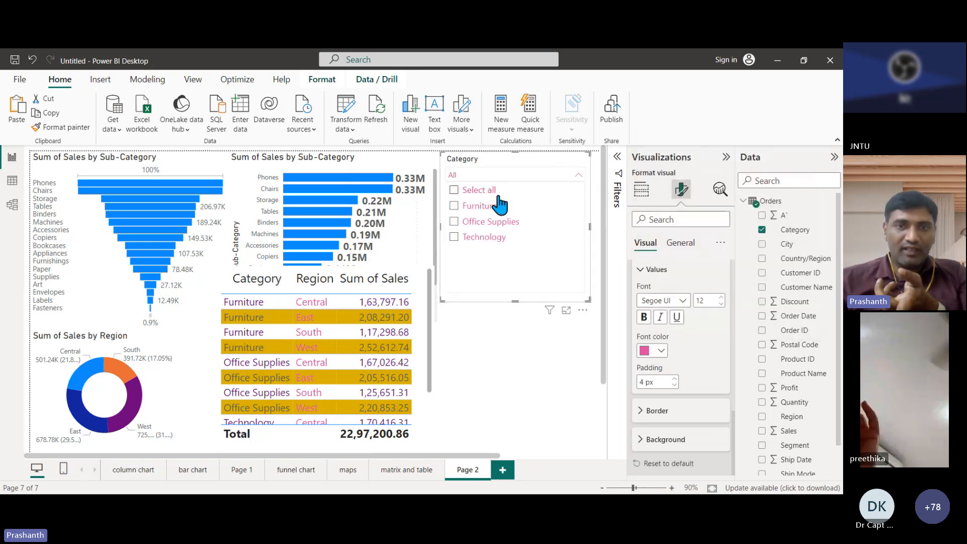
Set the font color of the slicer's values to dark blue and look over their Border and Background options
left_click(660, 349)
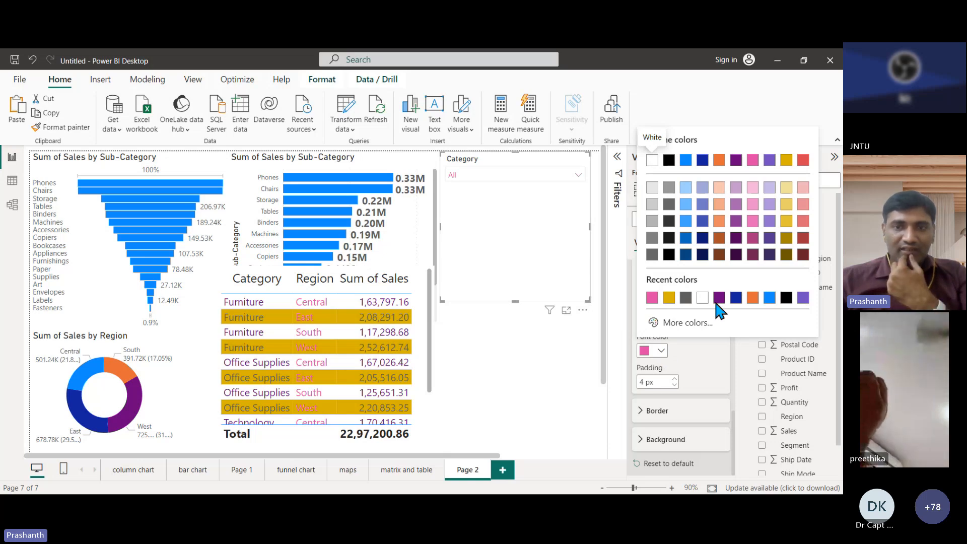
left_click(736, 297)
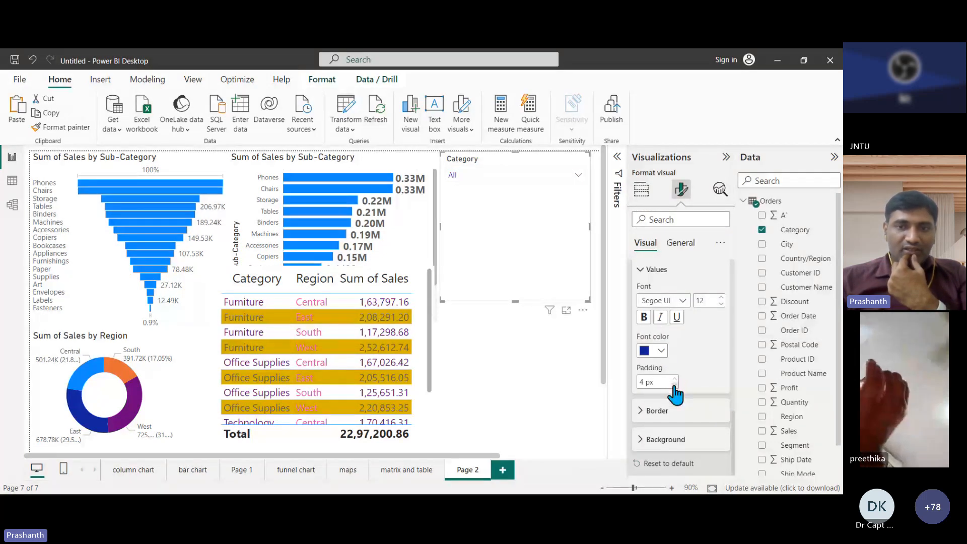
left_click(642, 411)
scroll(675, 386, "down", 3)
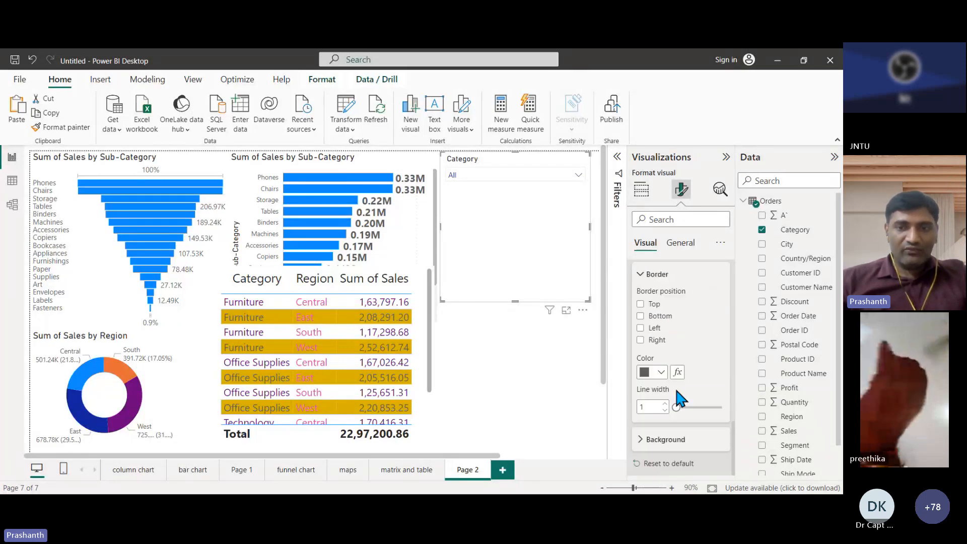
left_click(647, 440)
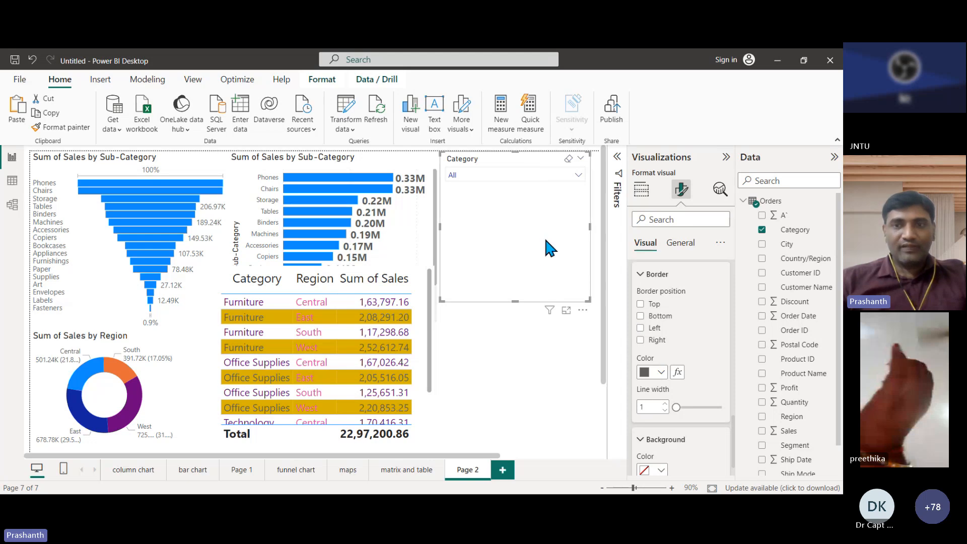
Reduce the Category slicer's height until it encloses only the header and the dropdown box
left_click(524, 360)
left_click(510, 244)
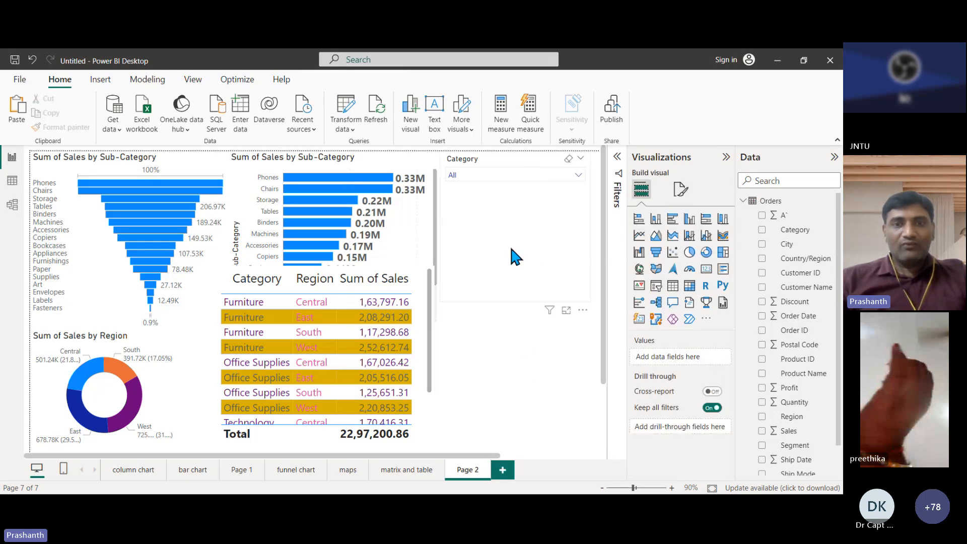
left_click_drag(516, 302, 517, 190)
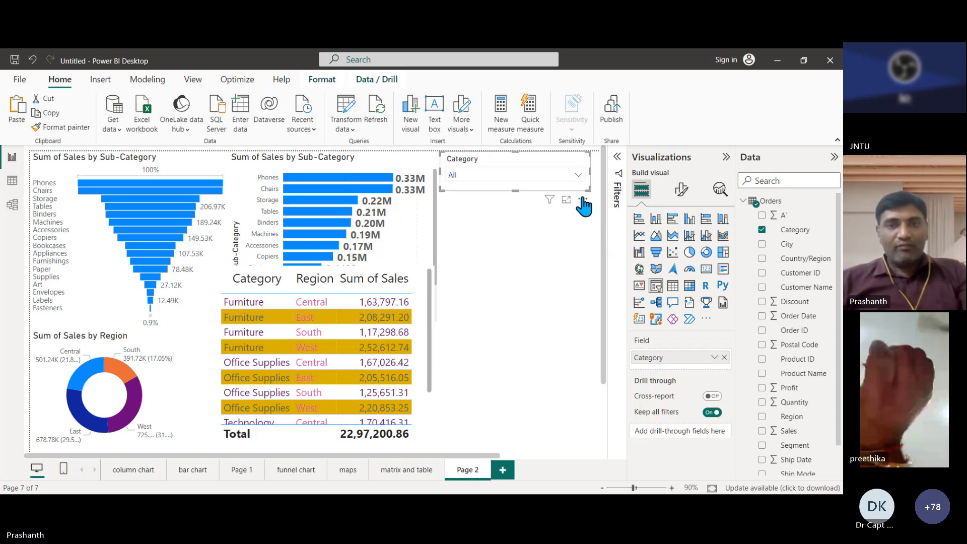
Add a second, empty slicer to the page and place it directly below the Category slicer
left_click(537, 283)
left_click(656, 286)
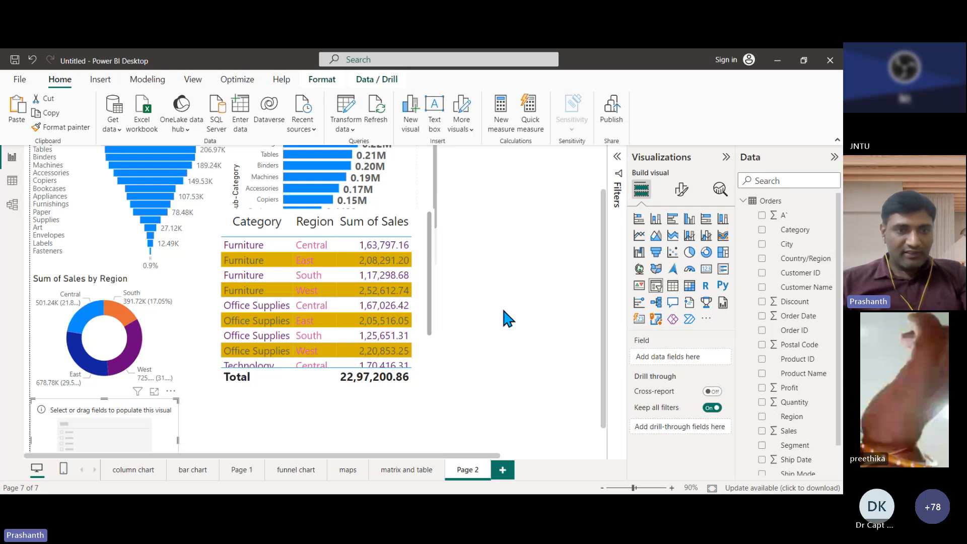
left_click_drag(146, 415, 543, 193)
scroll(534, 362, "up", 2)
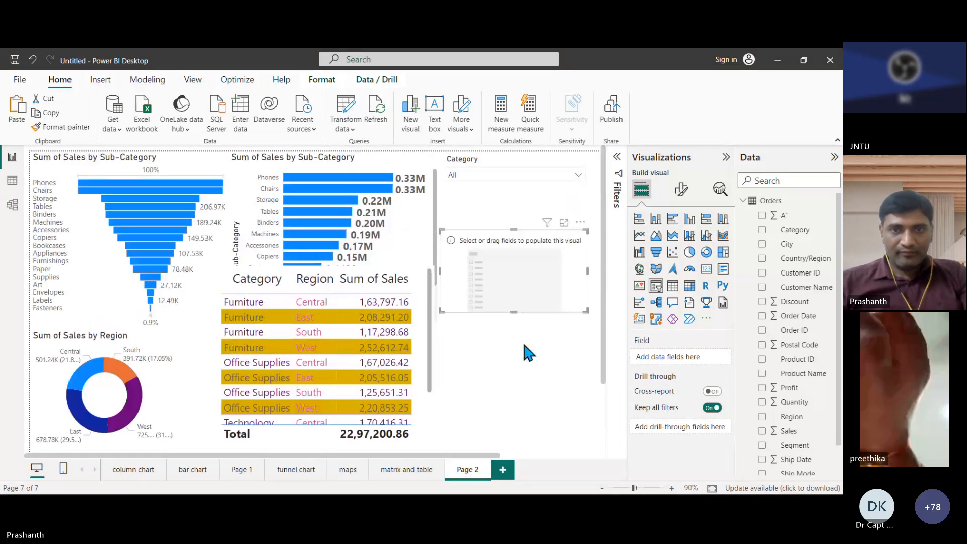
left_click_drag(519, 259, 527, 236)
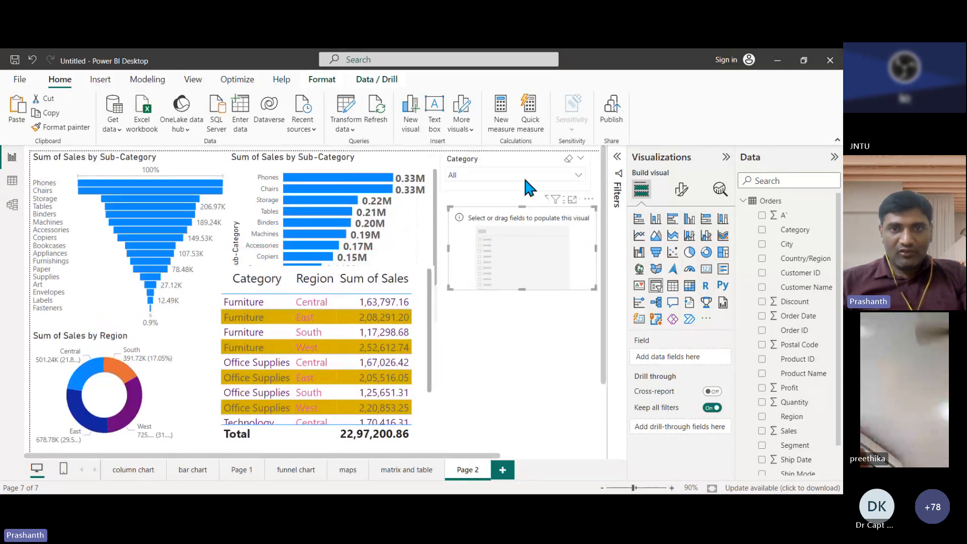
left_click(682, 190)
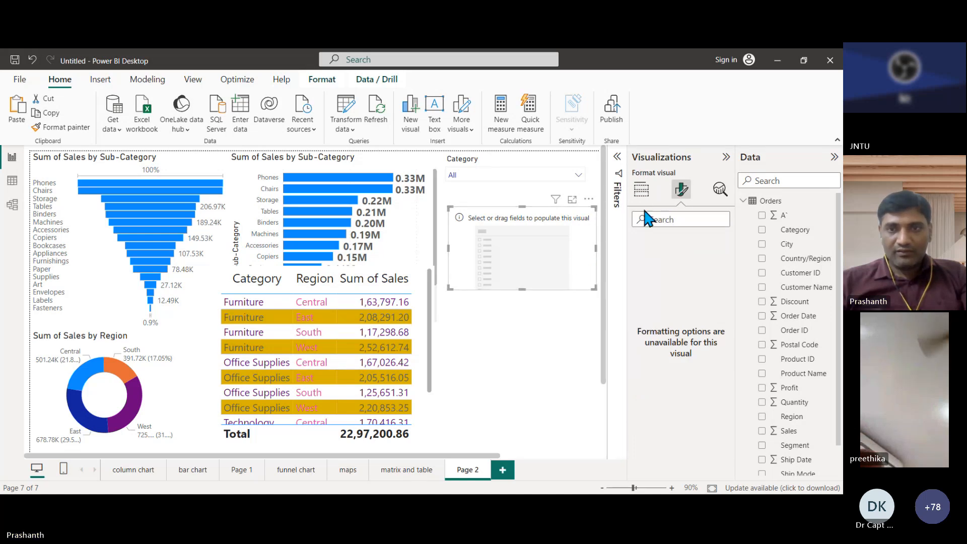
left_click(641, 190)
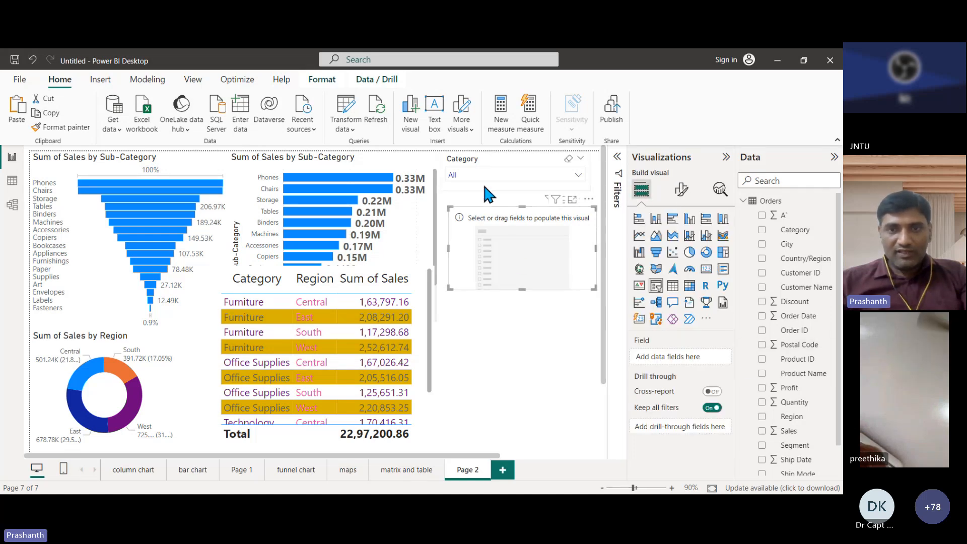
Assign the Region field to the second slicer and place a third, empty slicer directly below it
left_click_drag(819, 420, 700, 348)
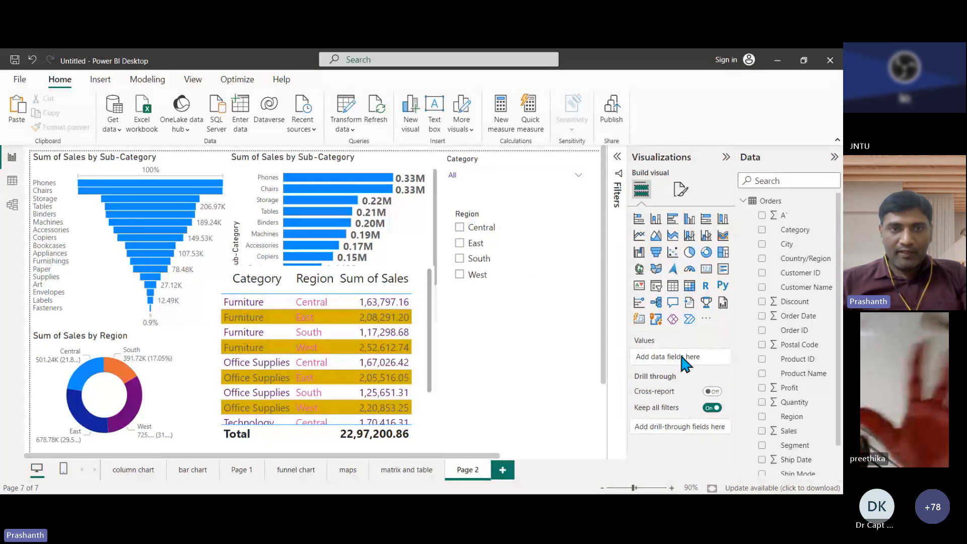
left_click(656, 285)
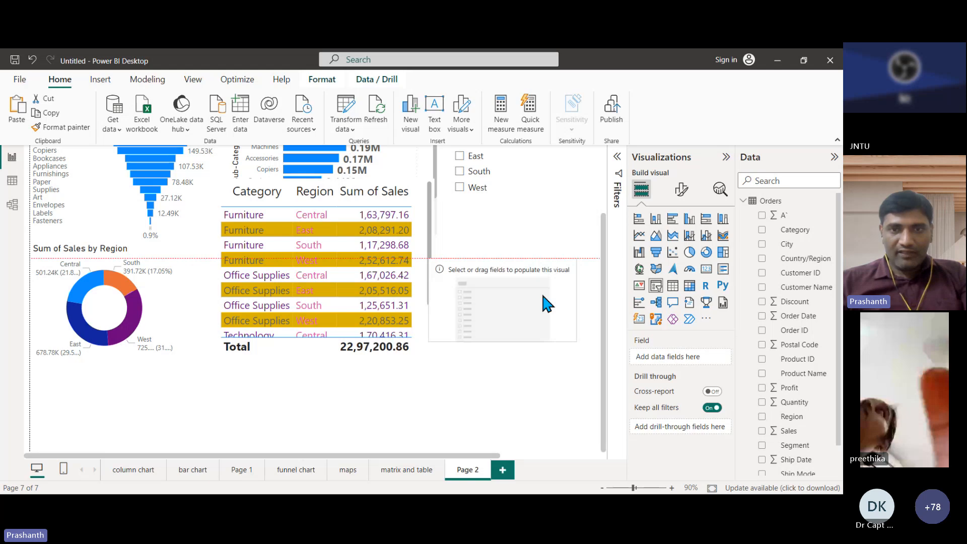
left_click_drag(542, 292, 549, 275)
left_click(524, 388)
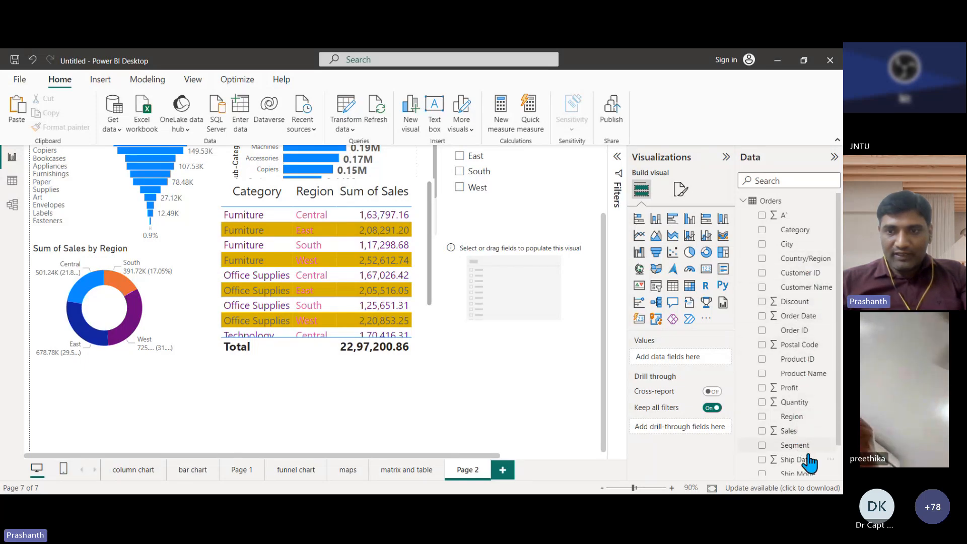
scroll(810, 463, "down", 1)
scroll(812, 466, "down", 1)
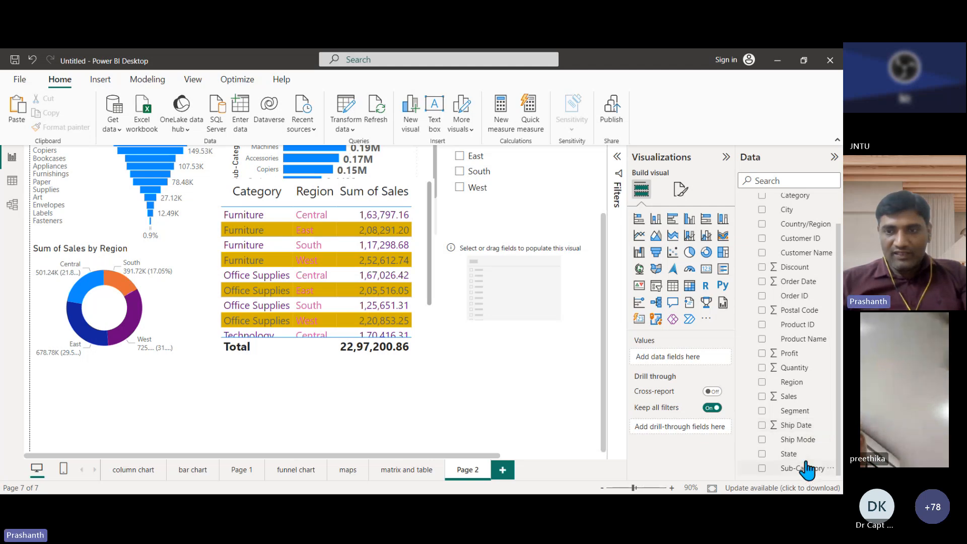
left_click_drag(796, 456, 670, 358)
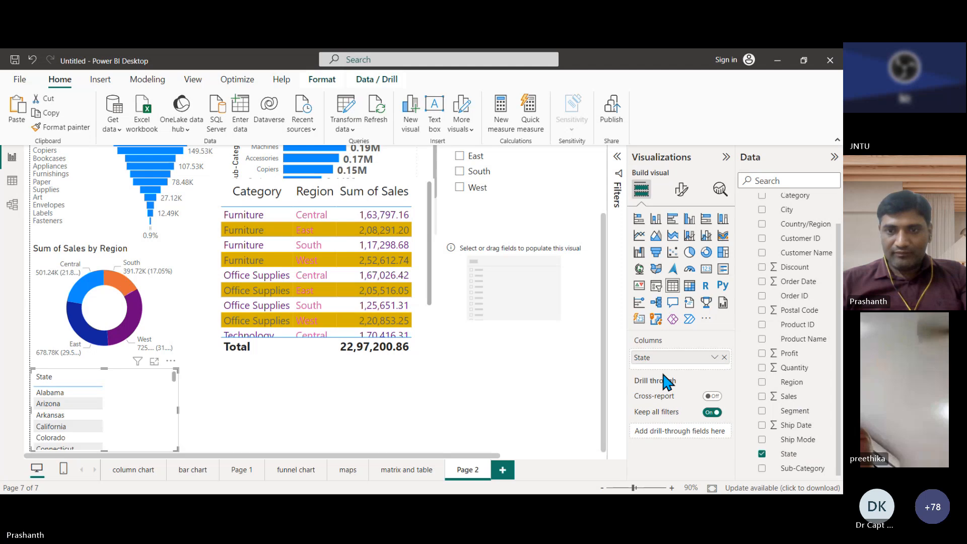
left_click(532, 292)
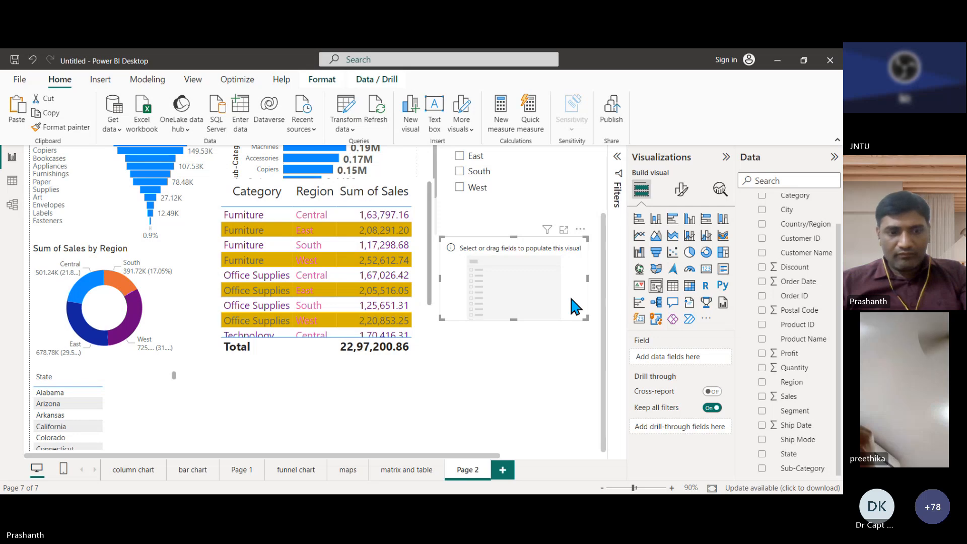
key("ctrl+z")
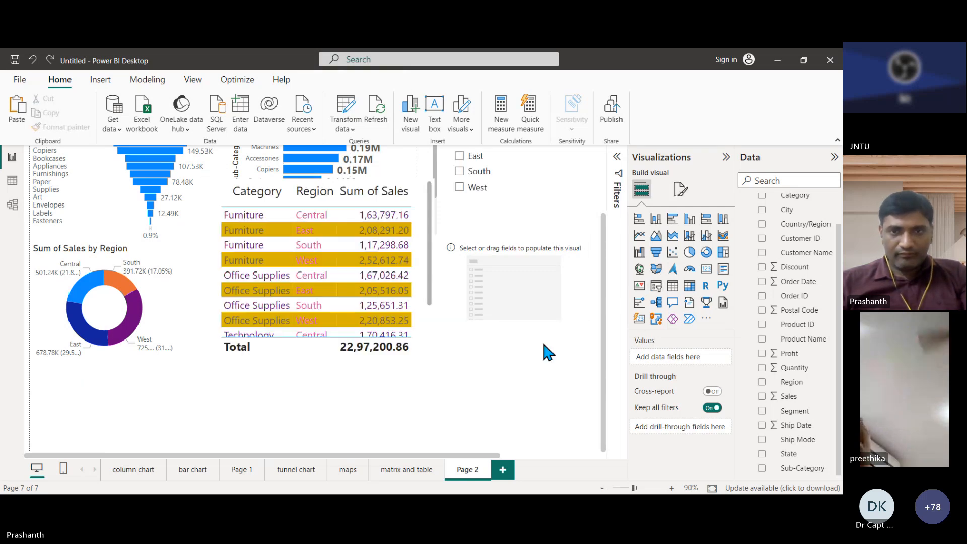
Assign the State field to the empty slicer below the Region slicer
left_click(572, 282)
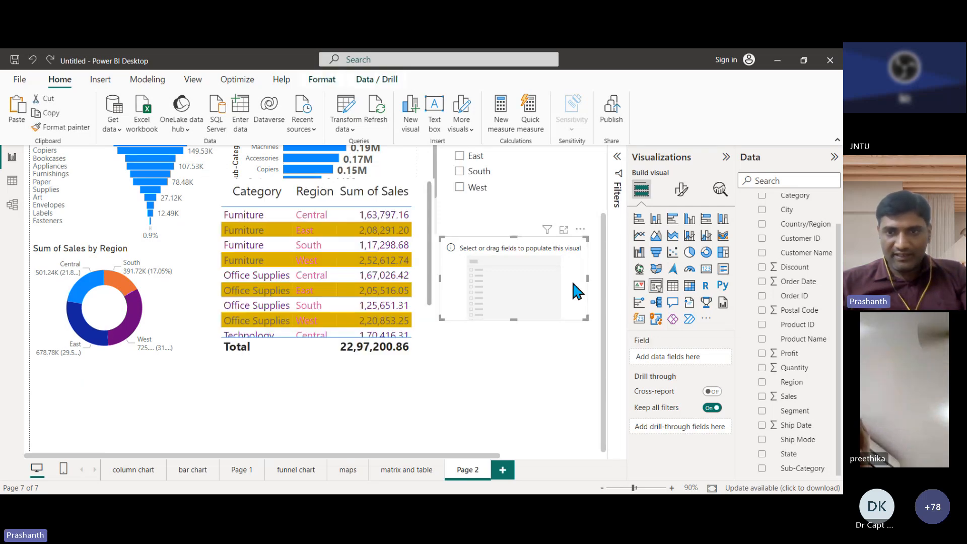
left_click(810, 456)
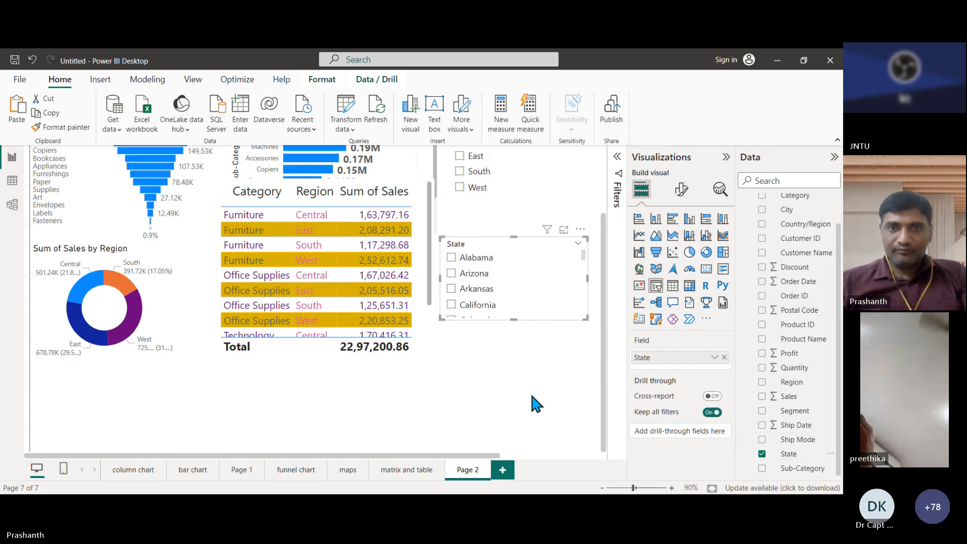
scroll(554, 305, "up", 1)
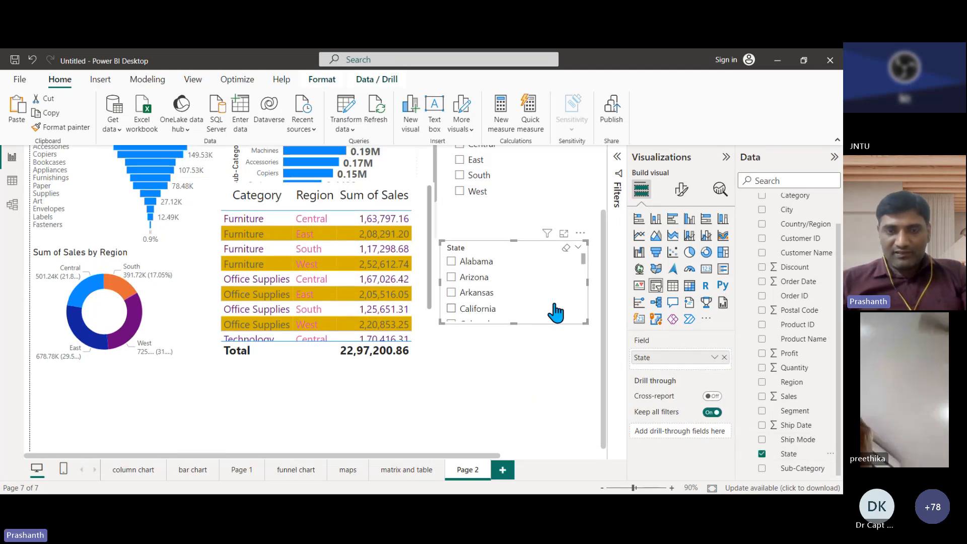
scroll(557, 312, "up", 3)
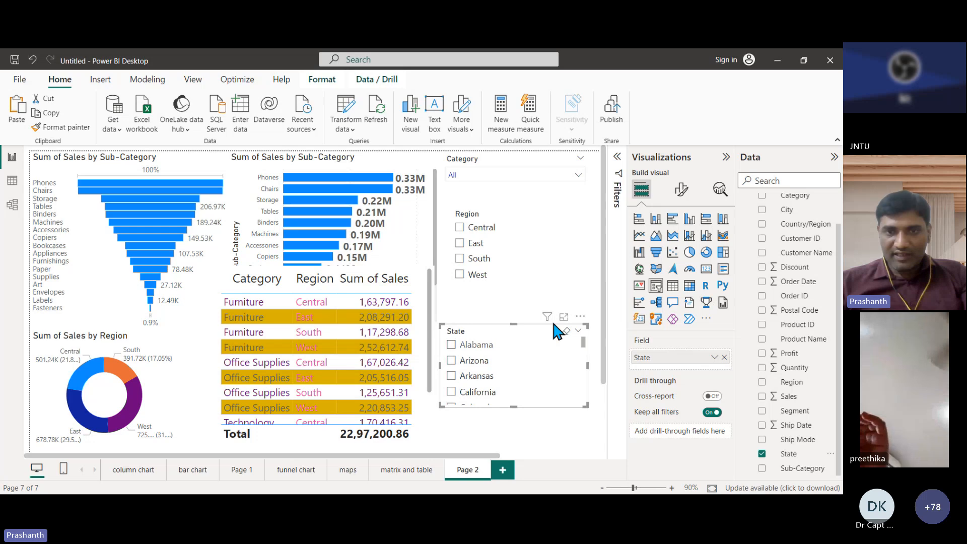
Change the Region slicer's style to Tile
left_click(534, 245)
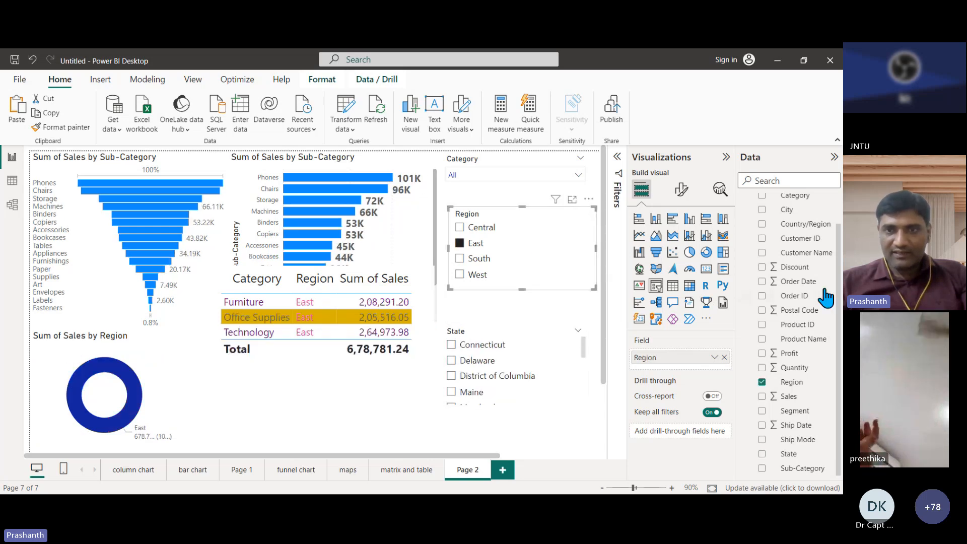
left_click(682, 190)
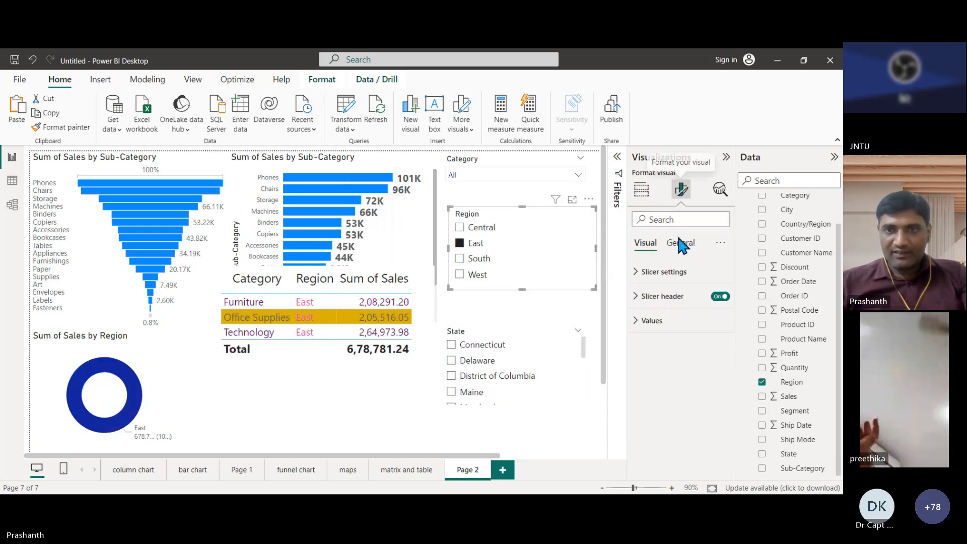
left_click(660, 275)
left_click(675, 331)
left_click(655, 361)
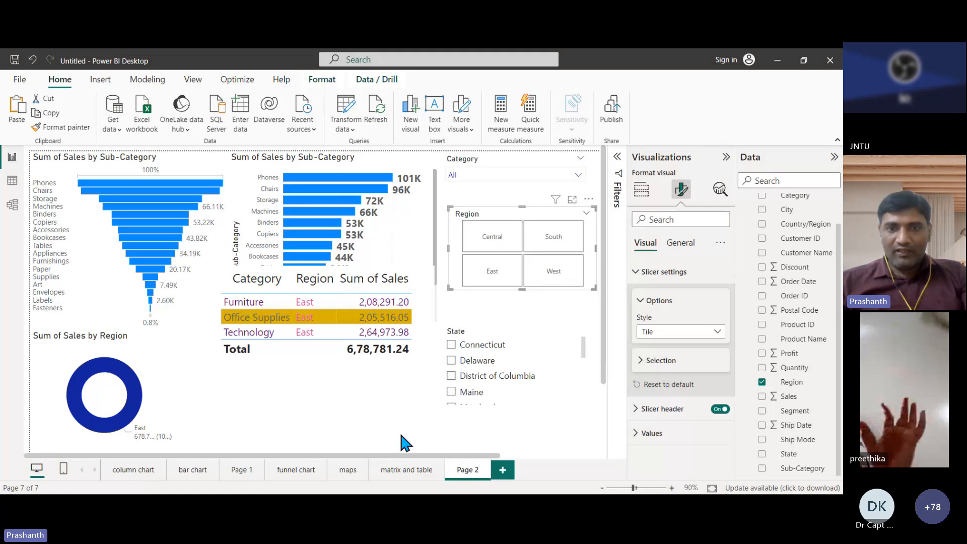
Increase the State slicer's height downward until its list shows seven states
left_click(380, 417)
left_click(563, 411)
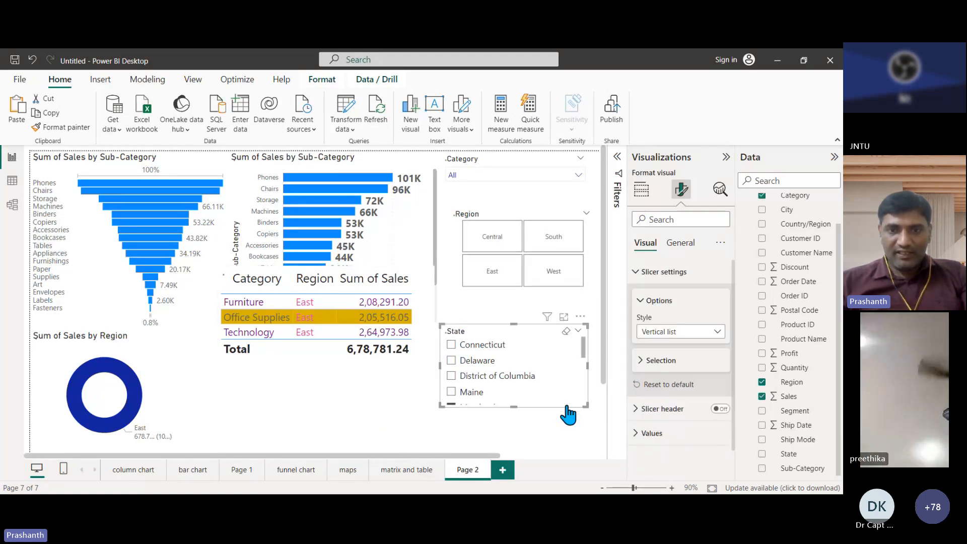
left_click_drag(513, 439, 513, 448)
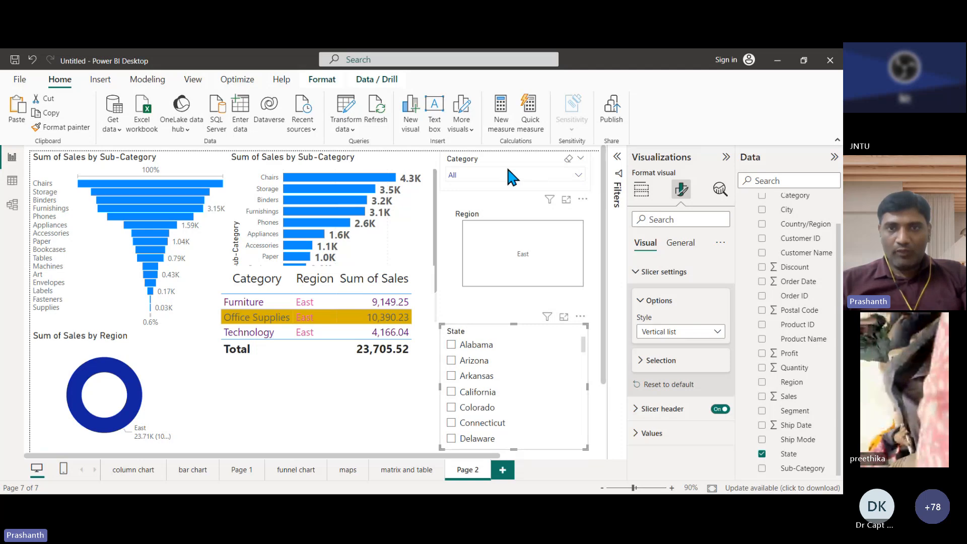
scroll(565, 261, "down", 1)
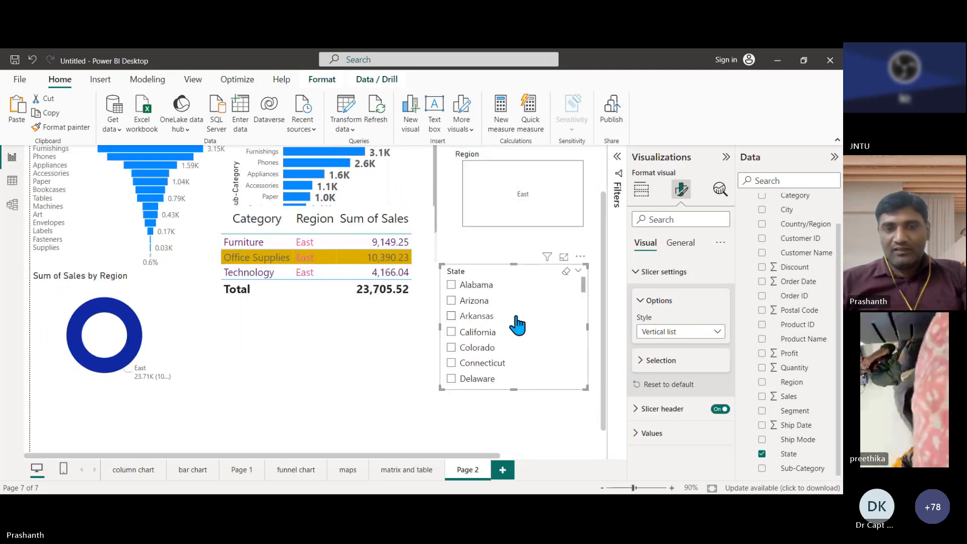
scroll(512, 337, "up", 1)
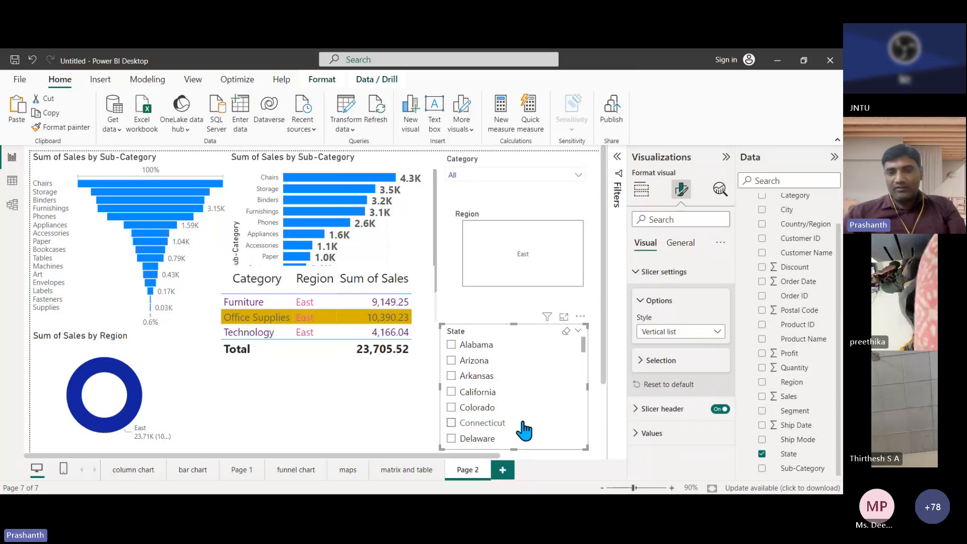
Find Maryland in the State slicer's list and clear its selection
left_click(509, 174)
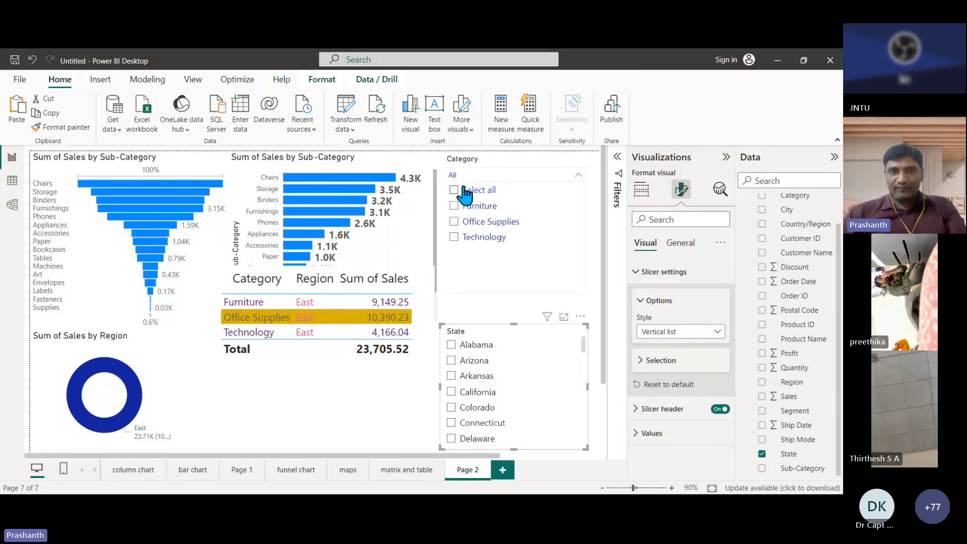
left_click(538, 278)
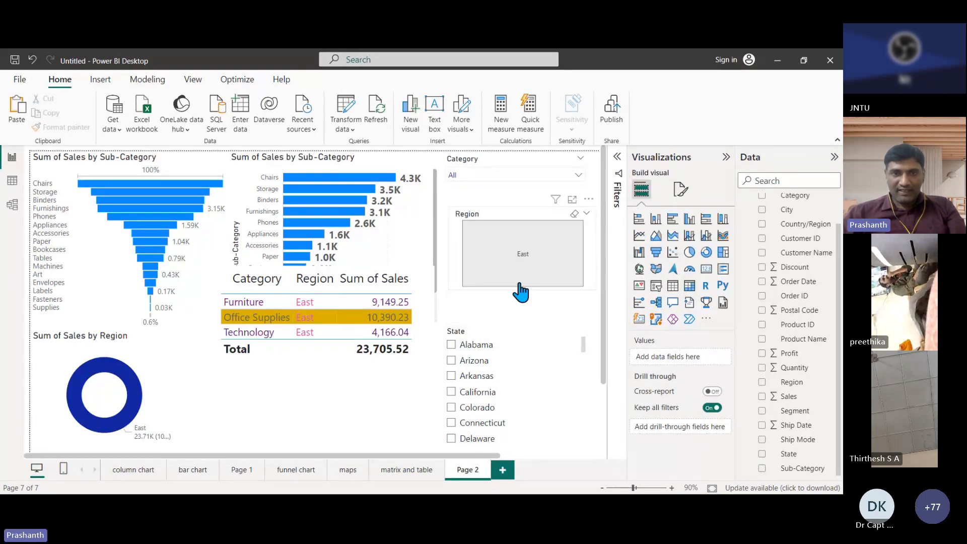
left_click(135, 403)
scroll(529, 378, "down", 2)
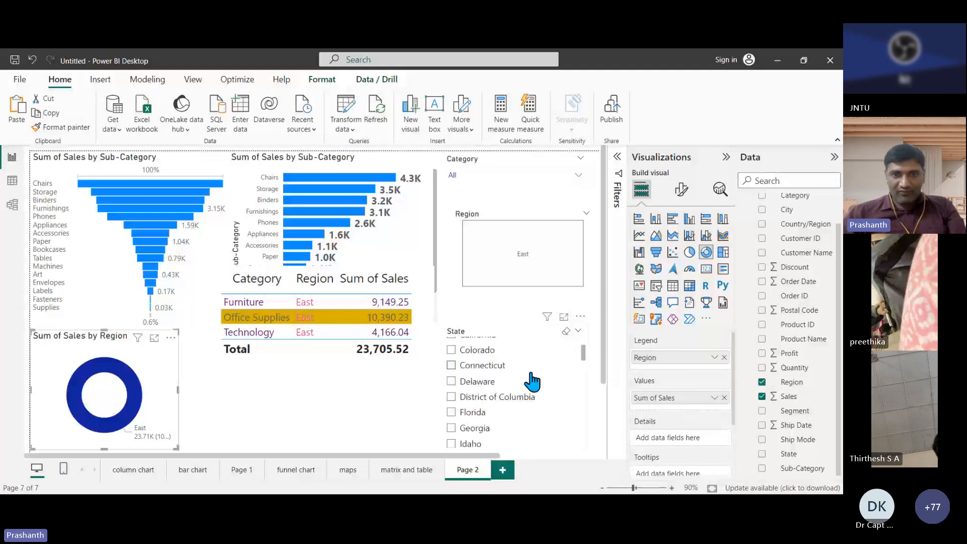
scroll(529, 383, "down", 6)
scroll(519, 402, "up", 4)
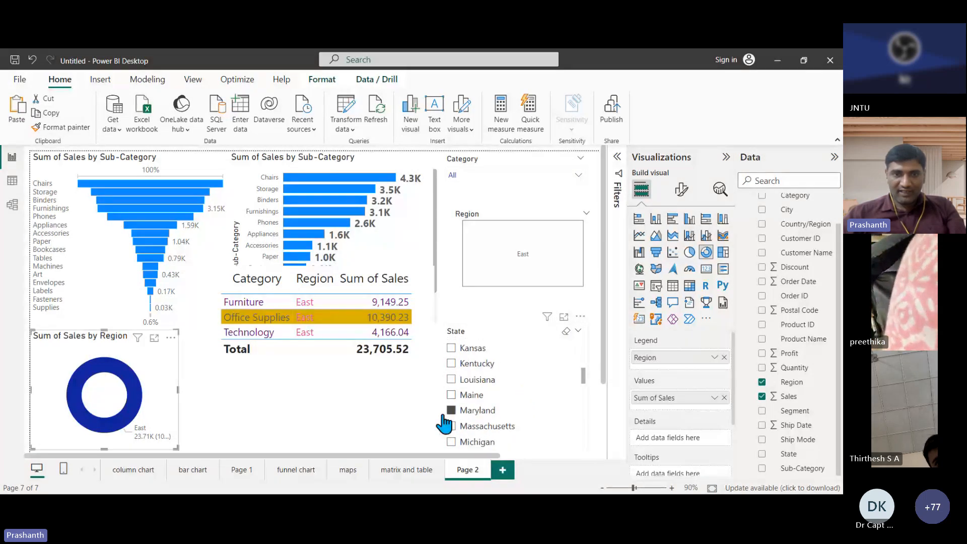
left_click(477, 410)
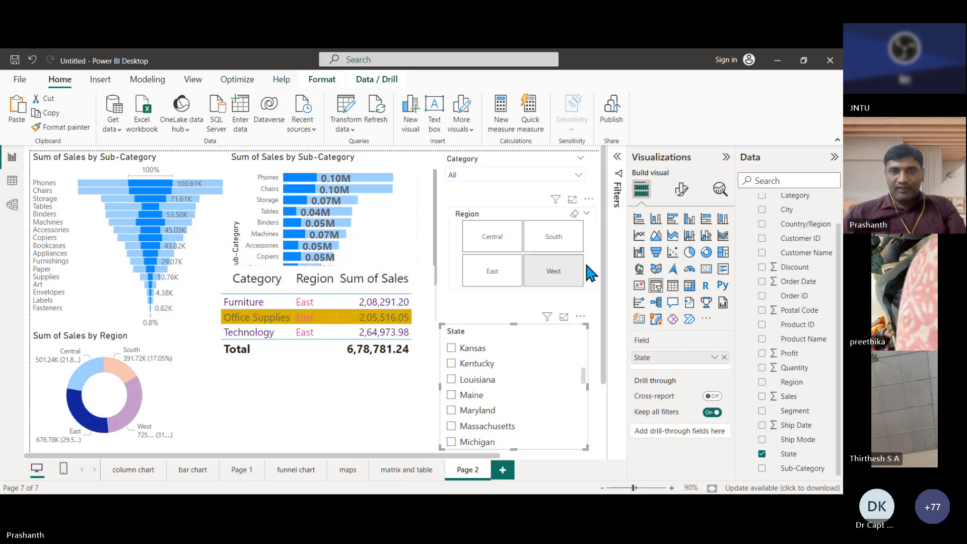
Filter the page by Furniture and by Office Supplies in the Category slicer, and reset the slicer to All
left_click(474, 175)
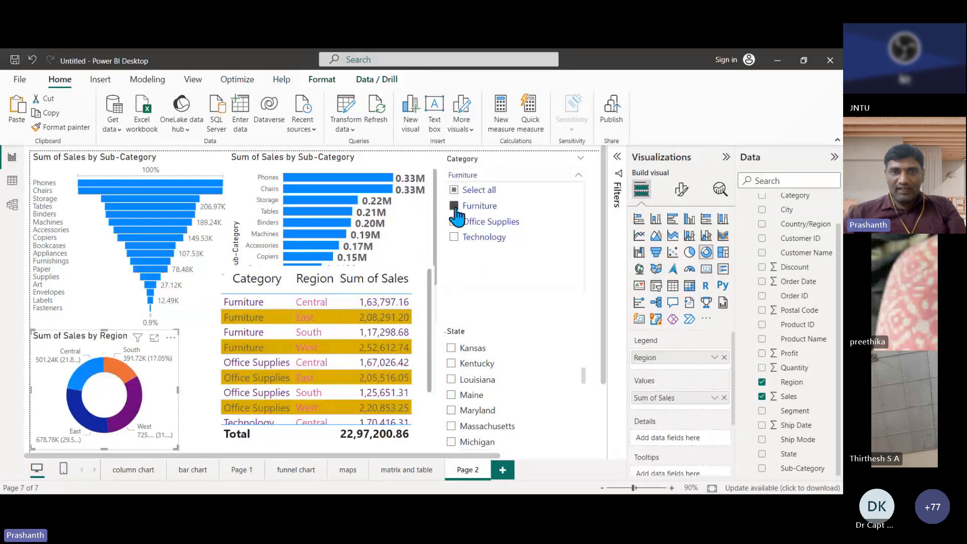
left_click(454, 206)
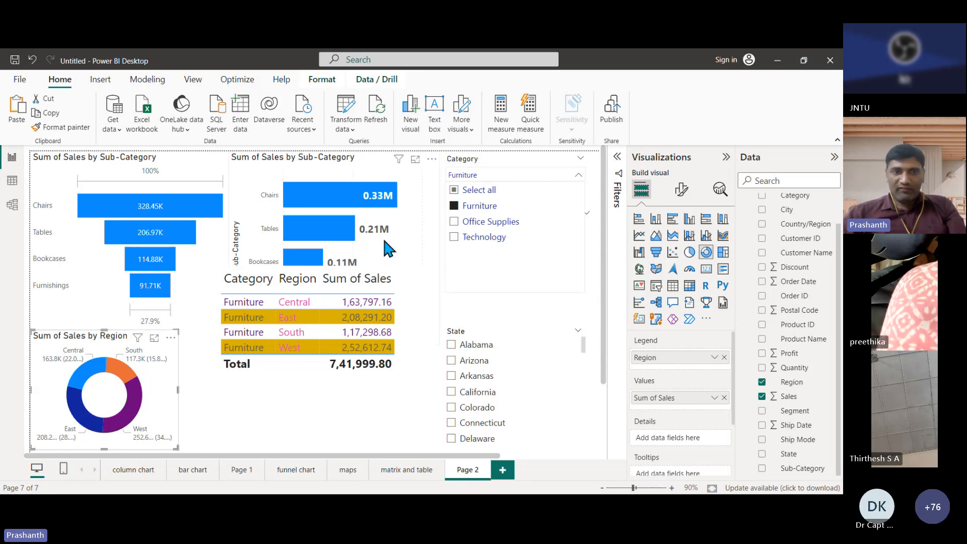
left_click(455, 222)
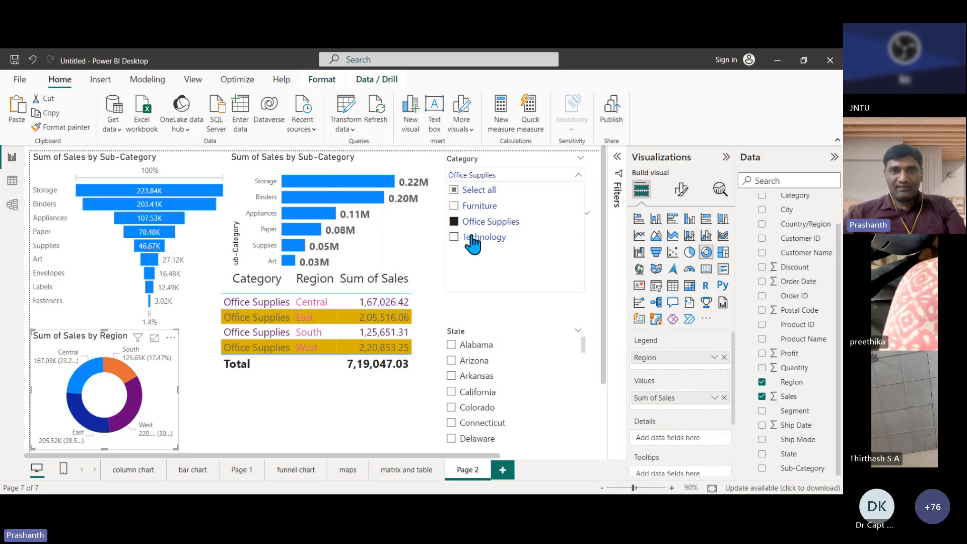
left_click(455, 190)
left_click(599, 201)
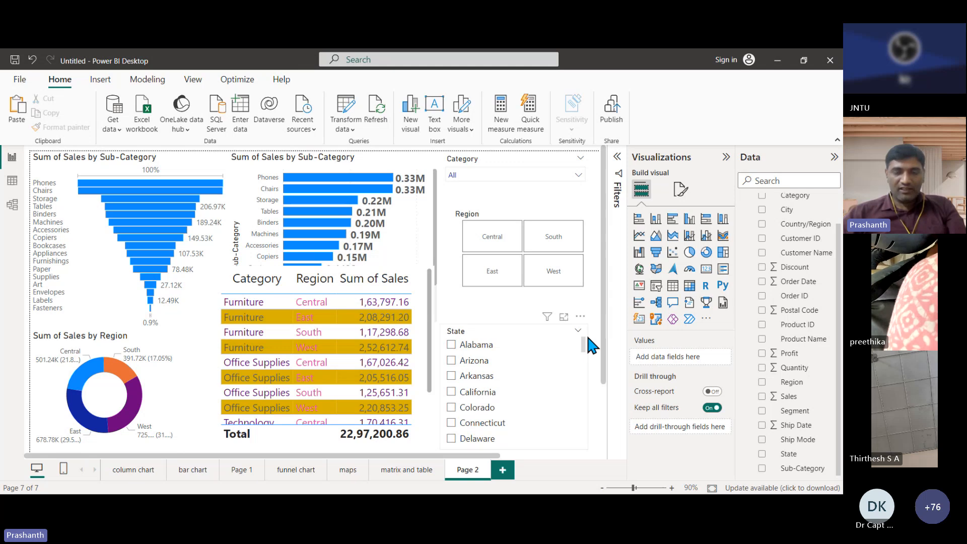
Filter the page by the Central region and by the state California, clearing each selection after checking the visuals
left_click(493, 241)
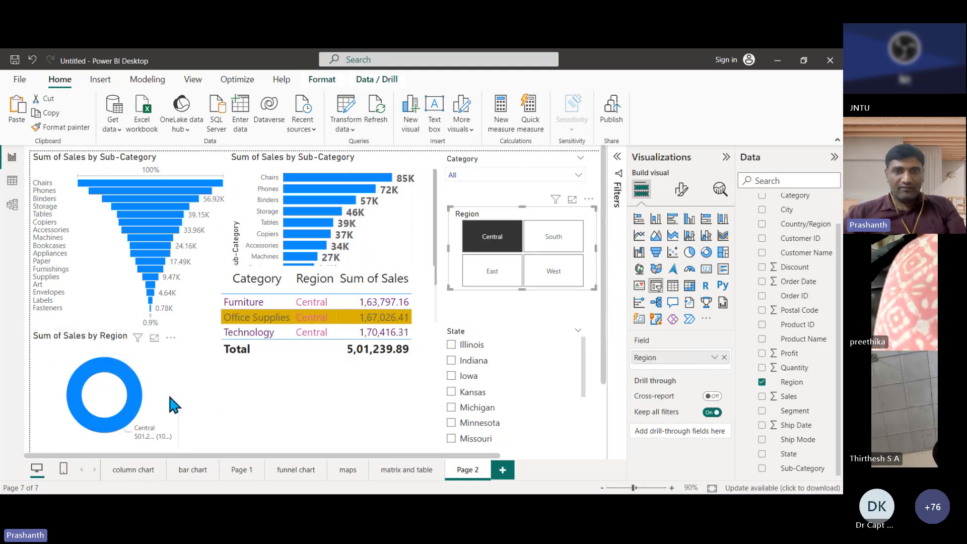
left_click(516, 245)
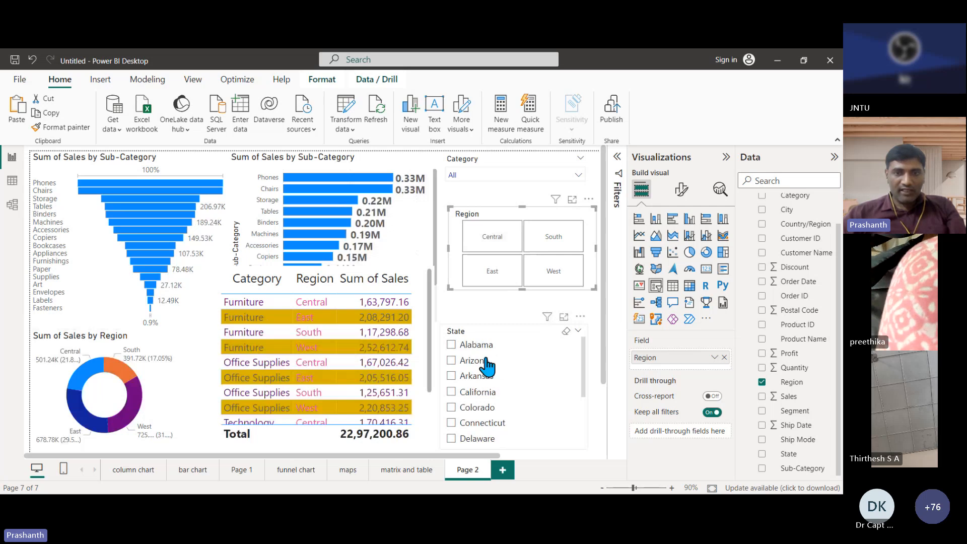
left_click(451, 393)
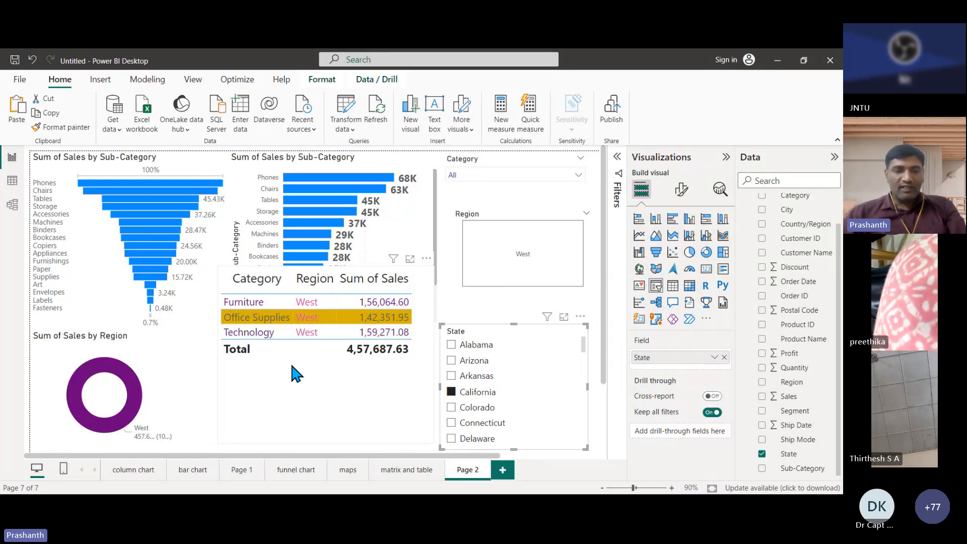
left_click(452, 393)
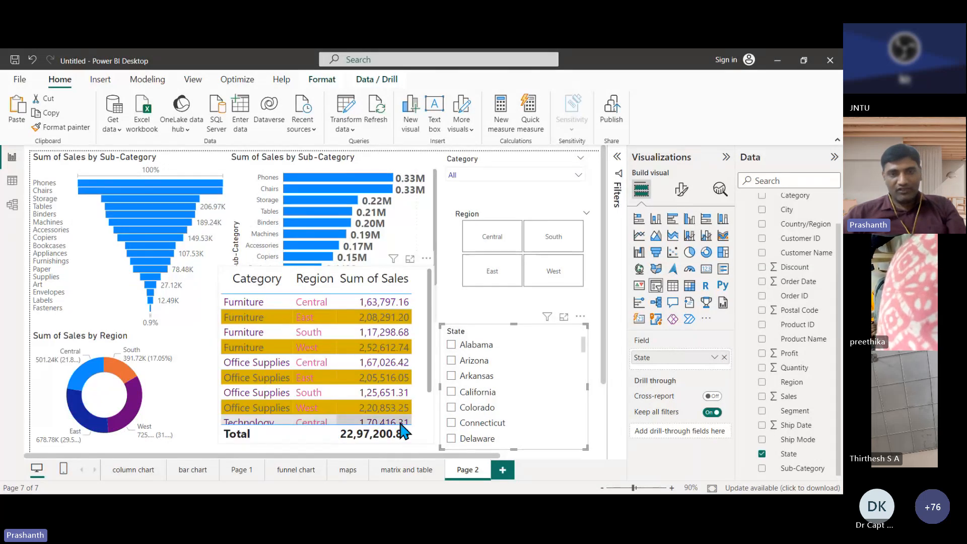